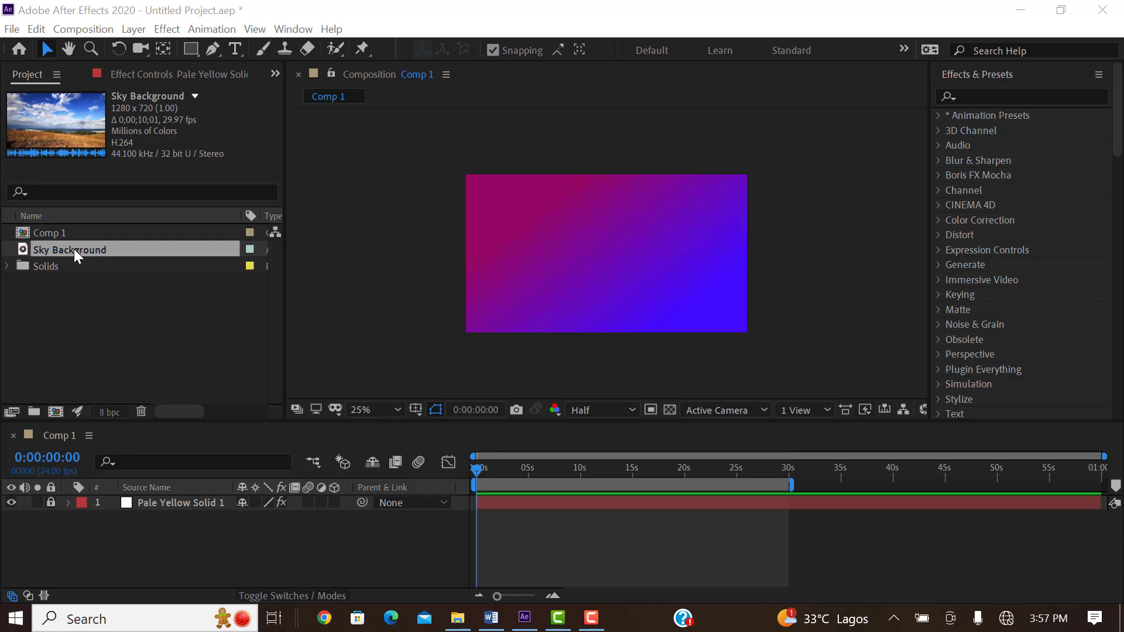
Place the Sky Background footage above the Pale Yellow Solid 1 layer in Comp 1 and scale it with Fit to Comp
left_click_drag(74, 248, 94, 390)
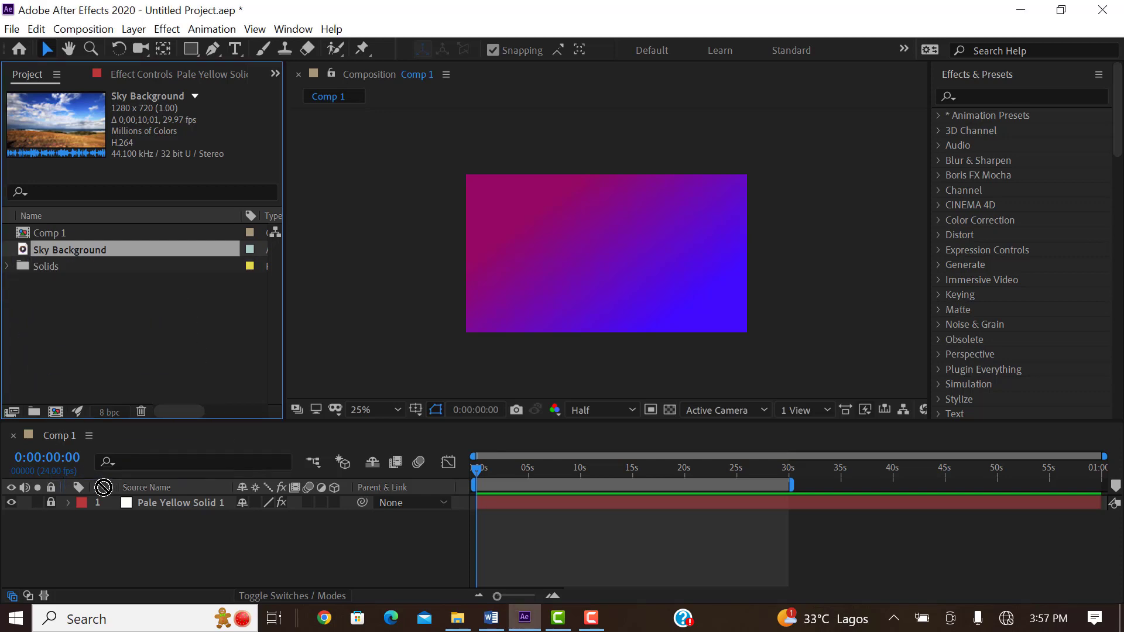
left_click_drag(104, 487, 148, 501)
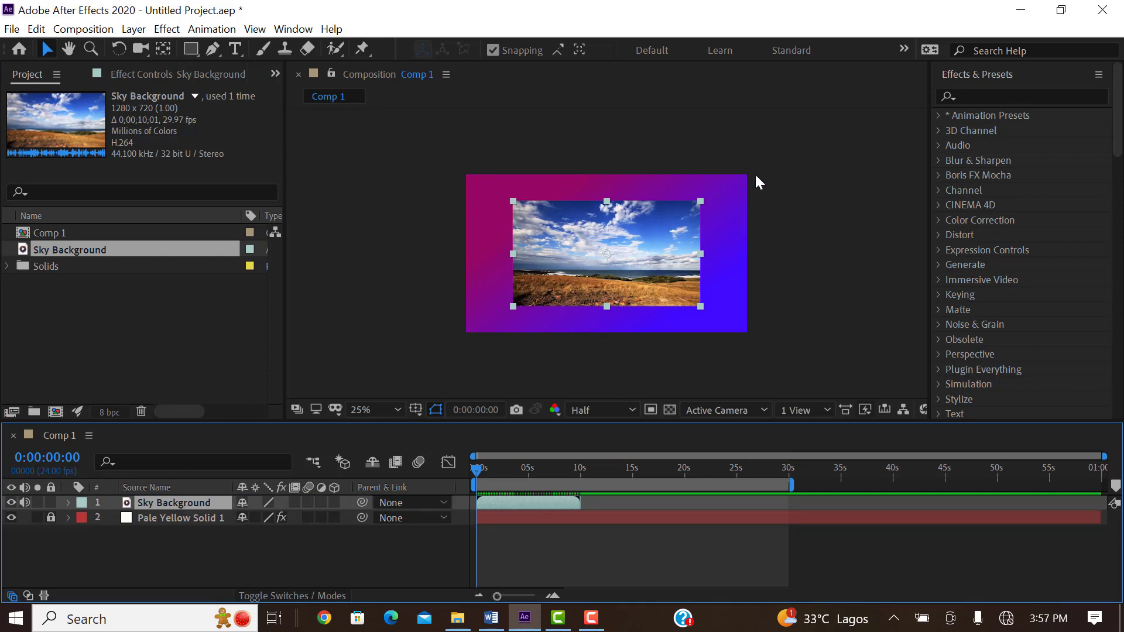
right_click(191, 499)
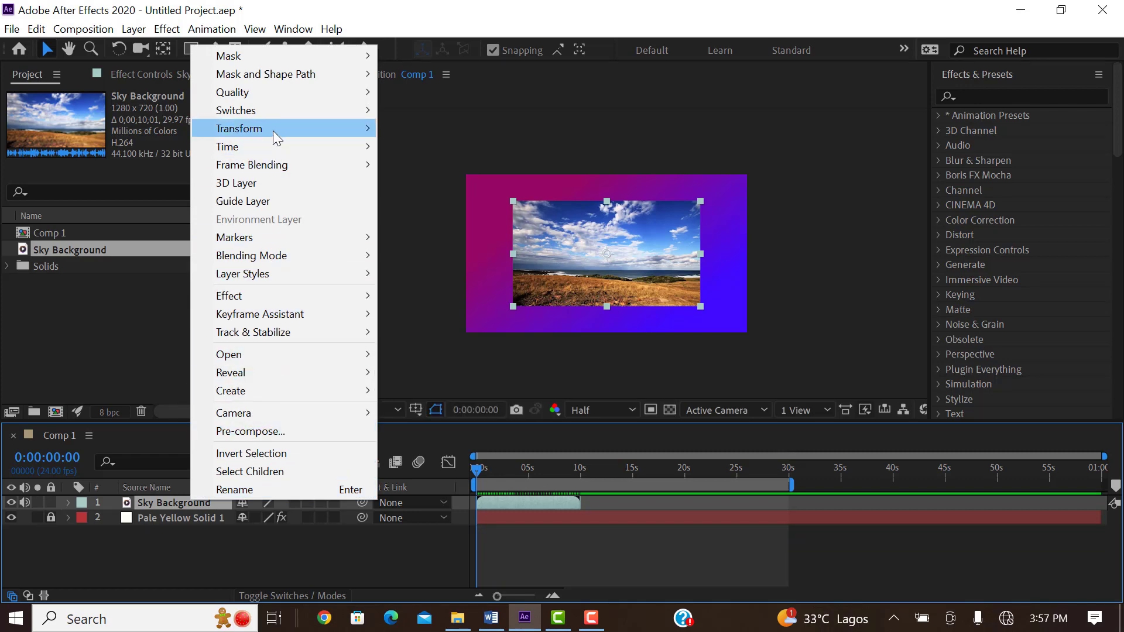
mouse_move(273, 131)
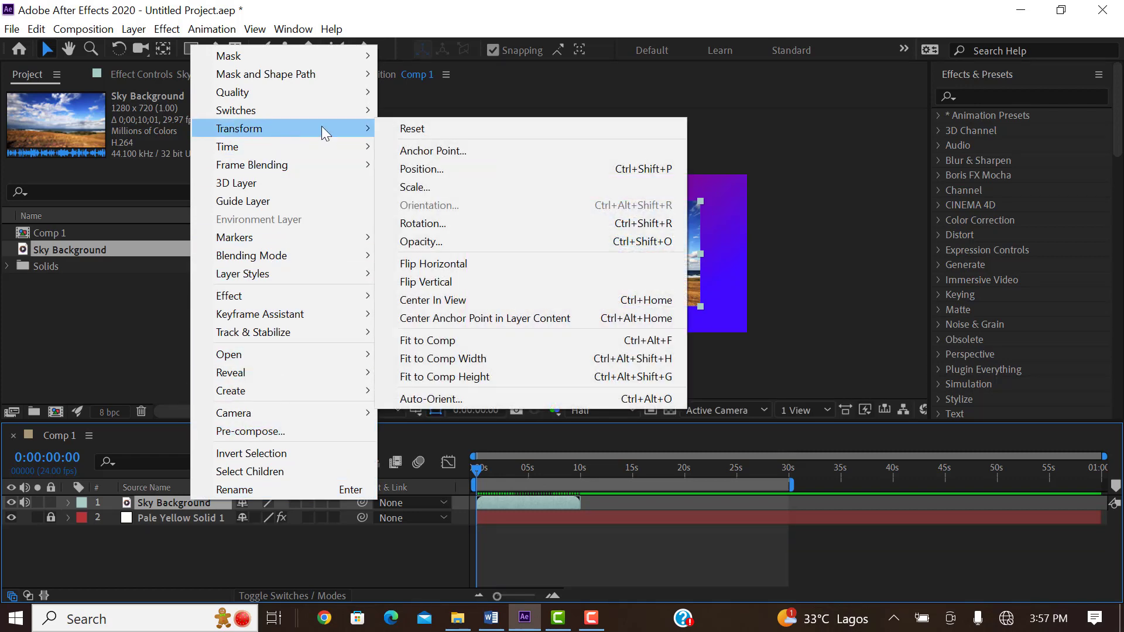
left_click(464, 342)
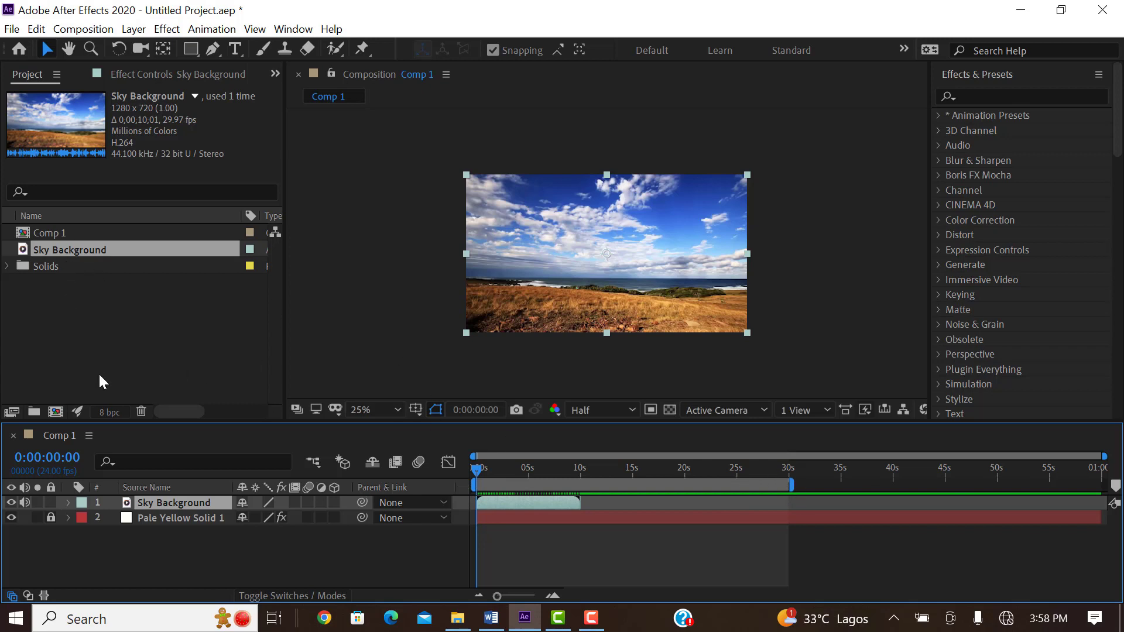
Set the Sky Background footage to loop 3 times in its main footage interpretation settings
right_click(56, 251)
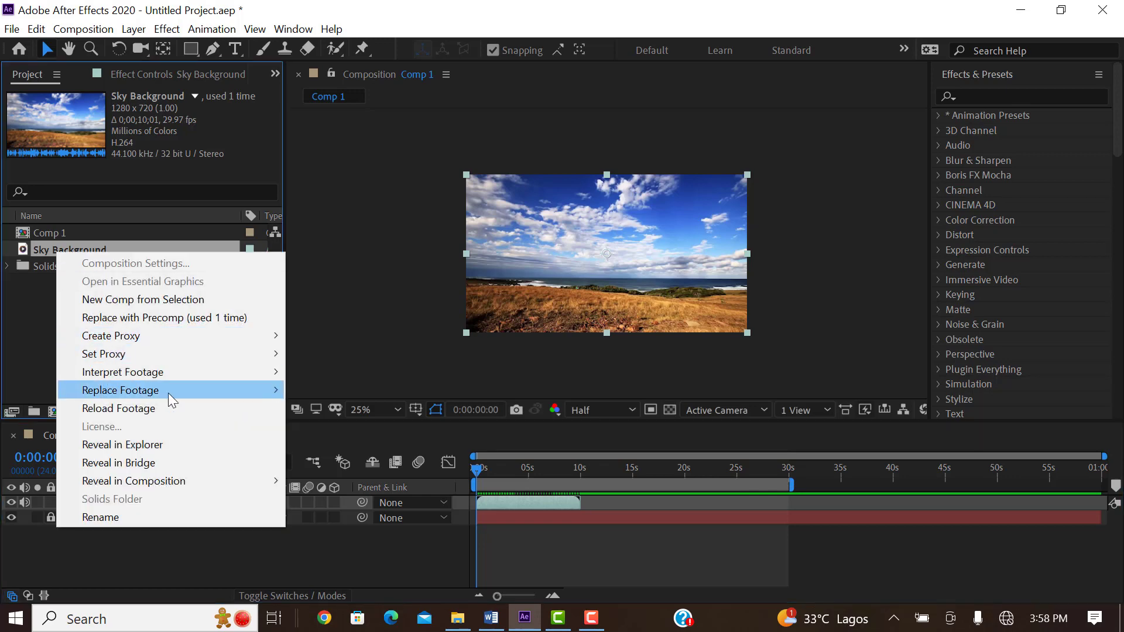
mouse_move(251, 375)
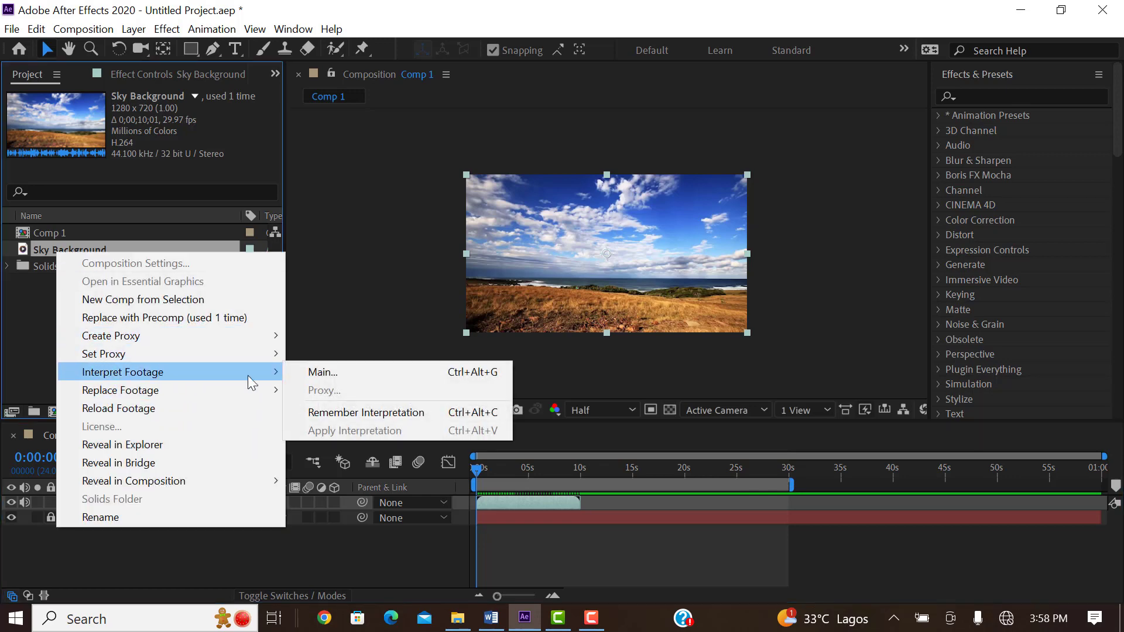
left_click(321, 376)
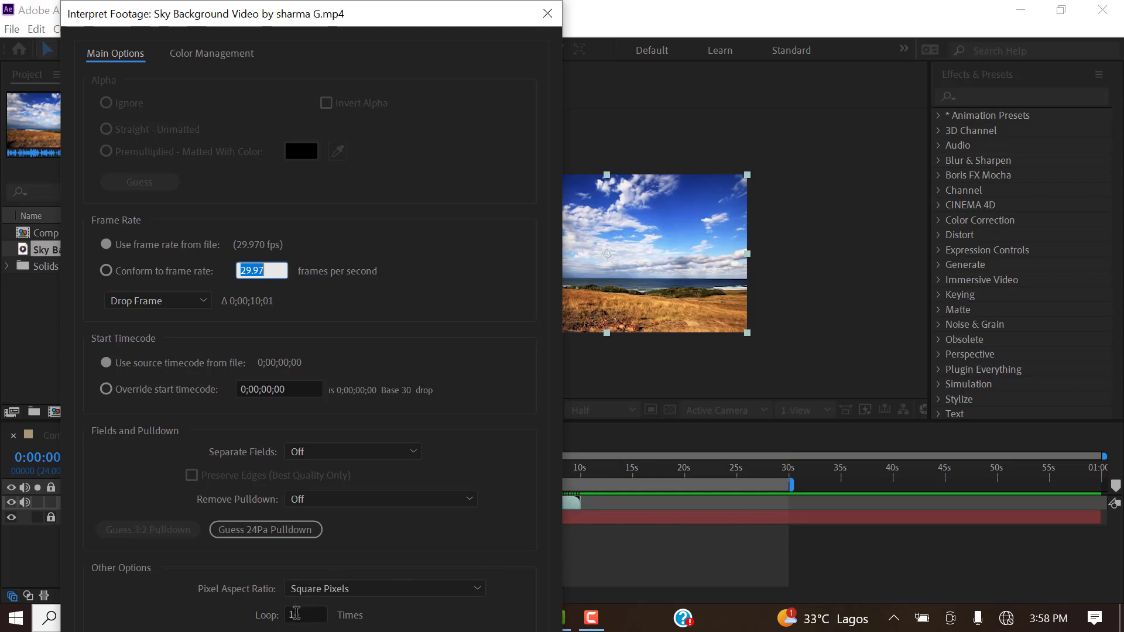
left_click(296, 614)
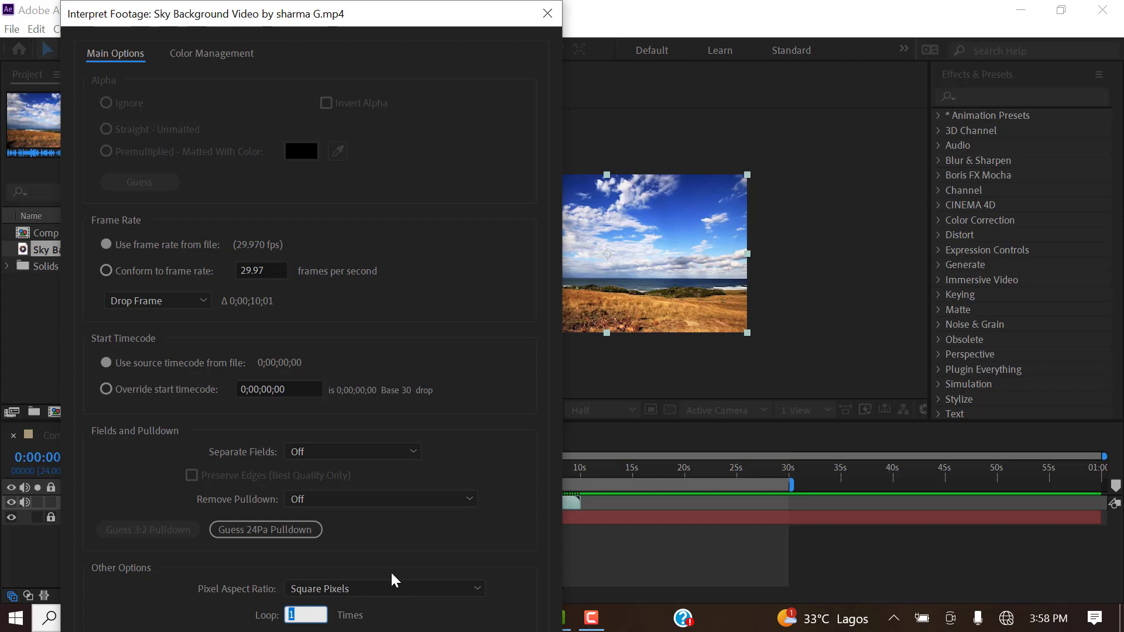
type("3")
left_click_drag(367, 12, 372, 7)
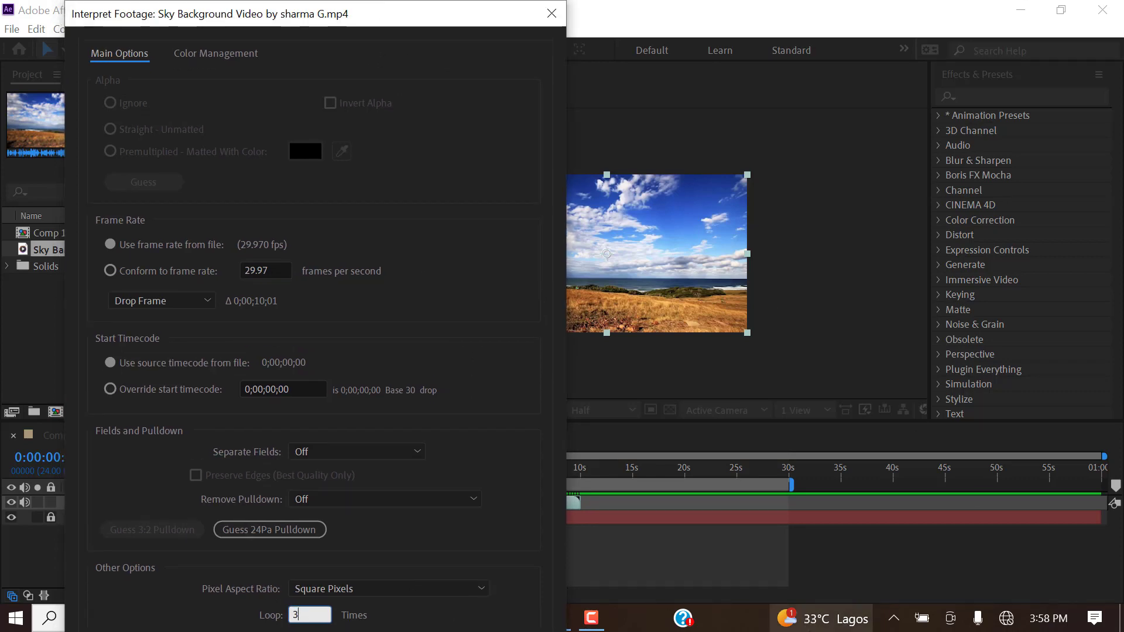
left_click(412, 561)
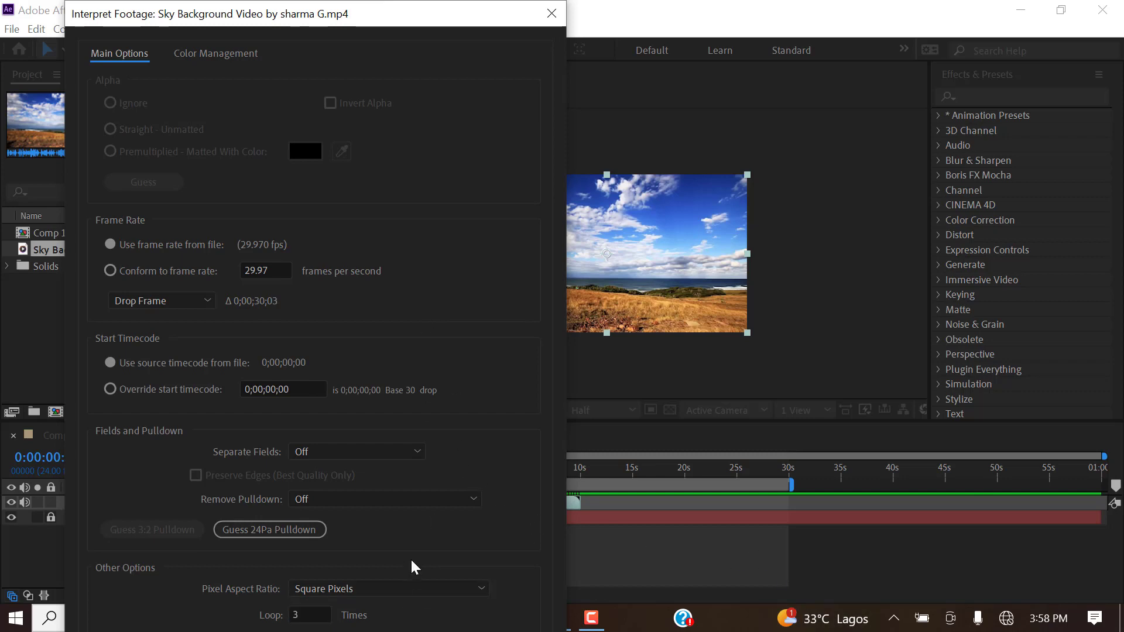
key("Return")
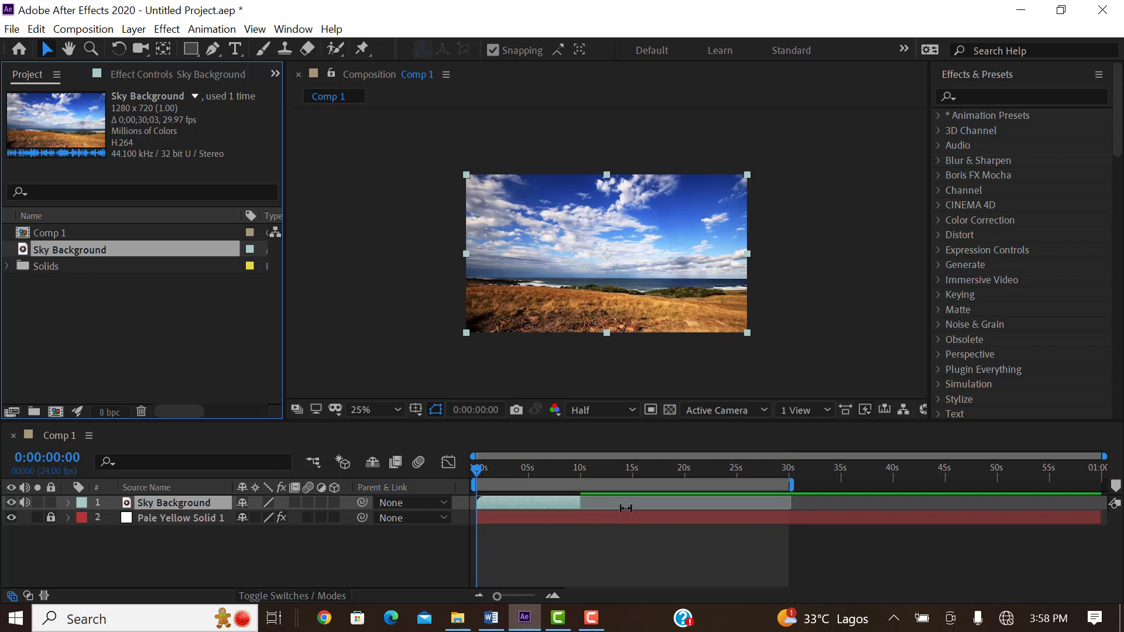
Extend the Sky Background layer to the 30-second mark, and undo both the extension and the footage looping
left_click_drag(579, 503, 791, 506)
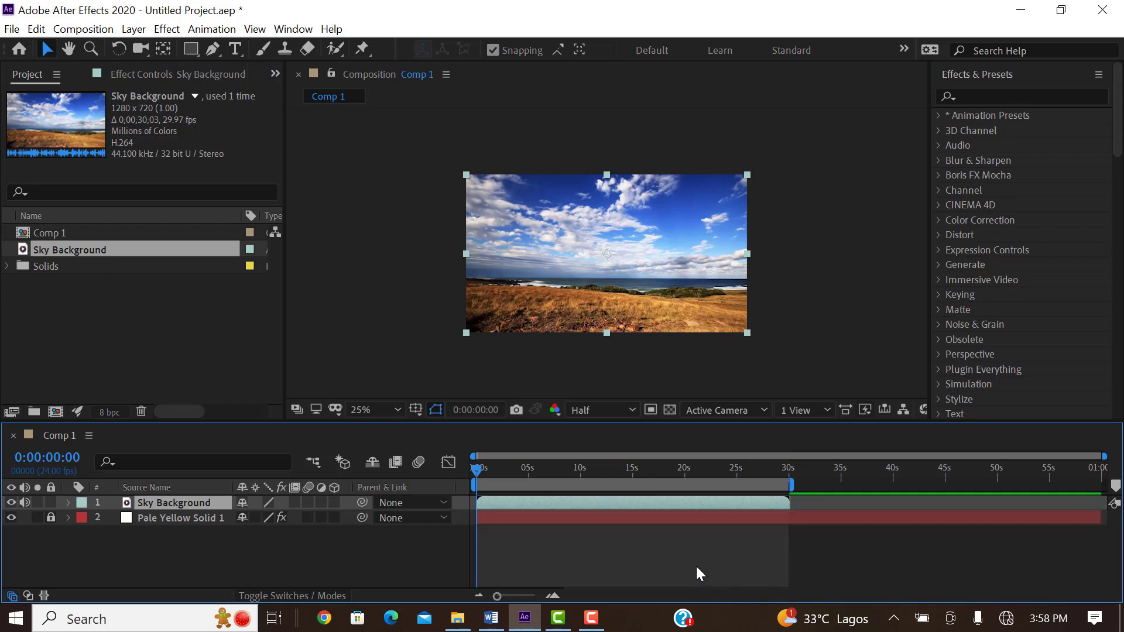
key("ctrl+z")
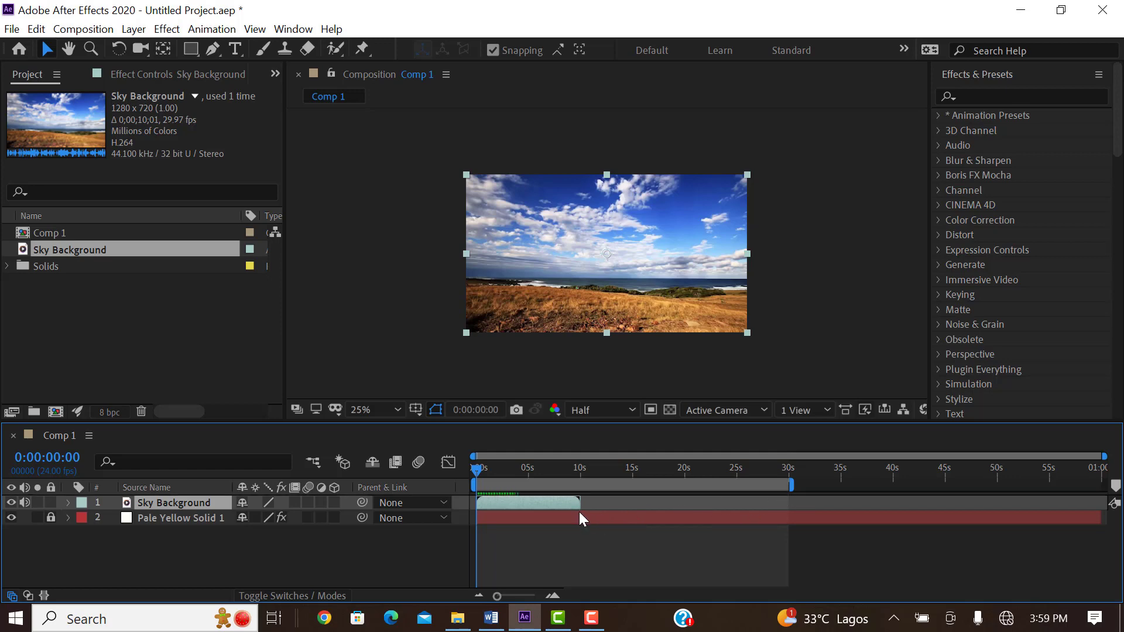
left_click(36, 29)
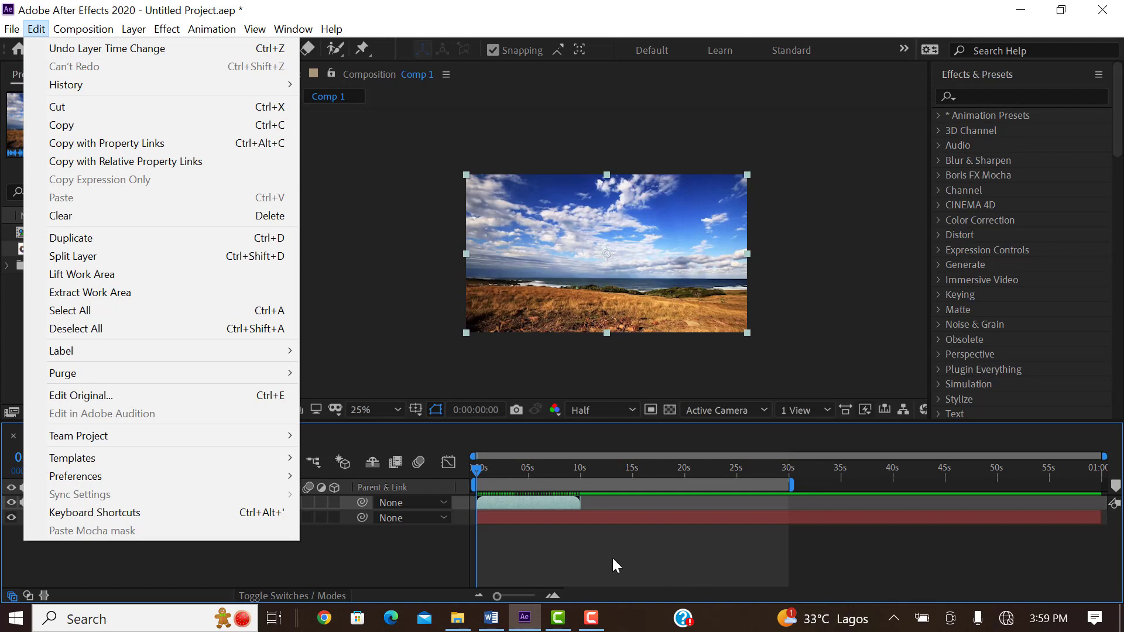
left_click(549, 499)
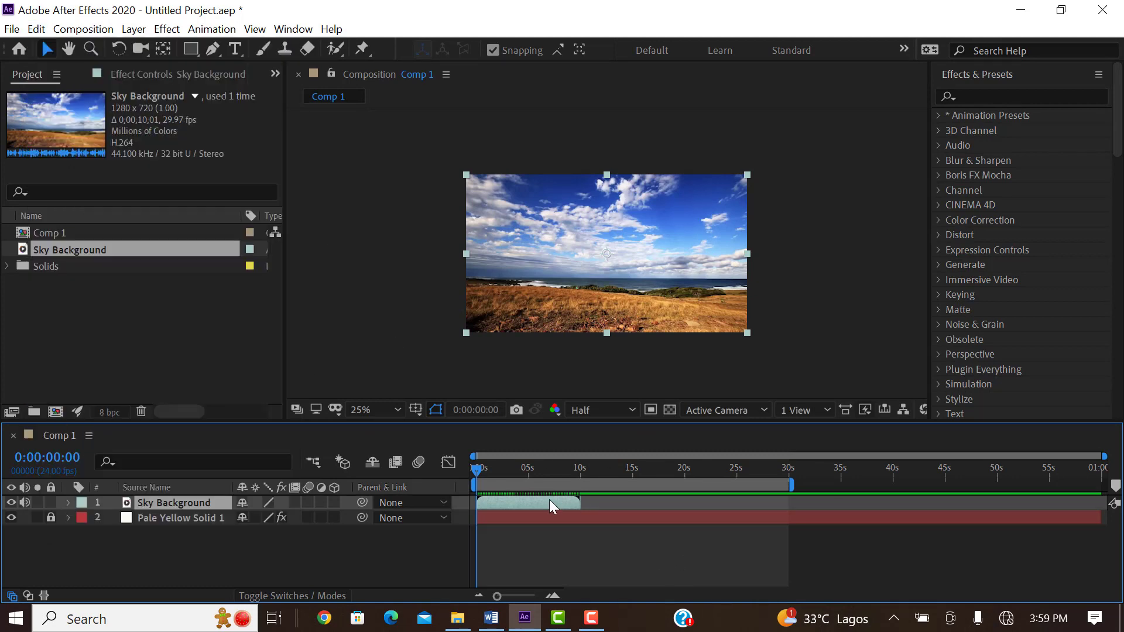
Interpret the Sky Background footage to loop 3 times and extend its layer's out point to the 30-second mark
right_click(65, 250)
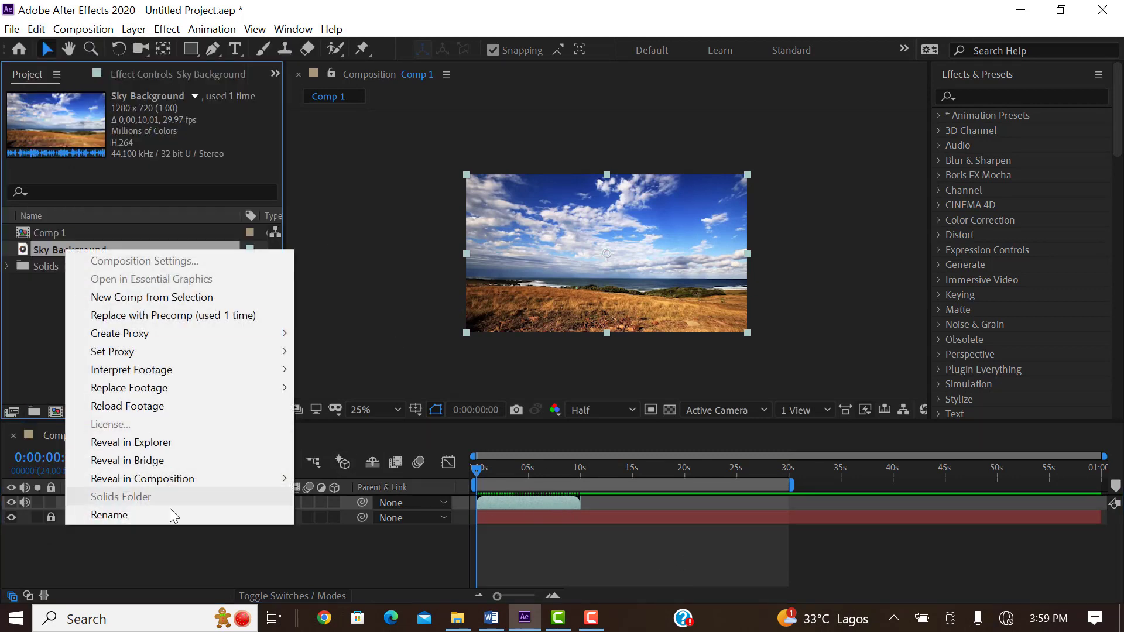
mouse_move(141, 370)
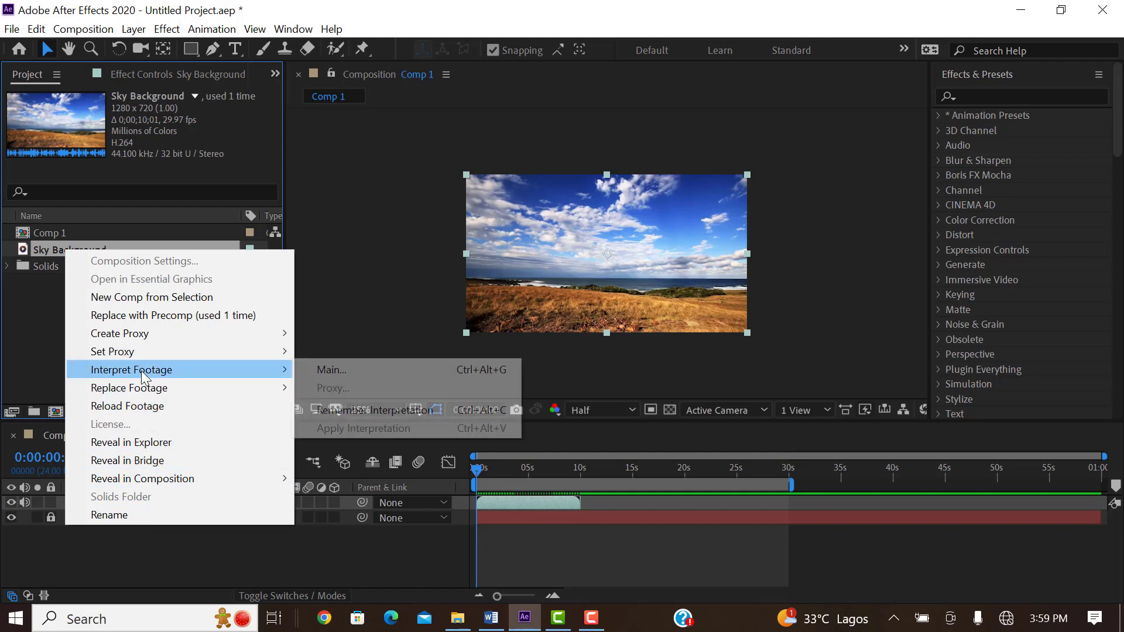
left_click(336, 369)
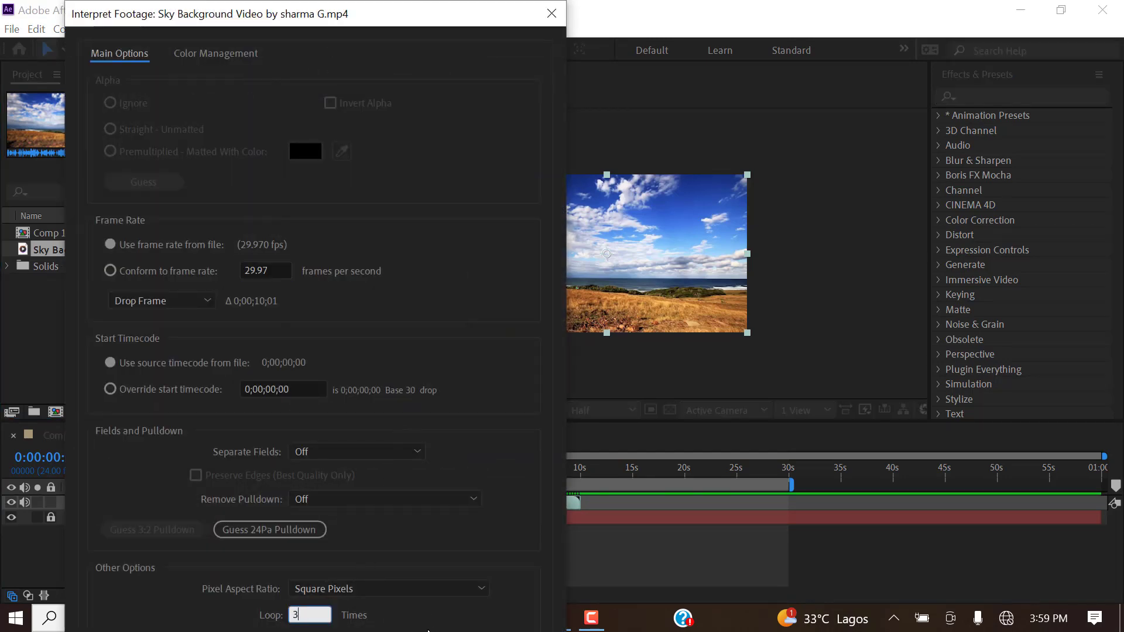
type("3")
key("Return")
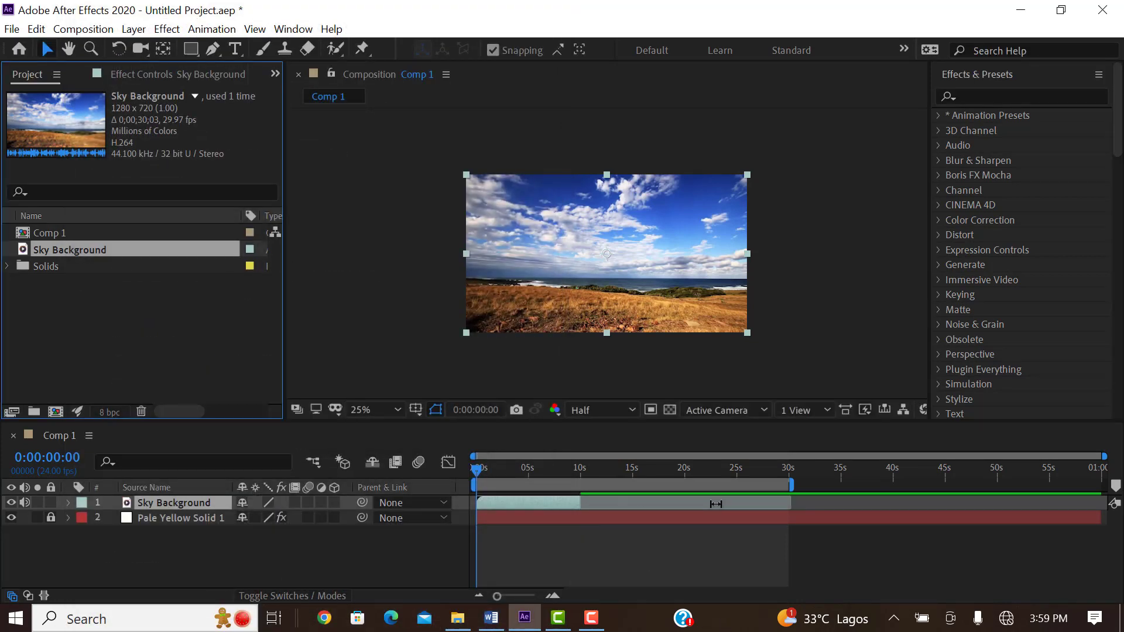
left_click_drag(576, 503, 790, 507)
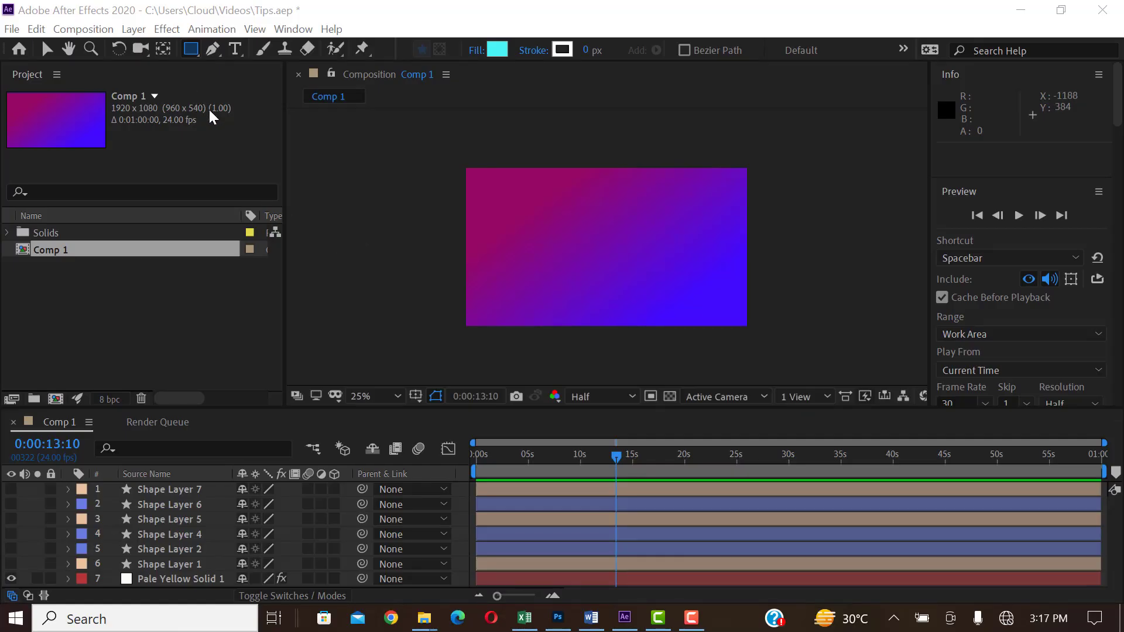
With no layer selected, use the Ellipse tool to create a new shape layer whose ellipse fills the entire composition frame
left_click(200, 58)
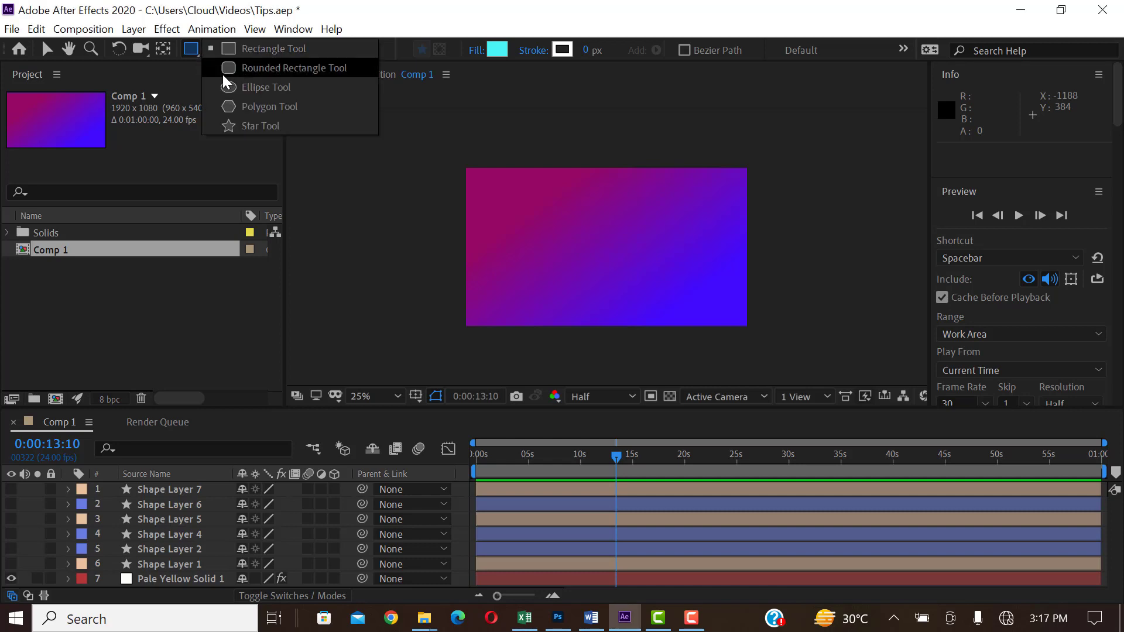
left_click(241, 92)
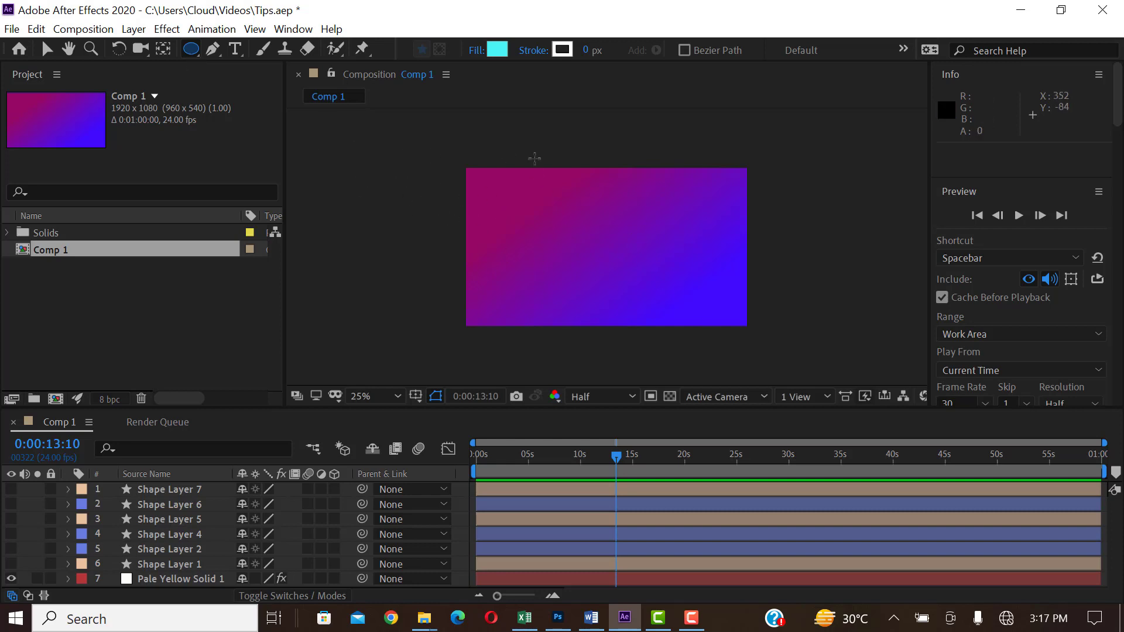
left_click(191, 50)
left_click(47, 48)
left_click(494, 200)
left_click(438, 144)
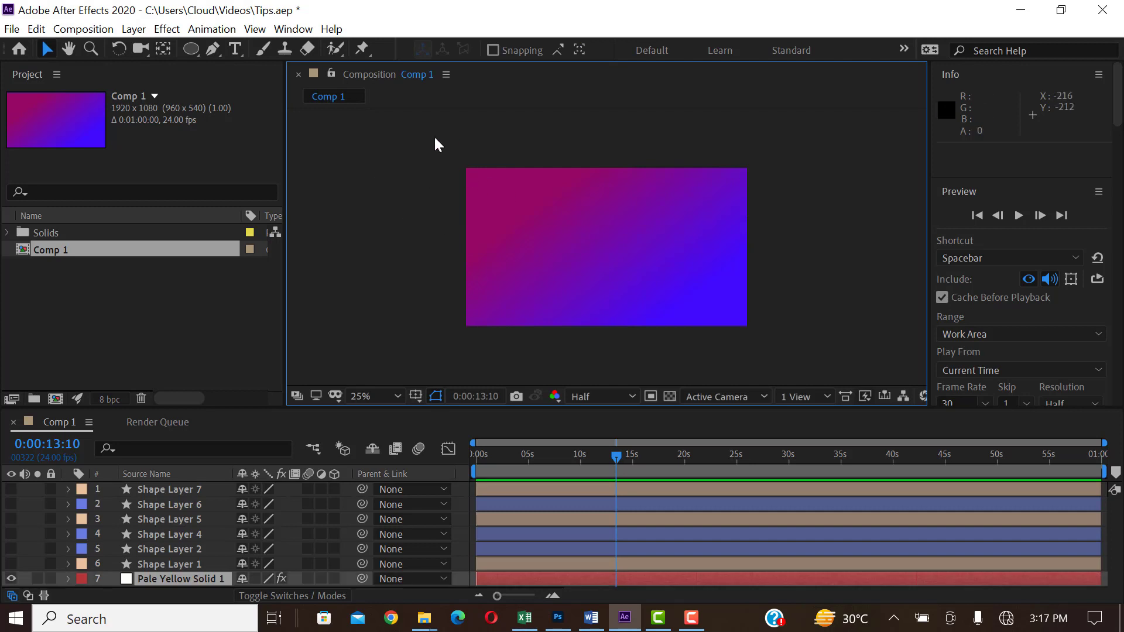
double_click(193, 51)
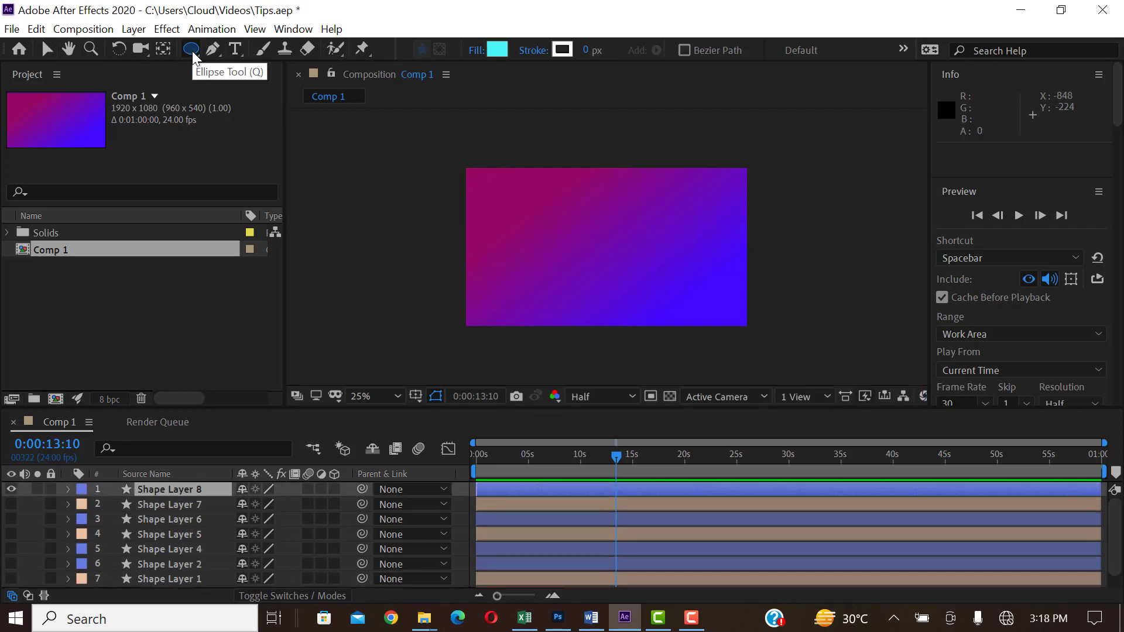
key("v")
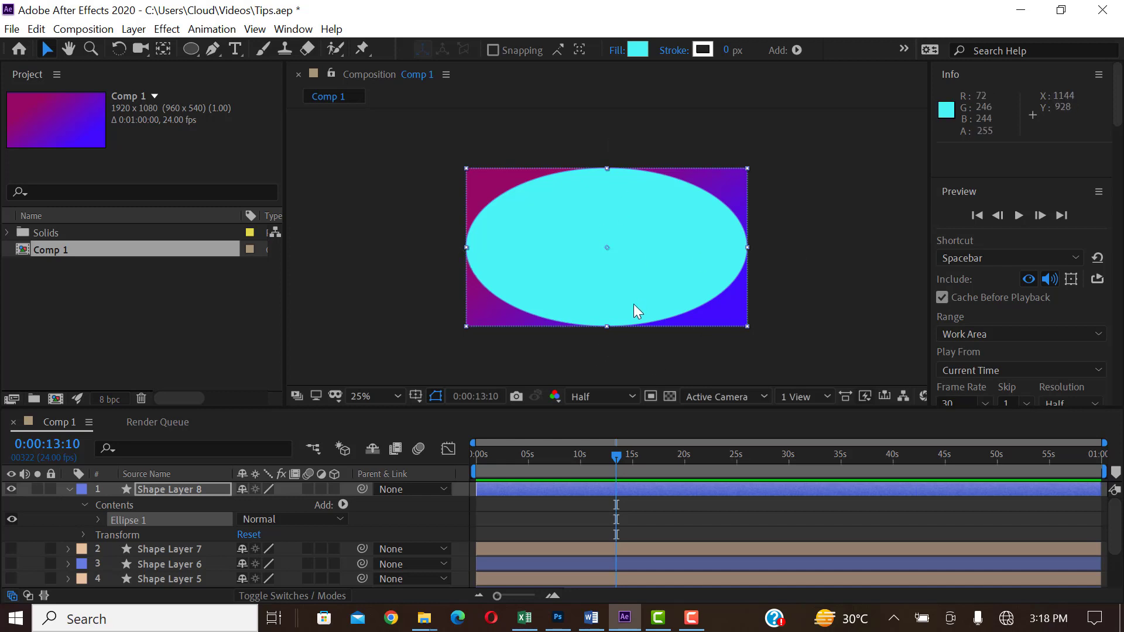
Match the ellipse path's height to its 1920 width to make a perfect circle, and reduce its size proportionally
left_click(99, 521)
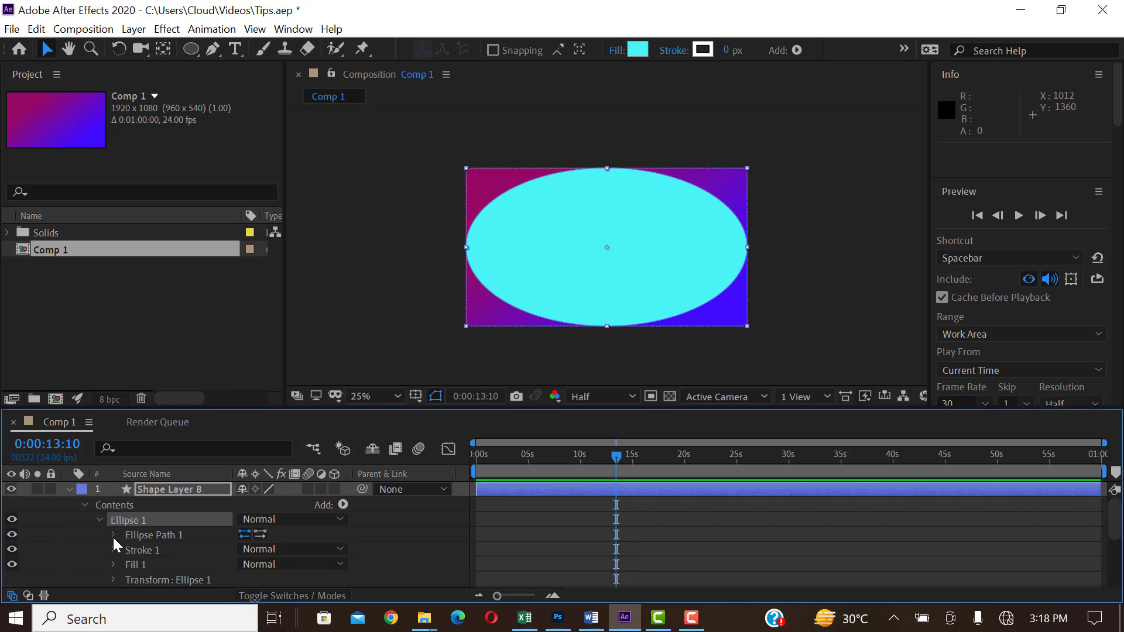
left_click(115, 535)
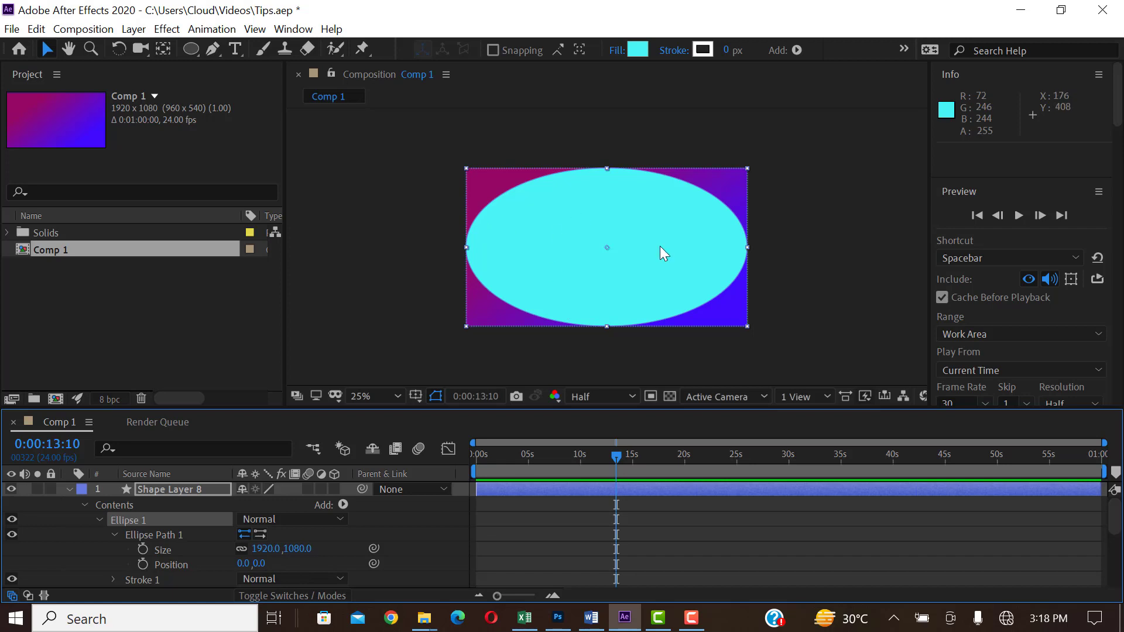
left_click(241, 549, "alt")
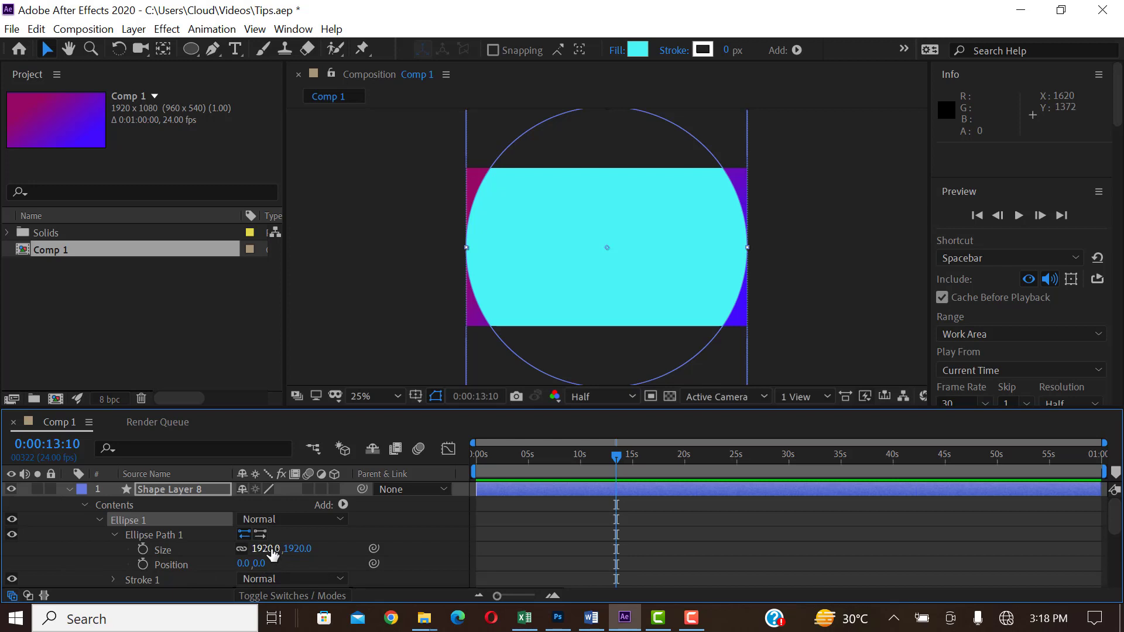
mouse_move(272, 553)
left_mouse_down()
mouse_move(223, 549)
mouse_move(253, 555)
left_mouse_up()
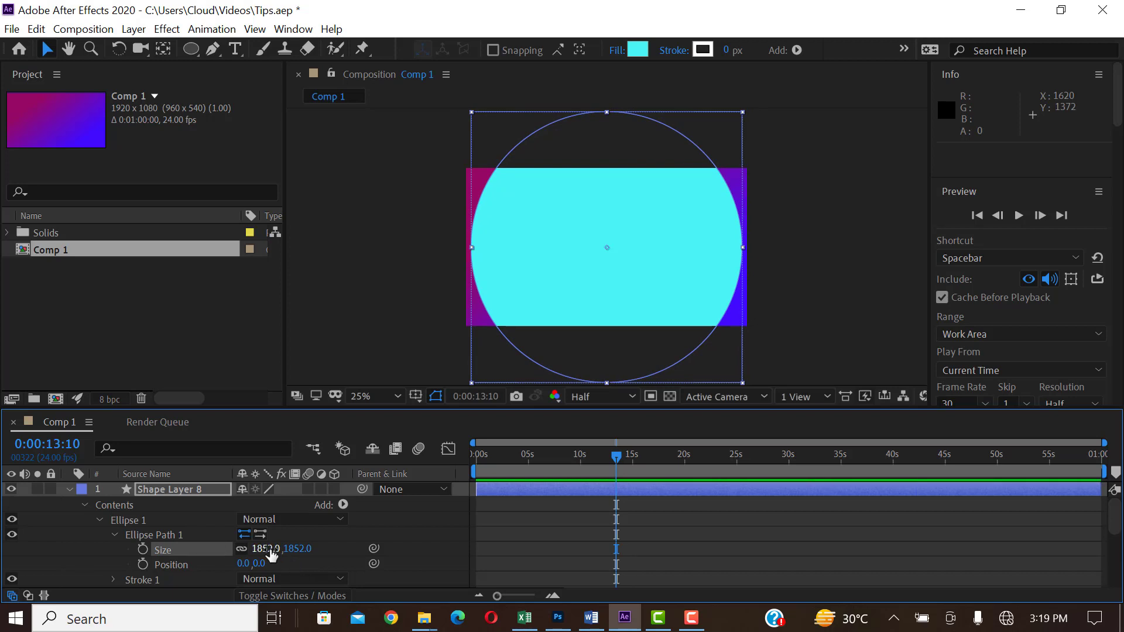
left_click_drag(271, 549, 177, 566)
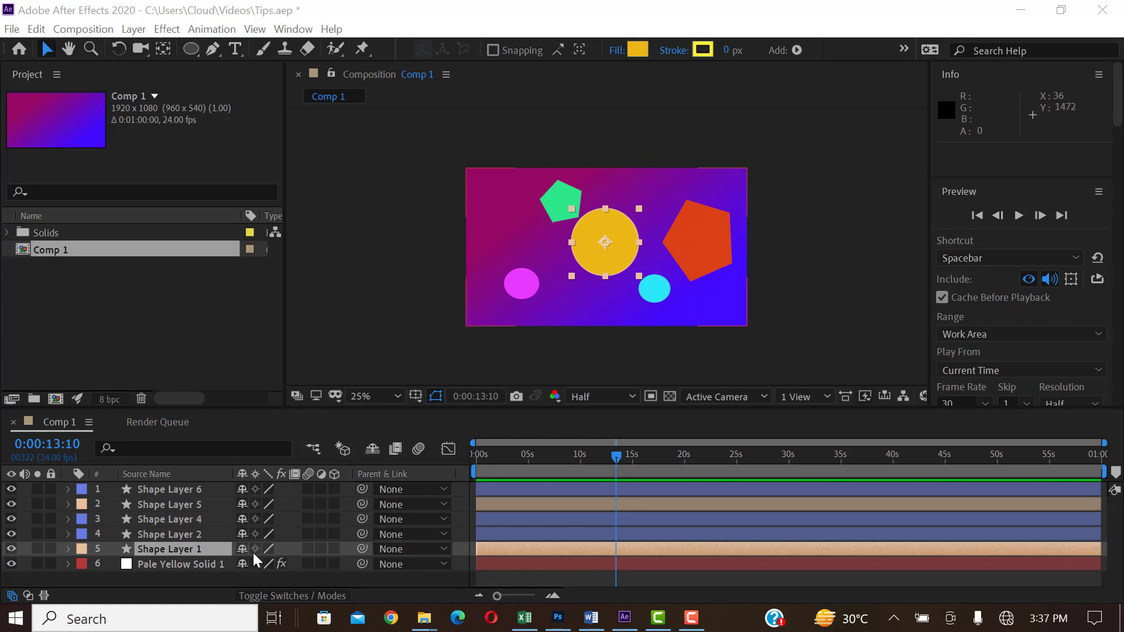
Enable hiding of shy layers for Comp 1 and mark Shape Layer 4 and Shape Layer 2 as shy
left_click(372, 448)
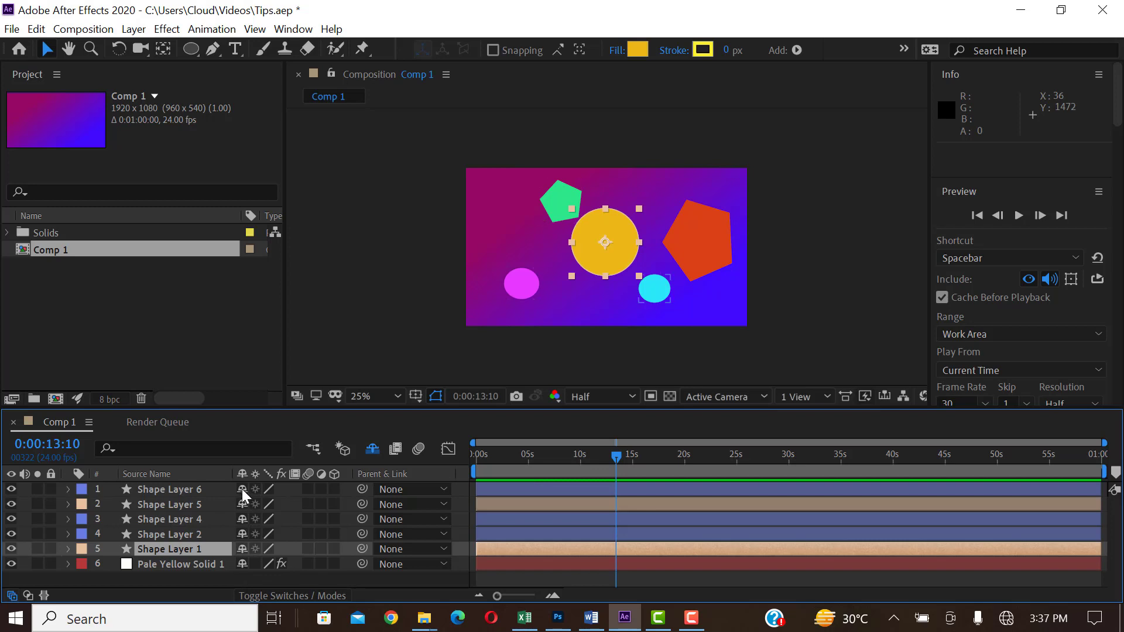
left_click(196, 519)
left_click(198, 534)
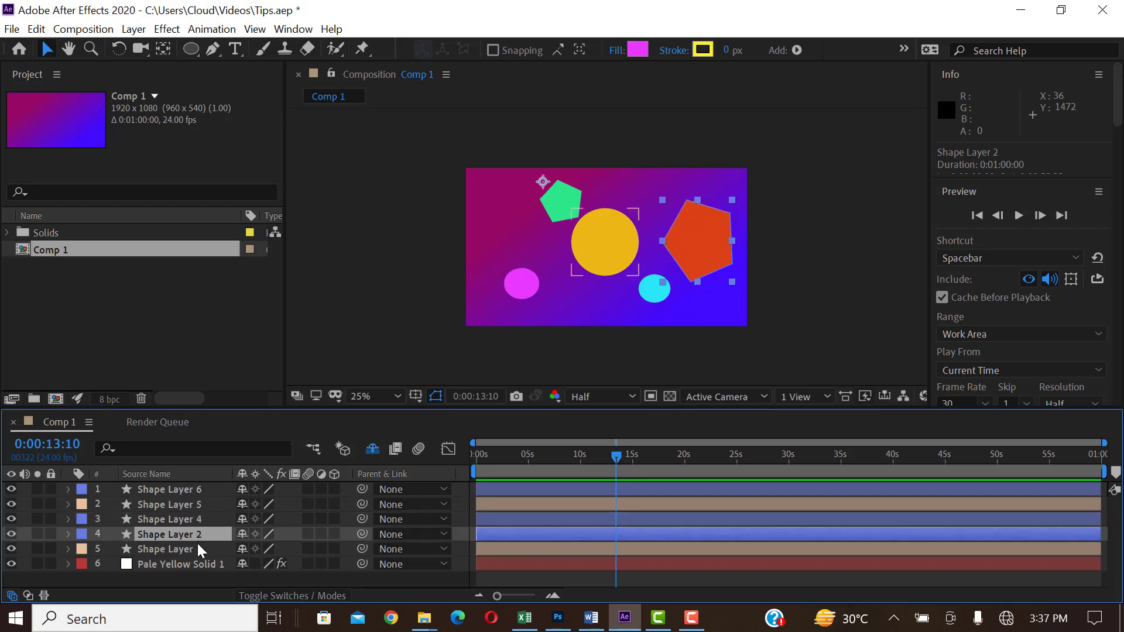
left_click(197, 546)
left_click(196, 518)
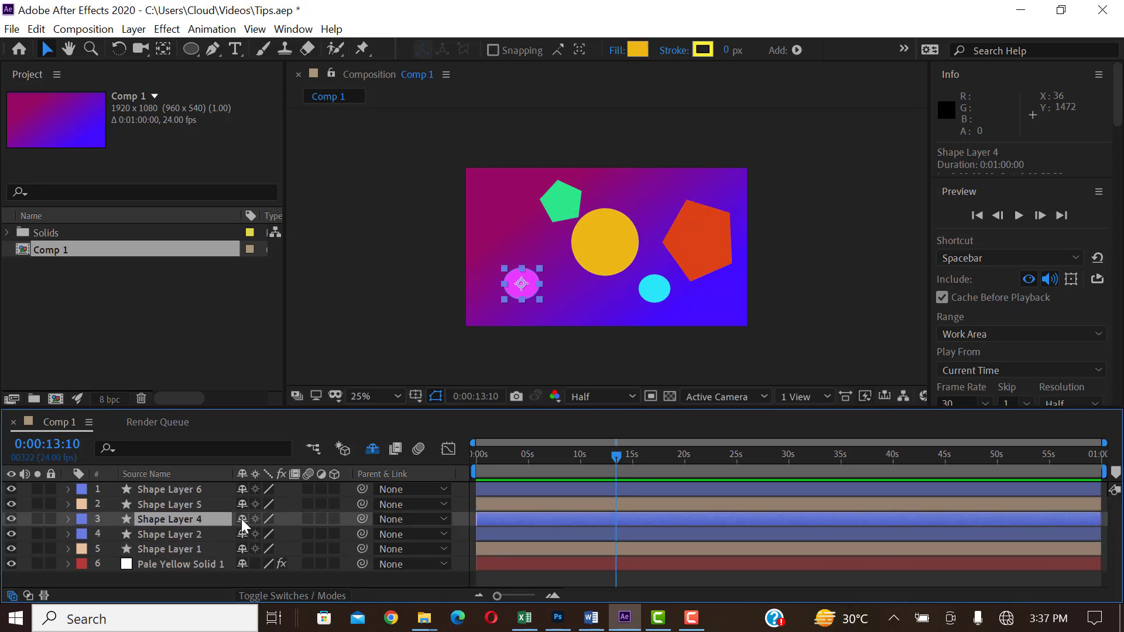
left_click(241, 519)
left_click(193, 518)
left_click(242, 519)
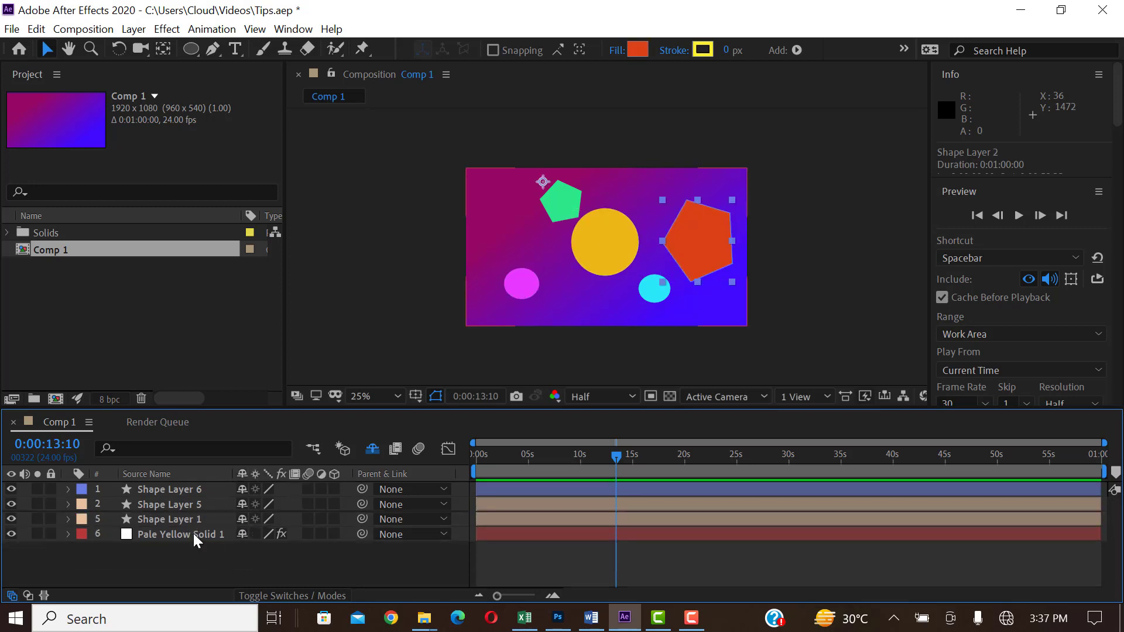
Mark Shape Layer 1 as shy, and enlarge the green pentagon on Shape Layer 5 to about 118% by 131%
left_click(184, 517)
left_click(241, 519)
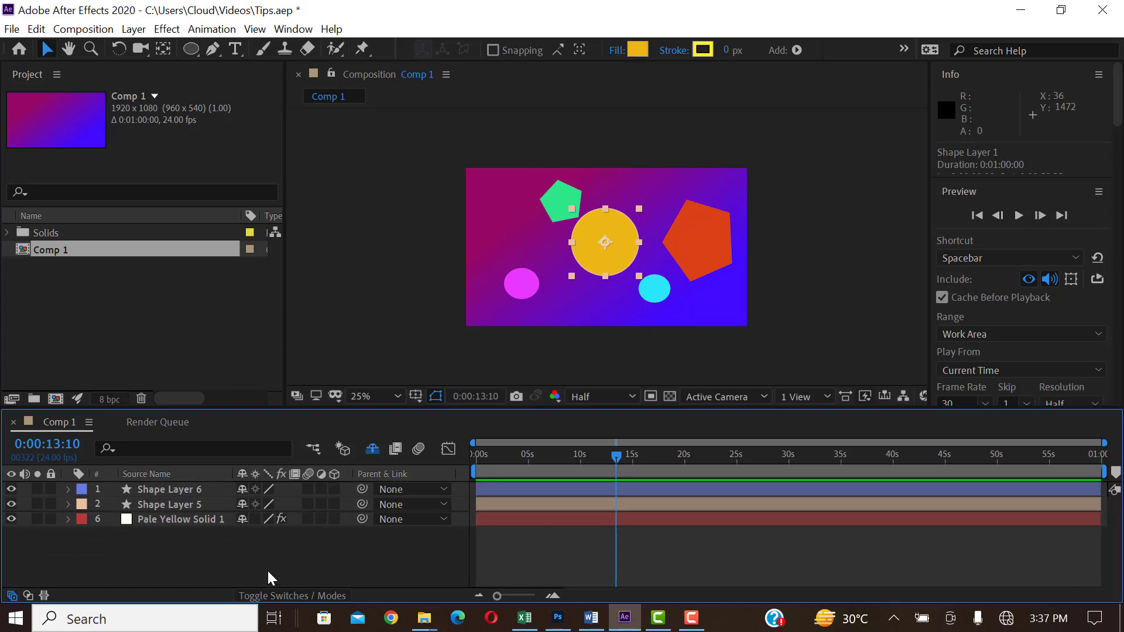
left_click(189, 491)
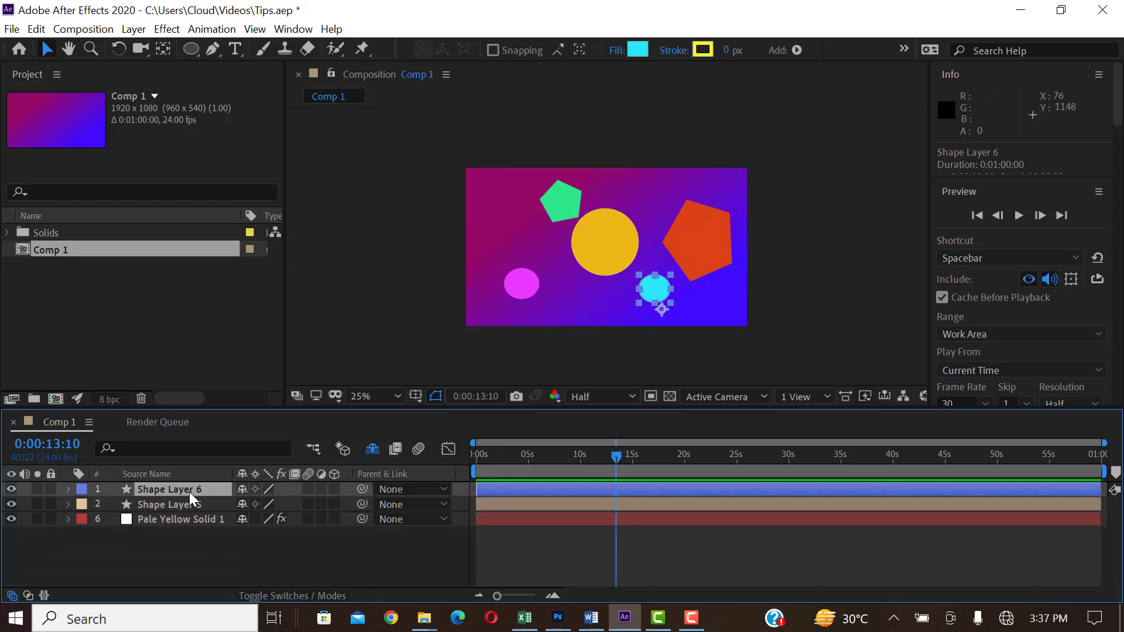
left_click(191, 507)
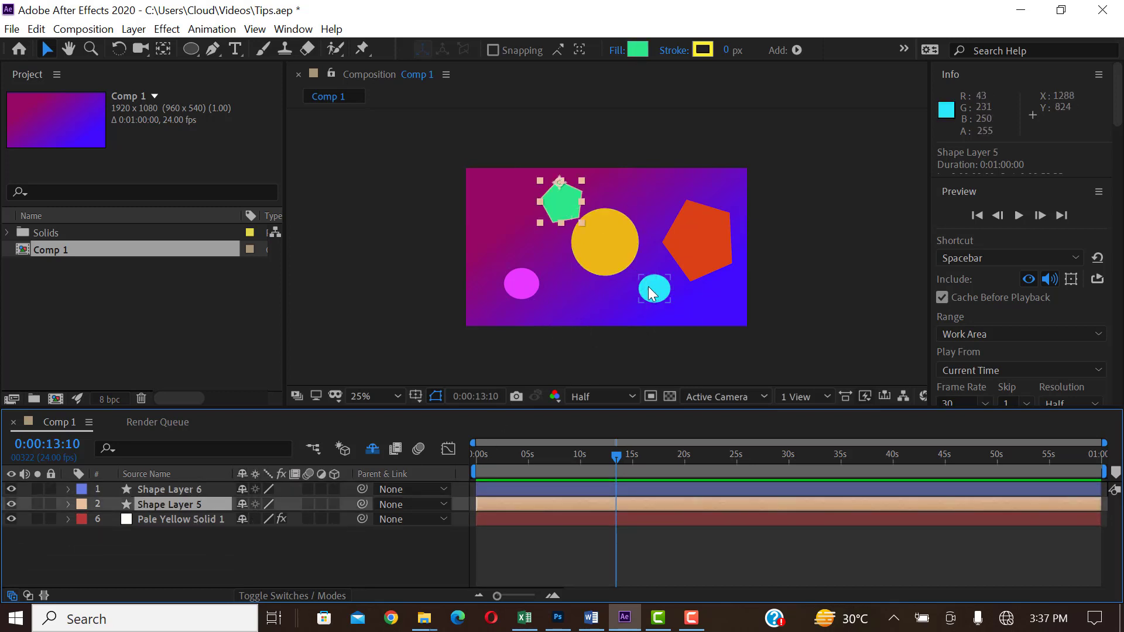
left_click_drag(540, 223, 537, 235)
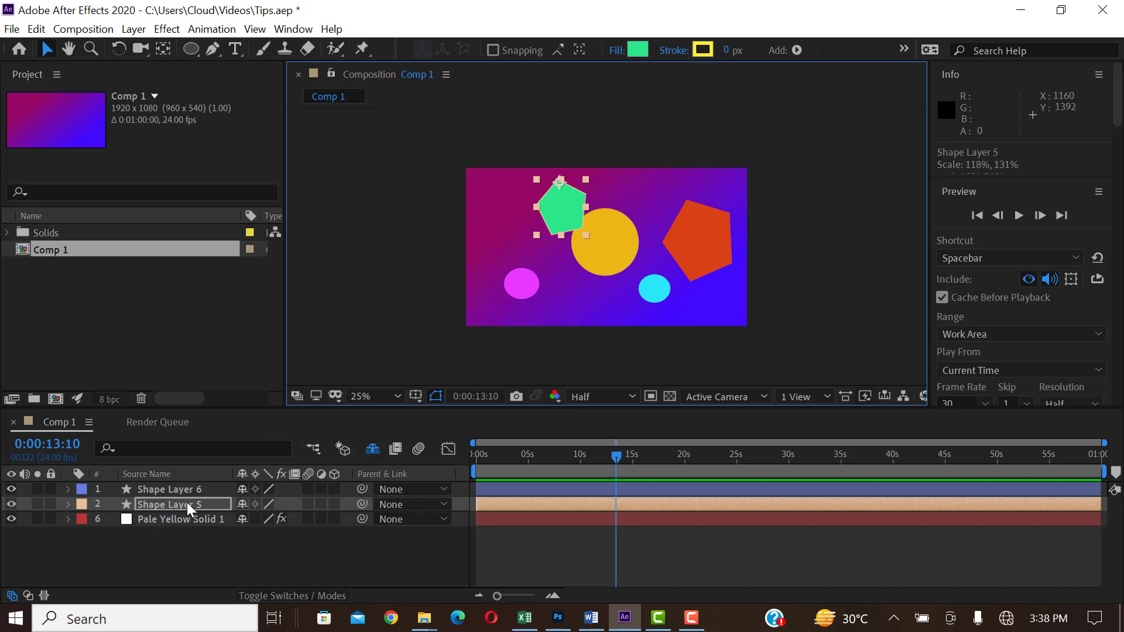
Show the hidden shy layers again and clear the shy switch on Shape Layers 4, 2 and 1
left_click(371, 449)
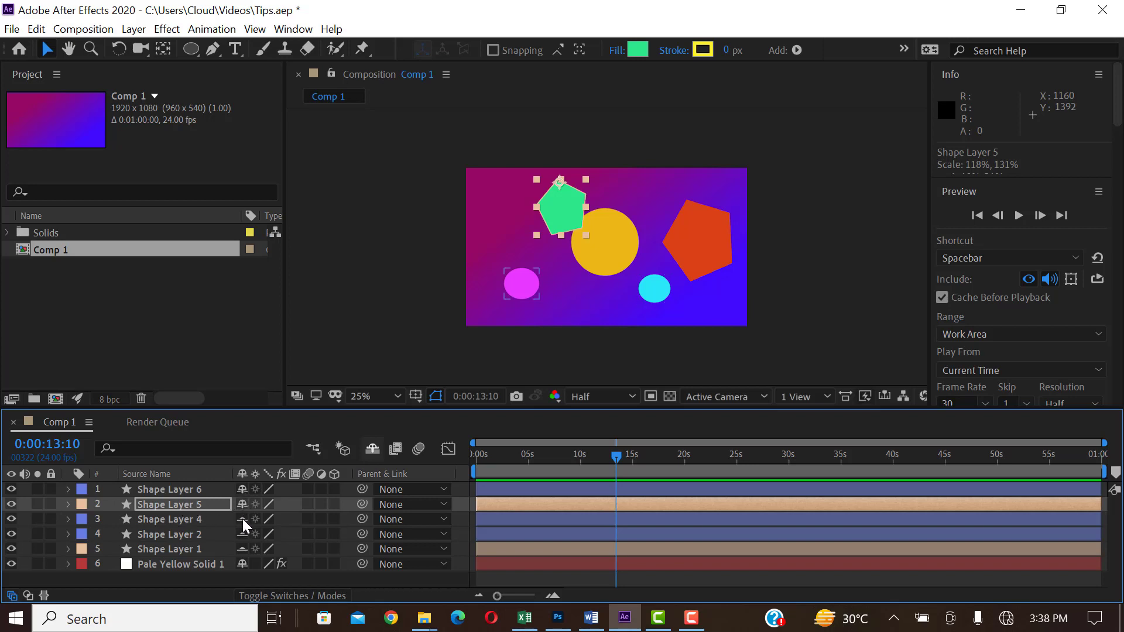
left_click_drag(242, 518, 244, 551)
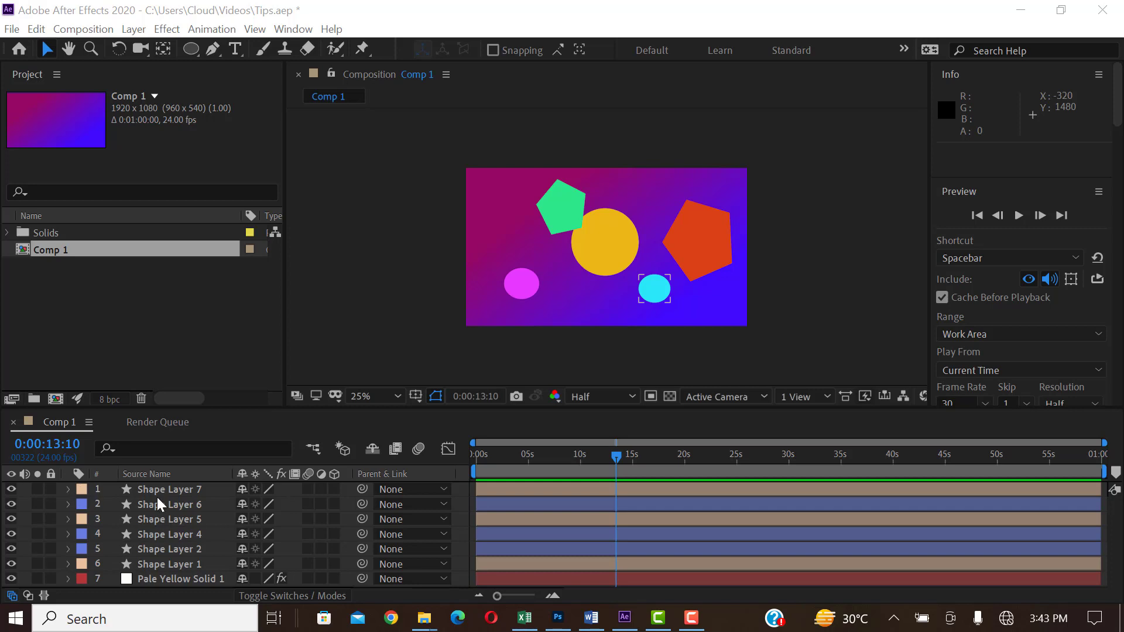
Select all layers sharing Shape Layer 7's Peach label colour, and invert the layer selection
left_click(81, 490)
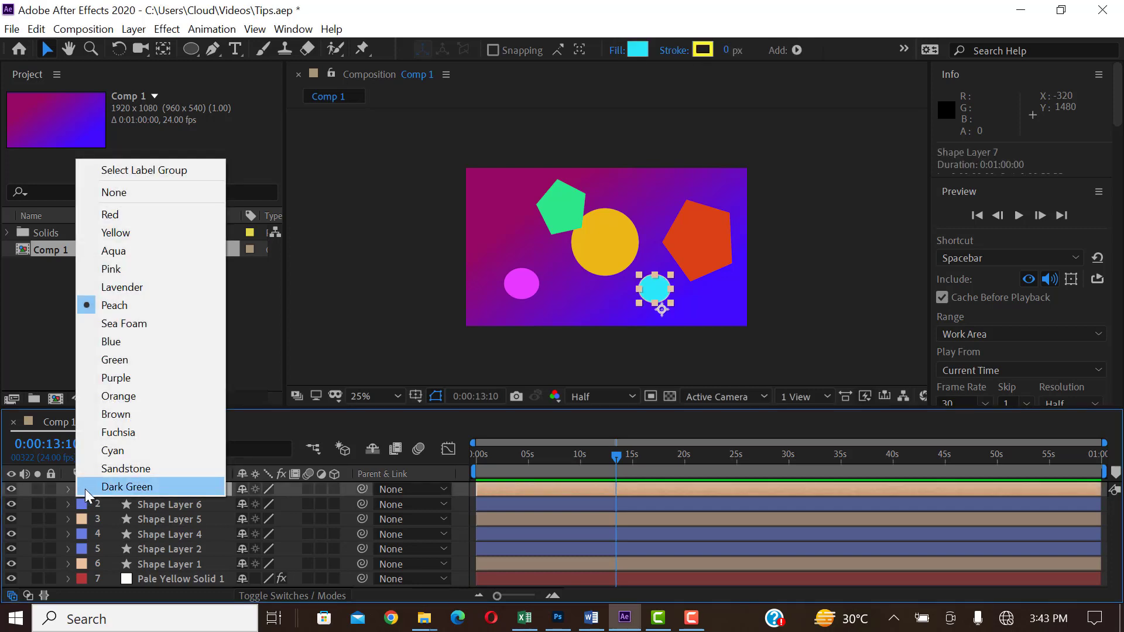
left_click(148, 171)
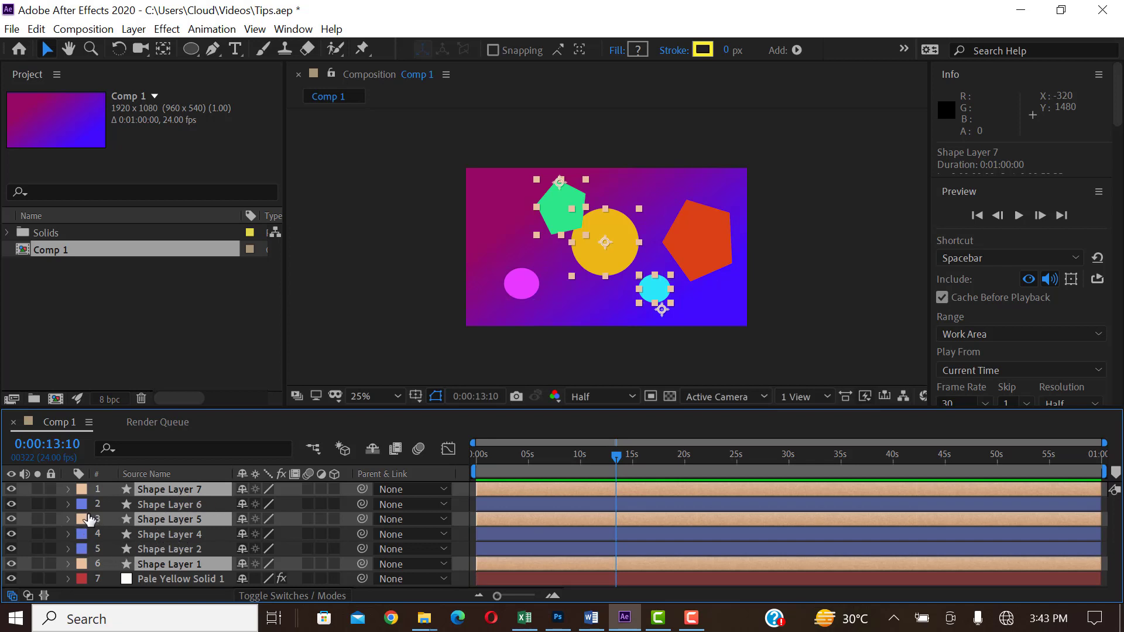
right_click(189, 519)
right_click(167, 487)
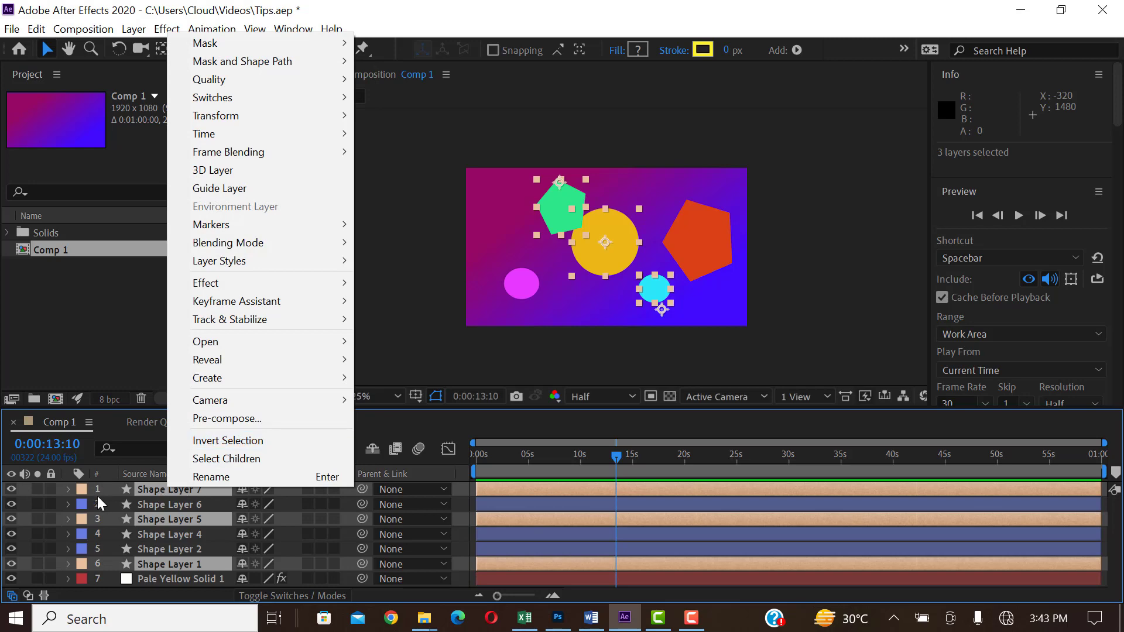
right_click(167, 493)
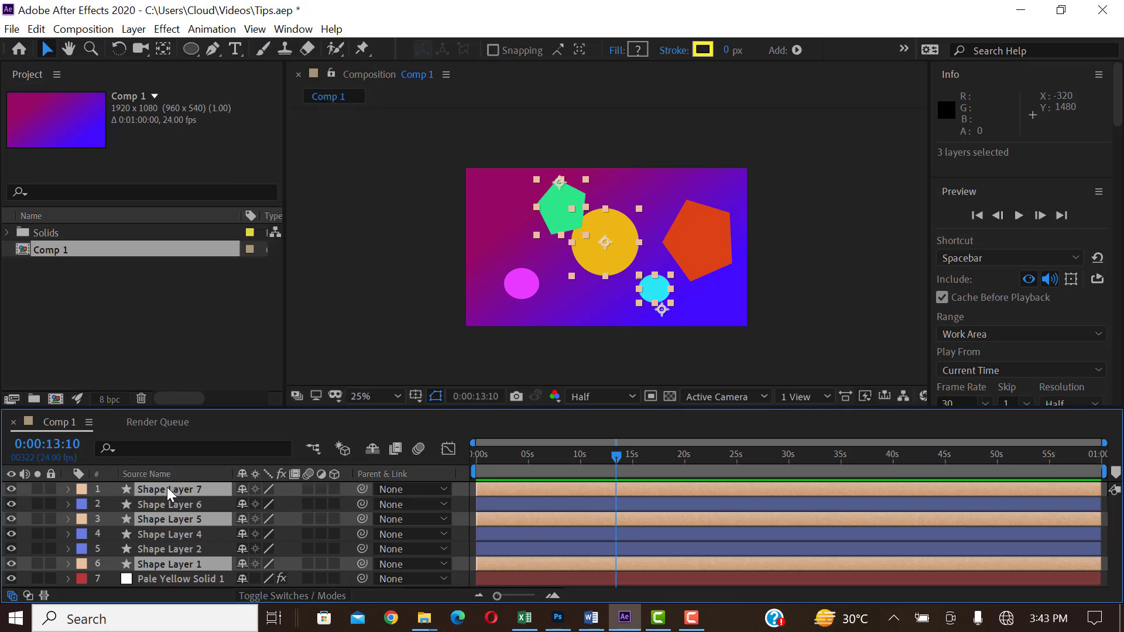
right_click(167, 489)
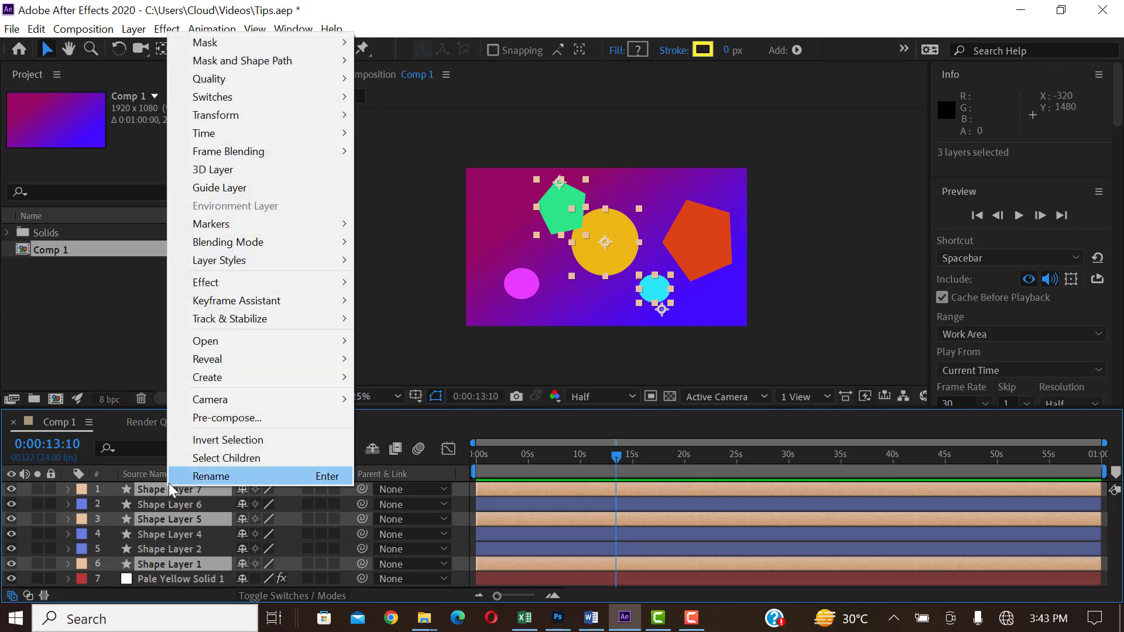
right_click(153, 489)
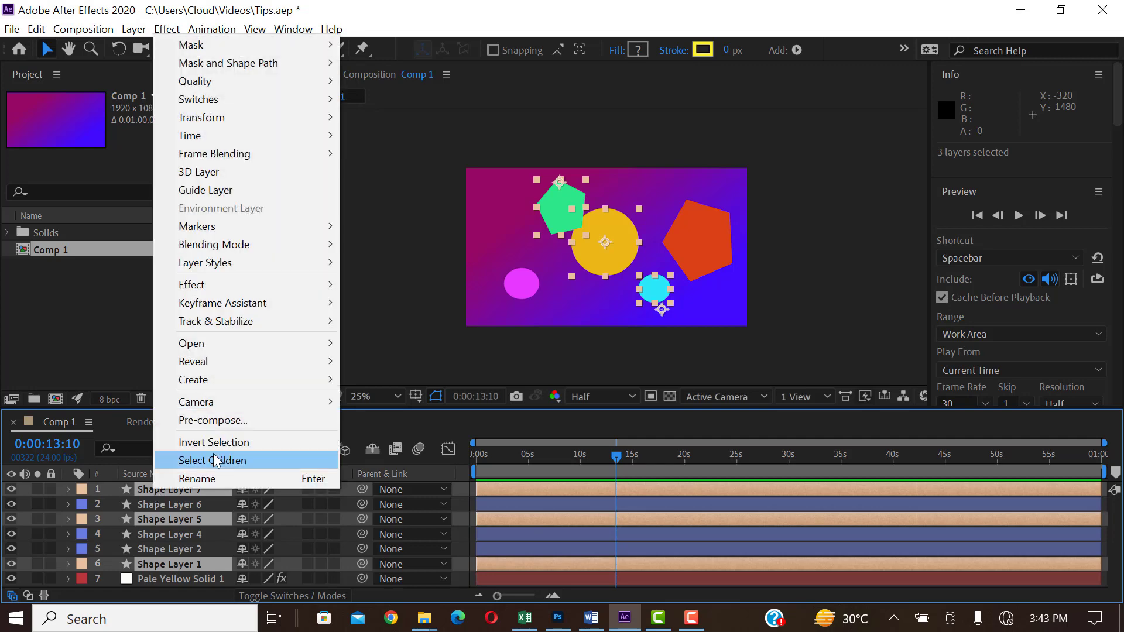
left_click(219, 442)
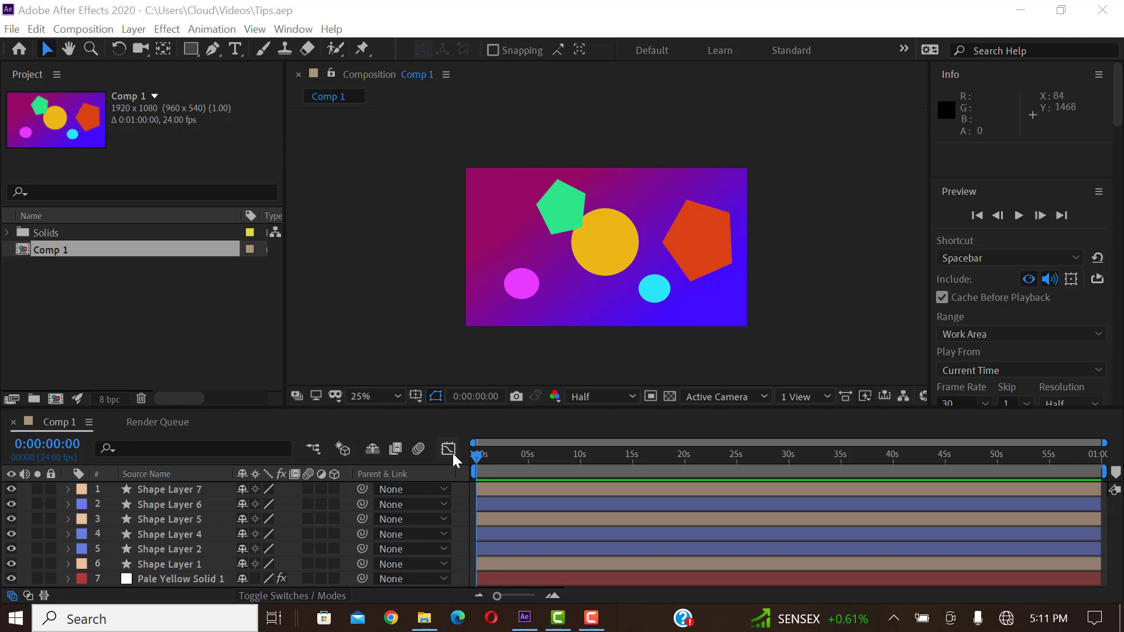
Activate the Composition, Project, Info and Timeline panels one after another to compare their active outlines
left_click(368, 284)
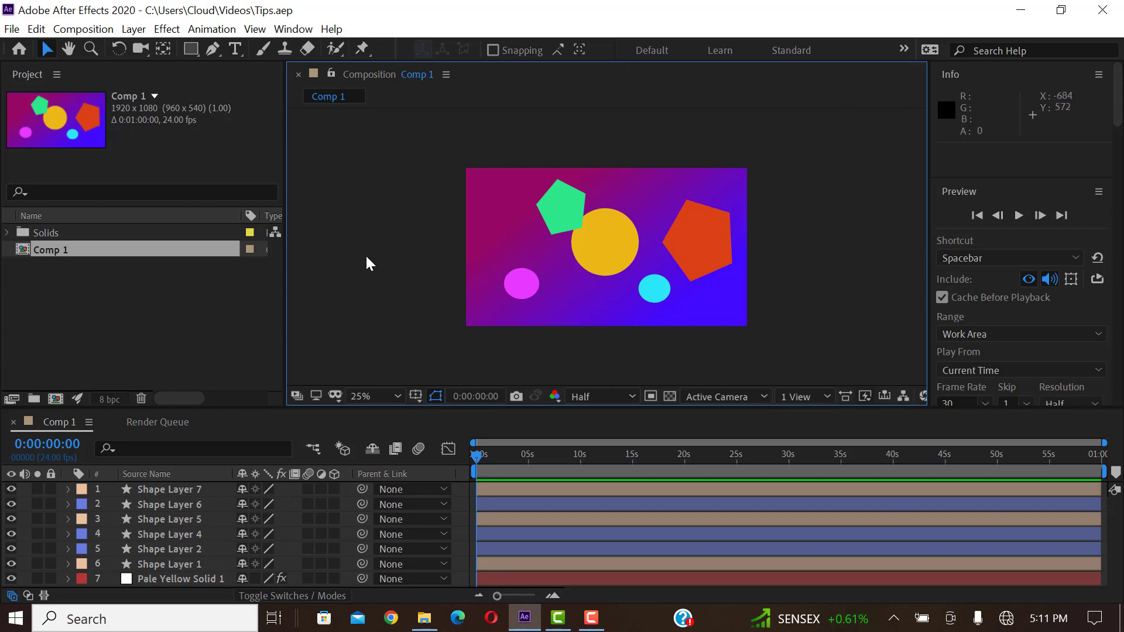
left_click(206, 154)
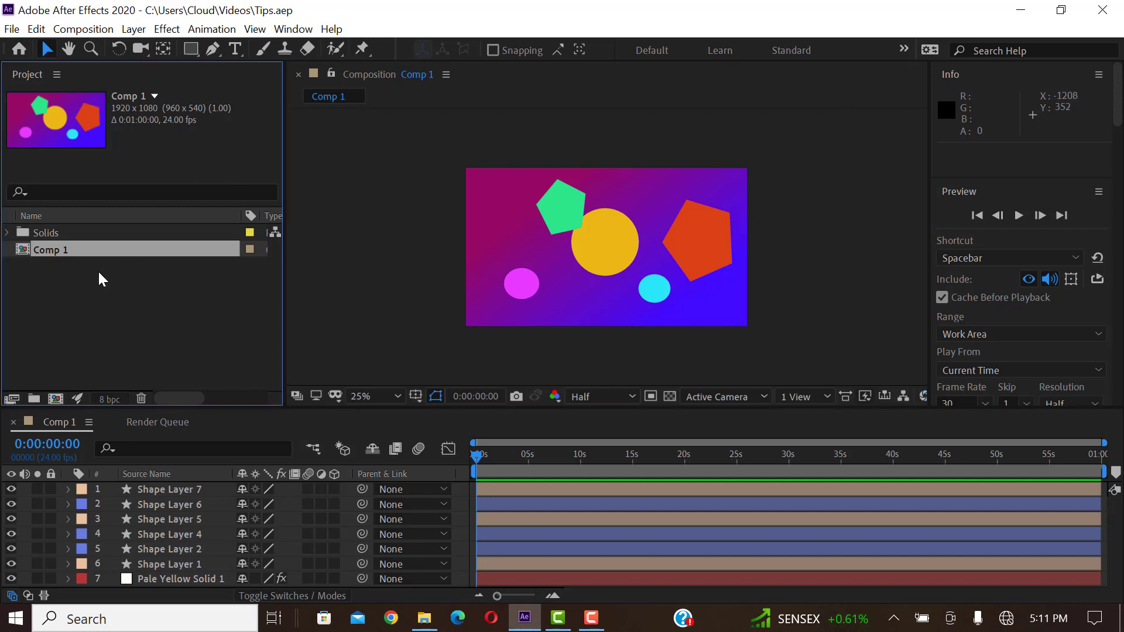
left_click(983, 185)
left_click(1001, 133)
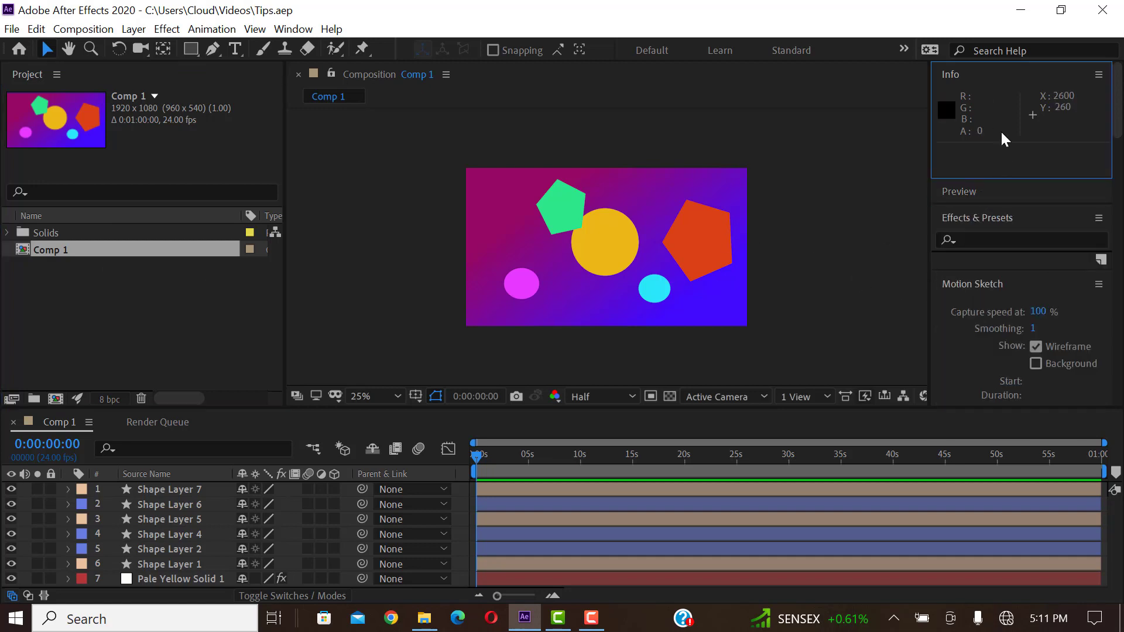
left_click(598, 520)
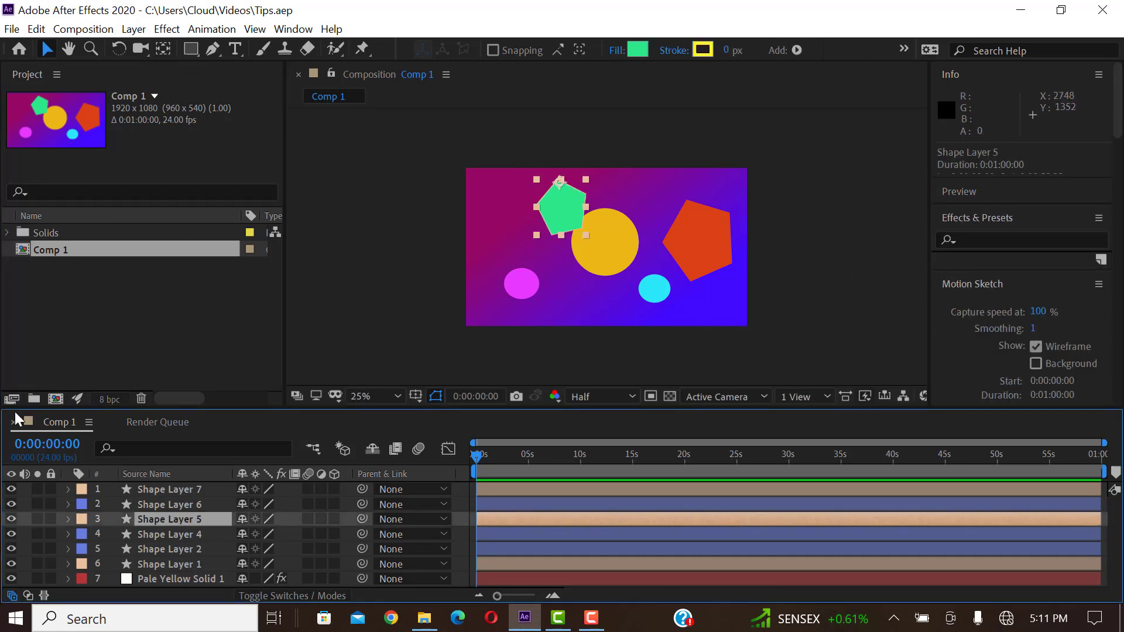
Maximize the Composition panel to fill the workspace, and restore the normal panel layout
left_click(391, 334)
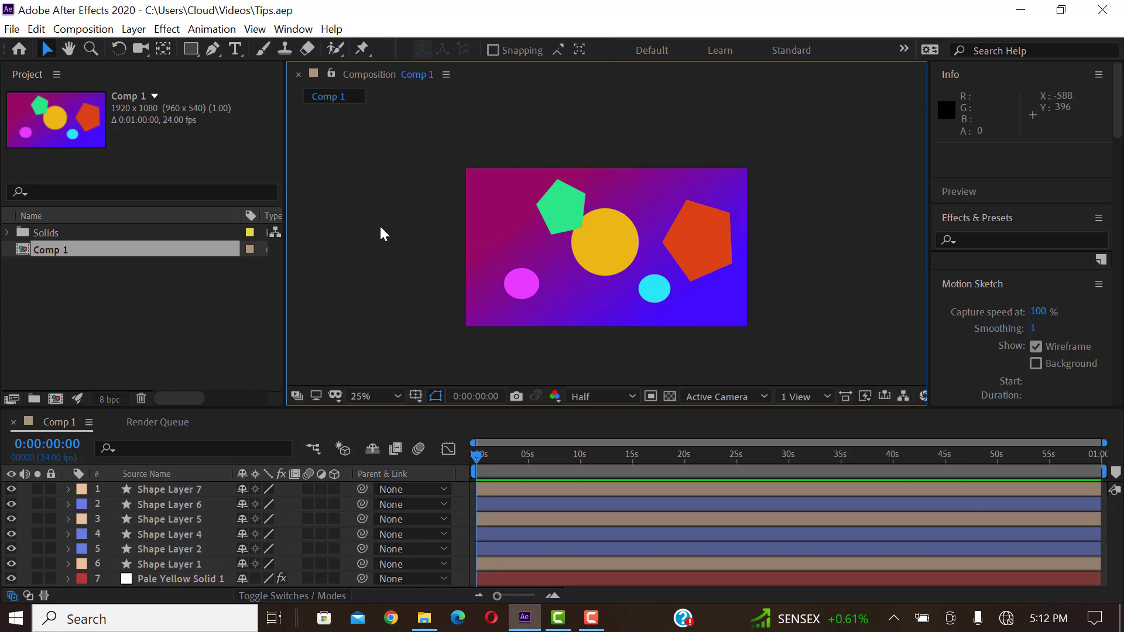
key("grave")
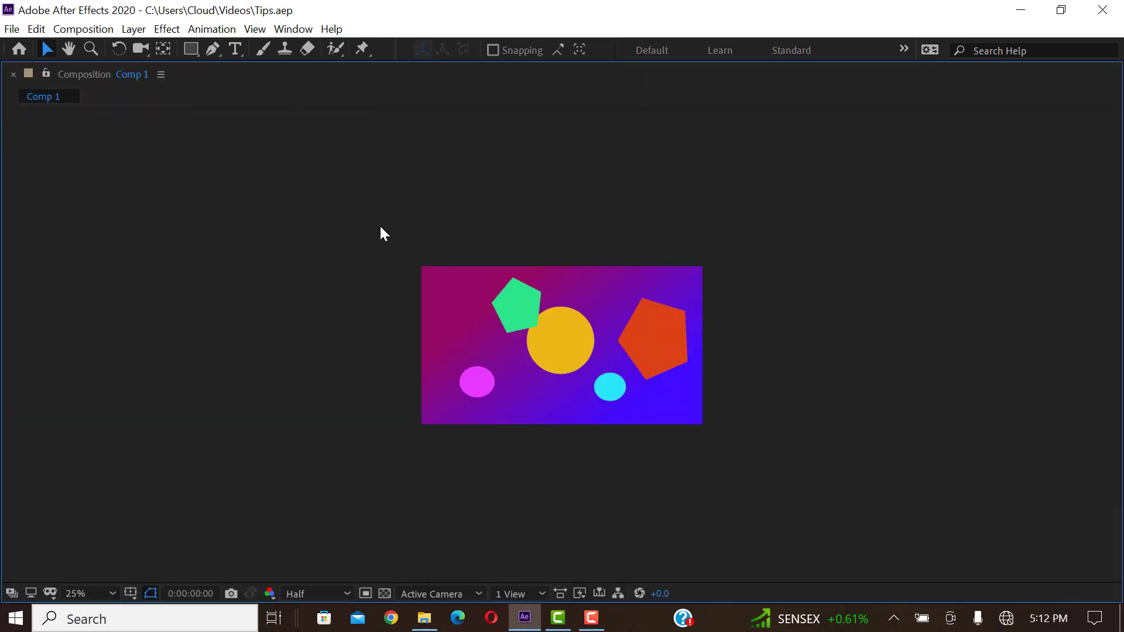
key("grave")
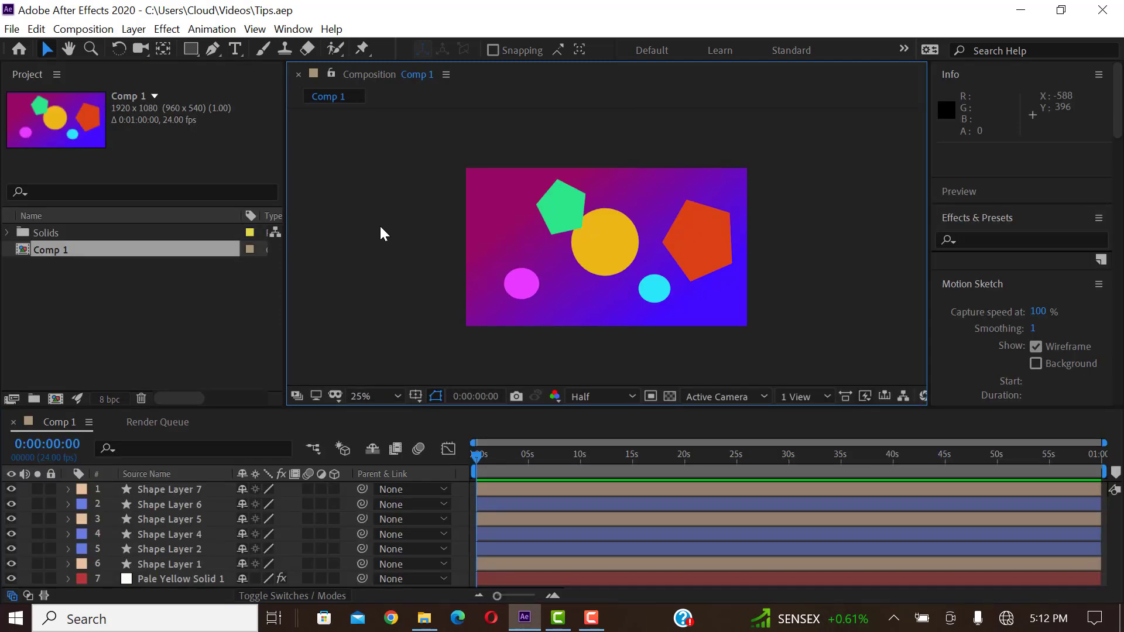
Maximize the Timeline panel to view all layers of Comp 1, select Pale Yellow Solid 1, and restore the panel layout
left_click(508, 504)
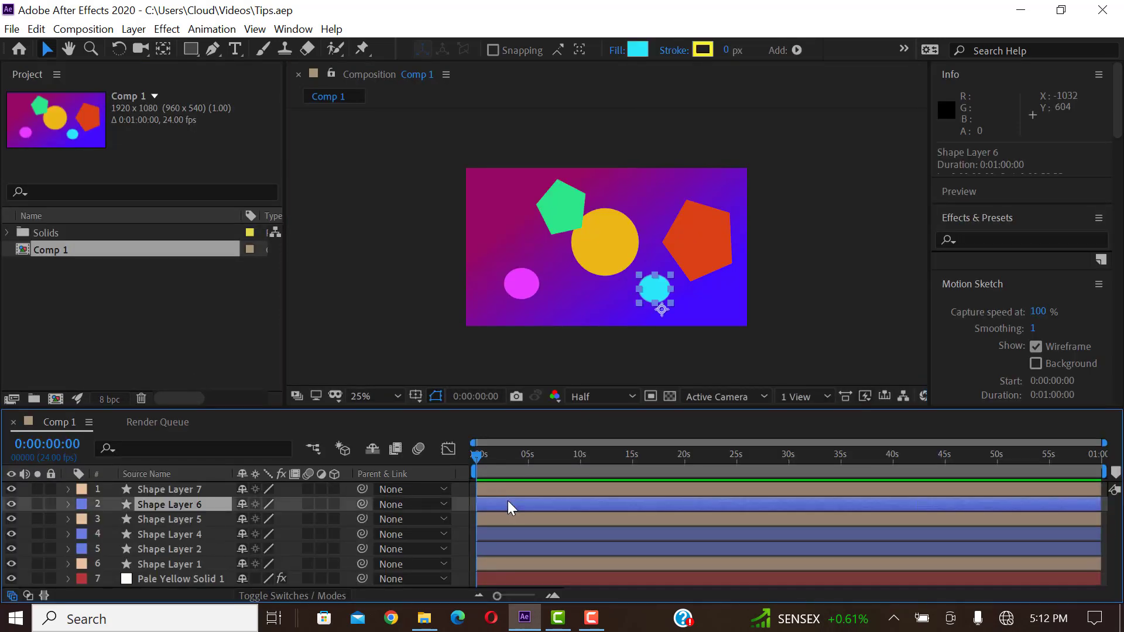
key("grave")
key("grave")
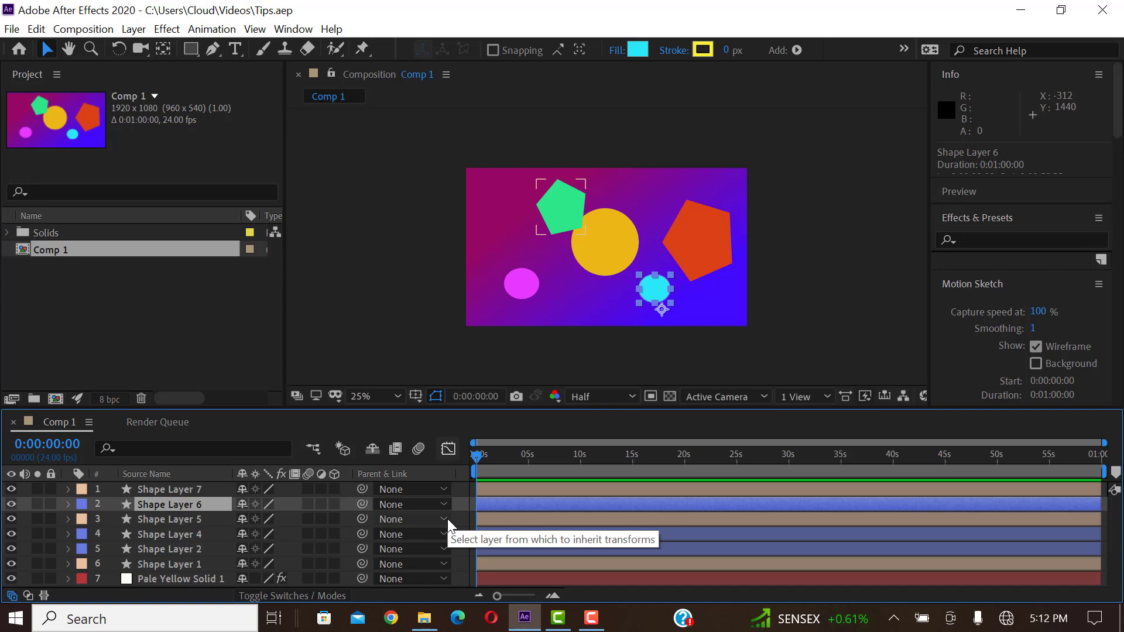
key("grave")
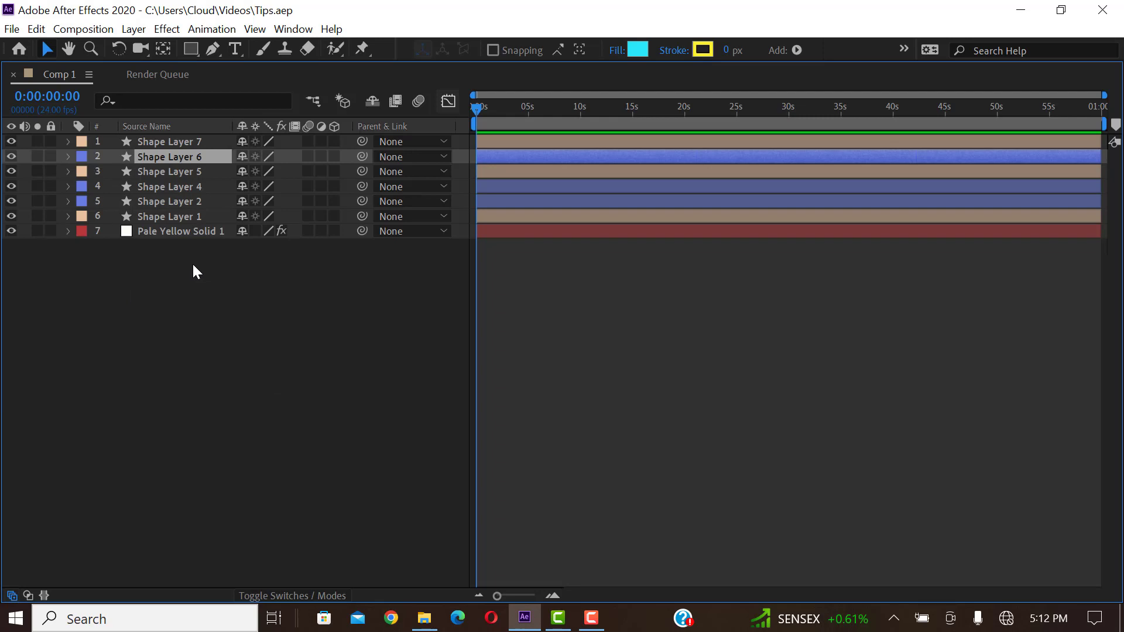
left_click(161, 251)
left_click(162, 233)
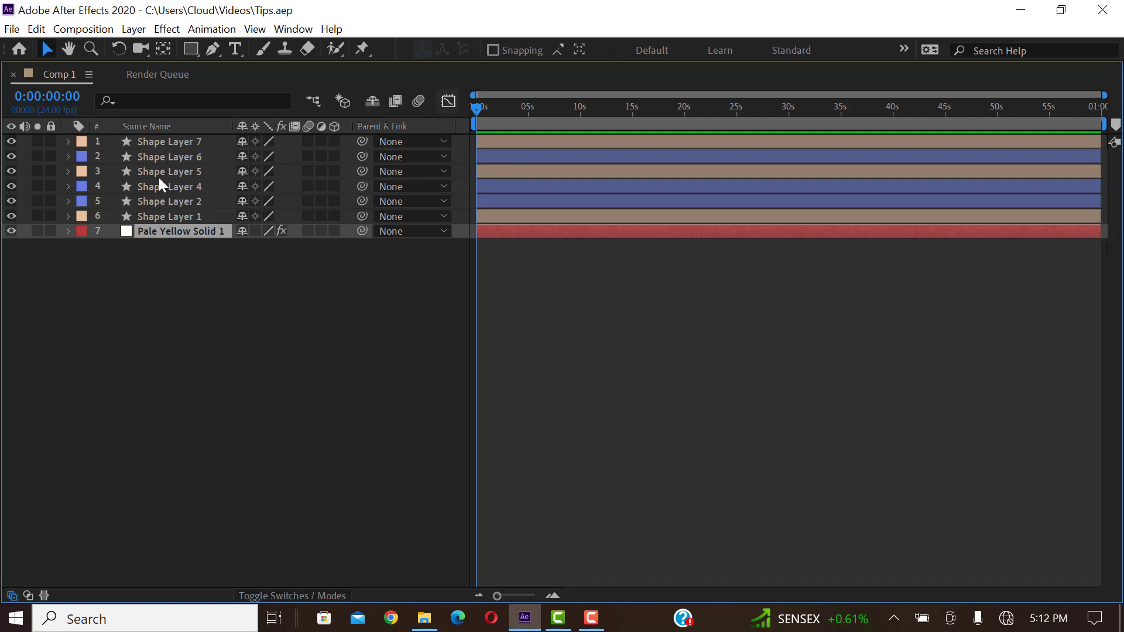
key("grave")
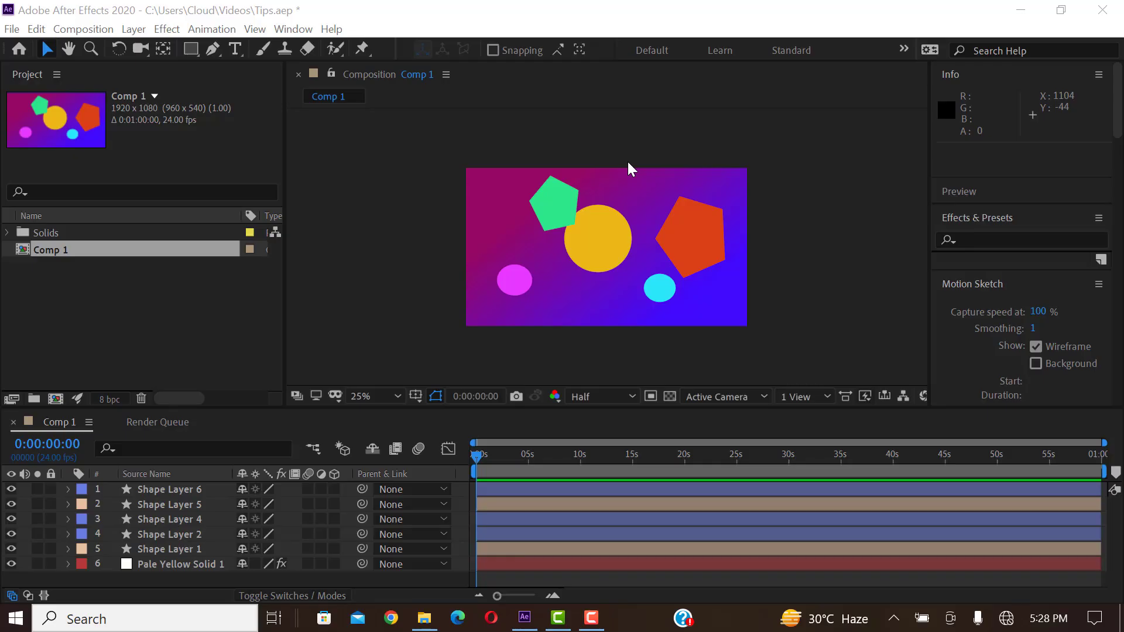
Add a new null object layer to Comp 1
left_click(132, 30)
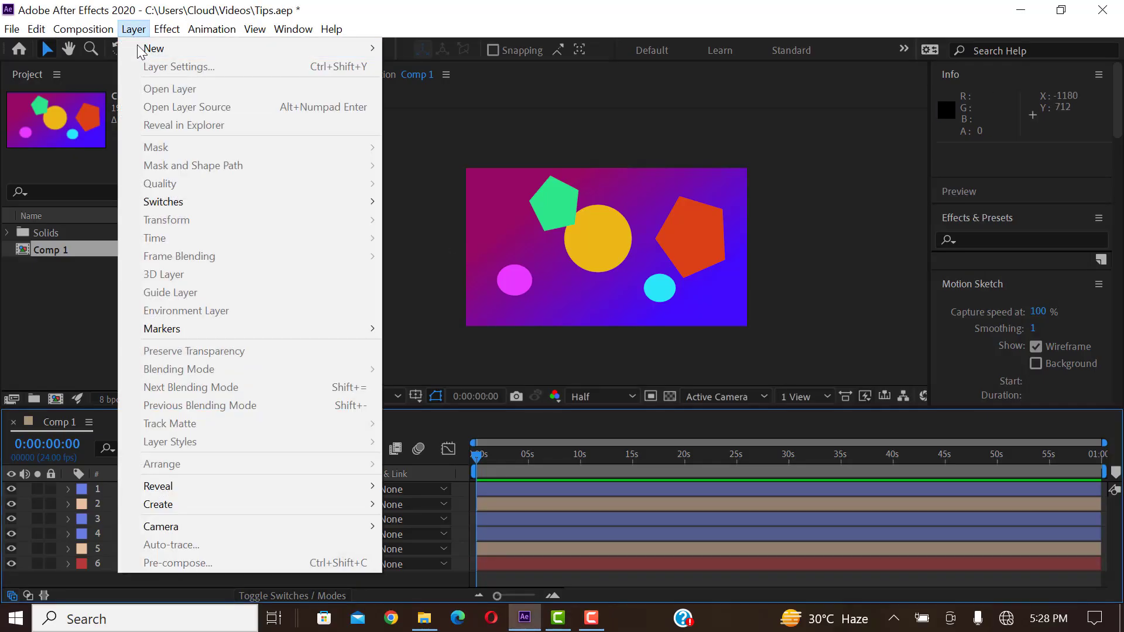
mouse_move(151, 51)
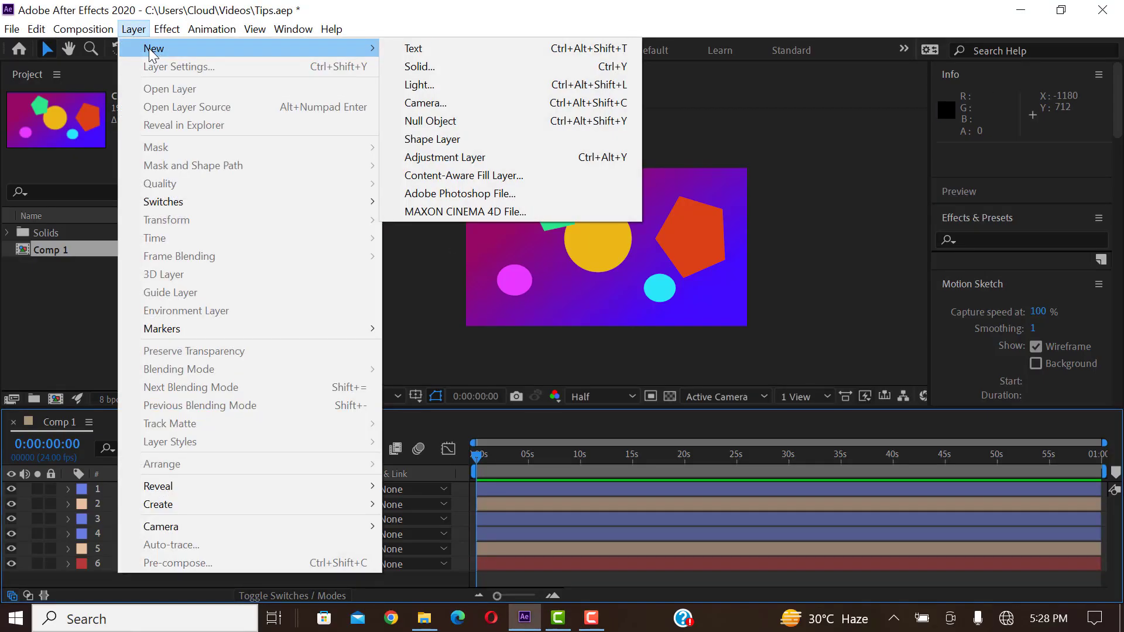
left_click(426, 122)
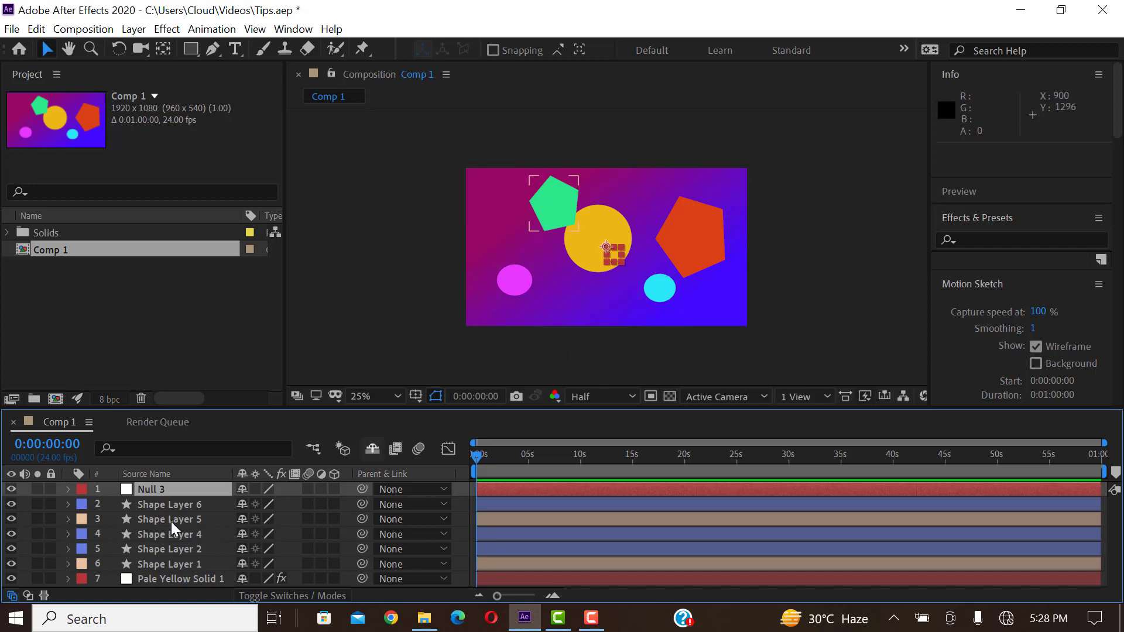
Parent Shape Layers 6, 5, 4, 2 and 1 together to the Null 3 layer
left_click(185, 565)
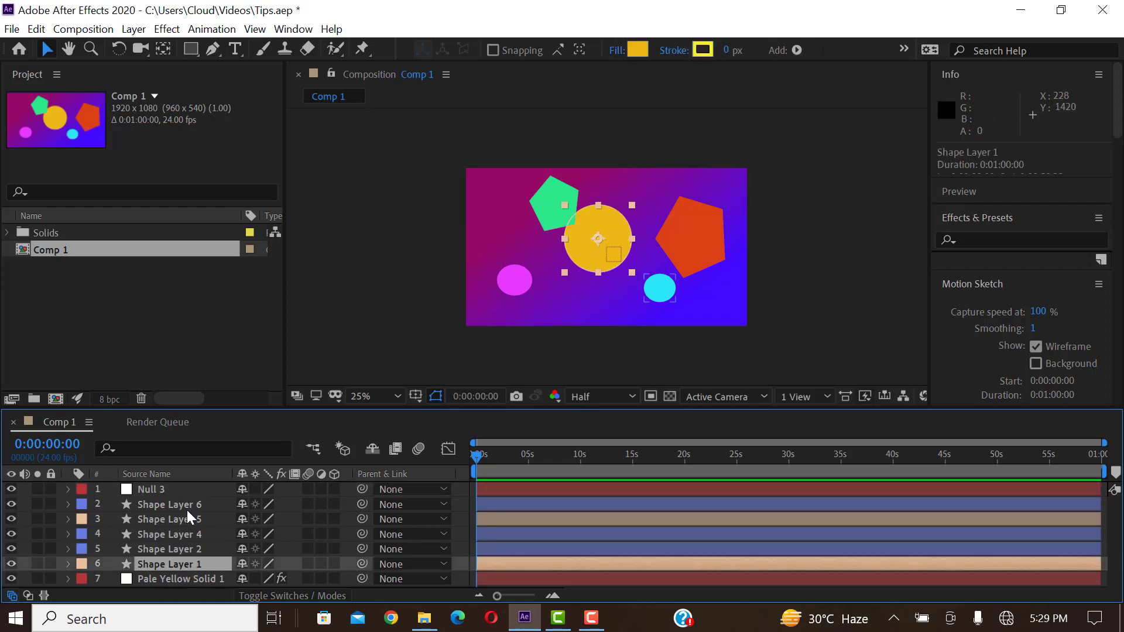
left_click(187, 509)
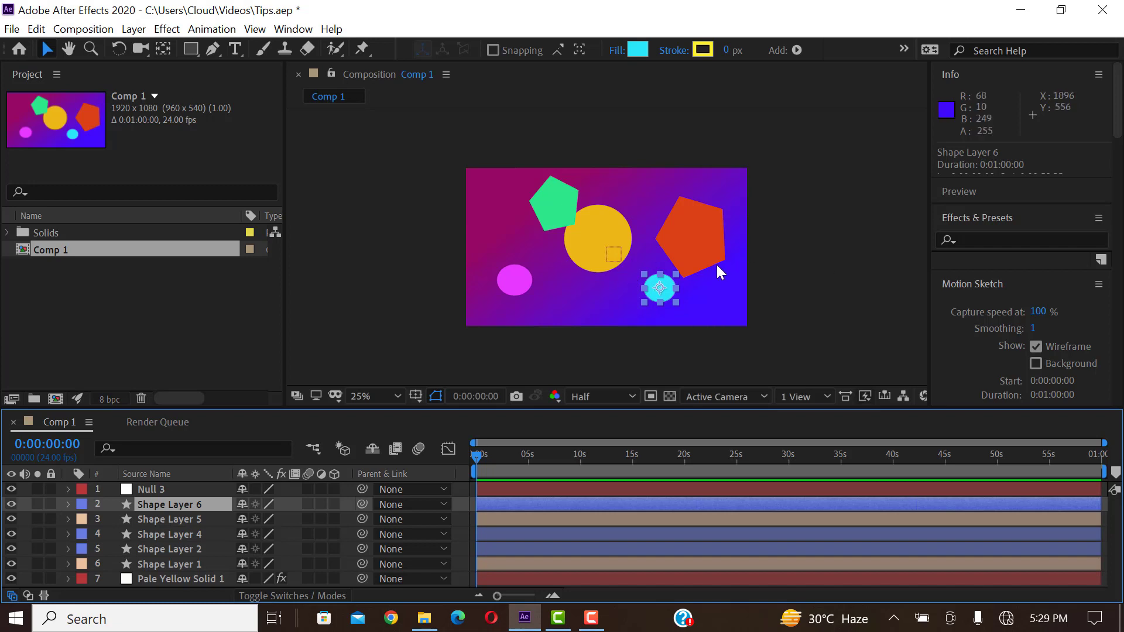
left_click(184, 563)
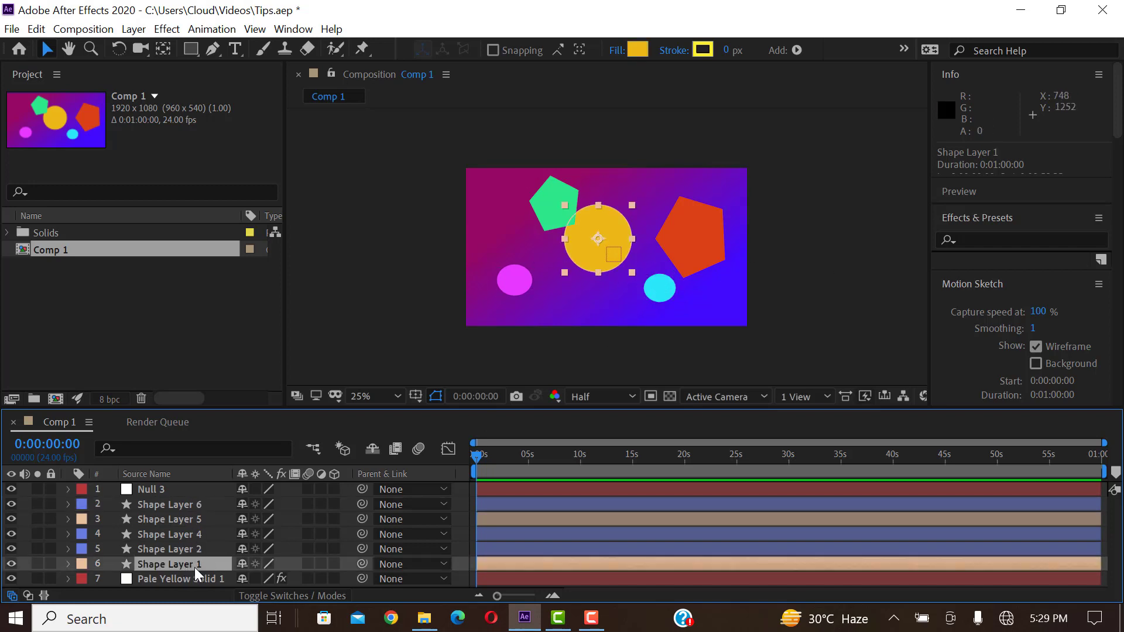
left_click(185, 507, "shift")
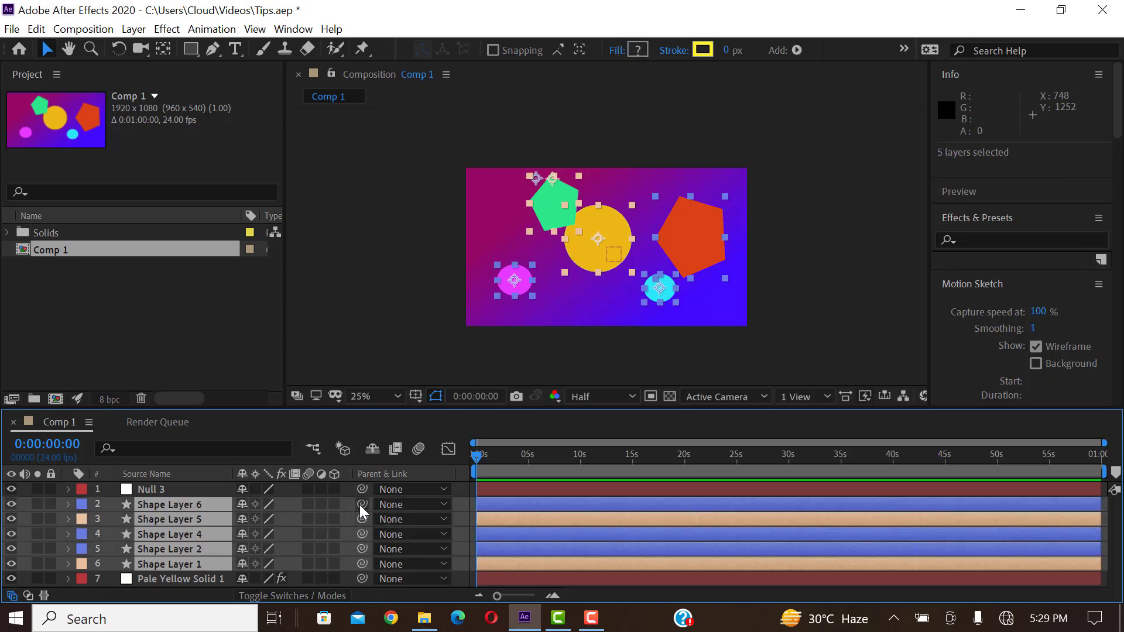
left_click_drag(361, 504, 147, 495)
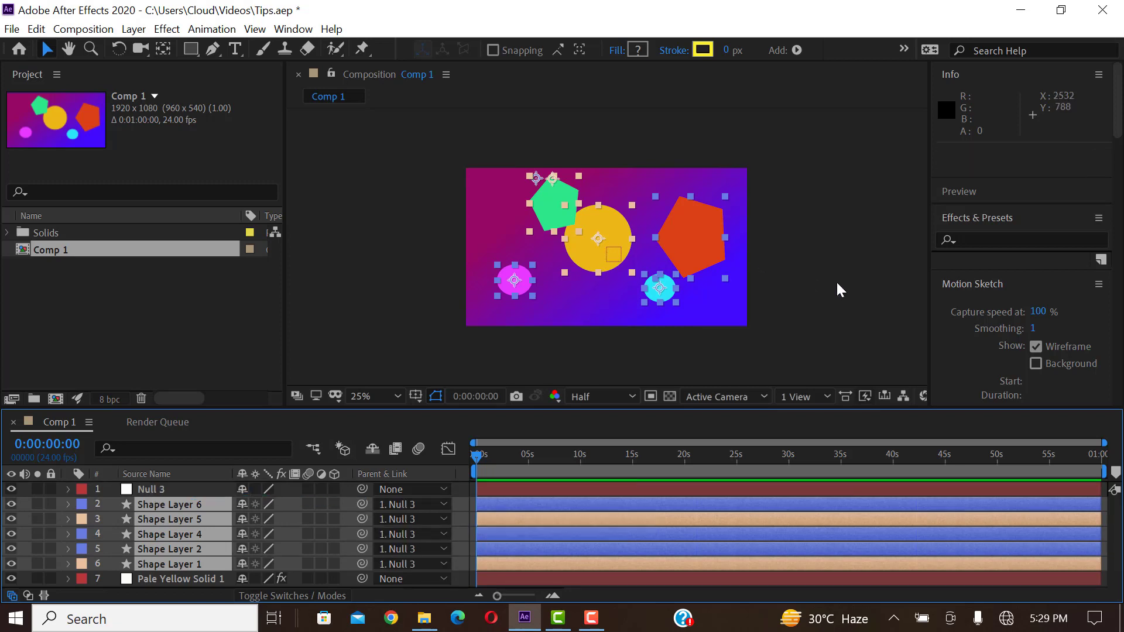
Examine the transform properties of the Null 3 layer, and collapse them again
left_click(791, 250)
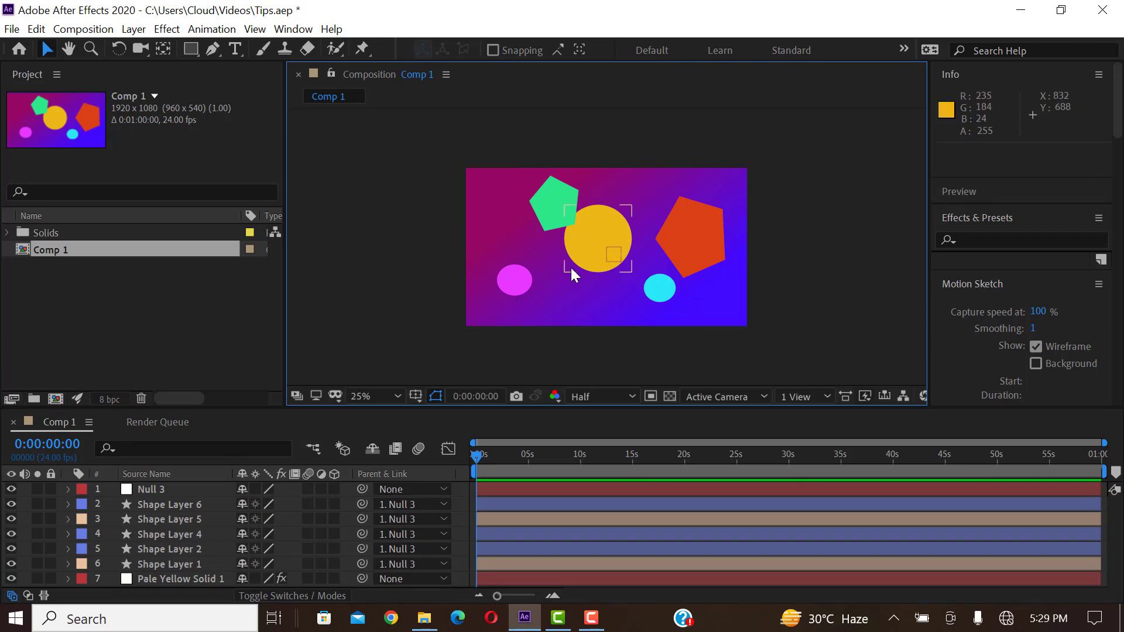
left_click(145, 492)
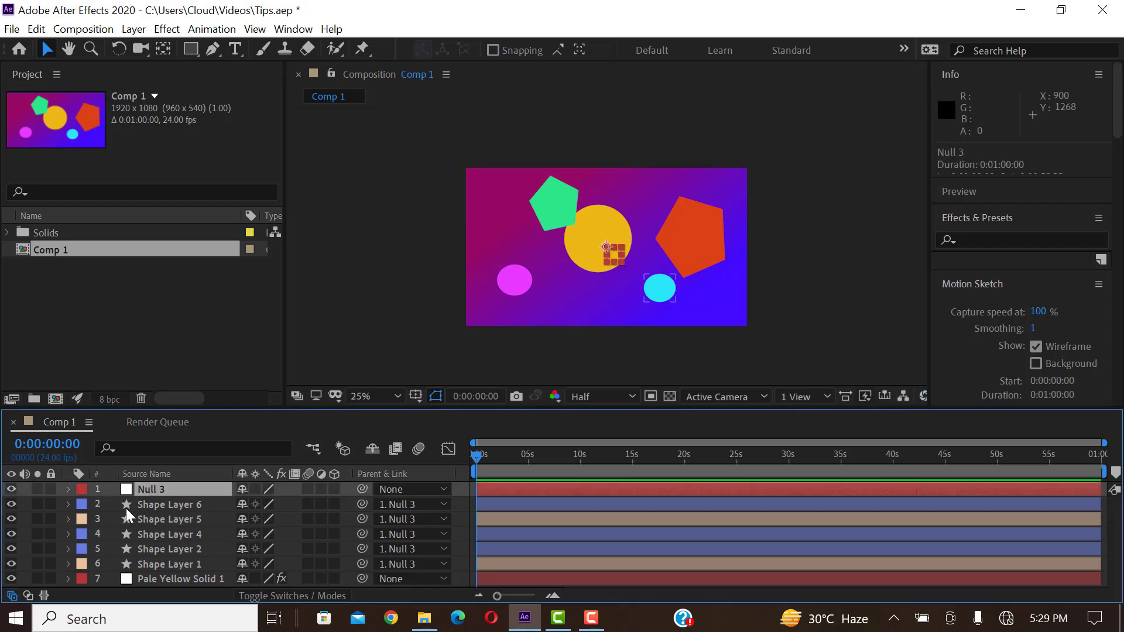
left_click(67, 490)
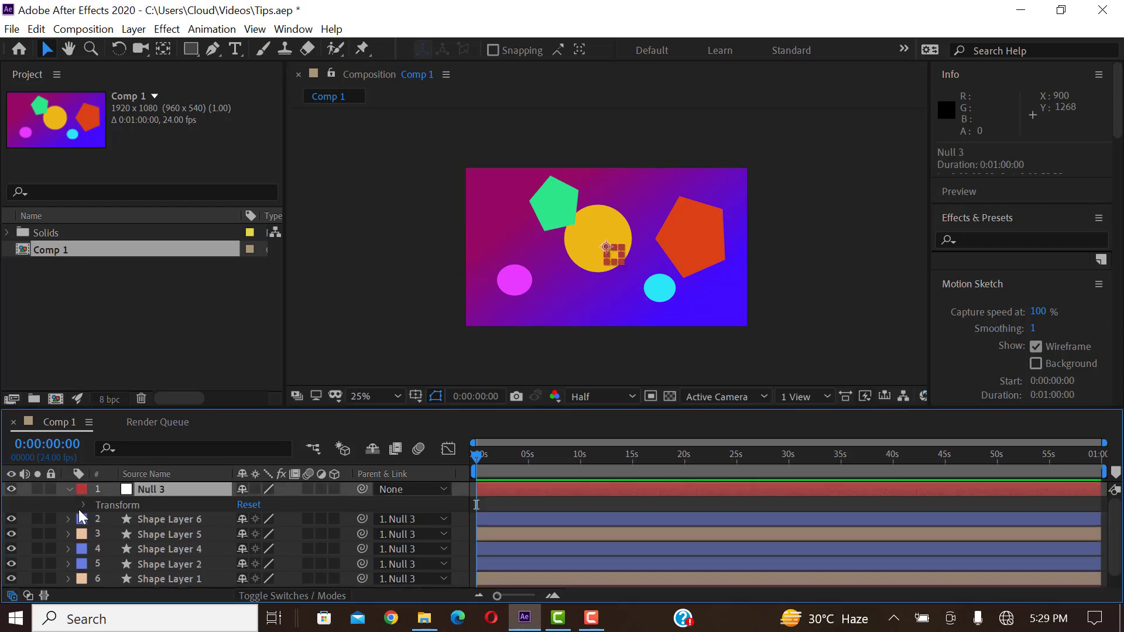
left_click(82, 504)
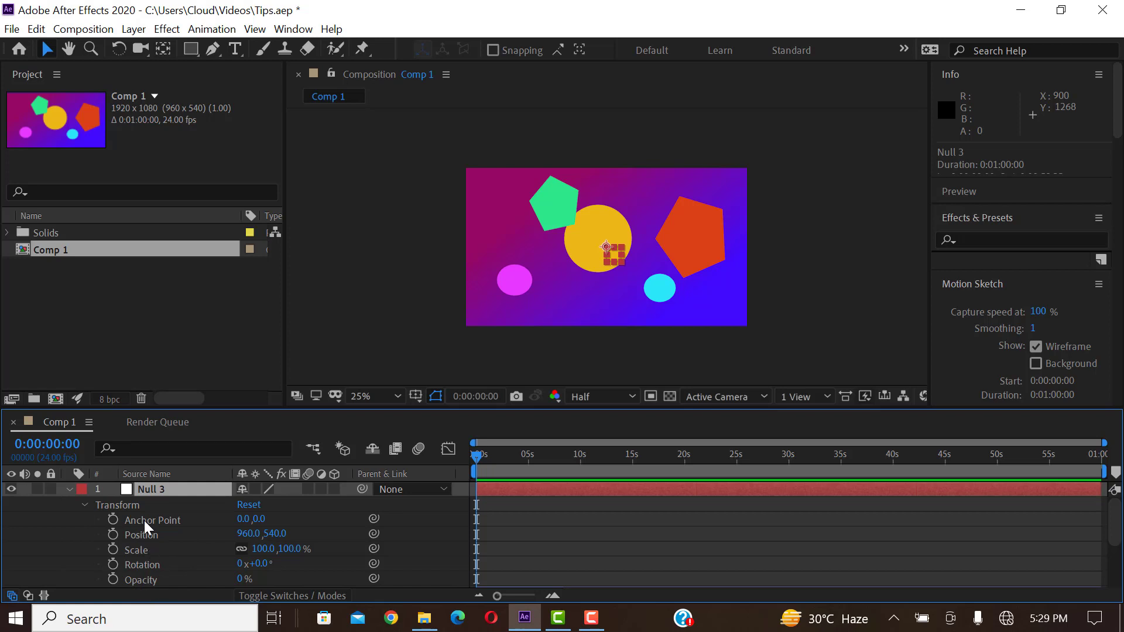
left_click(69, 493)
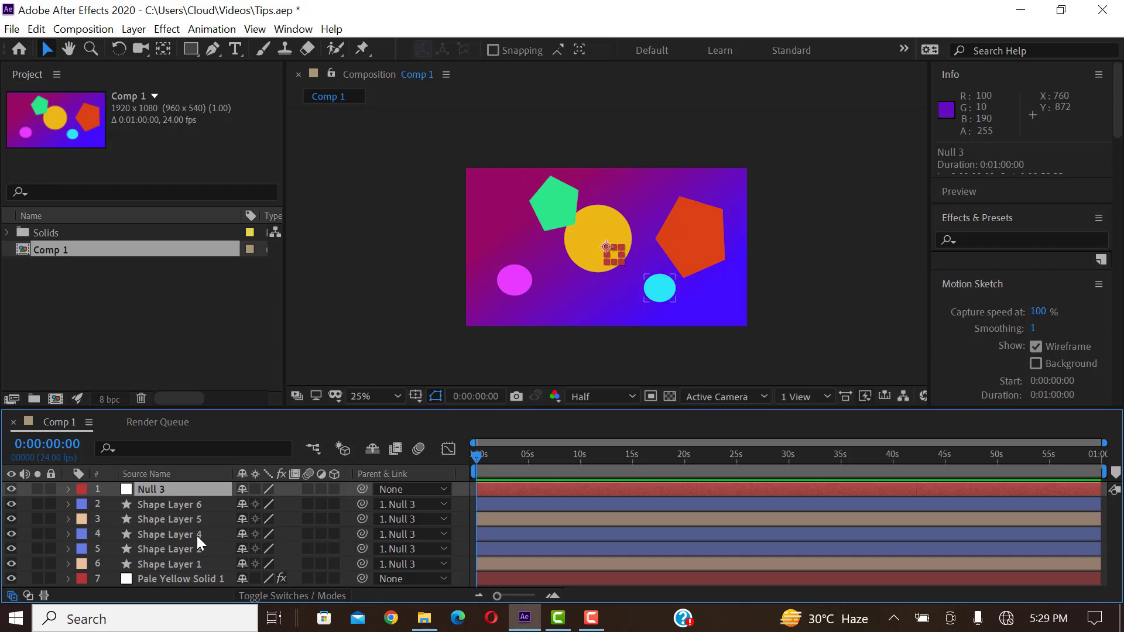
Move Null 3 slightly down in the composition and set its scale to 101%
mouse_move(617, 254)
left_mouse_down()
mouse_move(730, 258)
mouse_move(577, 247)
mouse_move(637, 198)
mouse_move(611, 253)
left_mouse_up()
left_click(158, 493)
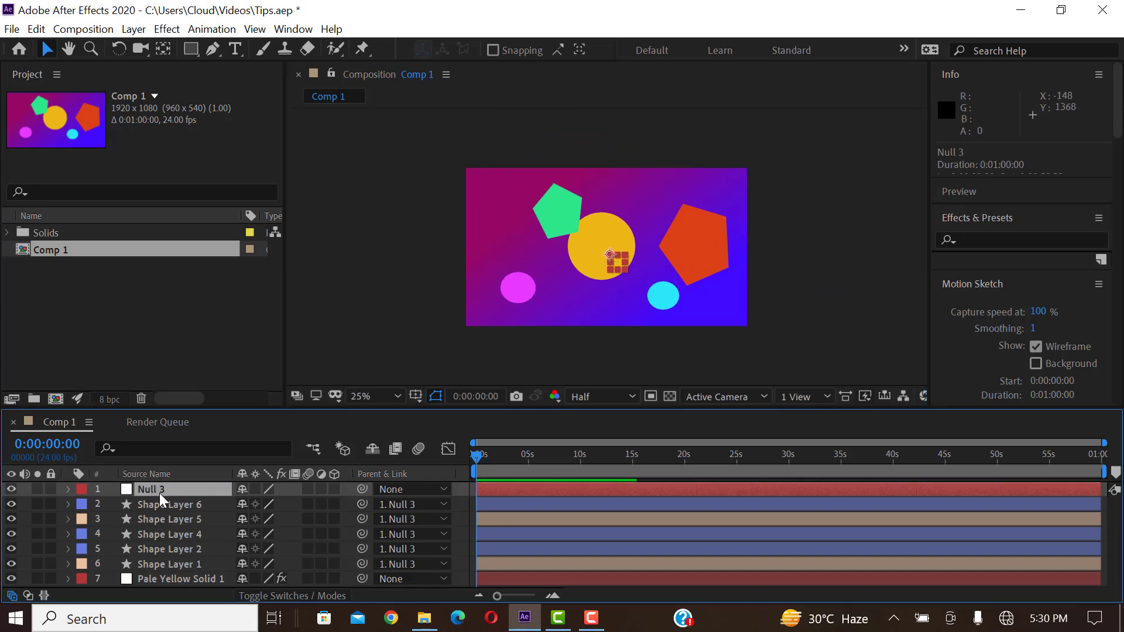
key("s")
mouse_move(293, 509)
left_mouse_down()
mouse_move(385, 509)
mouse_move(294, 510)
left_mouse_up()
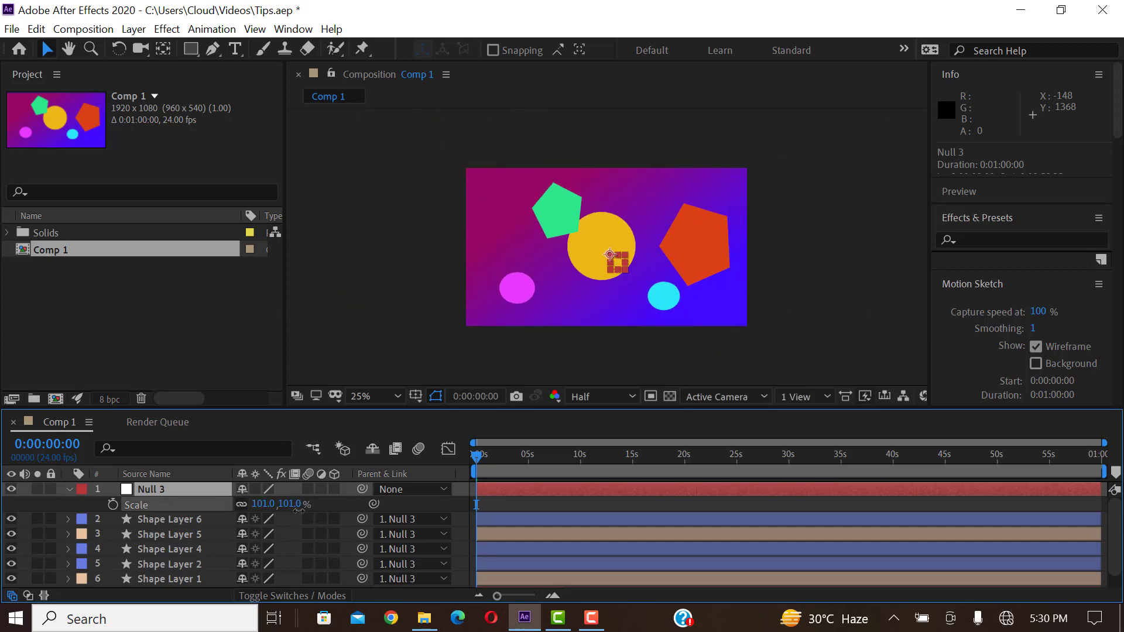
left_click(71, 490)
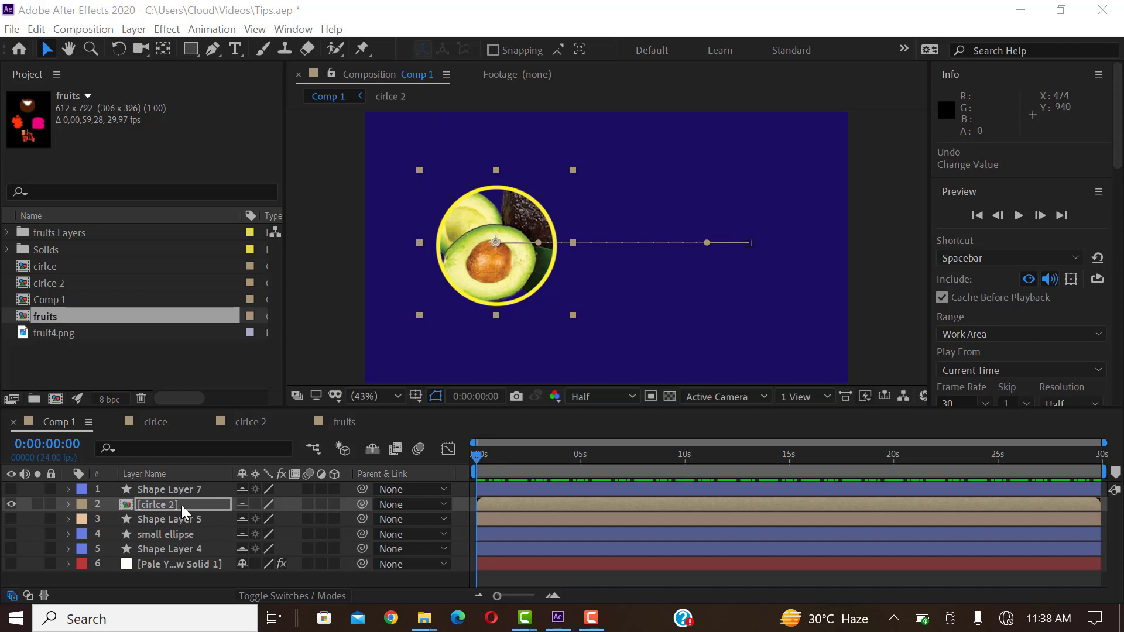
Preview the cirlce 2 layer's motion in Comp 1, and return the playhead to the first frame
left_click(487, 457)
key("space")
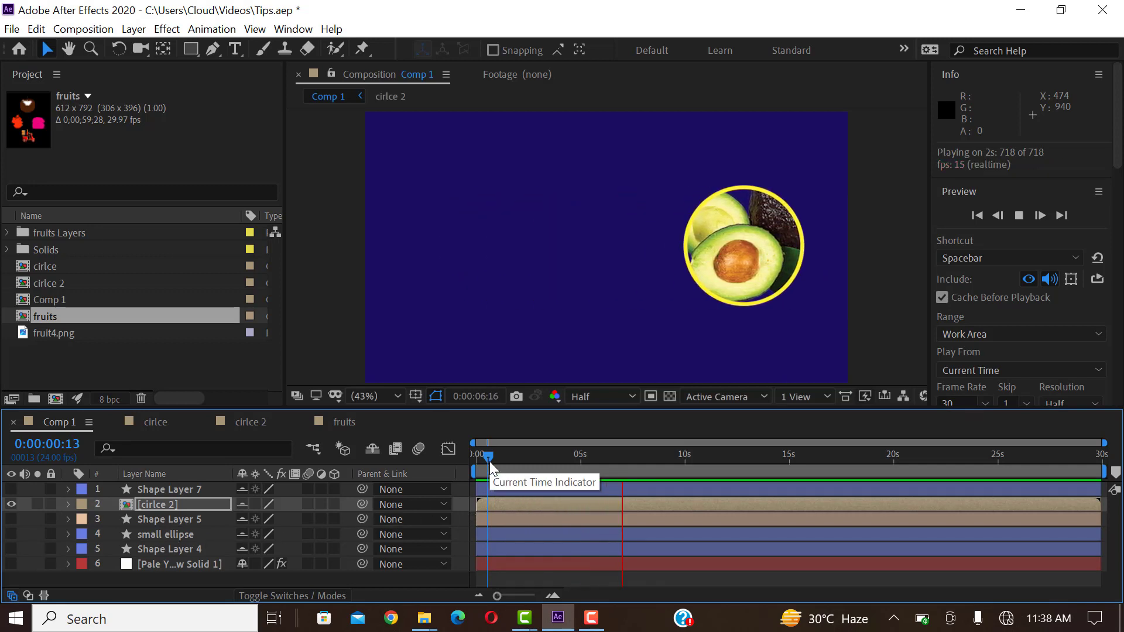
left_click_drag(487, 457, 435, 486)
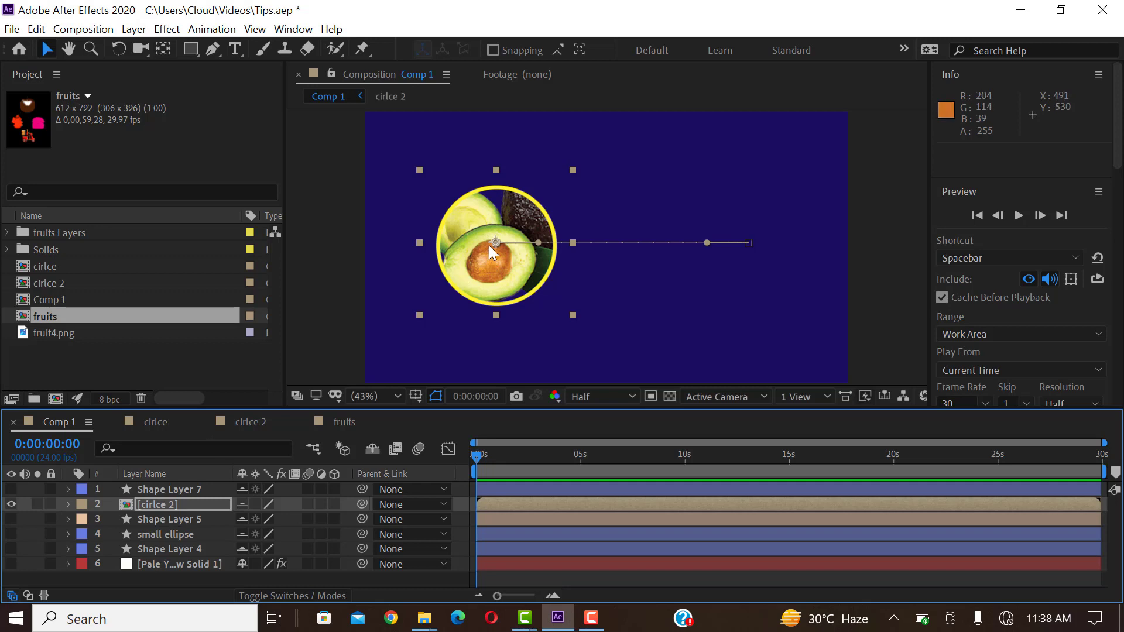
Try moving the cirlce 2 layer upward at the first frame, and undo the move
left_click_drag(494, 241, 489, 167)
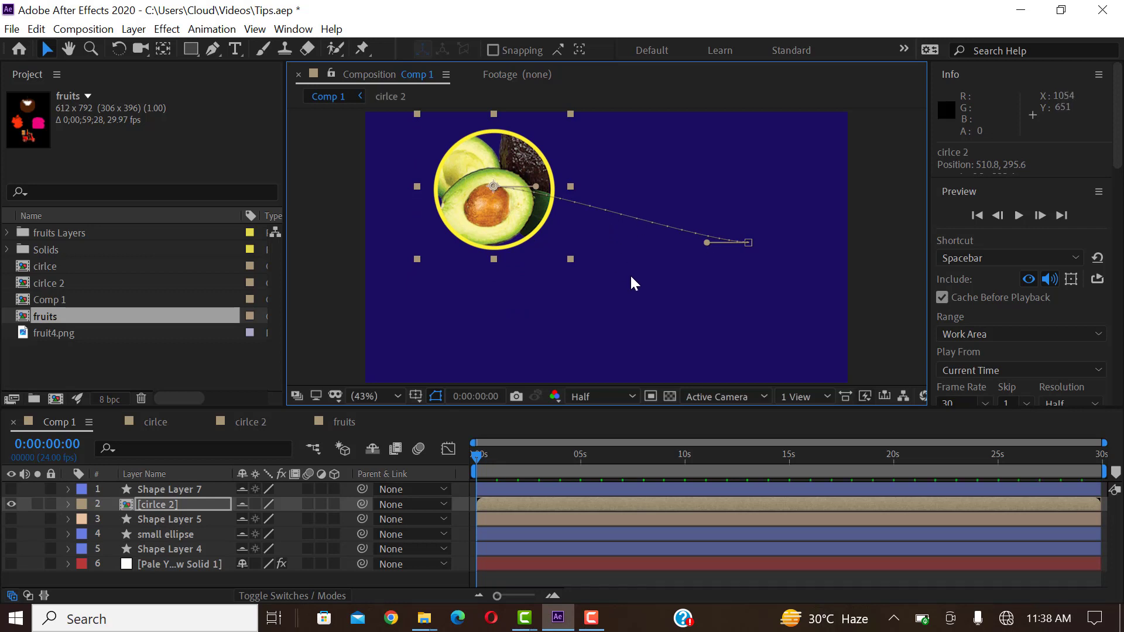
key("ctrl+z")
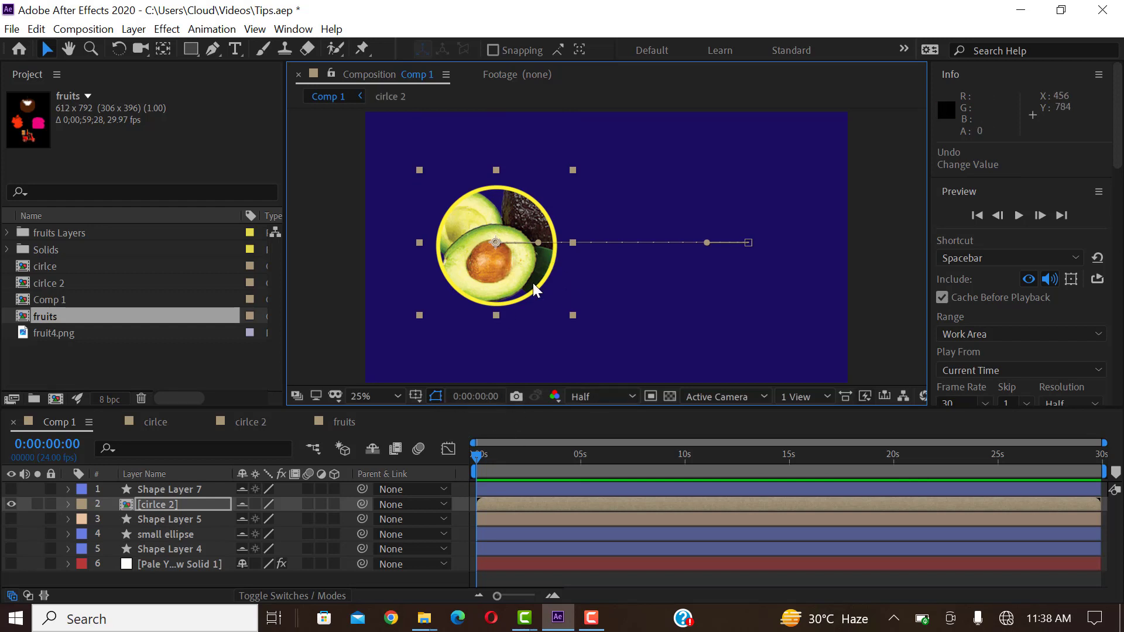
Add a new null object to the Comp 1 that contains the cirlce 2 layer
key("comma")
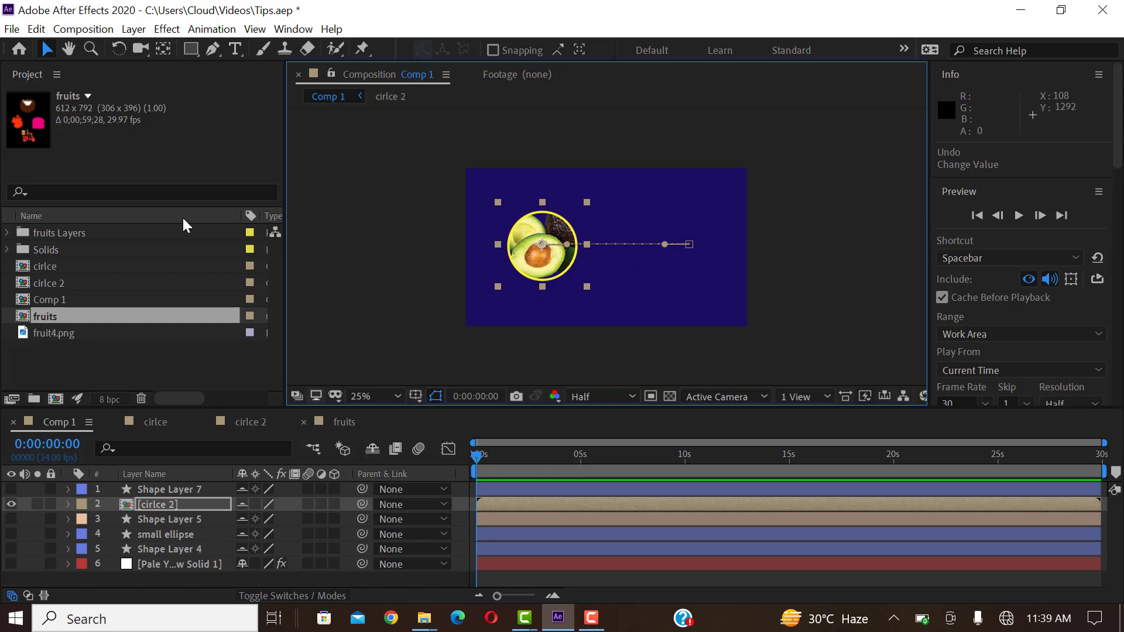
left_click(335, 331)
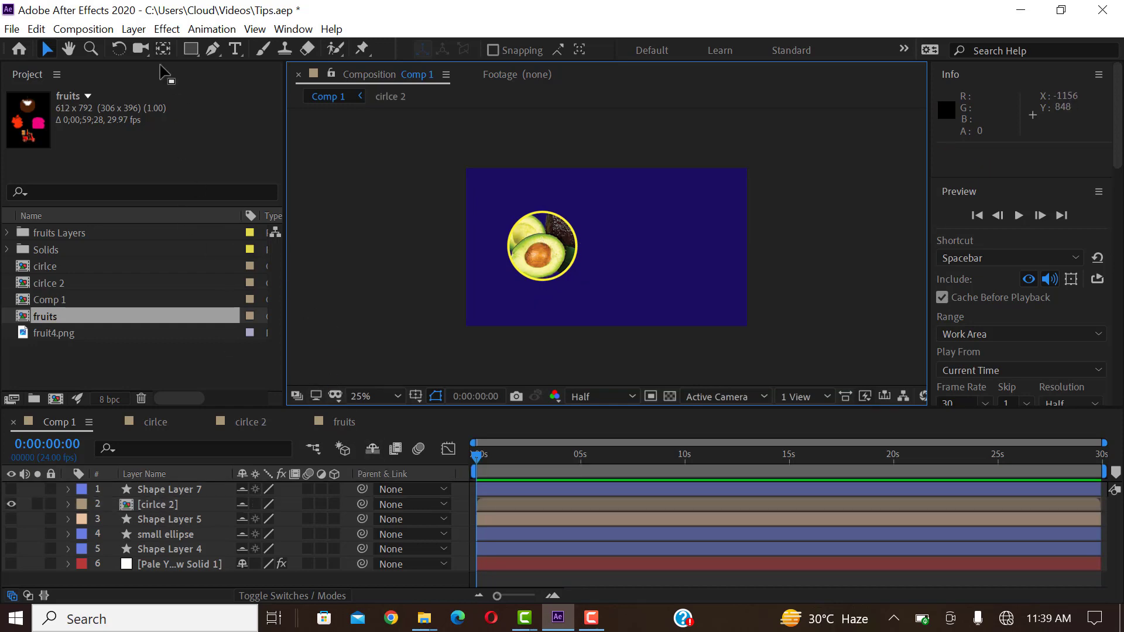
left_click(135, 29)
mouse_move(154, 50)
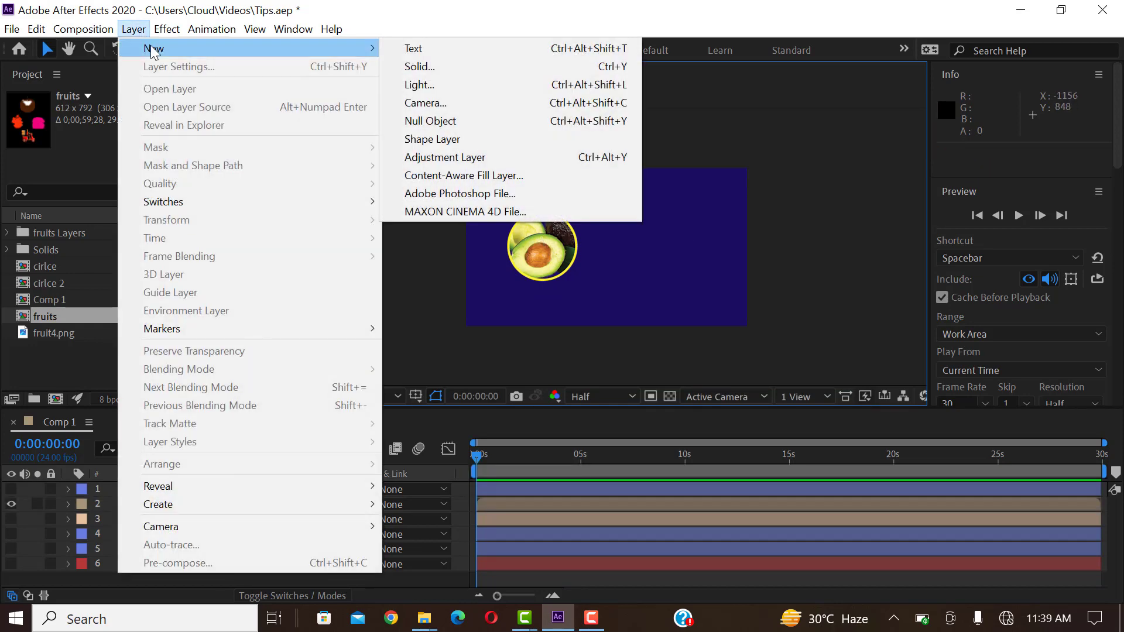
left_click(430, 121)
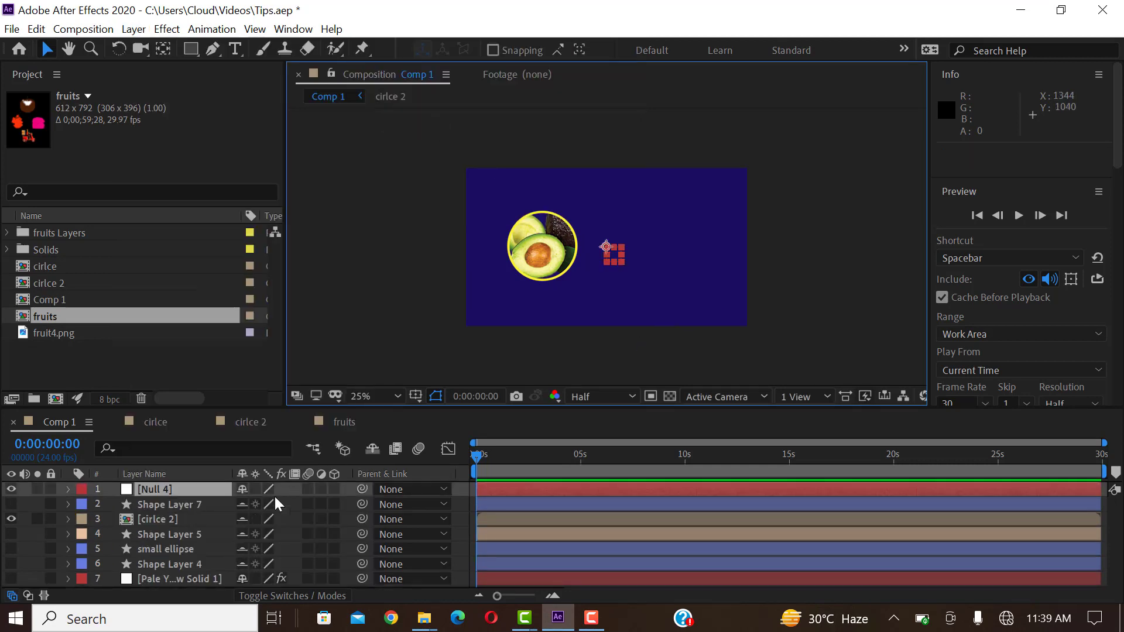
Parent the cirlce 2 layer to the Null 4 layer
left_click(155, 518)
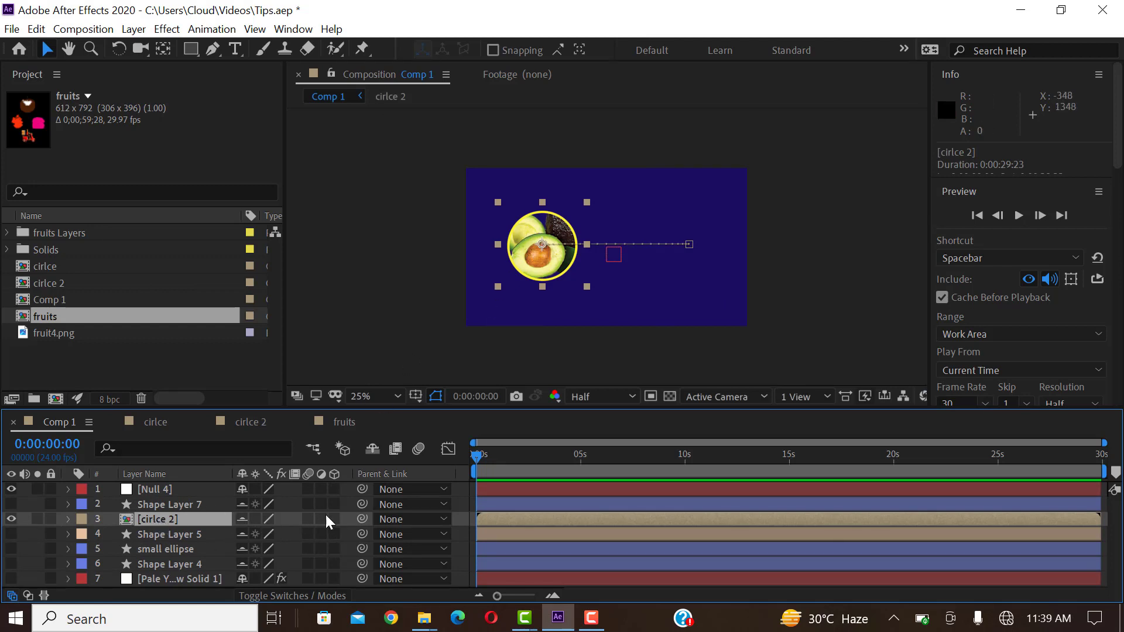
left_click_drag(362, 518, 141, 491)
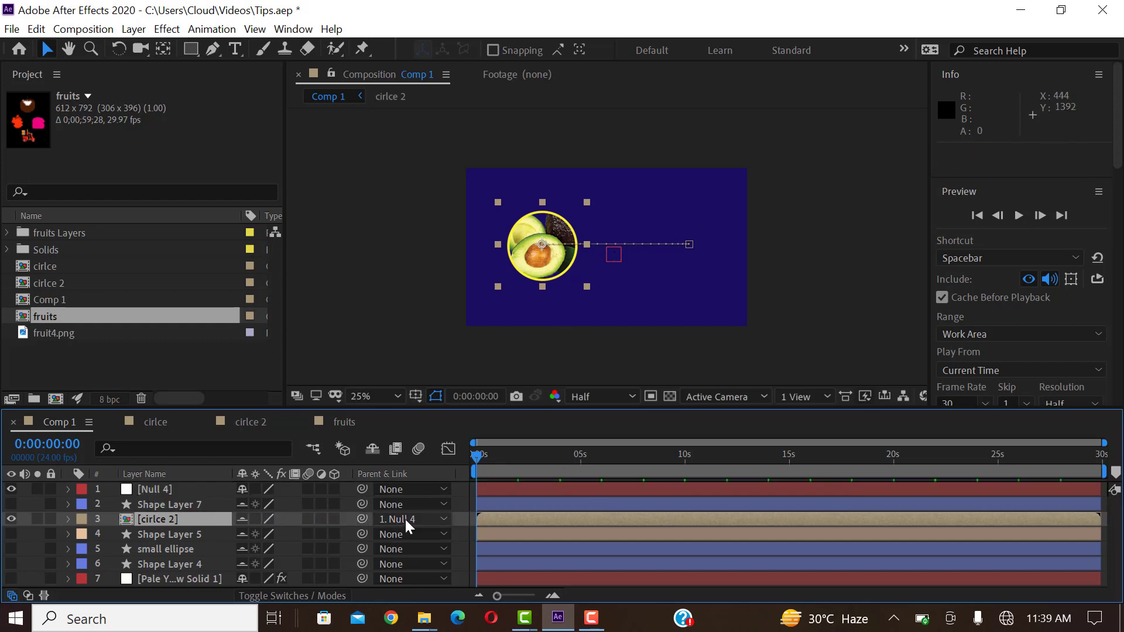
left_click(174, 521)
Move Null 4 down to about 952, 816 to shift the whole animation path, and preview the motion
left_click(615, 255)
left_click_drag(608, 249, 608, 308)
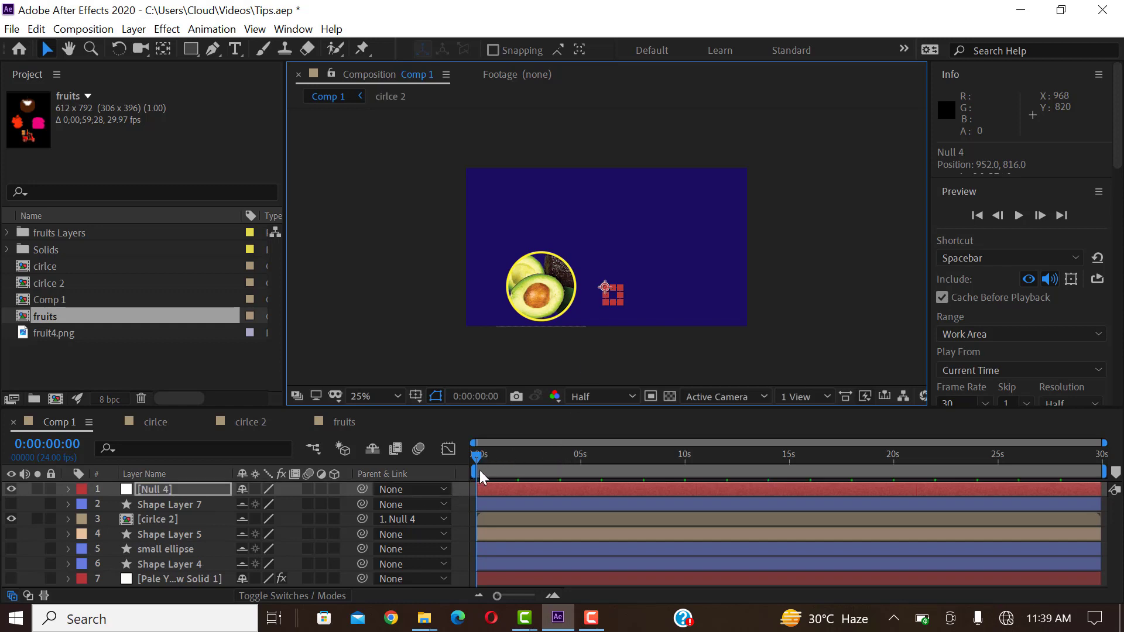
key("space")
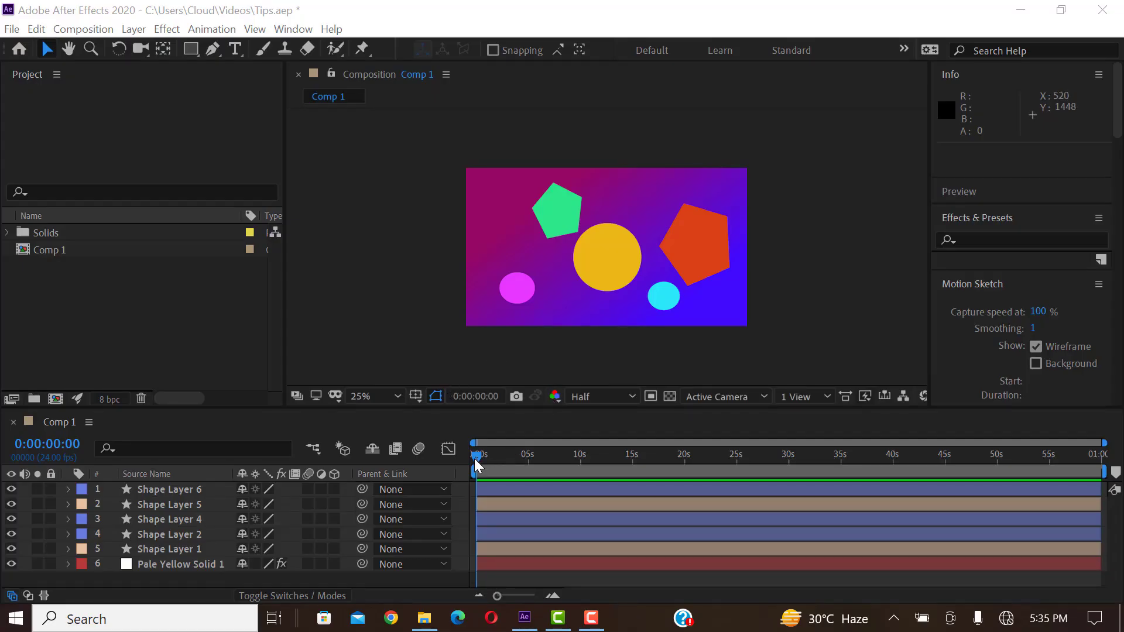
left_click_drag(476, 456, 466, 476)
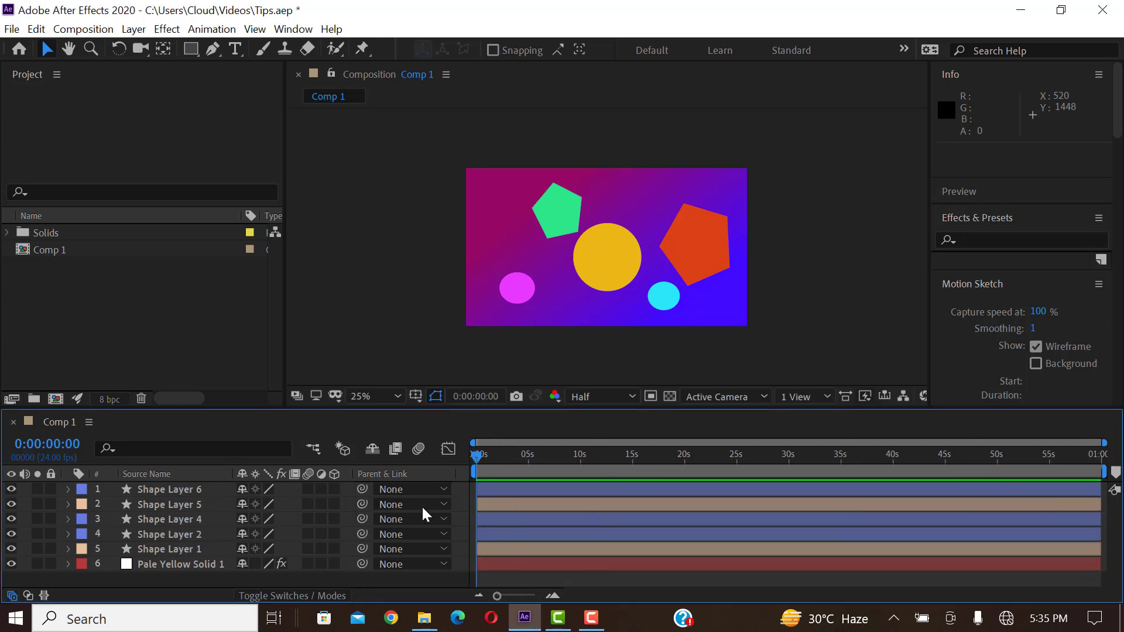
left_click(165, 550)
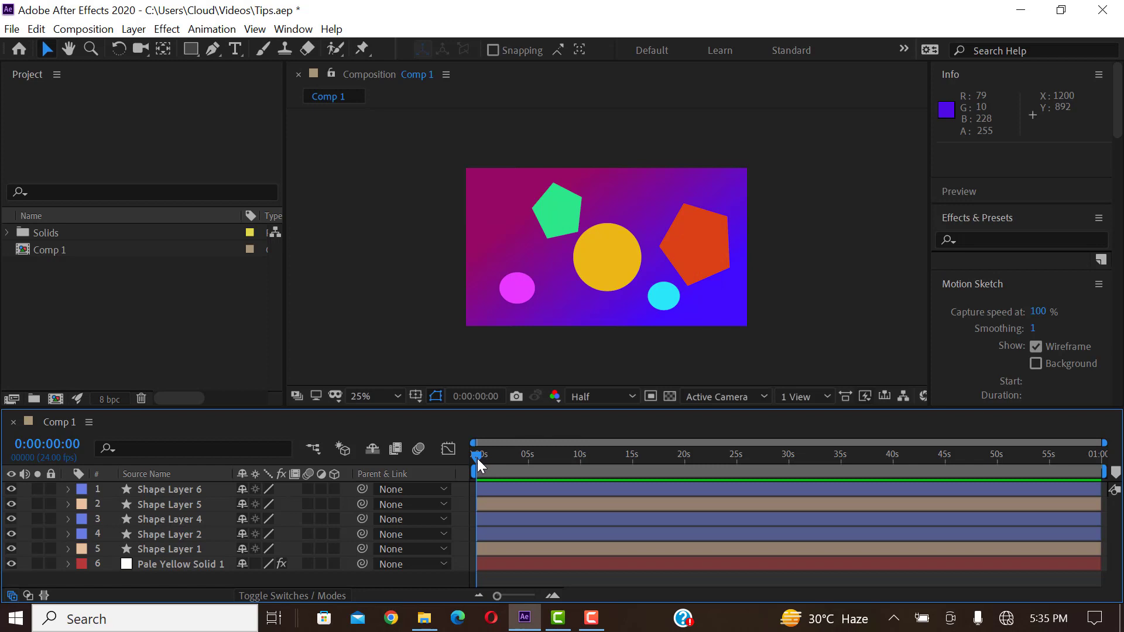
Try shortening the work area by hand to about 0:00:29:17, and extend its end back to about 0:00:59:13
left_click_drag(477, 458, 786, 475)
mouse_move(1105, 470)
left_mouse_down()
mouse_move(880, 471)
mouse_move(790, 492)
left_mouse_up()
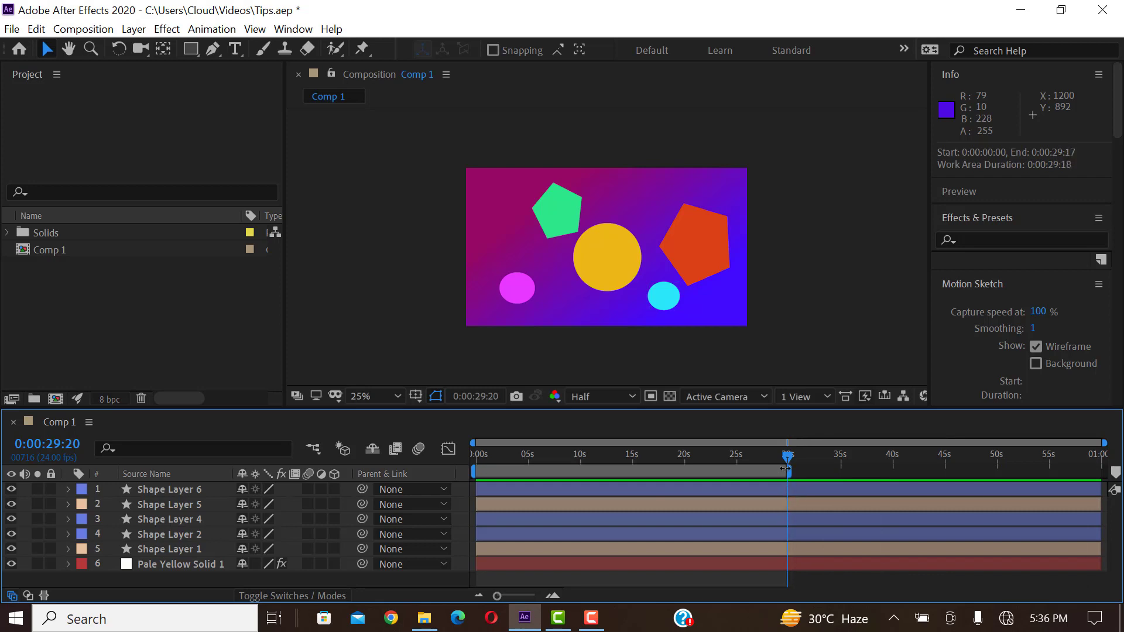
right_click(785, 468)
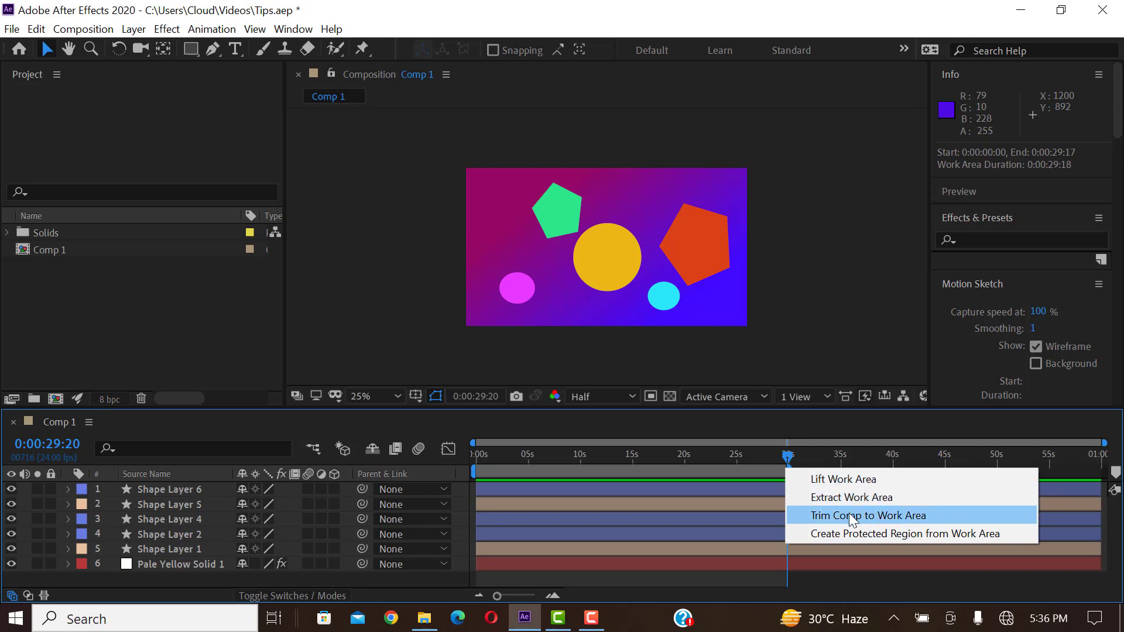
left_click(762, 469)
left_click_drag(789, 473, 1101, 479)
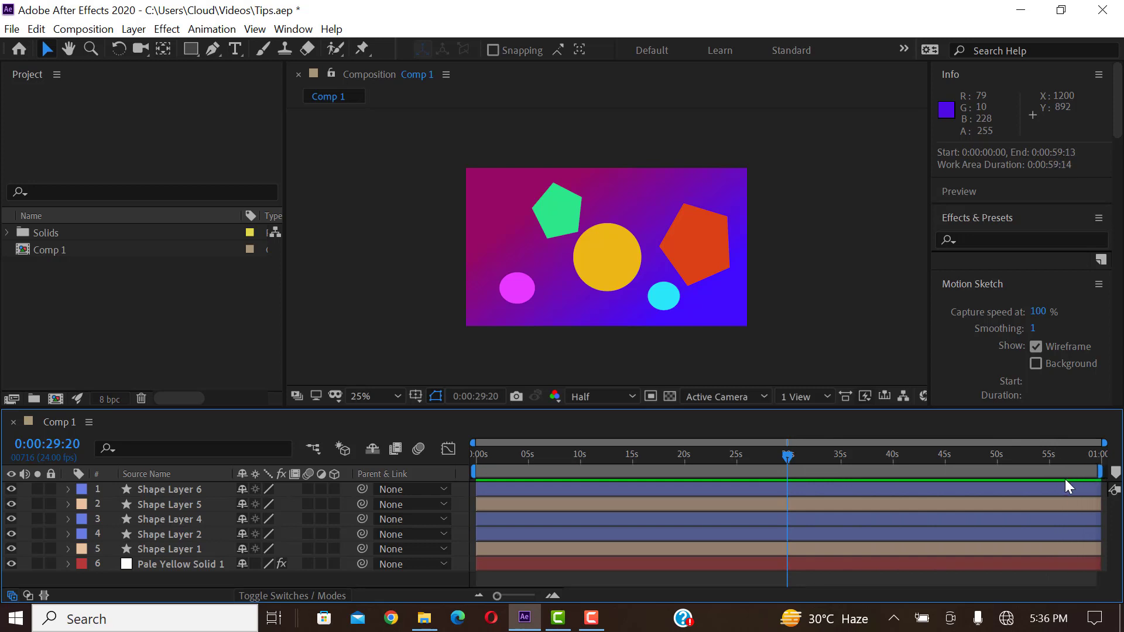
End the work area at 0:00:29:22 and trim the composition to the work area
mouse_move(789, 459)
left_mouse_down()
mouse_move(774, 461)
mouse_move(791, 459)
left_mouse_up()
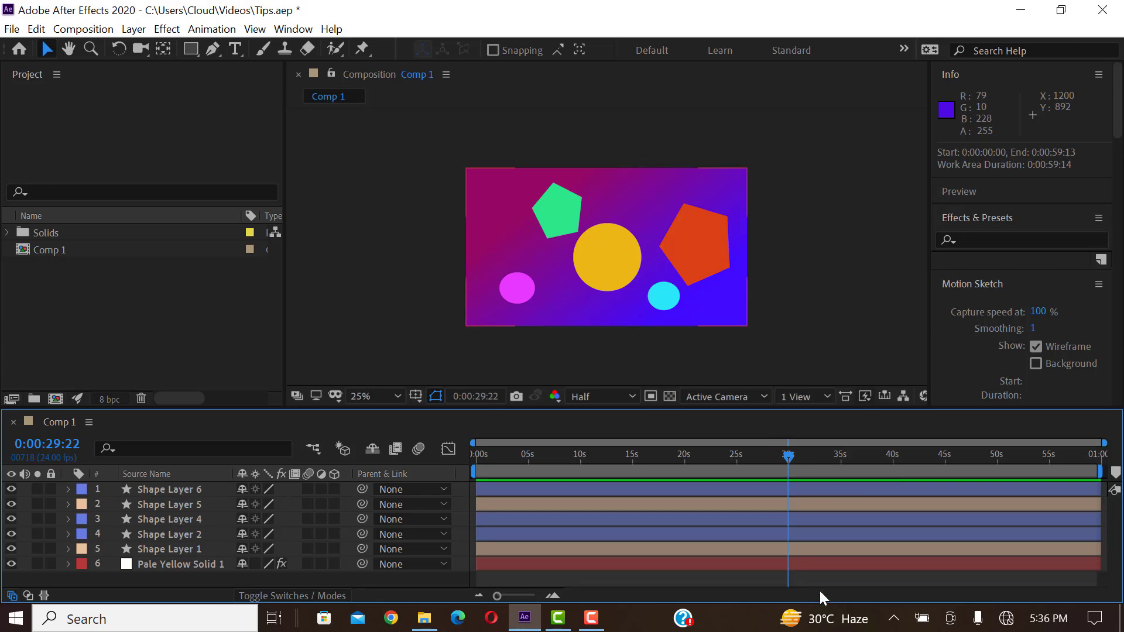
key("n")
right_click(786, 472)
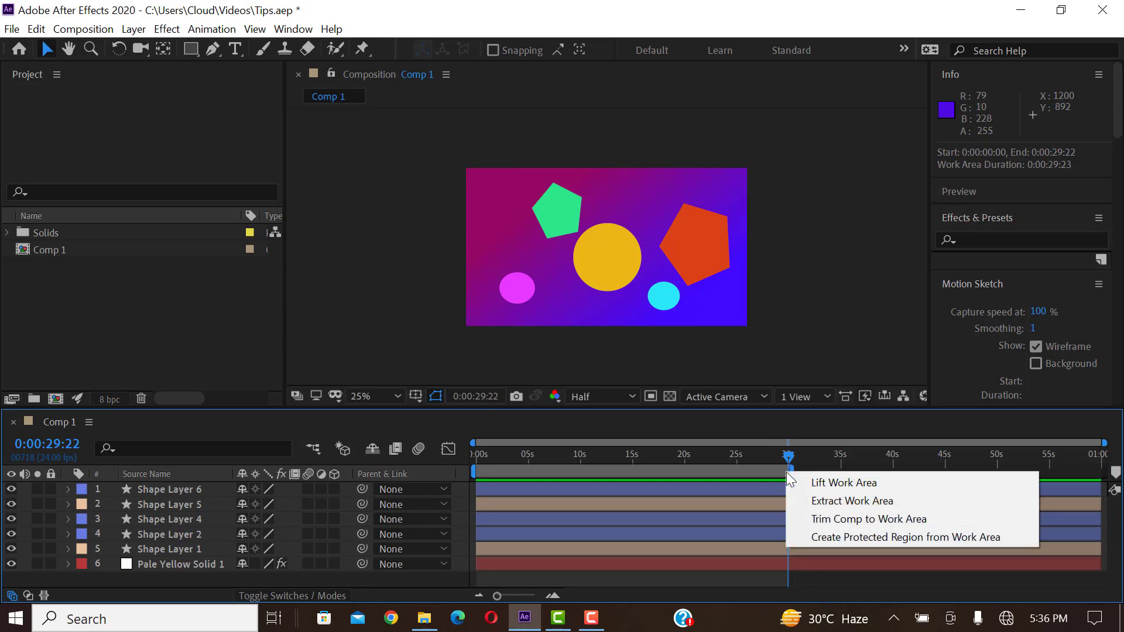
left_click(855, 518)
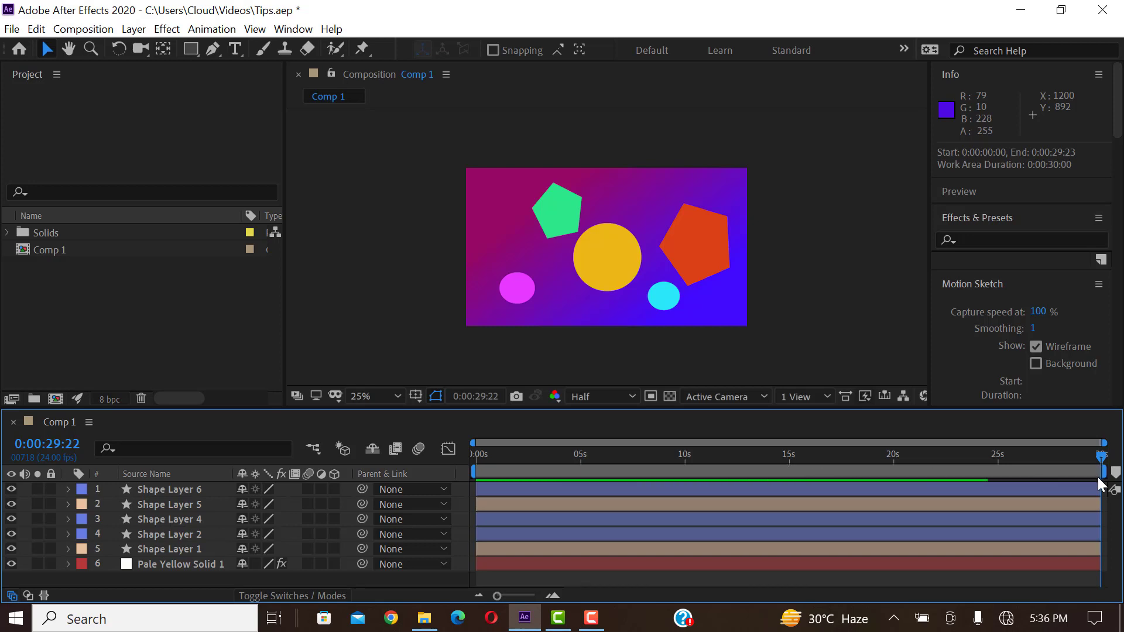
left_click_drag(1100, 457, 1039, 470)
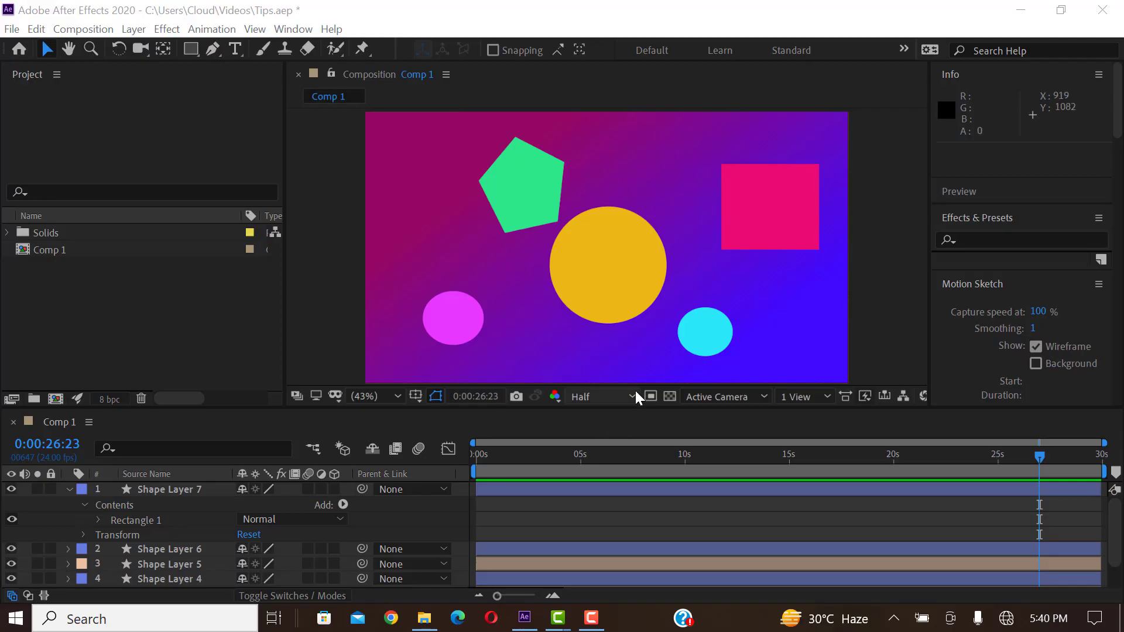
Collapse Shape Layer 7's properties and review the new composition settings without creating a composition
left_click(70, 488)
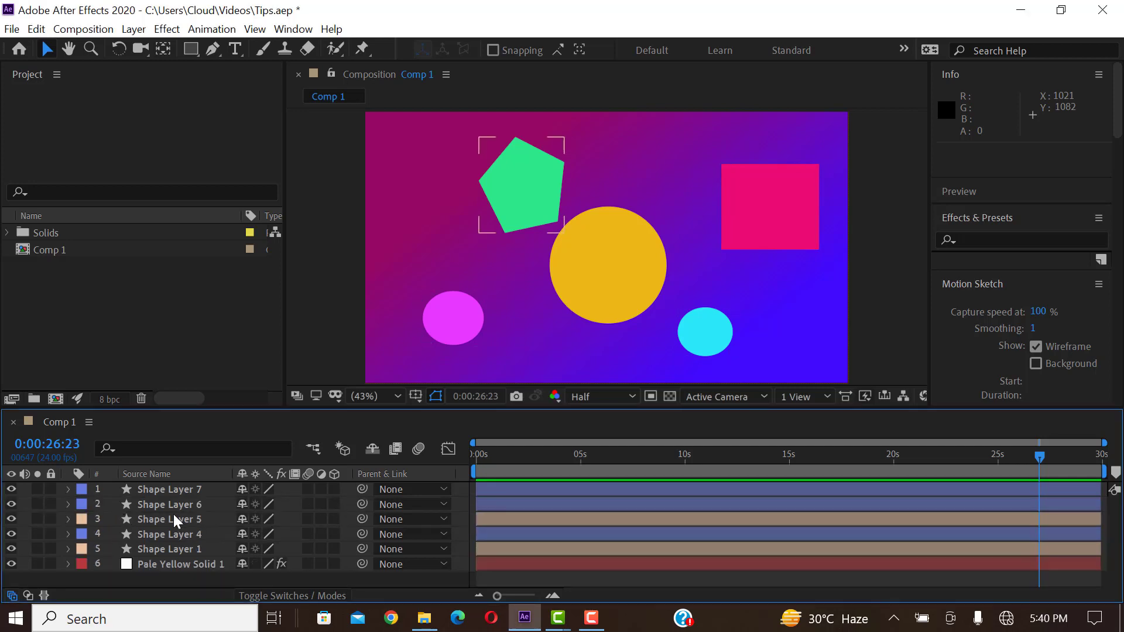
left_click(83, 29)
left_click(83, 28)
left_click(83, 29)
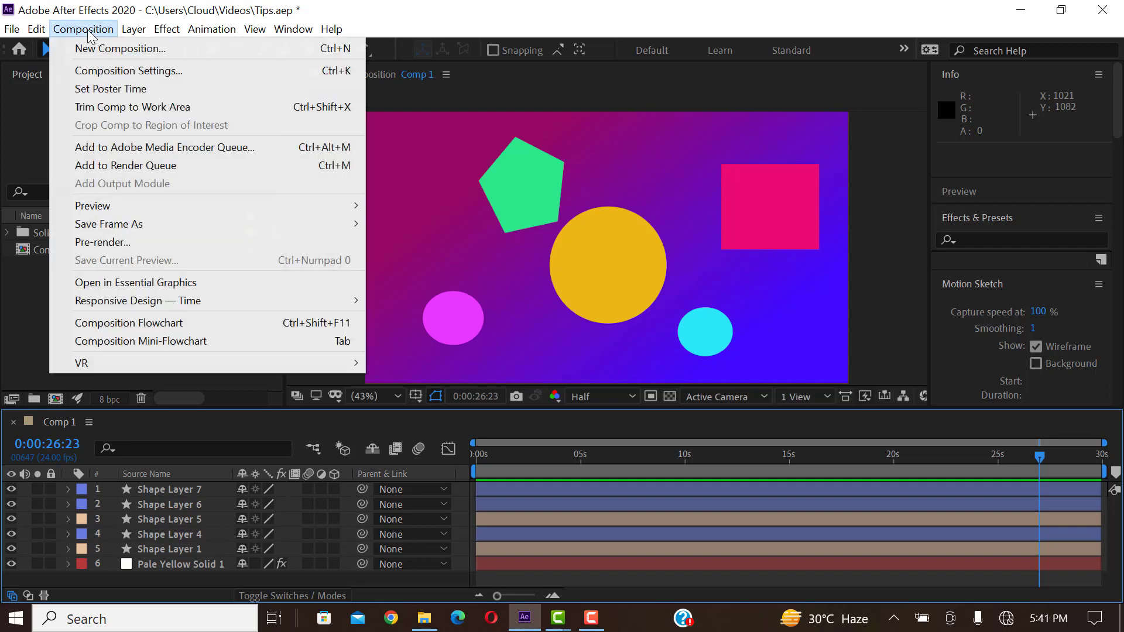
left_click(115, 47)
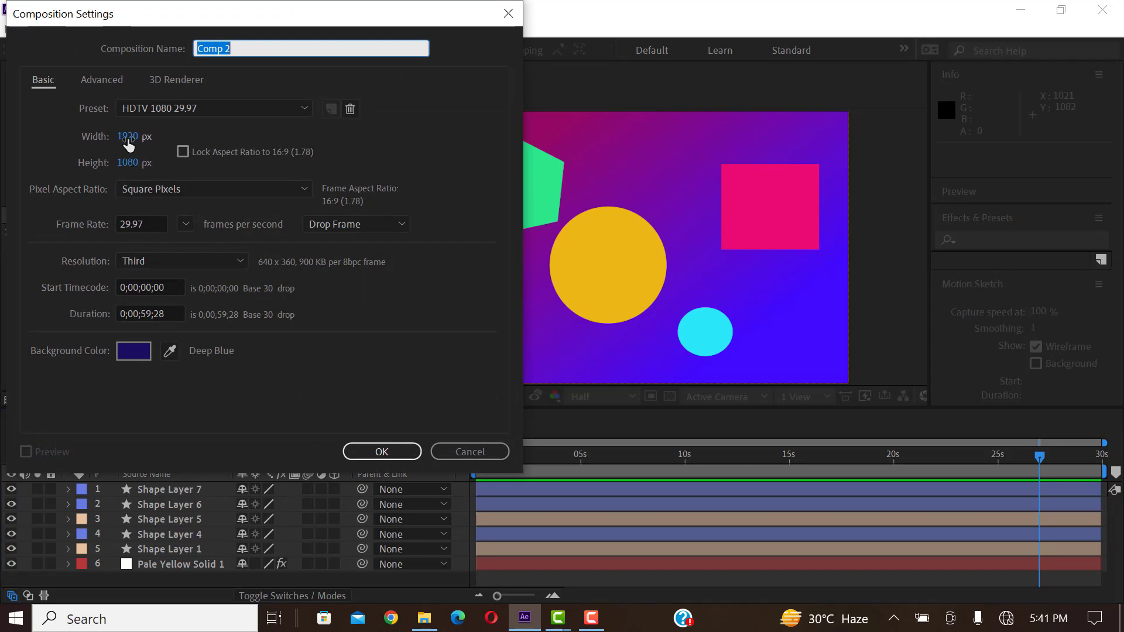
left_click(383, 452)
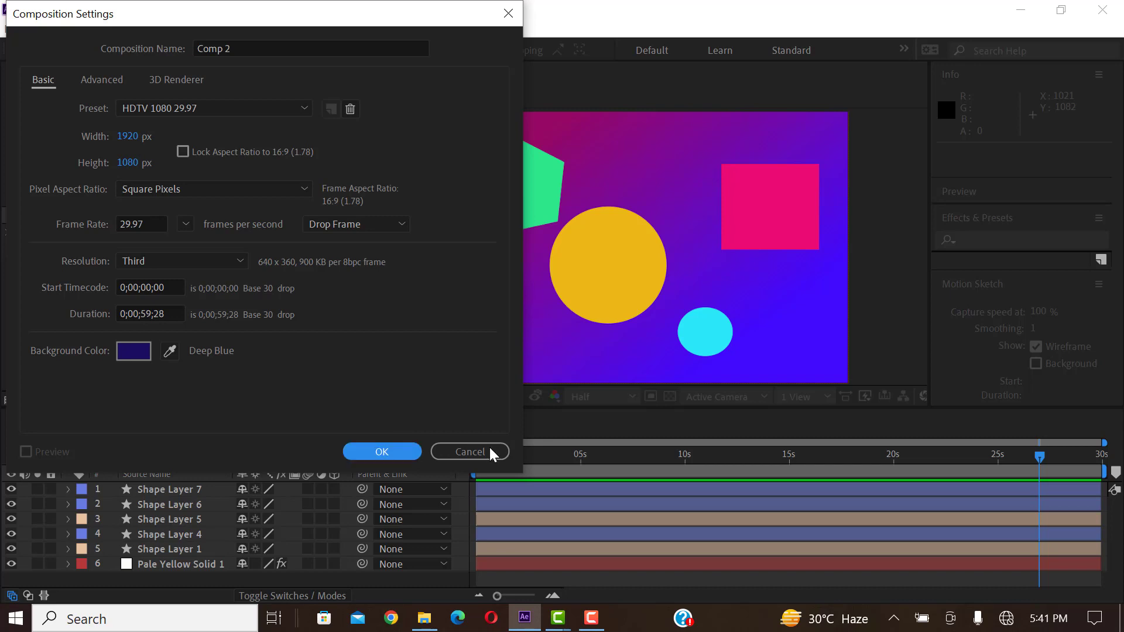
left_click(472, 449)
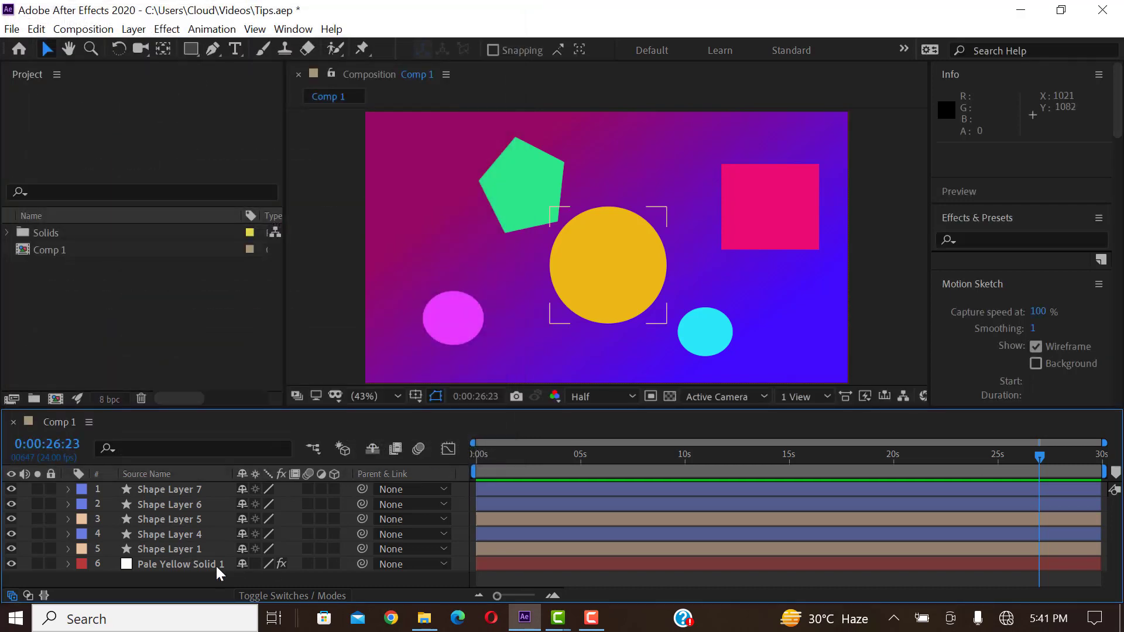
Pre-compose the yellow circle layer as "cirlce" with all attributes moved, and nudge the precomp to about 955, 547 in Comp 1
left_click(620, 265)
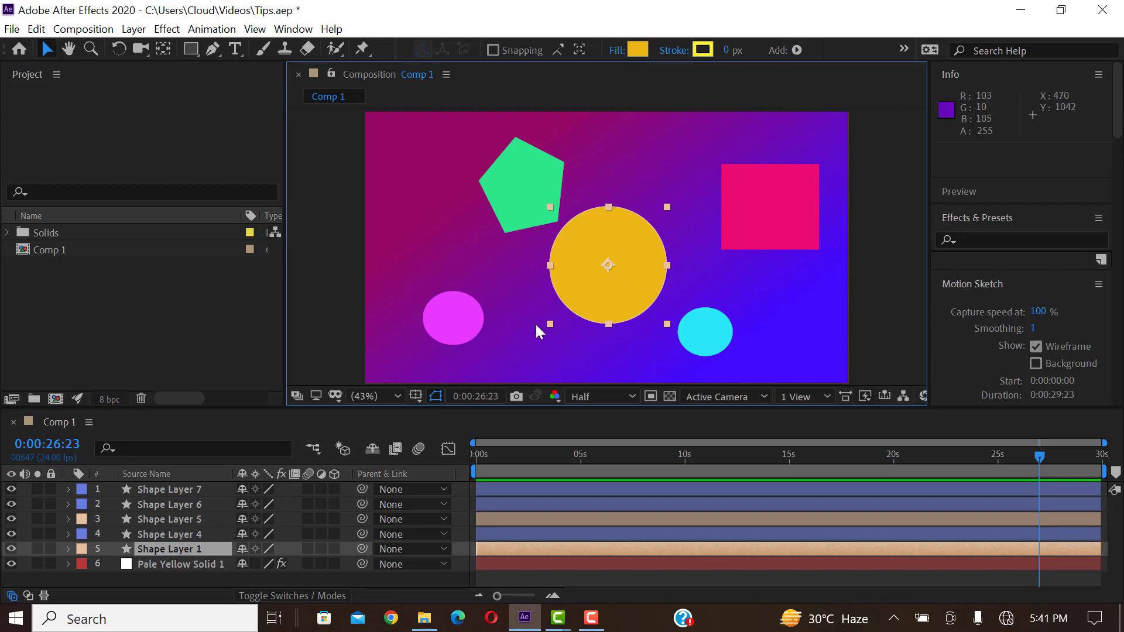
right_click(190, 546)
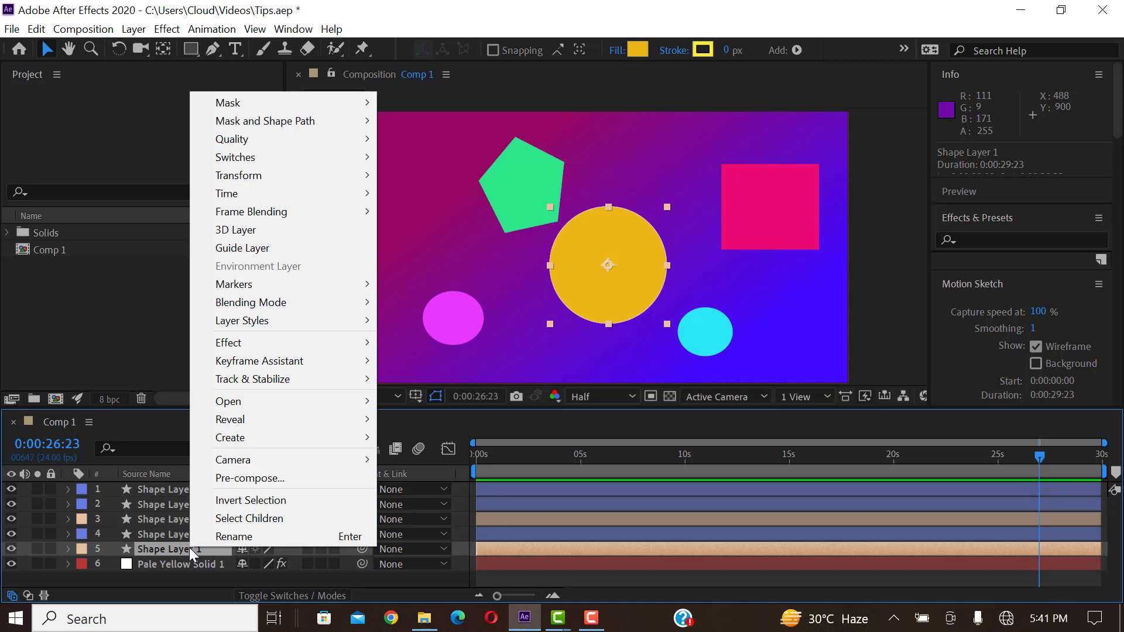
left_click(264, 480)
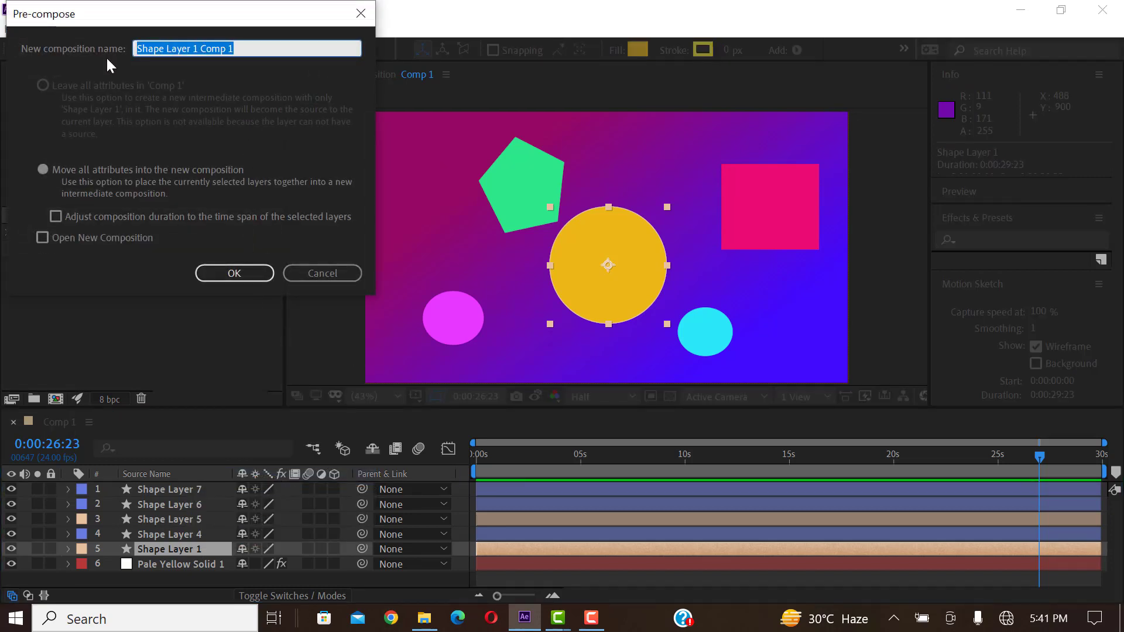
type("cirlce")
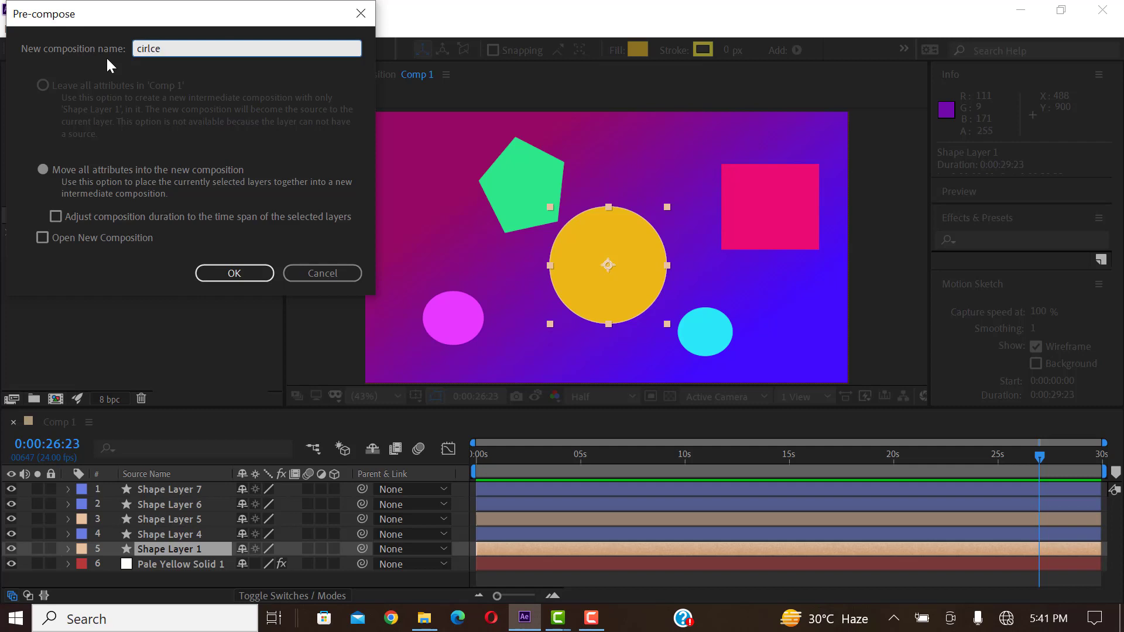
left_click(226, 276)
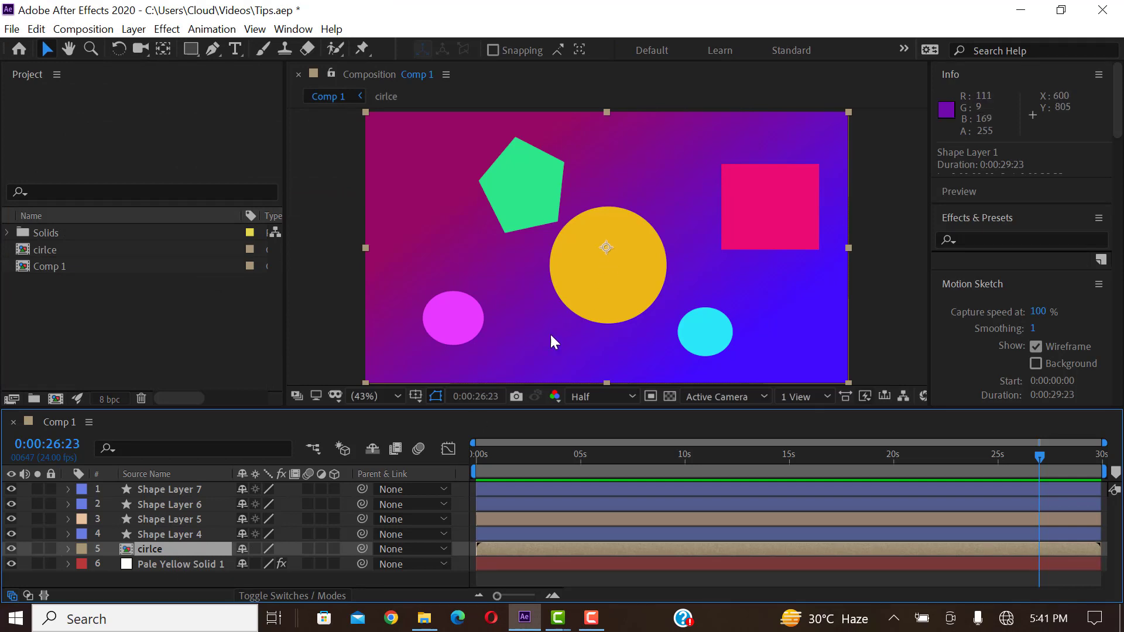
left_click_drag(616, 272, 607, 248)
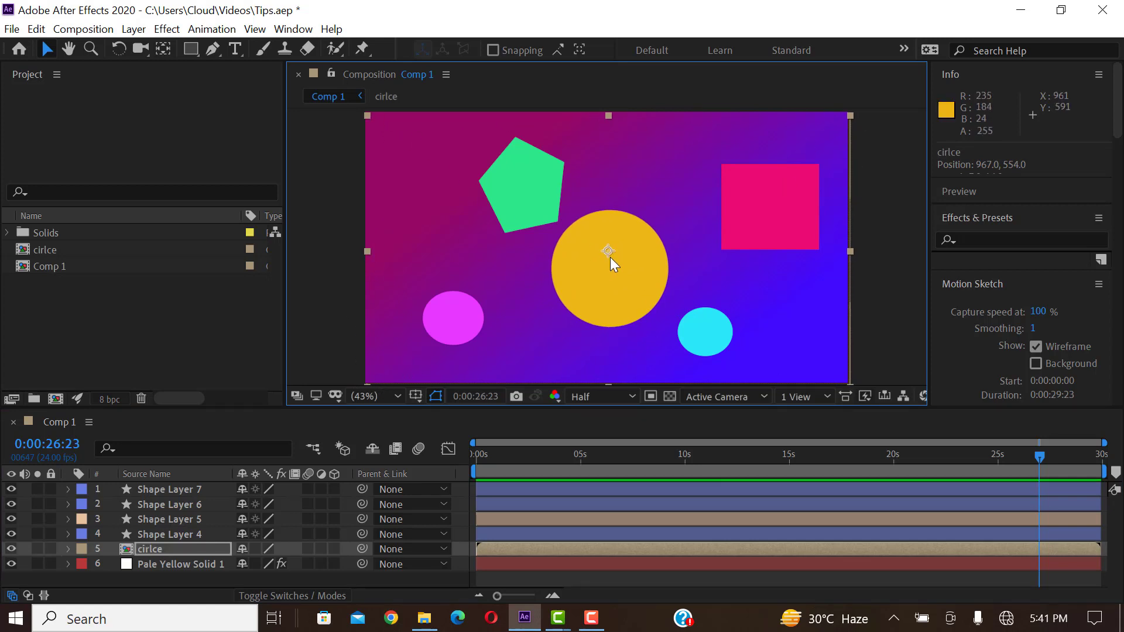
mouse_move(610, 258)
left_mouse_down()
mouse_move(623, 291)
mouse_move(611, 300)
mouse_move(606, 233)
mouse_move(604, 249)
left_mouse_up()
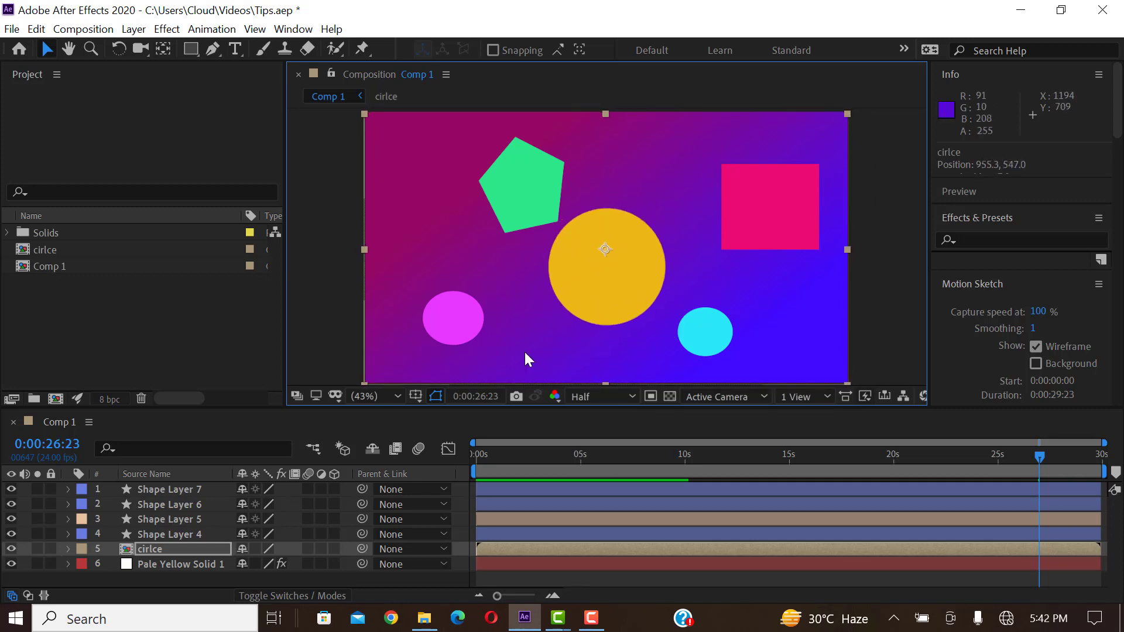
Open the cirlce precomp, check in Comp 1 how moving its circle affects the layer, and place the circle at about 954, 607 inside it
double_click(151, 550)
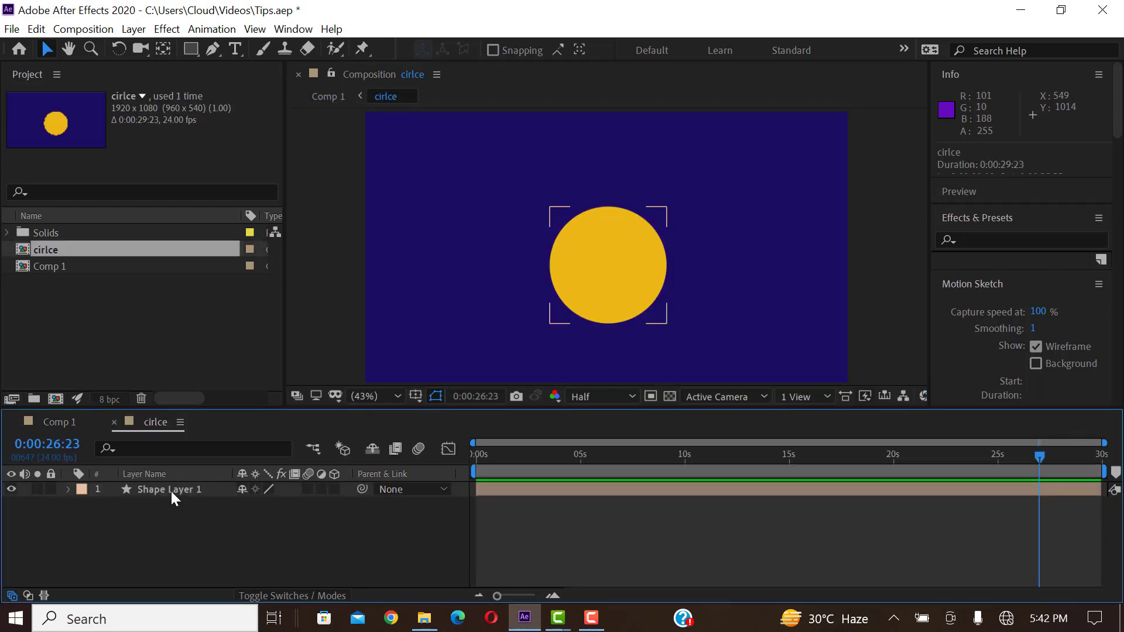
left_click(170, 489)
mouse_move(614, 268)
left_mouse_down()
mouse_move(660, 261)
mouse_move(604, 254)
left_mouse_up()
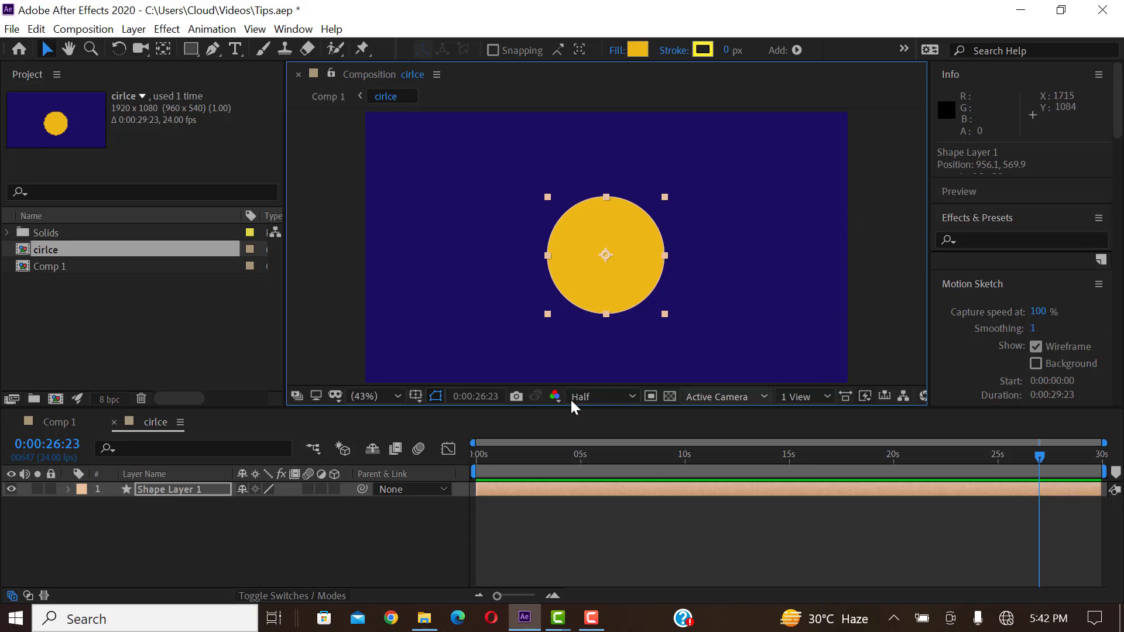
left_click_drag(602, 254, 607, 257)
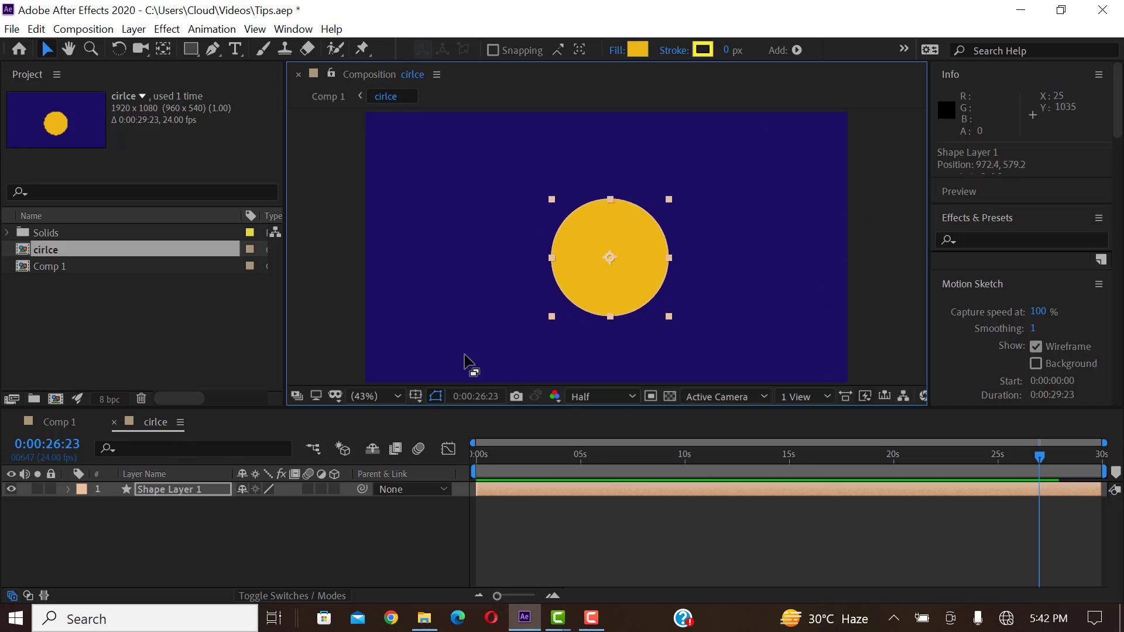
left_click(57, 422)
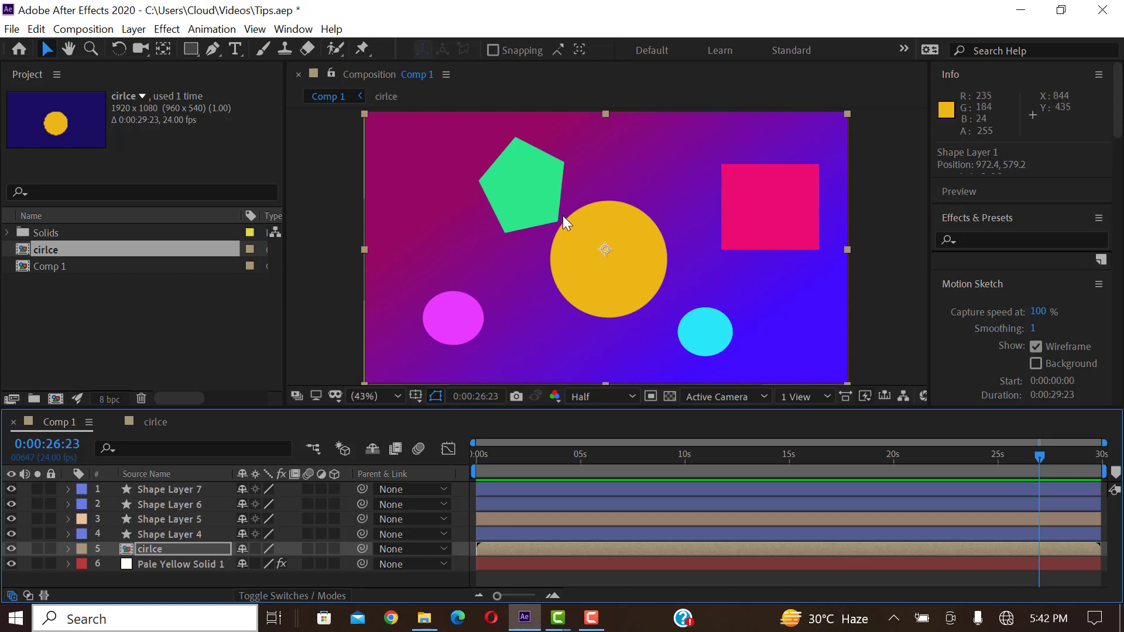
double_click(160, 549)
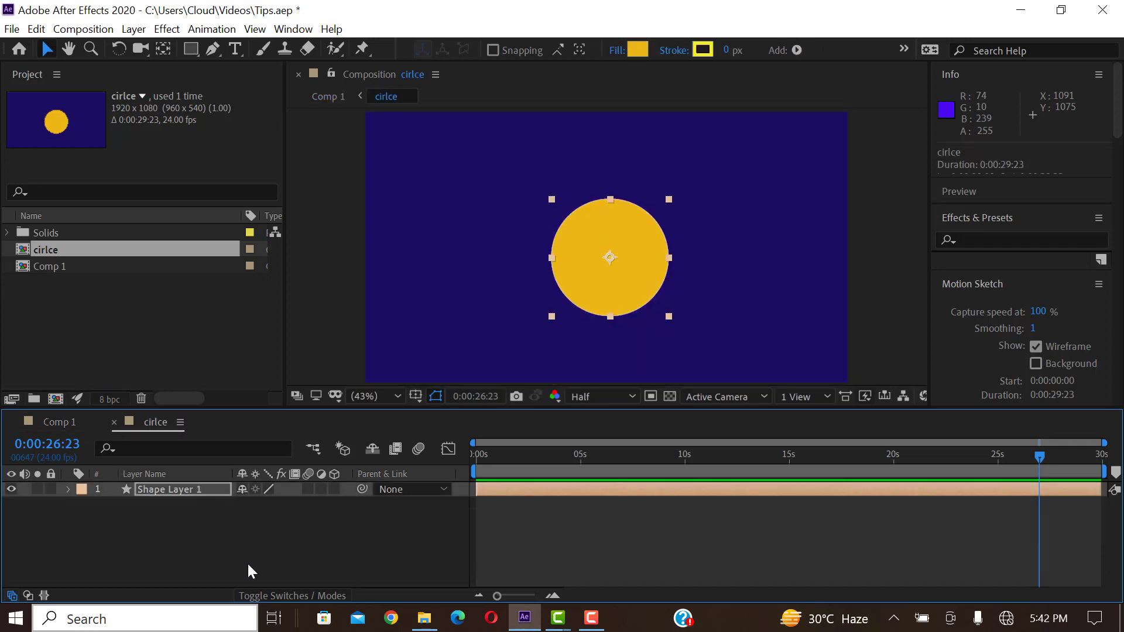
left_click_drag(605, 258, 603, 262)
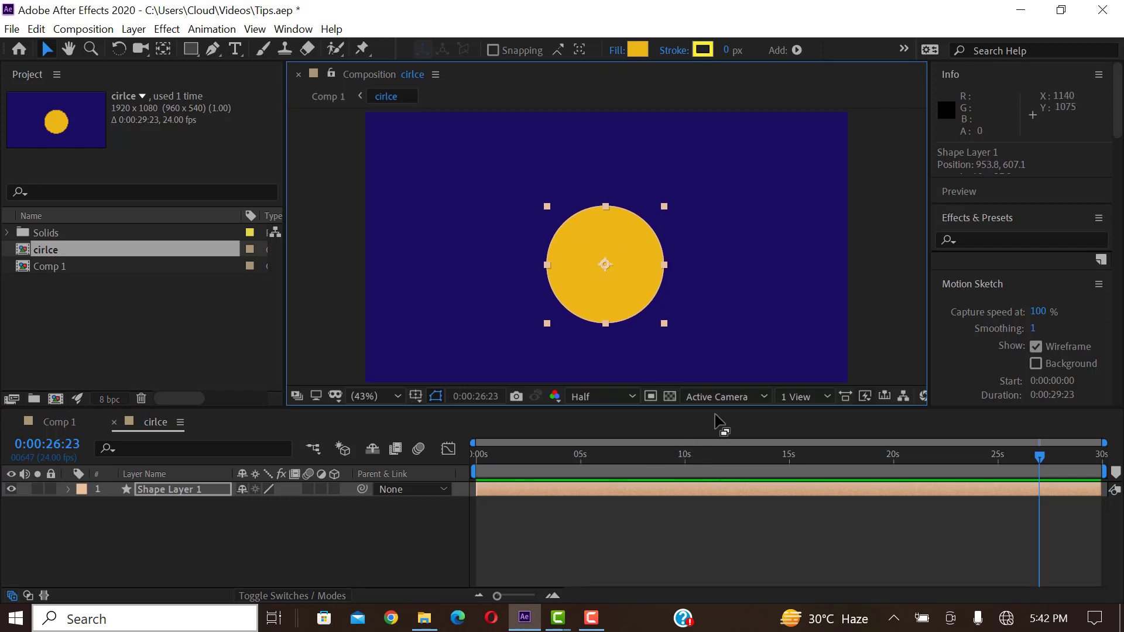
Crop the cirlce composition to a region of interest of about 610 × 577 around the circle, and move it to about 962, 677 in Comp 1
left_click(650, 397)
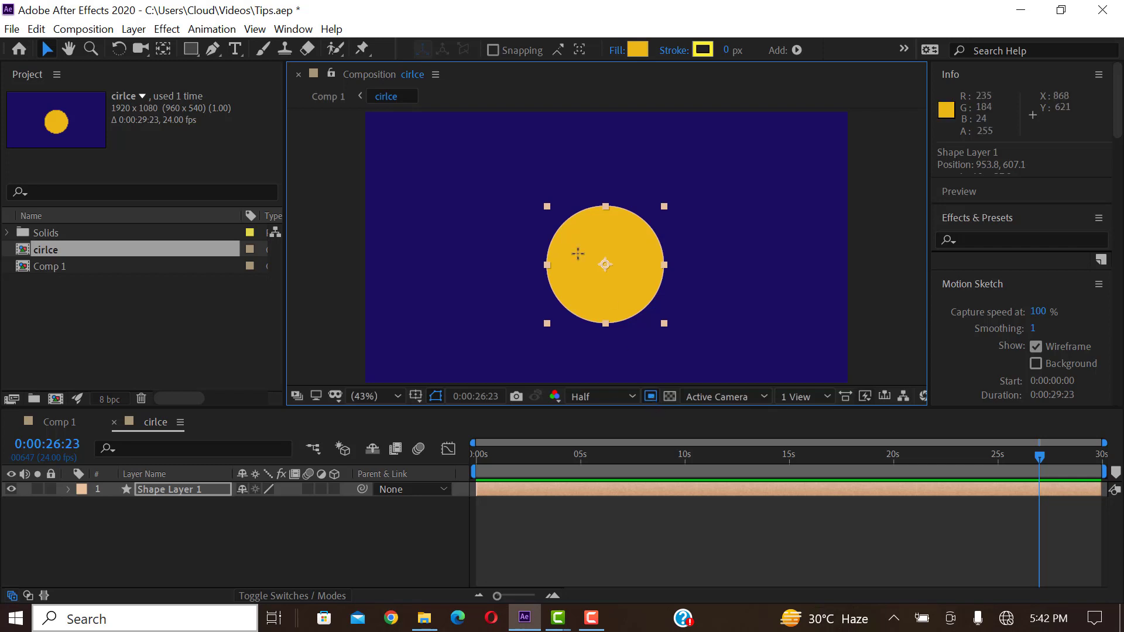
left_click_drag(525, 186, 682, 334)
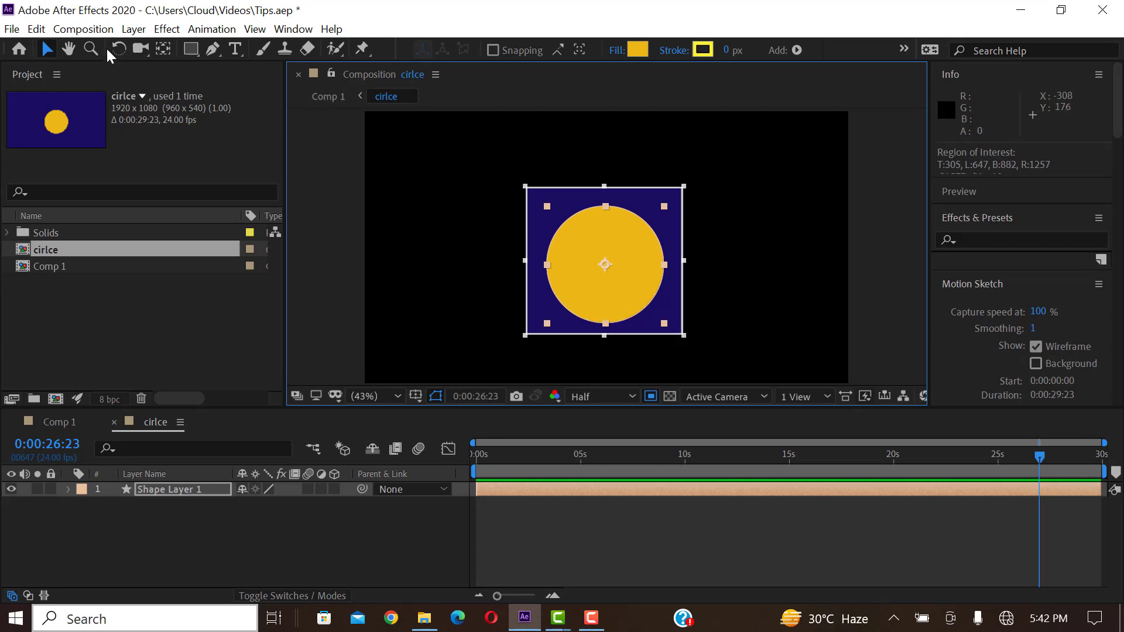
left_click(97, 30)
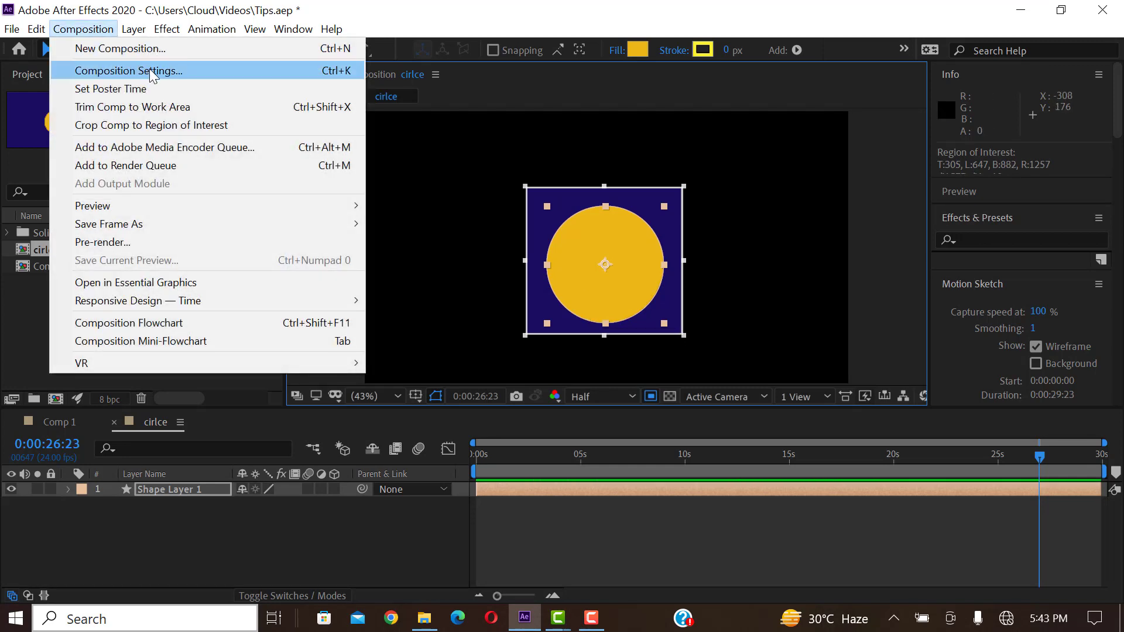
left_click(142, 127)
left_click(469, 131)
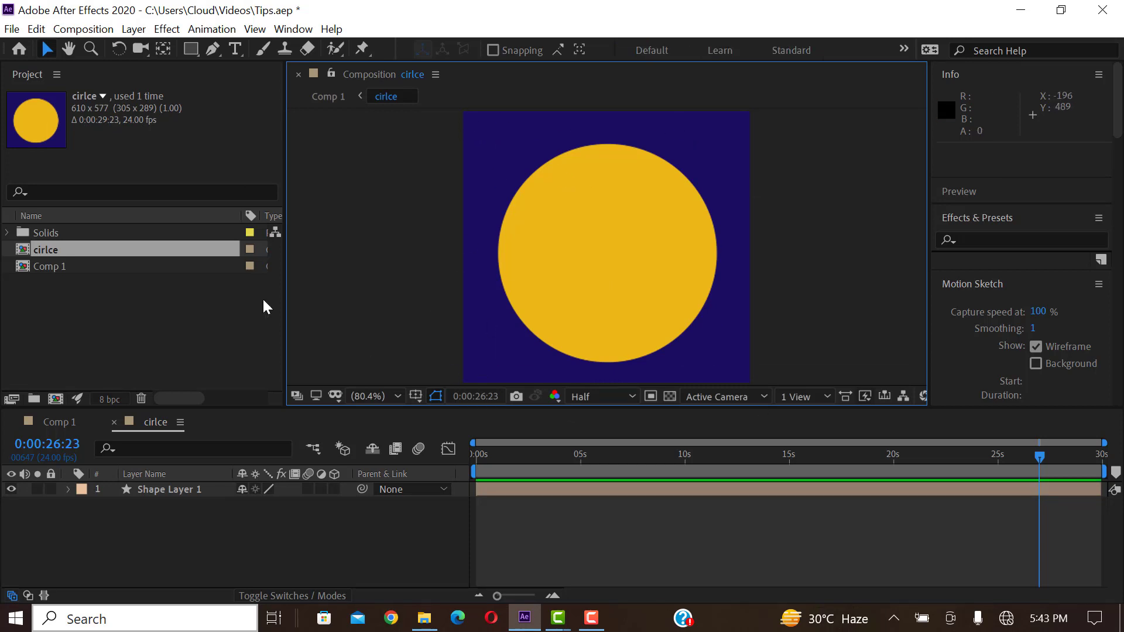
left_click(58, 423)
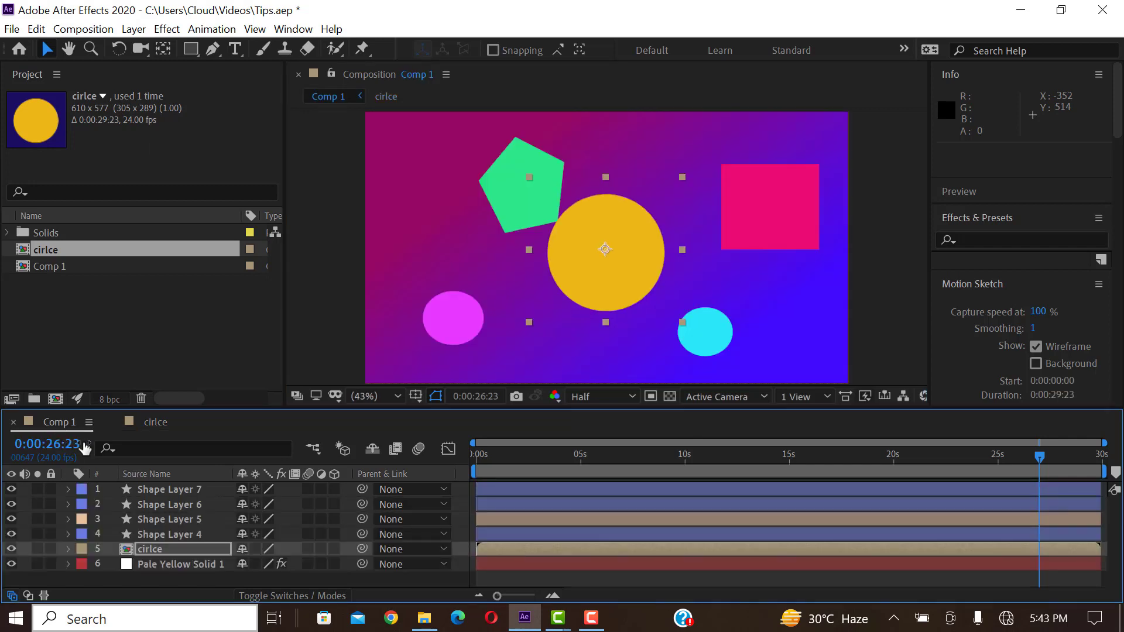
left_click_drag(609, 256, 607, 282)
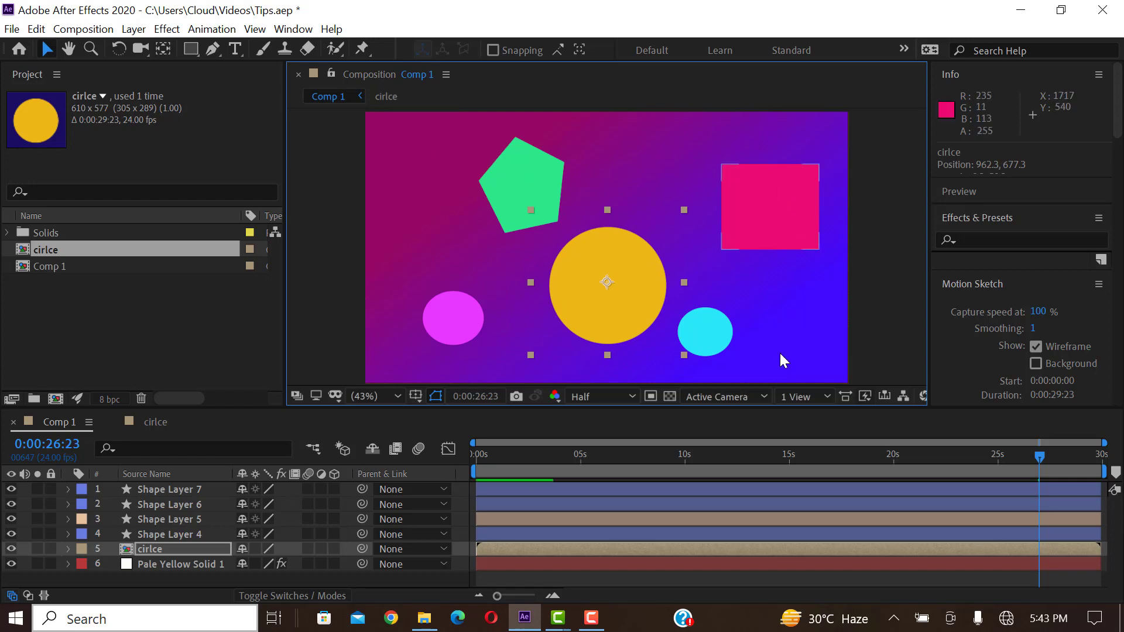
Examine which shape each layer of Comp 1 holds by selecting the layers and shapes one after another
left_click(173, 505)
left_click(171, 521)
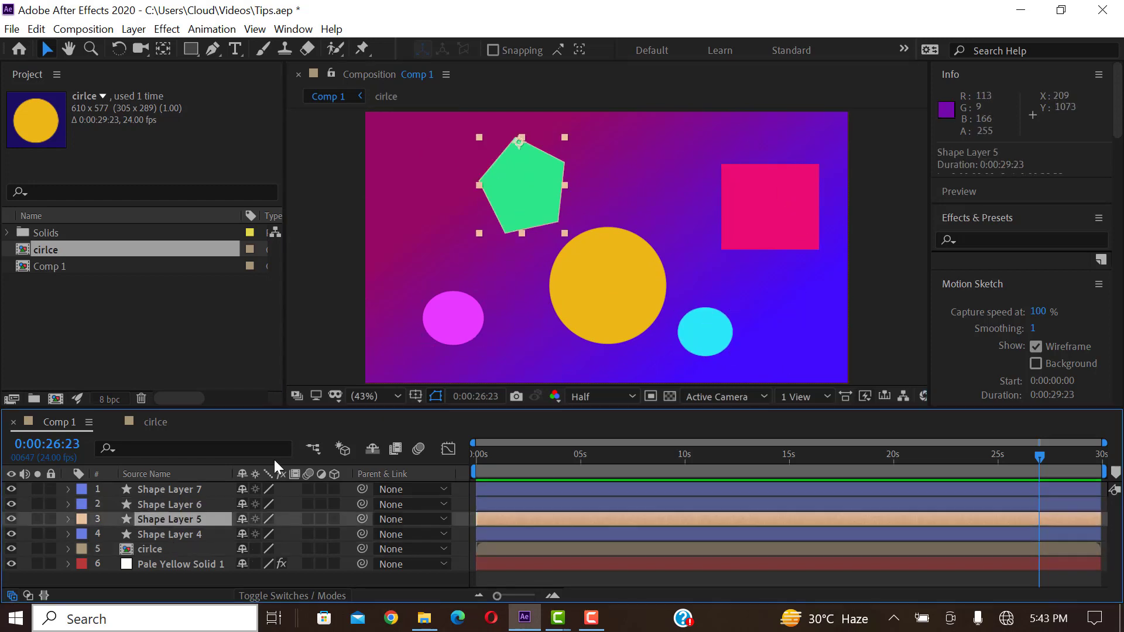
left_click(173, 490)
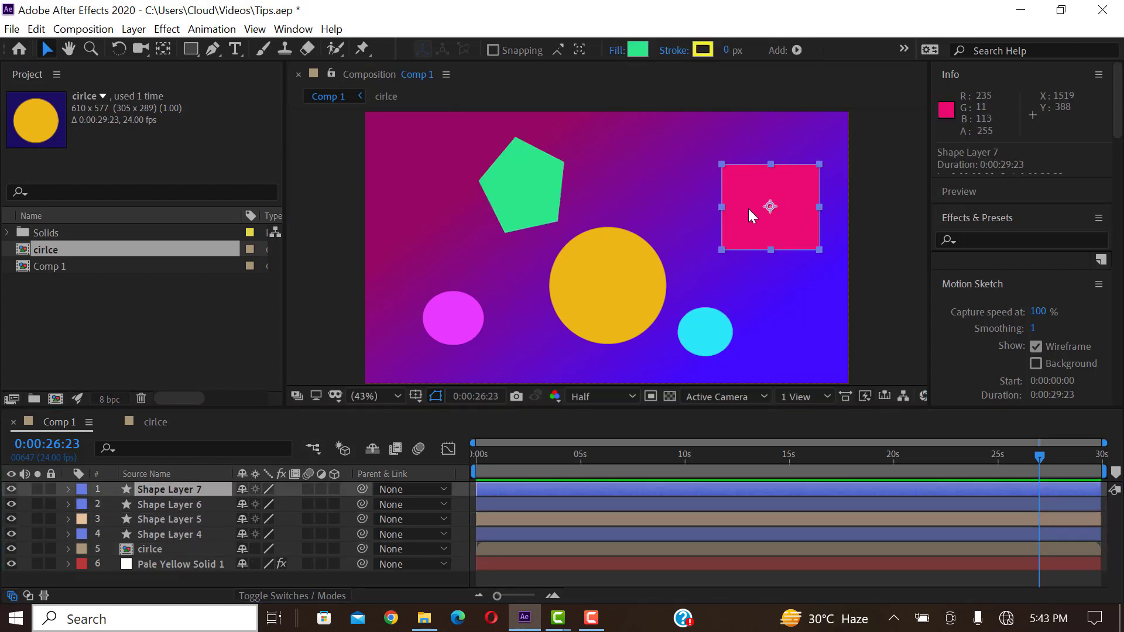
left_click(709, 328)
left_click(454, 335)
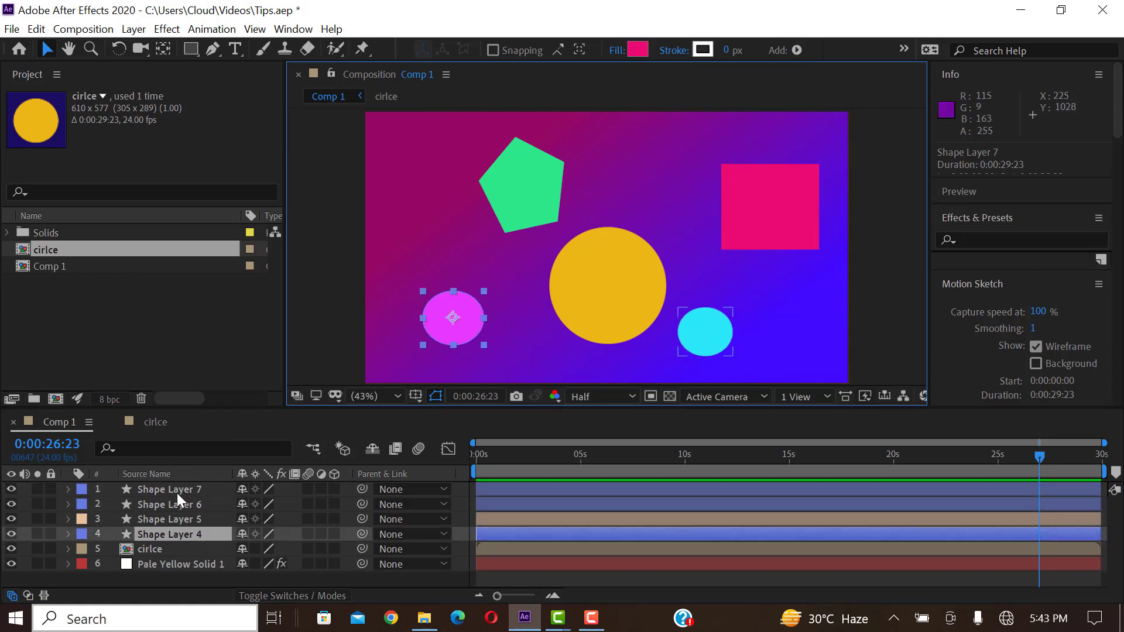
left_click(177, 493)
left_click(184, 507)
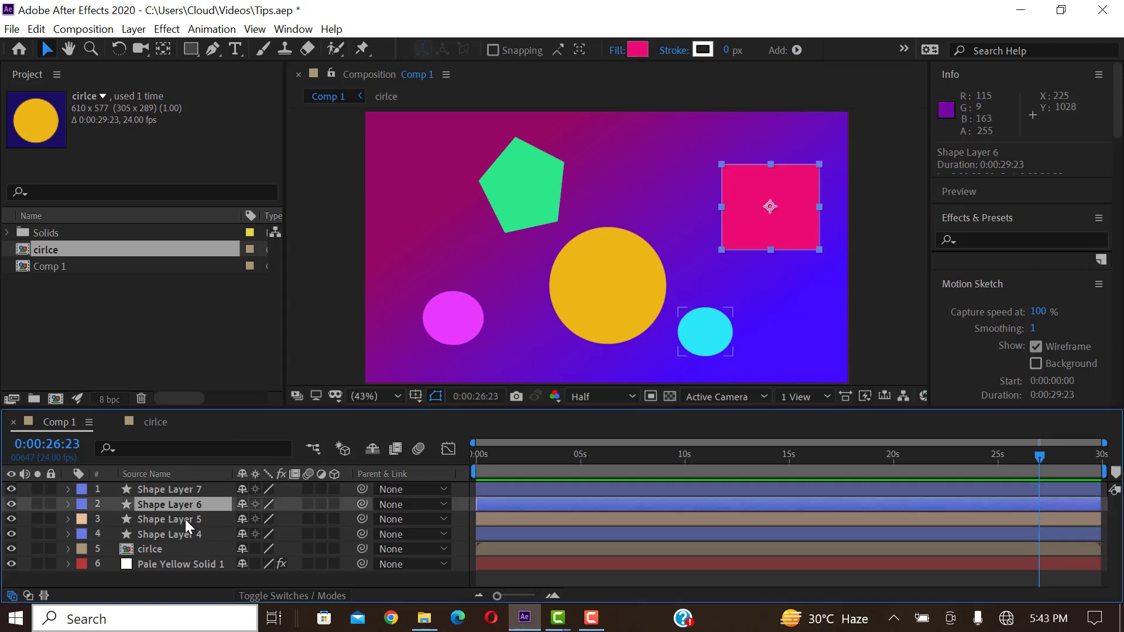
left_click(585, 293)
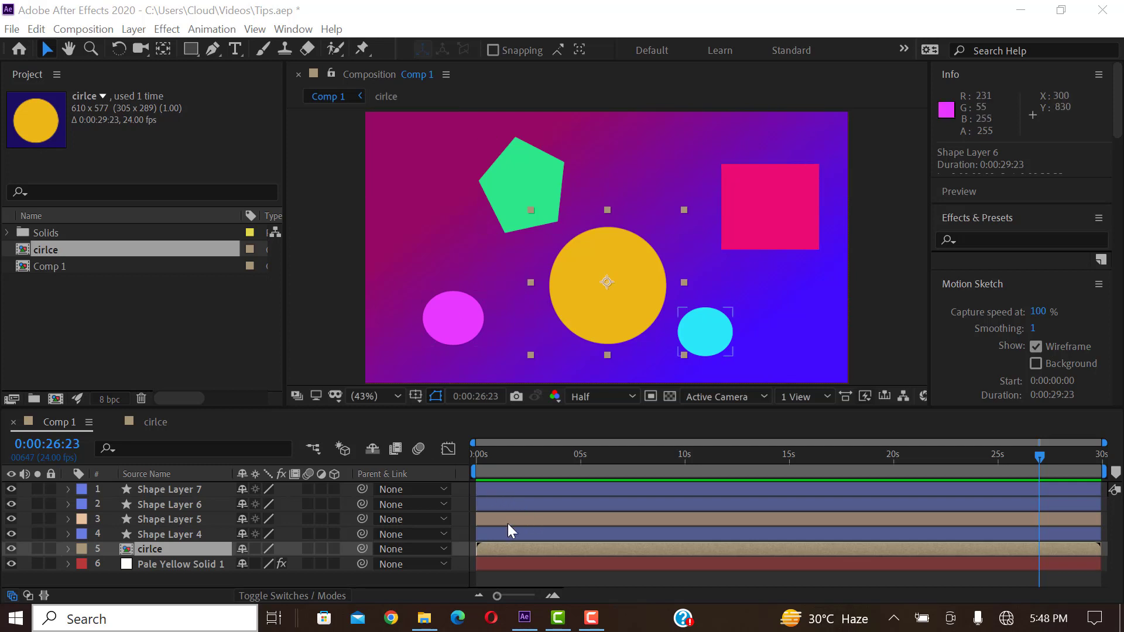
left_click(182, 491)
left_click(184, 504)
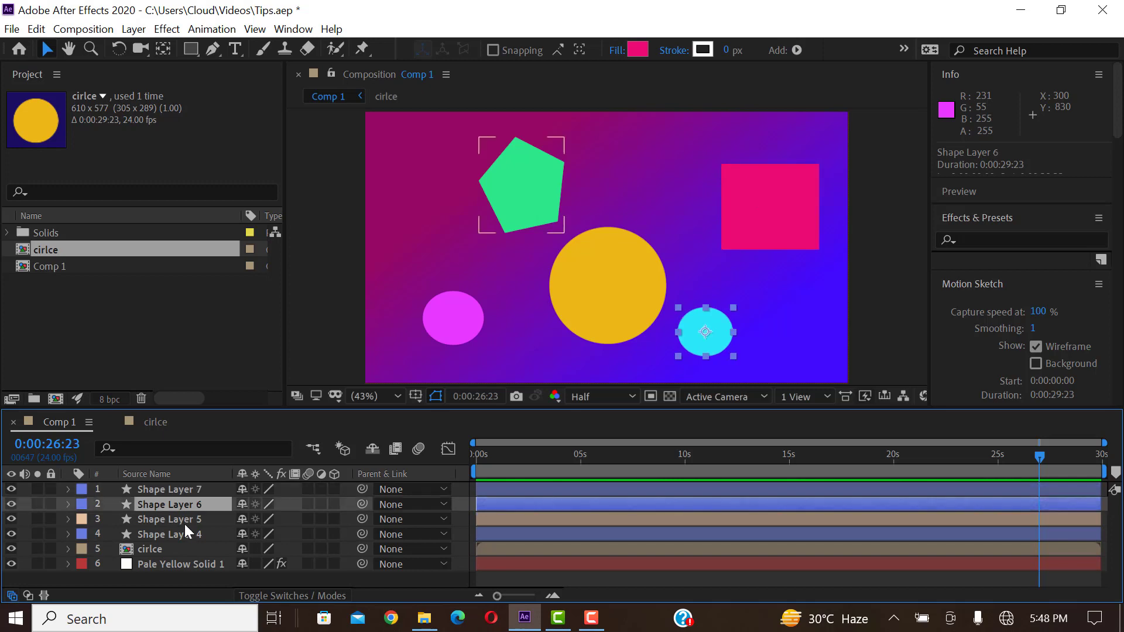
left_click(184, 520)
Set the current time to 0:00:14:21 and trim the end of Shape Layer 7, the pink rectangle, to it
left_click(176, 491)
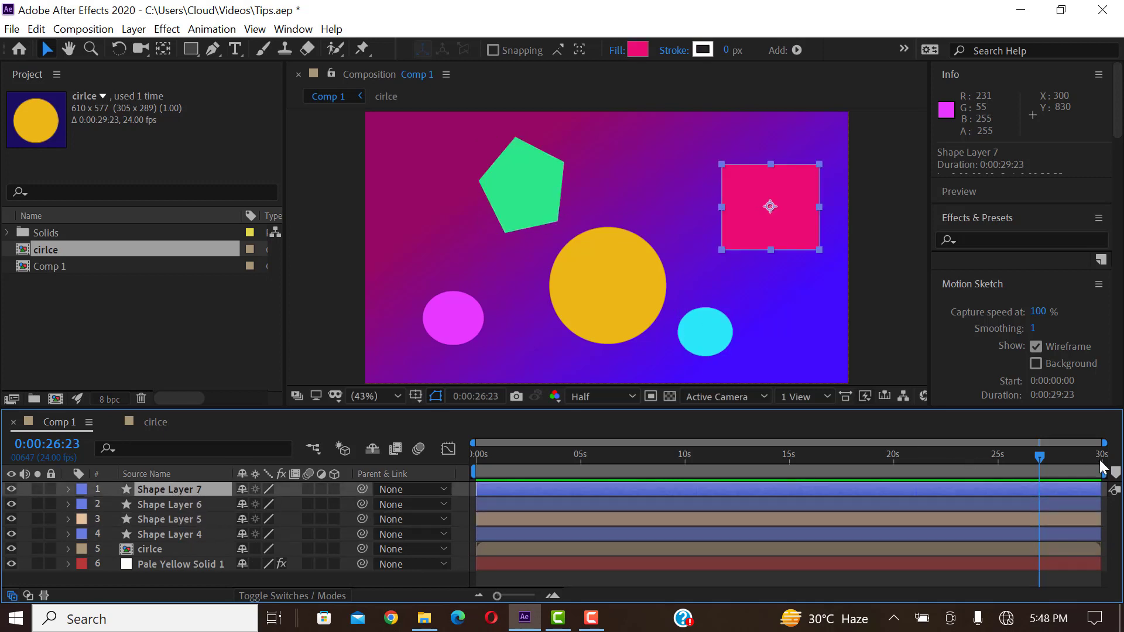
left_click_drag(1039, 464, 888, 472)
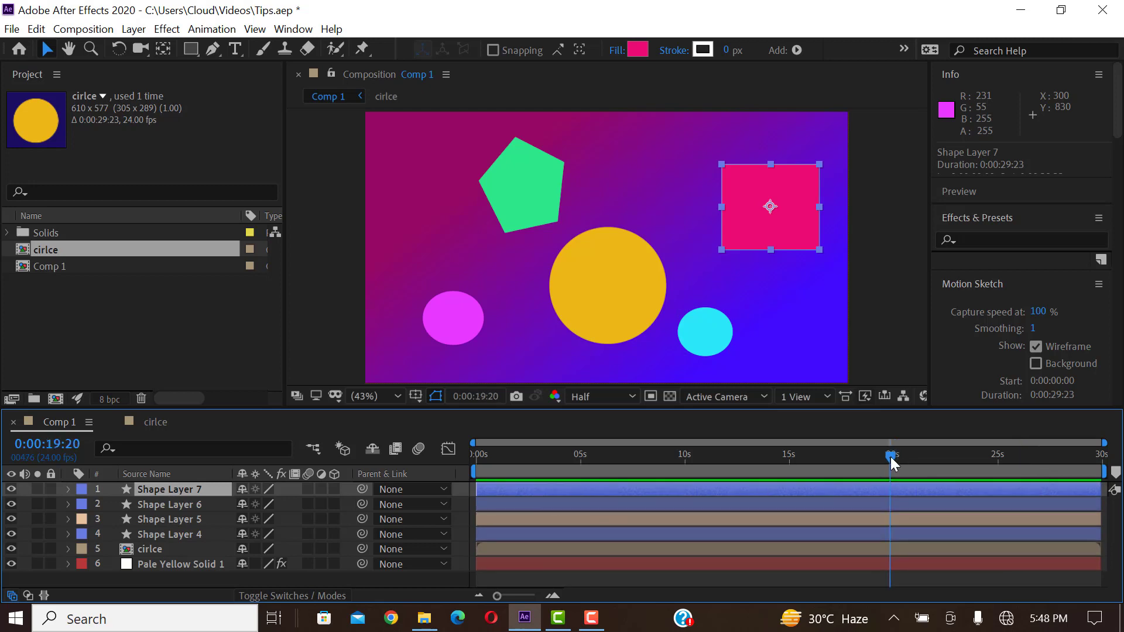
left_click_drag(891, 457, 788, 470)
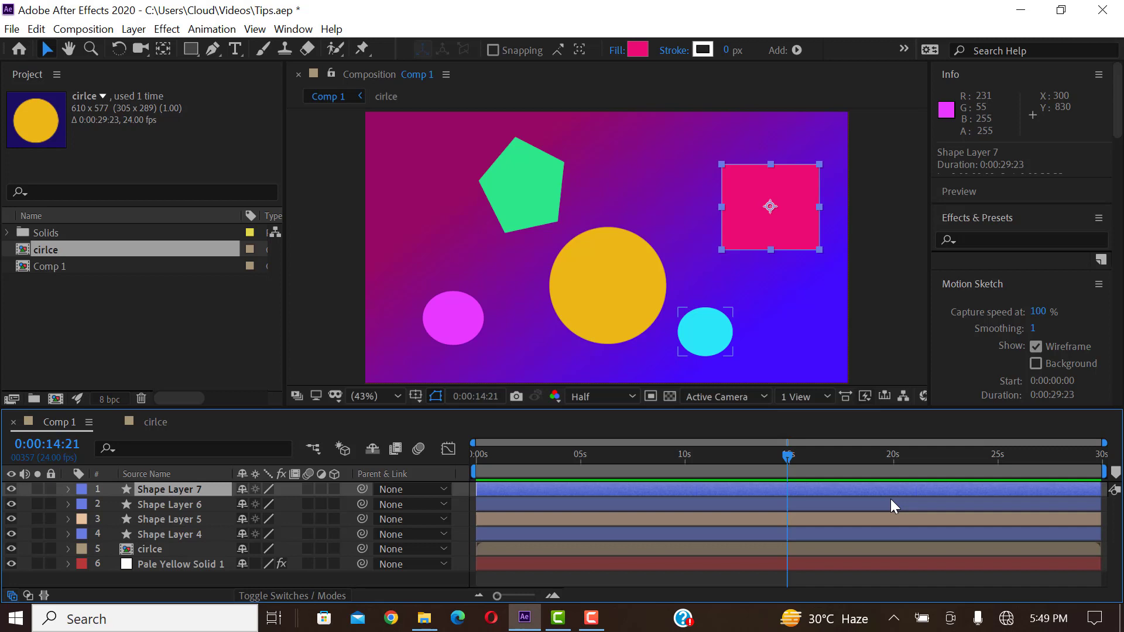
key("alt+bracketright")
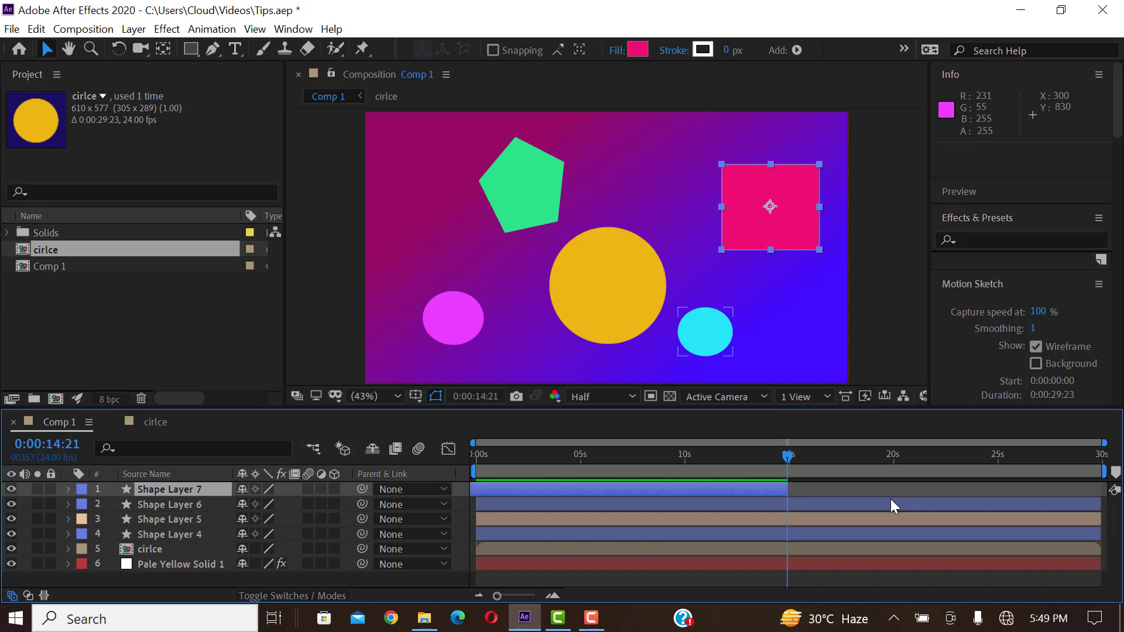
mouse_move(739, 492)
left_mouse_down()
mouse_move(757, 488)
mouse_move(743, 487)
left_mouse_up()
Trim the ends of Shape Layer 6 and the cirlce layer to the current time, 0:00:14:21
left_click(792, 504)
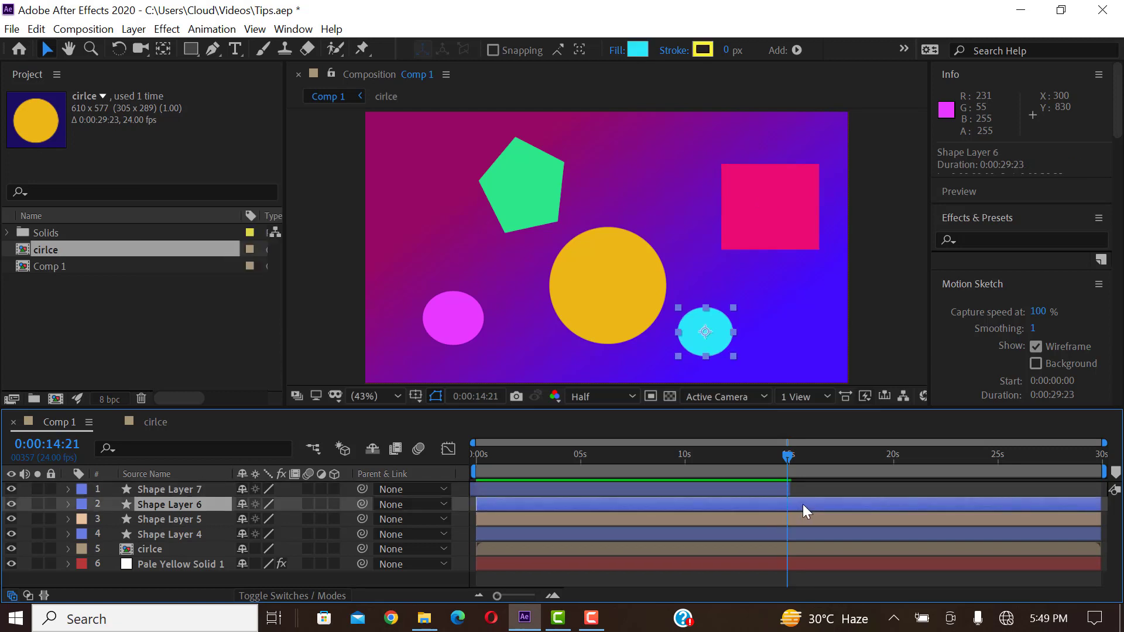
key("alt+bracketright")
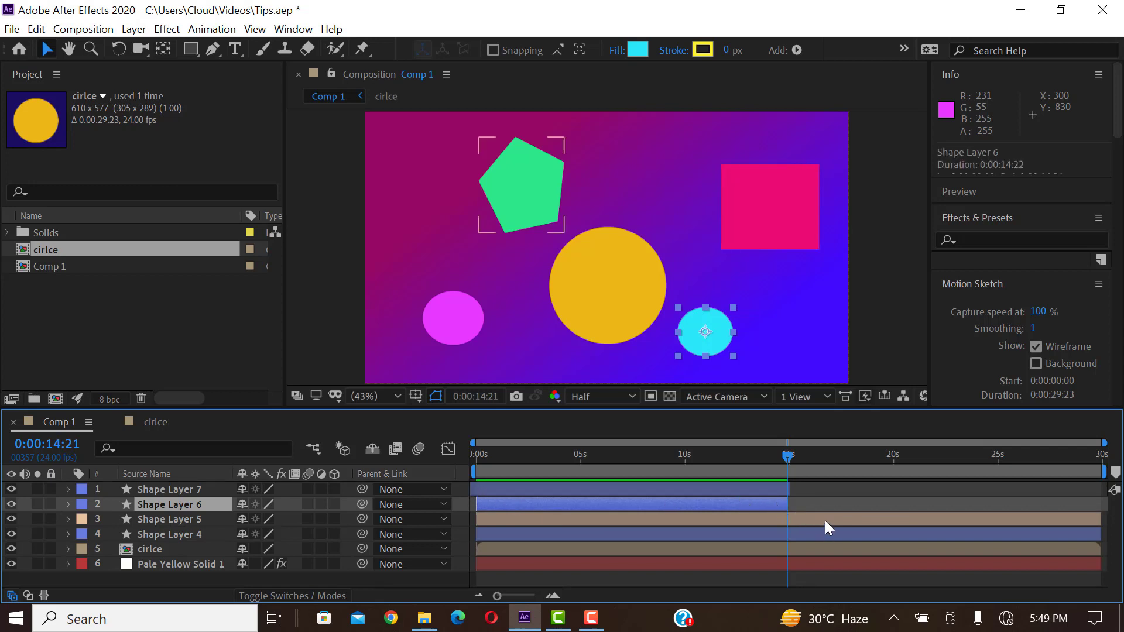
left_click(154, 549)
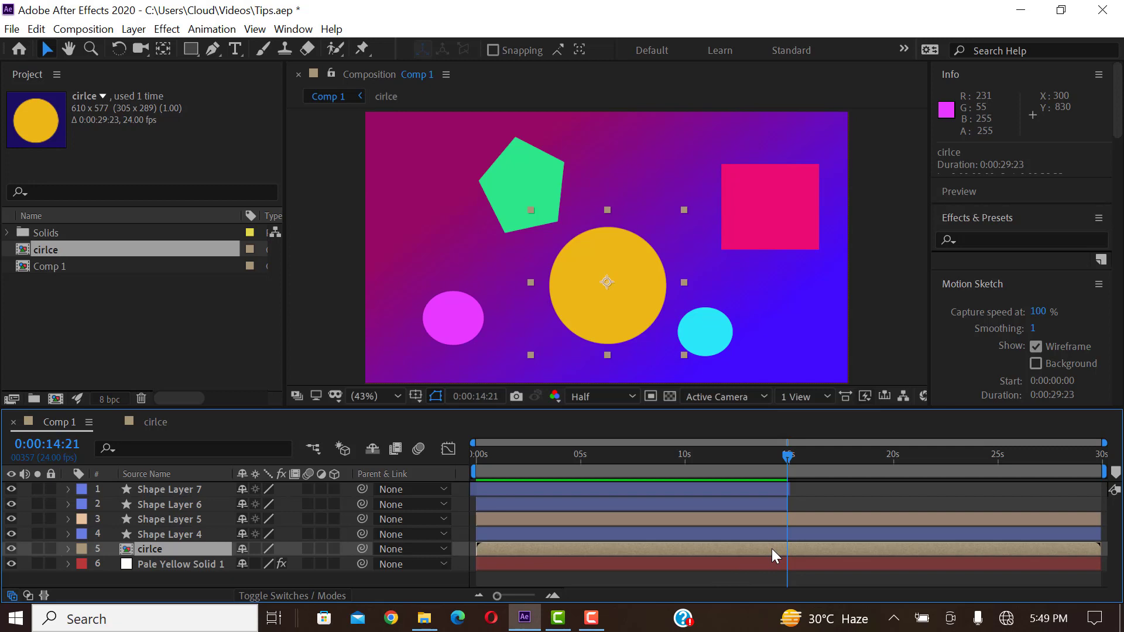
key("alt+bracketright")
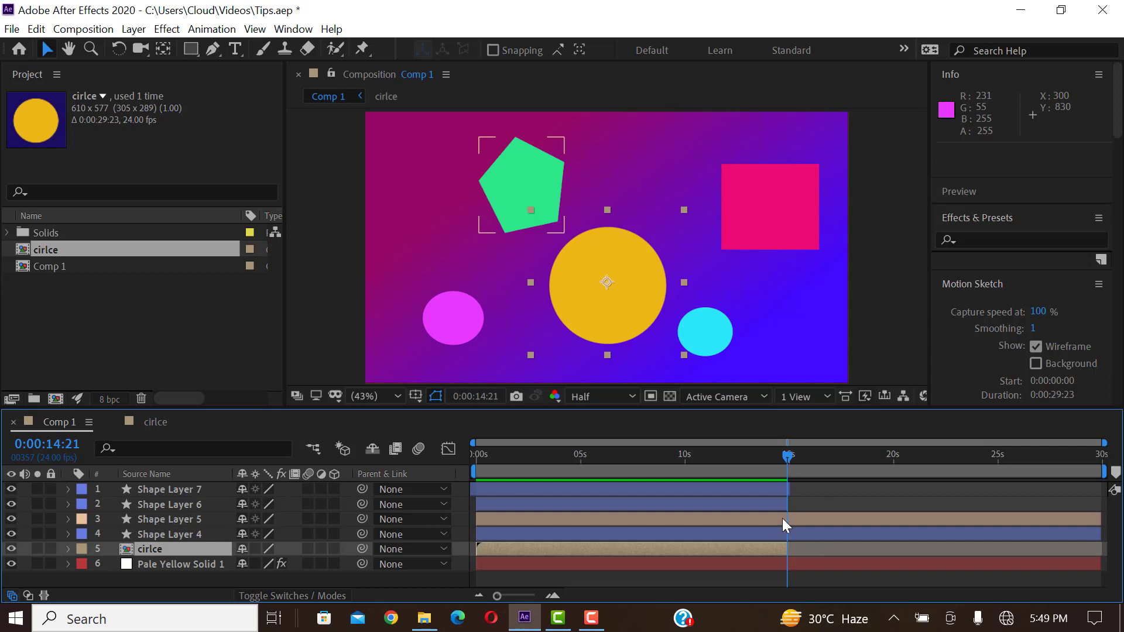
Trim the start of Shape Layer 5, the green pentagon, to the current time, 0:00:14:21, and check the cut by scrubbing
left_click(182, 534)
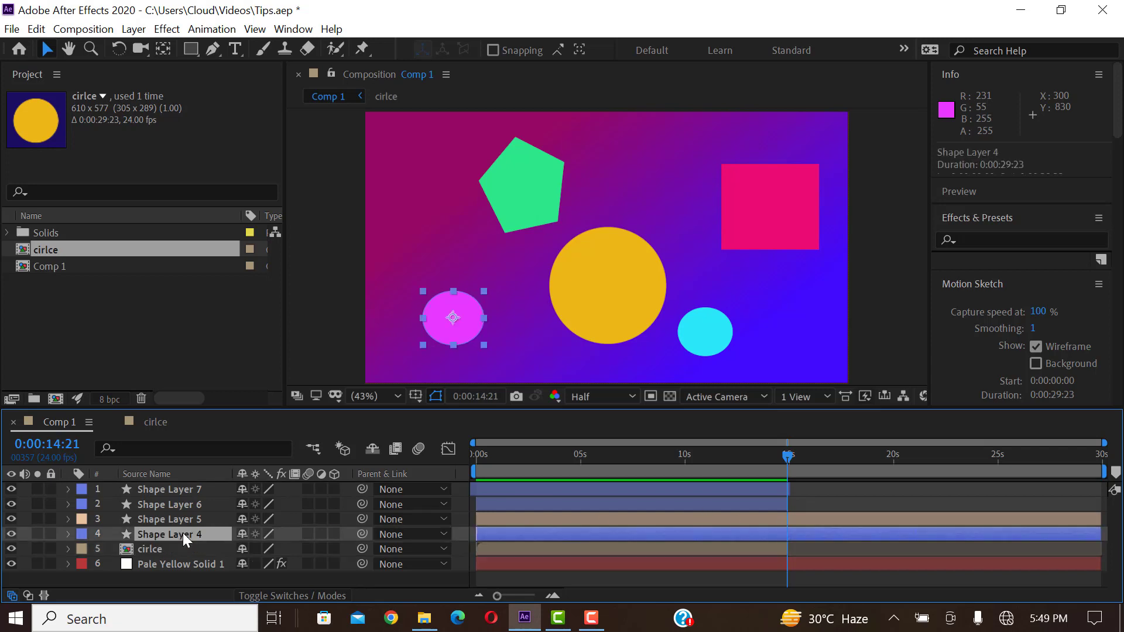
left_click(779, 519)
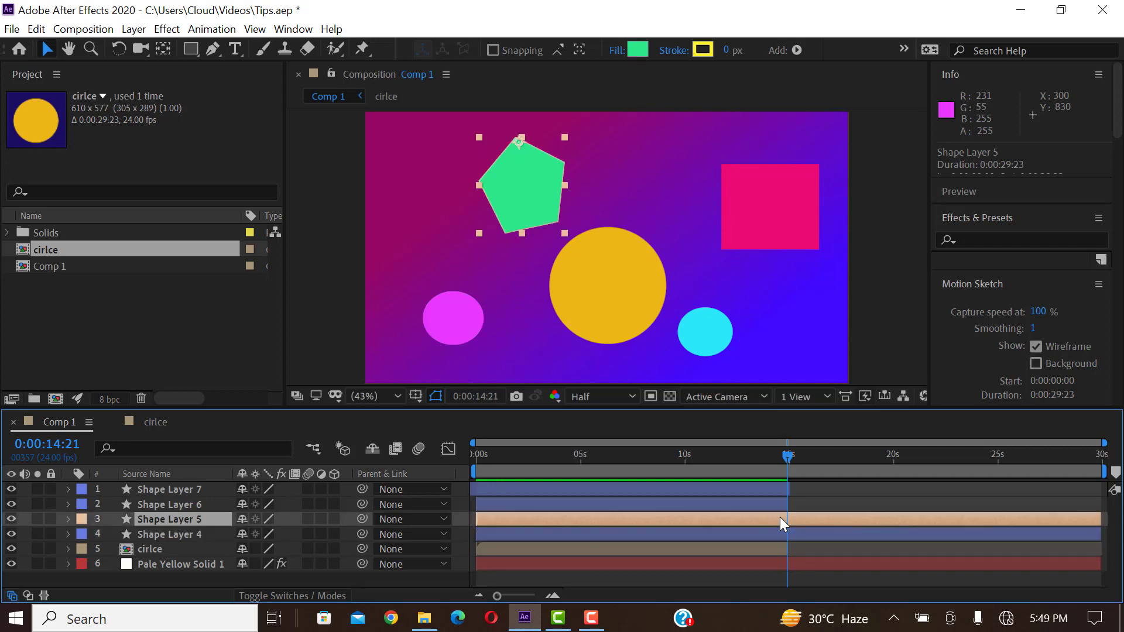
key("alt+bracketleft")
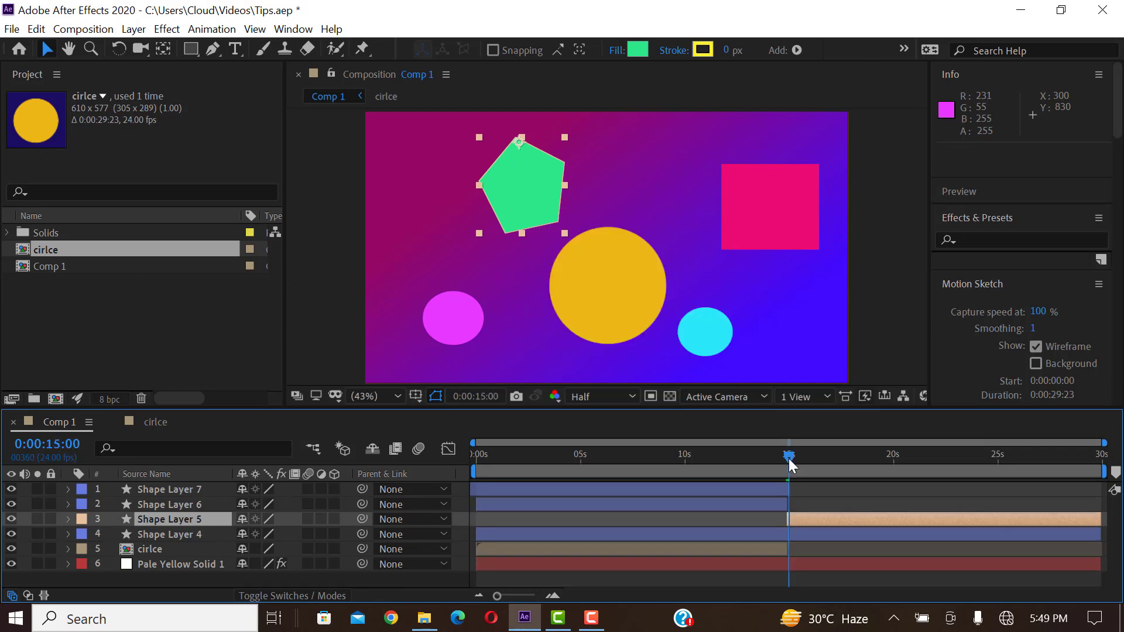
mouse_move(789, 459)
left_mouse_down()
mouse_move(802, 458)
mouse_move(774, 467)
left_mouse_up()
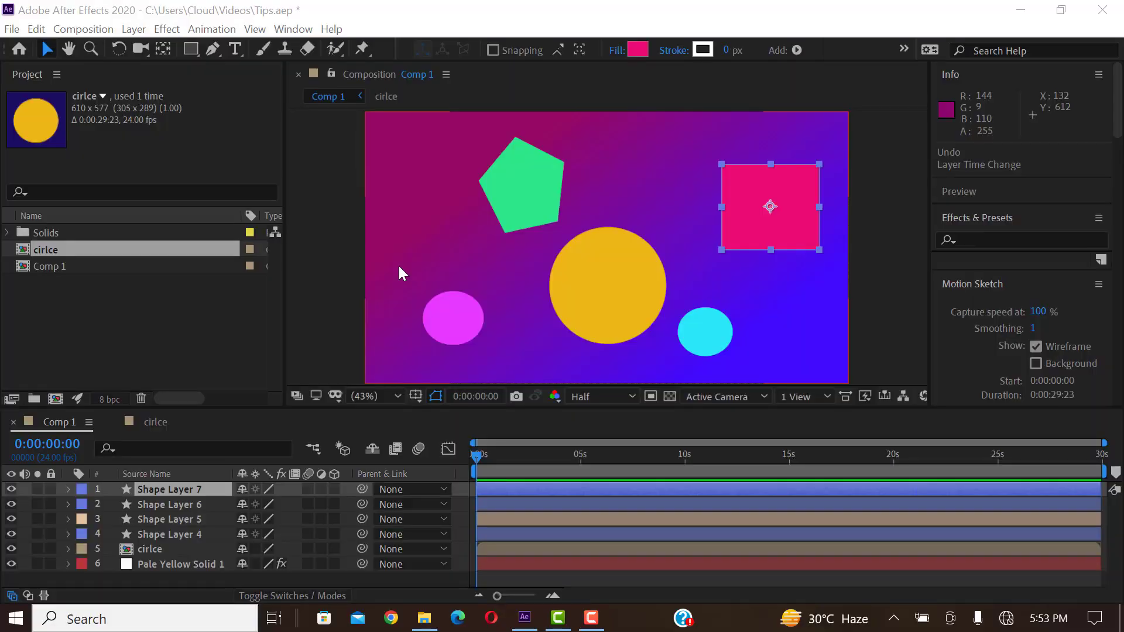
Disarrange the workspace by docking the Info panel as a tab beside the Composition panel
left_click(478, 462)
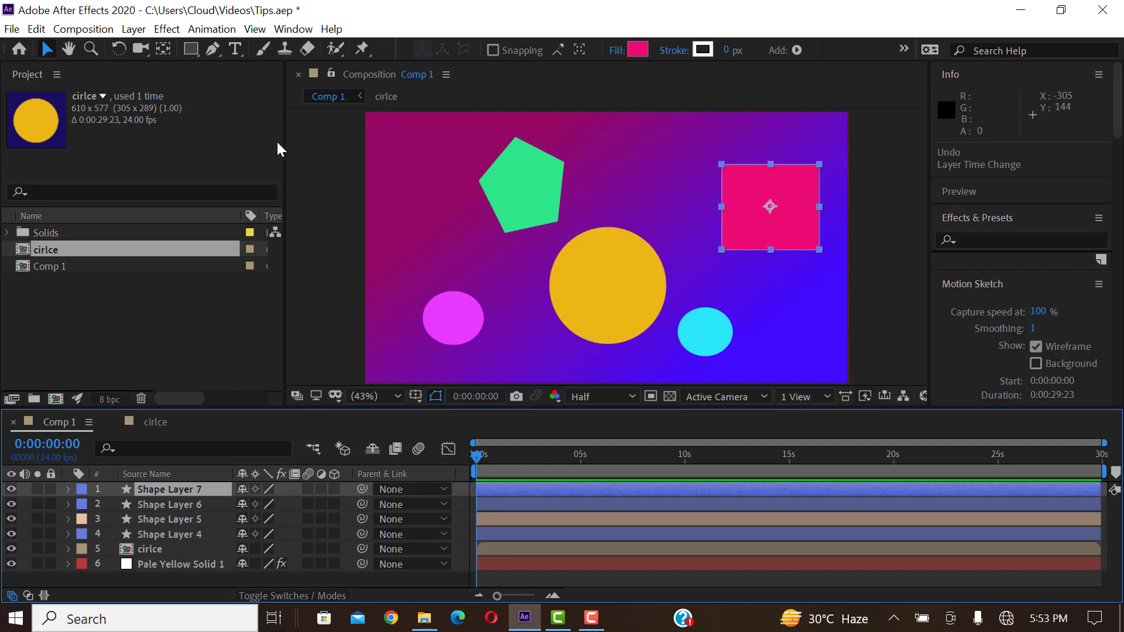
left_click(235, 167)
left_click_drag(40, 70, 122, 191)
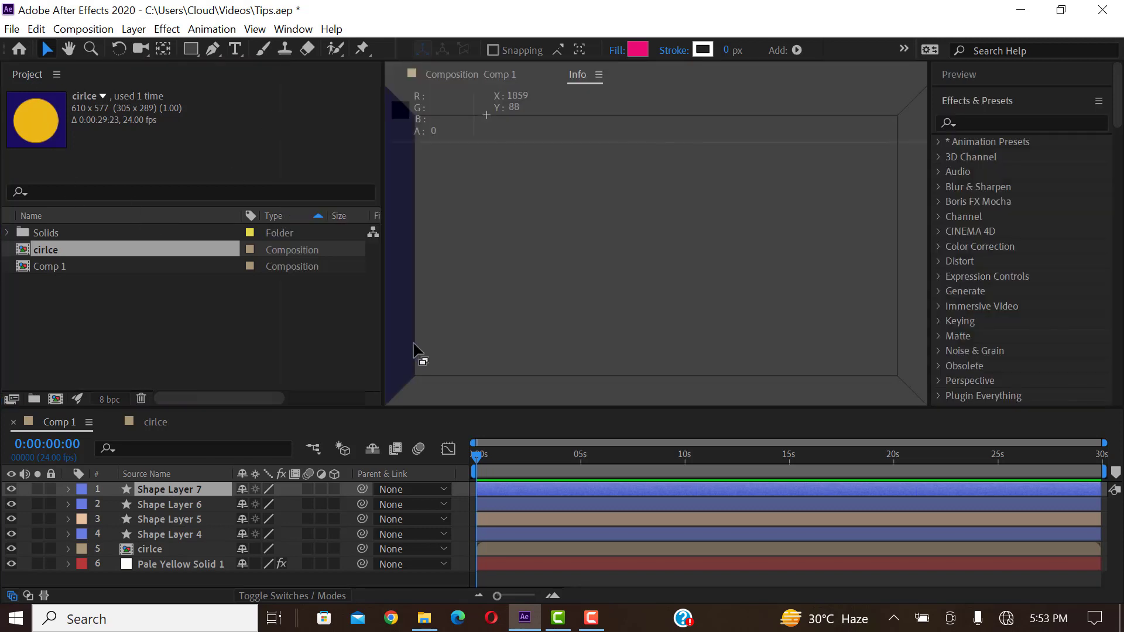
left_click_drag(413, 344, 694, 452)
left_click(357, 345)
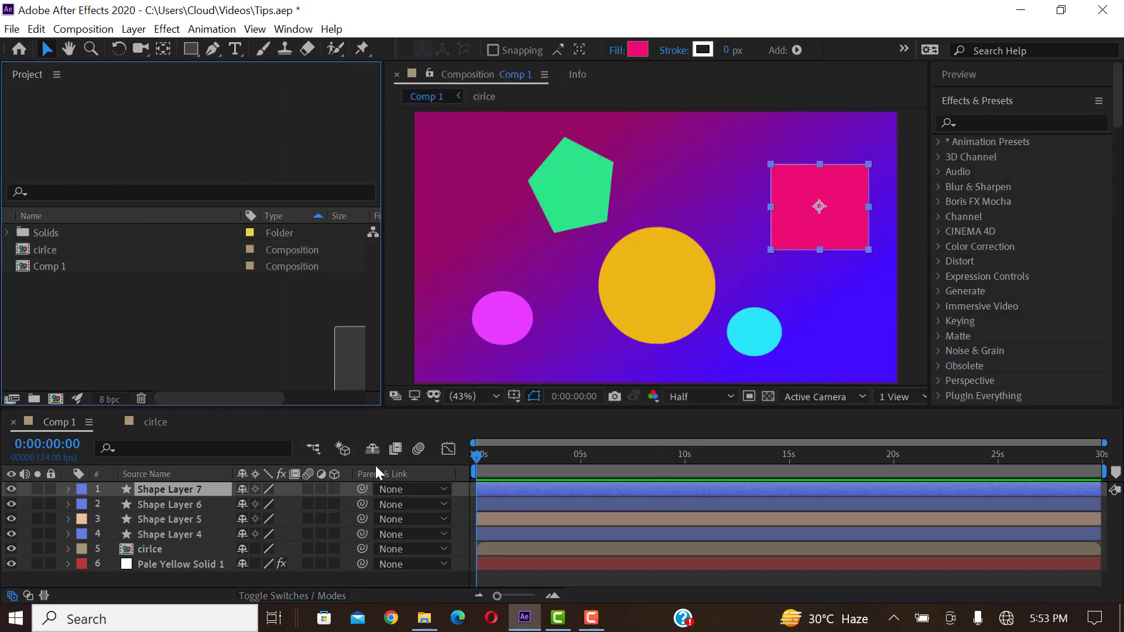
Dock the Timeline between the Project and Composition panels, and try to move the Effects & Presets panel
left_click_drag(333, 74, 366, 339)
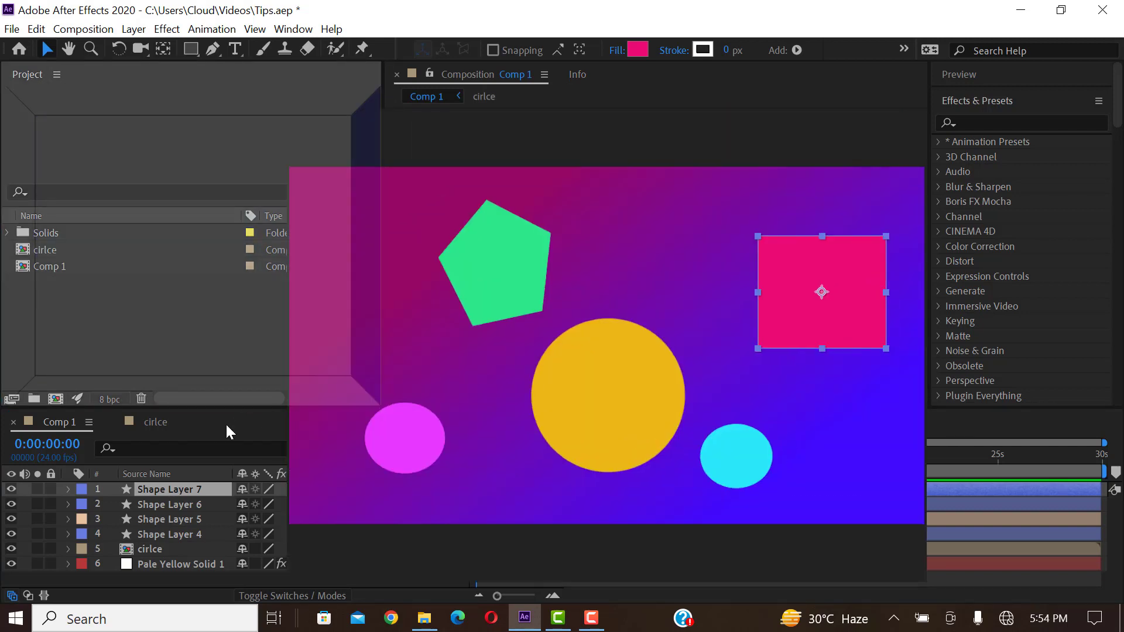
left_click_drag(283, 475, 287, 476)
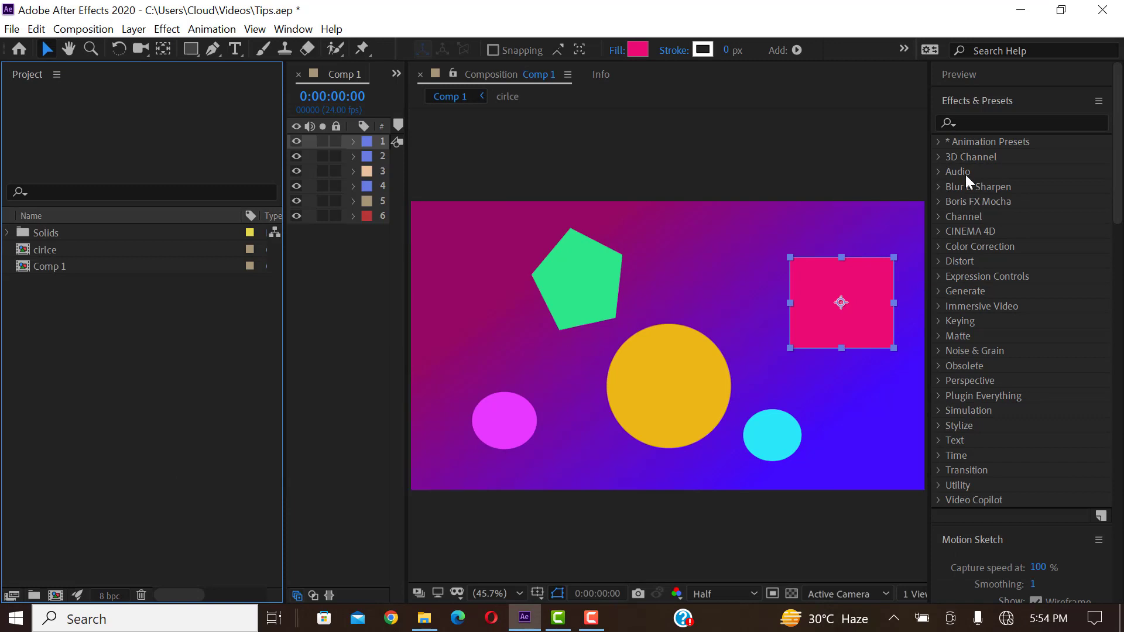
left_click_drag(1076, 184, 1053, 134)
left_click_drag(976, 100, 861, 62)
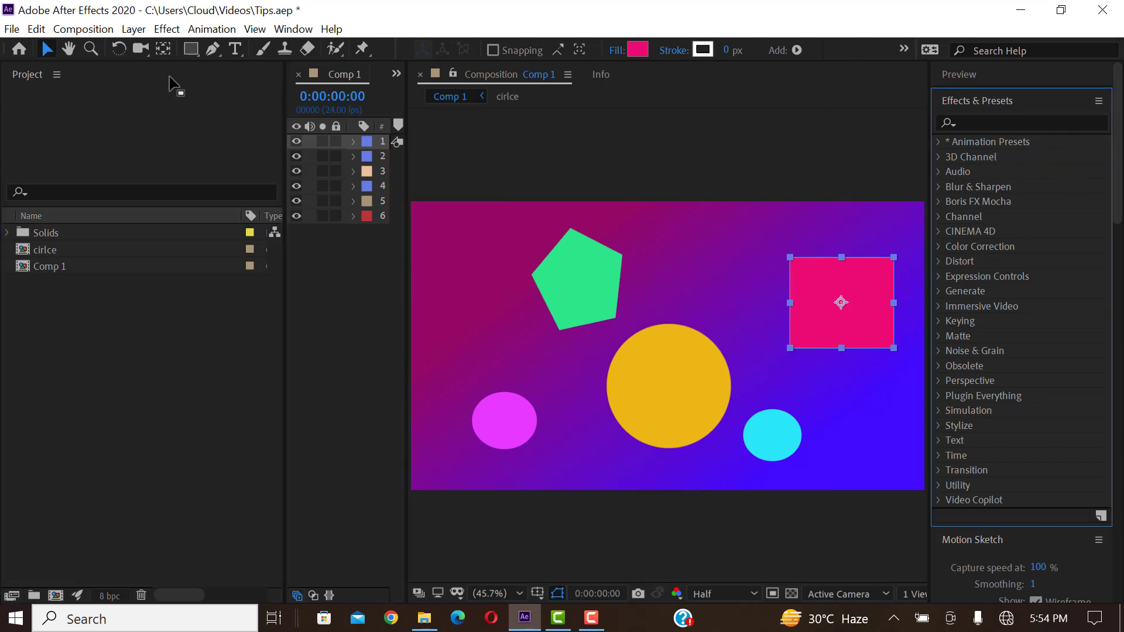
left_click(150, 79)
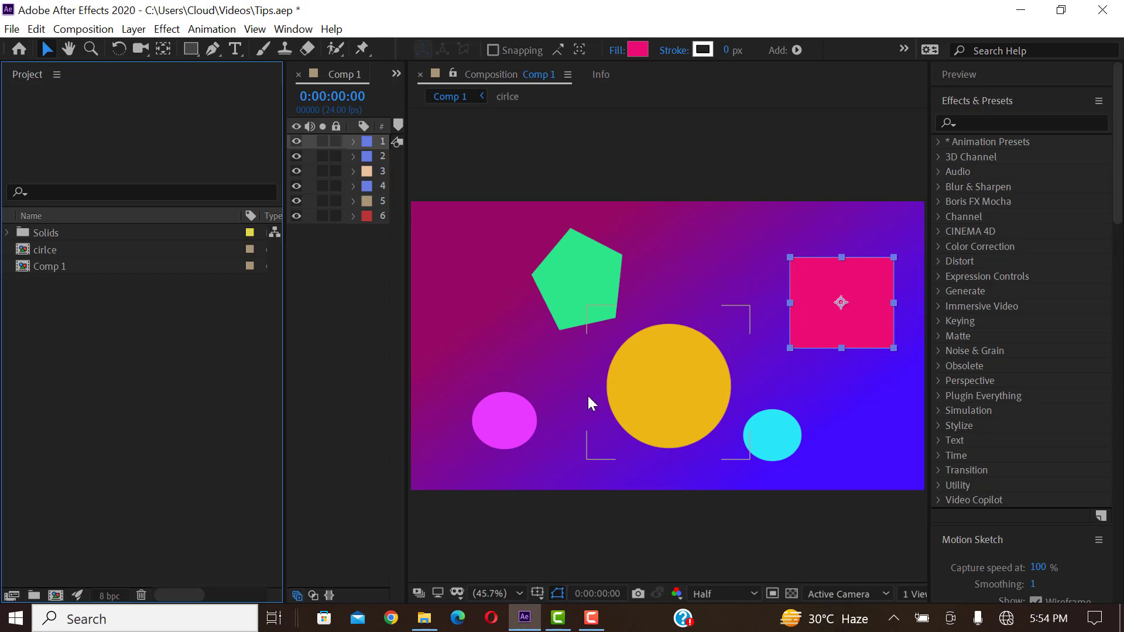
Reset the Animation workspace to its saved layout
left_click(293, 30)
mouse_move(357, 31)
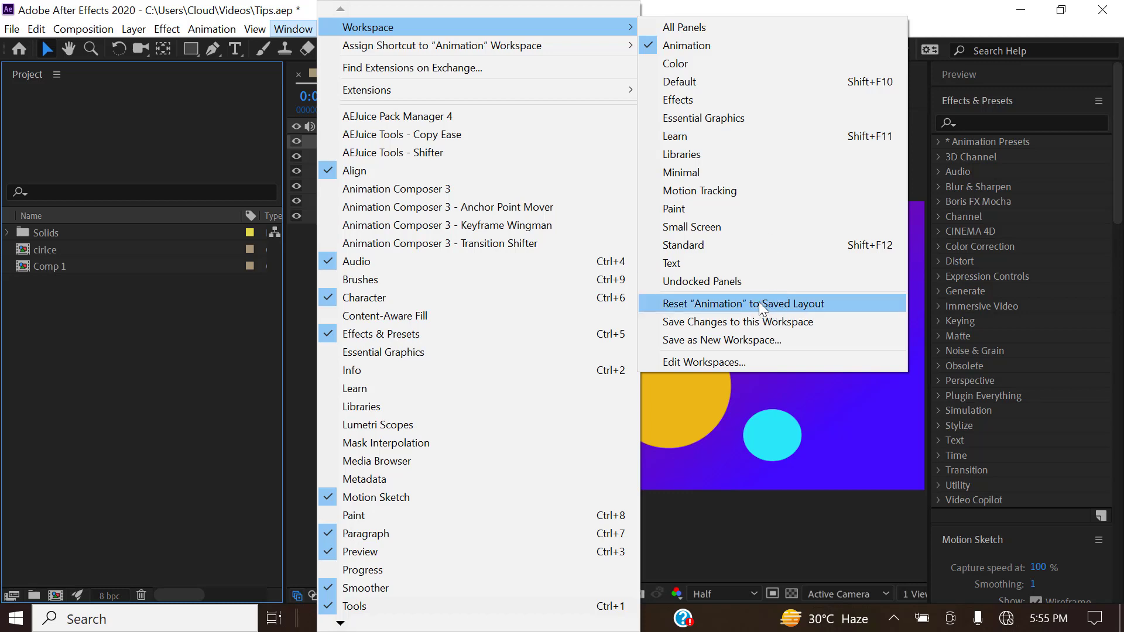
left_click(698, 303)
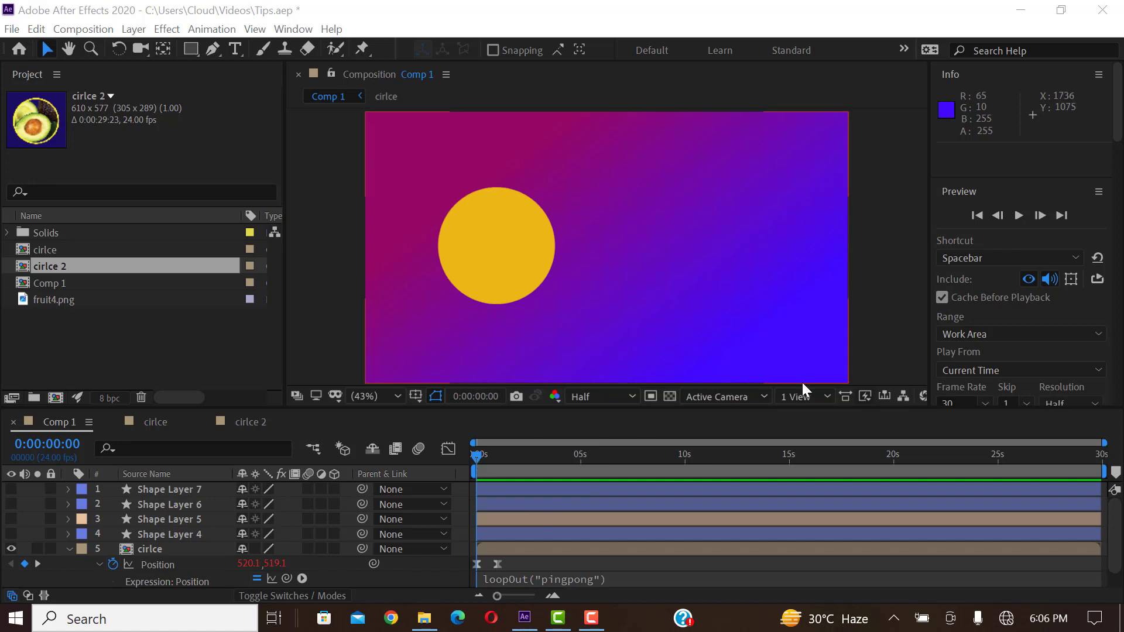
Preview the ping-pong position loop of the cirlce layer in Comp 1 from the start and collapse the layer's properties
mouse_move(476, 455)
left_mouse_down()
mouse_move(466, 457)
mouse_move(494, 463)
mouse_move(469, 469)
left_mouse_up()
key("space")
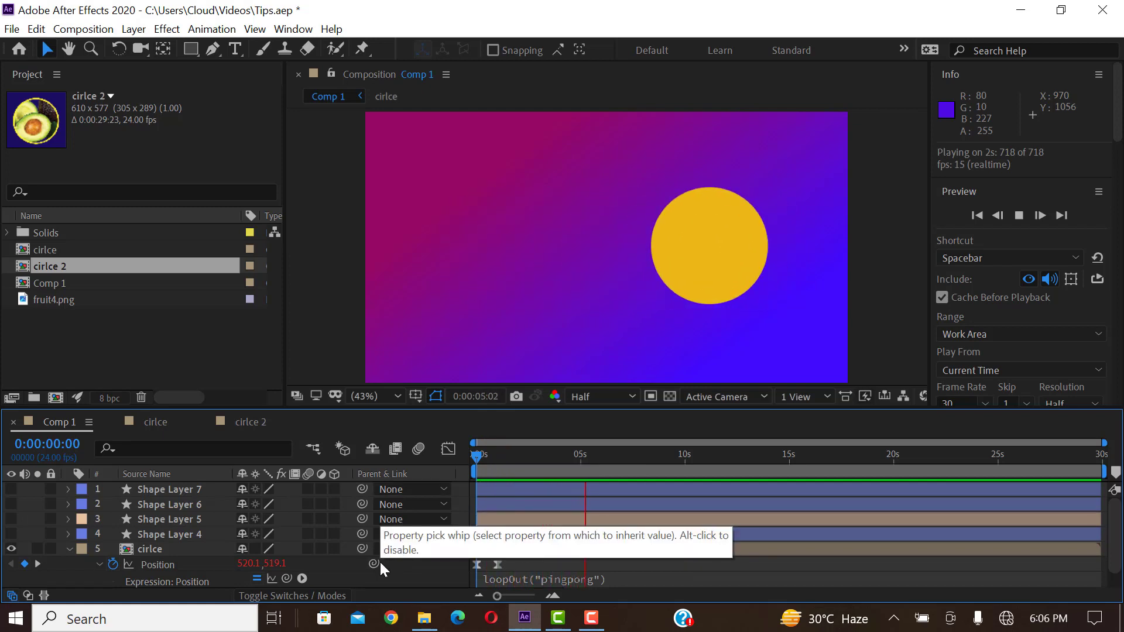
left_click(66, 547)
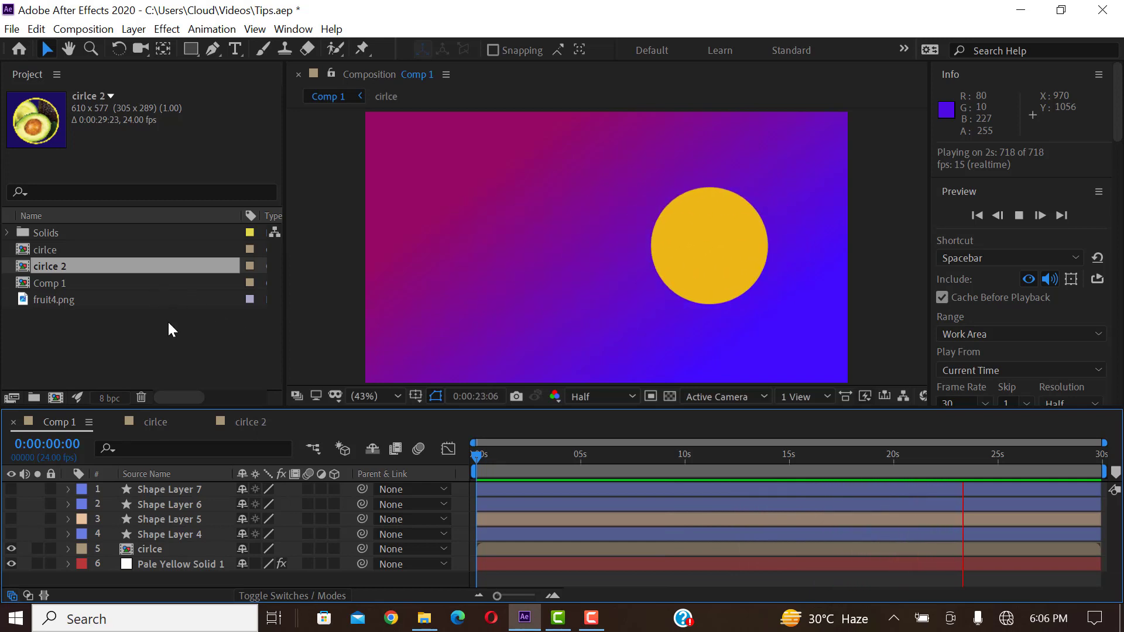
left_click(479, 456)
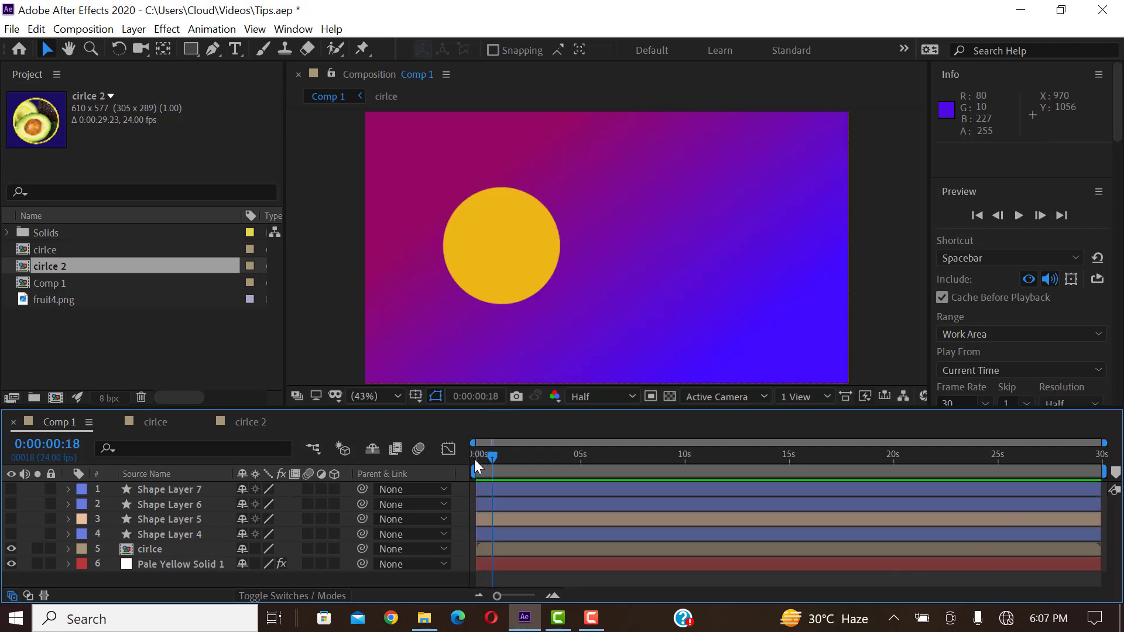
Compare the cirlce 2 composition in the project with the animated yellow circle in Comp 1
left_click(39, 282)
left_click(47, 268)
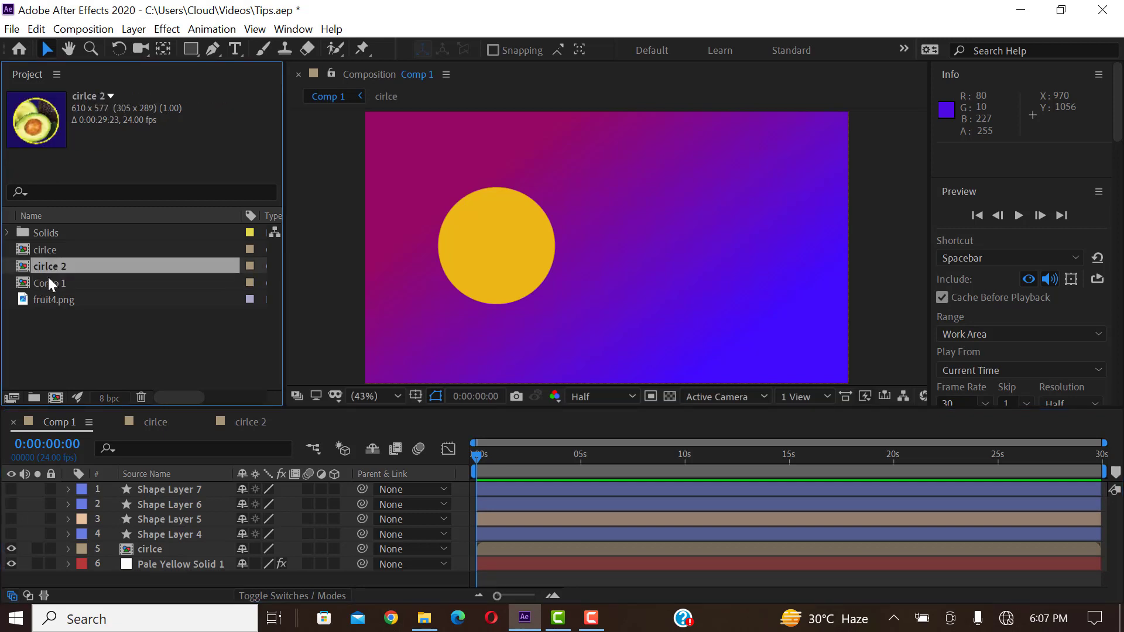
left_click(54, 284)
left_click(53, 265)
left_click(55, 283)
left_click(55, 271)
left_click(494, 261)
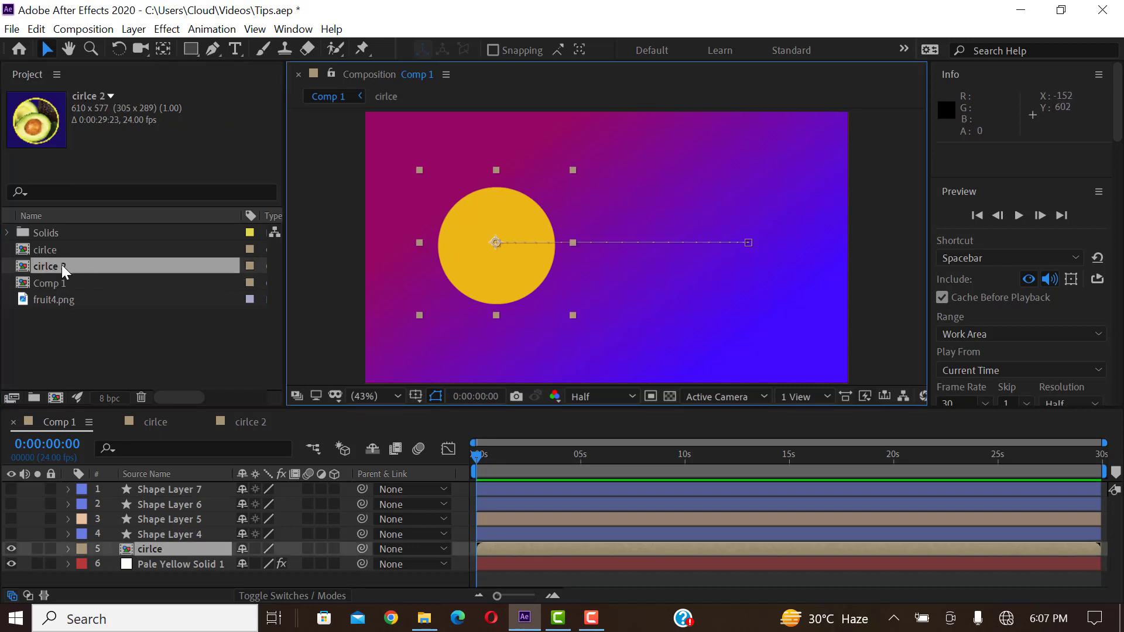
left_click(495, 246)
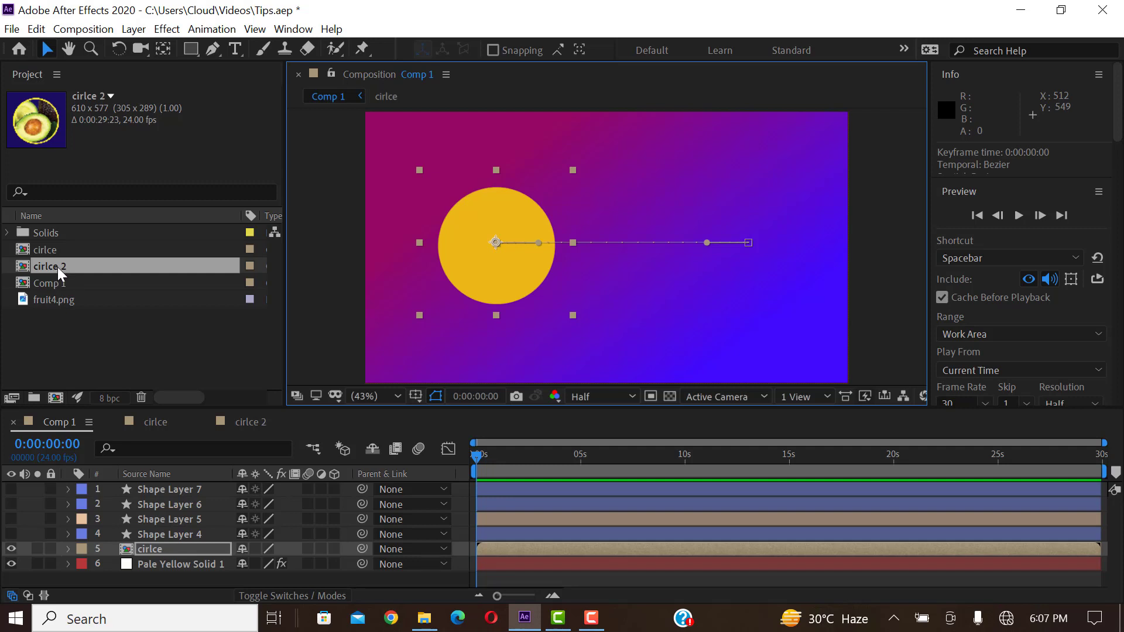
left_click_drag(51, 265, 79, 279)
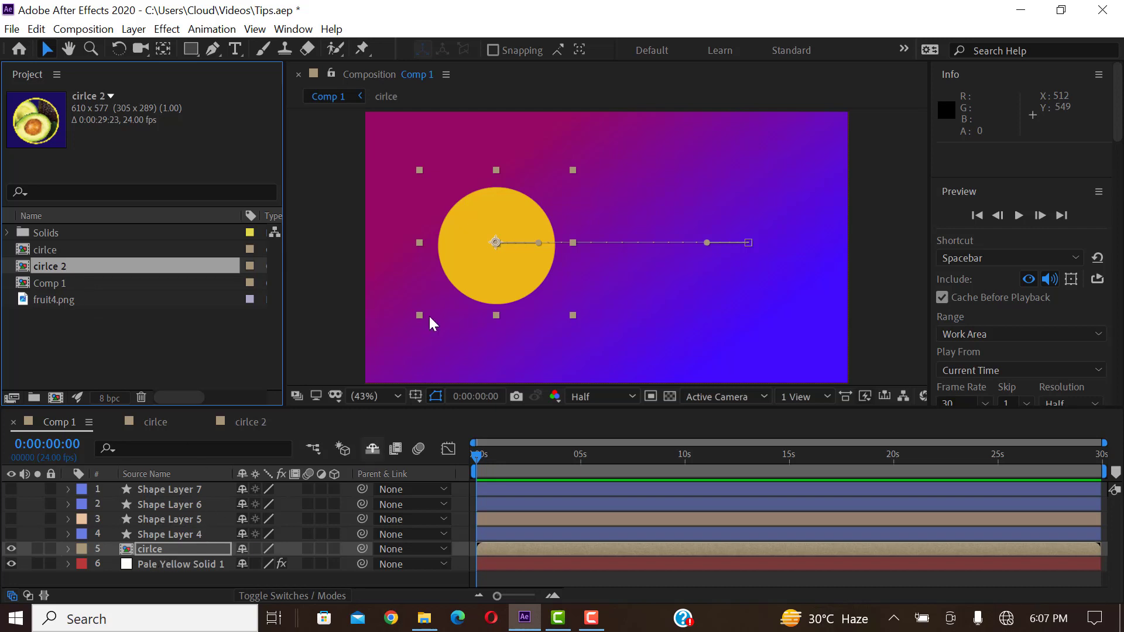
left_click(489, 245)
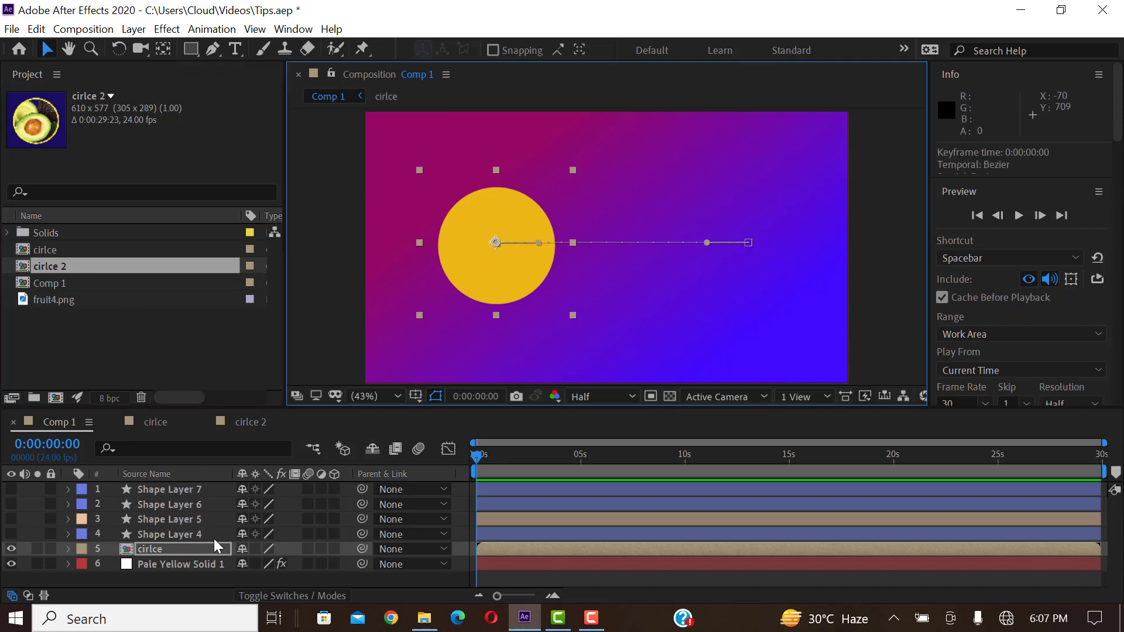
Replace the cirlce layer in Comp 1 with the cirlce 2 composition, keeping its position animation, and preview it from 0:00:00:00
left_click_drag(515, 458, 545, 456)
left_click(155, 534)
left_click(157, 548)
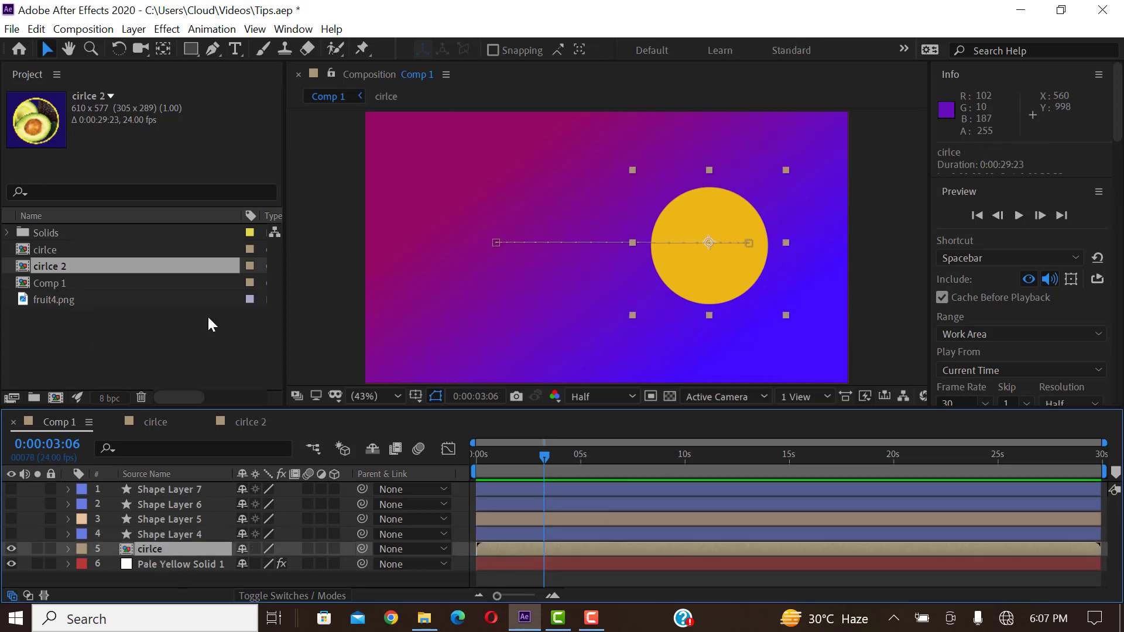
left_click_drag(544, 456, 468, 475)
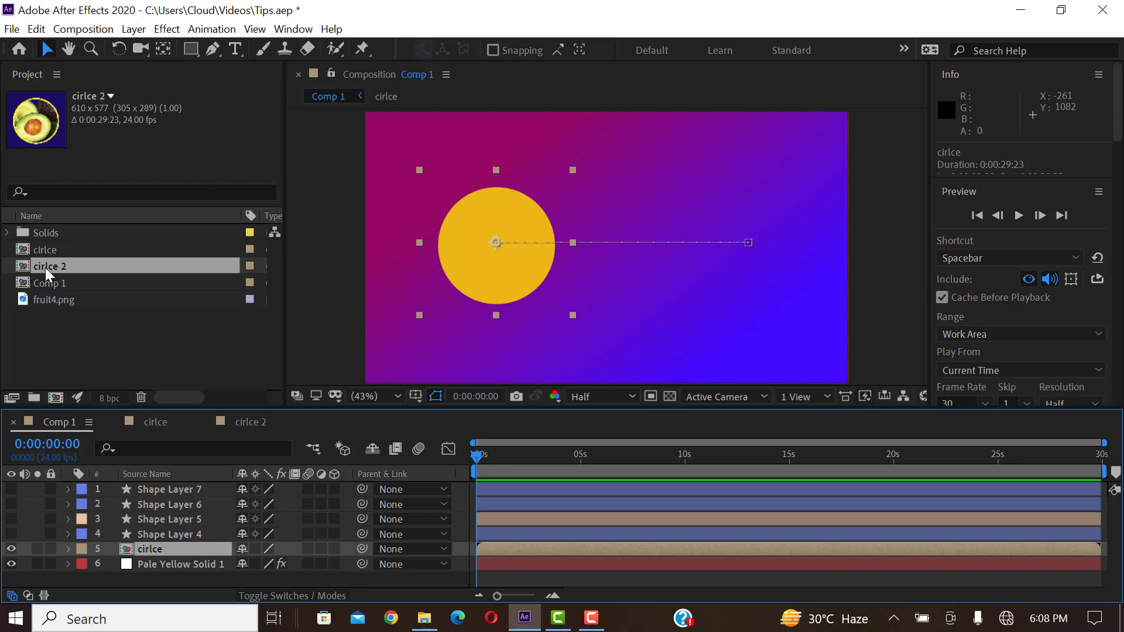
left_click_drag(46, 266, 504, 247)
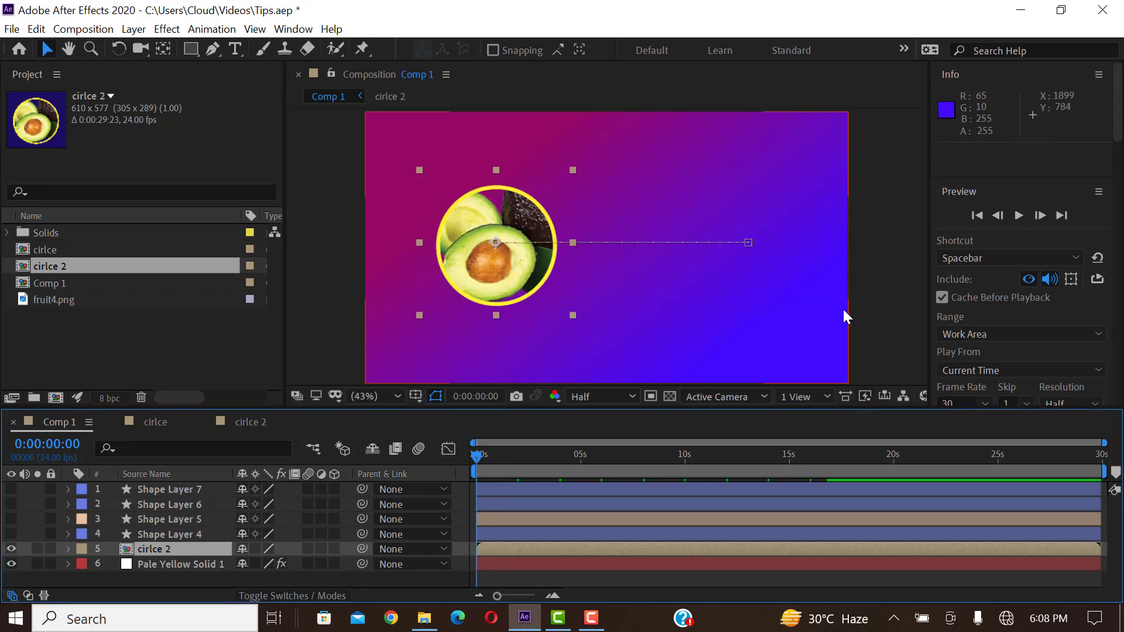
left_click(879, 280)
key("space")
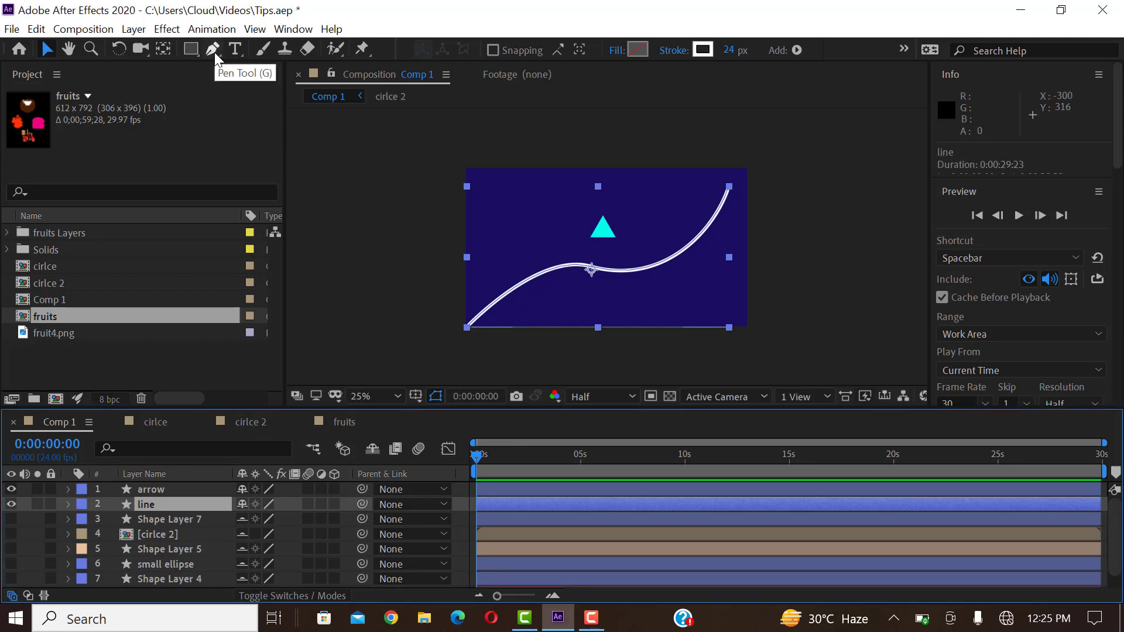
Add a Trim Paths operator to the contents of the line shape layer in Comp 1
left_click(162, 491)
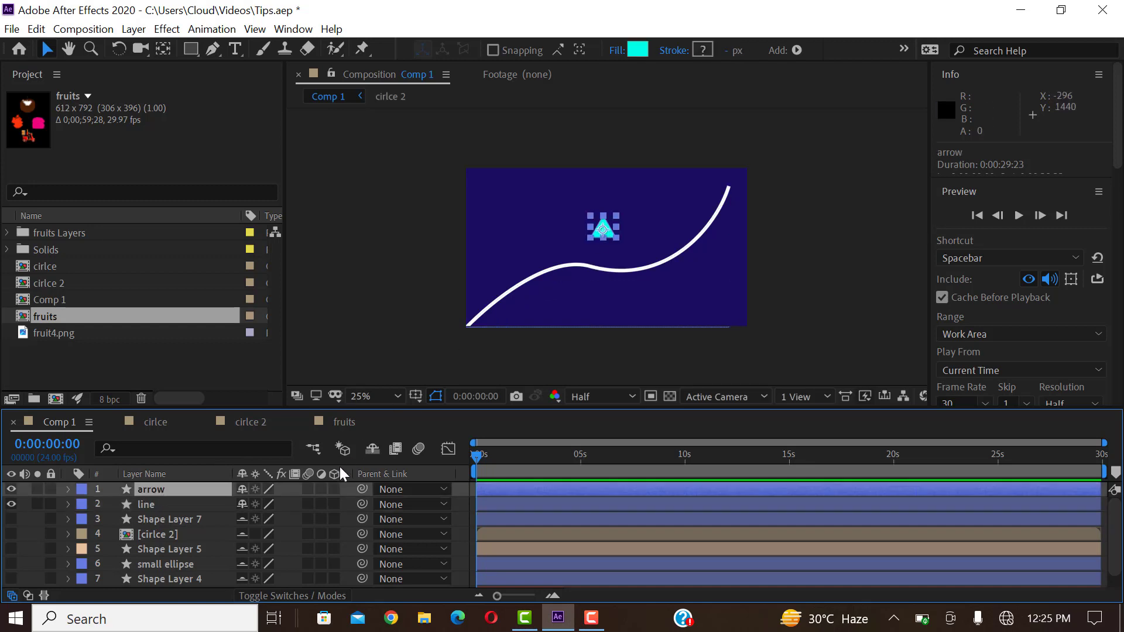
left_click(153, 504)
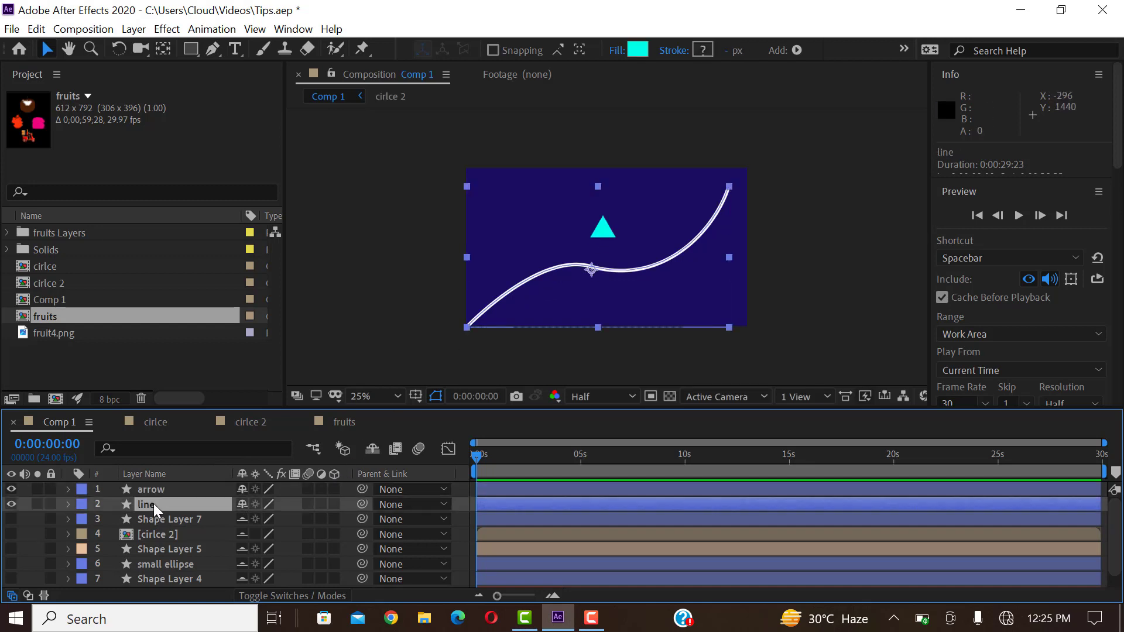
left_click(68, 505)
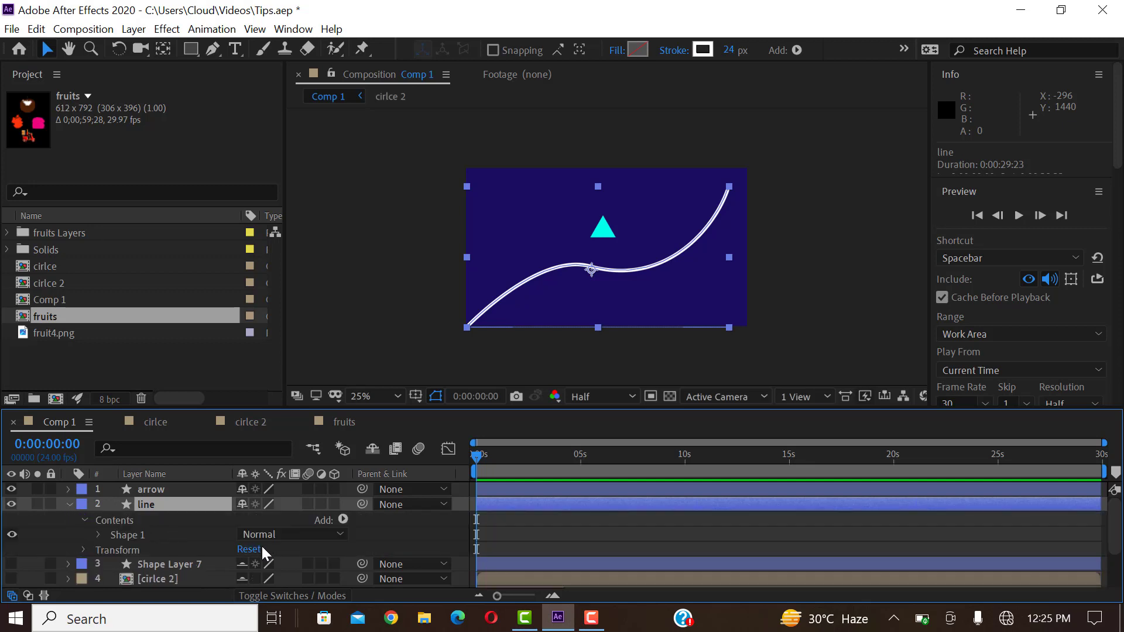
left_click(111, 519)
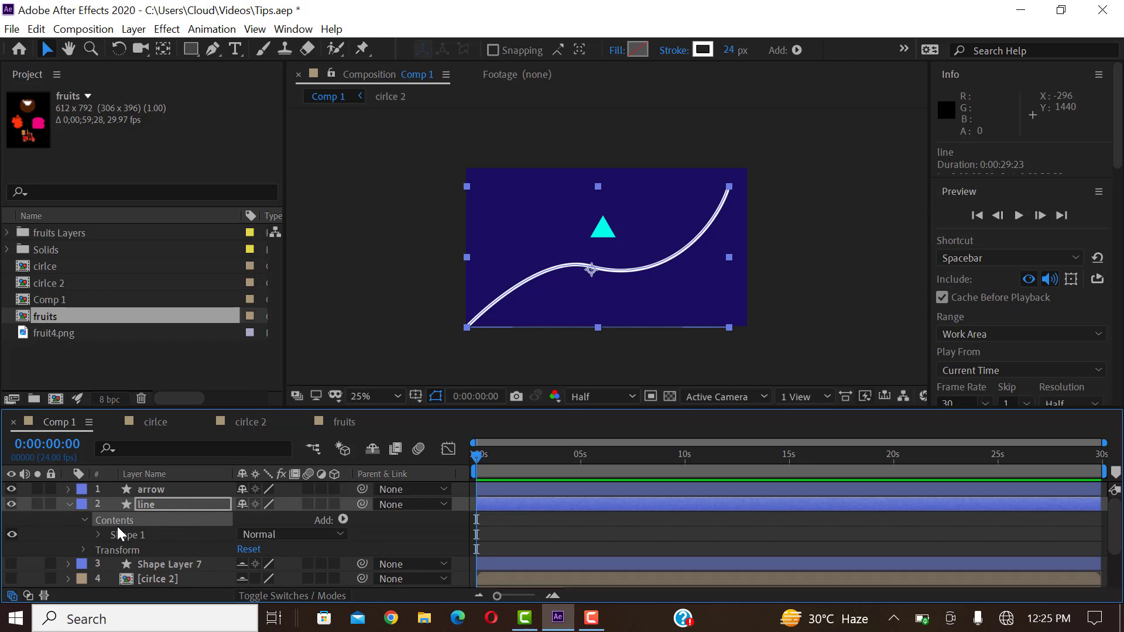
left_click(343, 519)
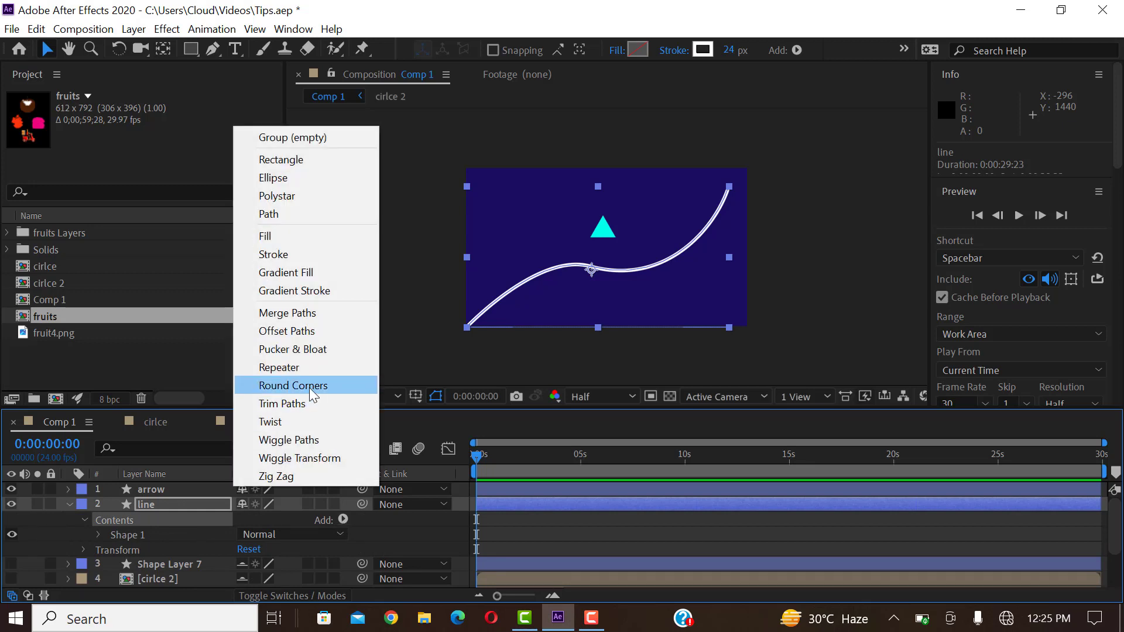
left_click(300, 405)
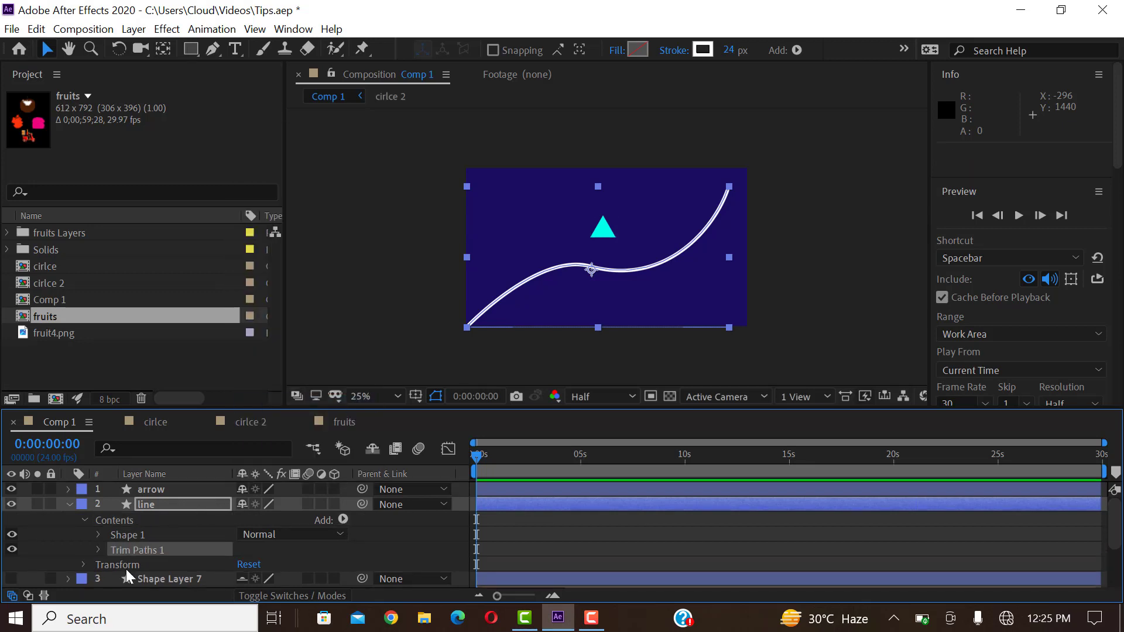
Keyframe the Trim Paths End of the line layer at 100% at 0:00:00:00, and move the current time to 0:00:02:00
left_click(98, 550)
scroll(117, 549, "down", 1)
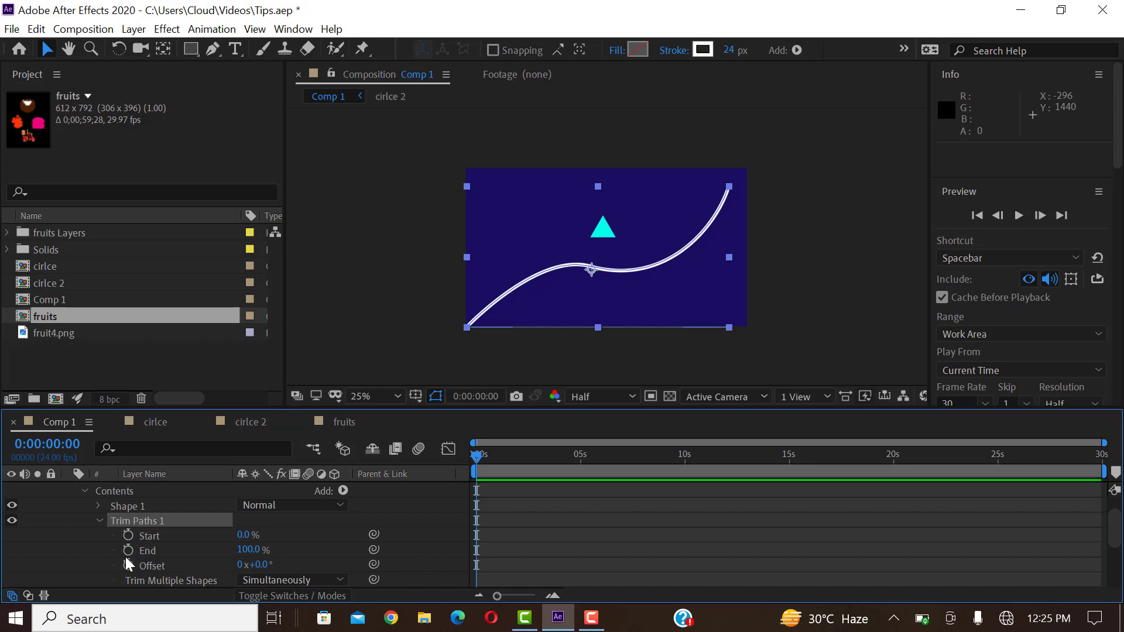
left_click(127, 550)
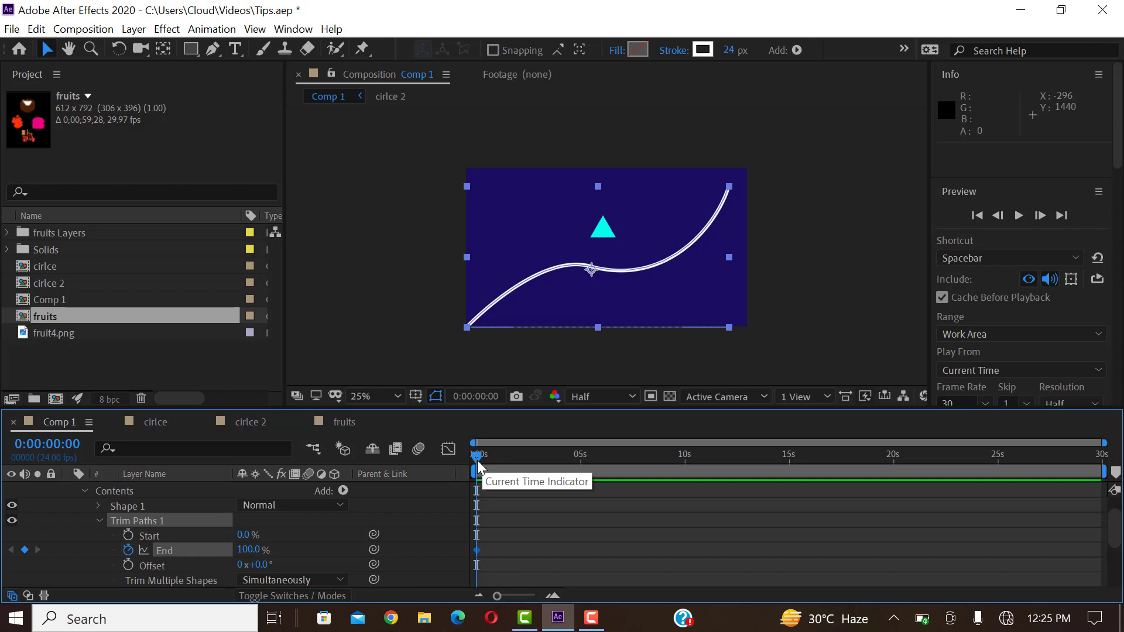
left_click(60, 444)
left_click(60, 443)
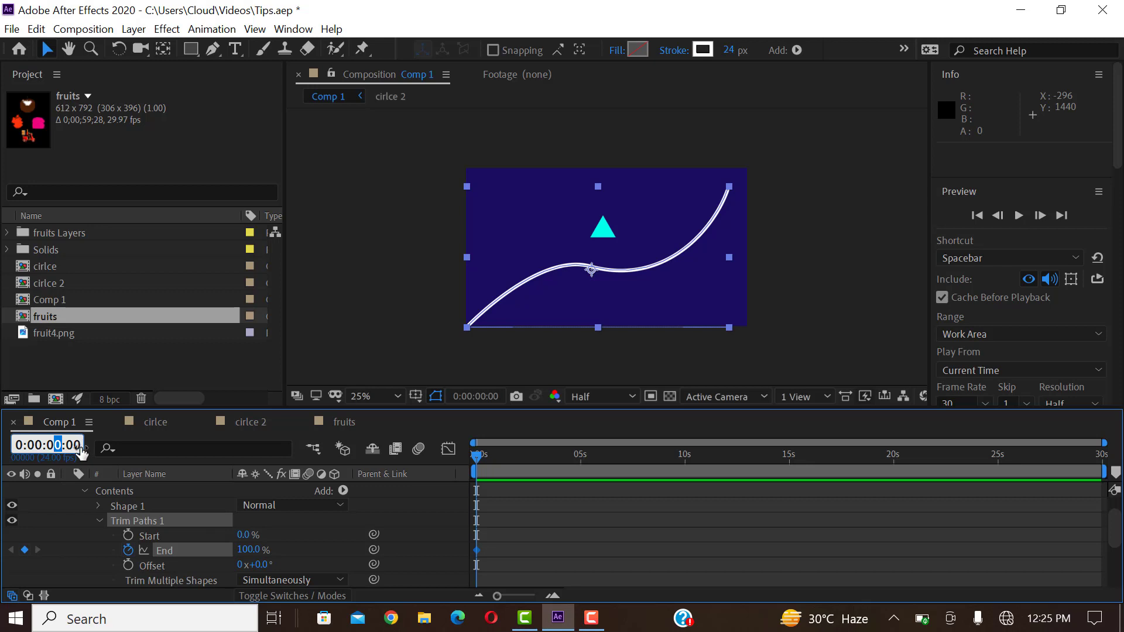
left_click_drag(82, 452, 2, 454)
type("200")
key("Return")
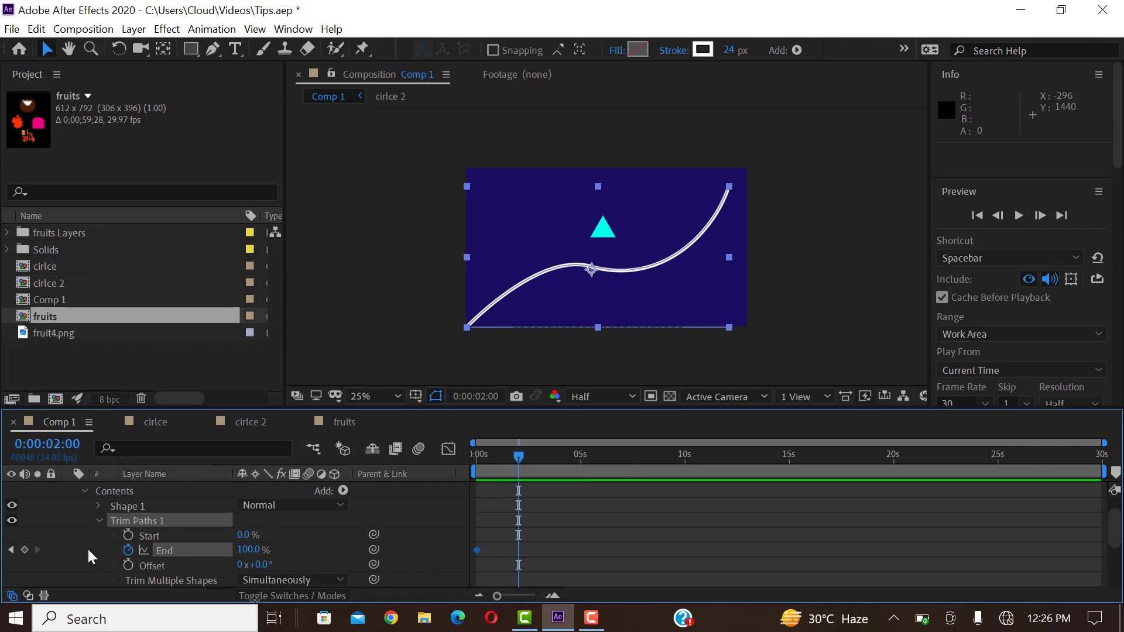
Keyframe the line's Trim Paths End at 100% at 0:00:02:00 and at 0% at 0:00:00:00
left_click(24, 550)
left_click_drag(519, 457, 451, 470)
left_click_drag(244, 550, 146, 550)
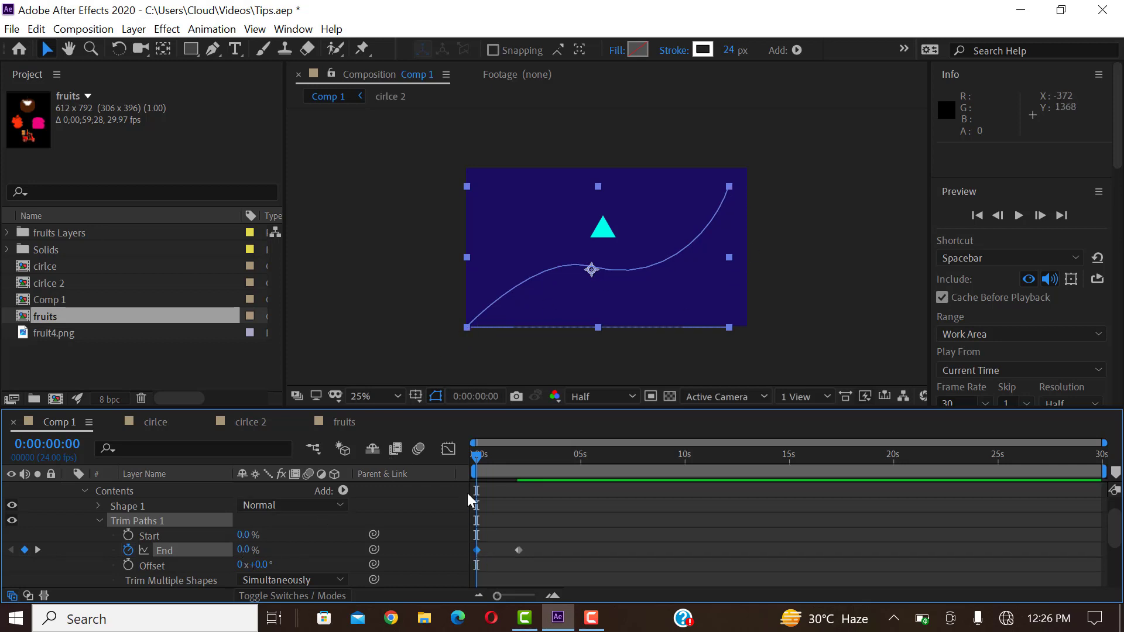
Preview the line drawing on from 0:00:00:00, then collapse Trim Paths 1 and return to the Selection tool
left_click_drag(486, 457, 468, 465)
scroll(527, 443, "up", 1)
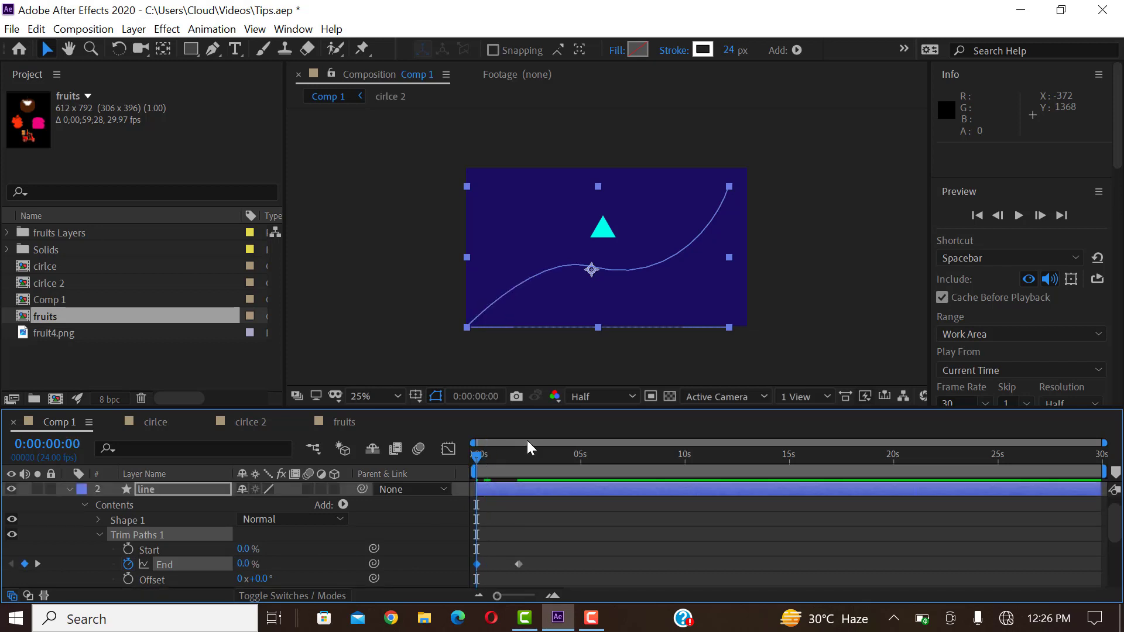
key("c")
key("space")
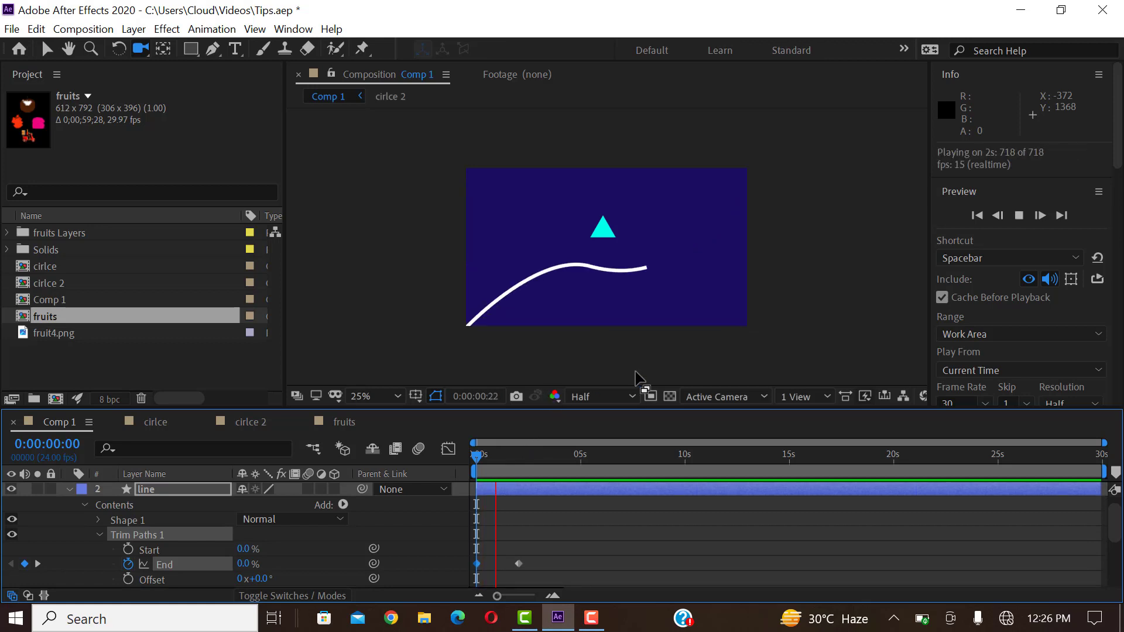
key("space")
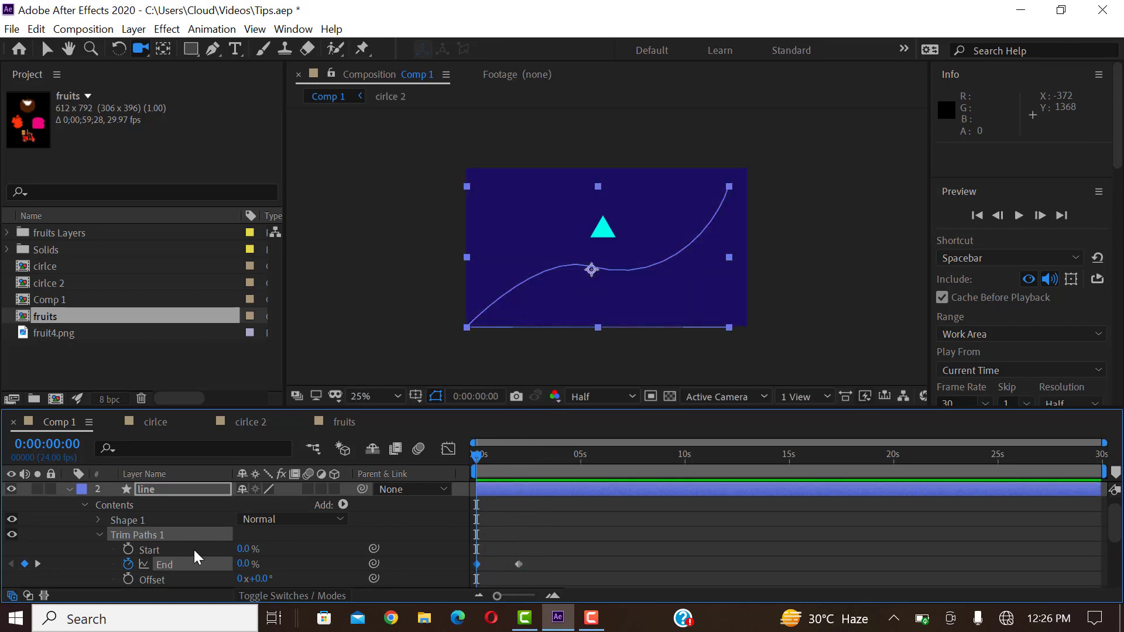
left_click(100, 534)
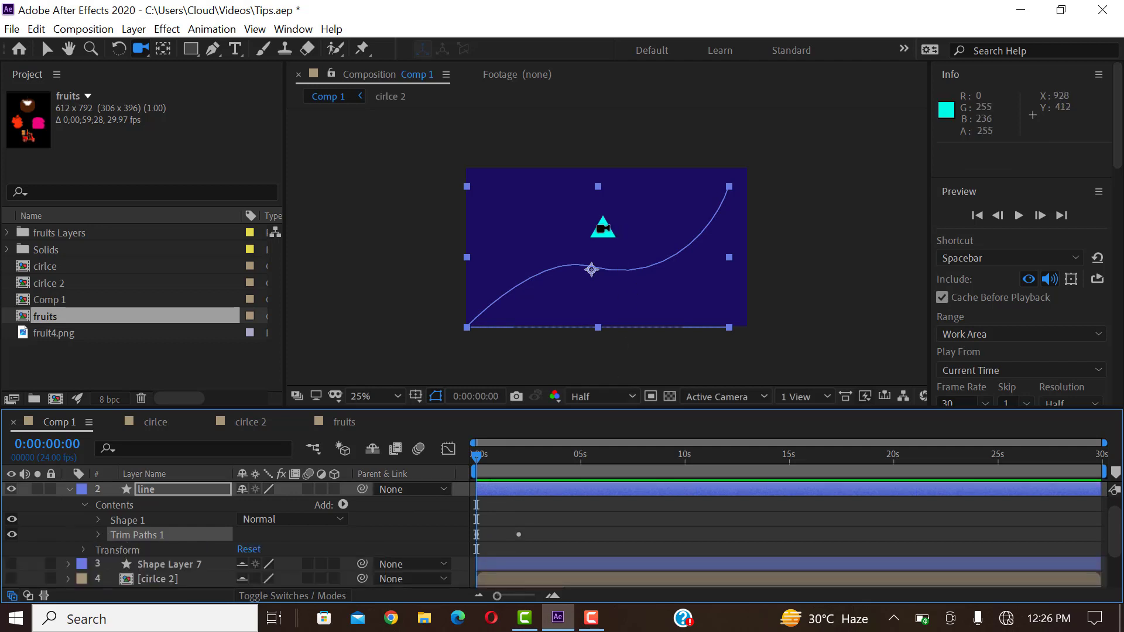
left_click(46, 49)
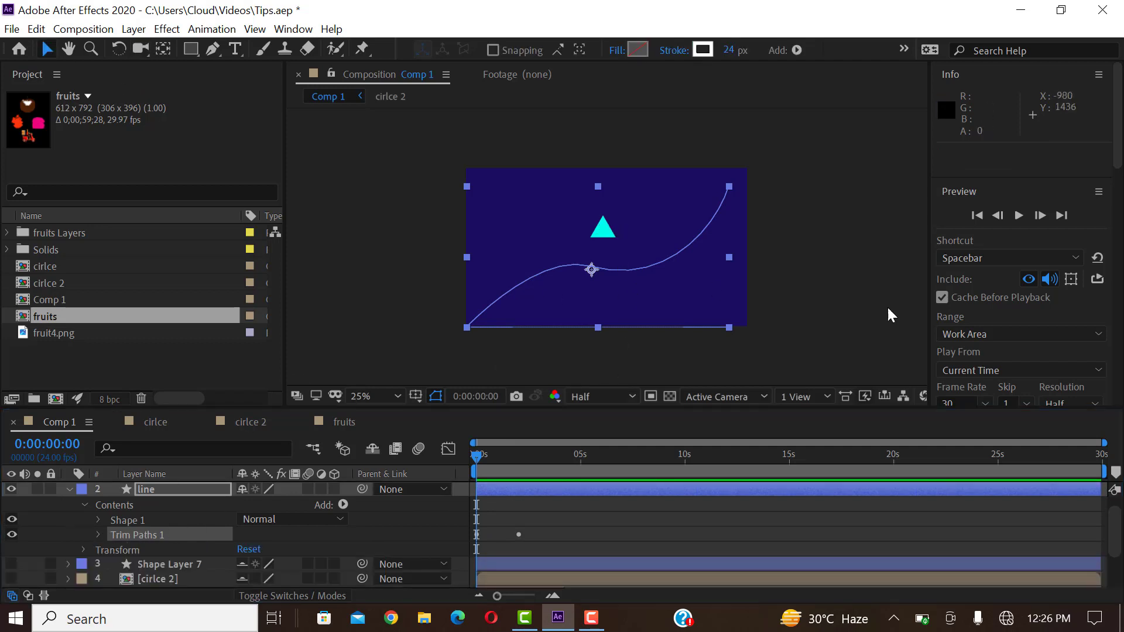
Select and copy the Path property of Path 1 inside Shape 1 of the line layer
left_click_drag(475, 455, 477, 458)
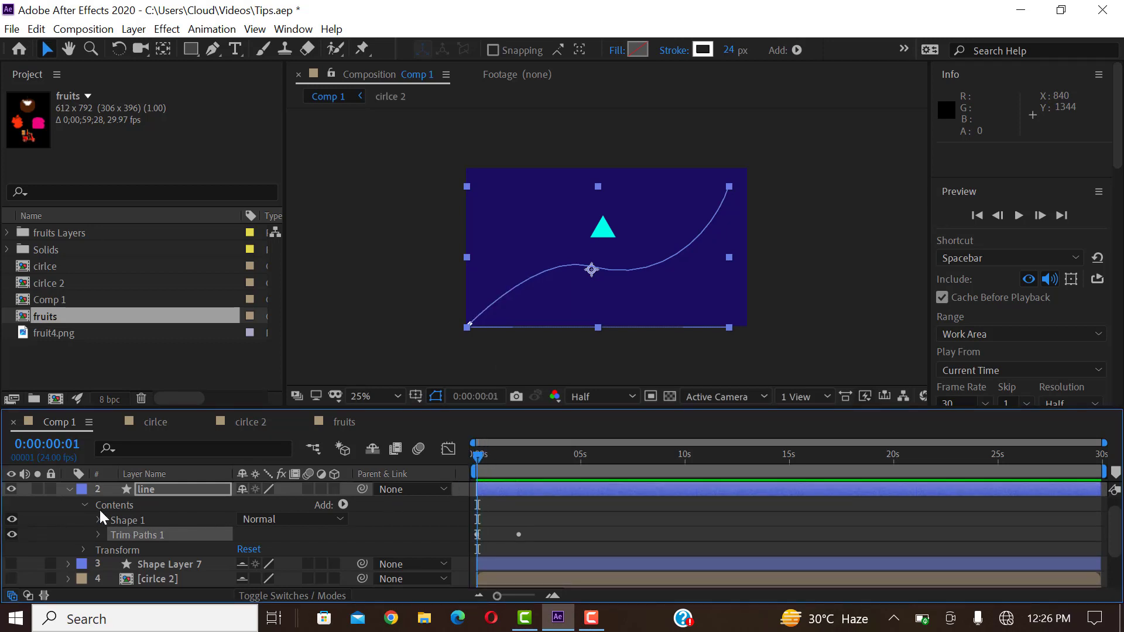
left_click(70, 489)
scroll(138, 501, "up", 1)
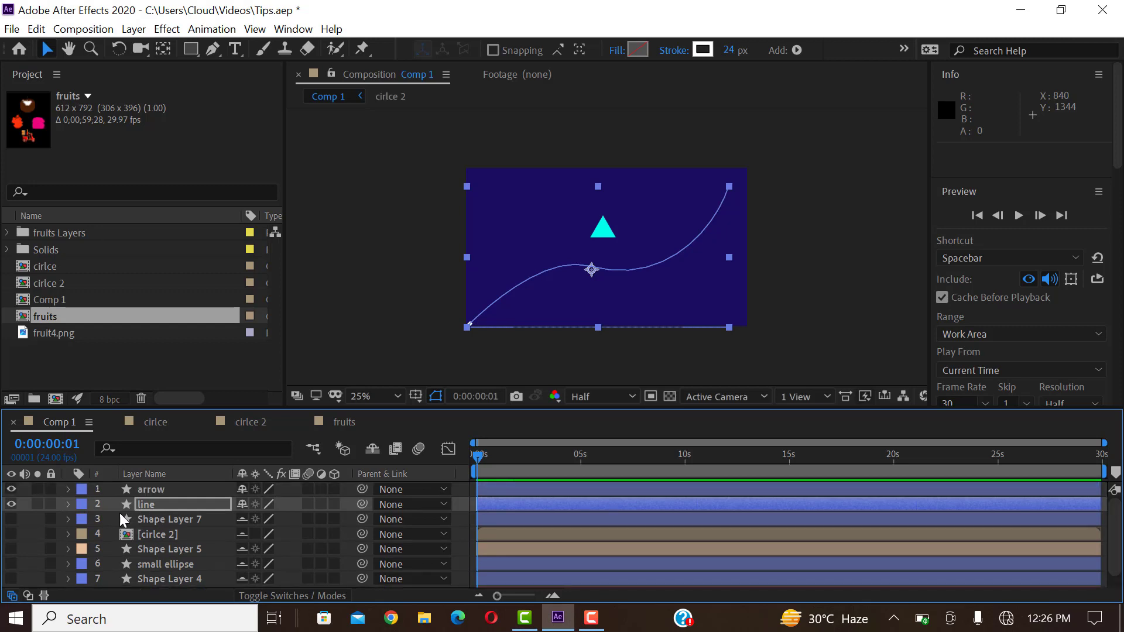
left_click(69, 505)
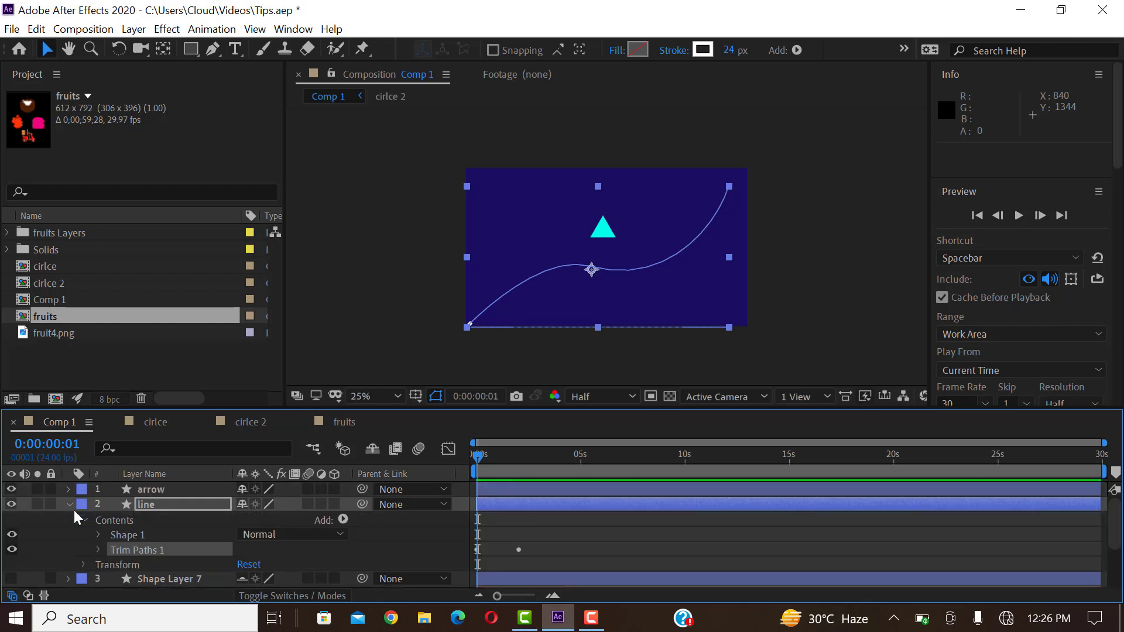
left_click(98, 534)
scroll(96, 532, "down", 1)
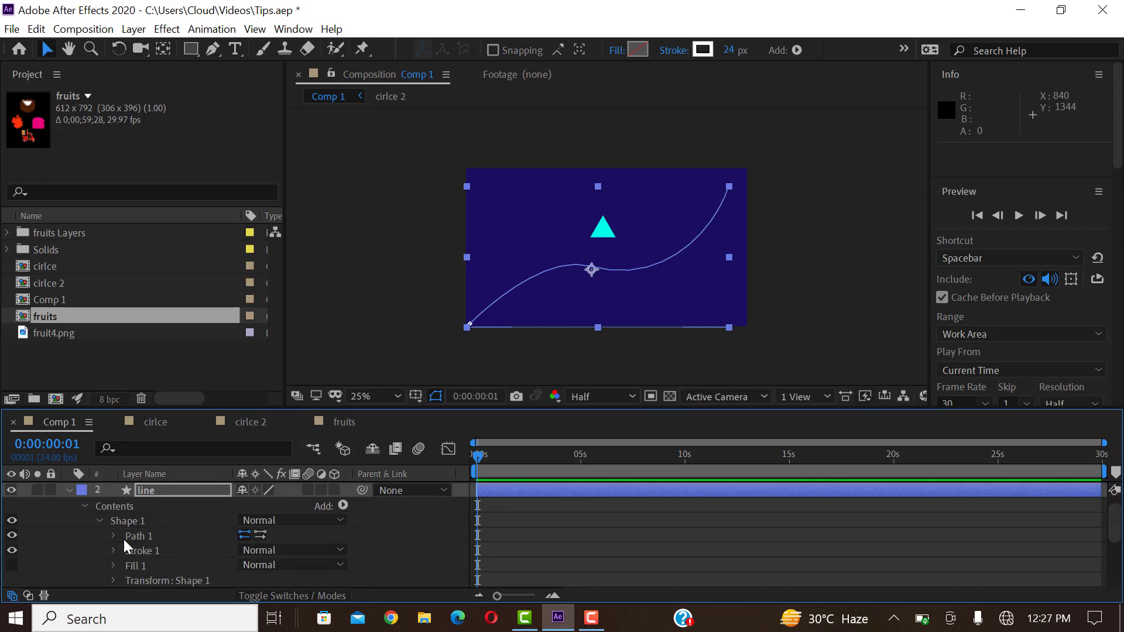
left_click(113, 537)
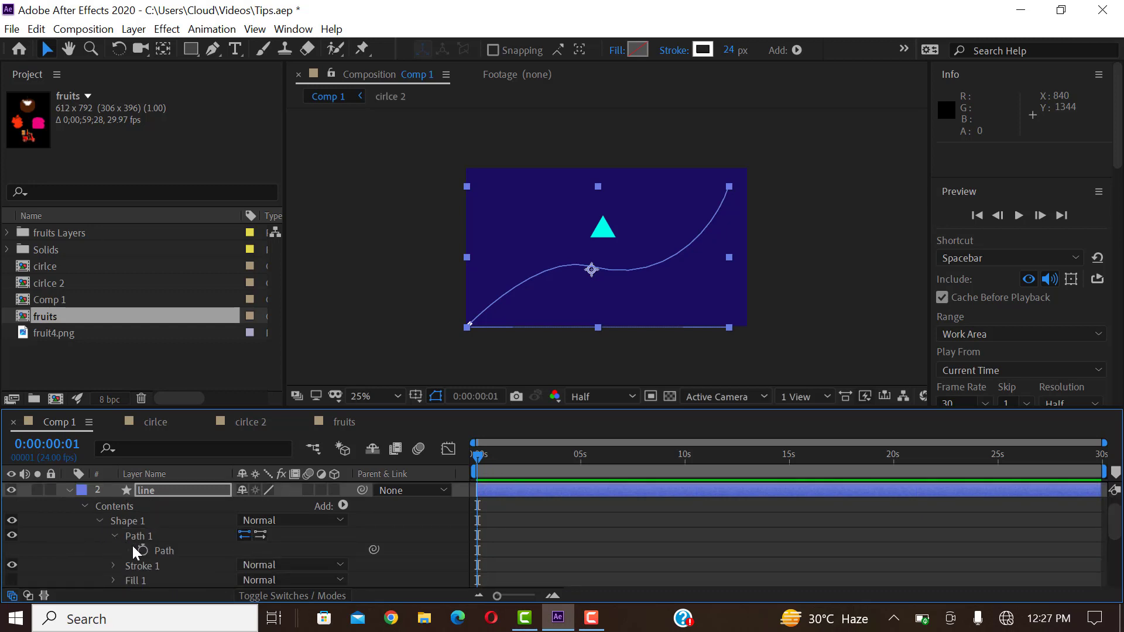
left_click(164, 553)
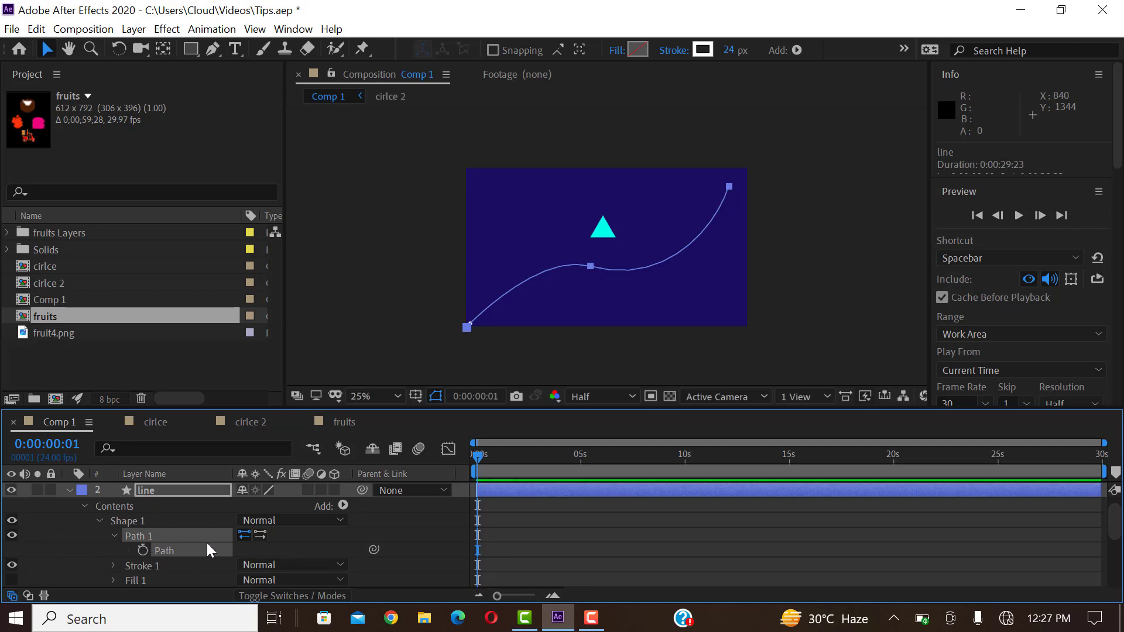
Collapse the line layer's contents and reveal only its keyframed End property
left_click(66, 491)
scroll(132, 514, "up", 1)
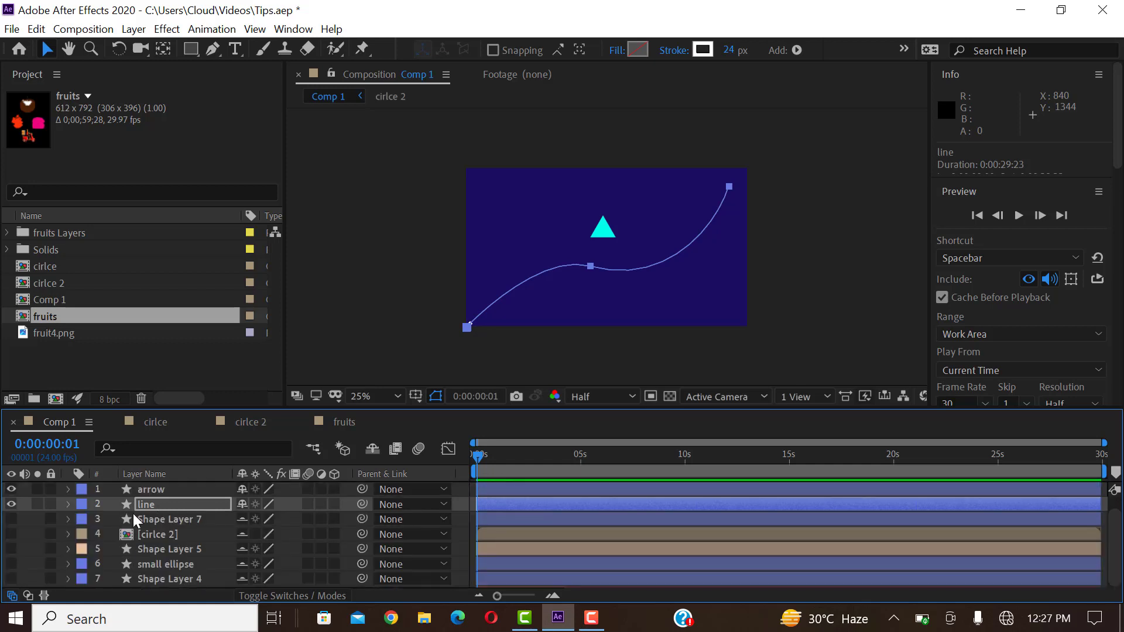
left_click(157, 488)
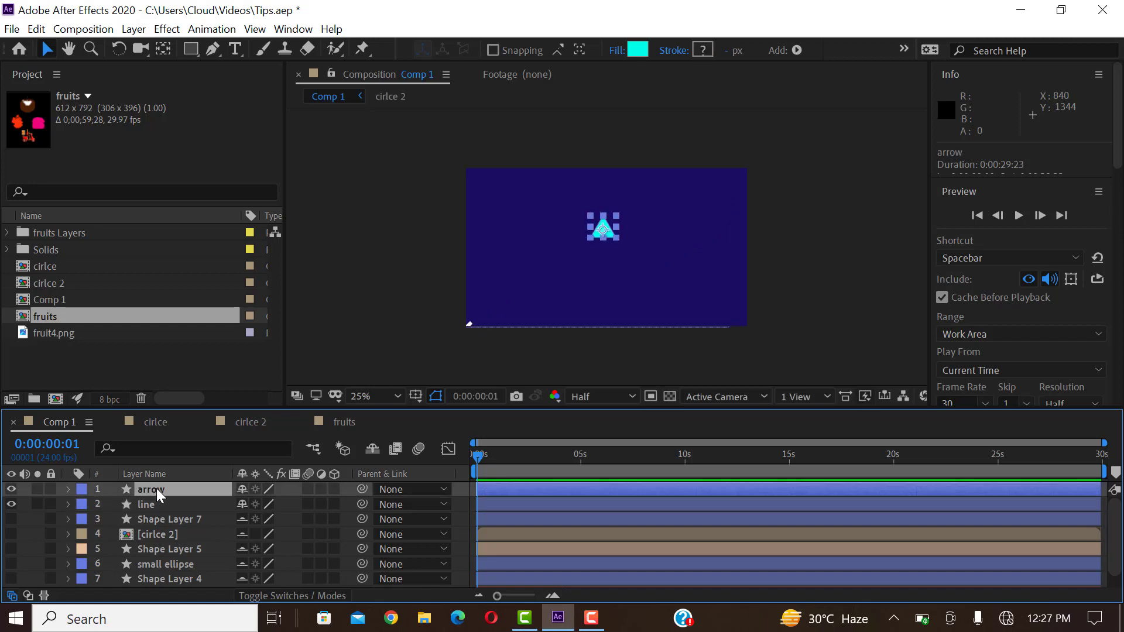
left_click(141, 507)
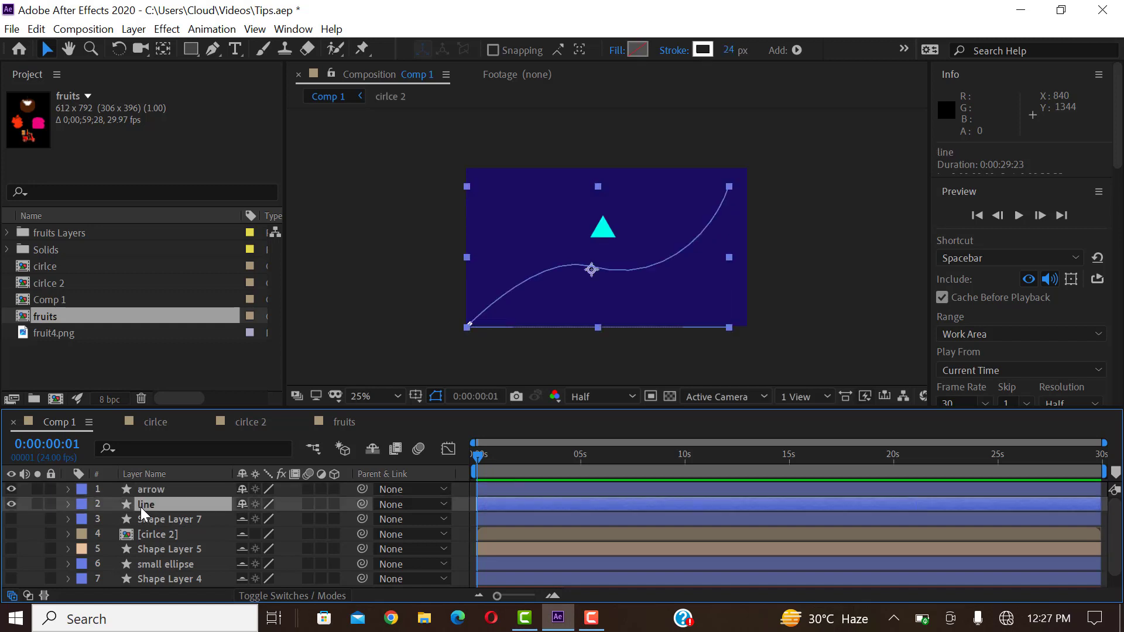
key("u")
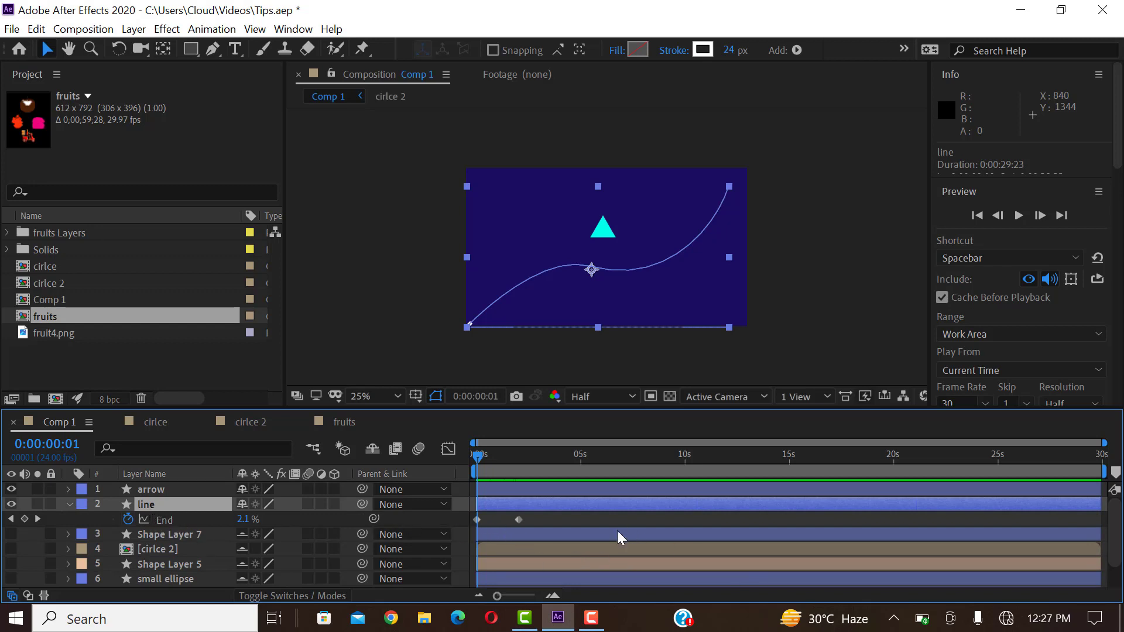
Paste the copied path into the arrow layer's Position as keyframes starting at 0:00:00:00
left_click(153, 490)
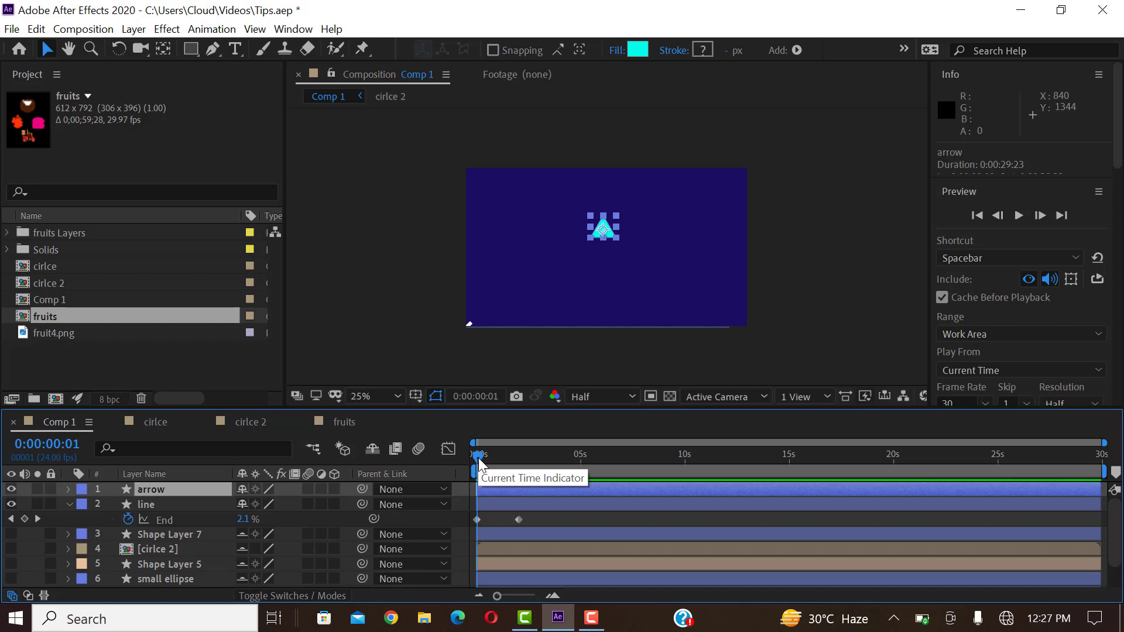
left_click_drag(478, 459, 474, 464)
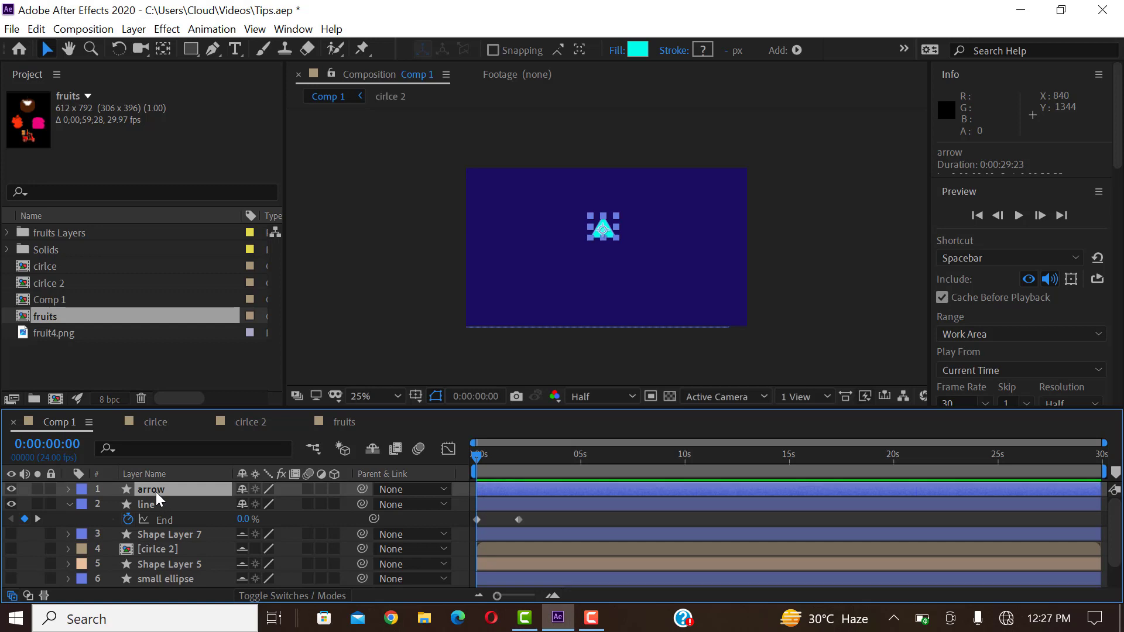
key("p")
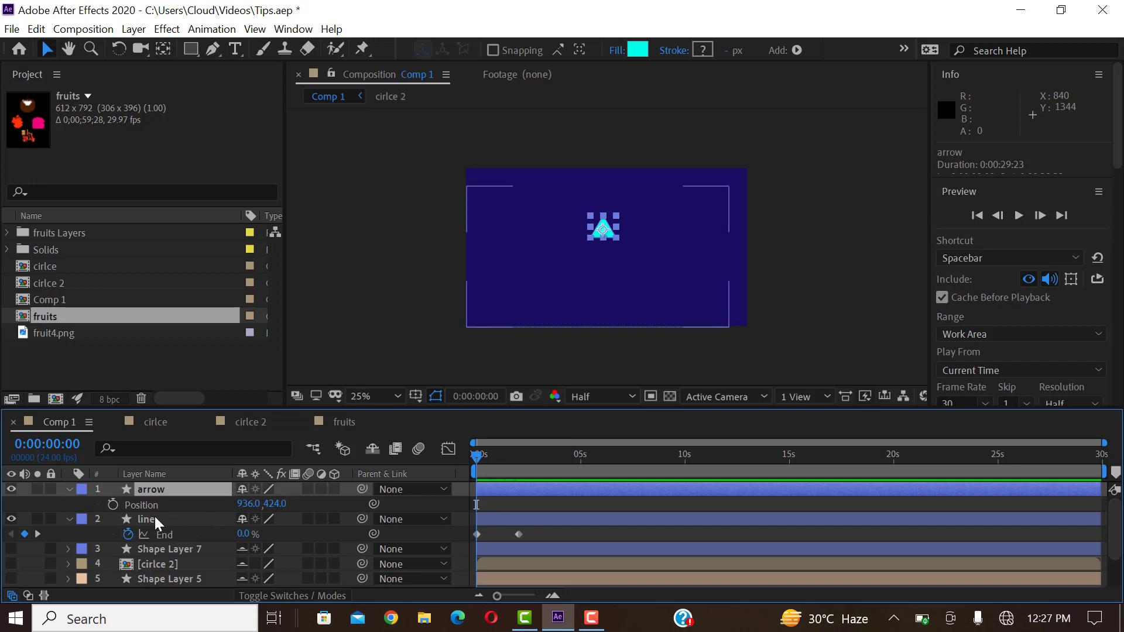
left_click(147, 507)
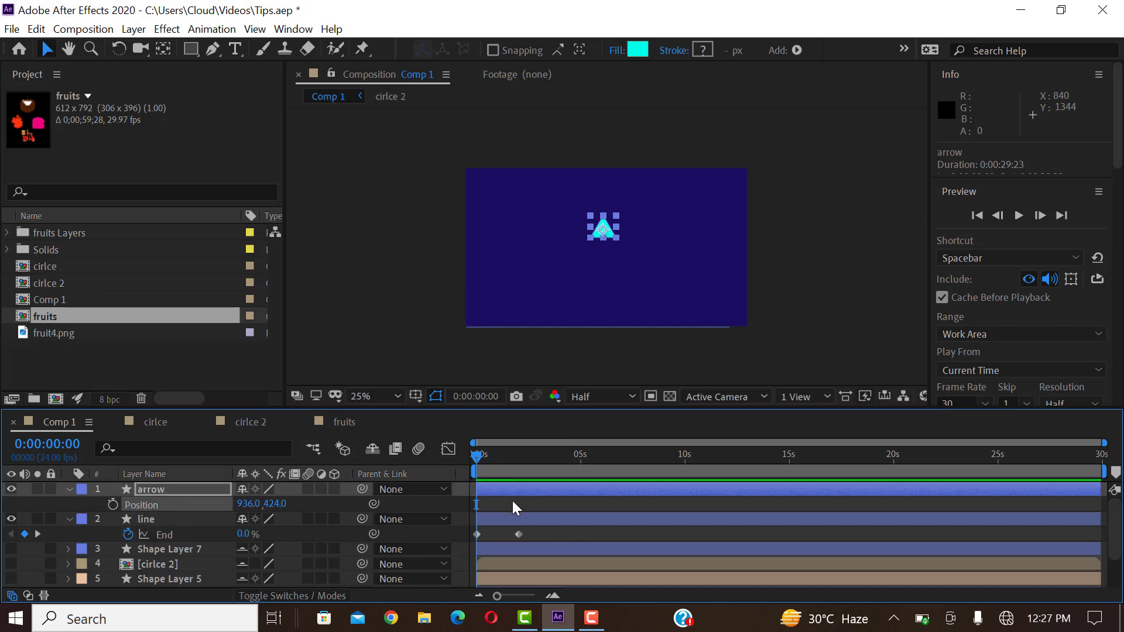
key("ctrl+v")
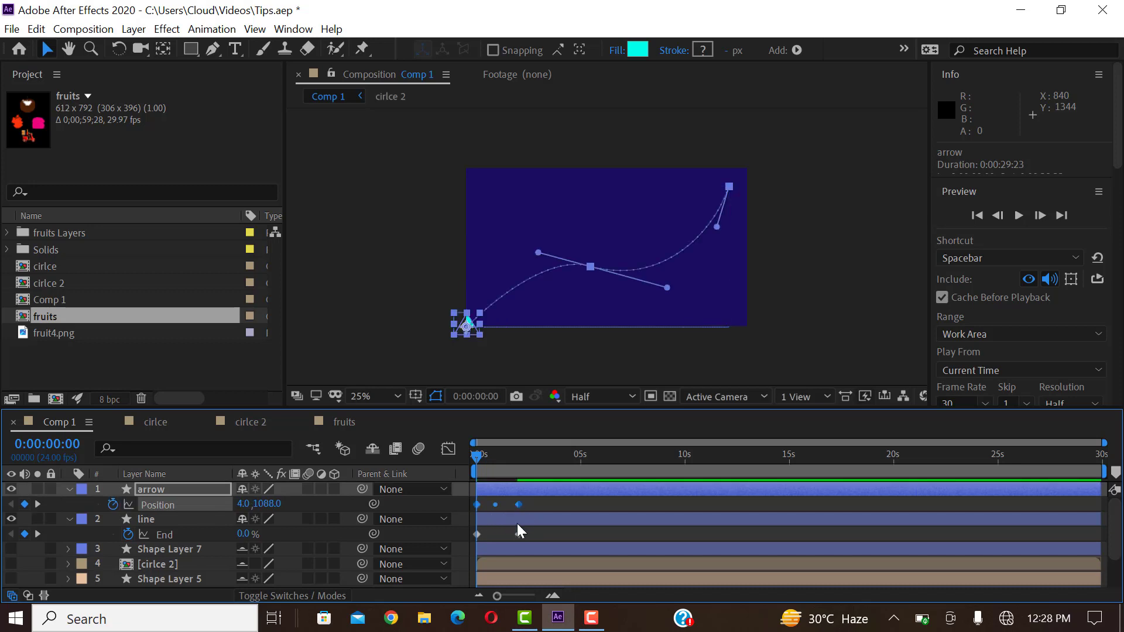
Preview the arrow travelling along the line from 0:00:00:00 and examine its orientation at 0:00:00:11
left_click_drag(475, 461, 539, 468)
key("Home")
key("space")
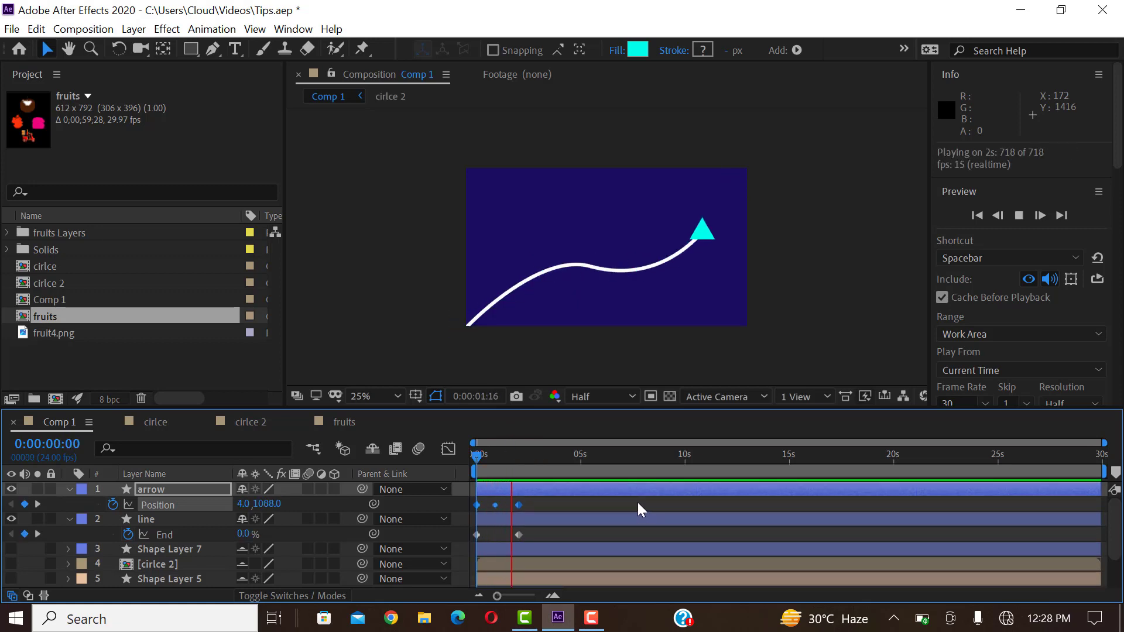
mouse_move(476, 454)
left_mouse_down()
mouse_move(486, 466)
mouse_move(486, 455)
left_mouse_up()
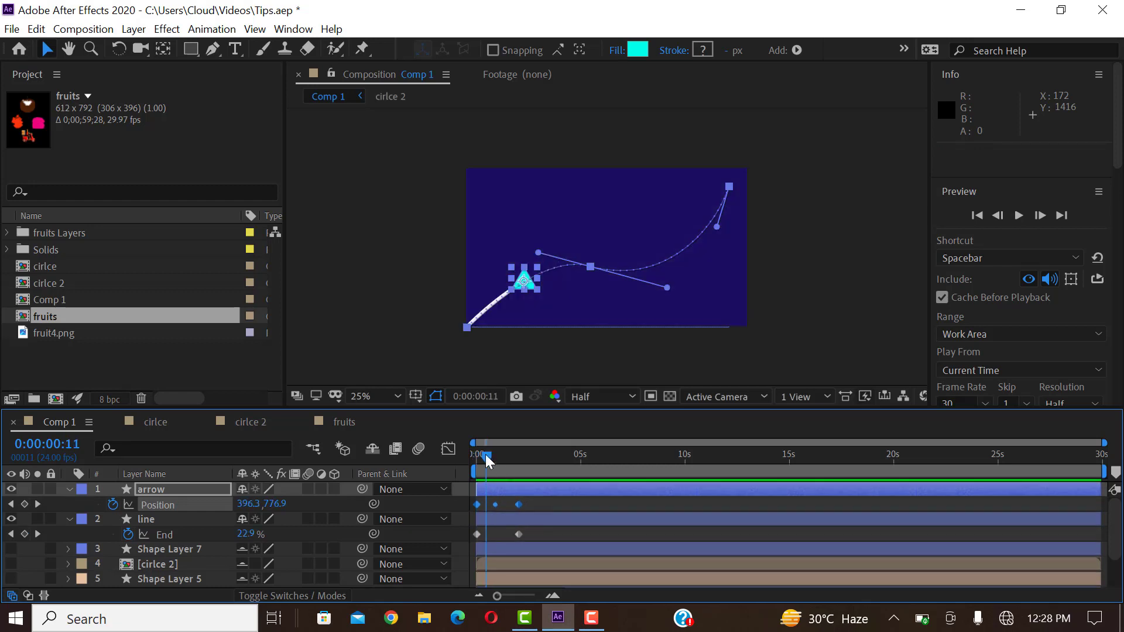
left_click(759, 267)
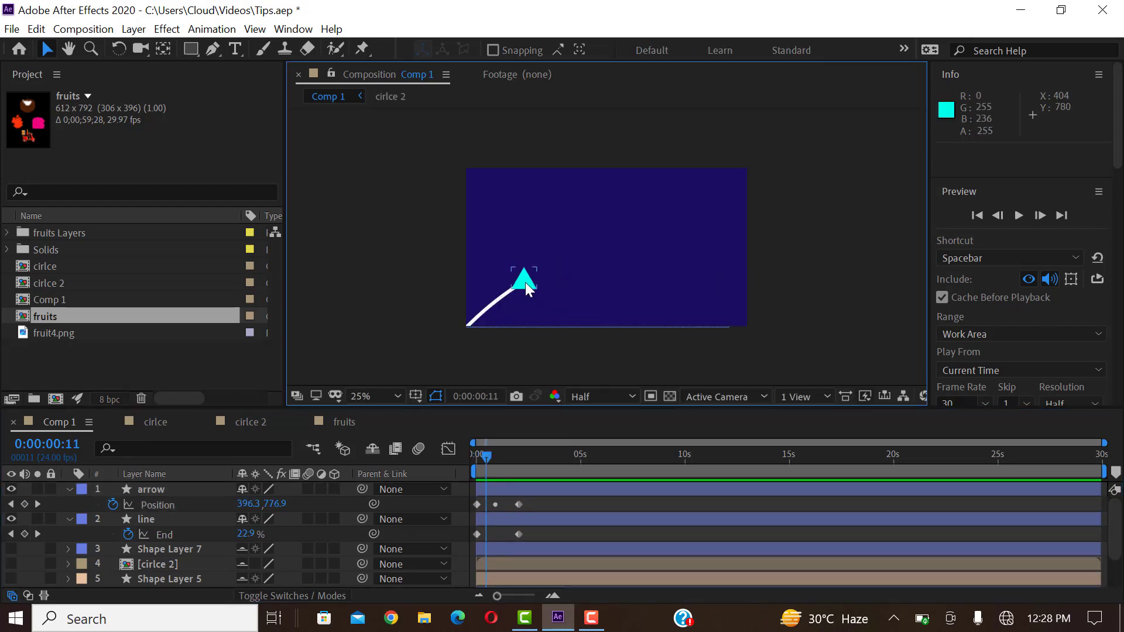
left_click(475, 457)
key("space")
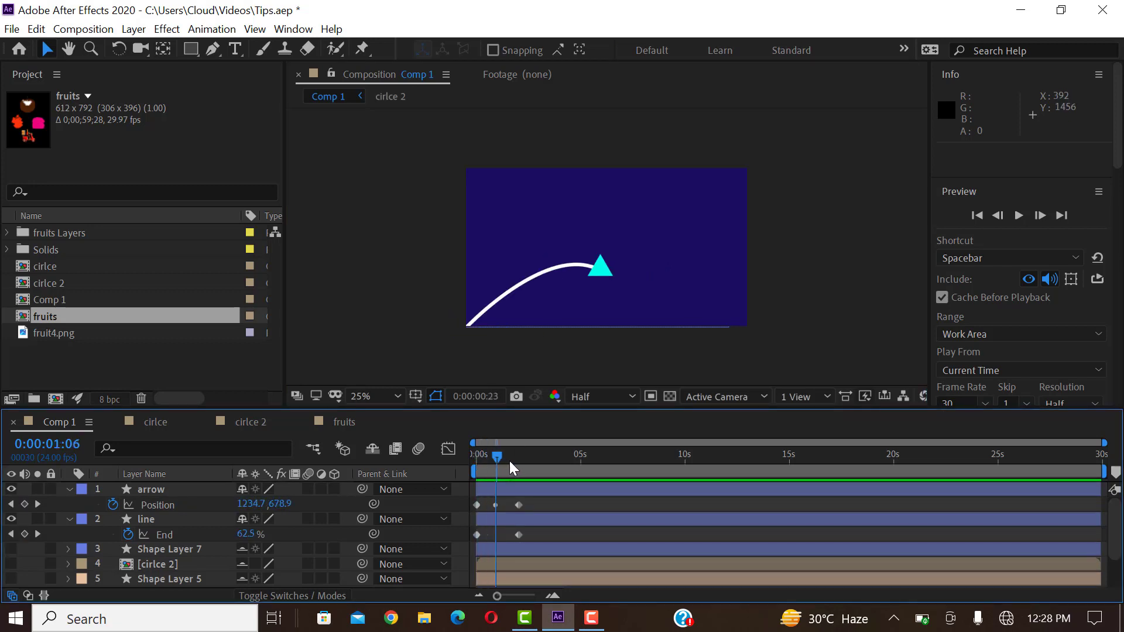
key("space")
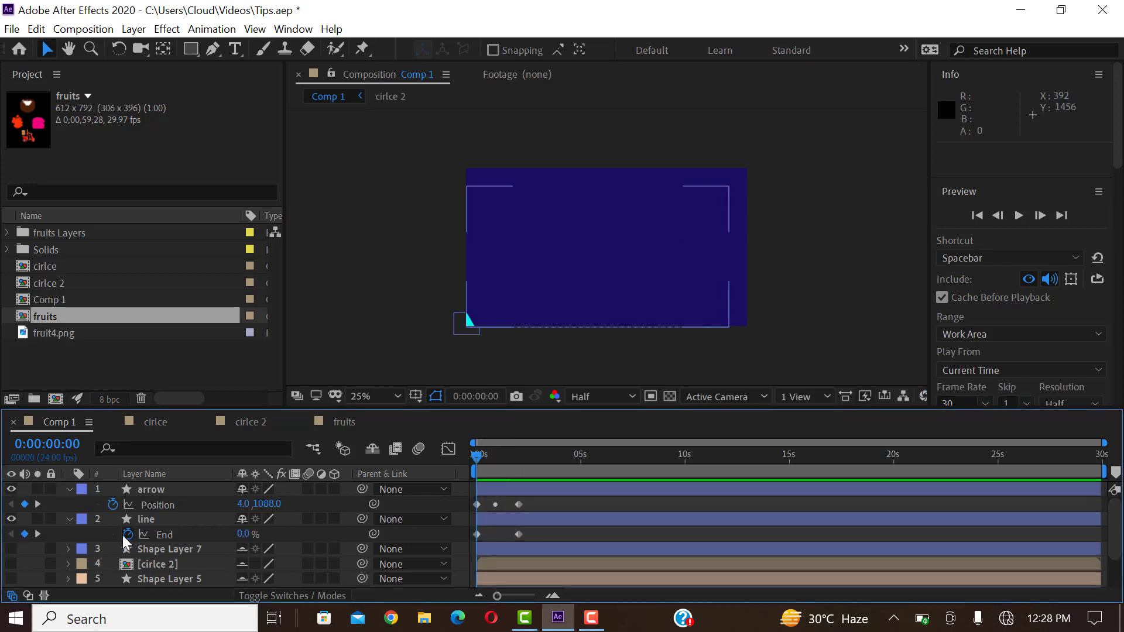
Set the arrow layer's Auto-Orientation to Orient Along Path
left_click(146, 489)
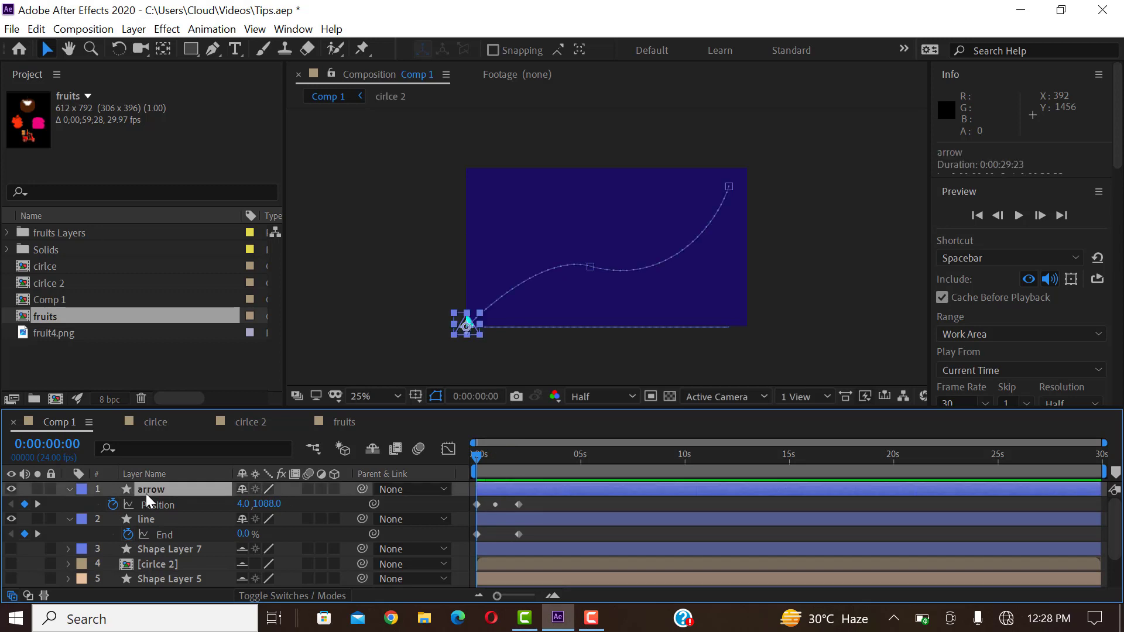
left_click(69, 488)
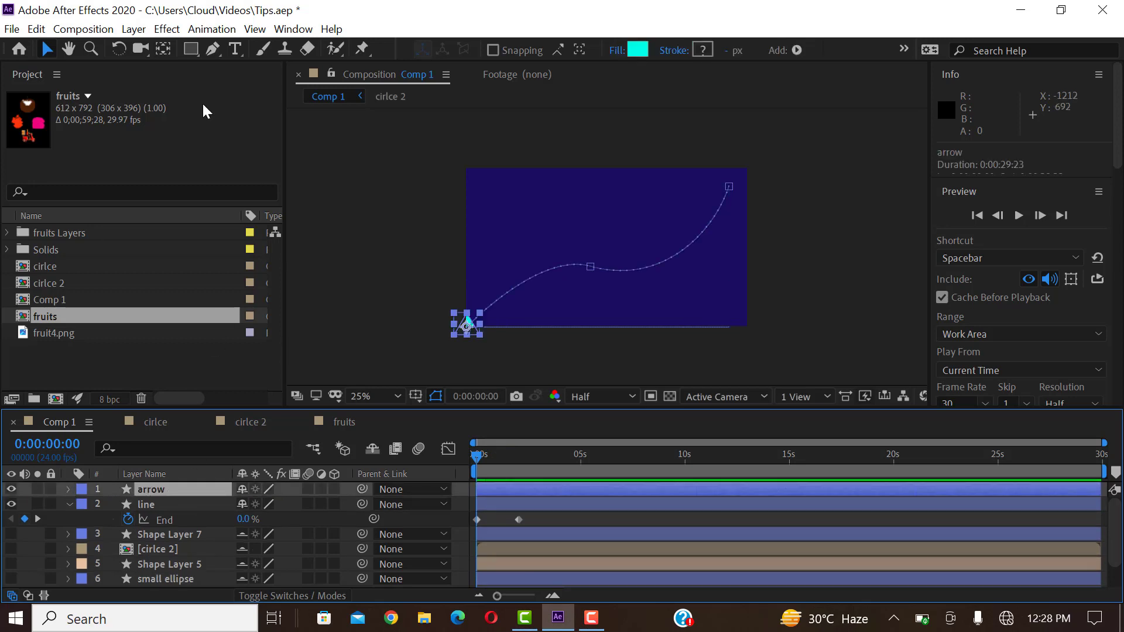
right_click(177, 491)
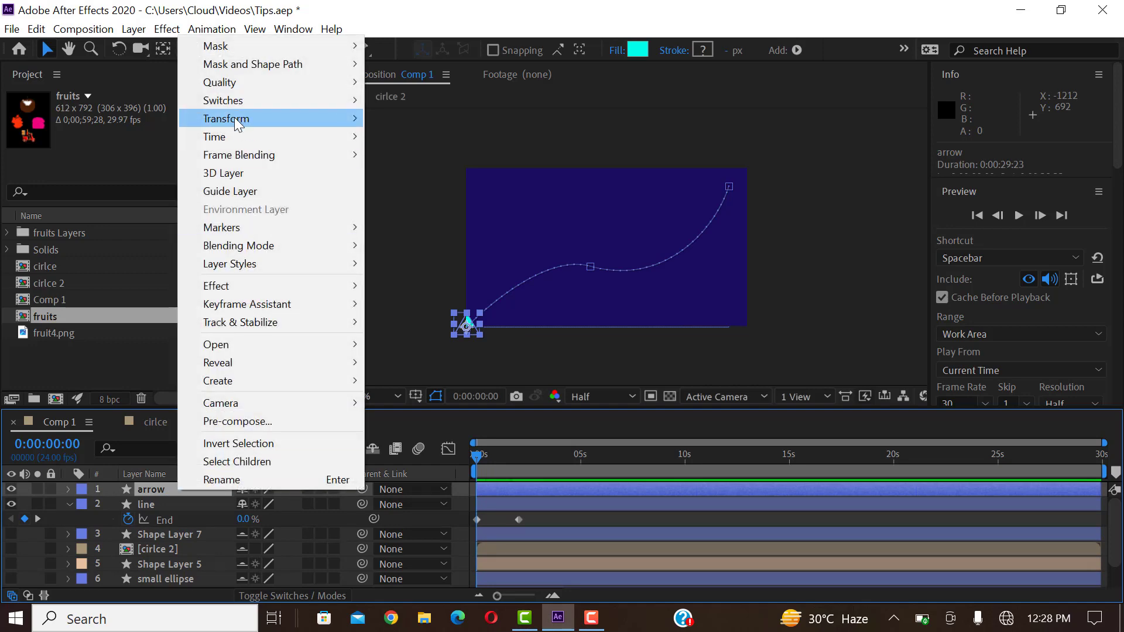
mouse_move(234, 118)
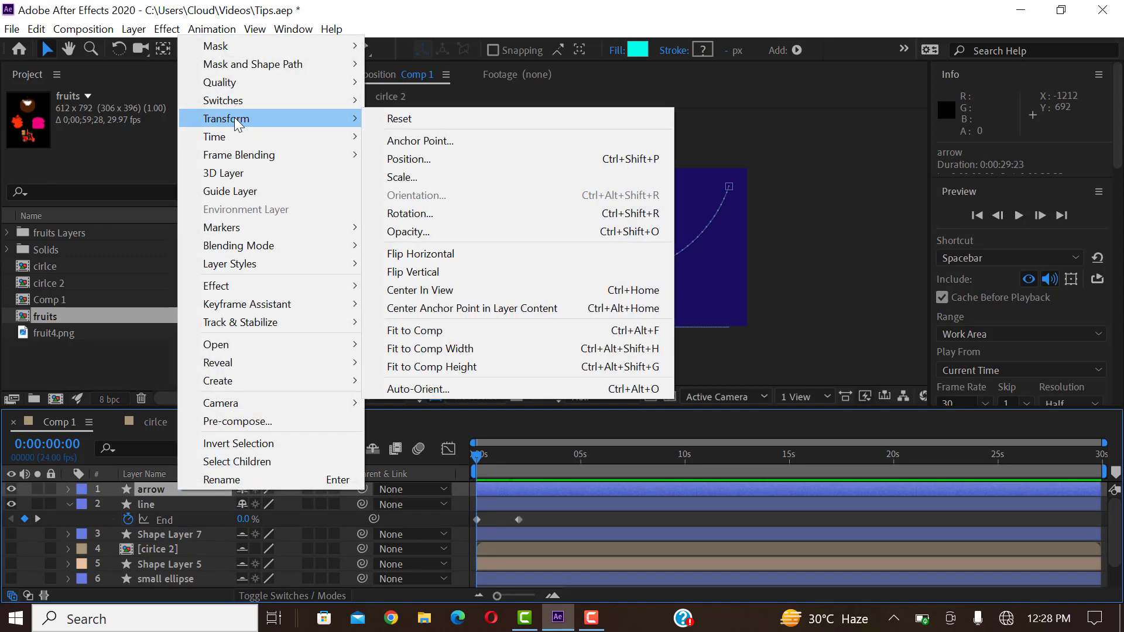
left_click(424, 388)
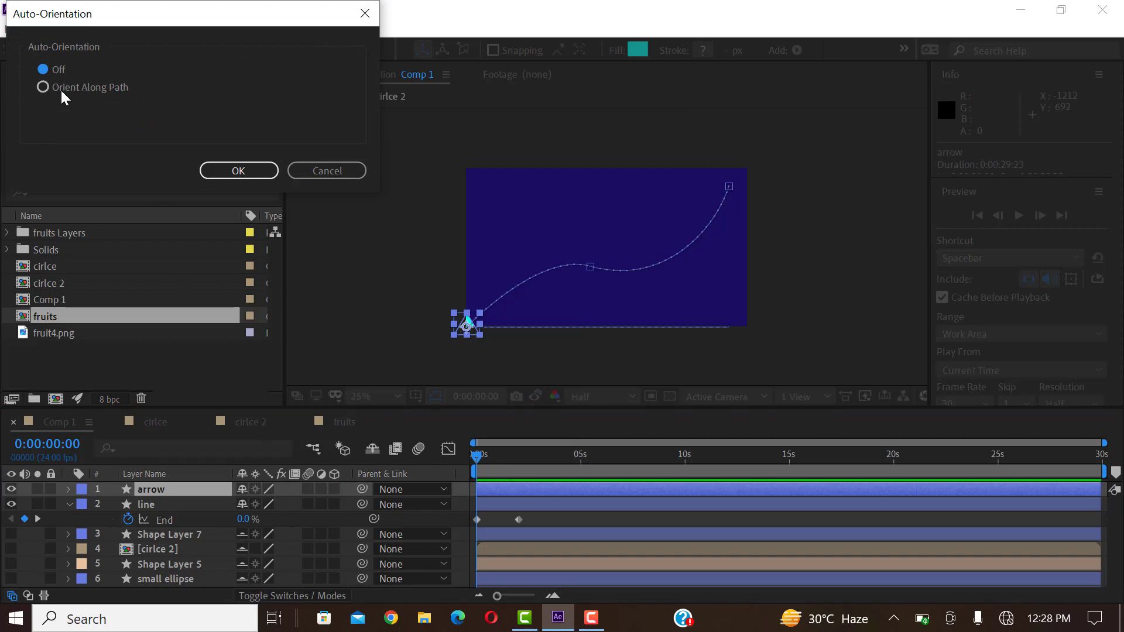
left_click(237, 171)
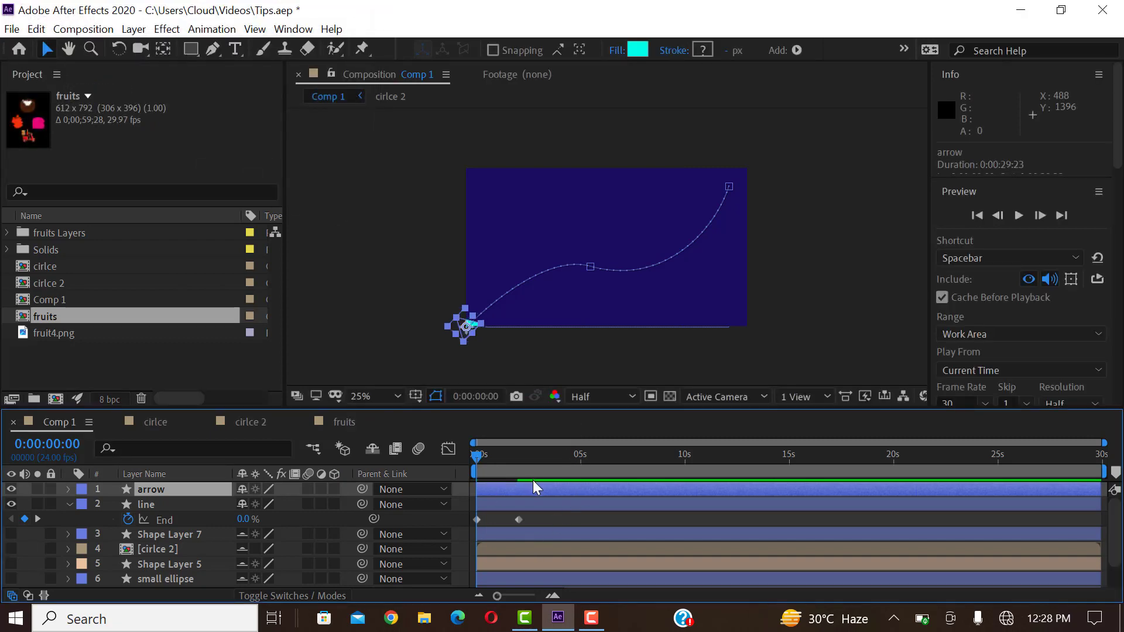
Preview the auto-oriented arrow, examine how it meets the line's end at 0:00:02:08, and select the arrow layer
key("space")
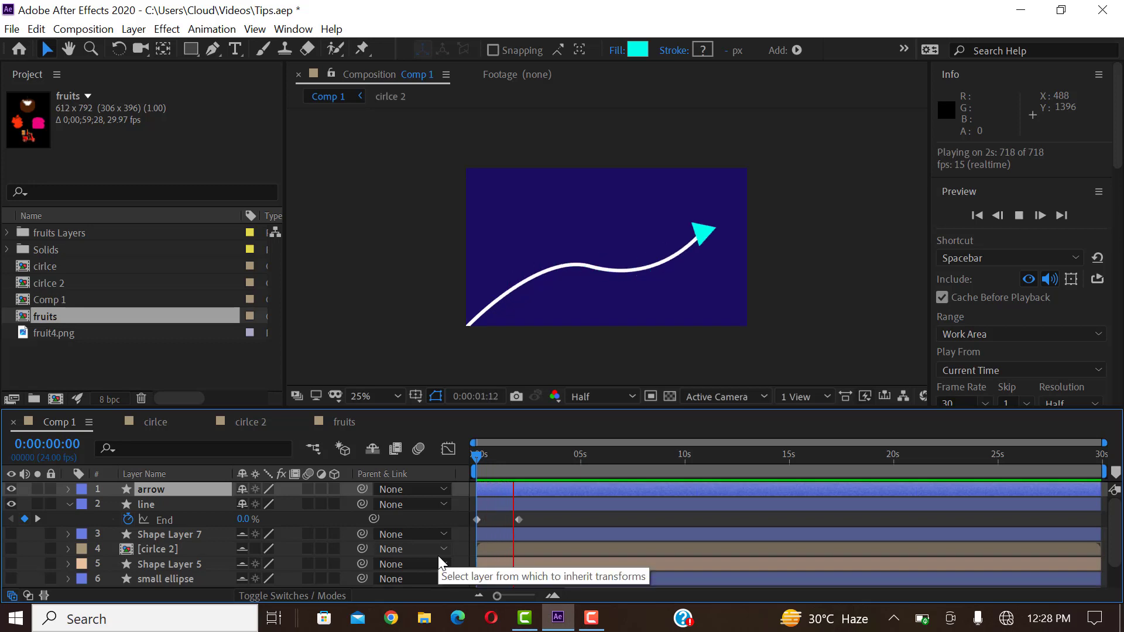
left_click(474, 456)
left_click_drag(487, 458, 529, 452)
left_click(774, 234)
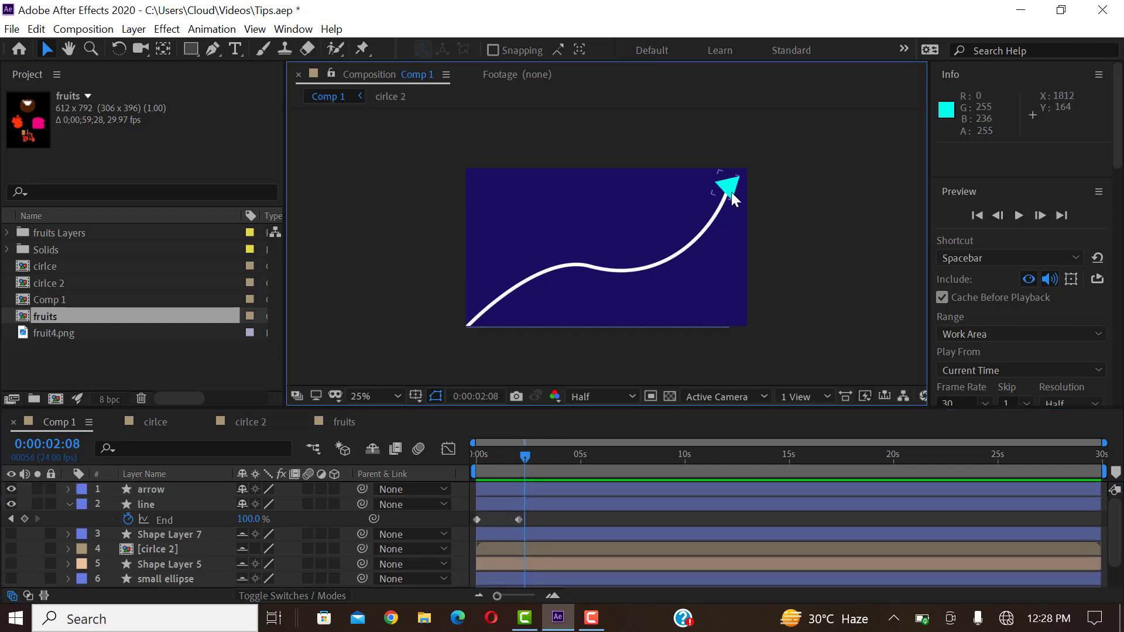
left_click(150, 489)
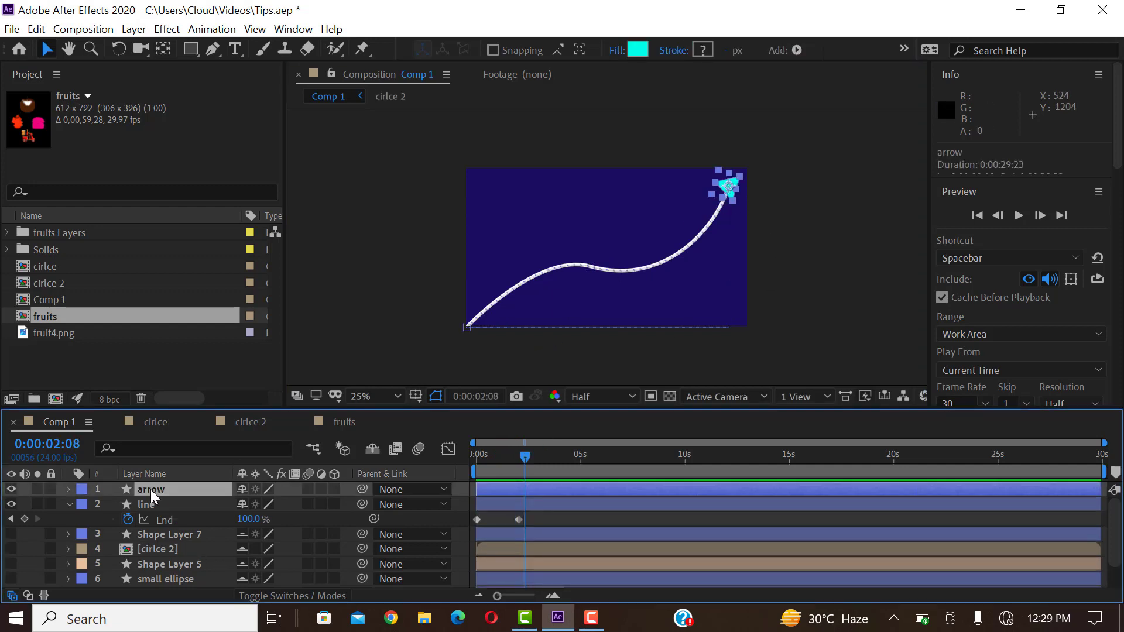
Set the arrow layer's Rotation to -17° and preview its travel along the line from 0:00:00:00
key("r")
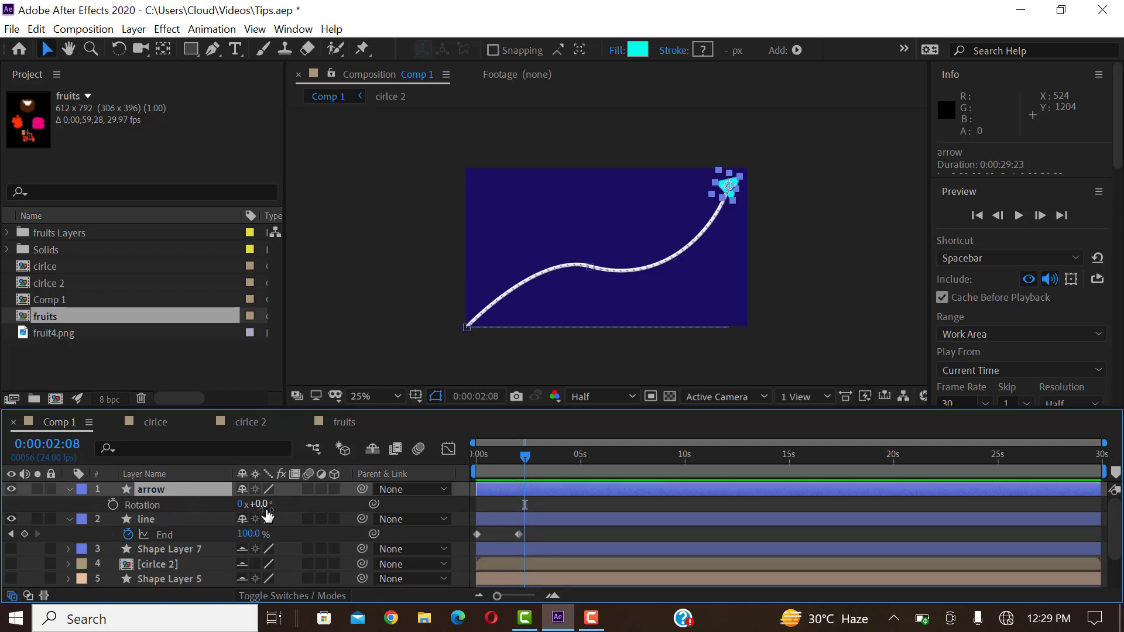
left_click_drag(259, 503, 248, 503)
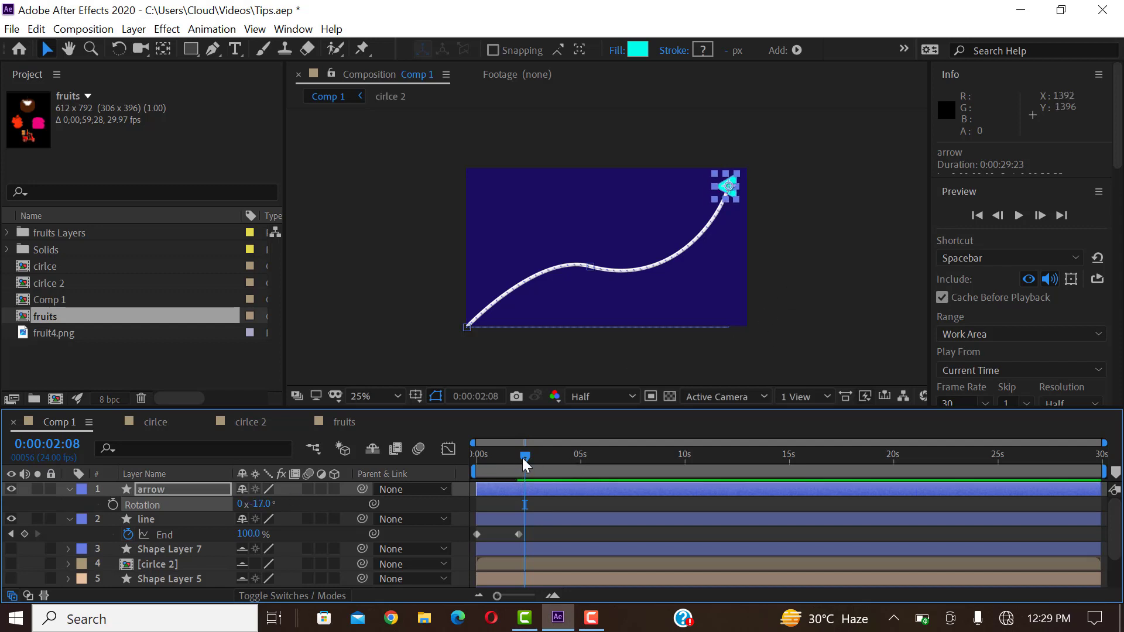
left_click_drag(525, 456, 440, 468)
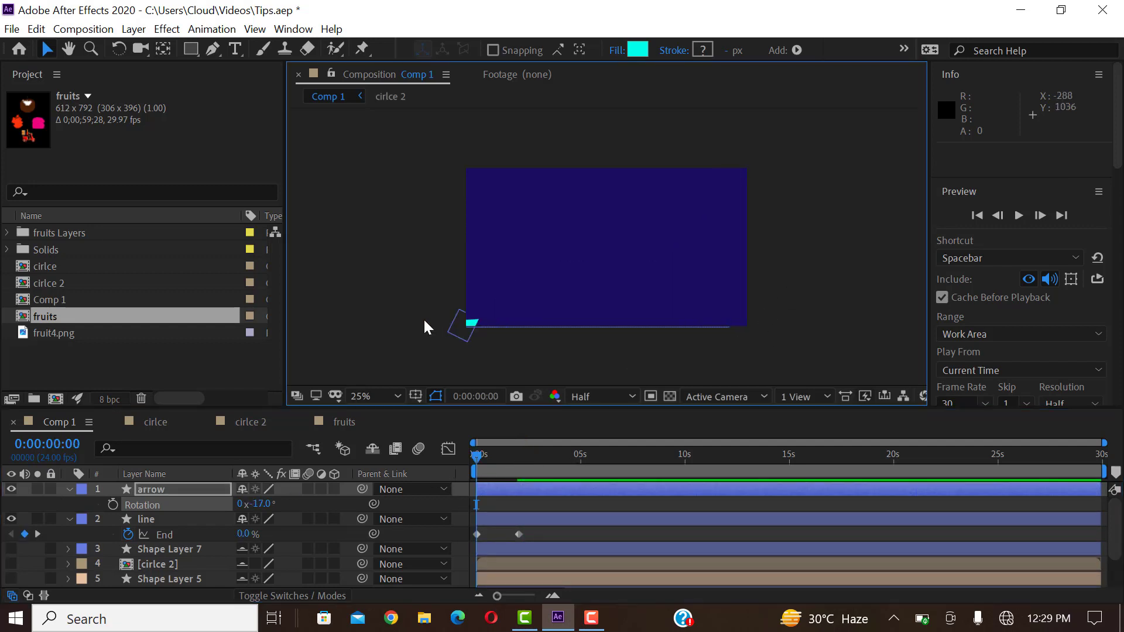
key("space")
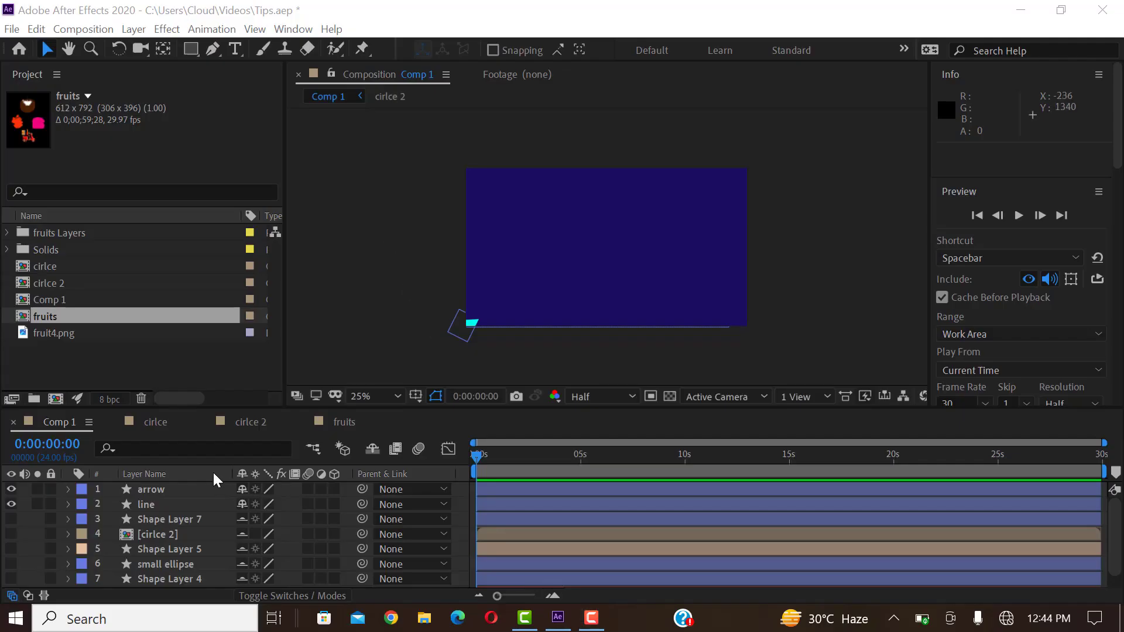
Filter the line layer's timeline properties for "path", select the Path property of Path 1, and collapse the layer
left_click(156, 448)
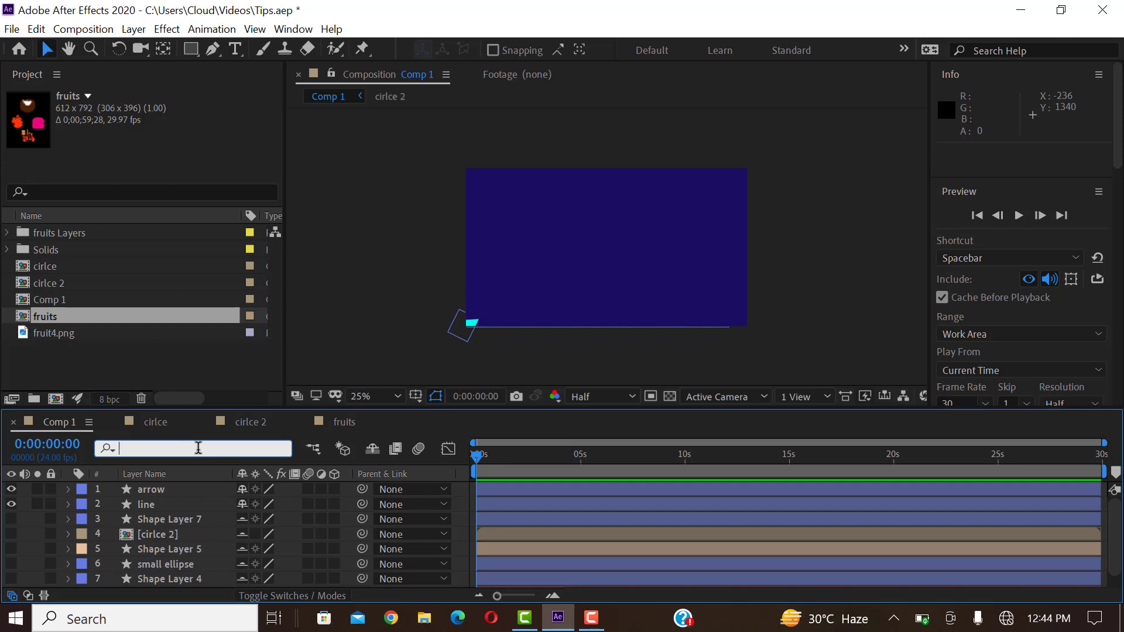
left_click(147, 505)
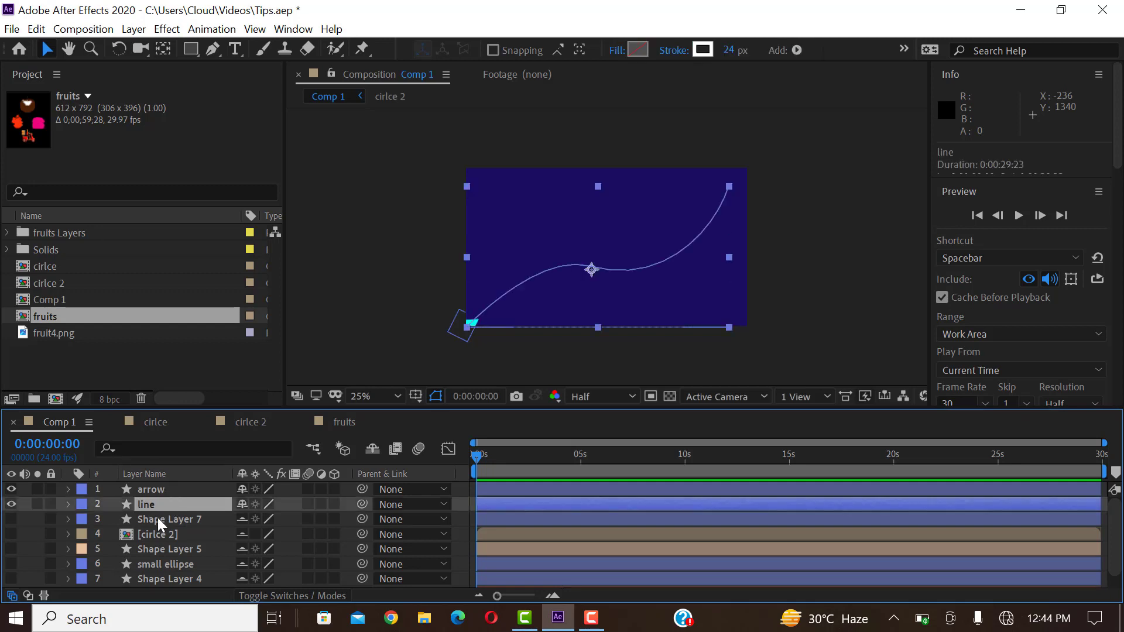
left_click(157, 521)
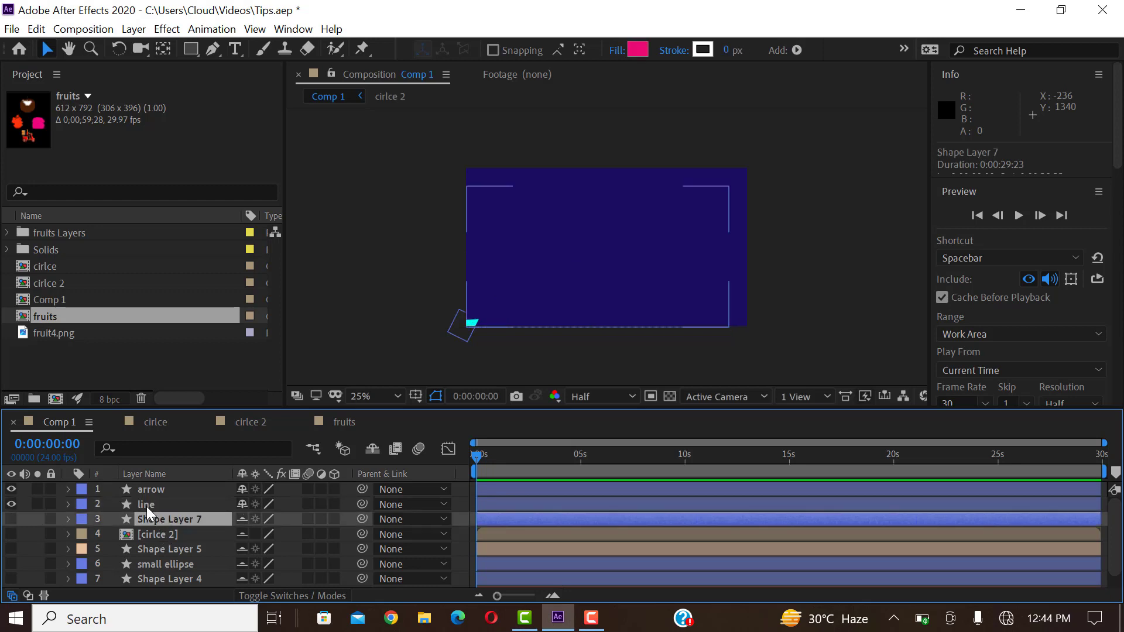
left_click(145, 505)
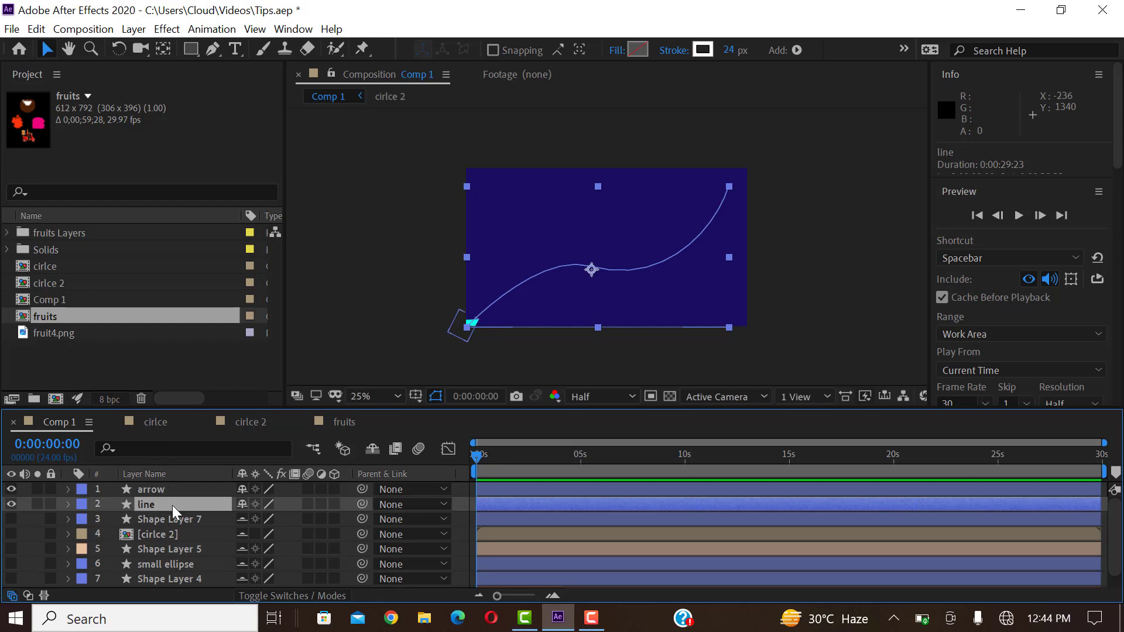
left_click(152, 448)
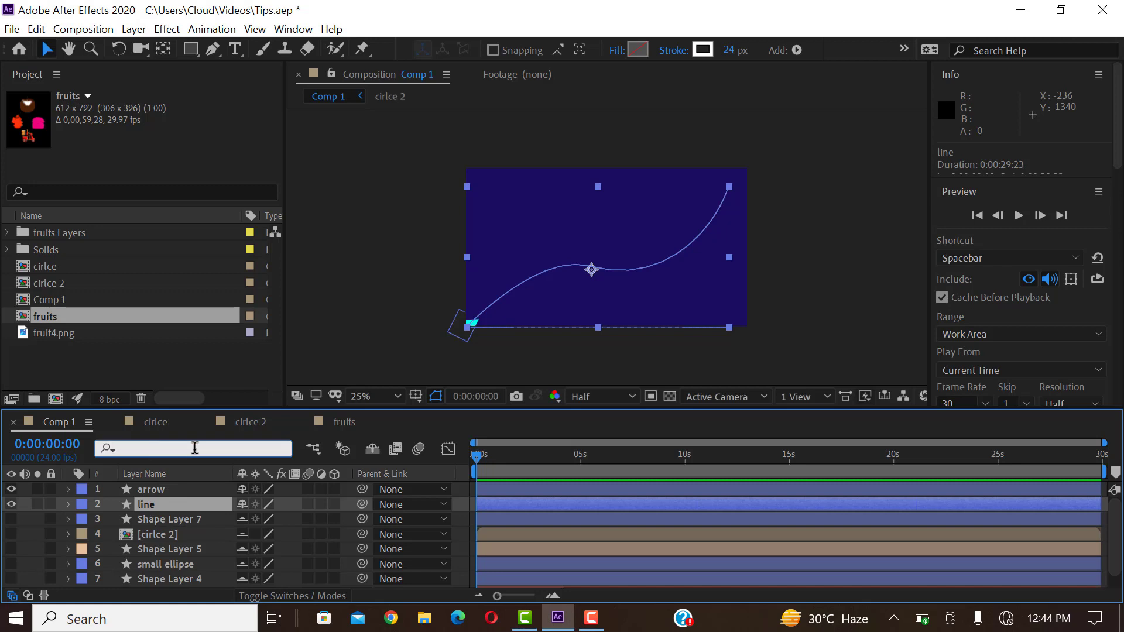
type("path")
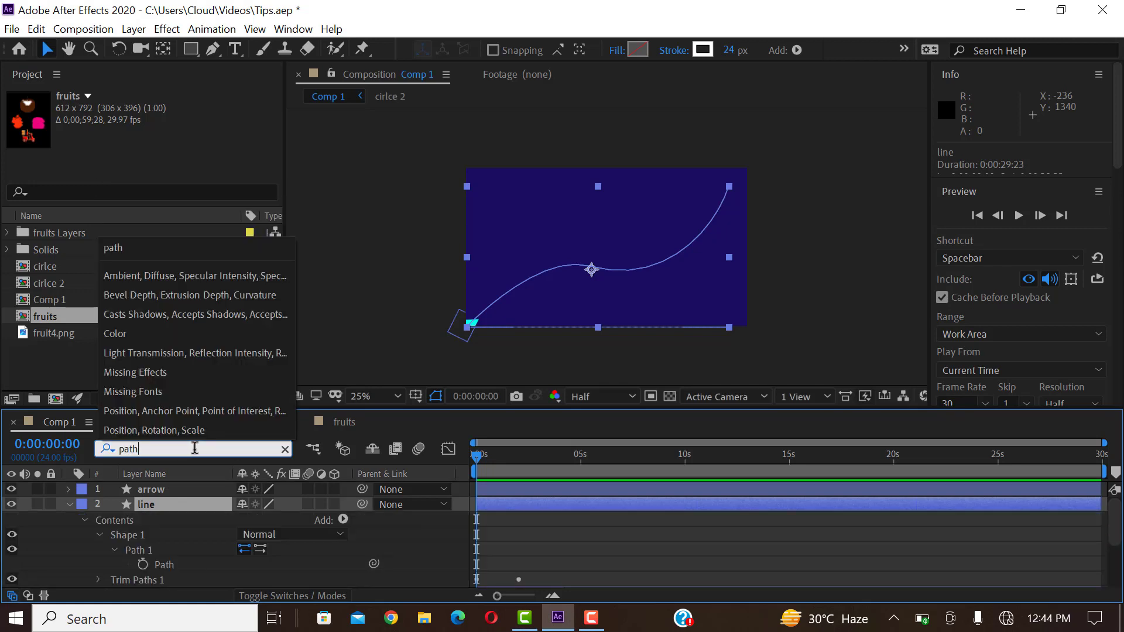
left_click(163, 565)
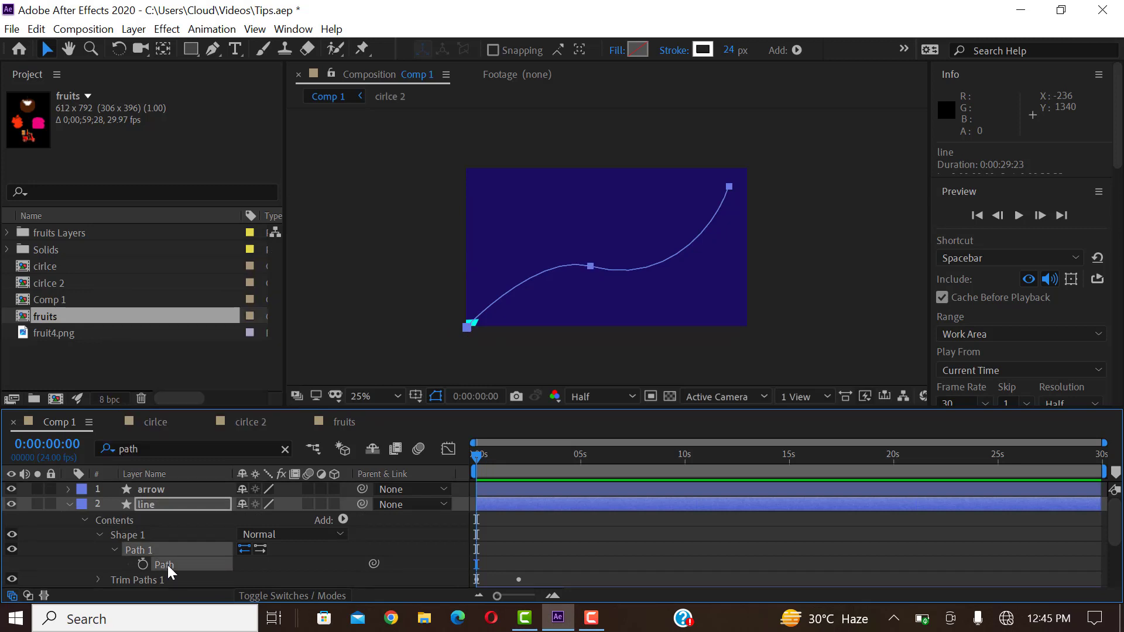
left_click(70, 504)
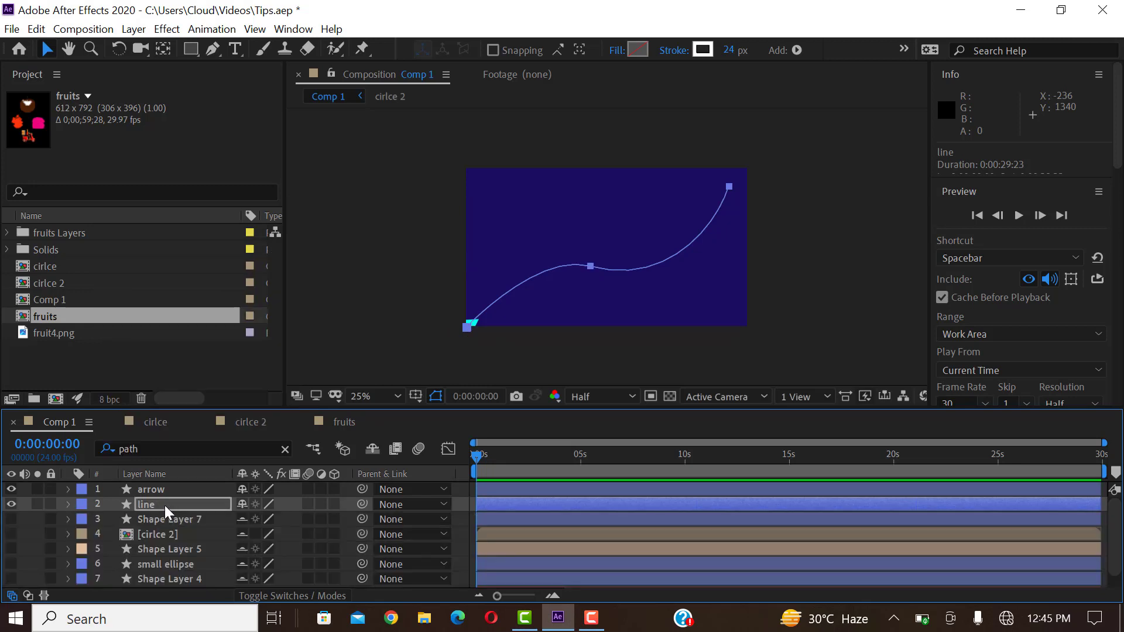
Filter the selected line layer's properties for "positi" to locate the shape's Position
left_click(164, 505)
left_click(114, 449)
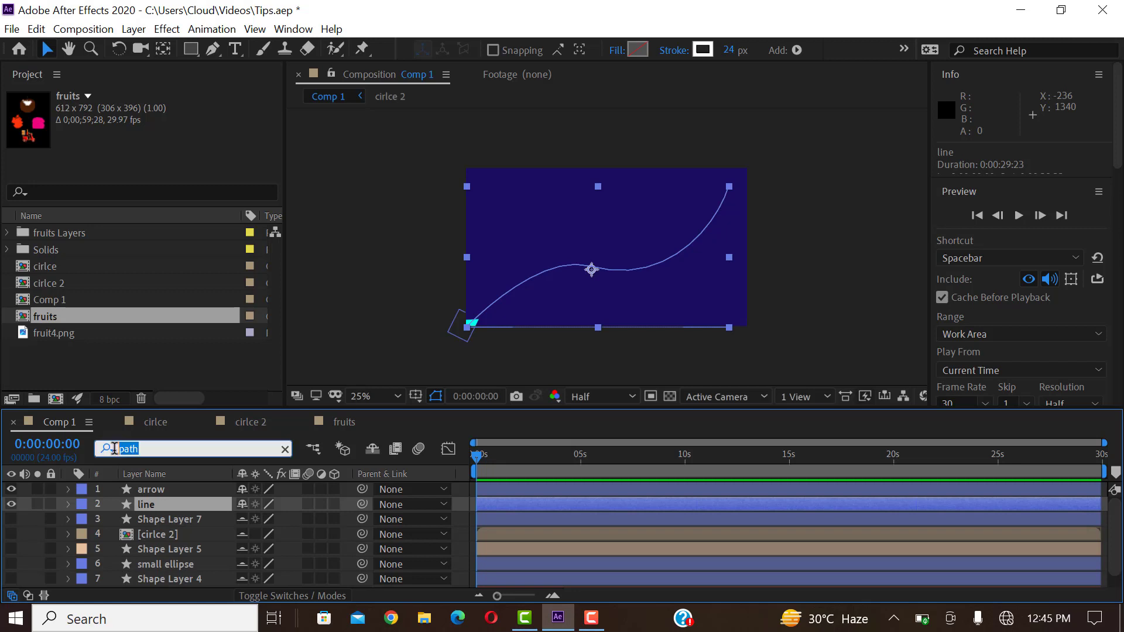
type("p")
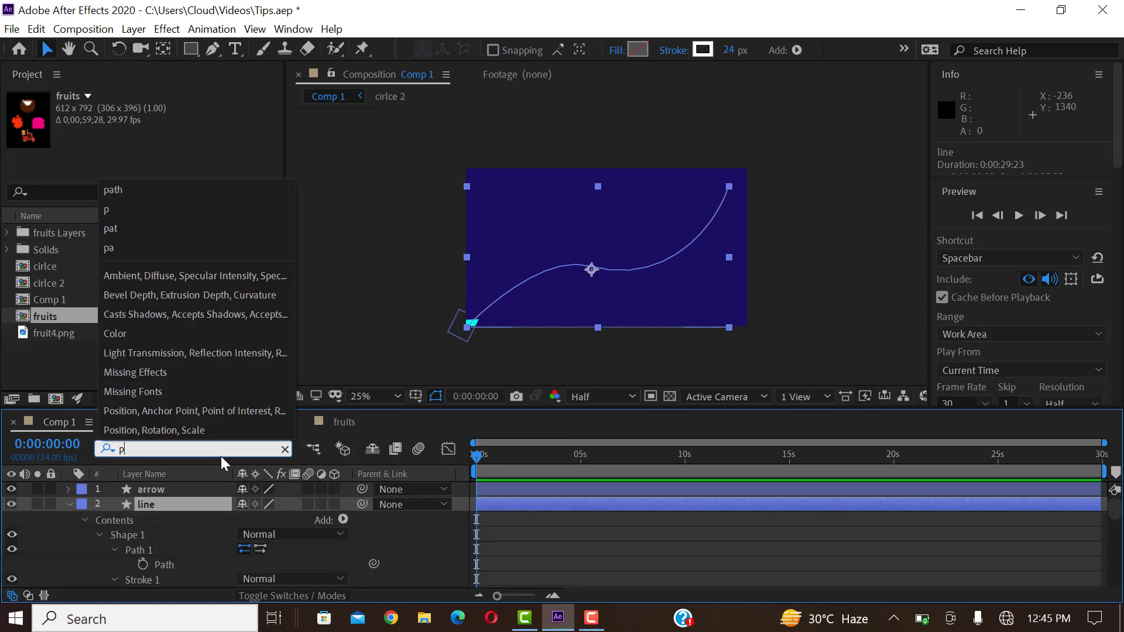
type("os")
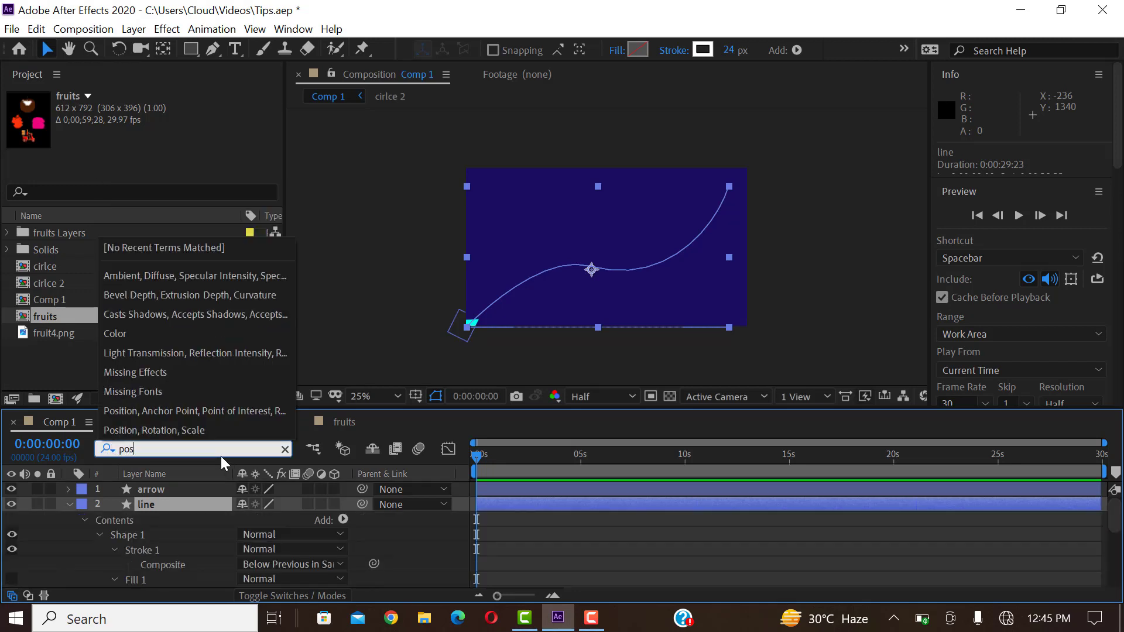
type("iti")
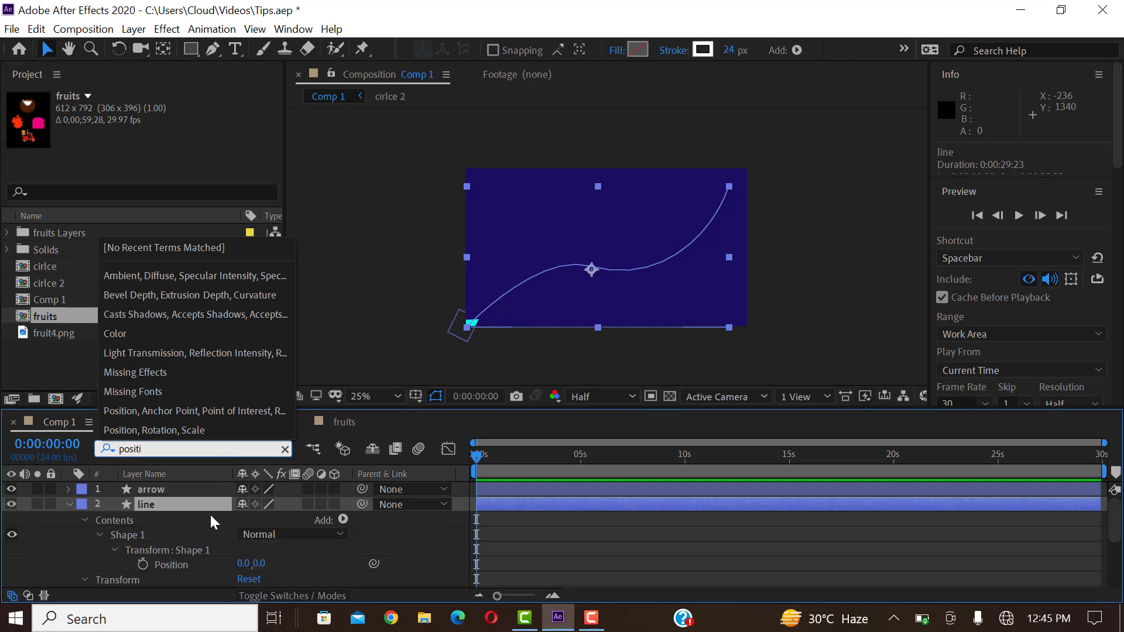
left_click(184, 565)
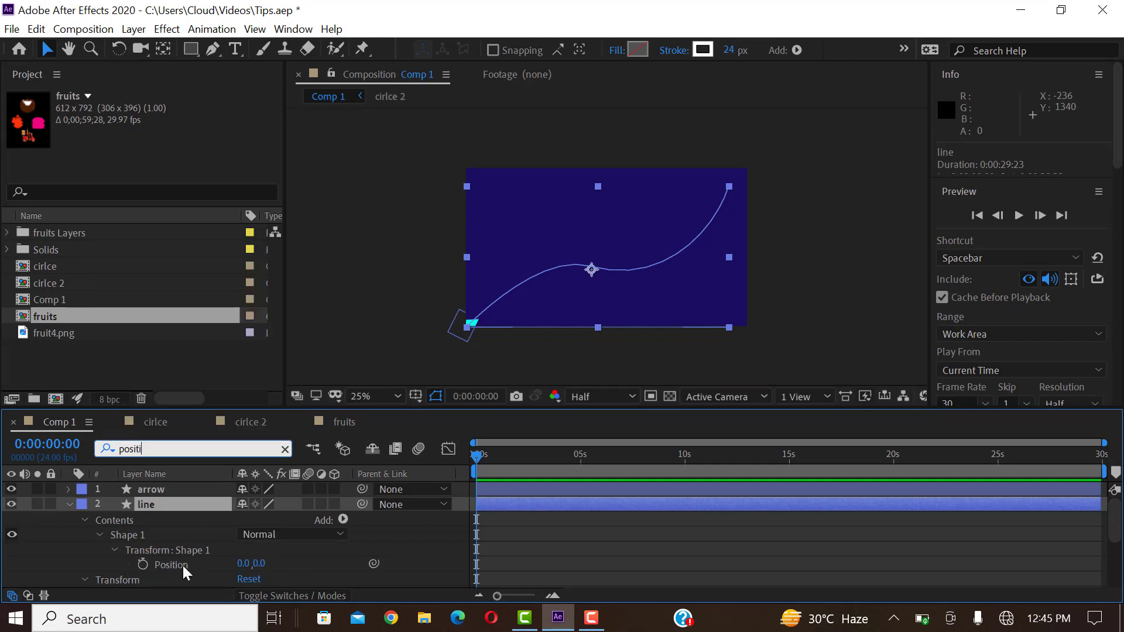
Filter the line layer's properties for "rotati" to locate the shape's Rotation
double_click(150, 449)
type("rotati")
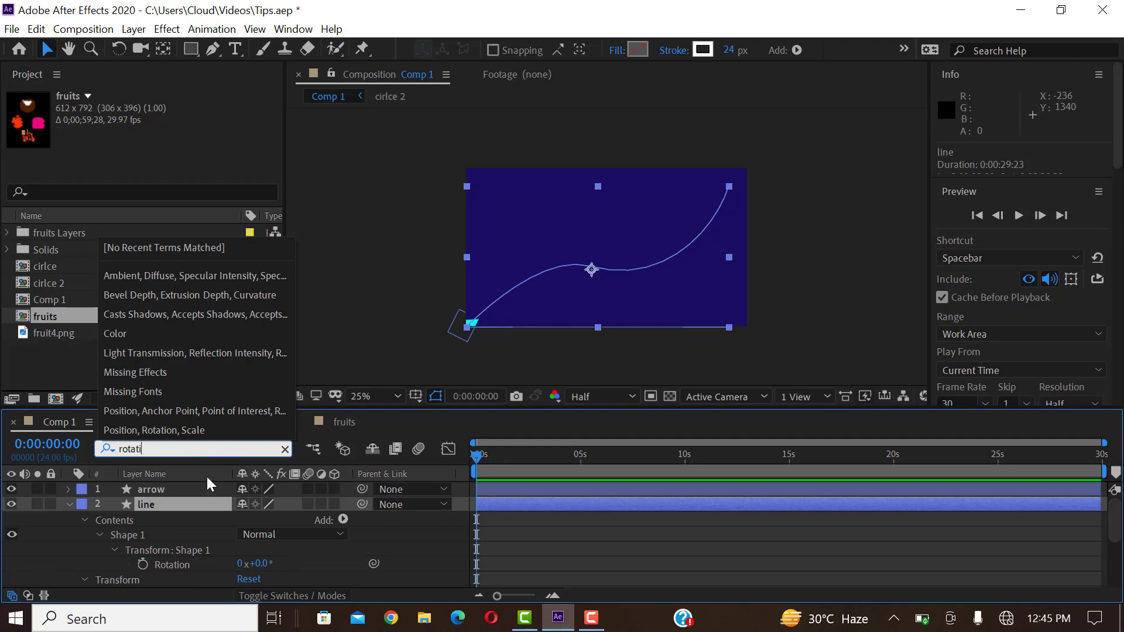
left_click(440, 466)
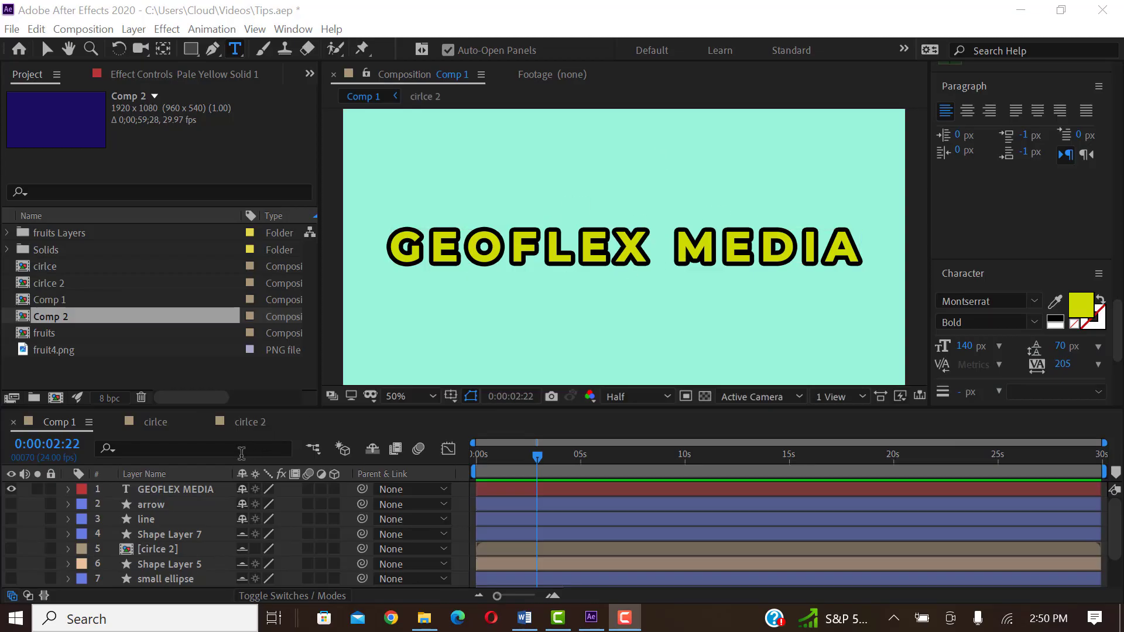
Expand the GEOFLEX MEDIA text layer's Layer Styles and examine the Stroke color, size and position settings
left_click(179, 491)
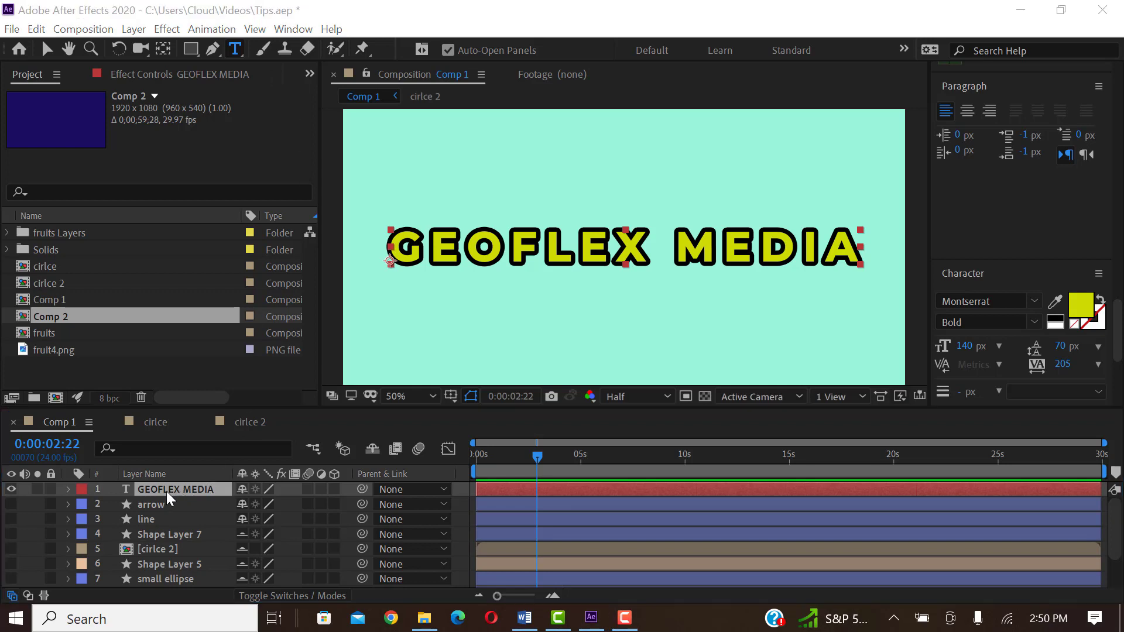
left_click(68, 495)
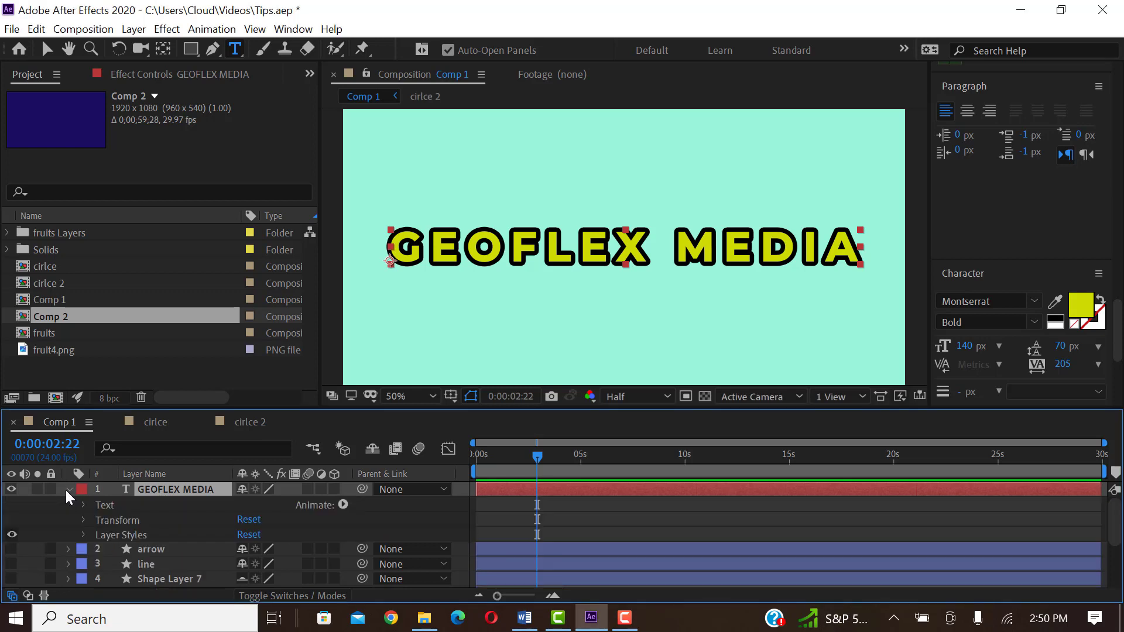
left_click(98, 535)
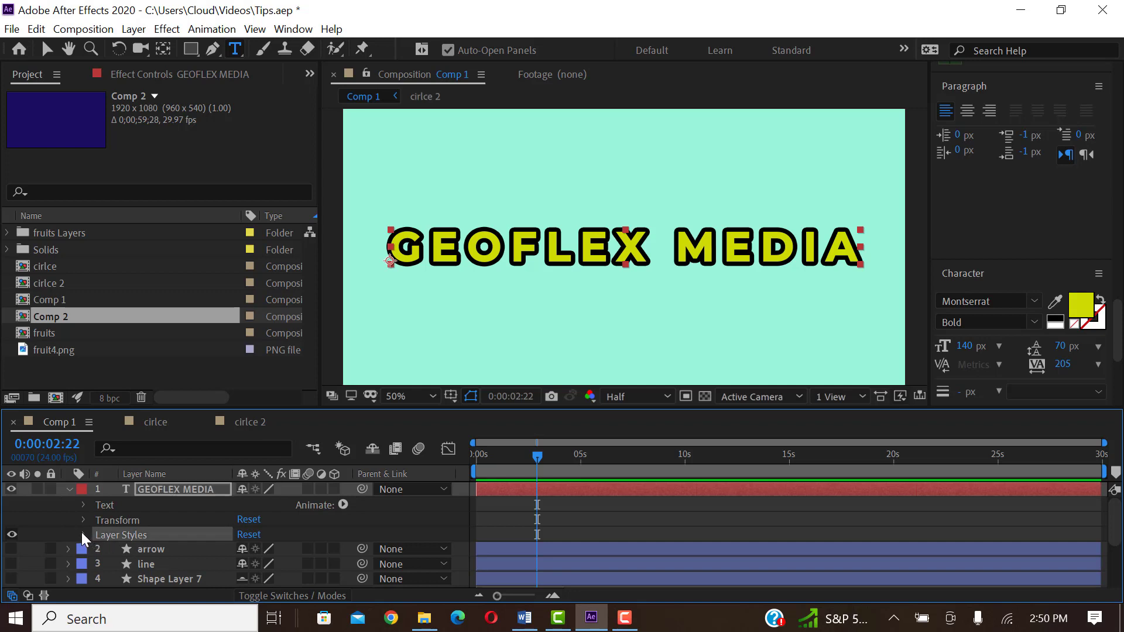
left_click(85, 535)
left_click(98, 565)
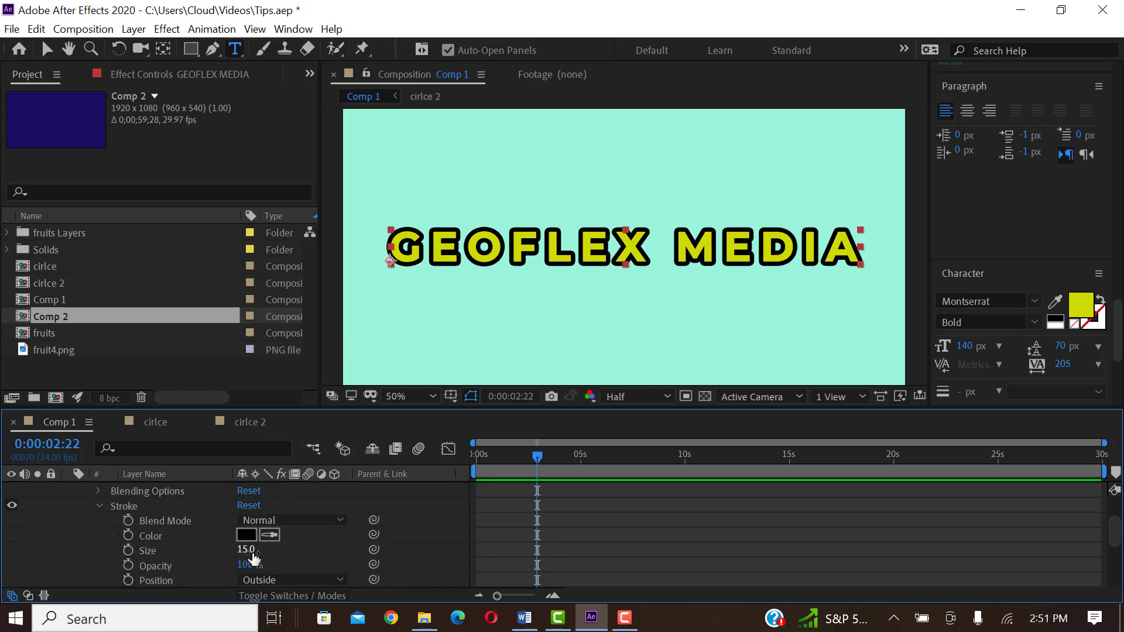
scroll(186, 534, "up", 2)
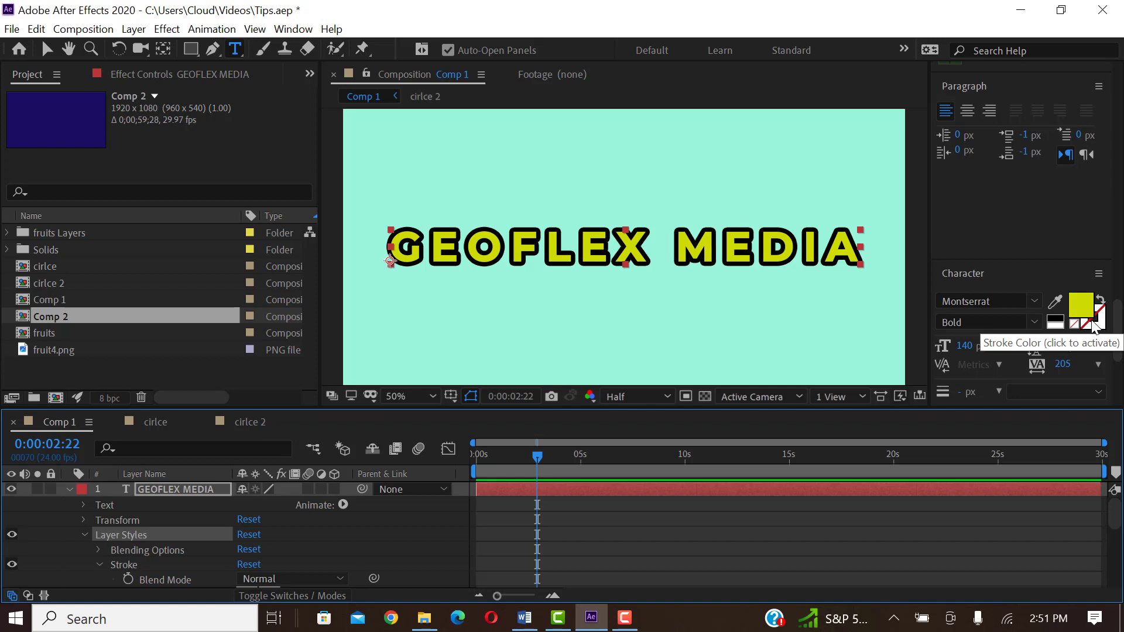
Collapse the GEOFLEX MEDIA text layer's properties and duplicate the layer
left_click(69, 490)
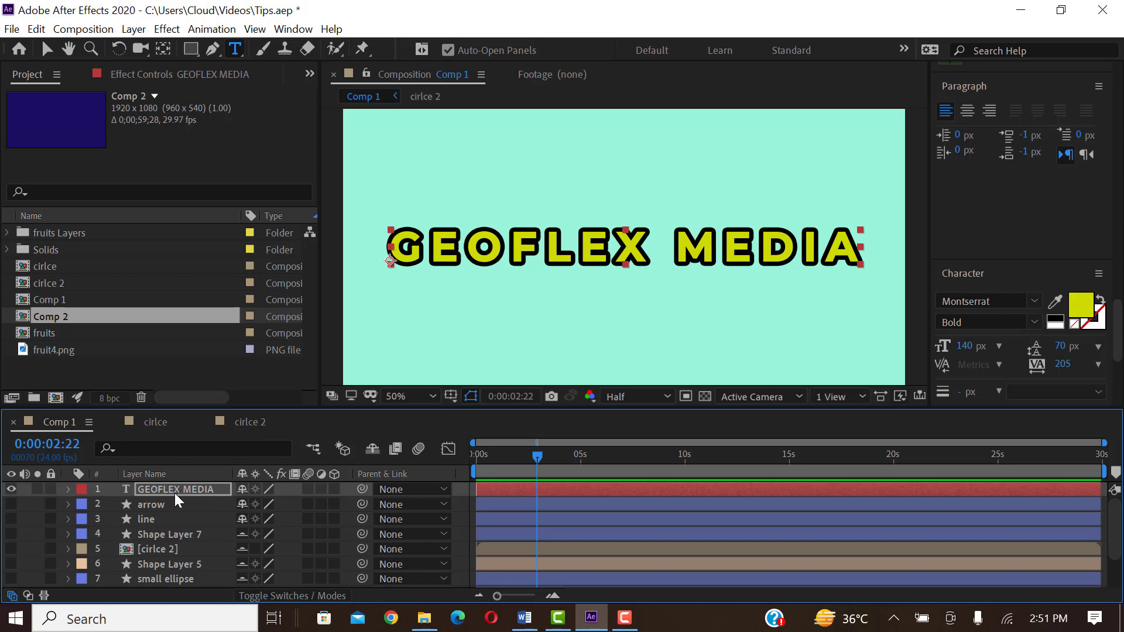
key("Return")
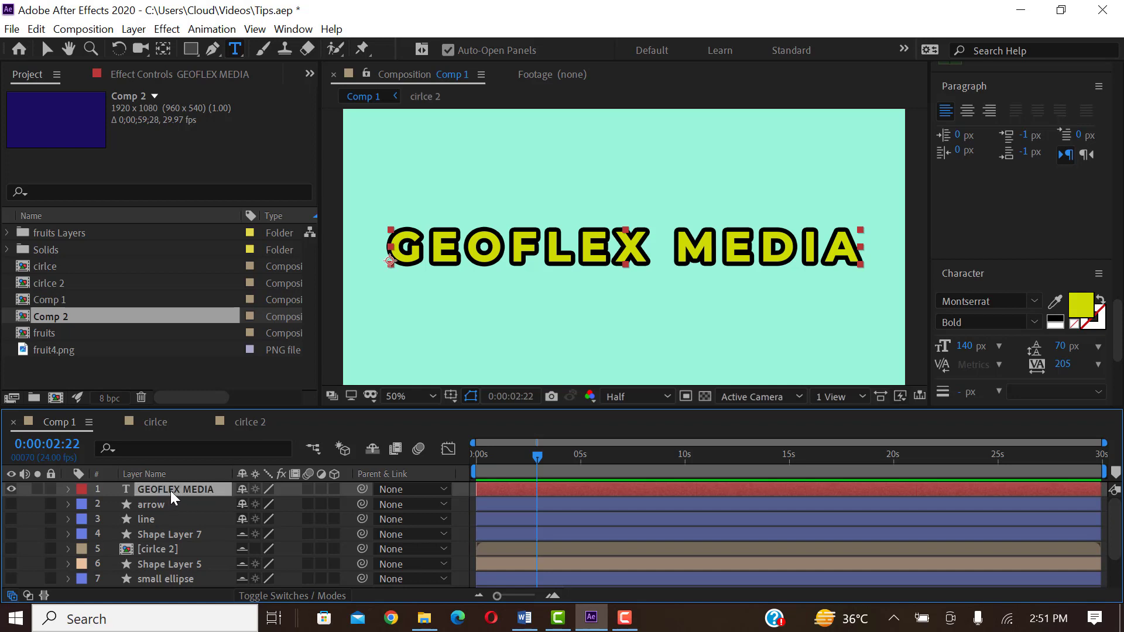
key("ctrl+d")
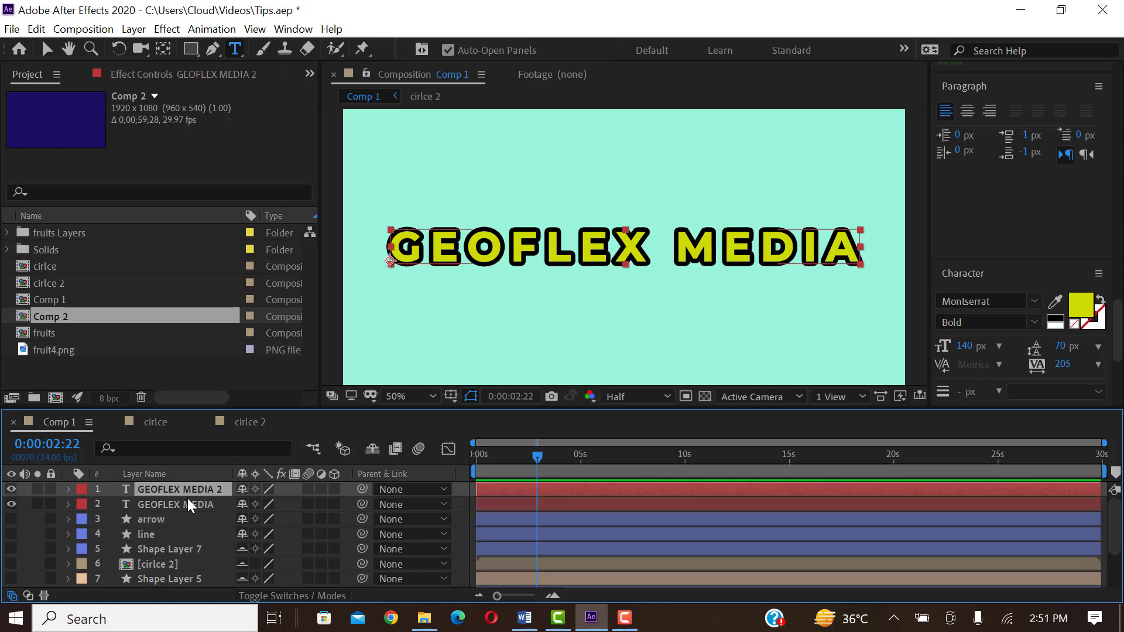
Find CC Radial Blur by searching the effects for "cc ra" and apply it to the original GEOFLEX MEDIA layer below the duplicate
left_click(207, 506)
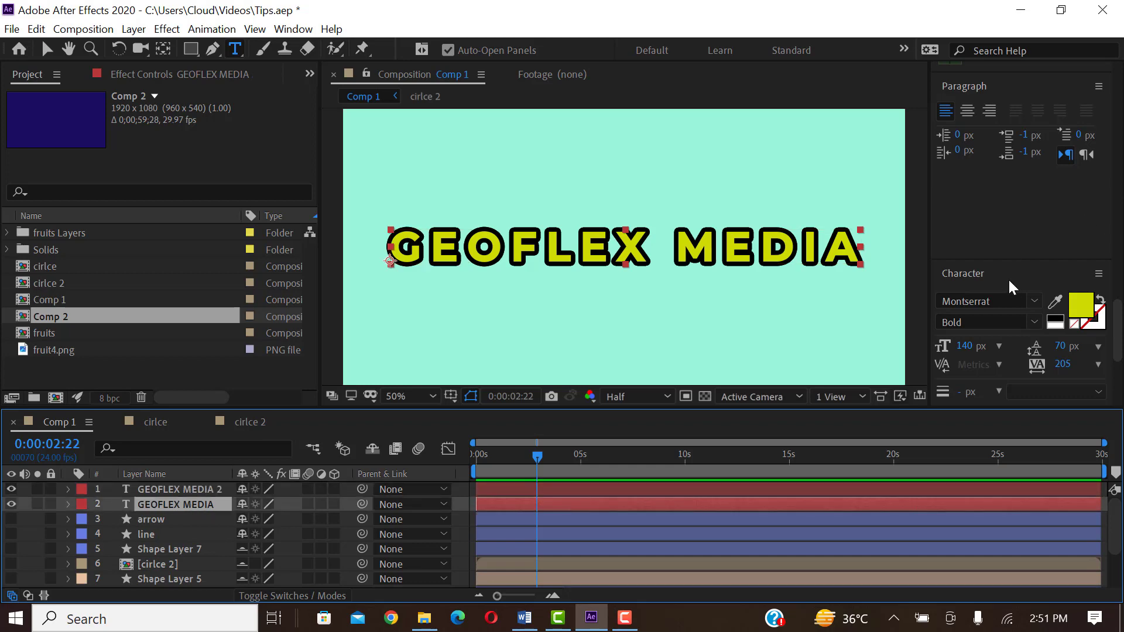
scroll(1008, 277, "down", 2)
scroll(1008, 275, "up", 5)
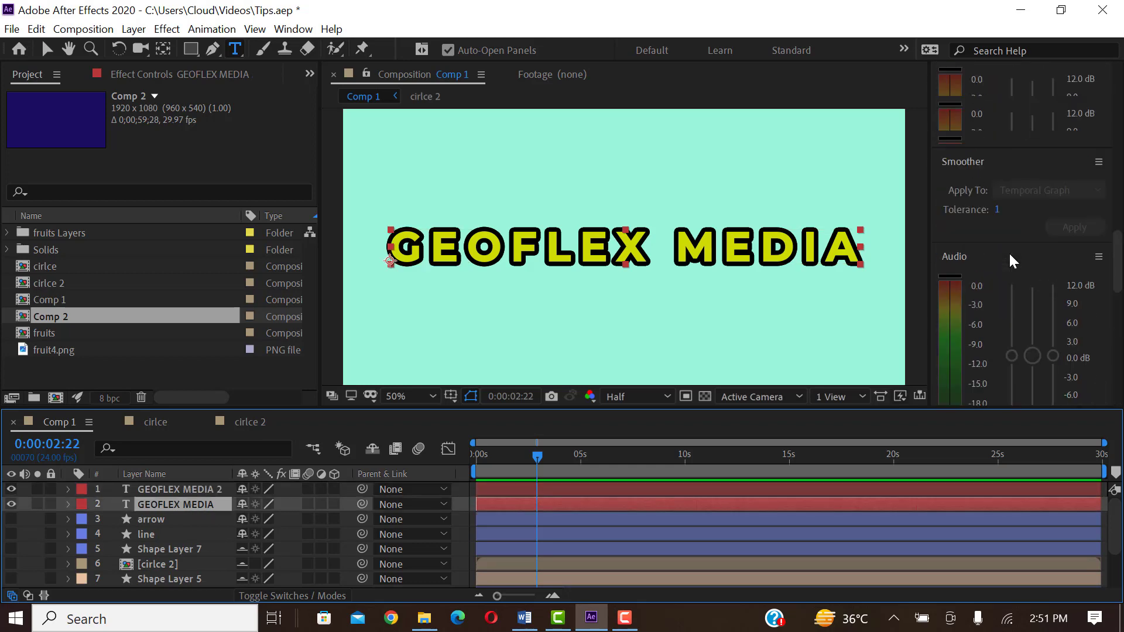
scroll(1012, 262, "down", 5)
scroll(1025, 202, "up", 1)
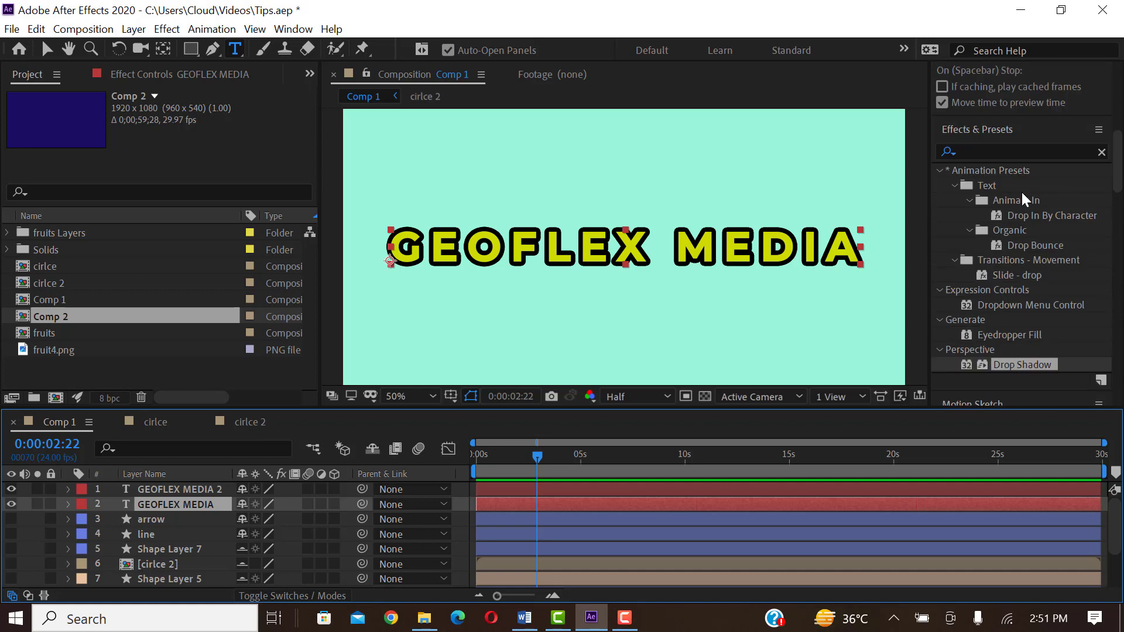
left_click(995, 150)
left_click_drag(994, 150, 942, 150)
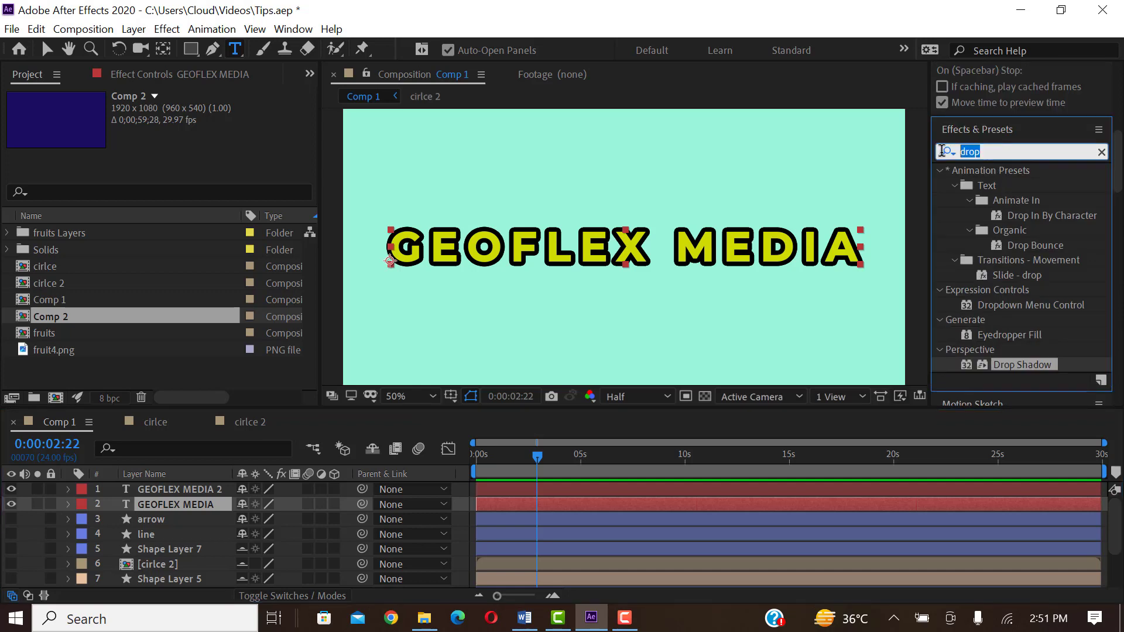
type("cc")
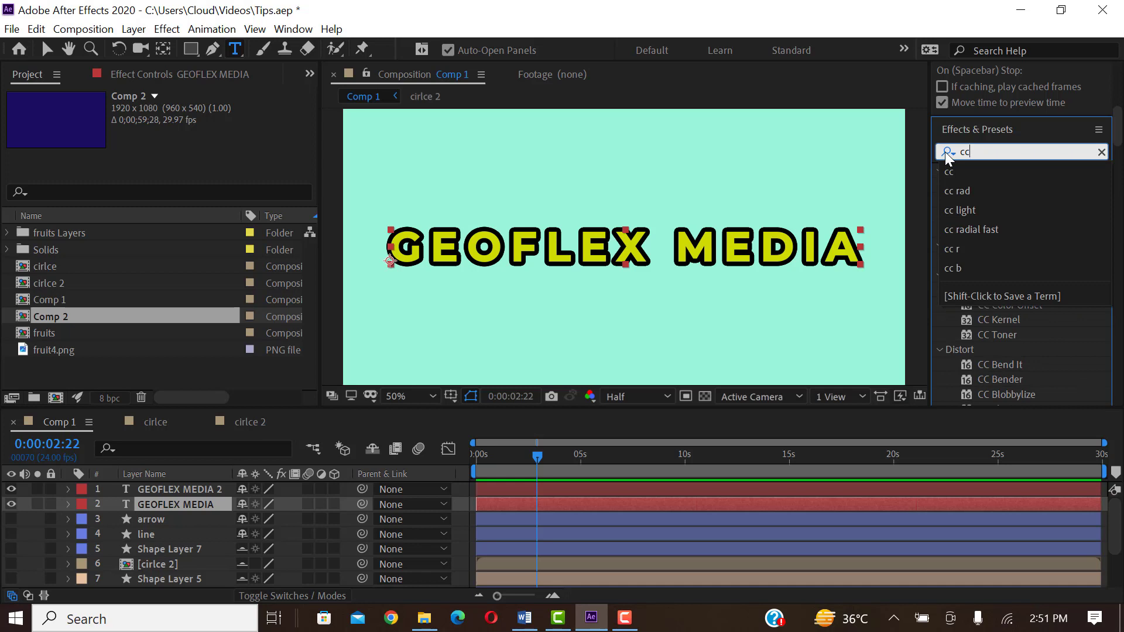
type(" ra")
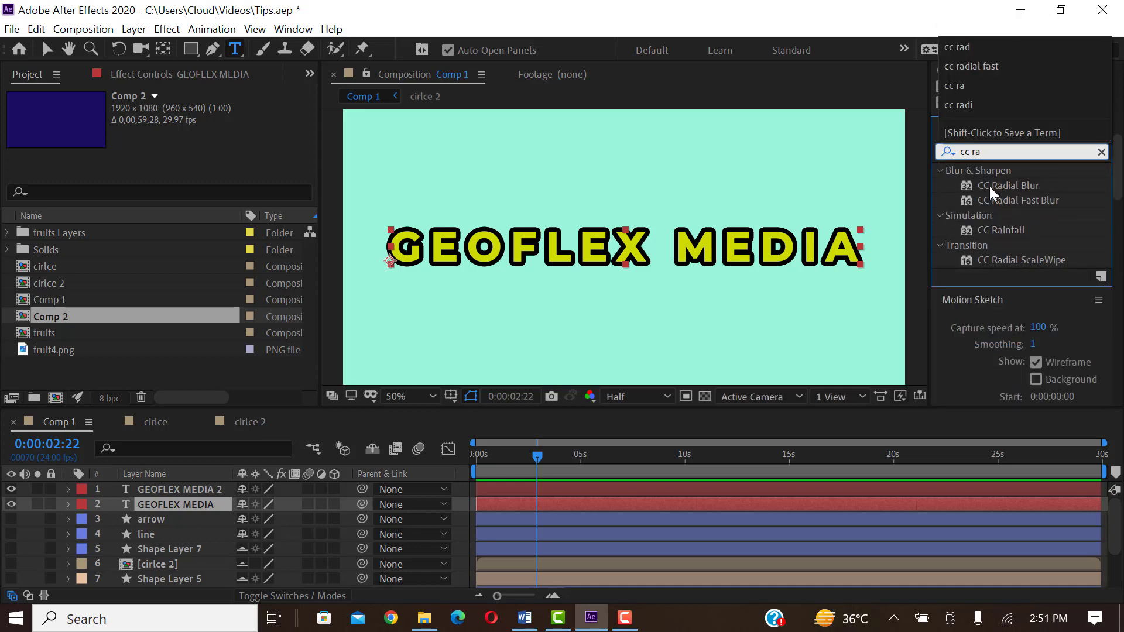
left_click(993, 187)
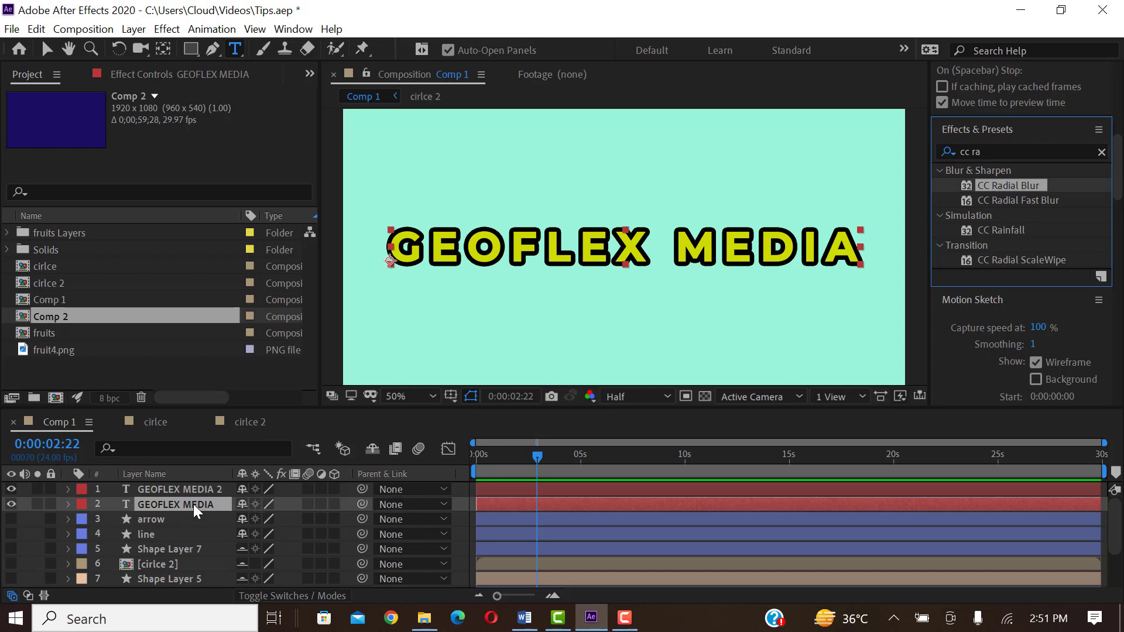
left_click_drag(1026, 193, 179, 510)
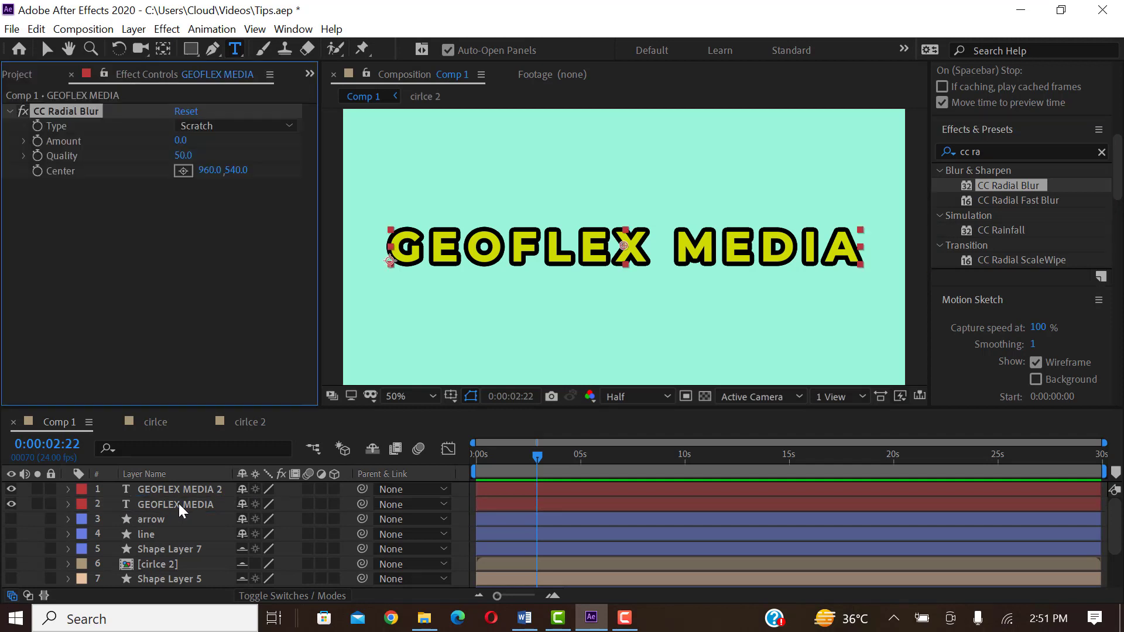
Set the CC Radial Blur type to Fading Zoom and its amount to -100
key("v")
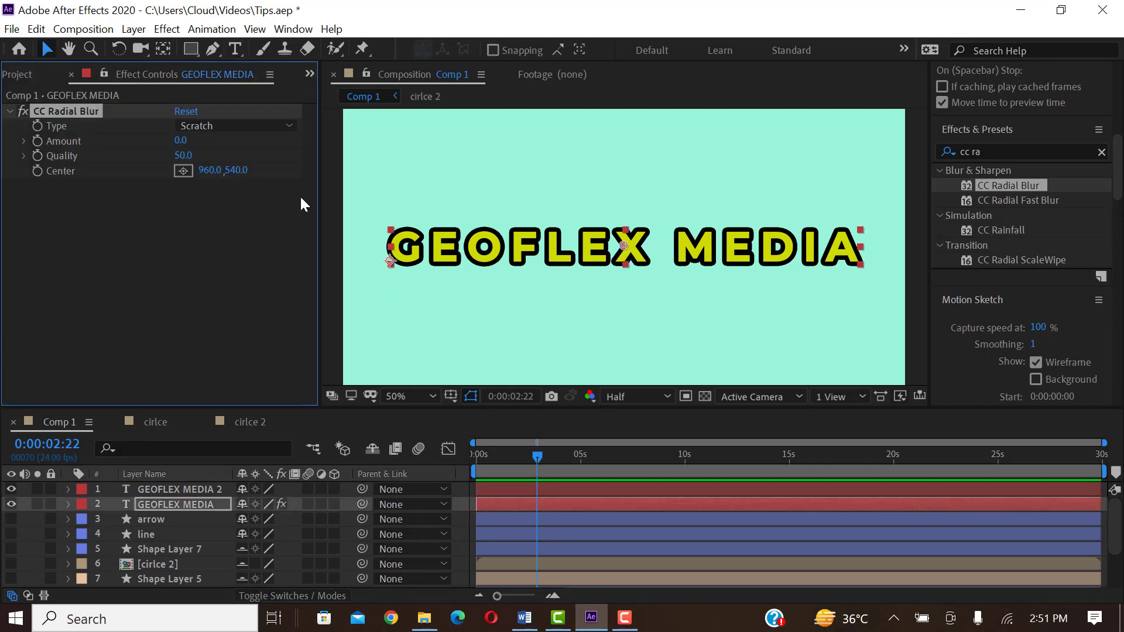
left_click(225, 127)
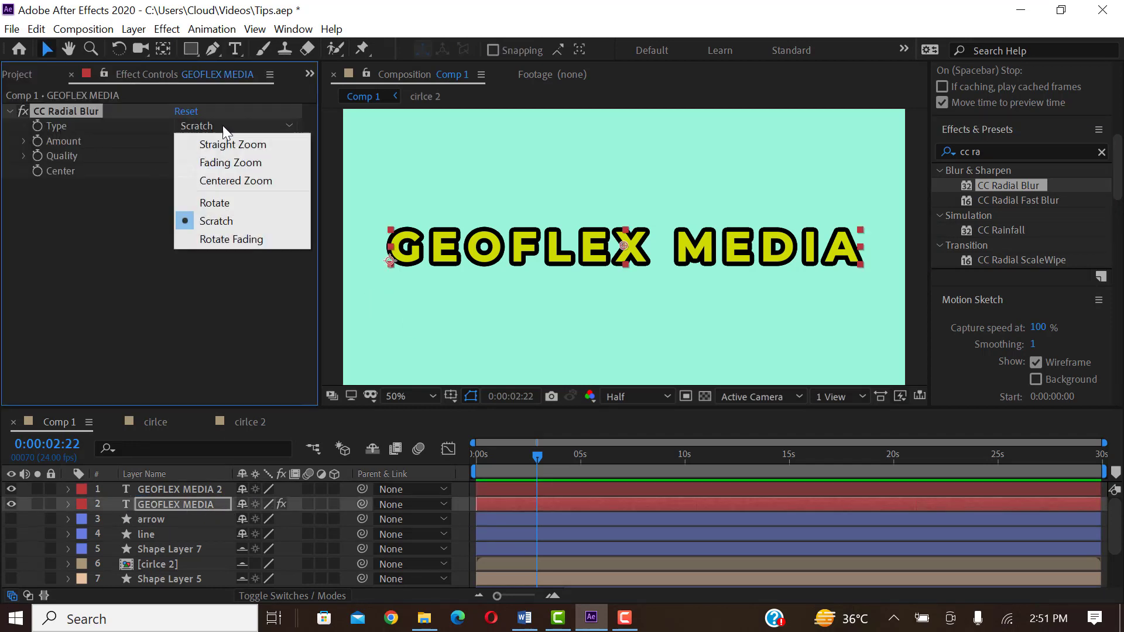
left_click(230, 157)
left_click(183, 141)
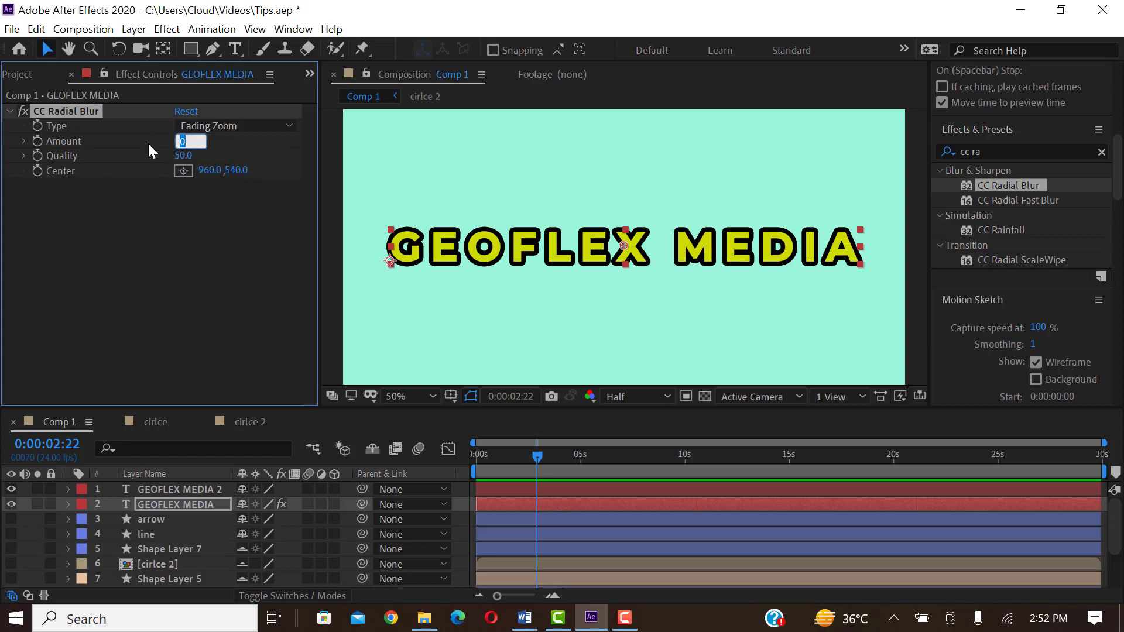
type("-100")
key("Return")
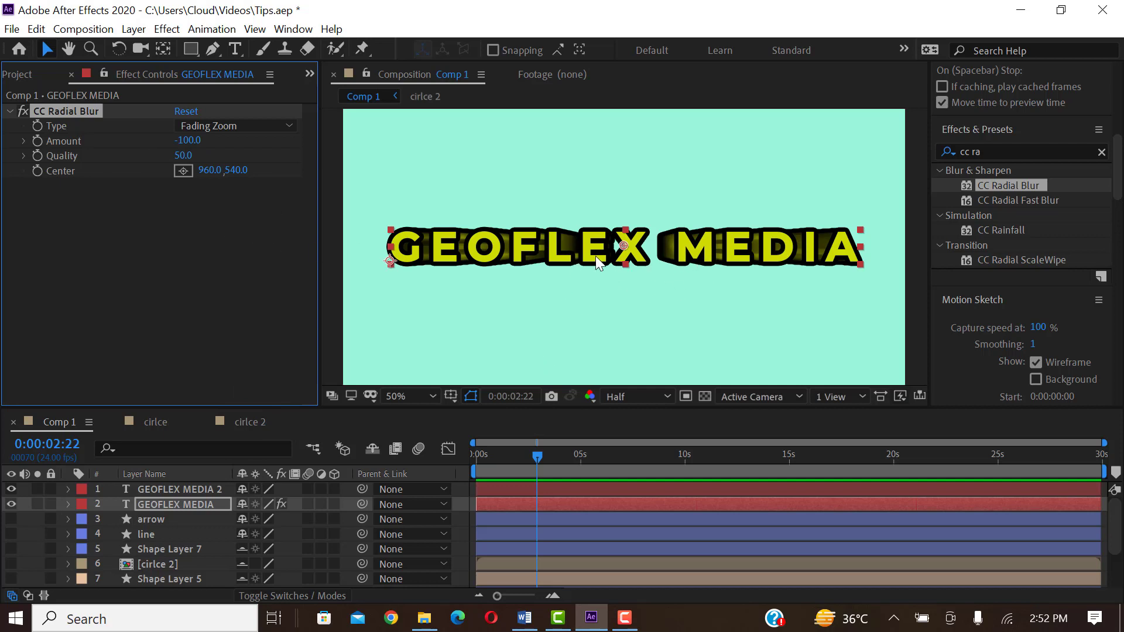
Reposition the radial blur's center to several points above the text, ending at about 910, 302
left_click(183, 171)
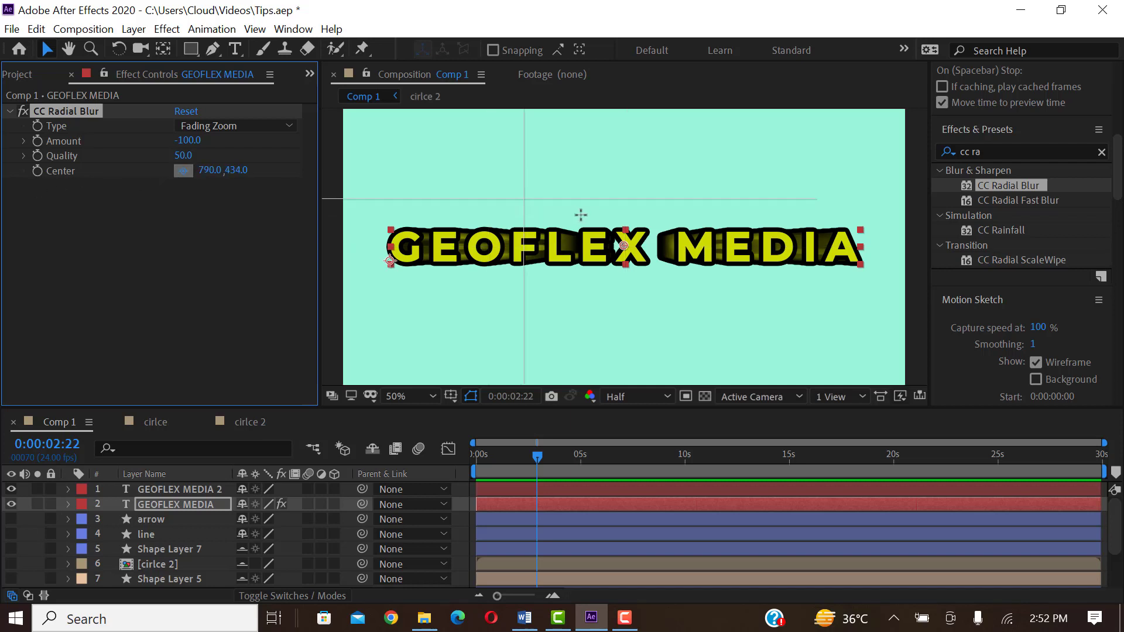
left_click(604, 206)
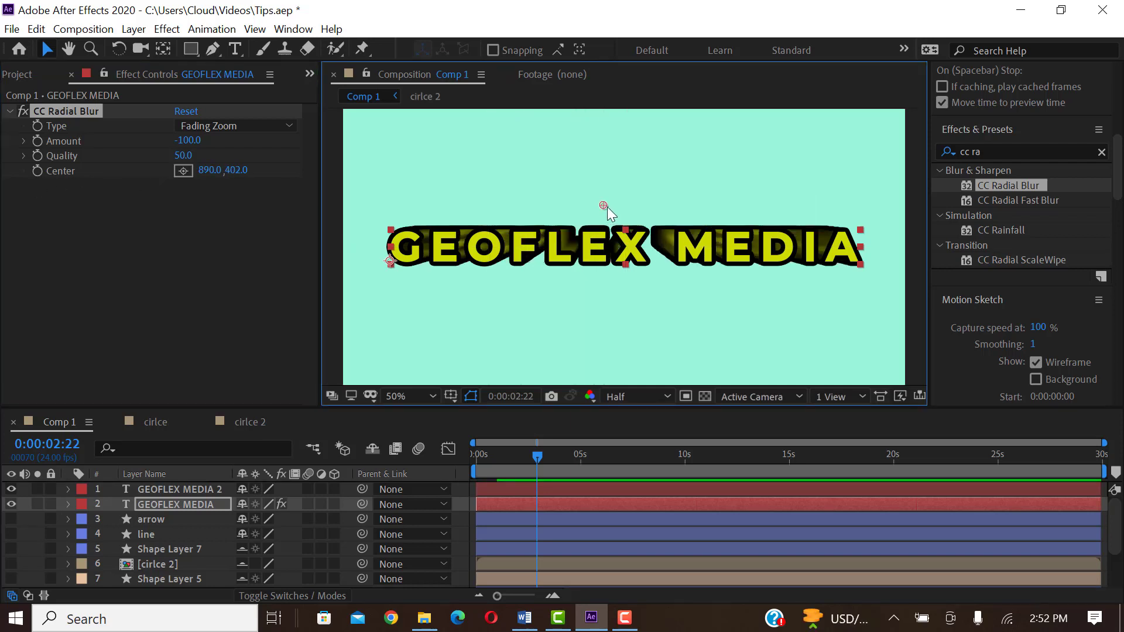
left_click_drag(657, 200, 684, 198)
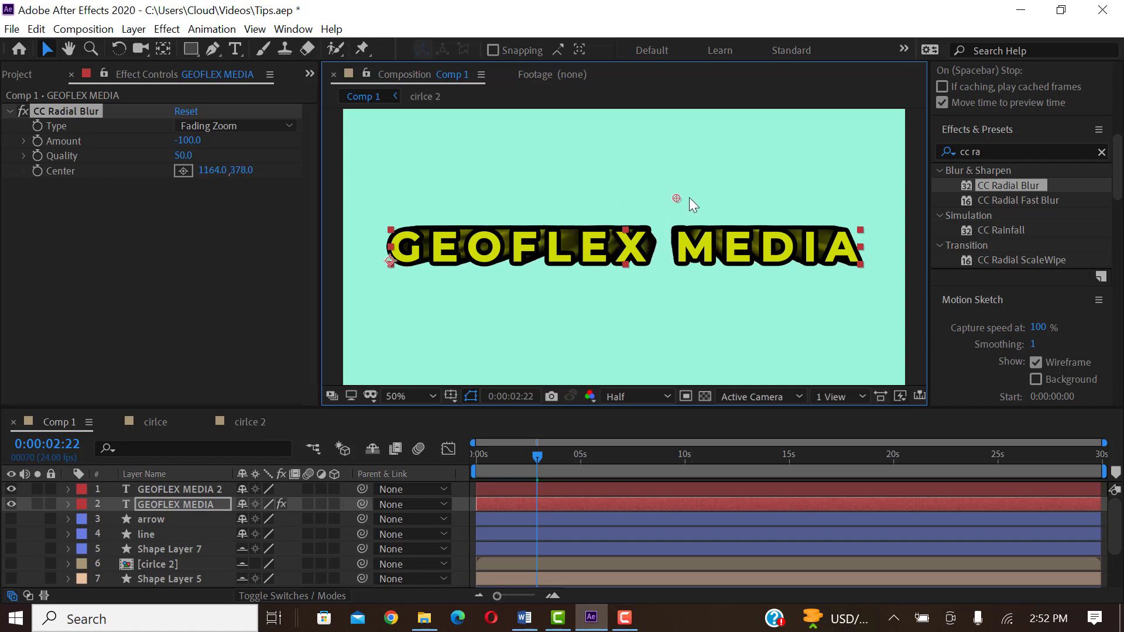
left_click_drag(598, 185, 619, 172)
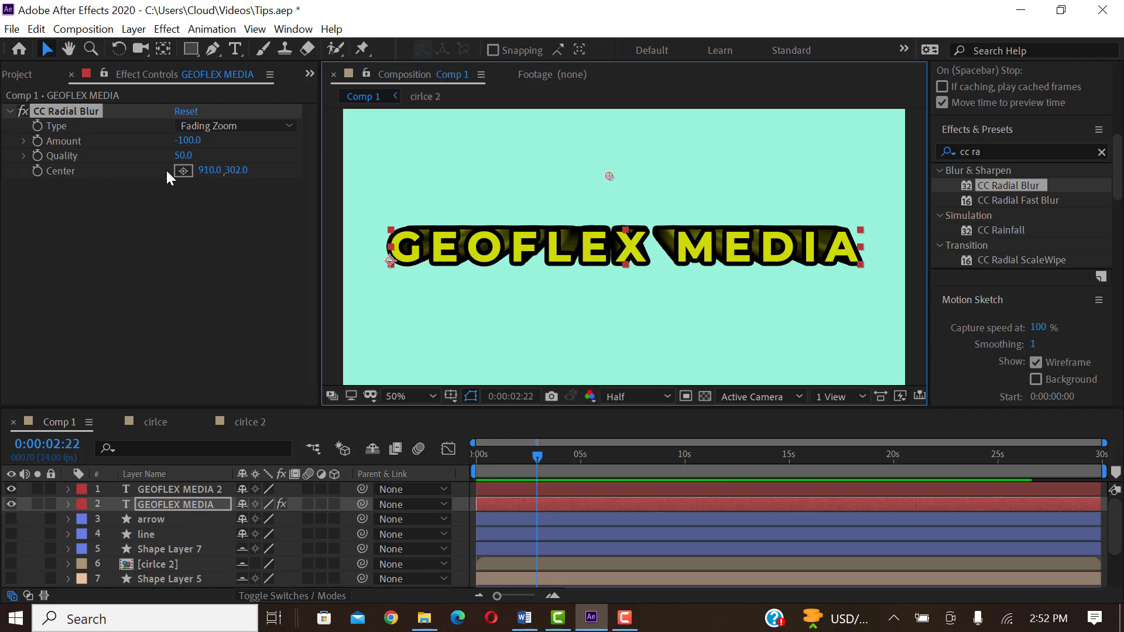
Delete the blurred GEOFLEX MEDIA layer and apply Drop Shadow, found by searching for "drop s", to the remaining GEOFLEX MEDIA text
left_click(189, 504)
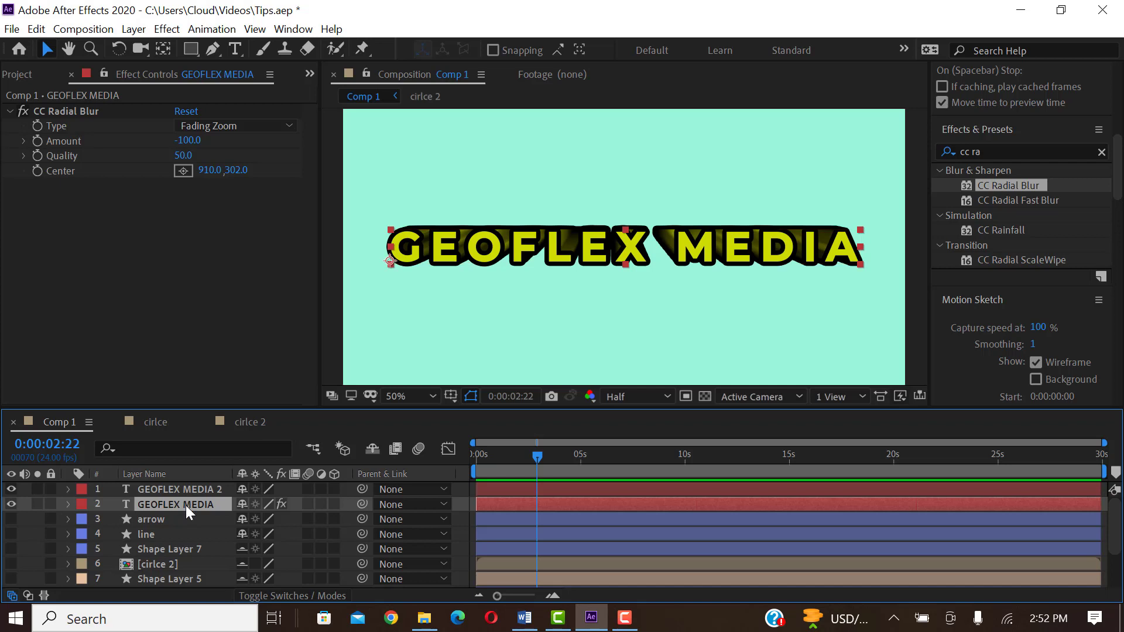
key("Delete")
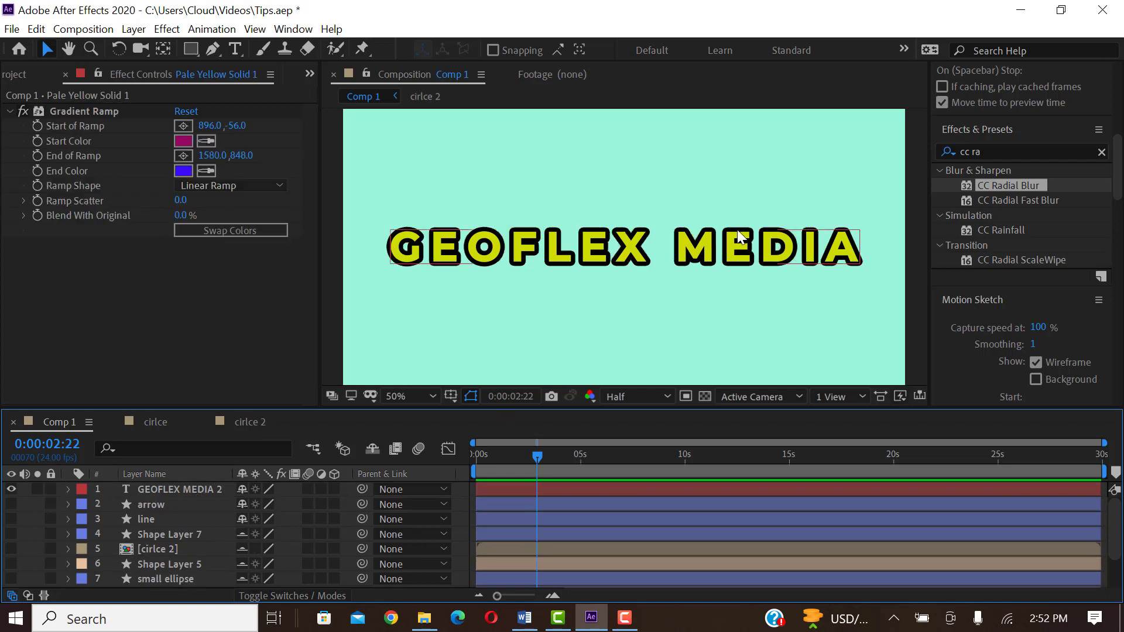
left_click(958, 155)
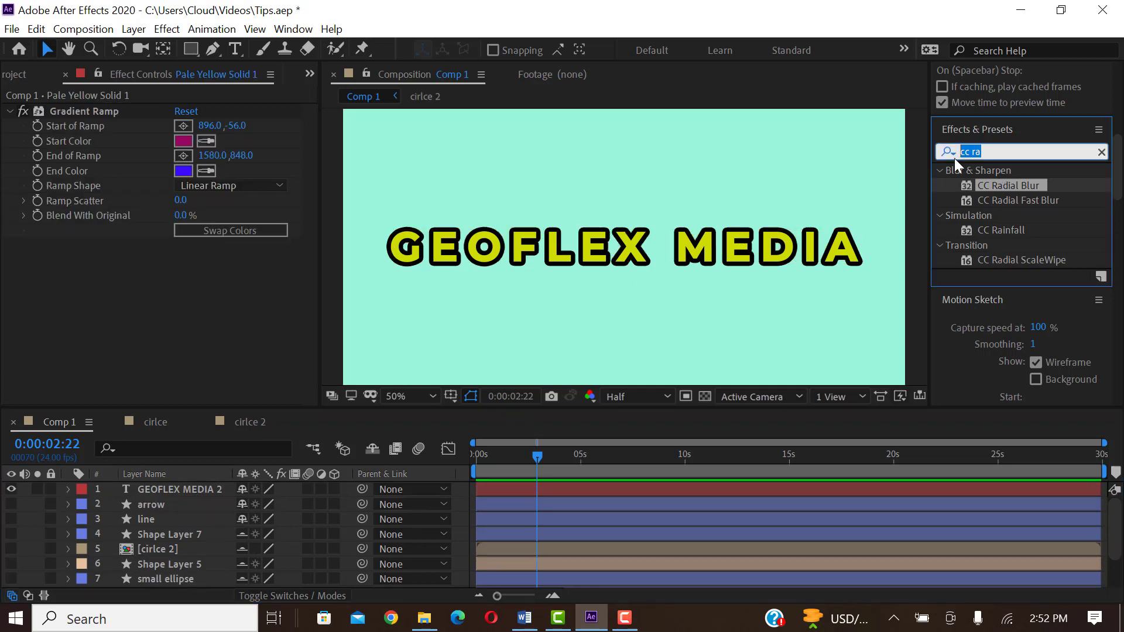
type("drop")
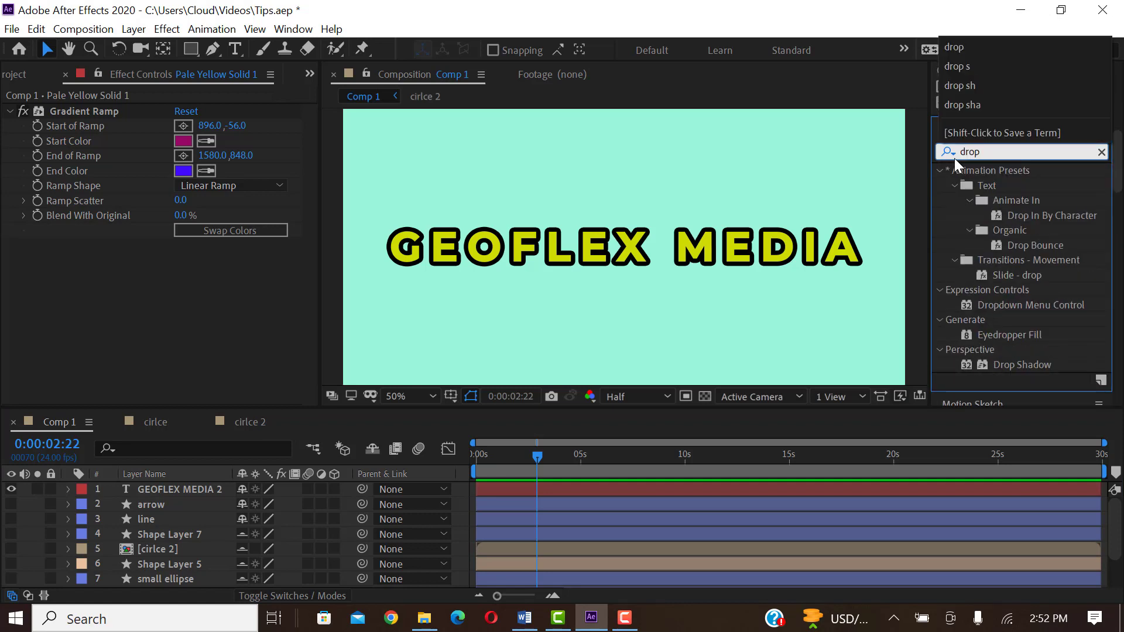
type(" s")
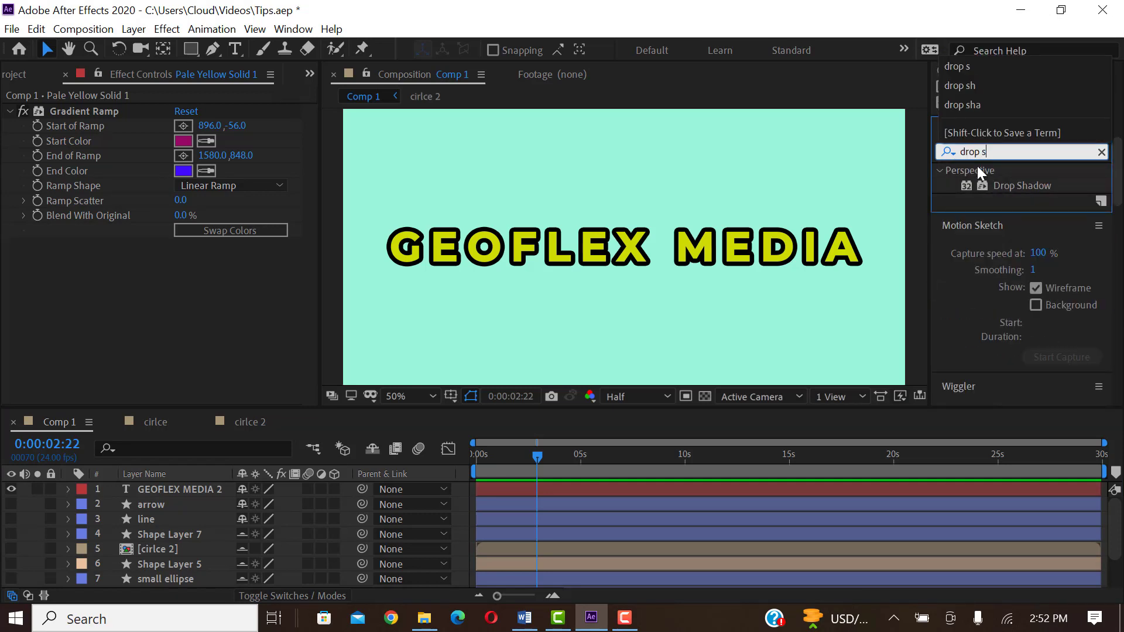
left_click(1020, 186)
left_click_drag(1021, 187, 683, 255)
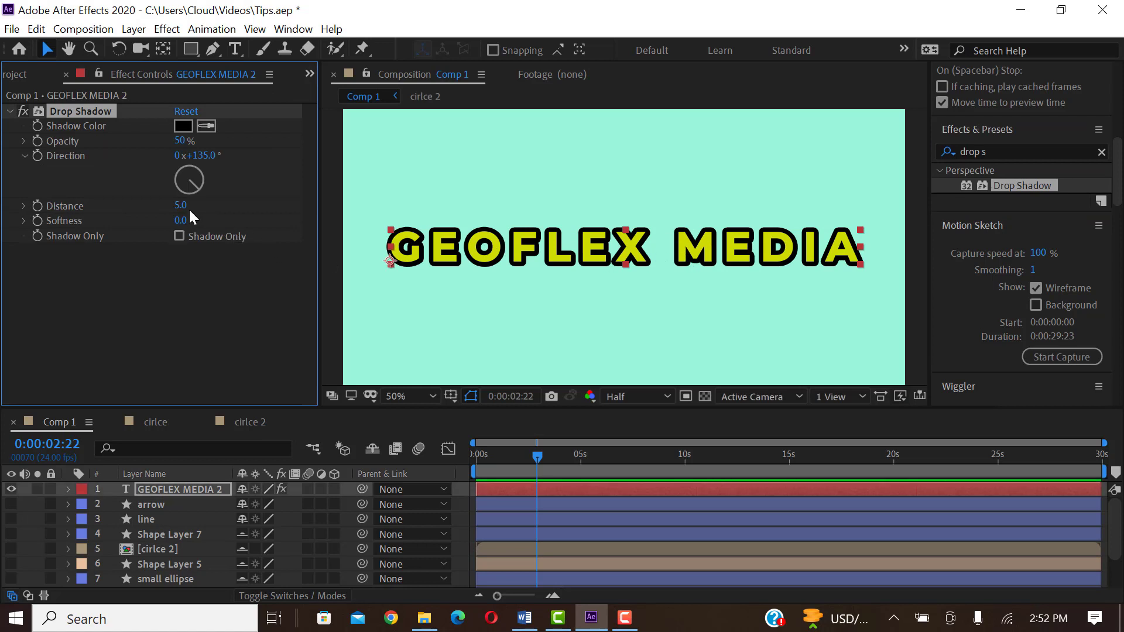
Try a Drop Shadow with 33% opacity, 127° direction, distance 21 and softness 13, and delete the effect
left_click_drag(180, 205, 206, 177)
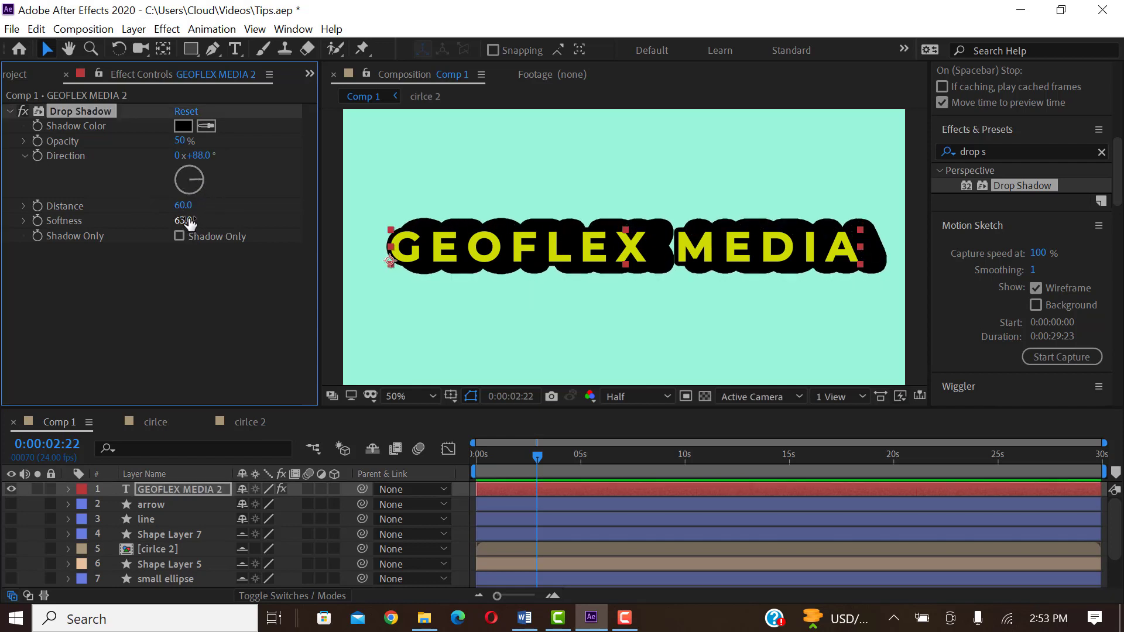
left_click_drag(179, 205, 140, 226)
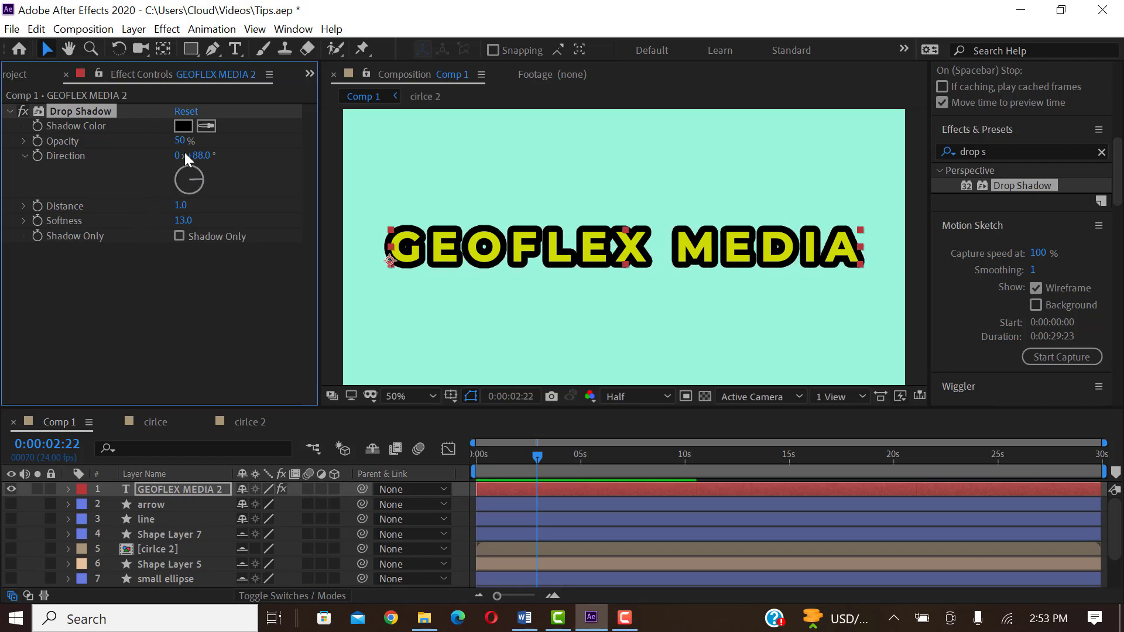
left_click_drag(183, 143, 144, 144)
mouse_move(193, 181)
left_mouse_down()
mouse_move(200, 205)
mouse_move(195, 191)
left_mouse_up()
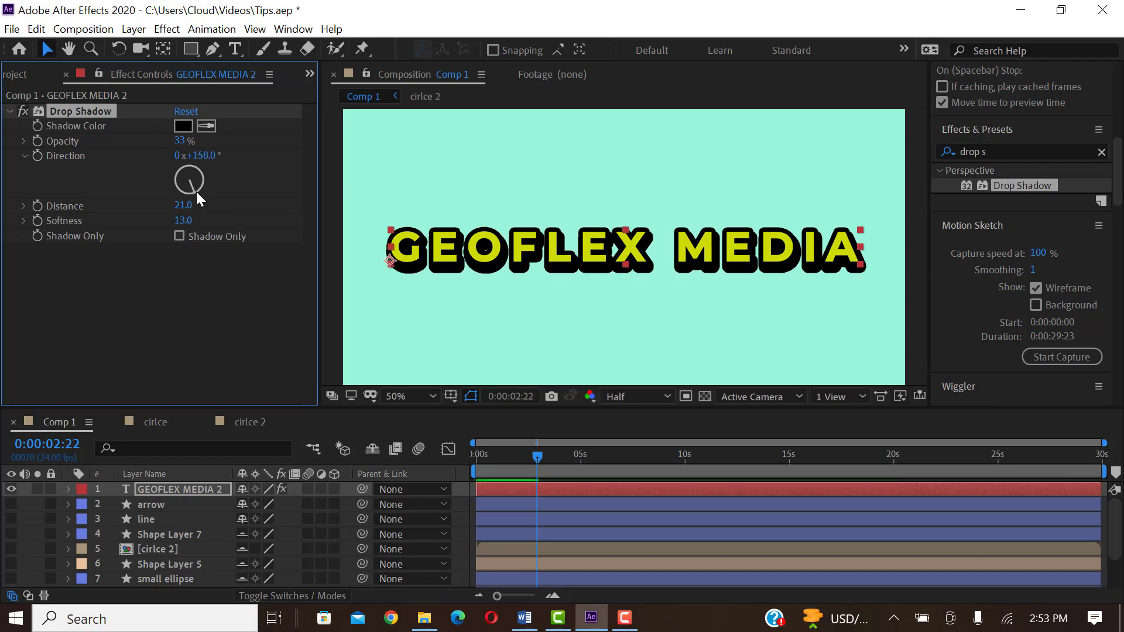
left_click(205, 192)
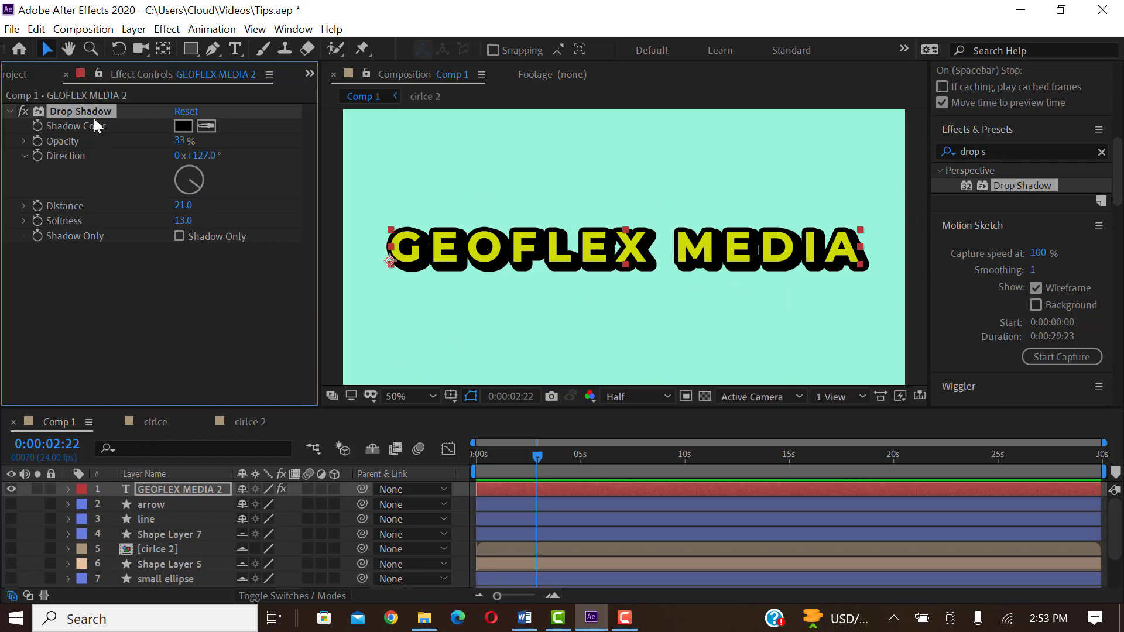
key("Delete")
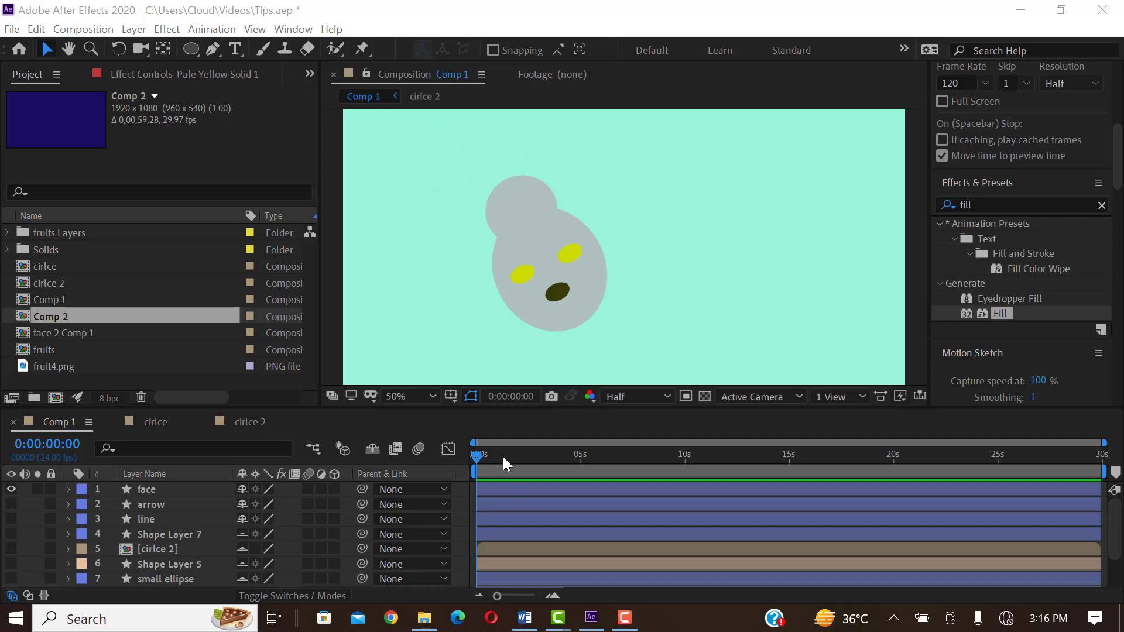
Preview the face layer's rocking animation from the start and return to the first frame
mouse_move(480, 456)
left_mouse_down()
mouse_move(493, 458)
mouse_move(473, 459)
left_mouse_up()
key("space")
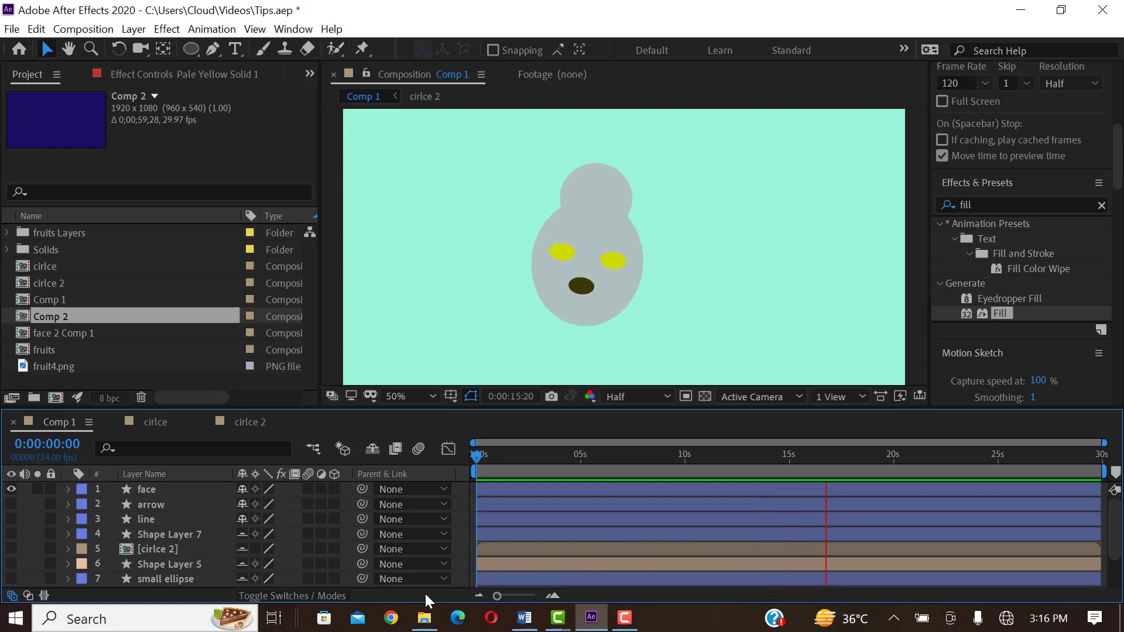
key("space")
left_click(479, 457)
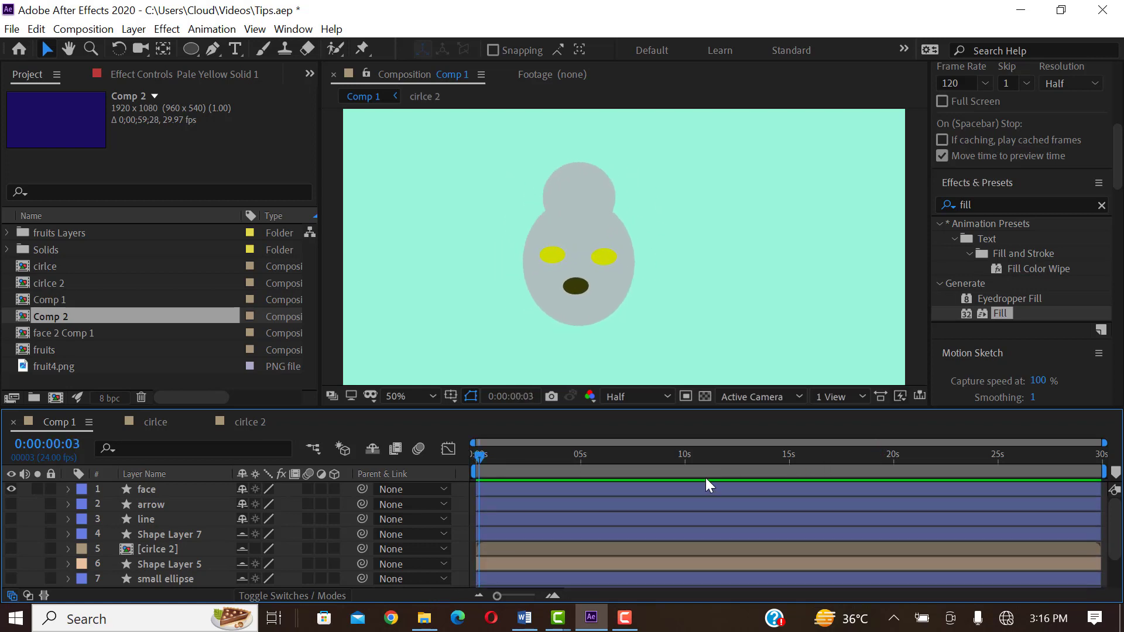
key("Page_Up")
key("Page_Up")
key("Page_Up")
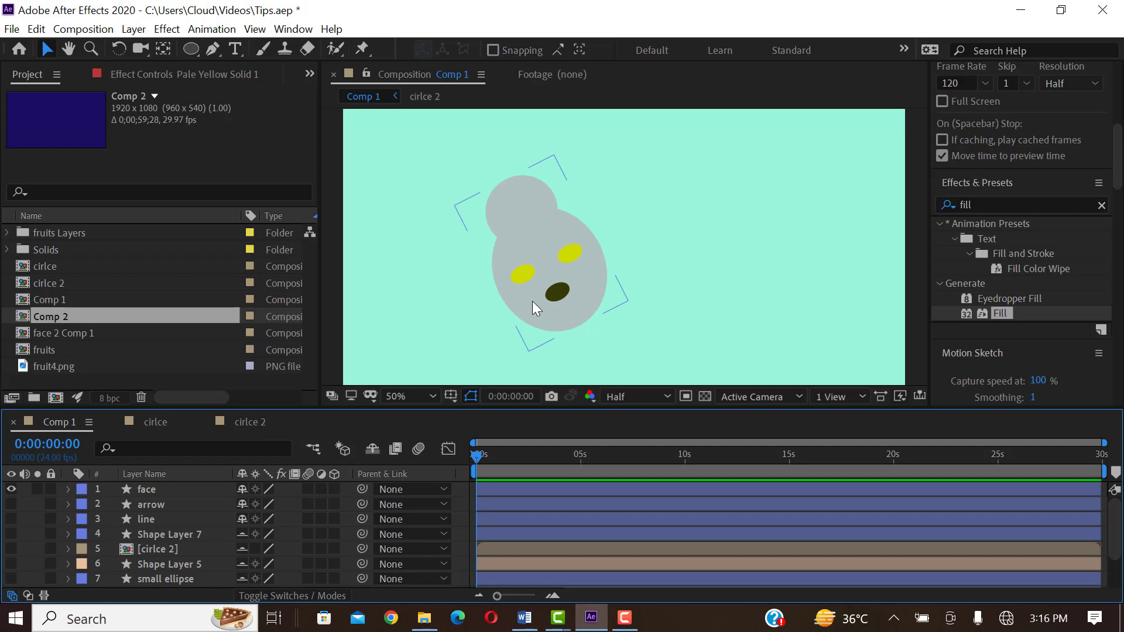
Duplicate the face layer and apply CC Slant, found by searching the effects for "slant", to the upper copy
left_click(146, 490)
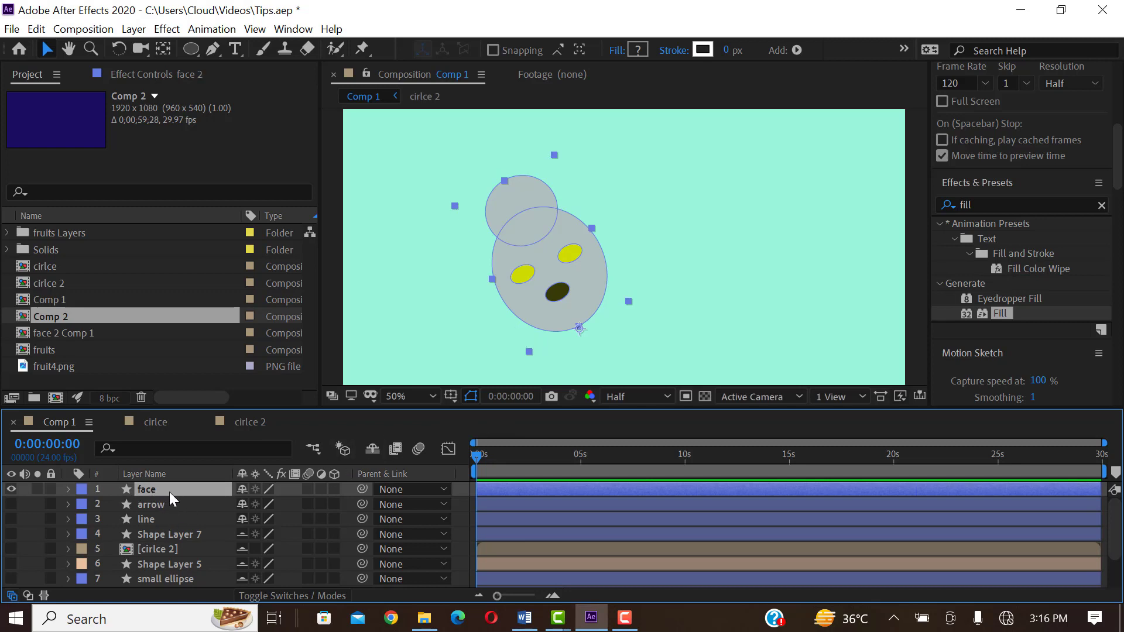
key("ctrl+d")
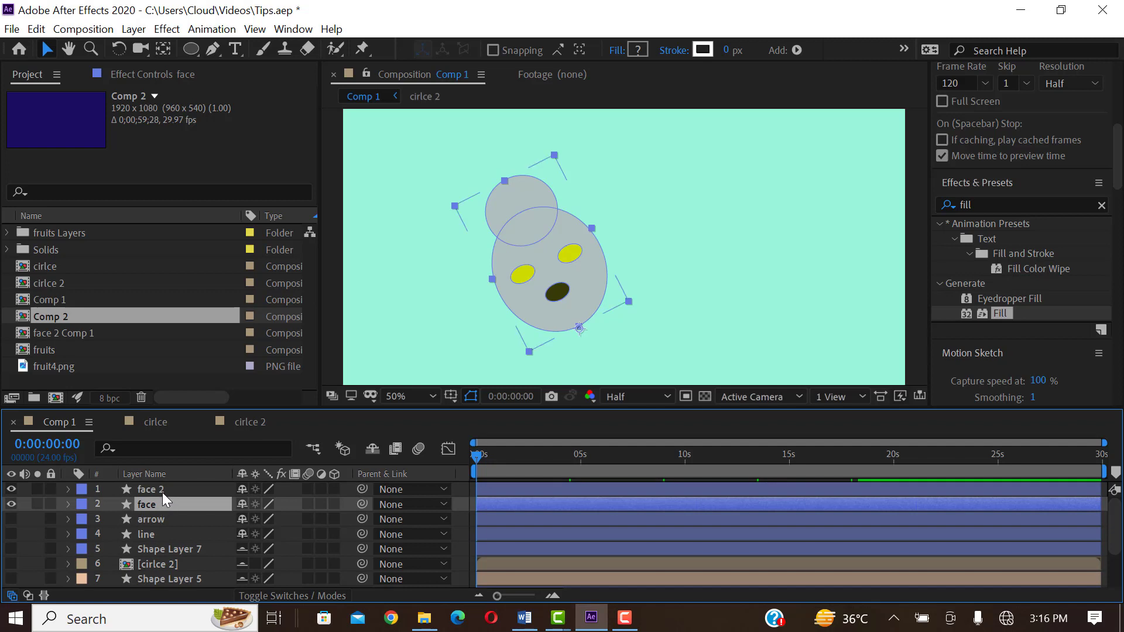
left_click(154, 490)
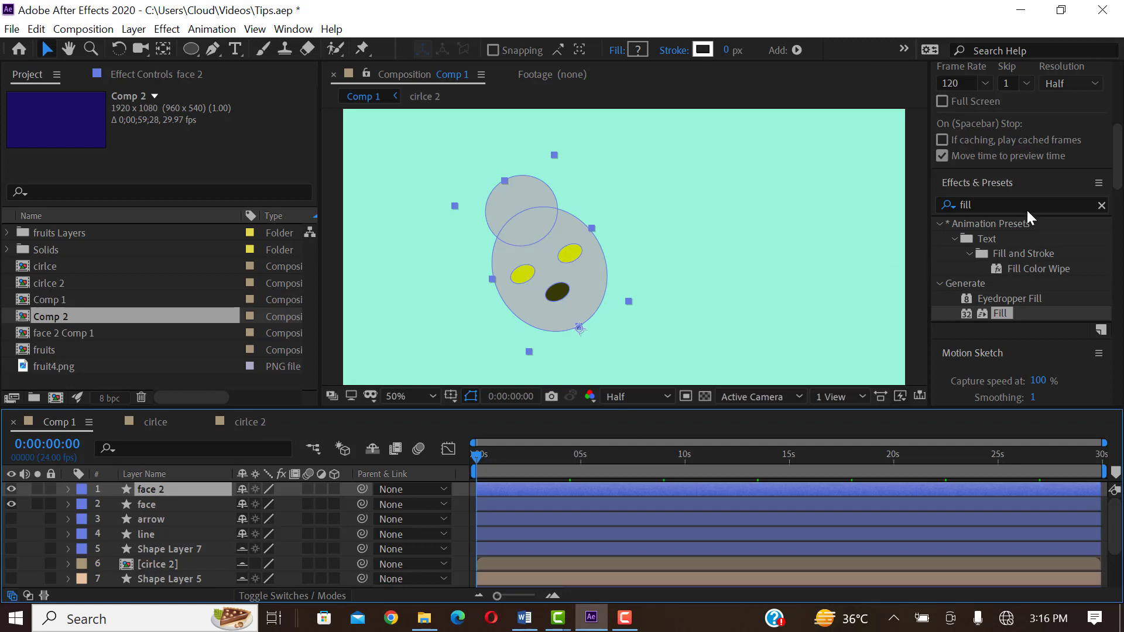
left_click(938, 206)
type("slan")
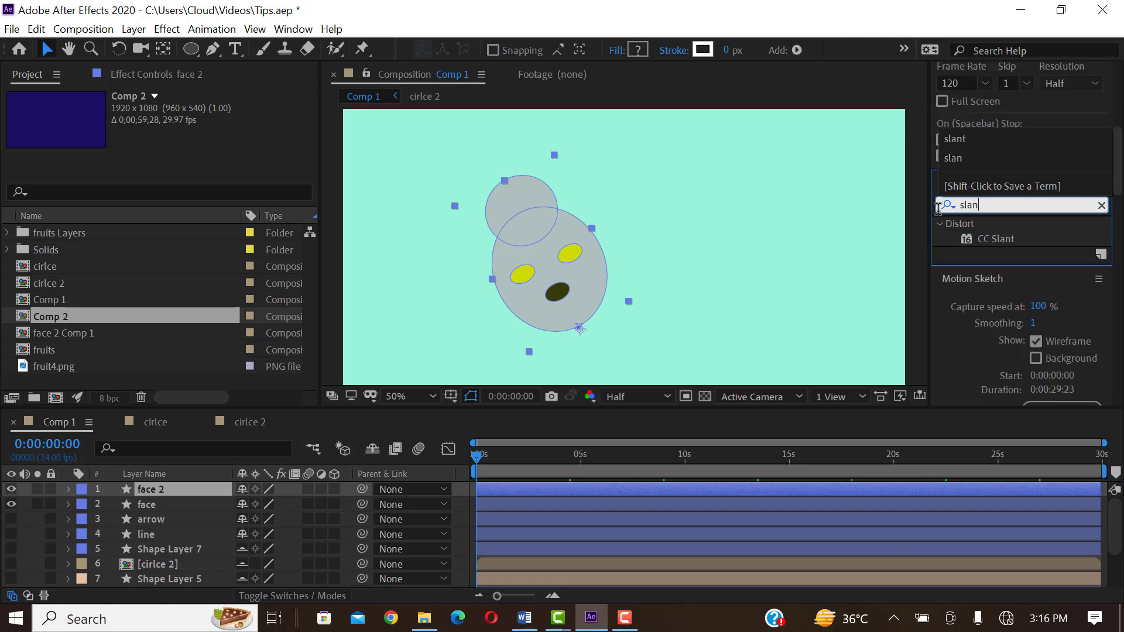
type("t")
left_click_drag(1003, 243, 151, 499)
left_click_drag(155, 495, 152, 491)
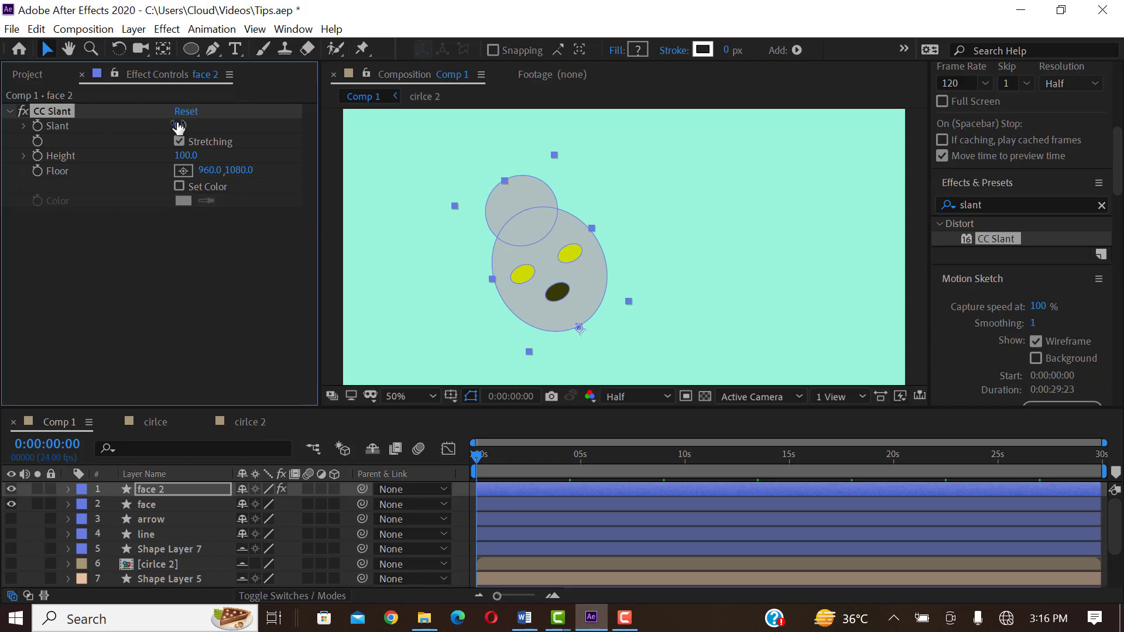
Set the CC Slant effect's slant to 109 and height to 58, and preview the slanted copy's animation
left_click_drag(178, 127, 299, 147)
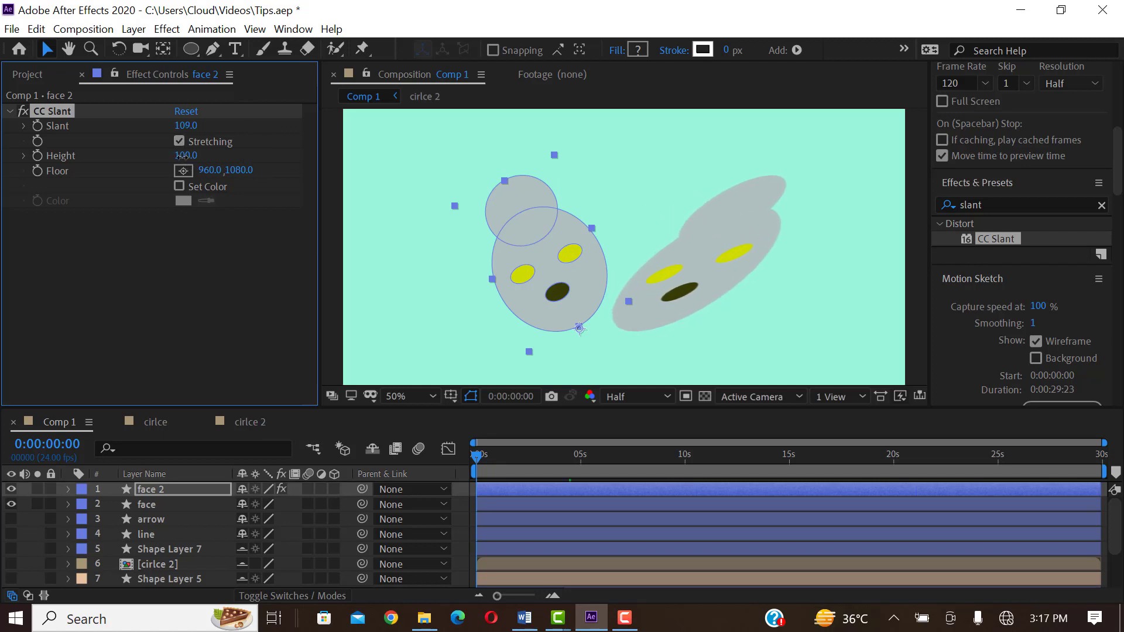
left_click_drag(181, 156, 168, 174)
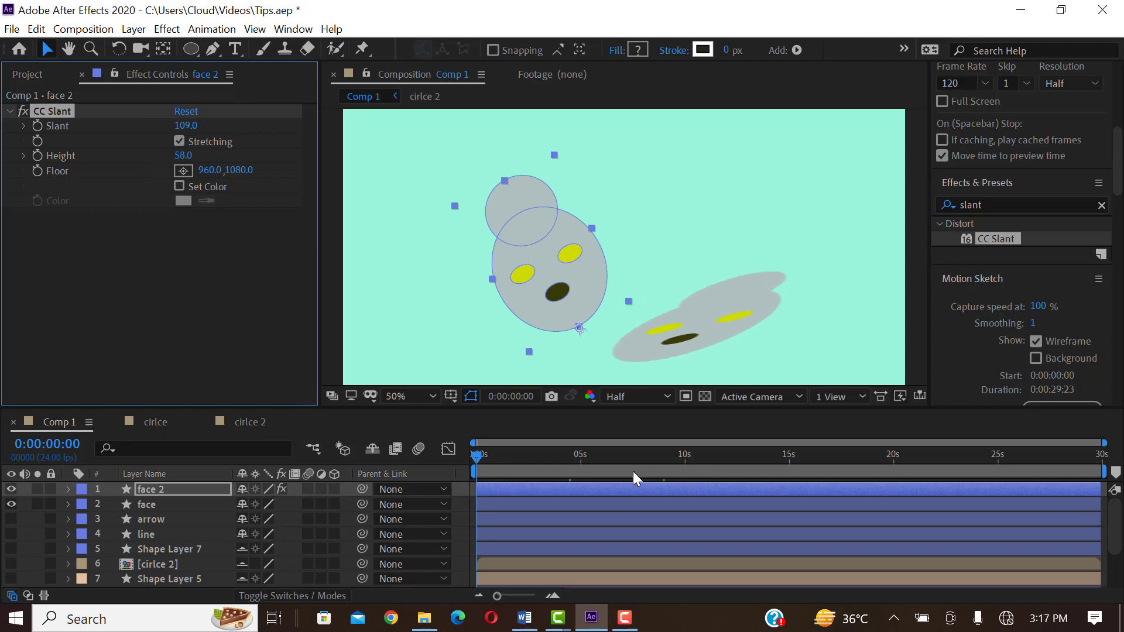
key("space")
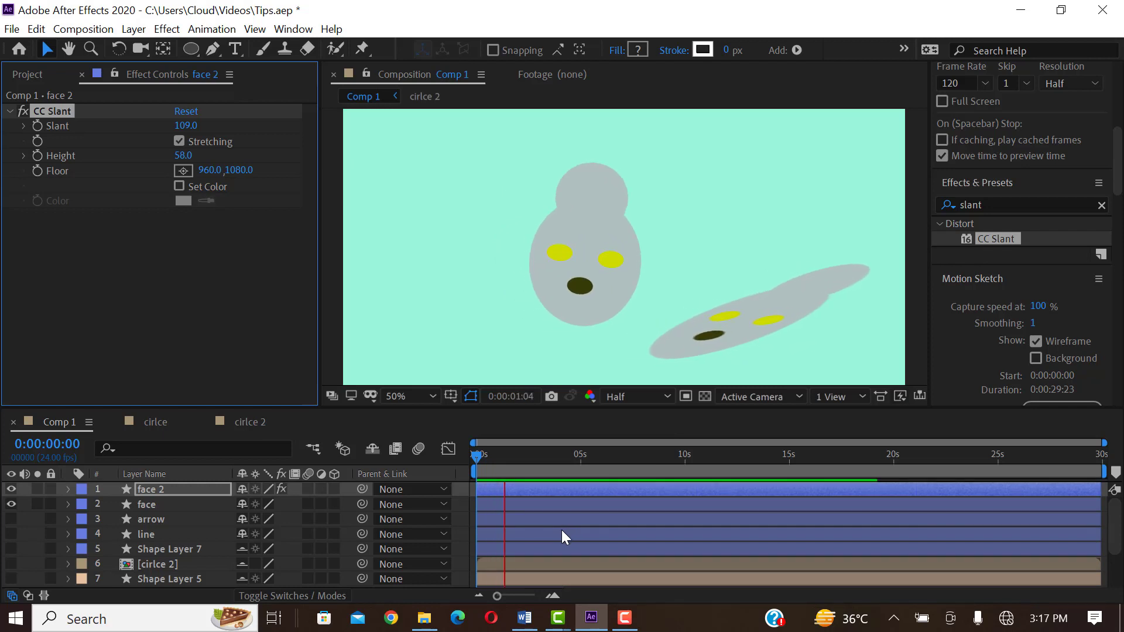
key("space")
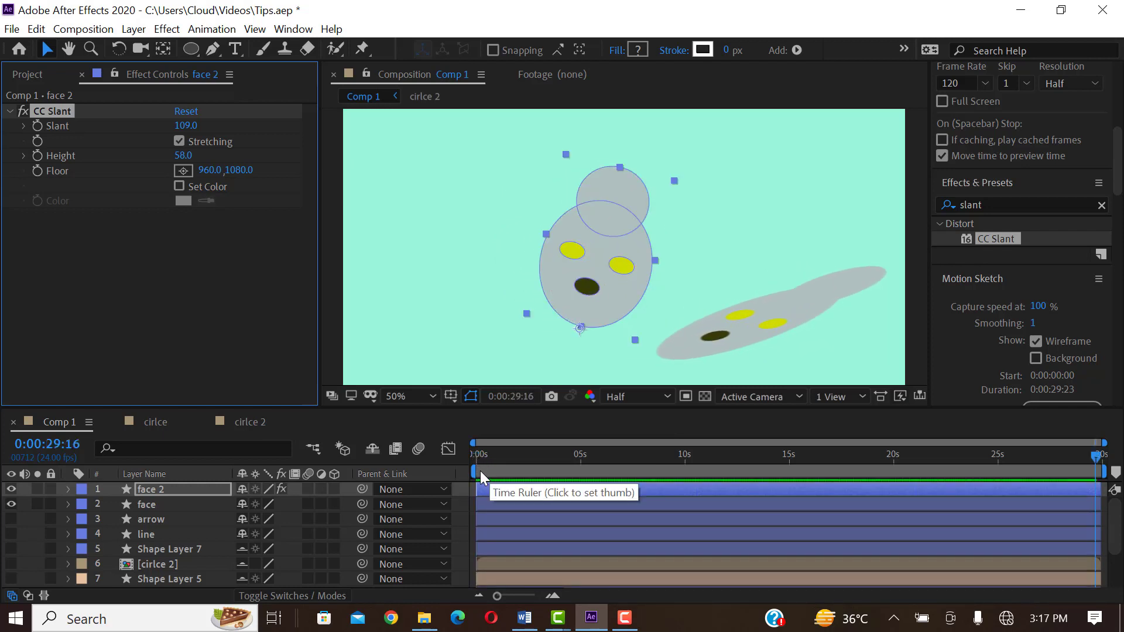
left_click(483, 458)
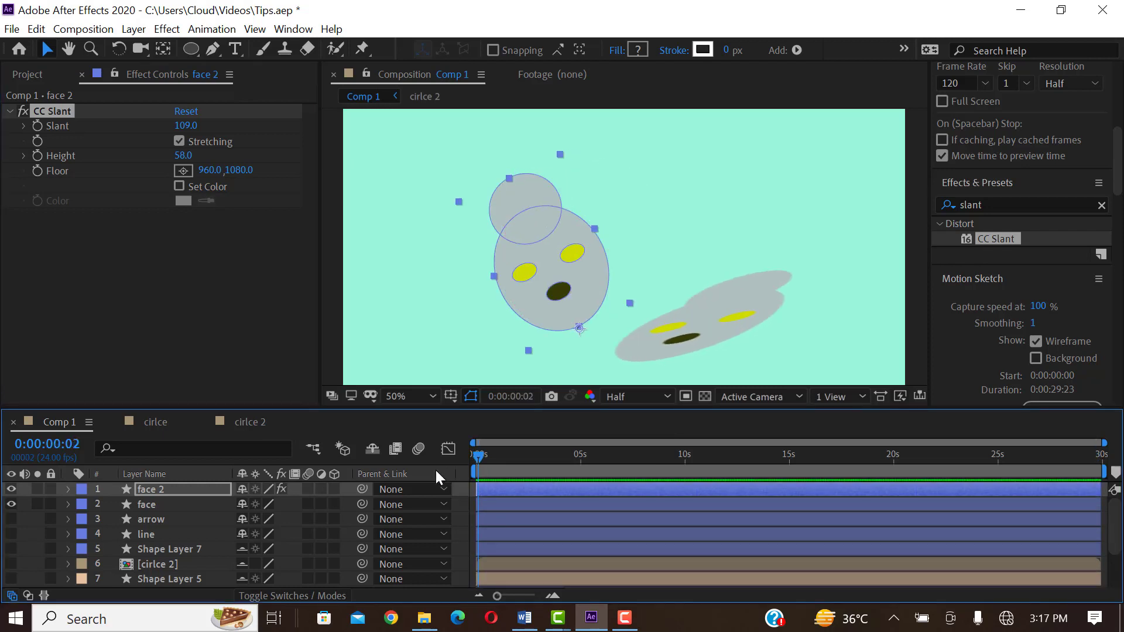
Move the slanted face 2 layer below the original face layer
left_click(163, 490)
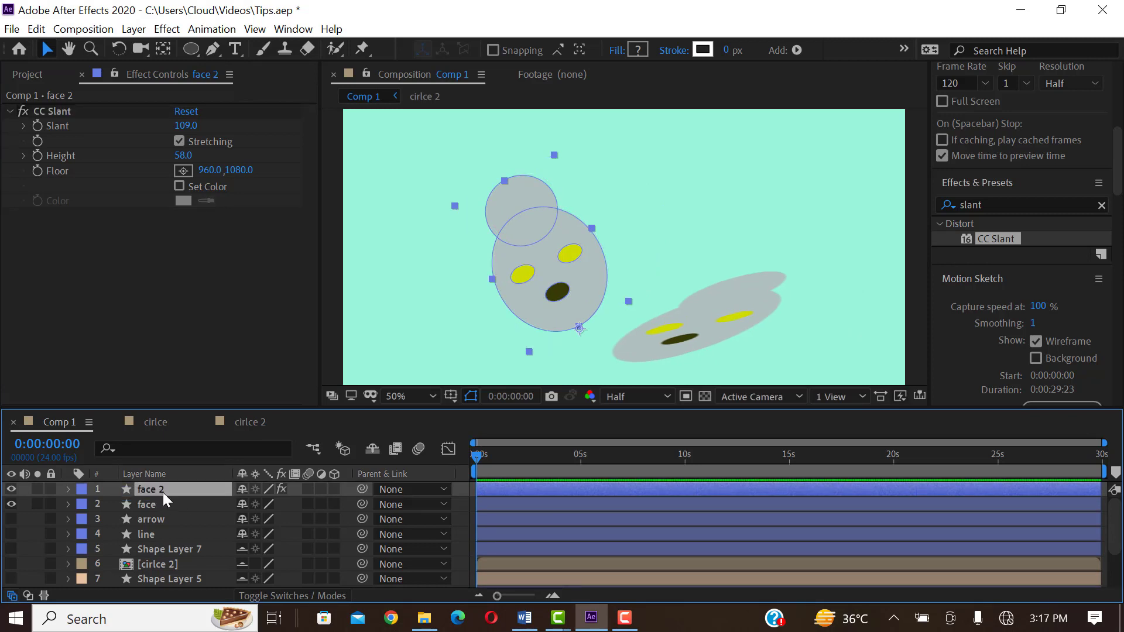
left_click_drag(163, 490, 147, 507)
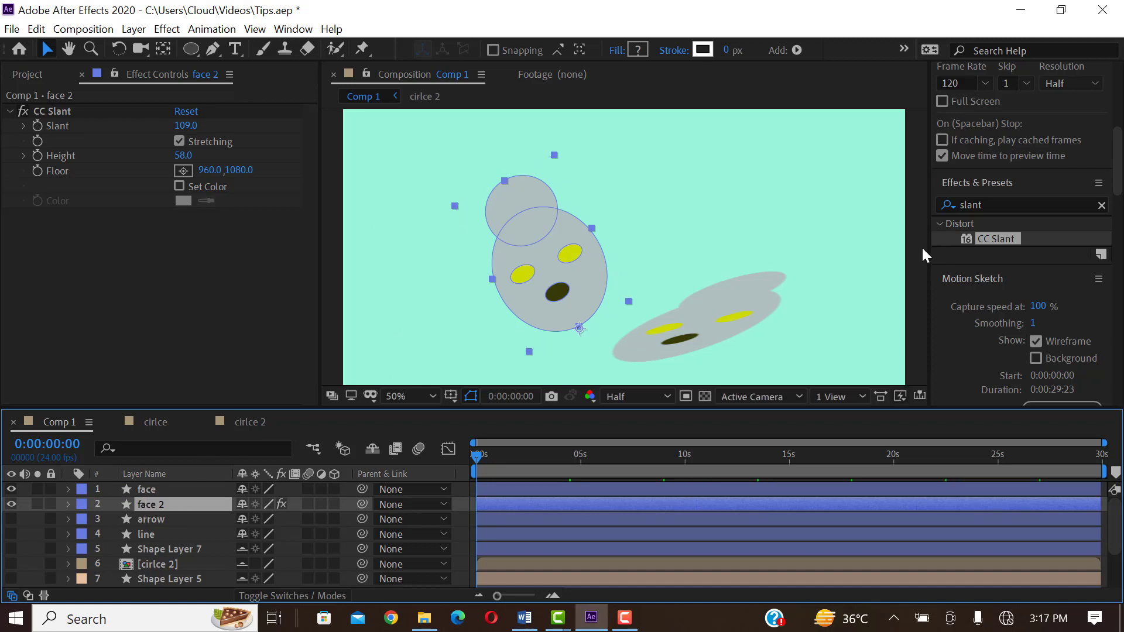
Apply the Fill effect, found by searching the effects for "fill", to the face 2 layer and set its color to 030303
left_click(996, 205)
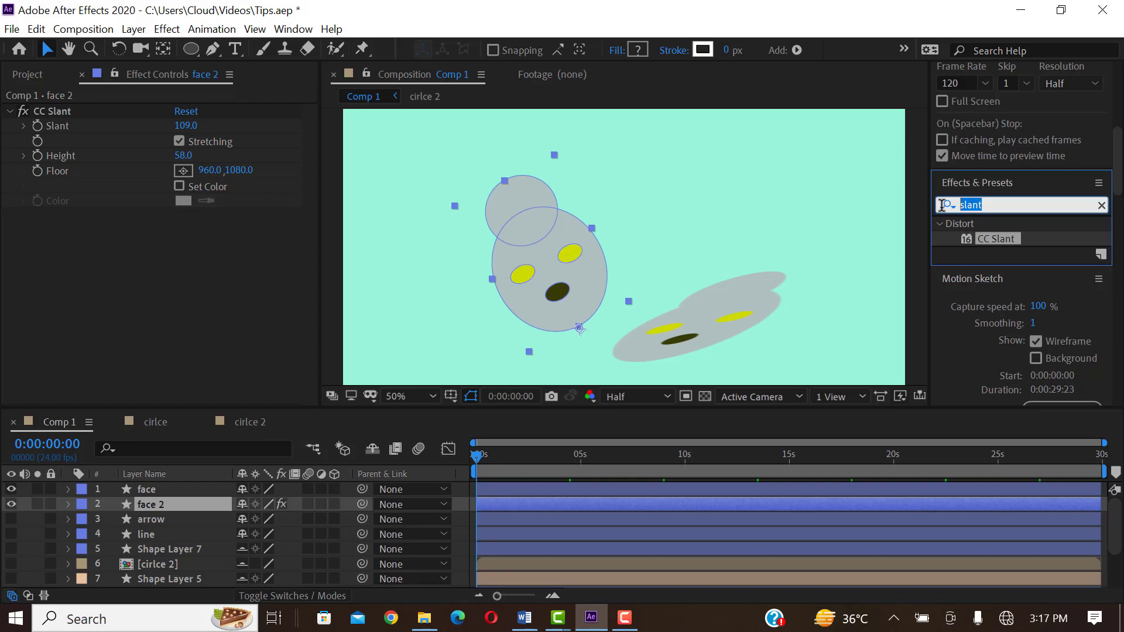
type("fill")
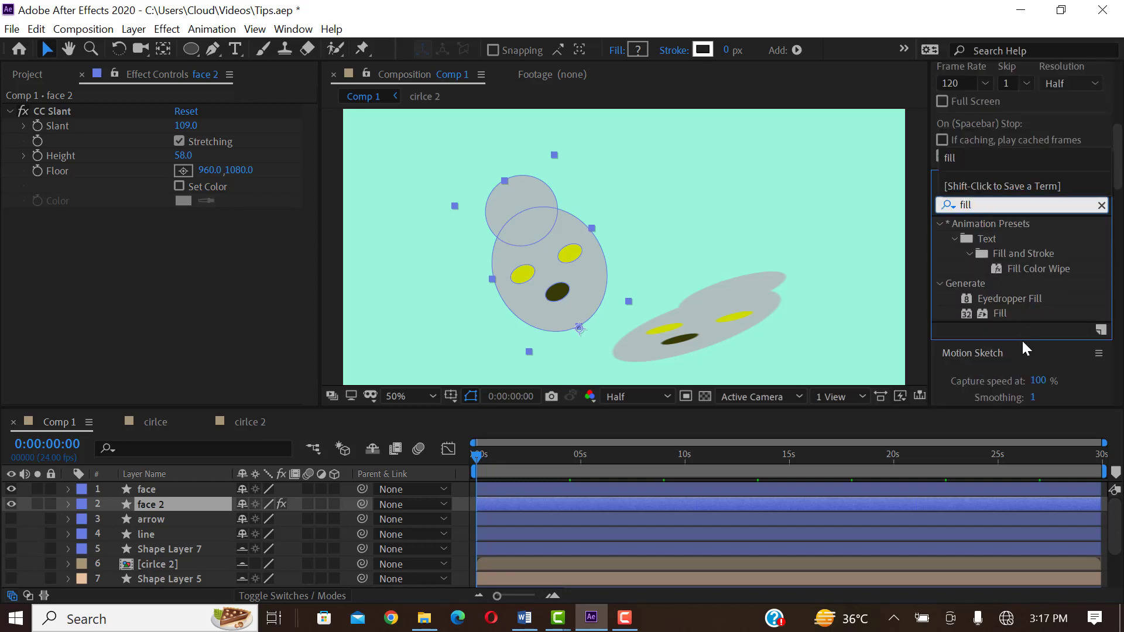
left_click_drag(1002, 315, 171, 504)
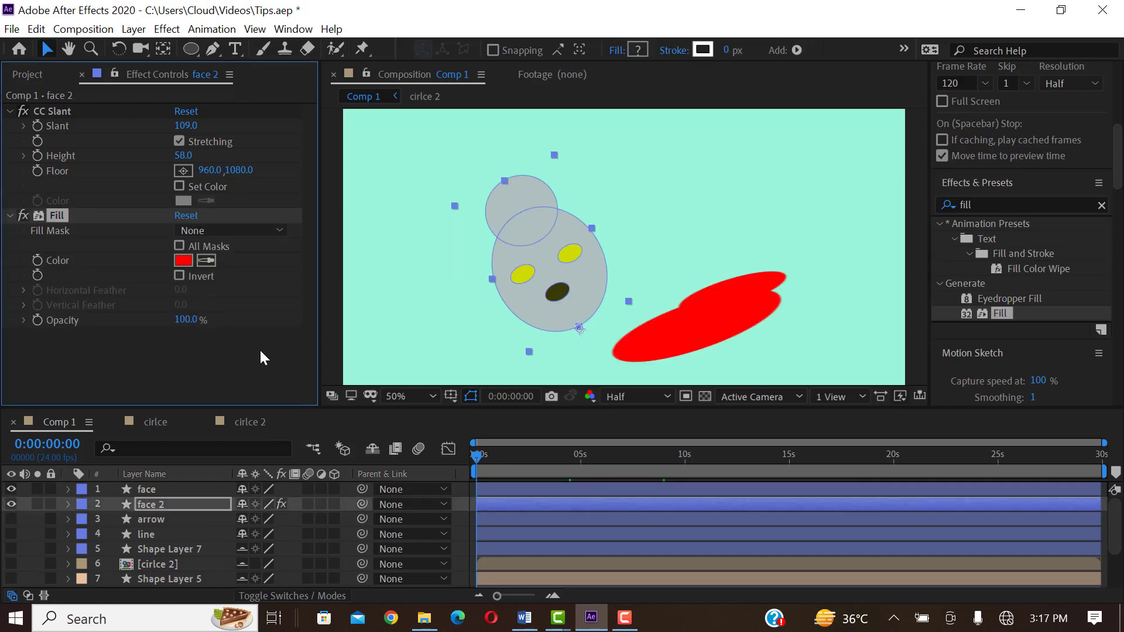
left_click(183, 260)
left_click_drag(50, 244, 38, 278)
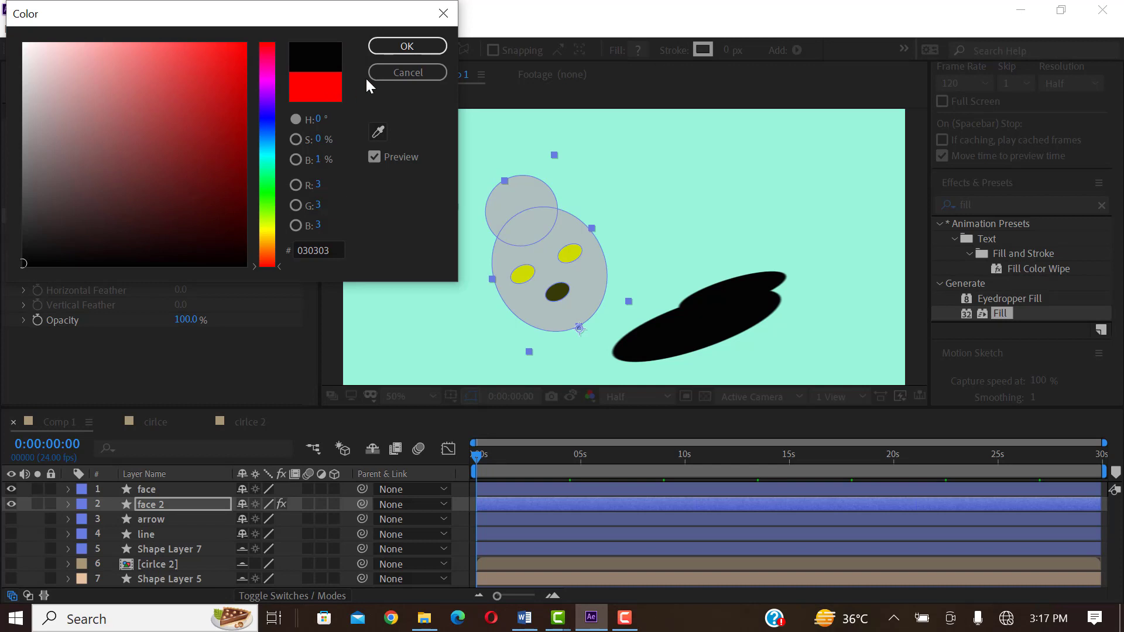
left_click(407, 47)
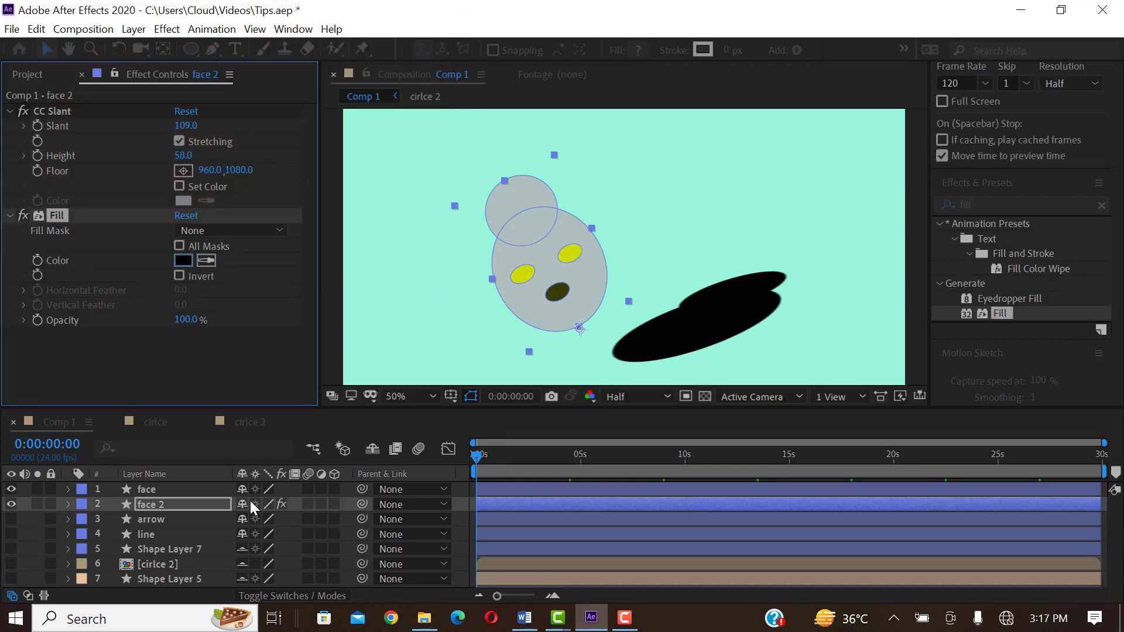
right_click(156, 504)
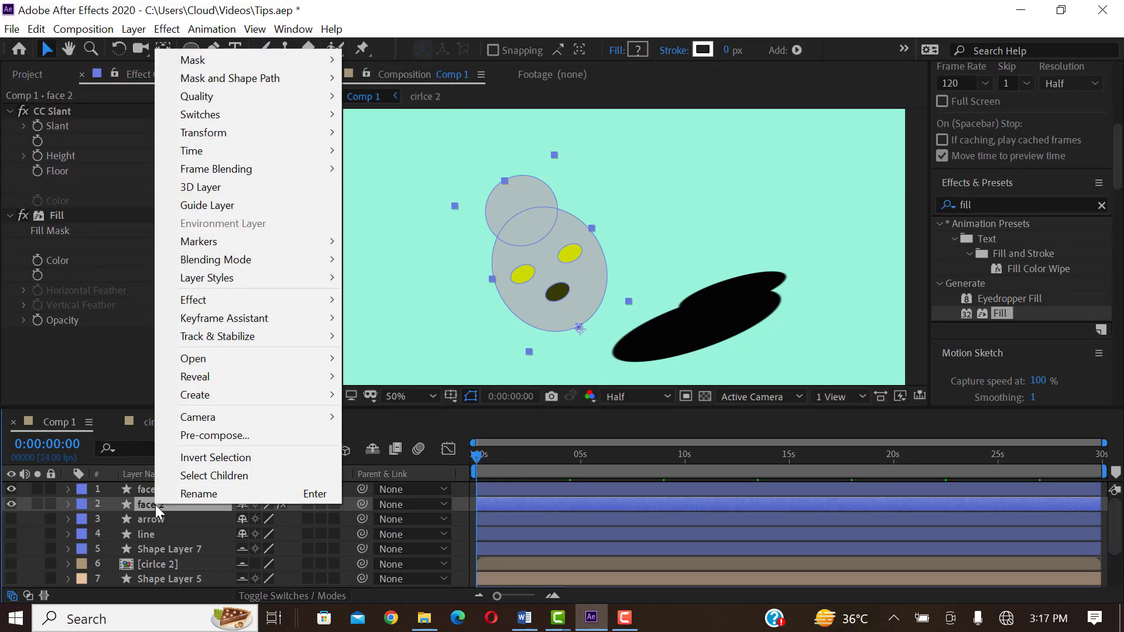
left_click(149, 502)
left_click(153, 514)
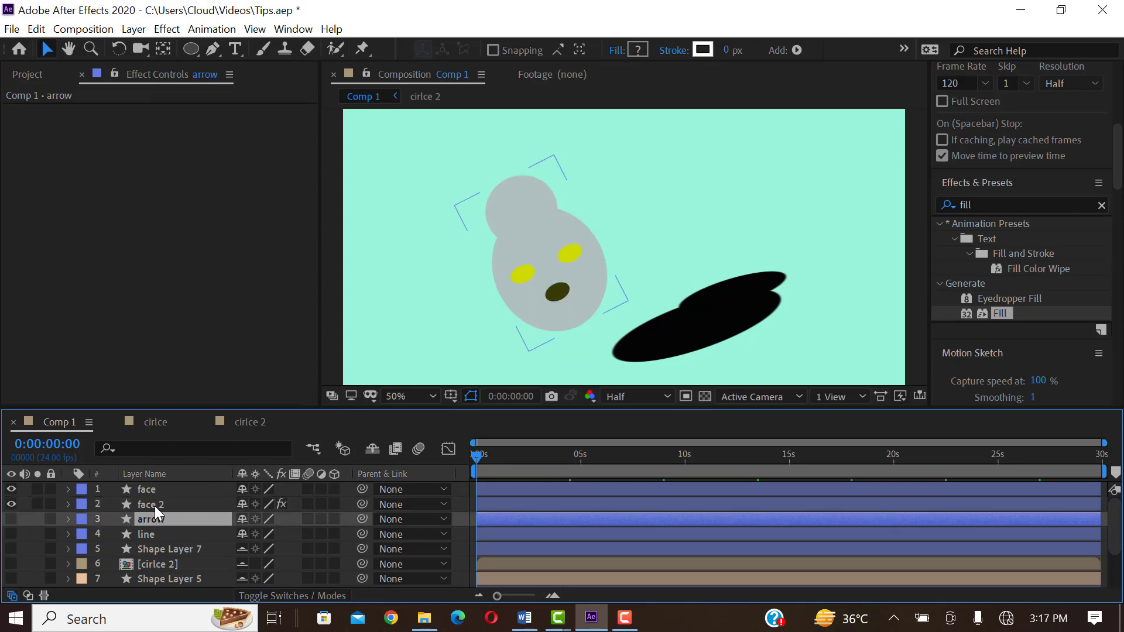
left_click(155, 506)
left_click(705, 331)
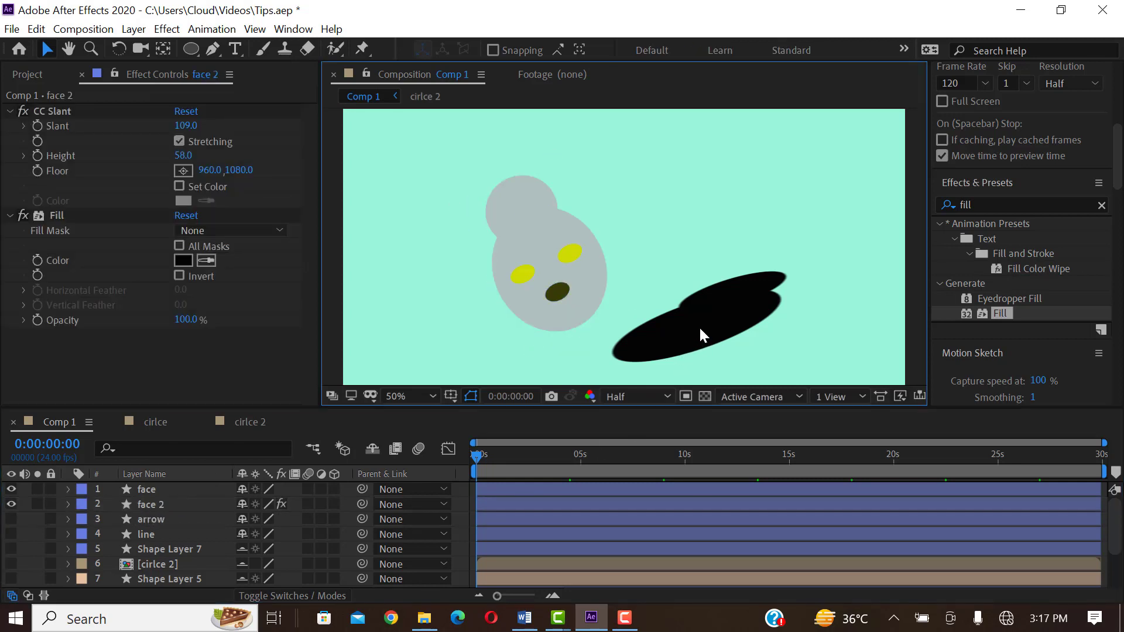
left_click(556, 314)
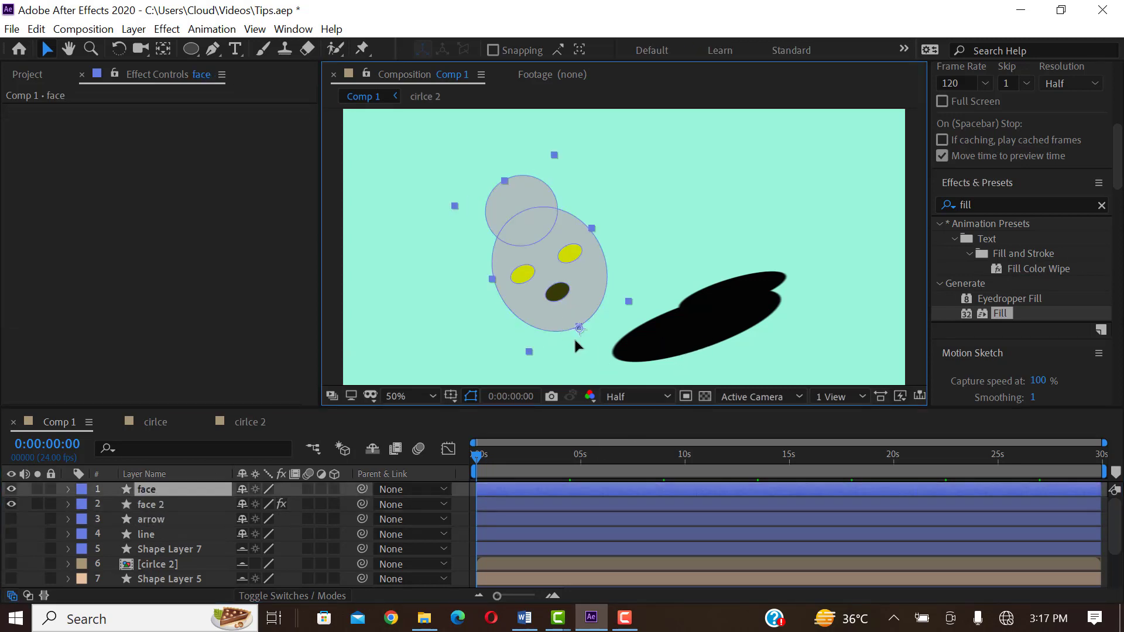
Pre-compose the face 2 layer with all attributes moved into the new composition, and move the shadow against the lower edge of the face
left_click(146, 507)
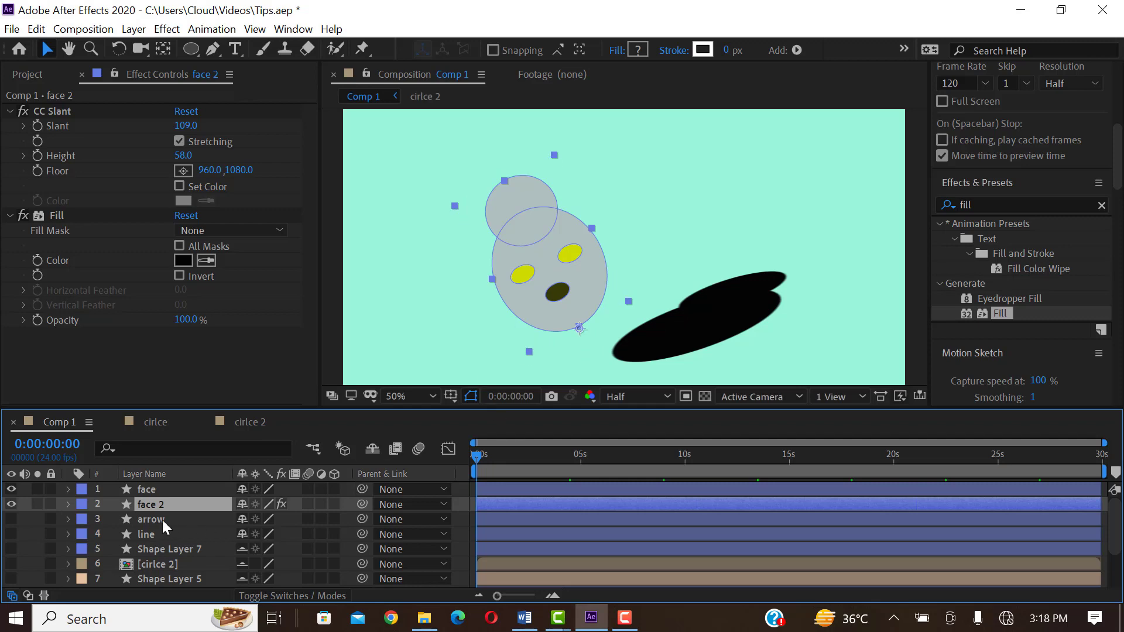
right_click(156, 504)
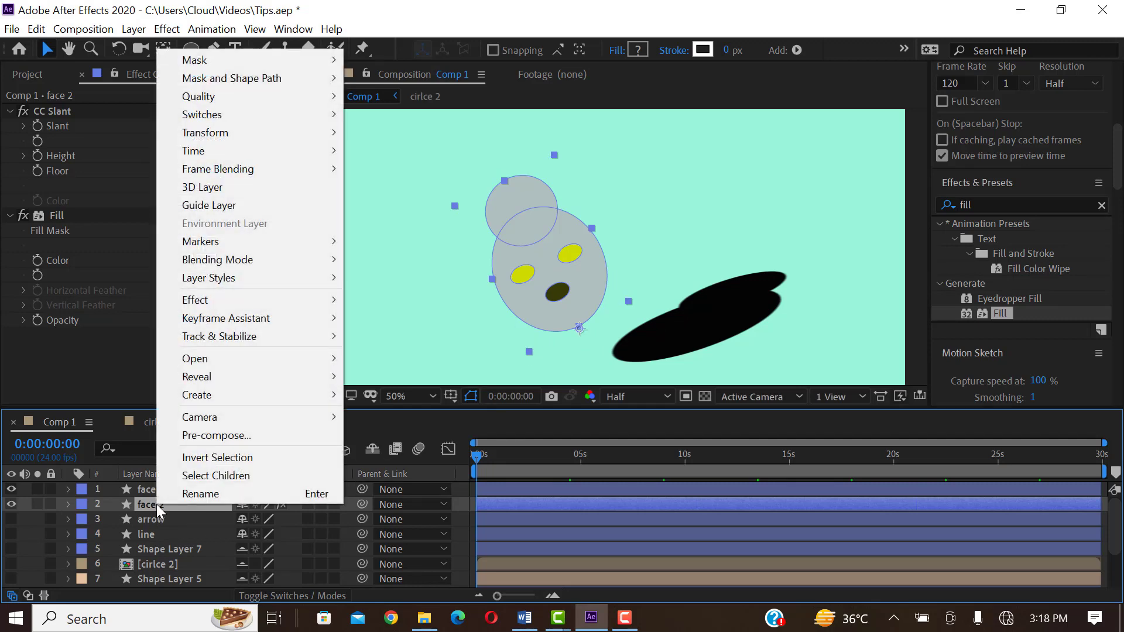
left_click(219, 437)
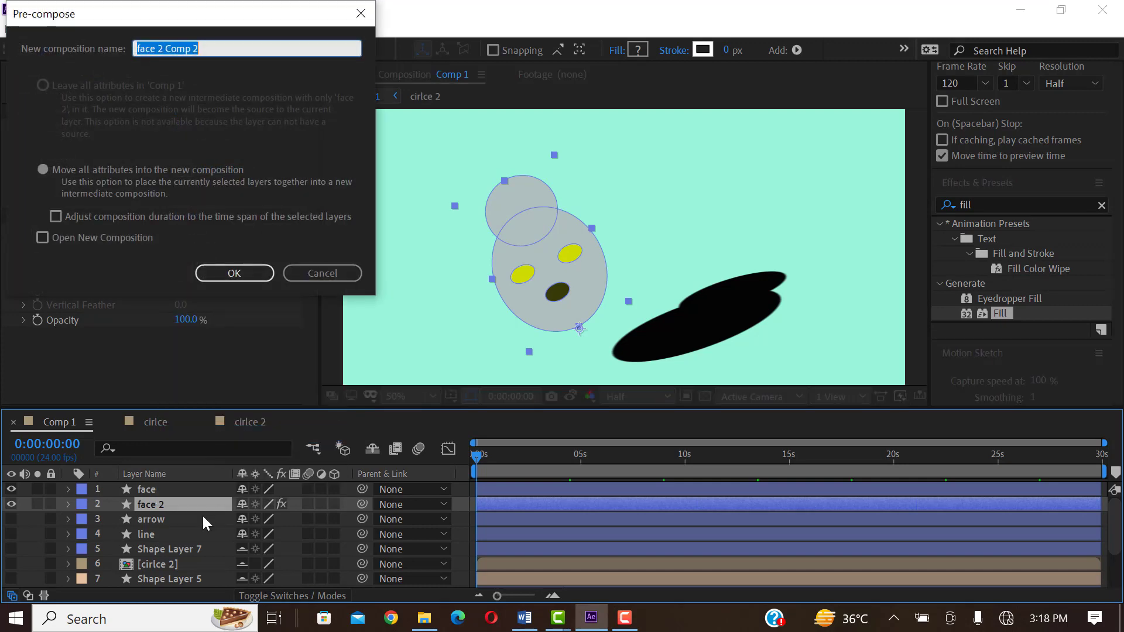
left_click(235, 274)
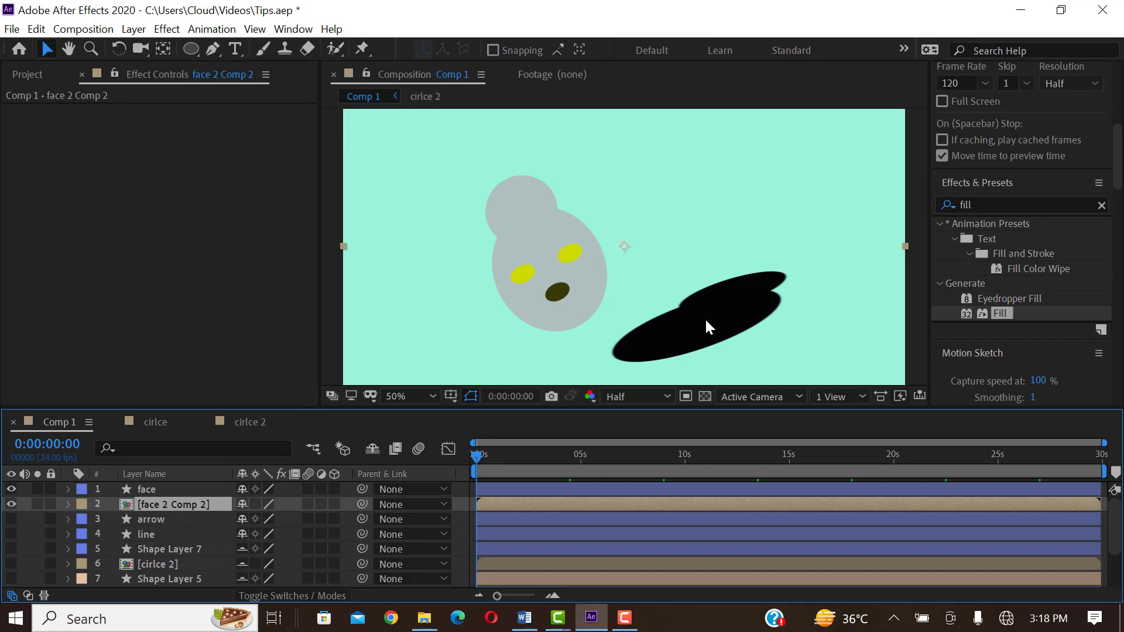
left_click_drag(704, 318, 648, 296)
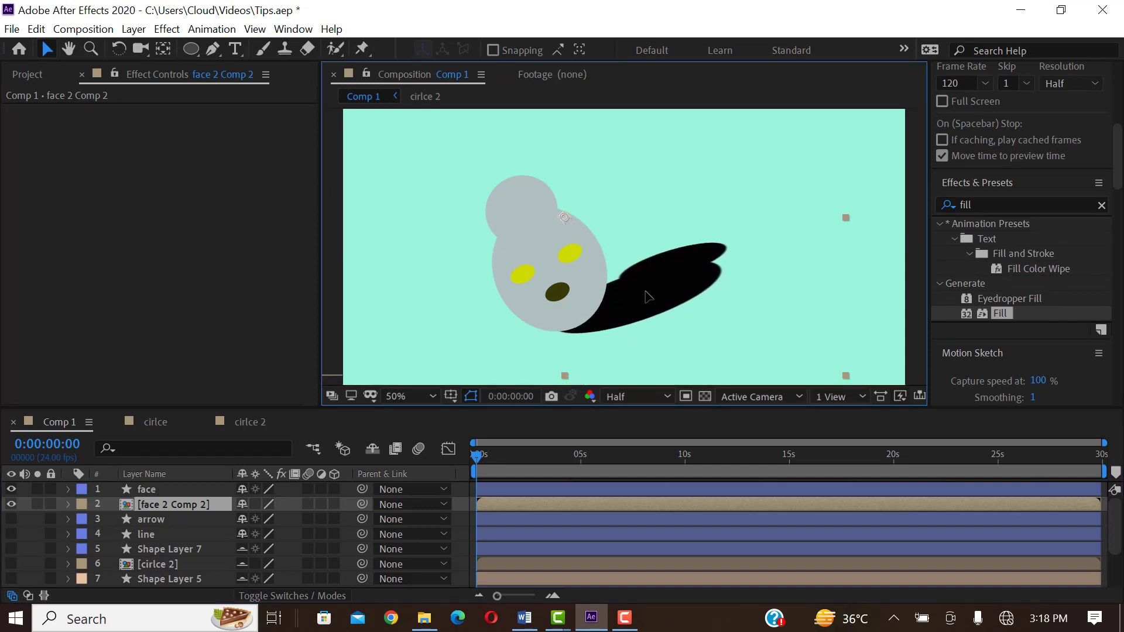
Set the pre-composed shadow layer's opacity to 41% and preview the face with its shadow
left_click(177, 508)
key("t")
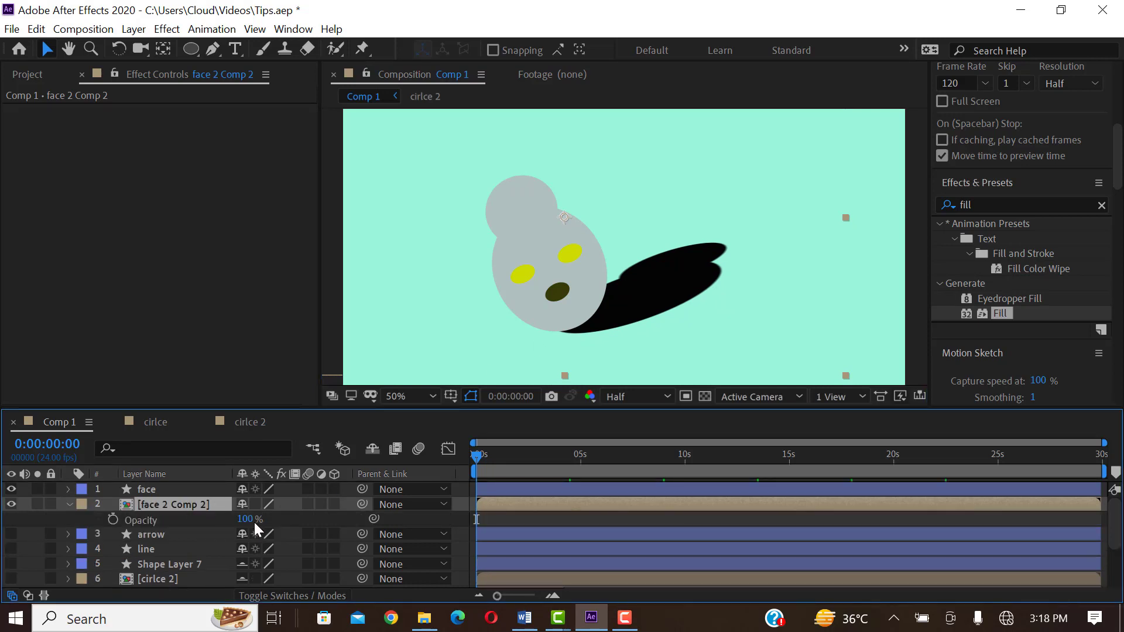
left_click_drag(254, 521, 202, 526)
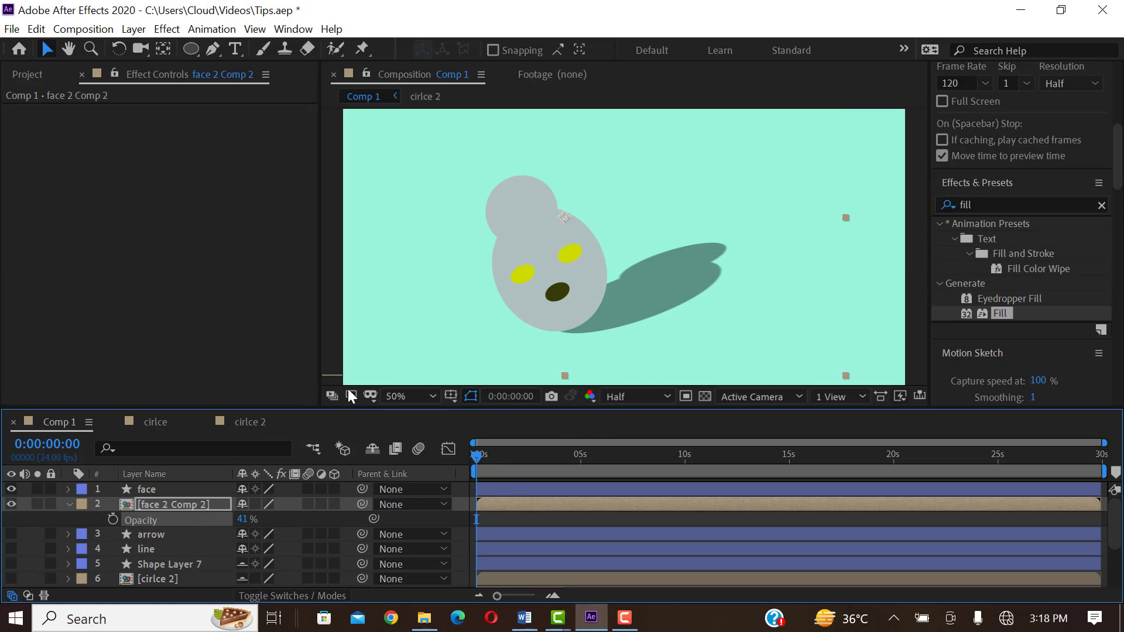
left_click(380, 347)
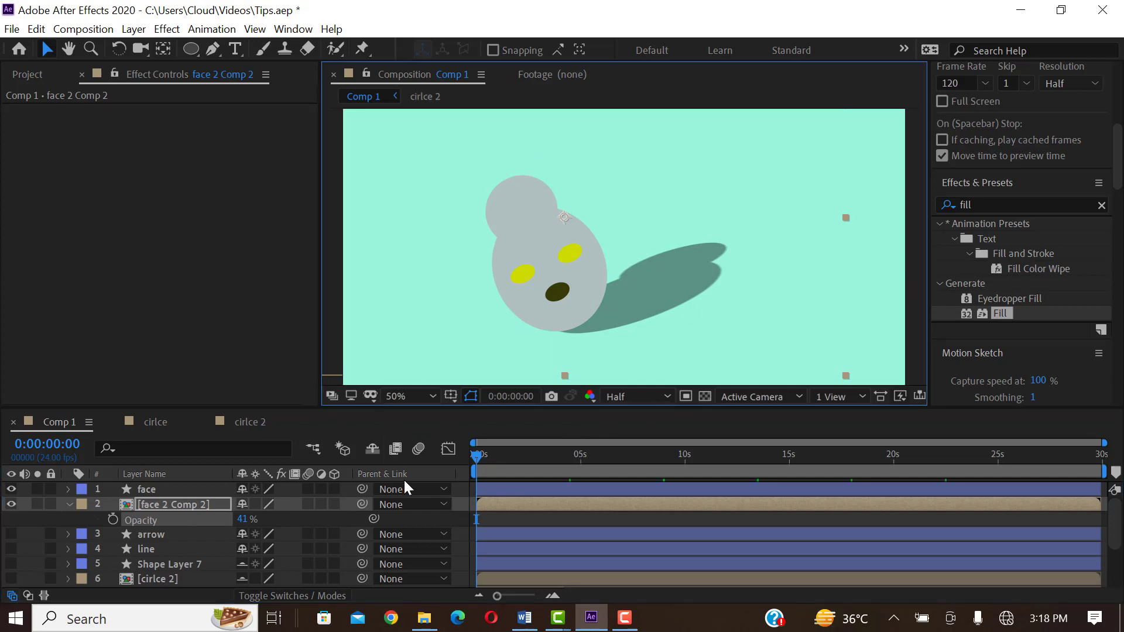
key("space")
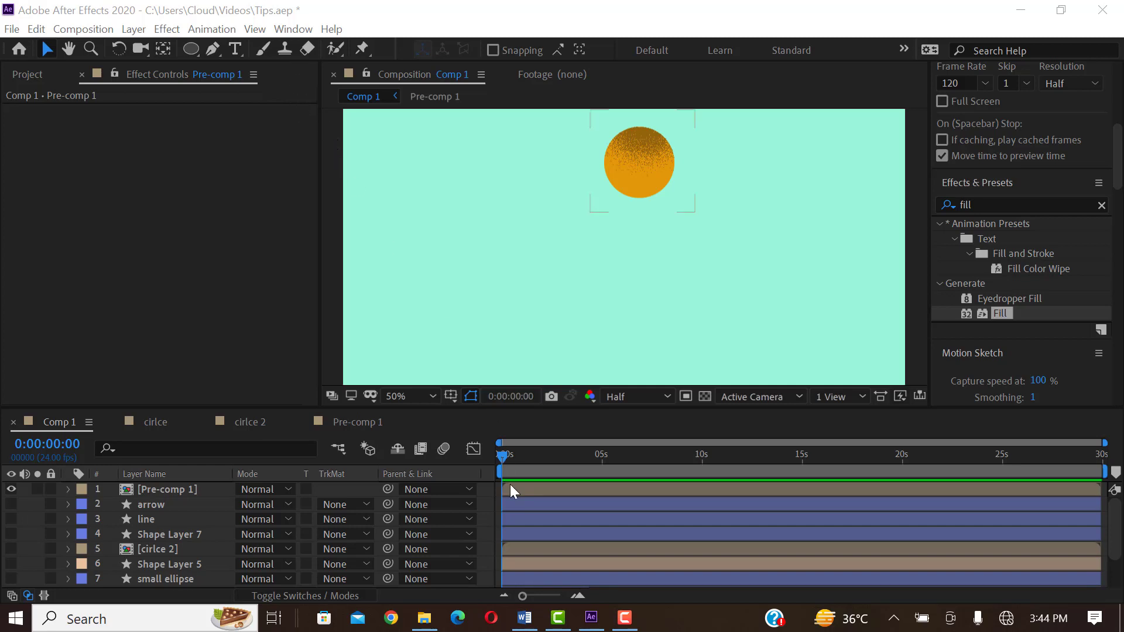
Preview the orange ball's motion in the Pre-comp 1 layer and return to the first frame
left_click(180, 493)
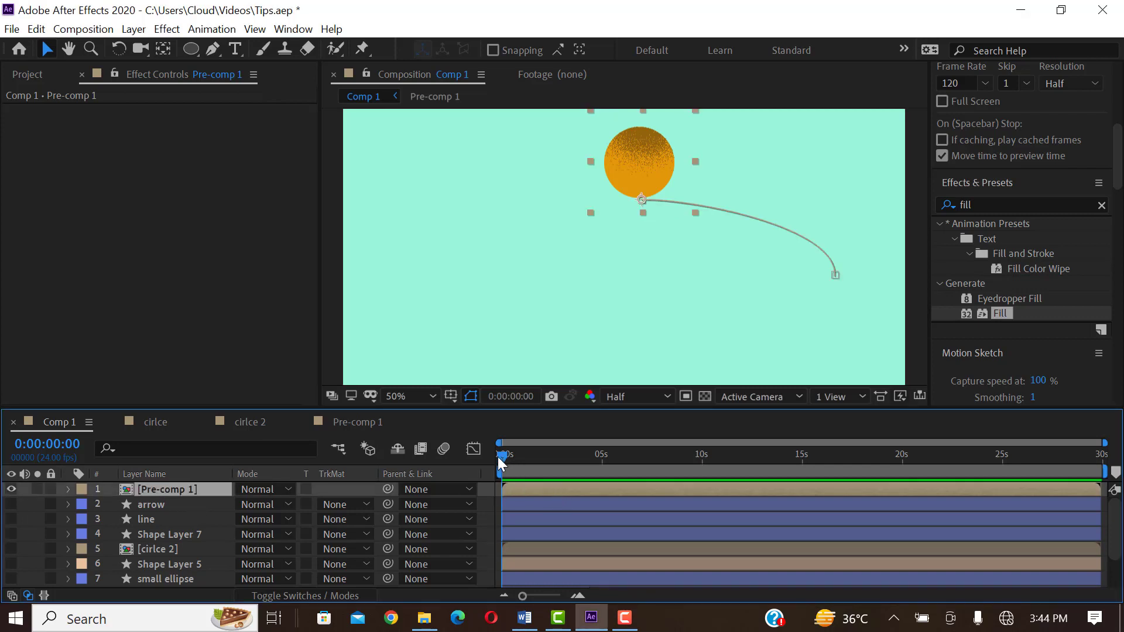
key("space")
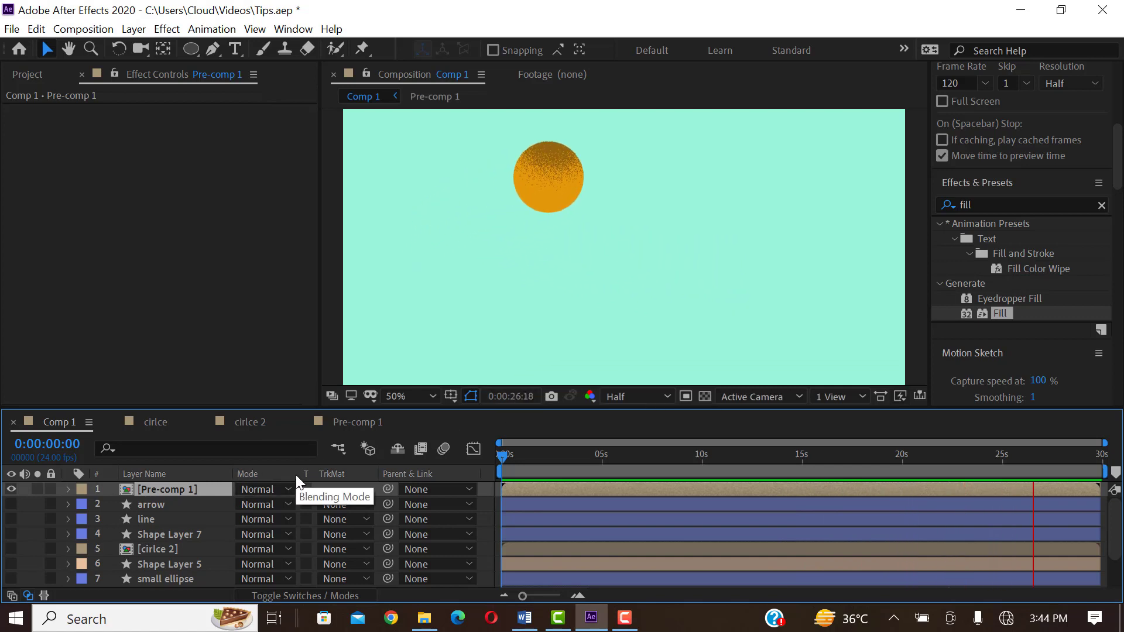
key("space")
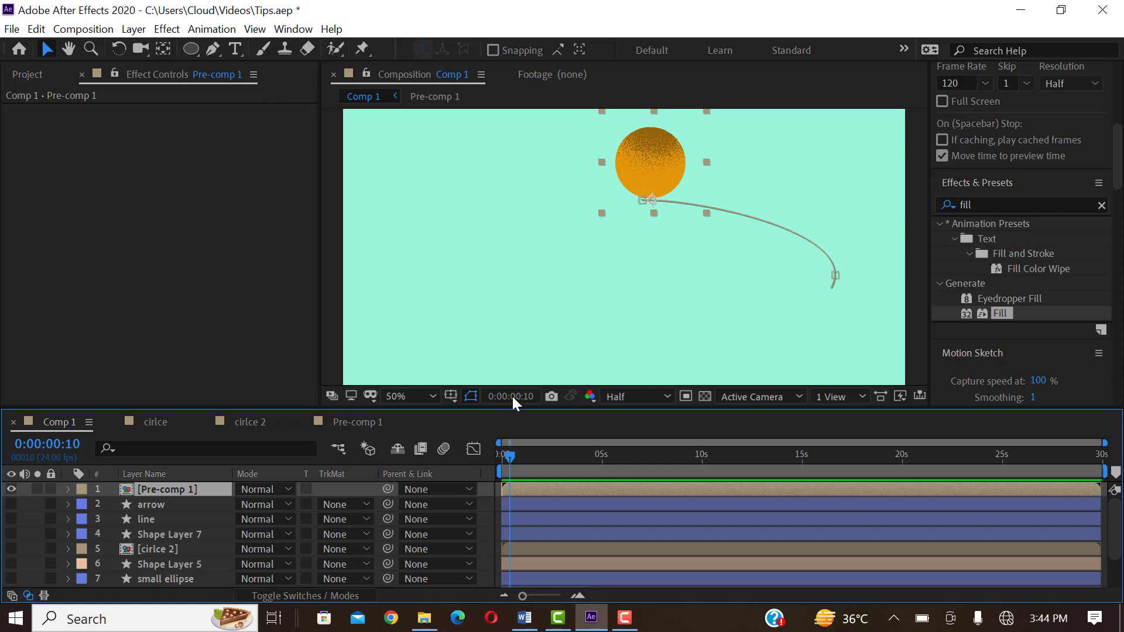
left_click_drag(504, 456, 490, 461)
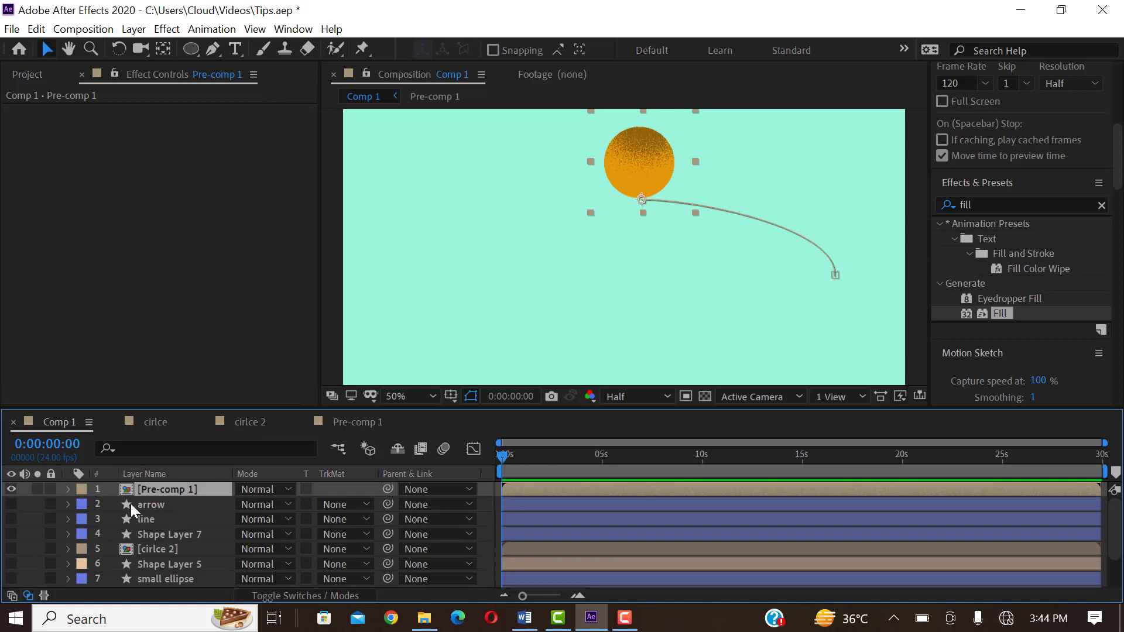
Select all position keyframes of the Pre-comp 1 layer and apply Time-Reverse Keyframes to them
left_click(68, 489)
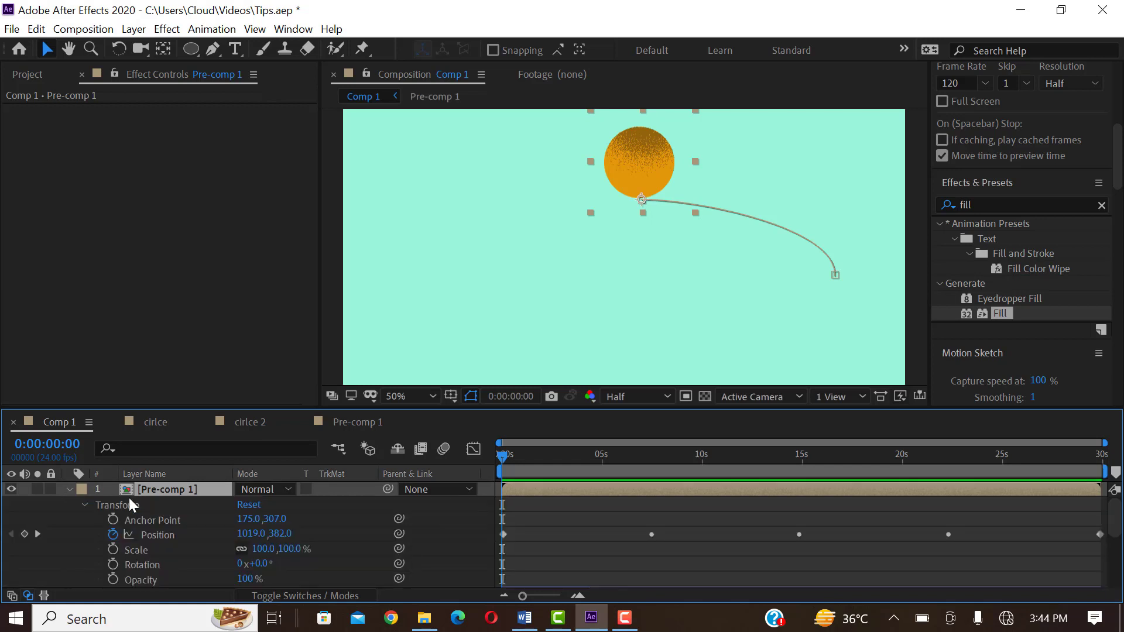
left_click(150, 538)
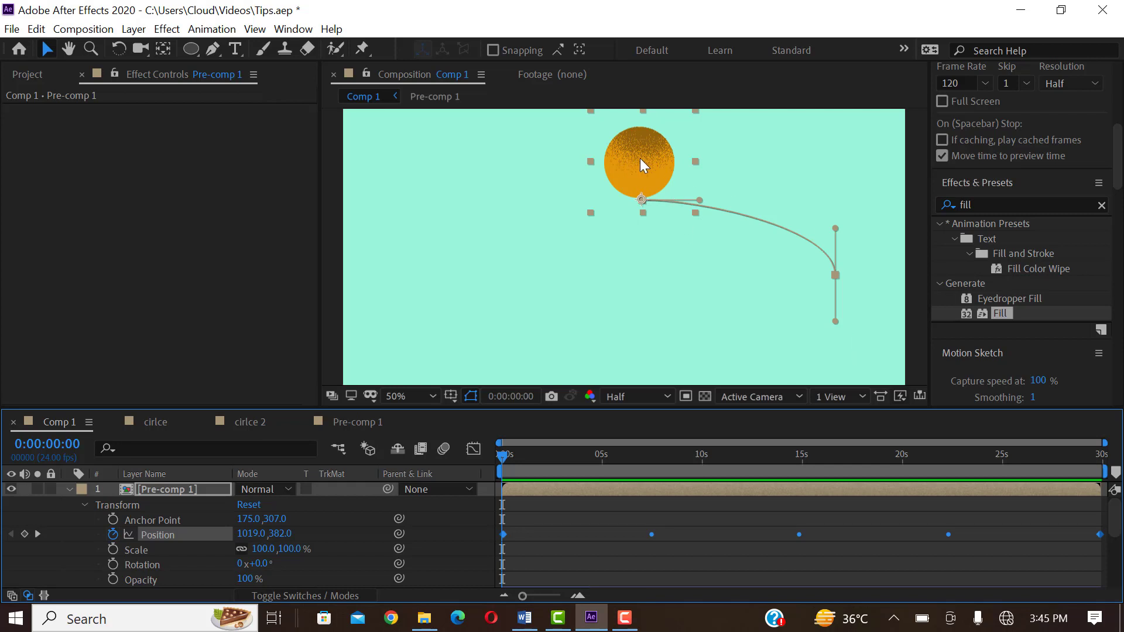
left_click(511, 532)
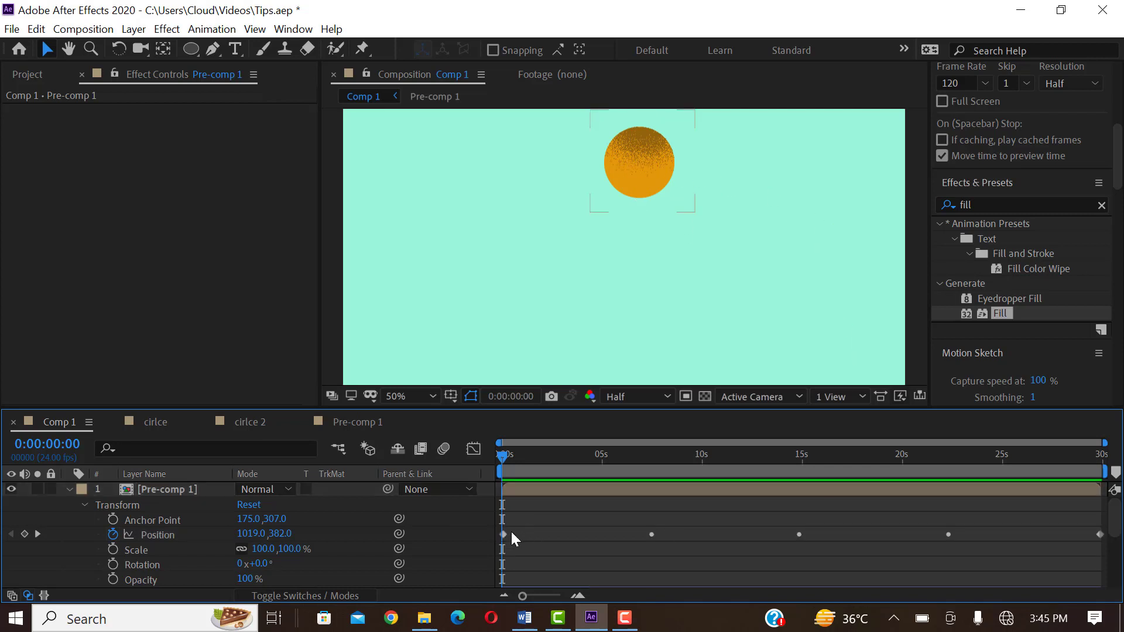
left_click(159, 534)
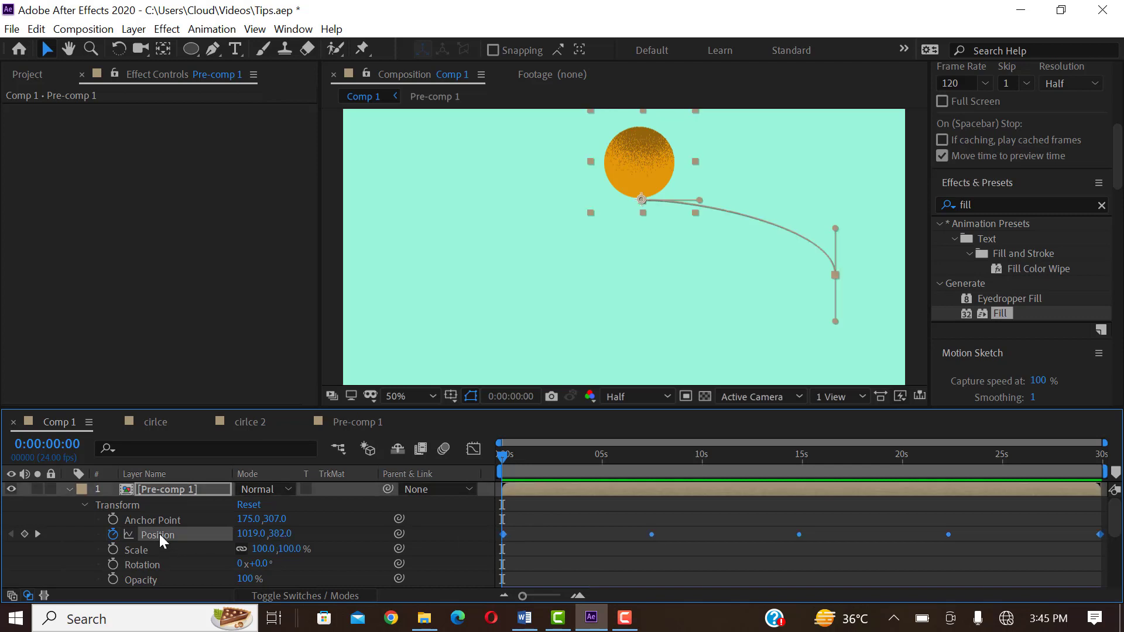
mouse_move(650, 535)
right_click(652, 535)
mouse_move(732, 523)
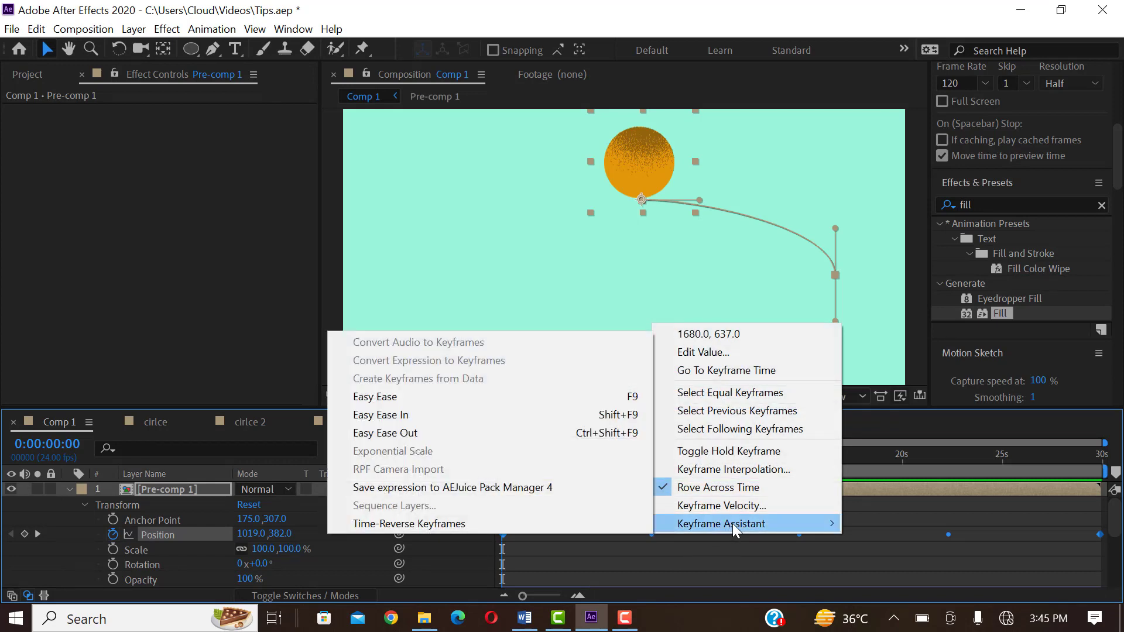
left_click(440, 523)
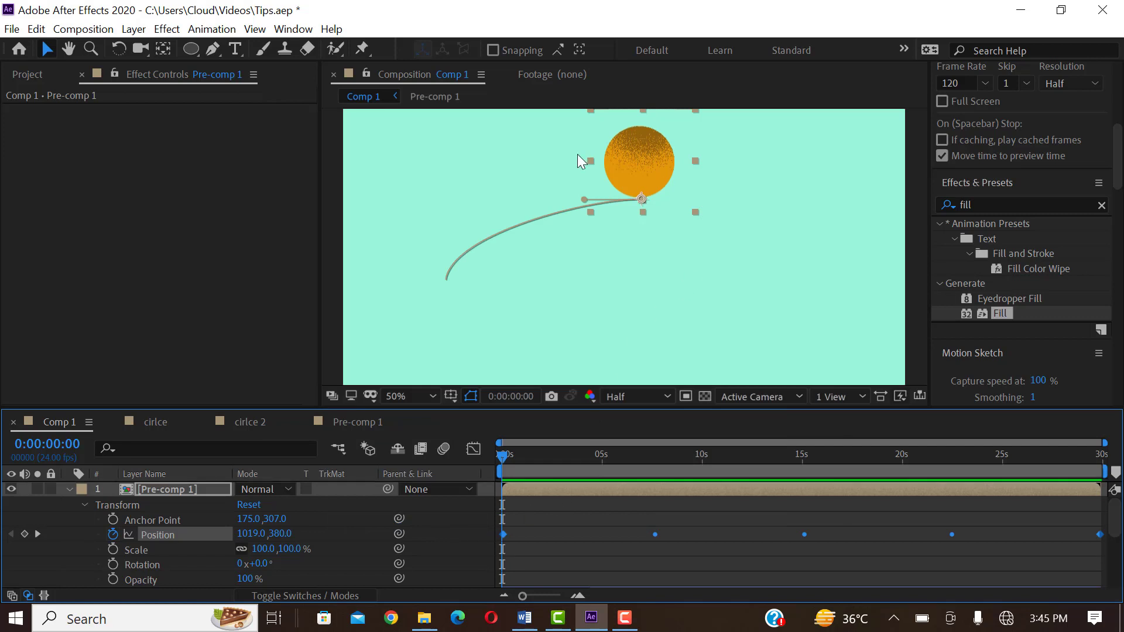
Preview the ball's reversed motion along its path, watching the end and the start of the timeline
key("space")
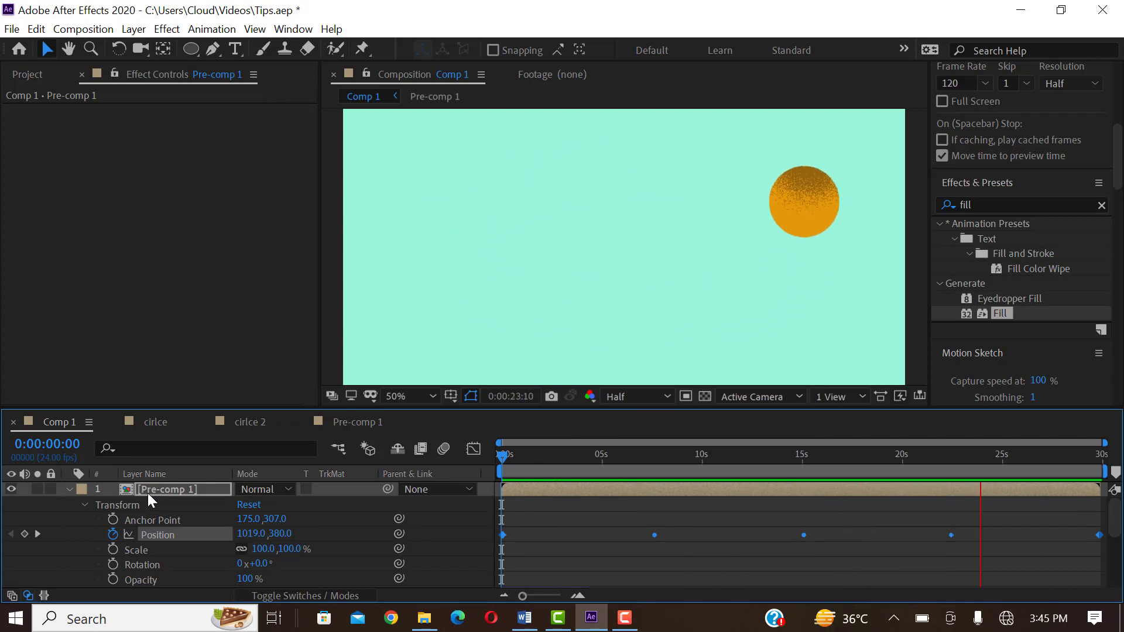
key("space")
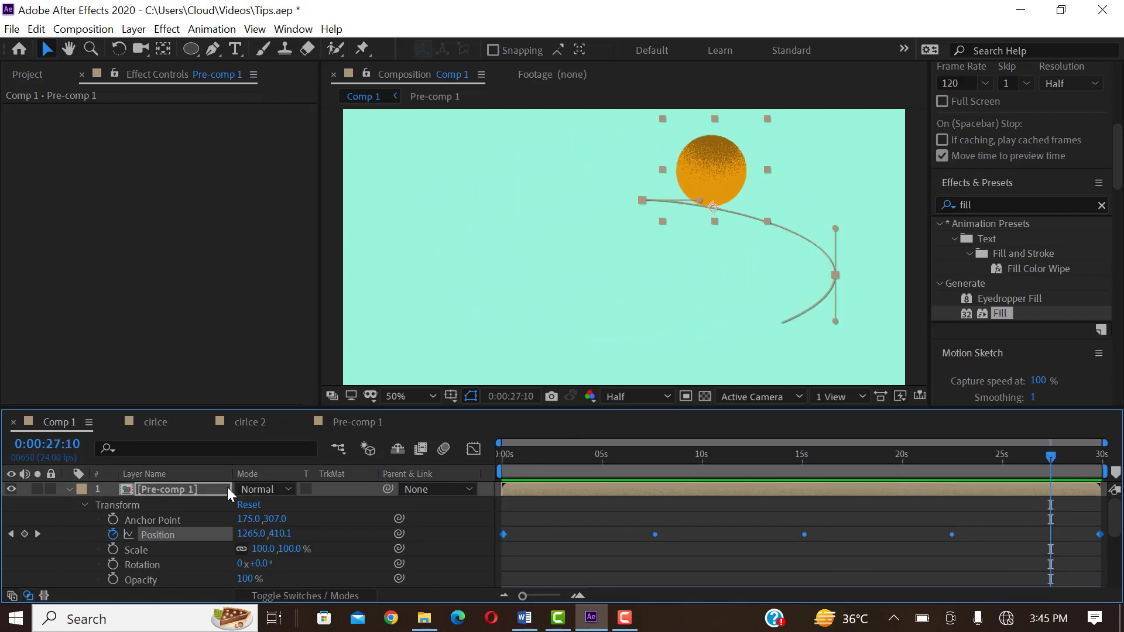
key("space")
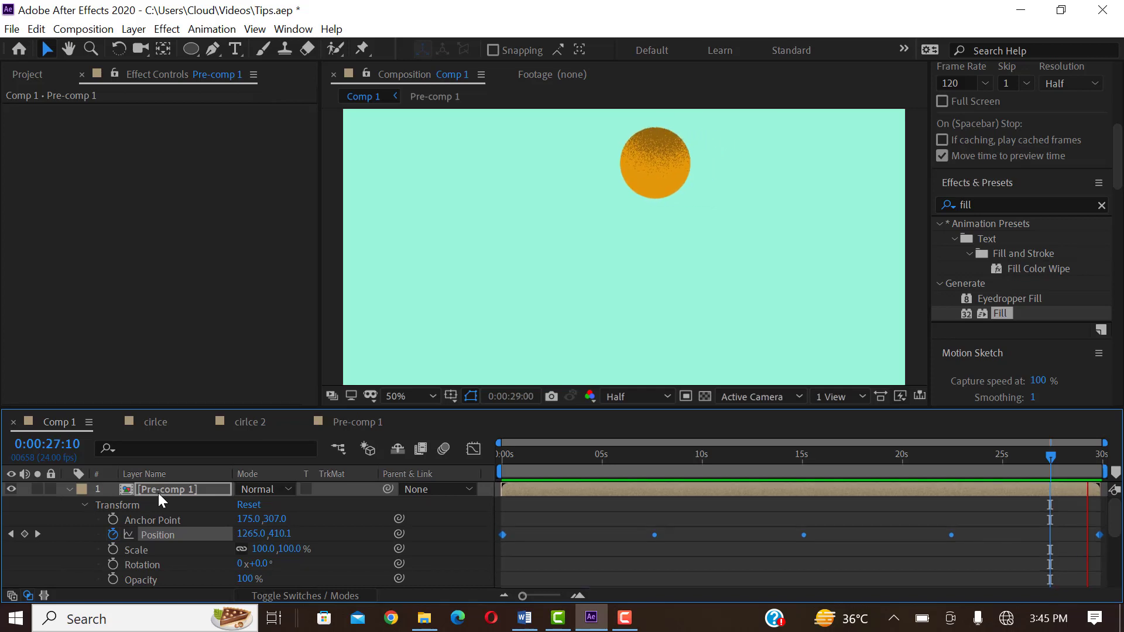
key("space")
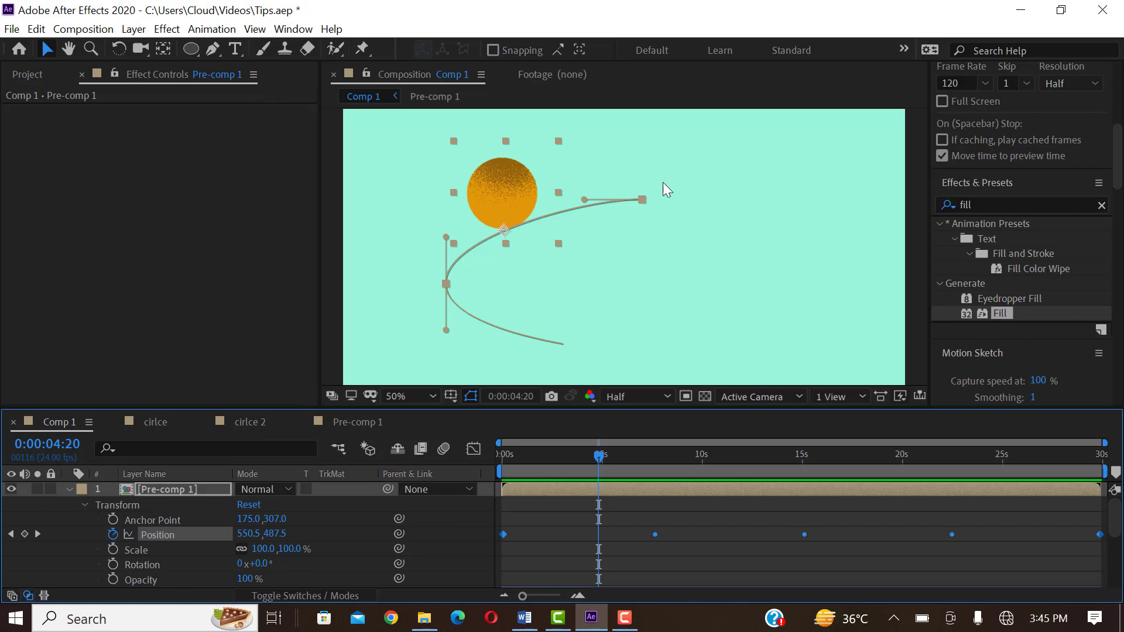
Collapse the Pre-comp 1 layer's properties, open its composition to view the shape layers inside, and return to Comp 1
left_click(69, 490)
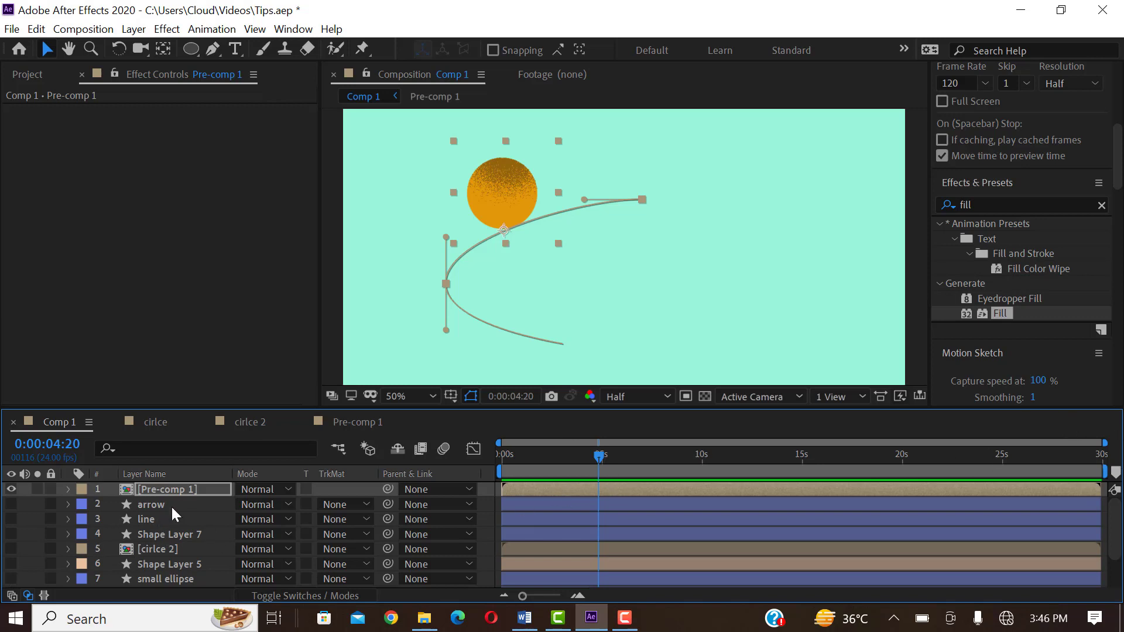
double_click(590, 490)
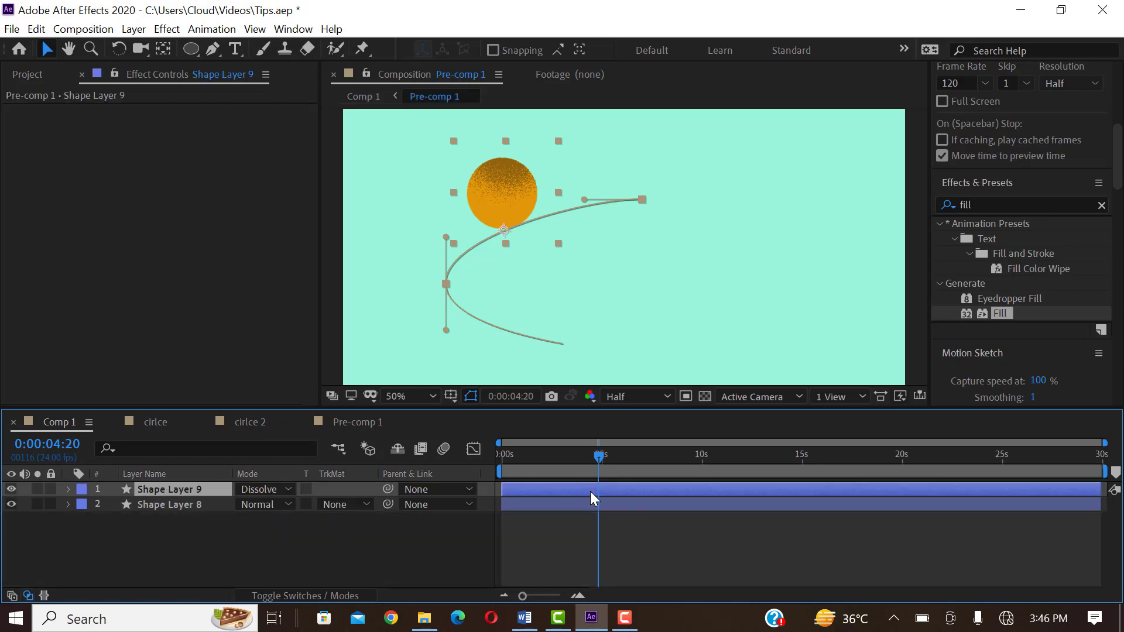
left_click(54, 425)
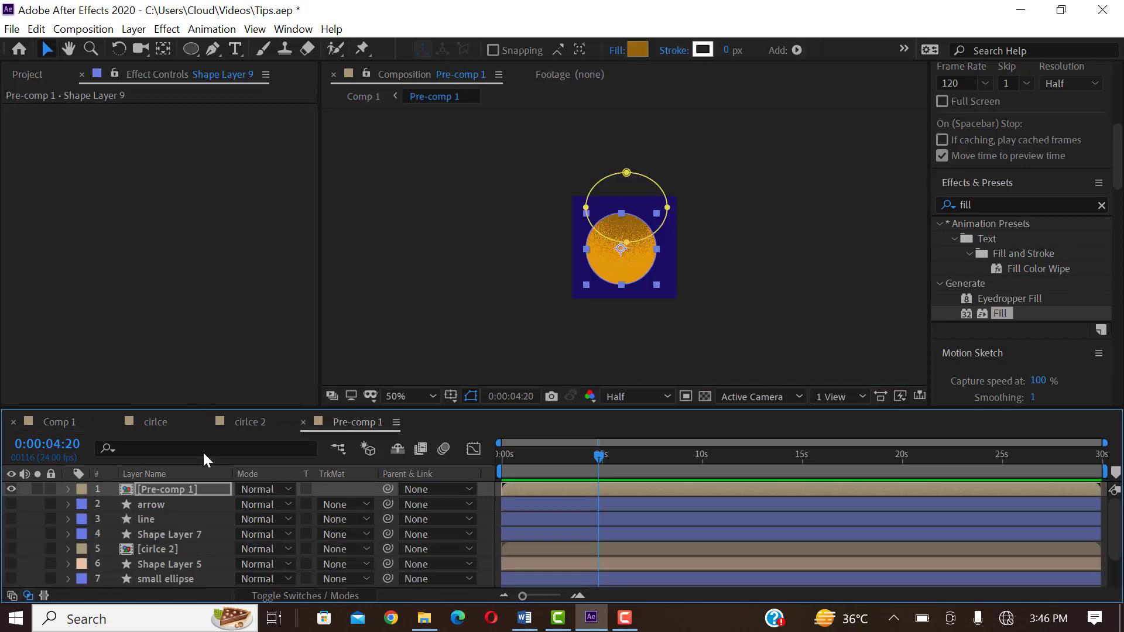
Apply Time-Reverse Layer to the Pre-comp 1 layer in Comp 1
right_click(560, 487)
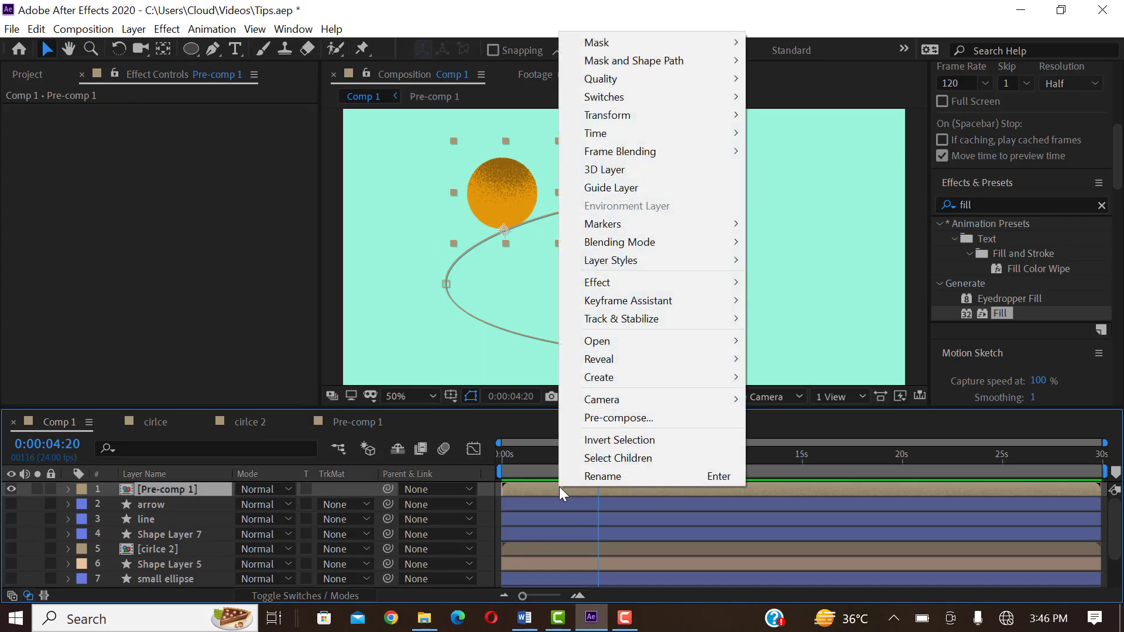
mouse_move(615, 131)
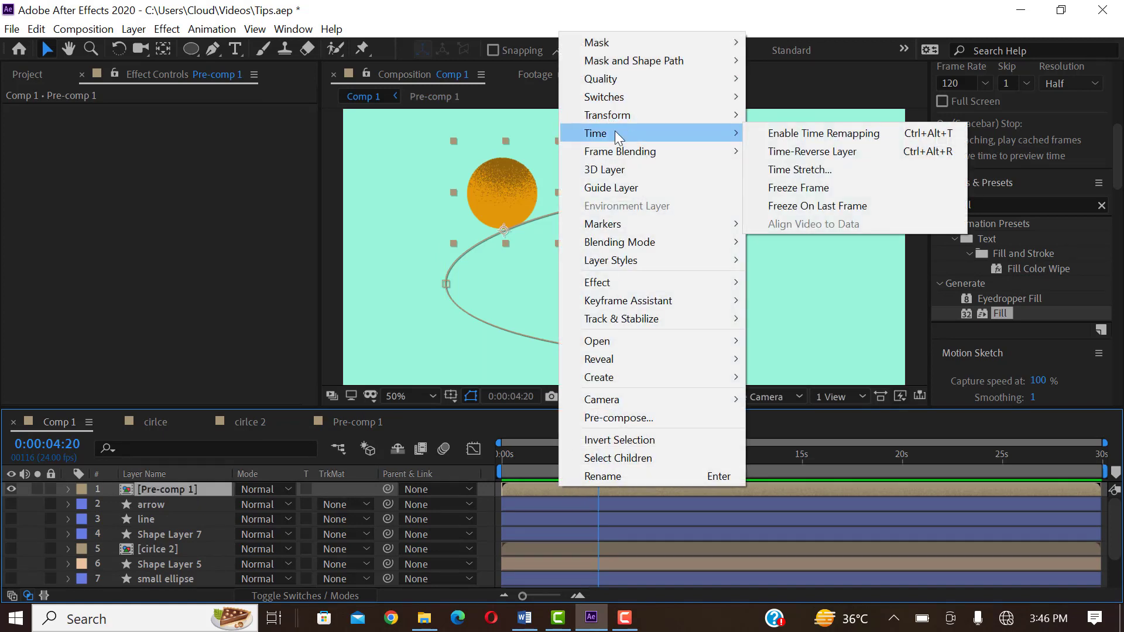
left_click(815, 154)
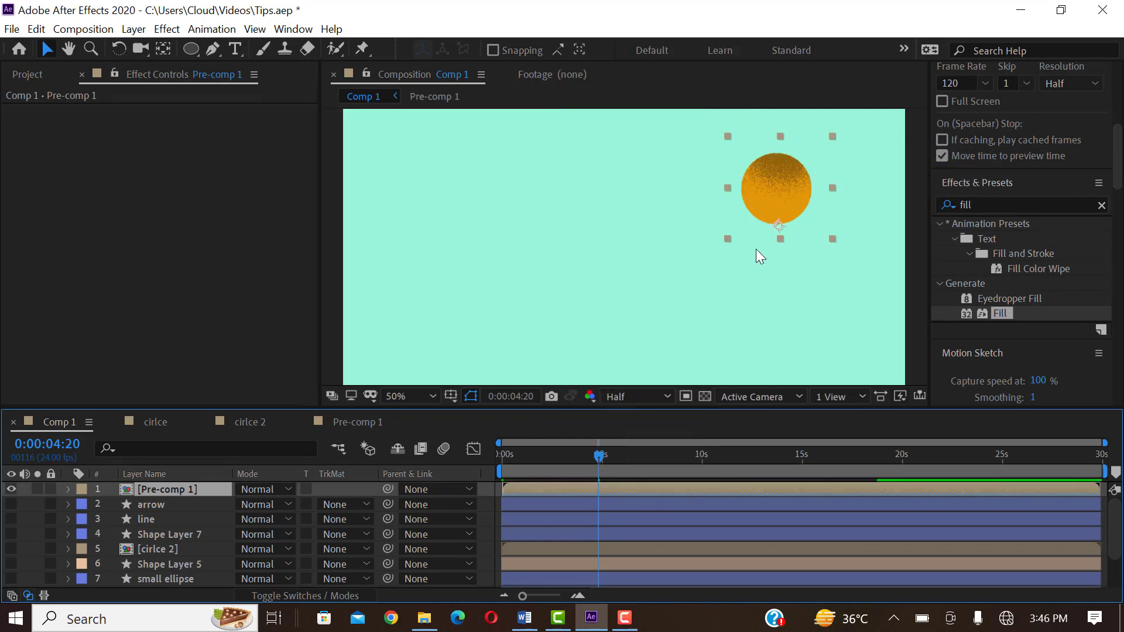
Preview the ball's motion with the layer reversed and return to the first frame
key("space")
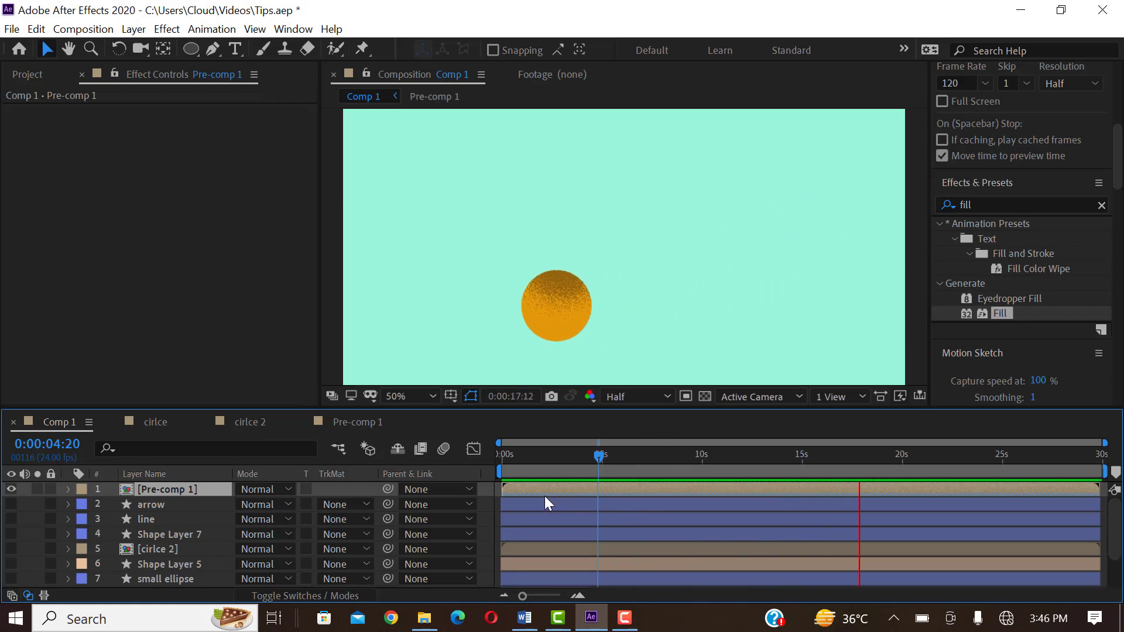
left_click_drag(601, 459, 504, 468)
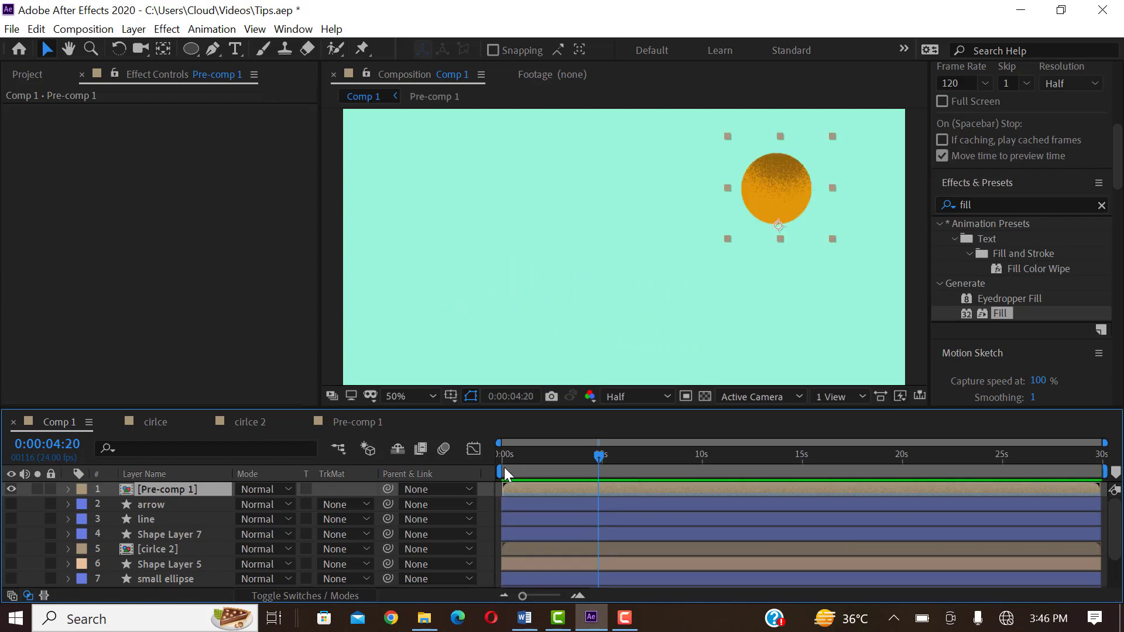
left_click(504, 467)
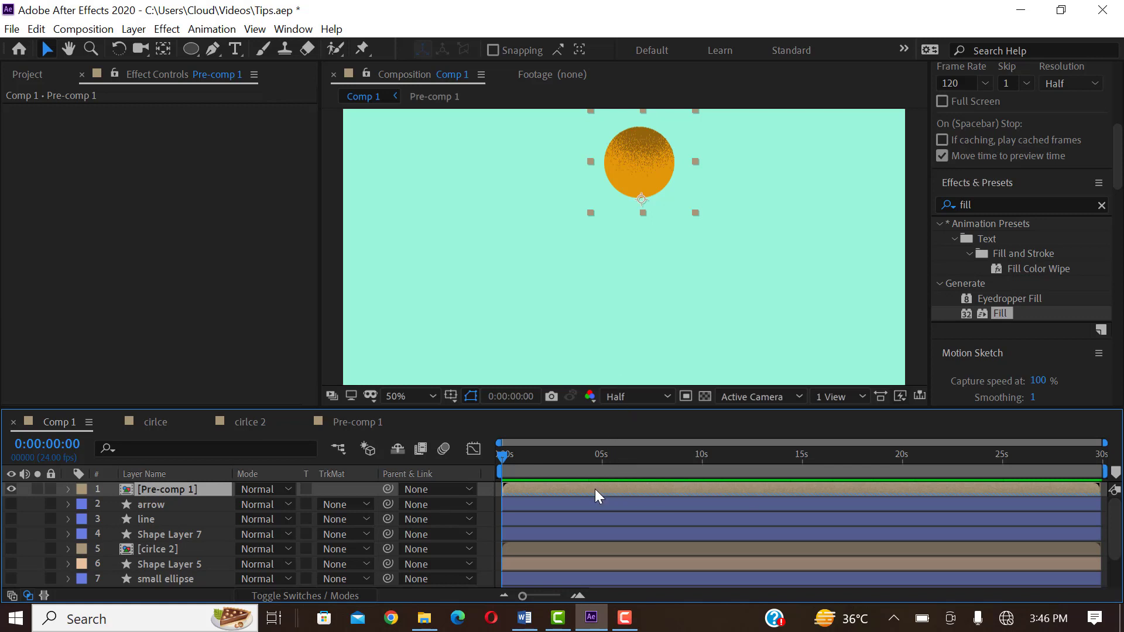
Open Time Stretch for the Pre-comp 1 layer and set its stretch factor to 100%
right_click(599, 486)
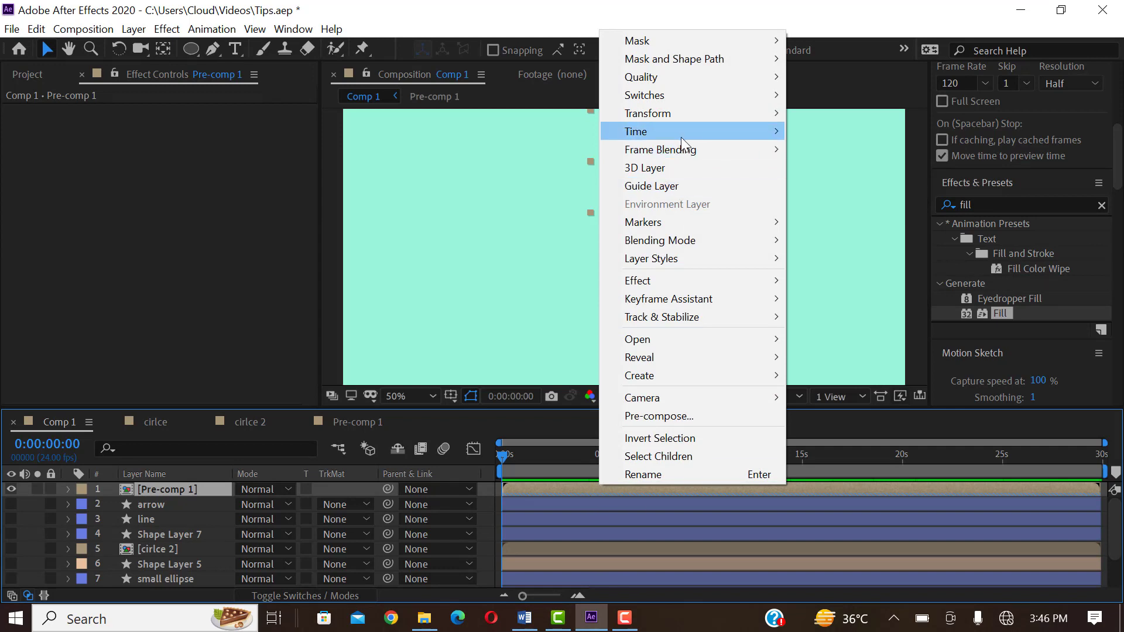
mouse_move(679, 135)
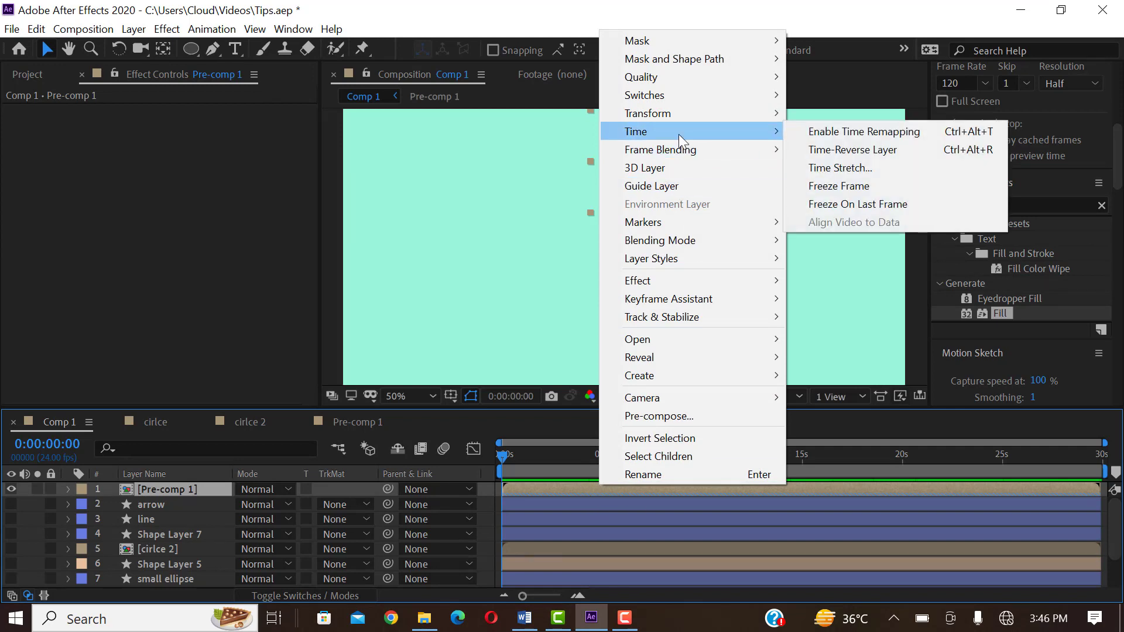
left_click(851, 170)
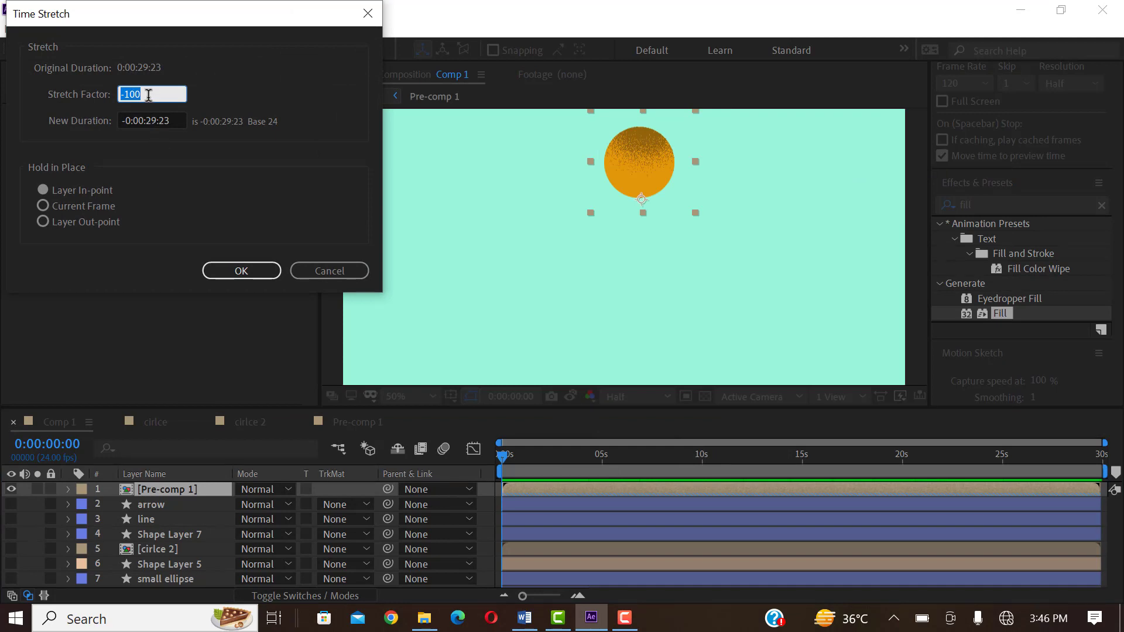
left_click_drag(148, 94, 88, 90)
type("1")
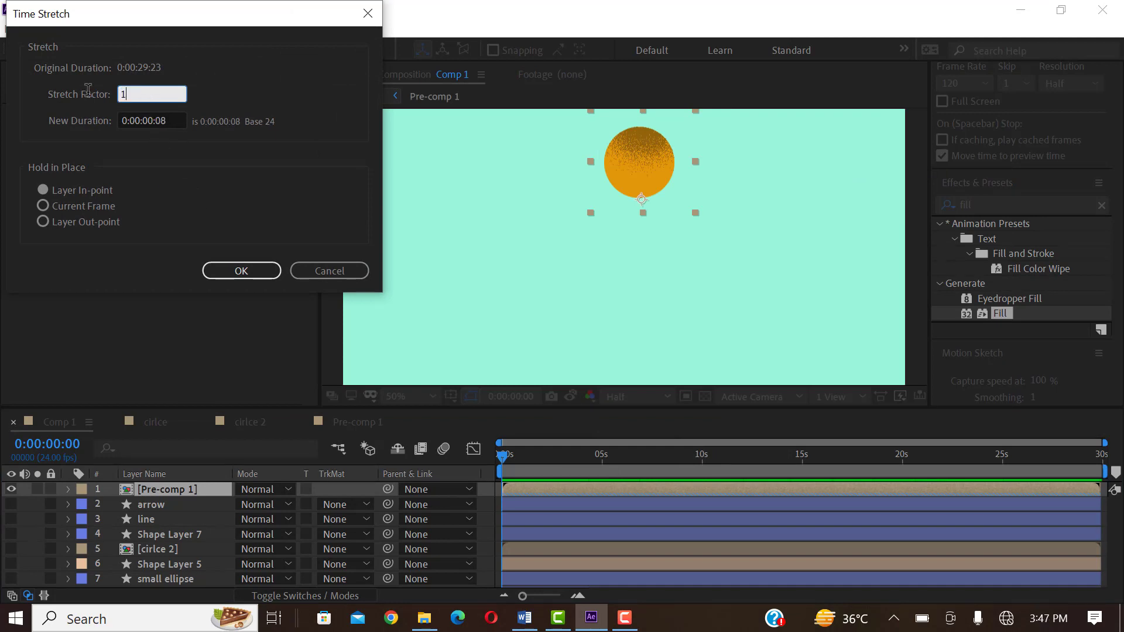
type("000")
key("BackSpace")
left_click(170, 169)
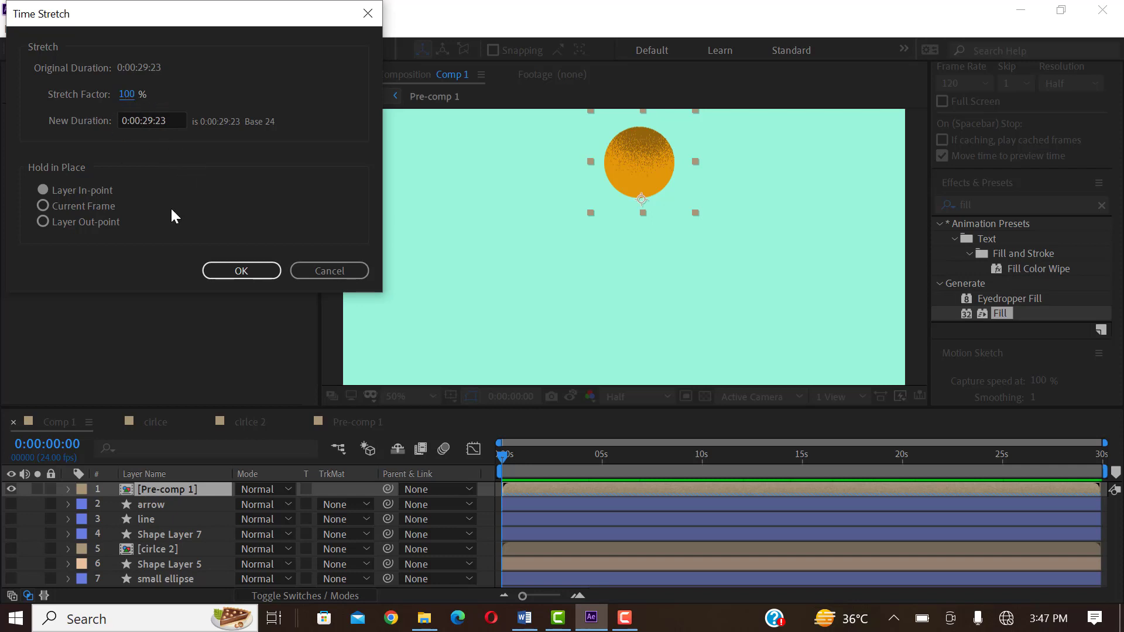
Set the Pre-comp 1 layer's time stretch factor to 50% and preview the faster animation
left_click(127, 98)
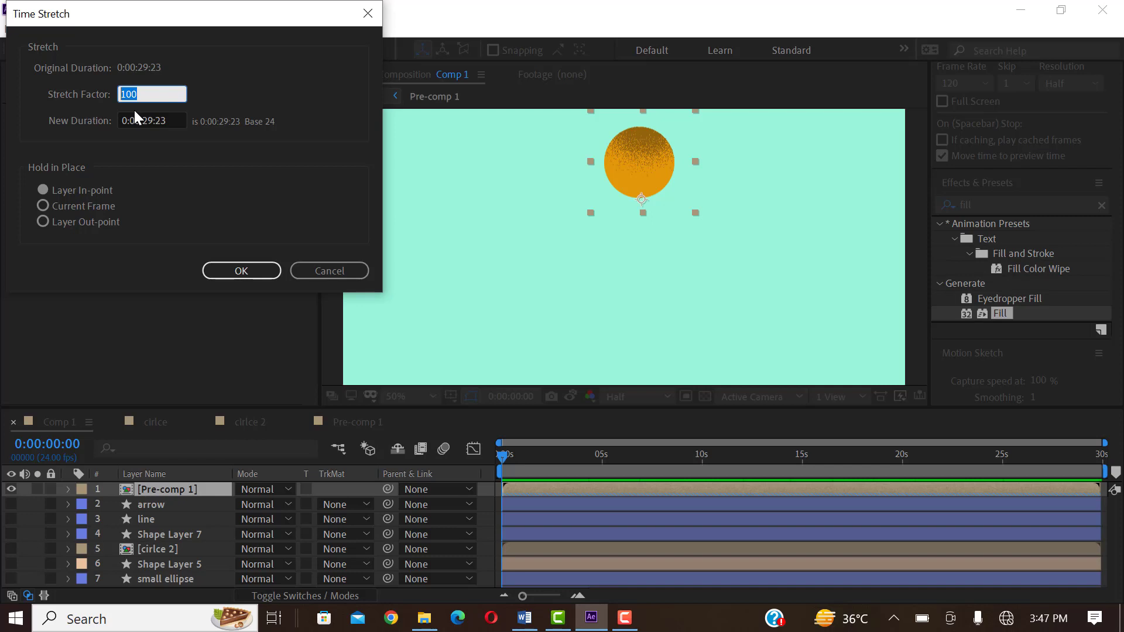
type("50")
left_click(245, 271)
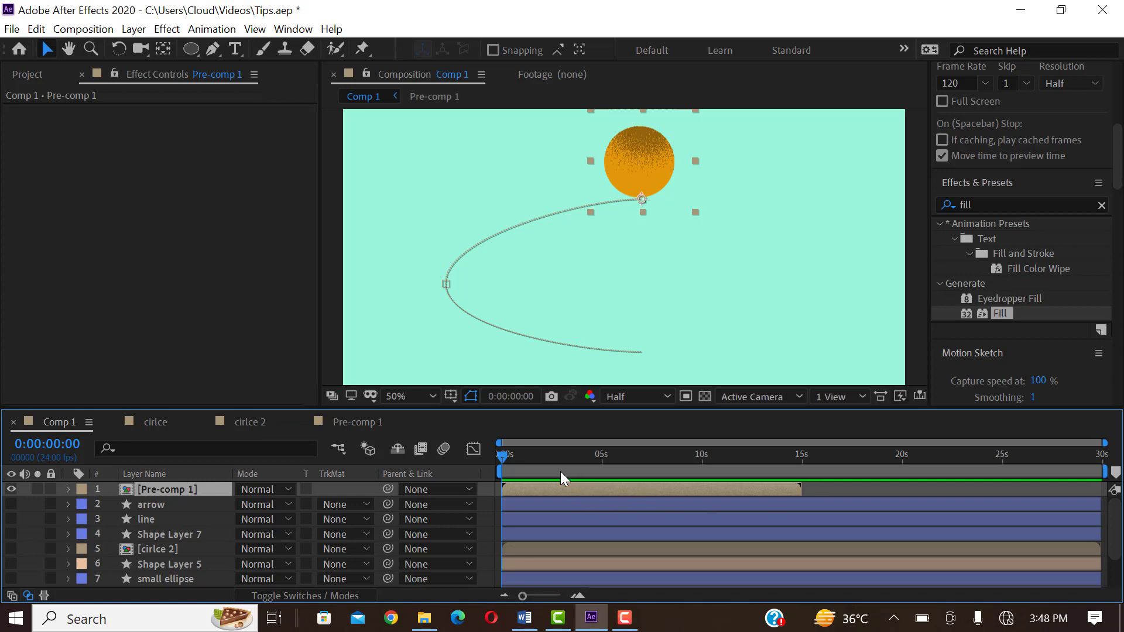
key("space")
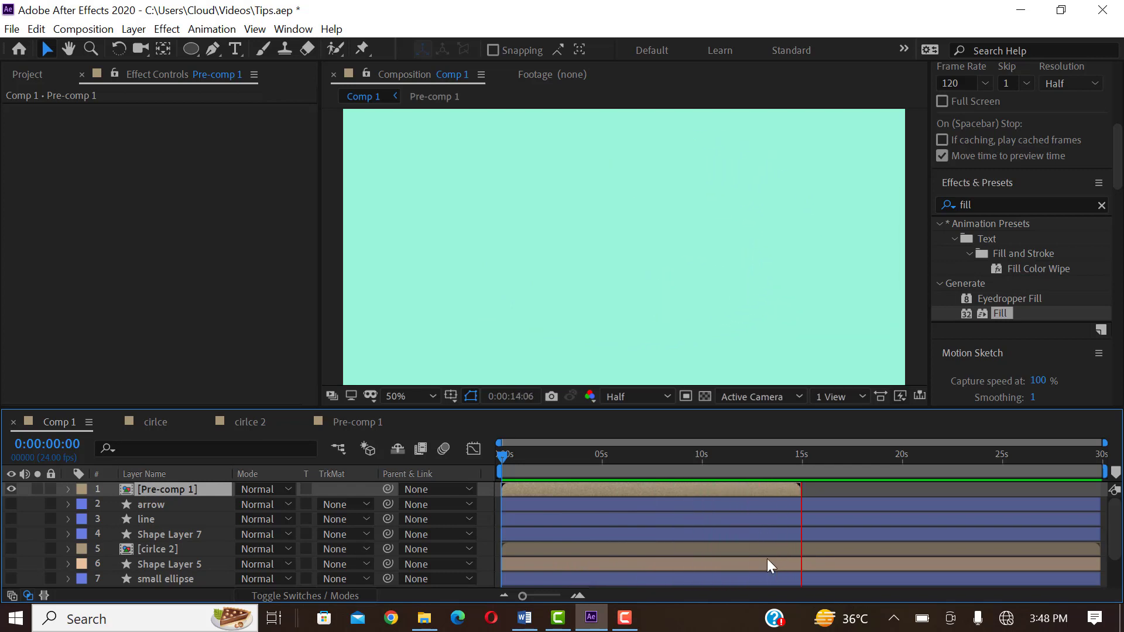
key("space")
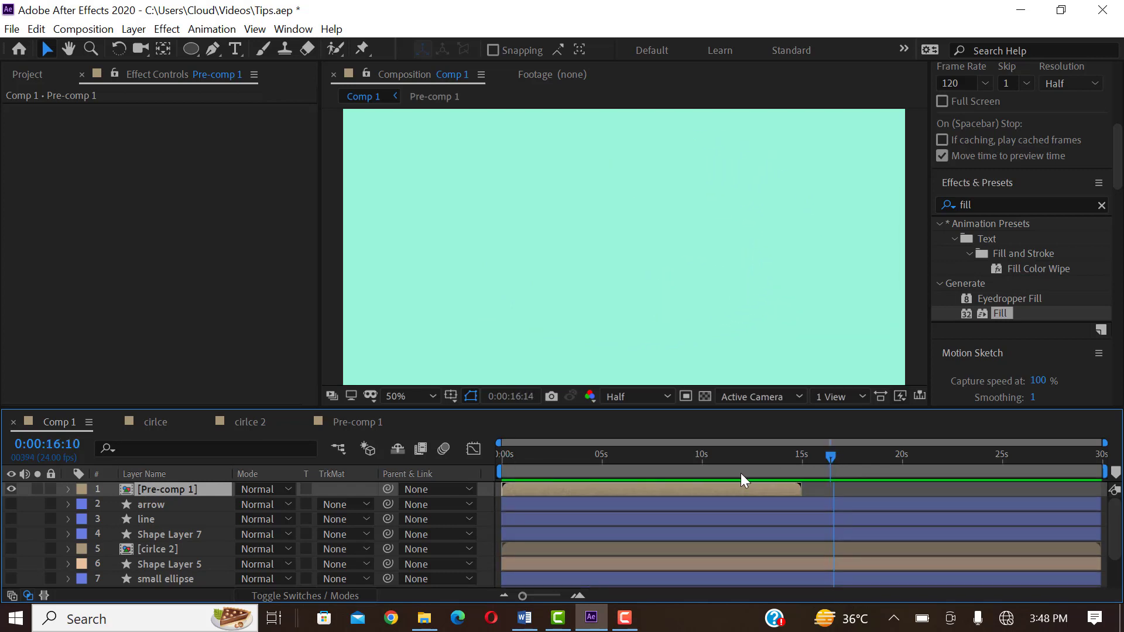
left_click(740, 472)
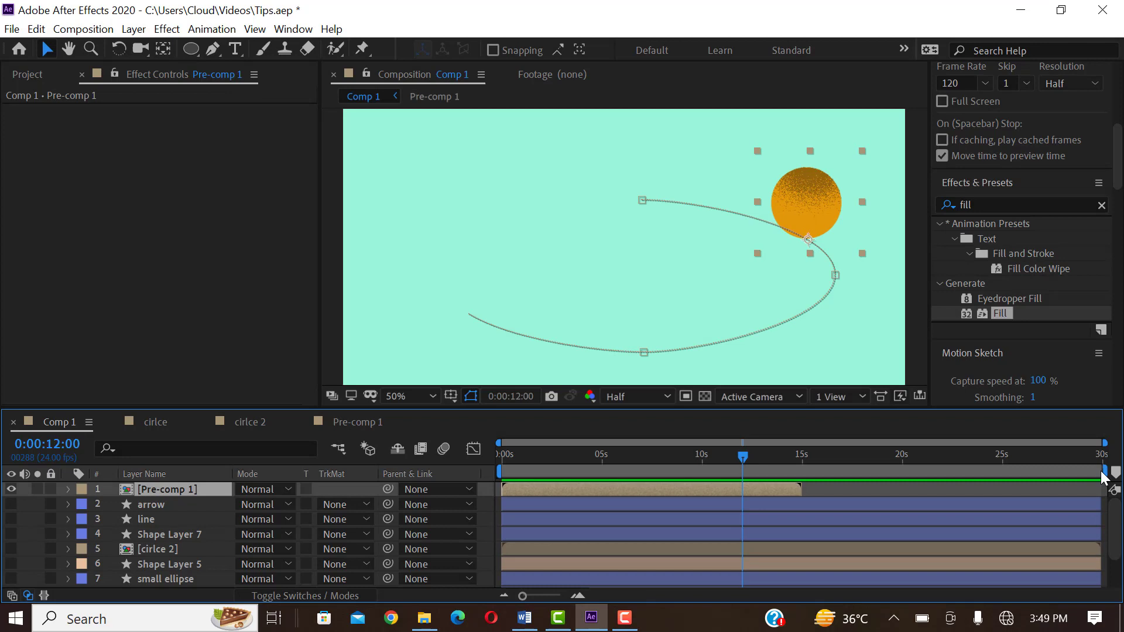
Shorten the Comp 1 work area to end with the Pre-comp 1 layer at 15 seconds and preview it
left_click_drag(1105, 473, 802, 475)
key("space")
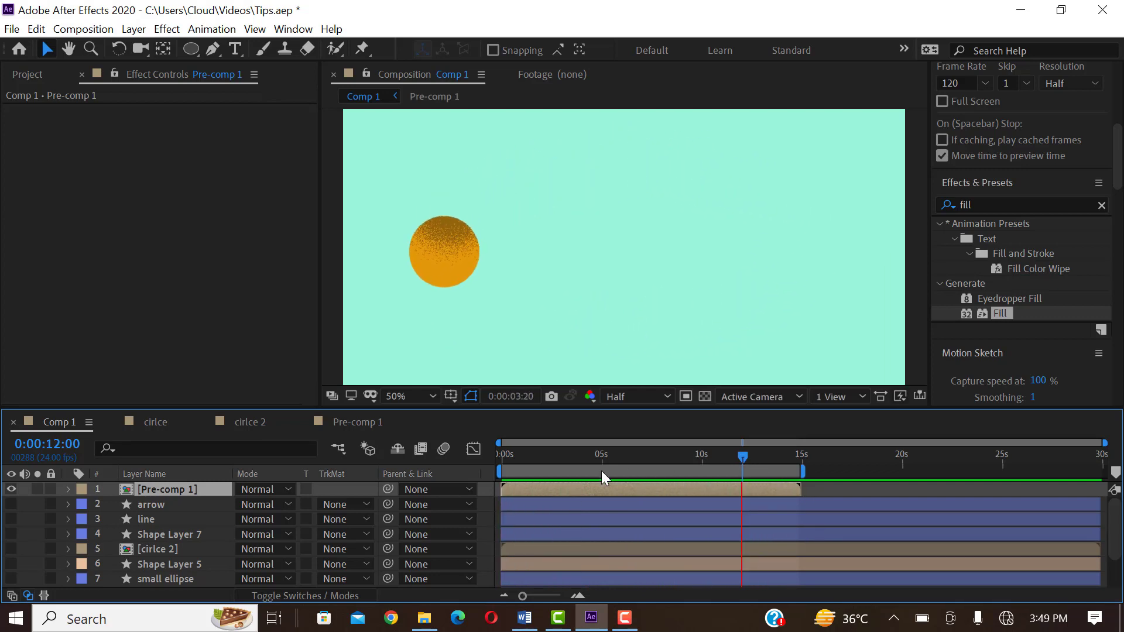
key("space")
key("Home")
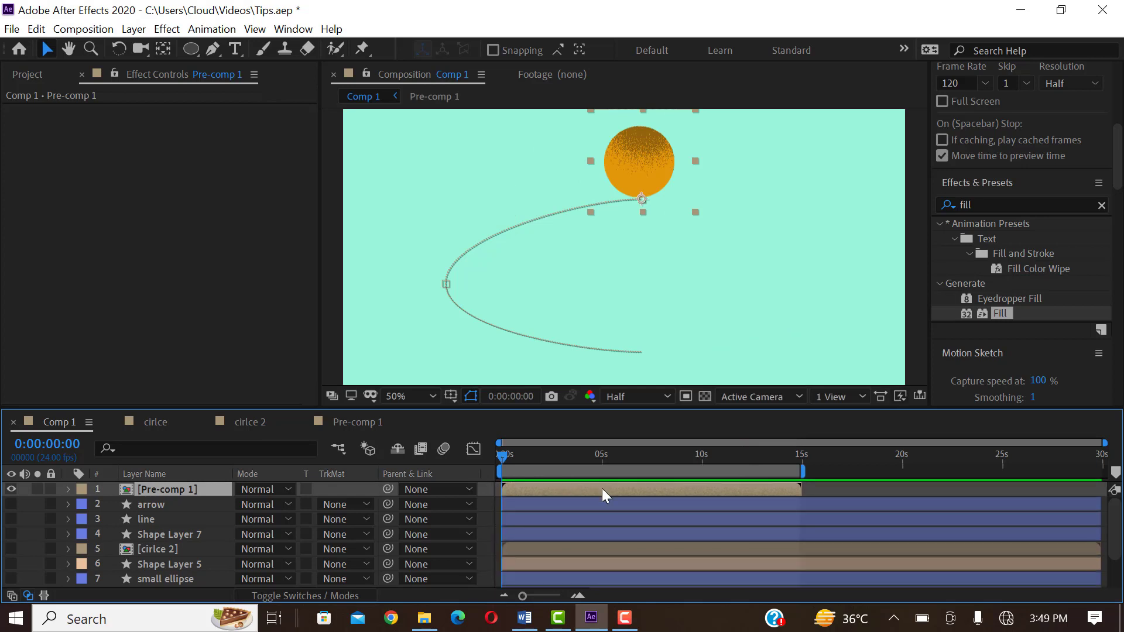
Try time stretch factors of 100% and 200% on the Pre-comp 1 layer
right_click(602, 489)
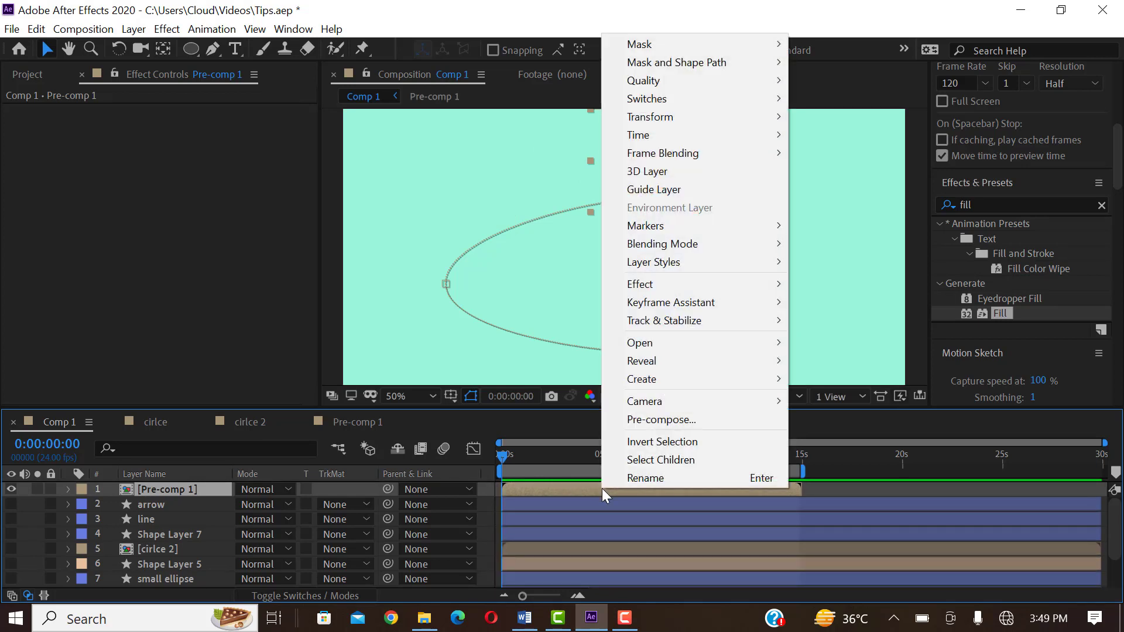
mouse_move(666, 136)
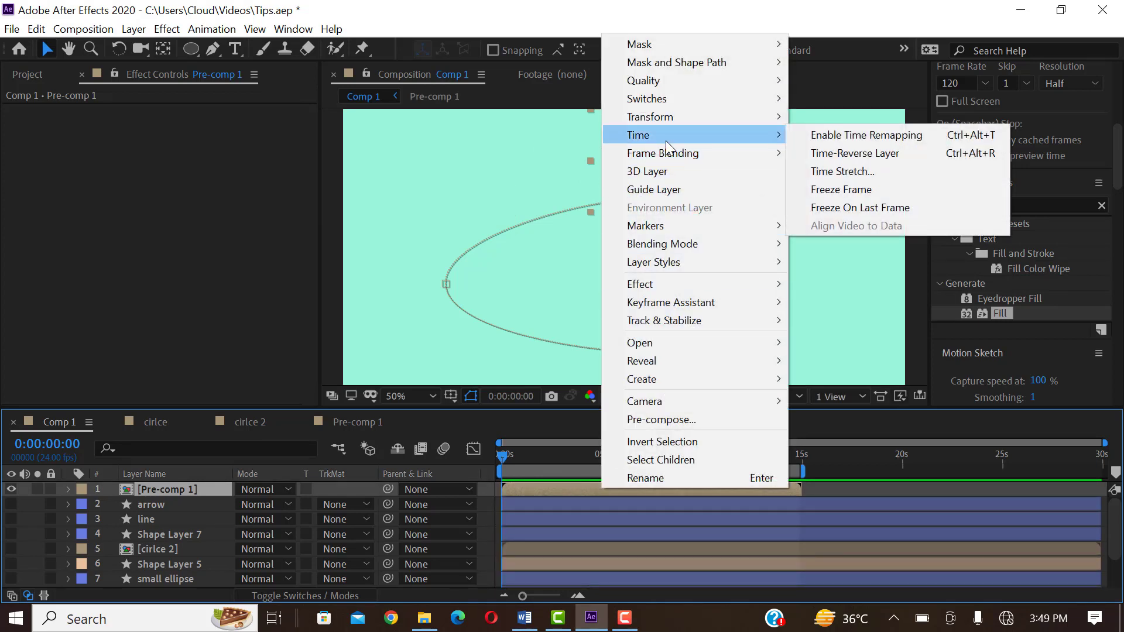
left_click(841, 172)
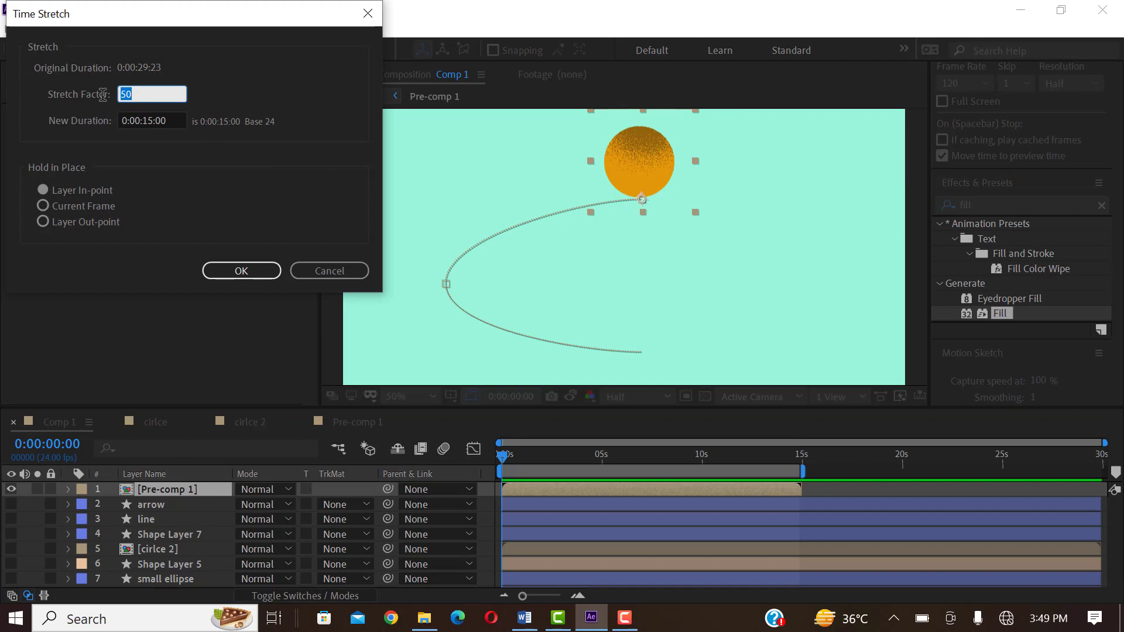
type("100")
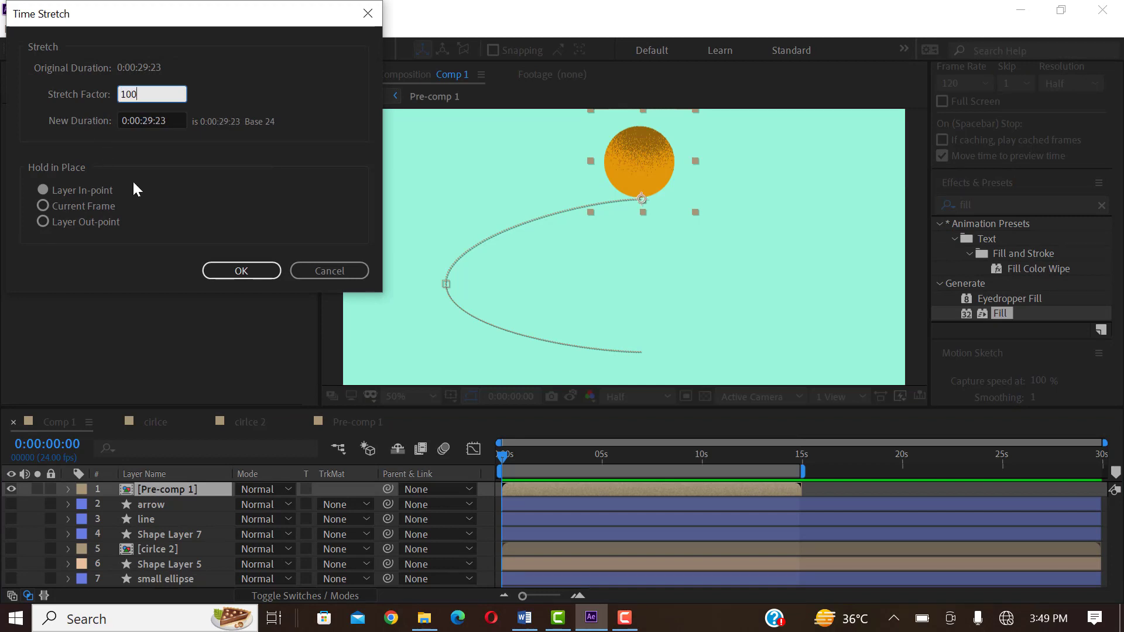
double_click(139, 93)
type("200")
left_click(145, 171)
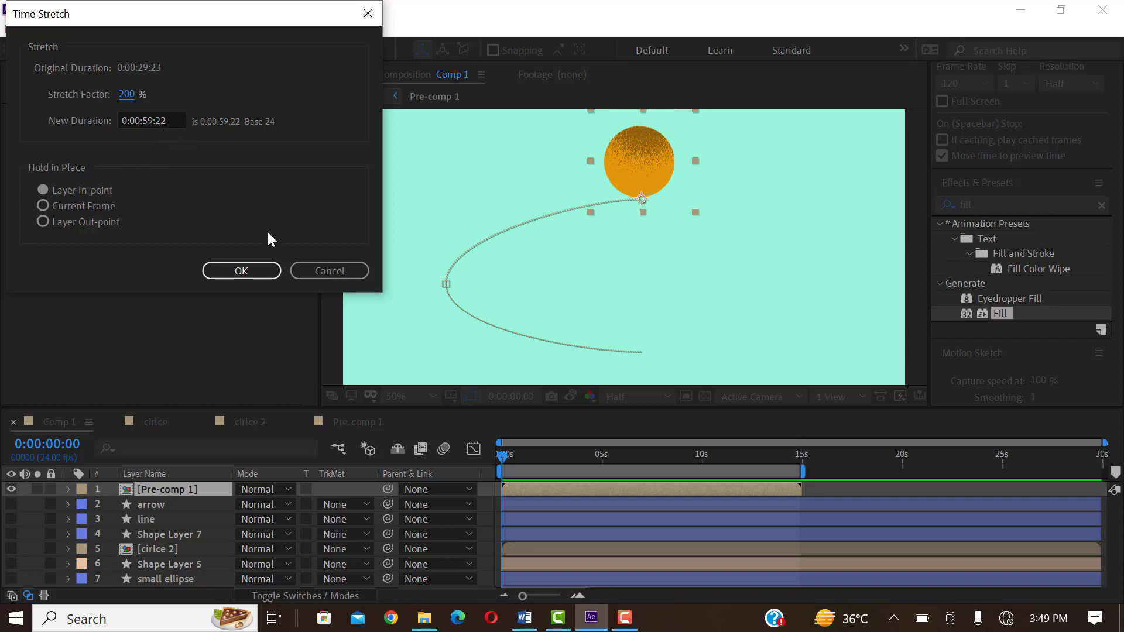
left_click(286, 273)
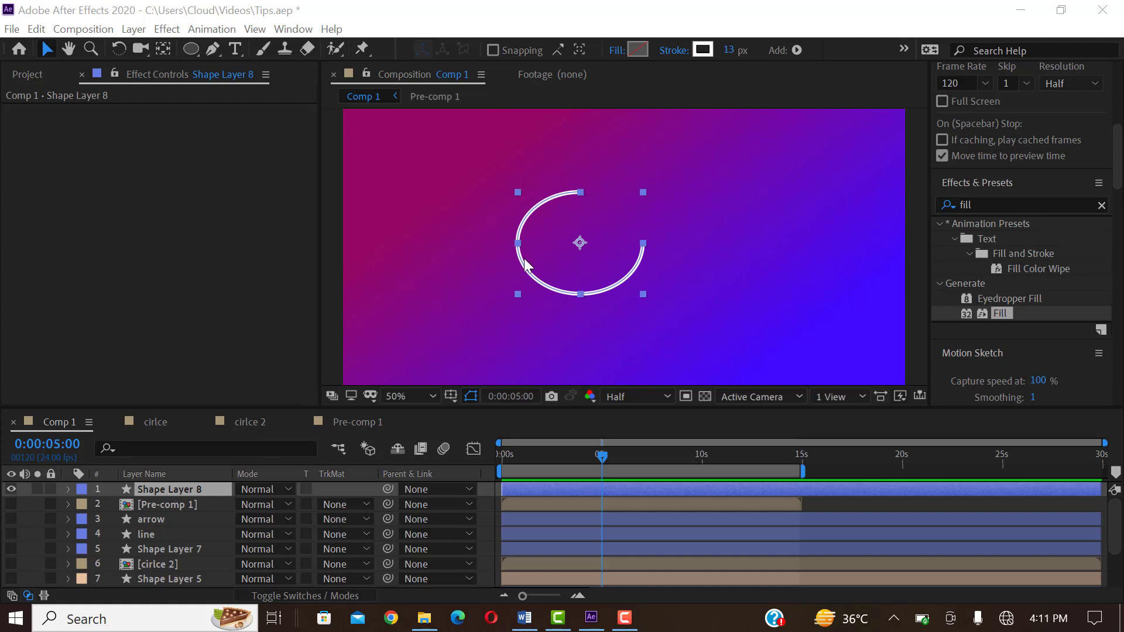
Rename the open-ring layer Shape Layer 8 as "offset path"
left_click(212, 50)
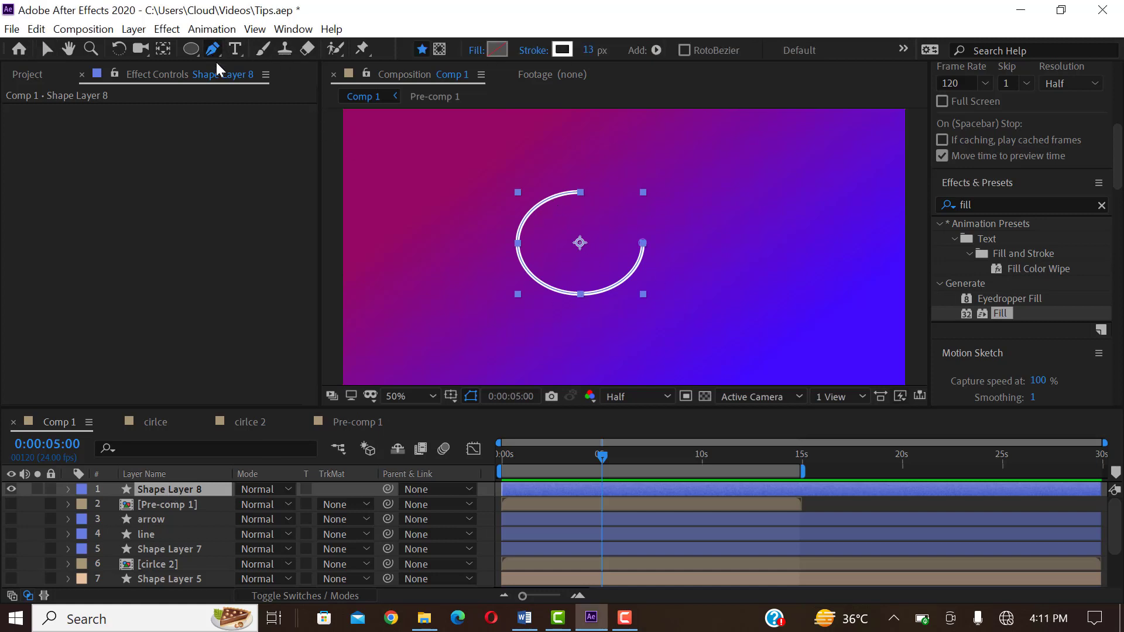
left_click(46, 50)
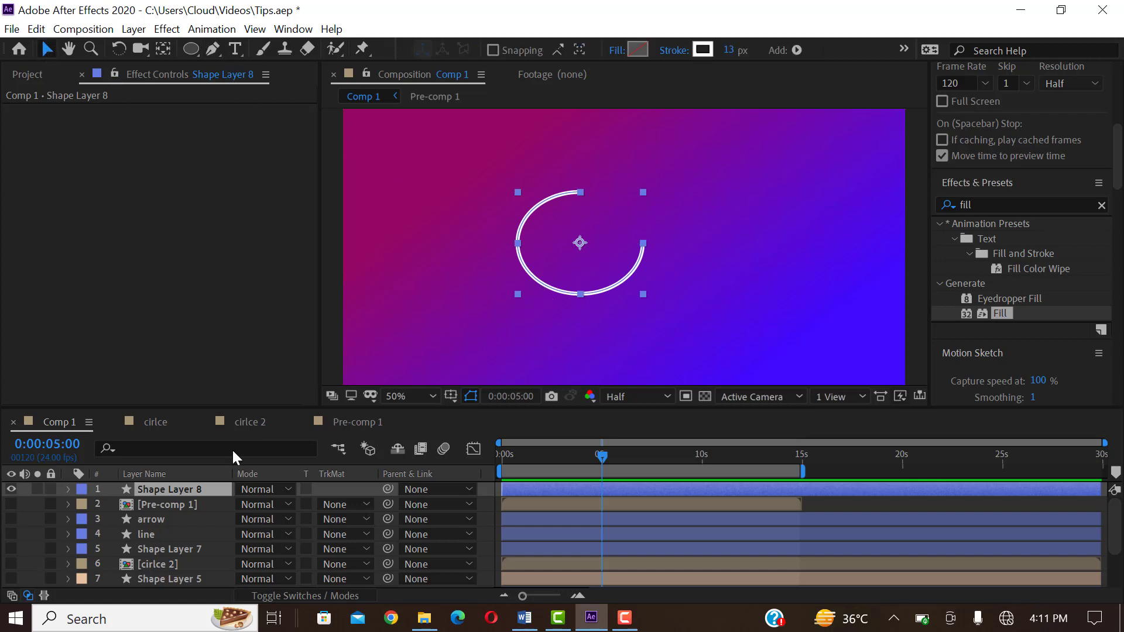
left_click(193, 492)
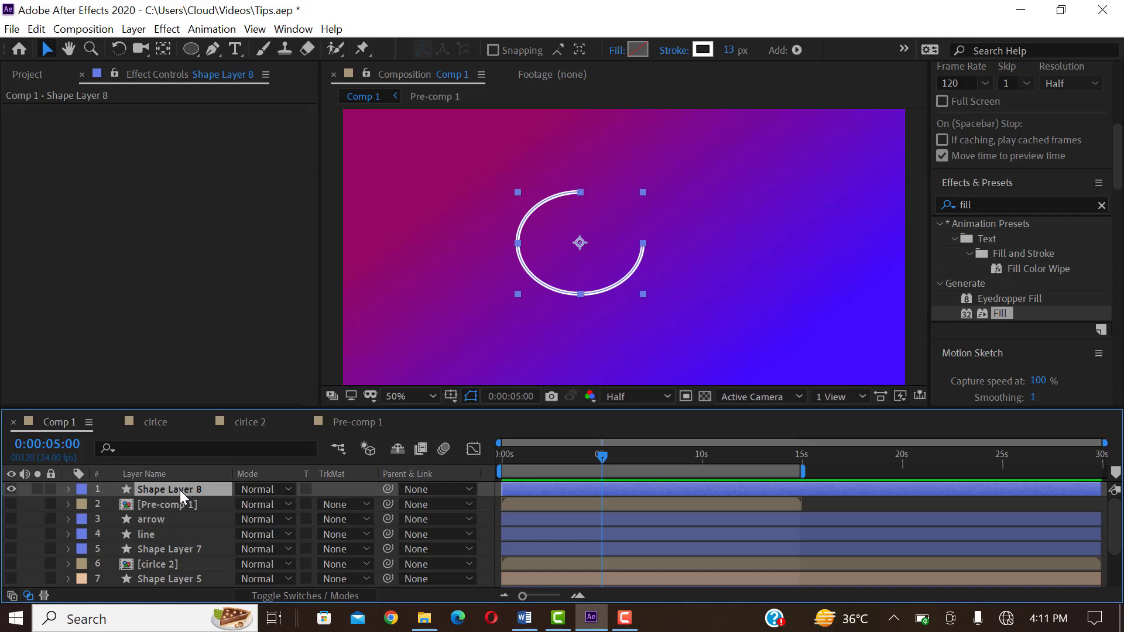
key("Return")
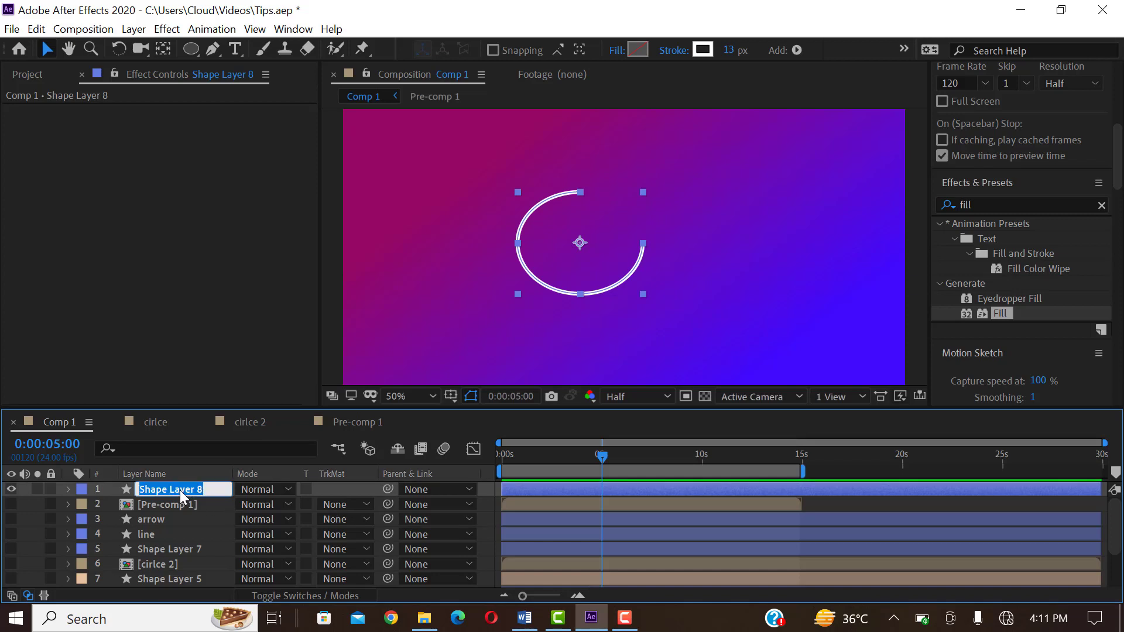
type("of")
type("fset path")
key("Return")
Add an Offset Paths operation to the contents of the offset path layer
left_click(69, 490)
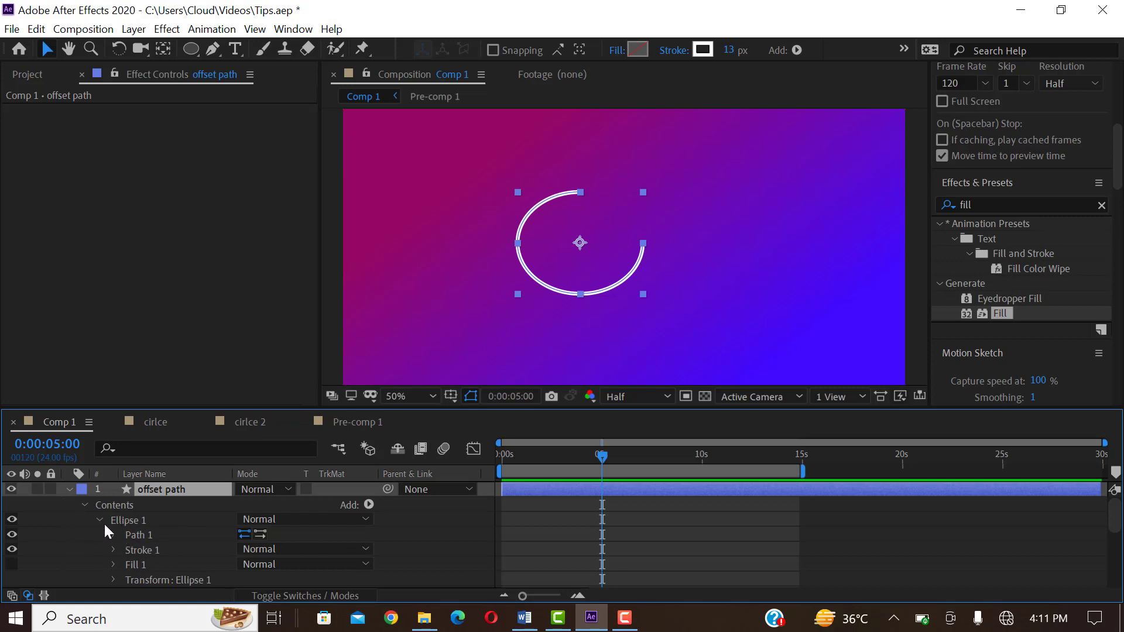
left_click(99, 519)
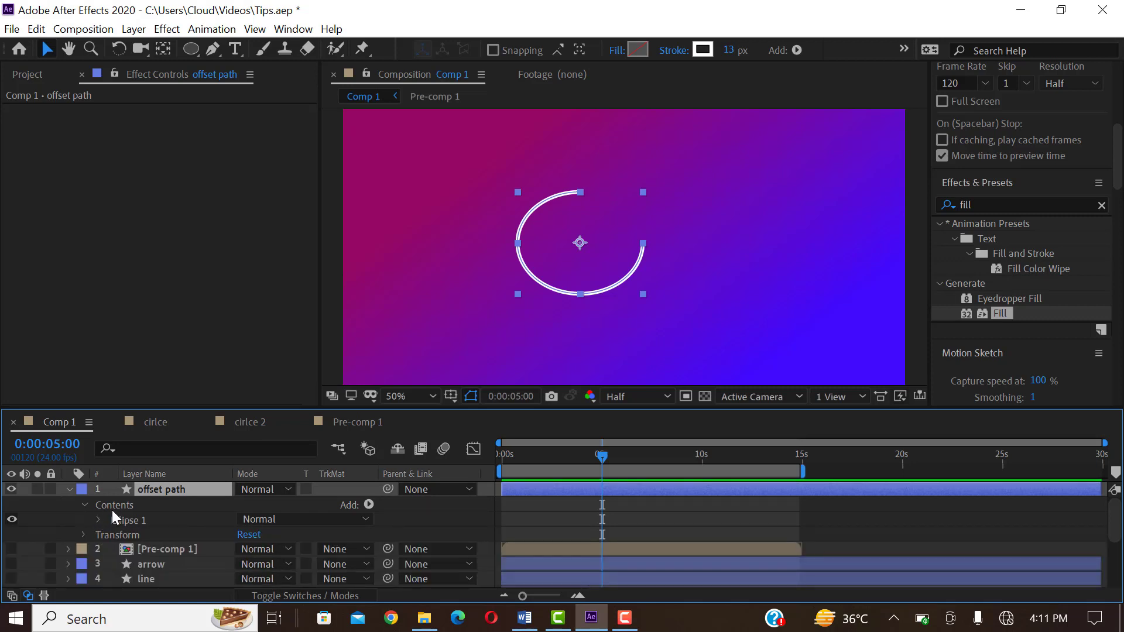
left_click(112, 508)
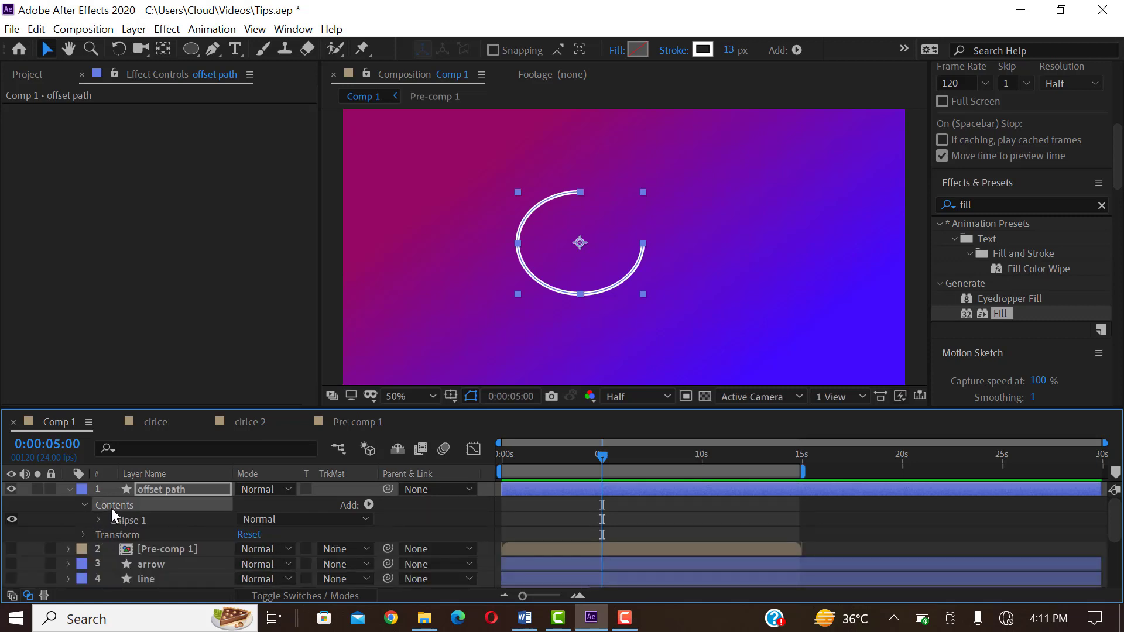
left_click(369, 505)
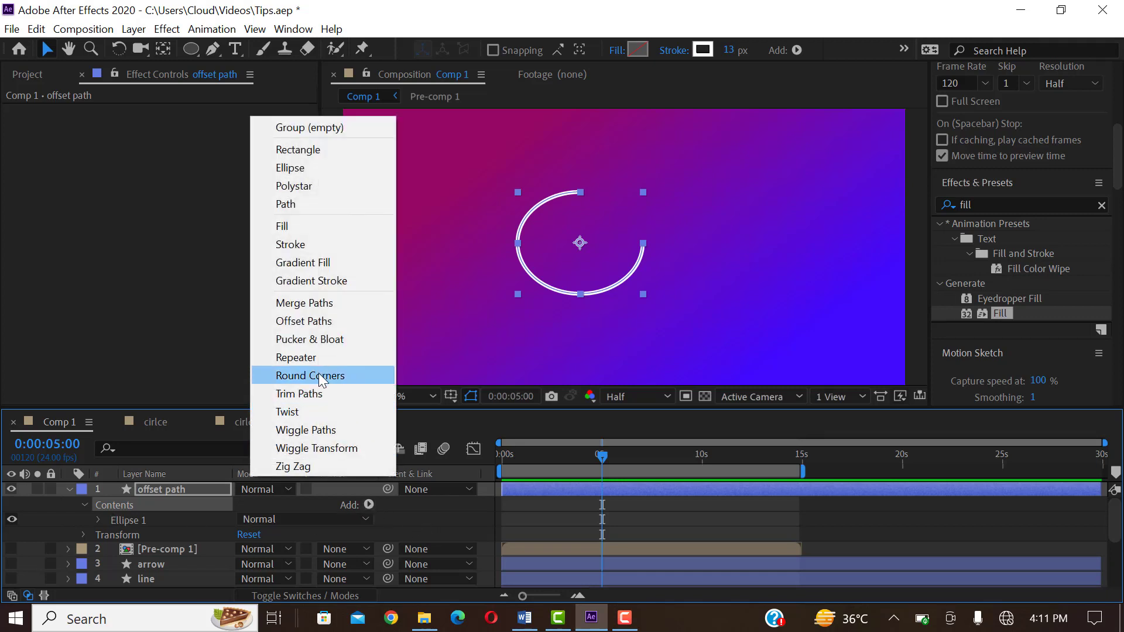
left_click(315, 321)
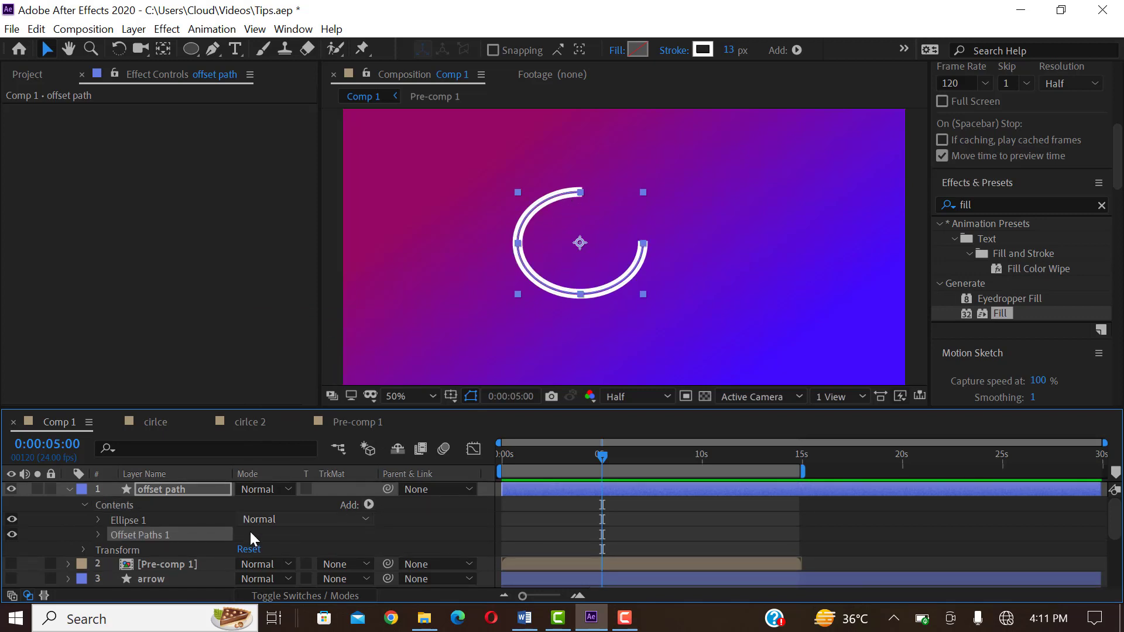
Set the Offset Paths line join to Round Join and its amount to 75
left_click(98, 534)
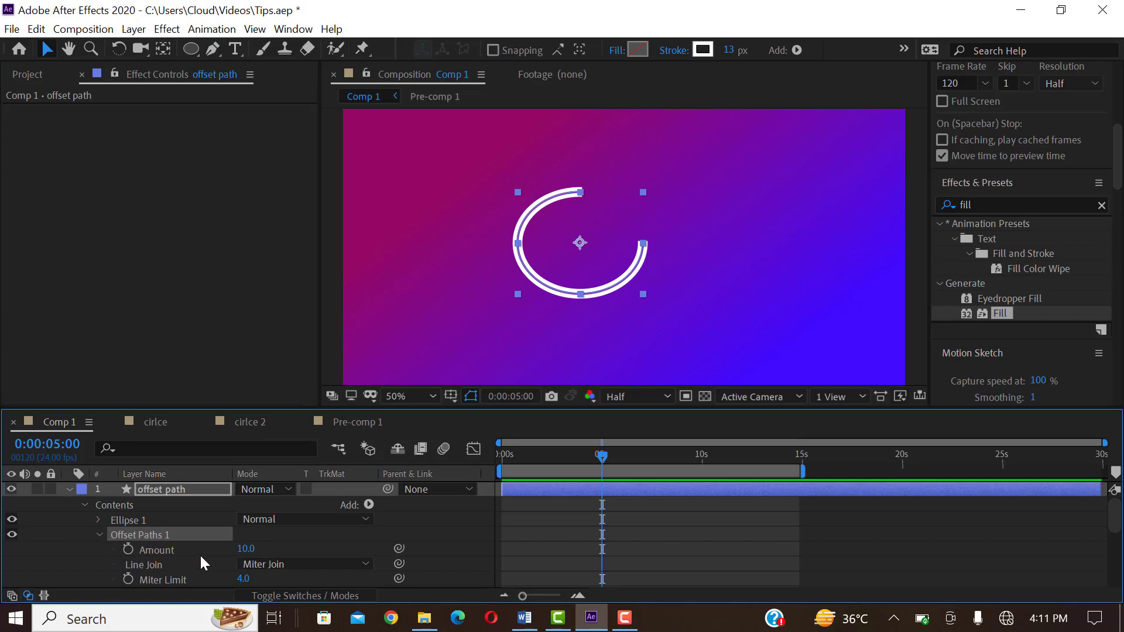
left_click_drag(247, 555, 281, 555)
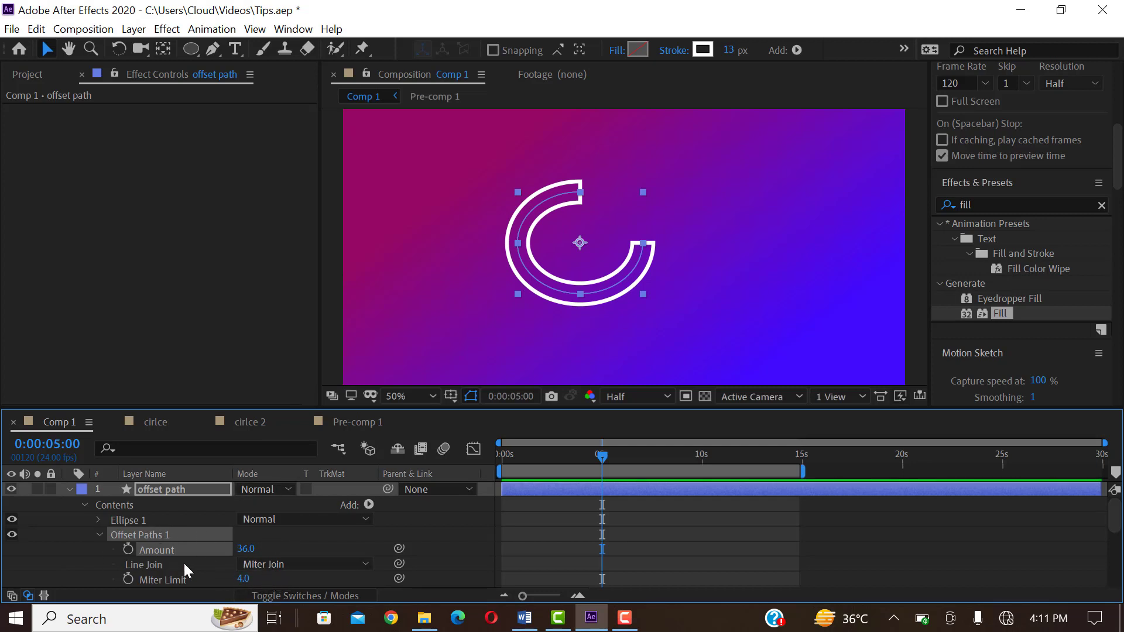
left_click(273, 565)
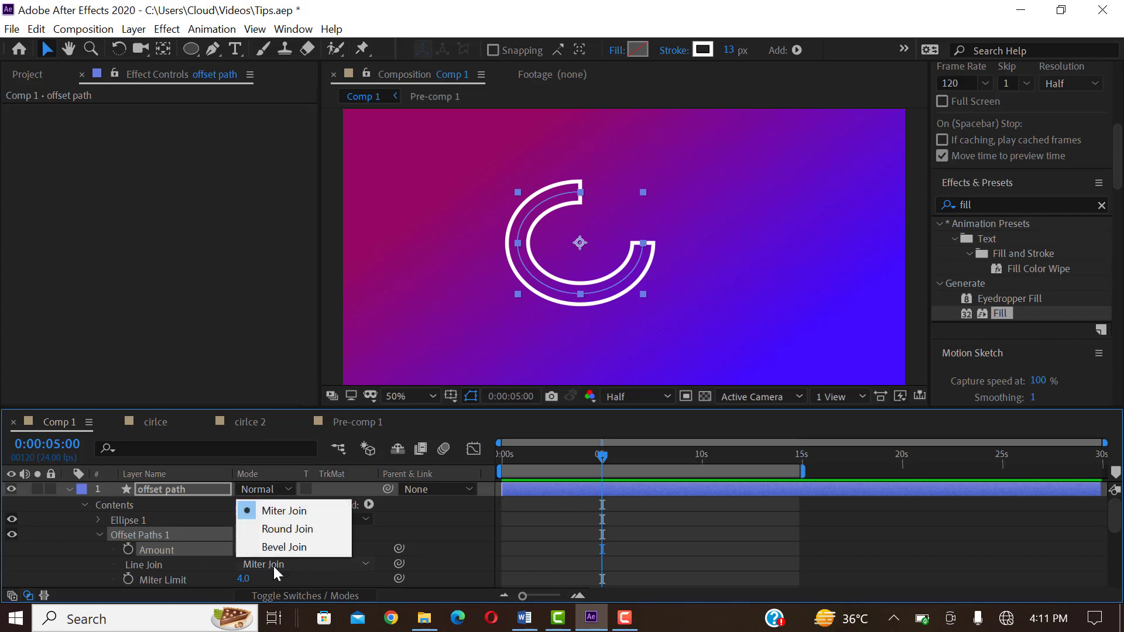
left_click(301, 528)
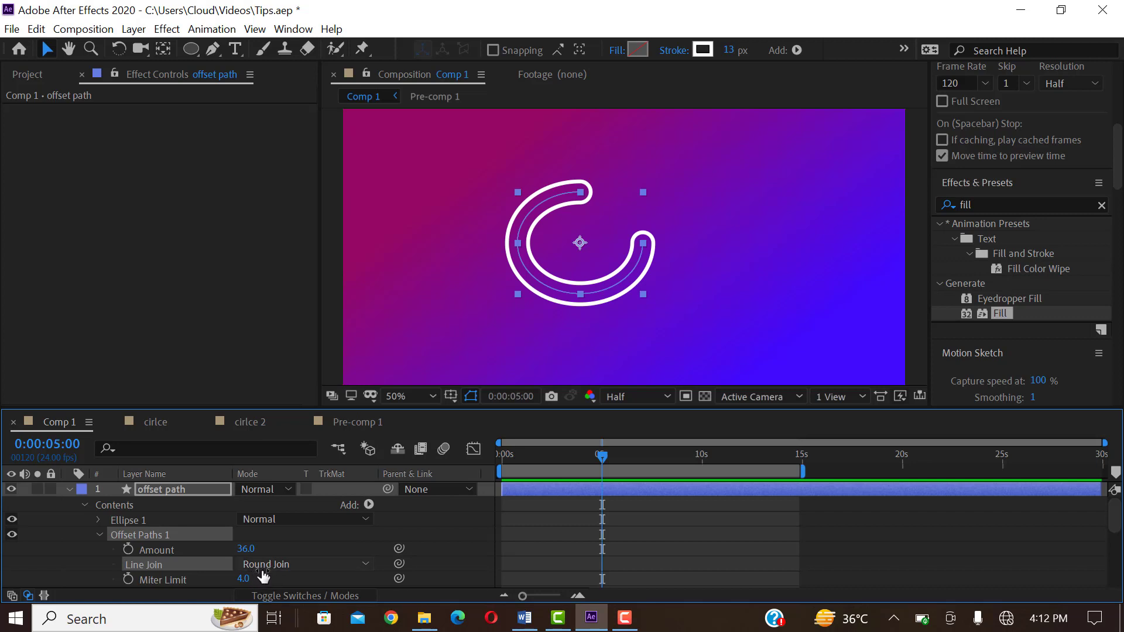
left_click_drag(247, 556, 283, 557)
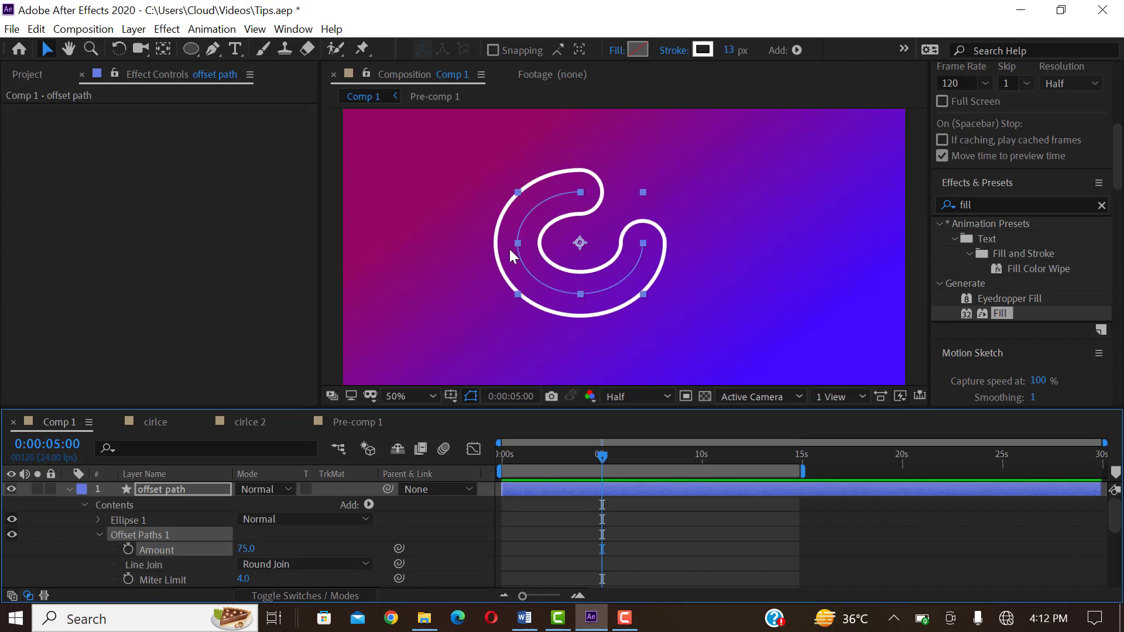
Reshape Path 1 of Ellipse 1 into a zigzag curve by repositioning its vertices, and return the playhead to 0 seconds
left_click(97, 520)
left_click(136, 535)
left_click(115, 534)
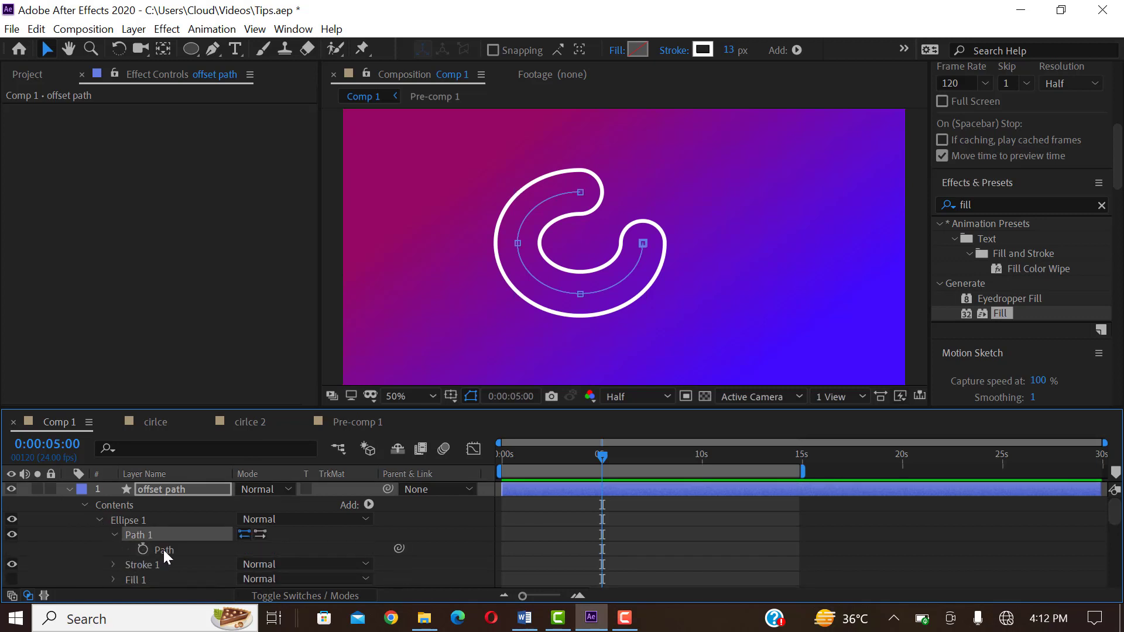
mouse_move(520, 250)
left_mouse_down()
mouse_move(573, 237)
mouse_move(621, 187)
mouse_move(686, 197)
mouse_move(743, 177)
mouse_move(746, 144)
mouse_move(673, 193)
left_mouse_up()
left_click_drag(588, 213, 502, 207)
mouse_move(696, 230)
left_mouse_down()
mouse_move(682, 246)
mouse_move(715, 289)
mouse_move(660, 343)
left_mouse_up()
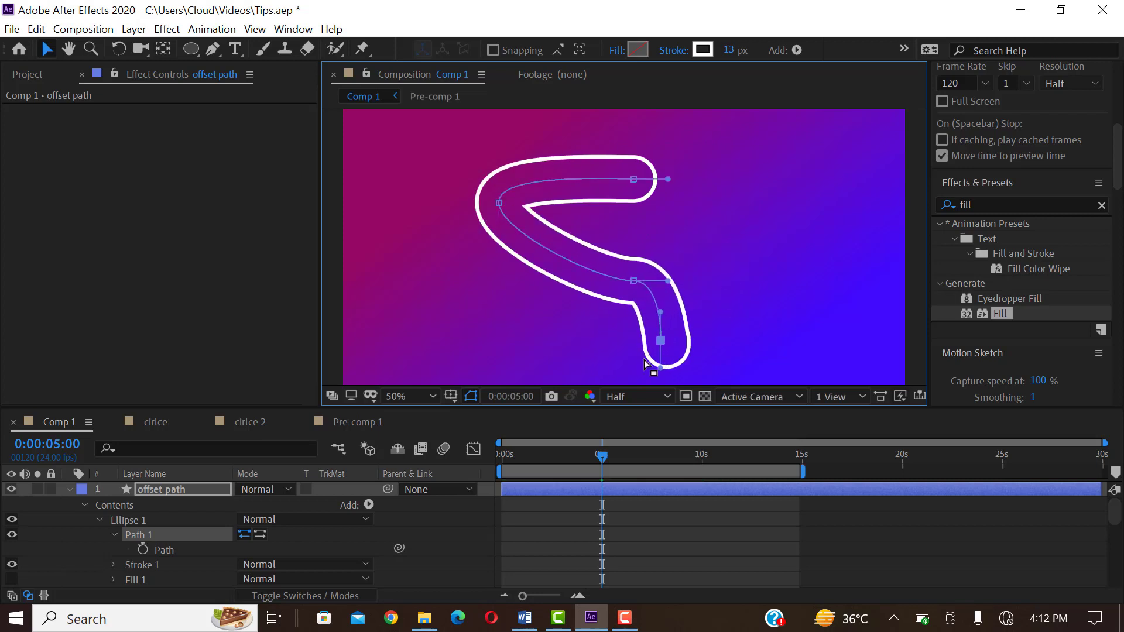
left_click_drag(635, 282, 674, 242)
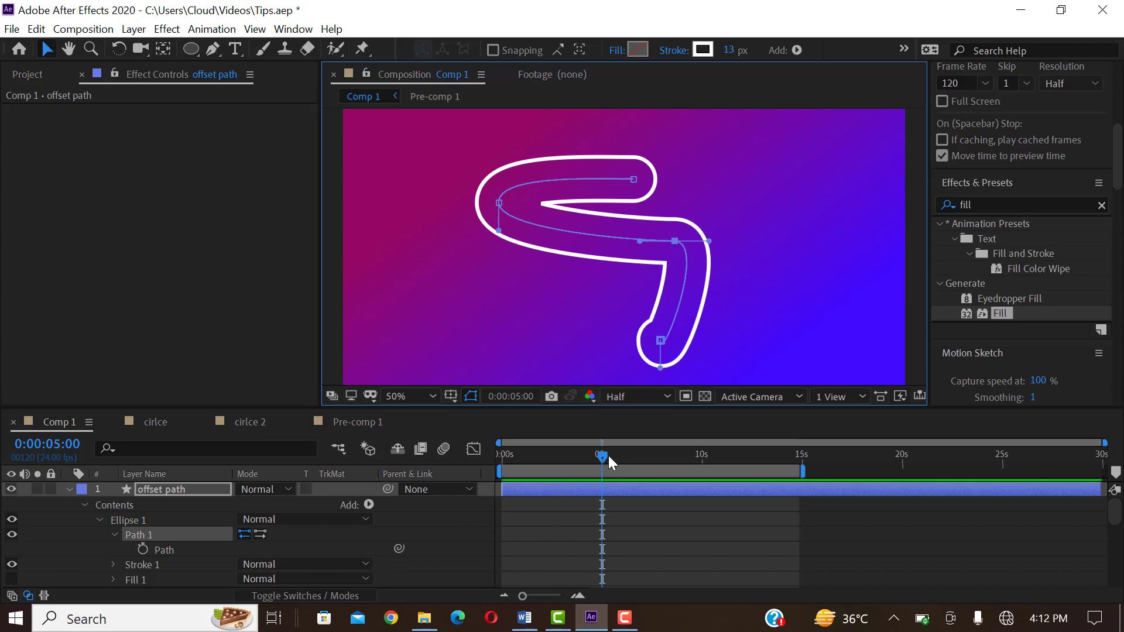
left_click(504, 455)
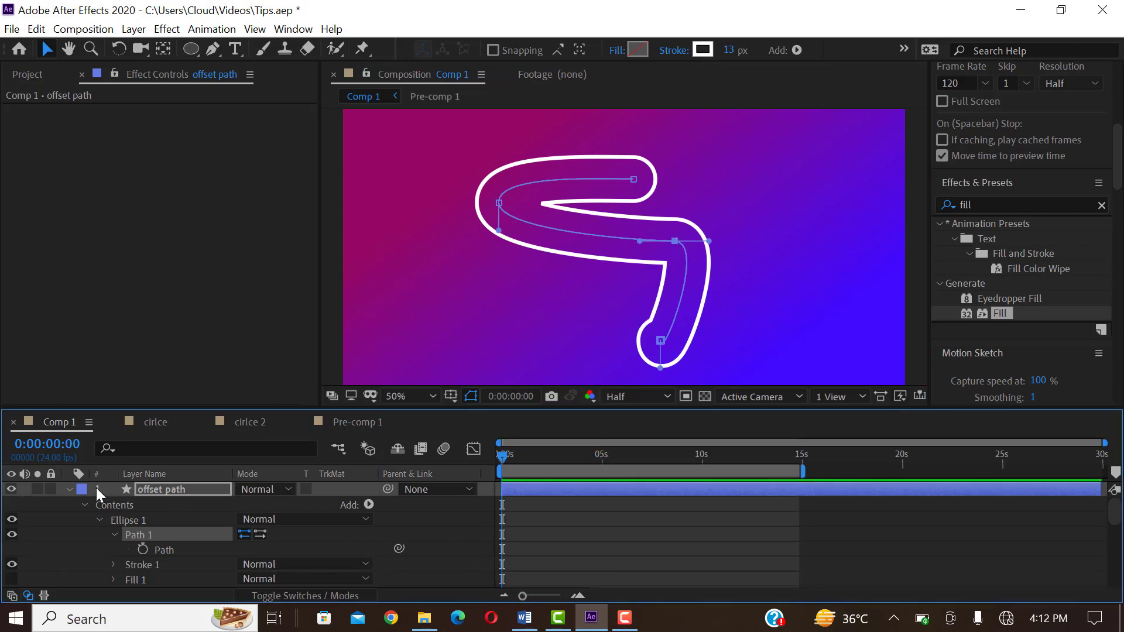
left_click(69, 489)
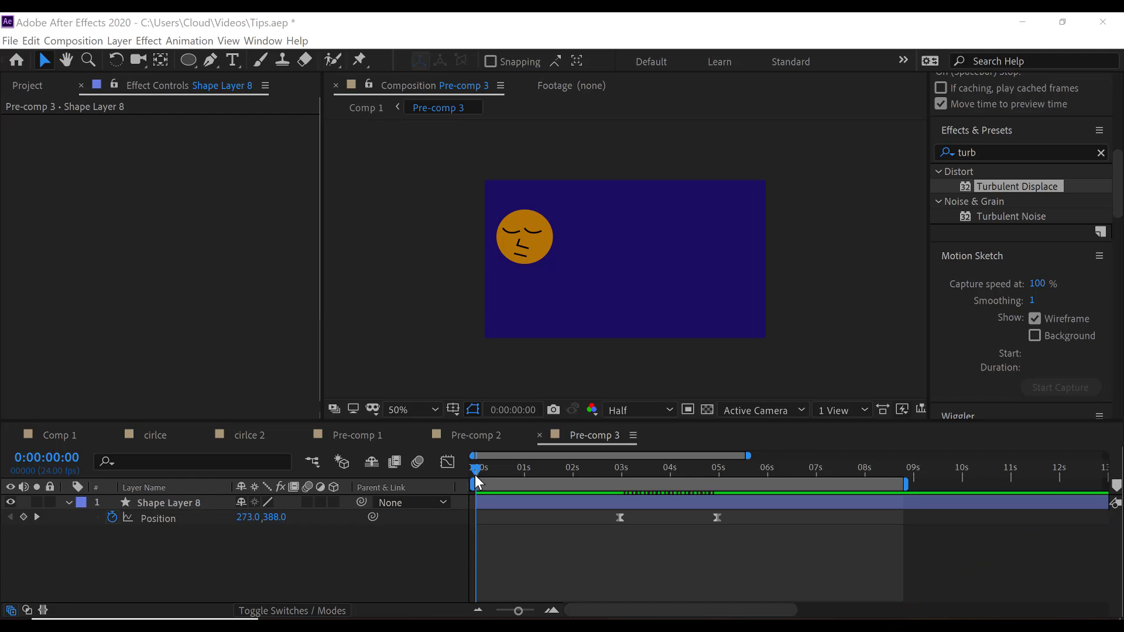
Preview the face's position animation in Pre-comp 3 from the start and enable motion blur for the composition
left_click_drag(472, 469, 483, 468)
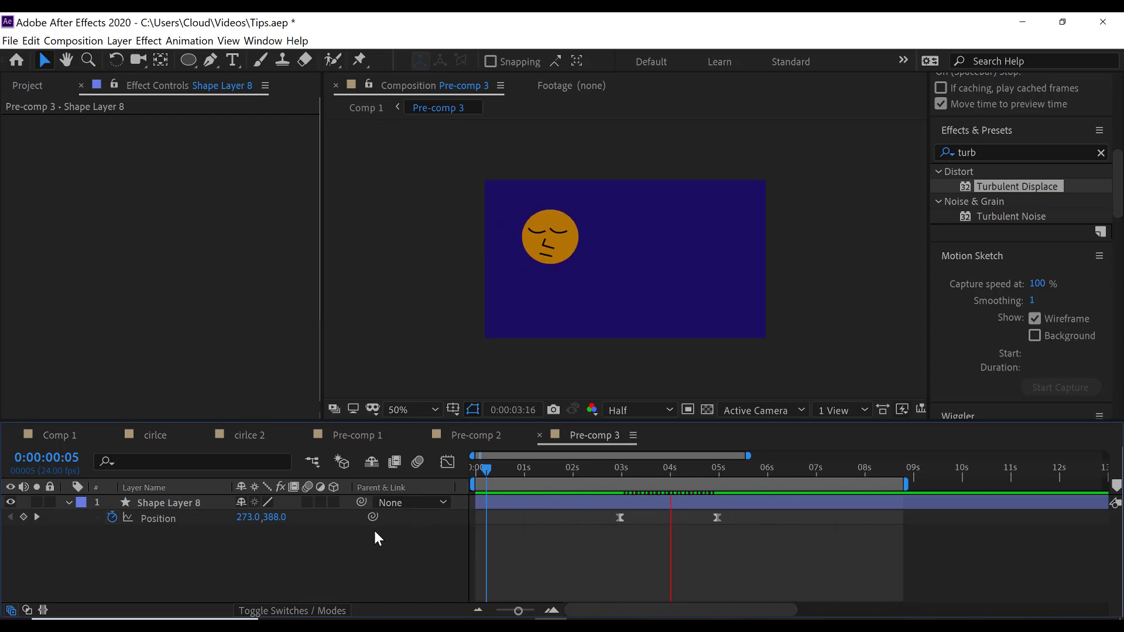
left_click(475, 471)
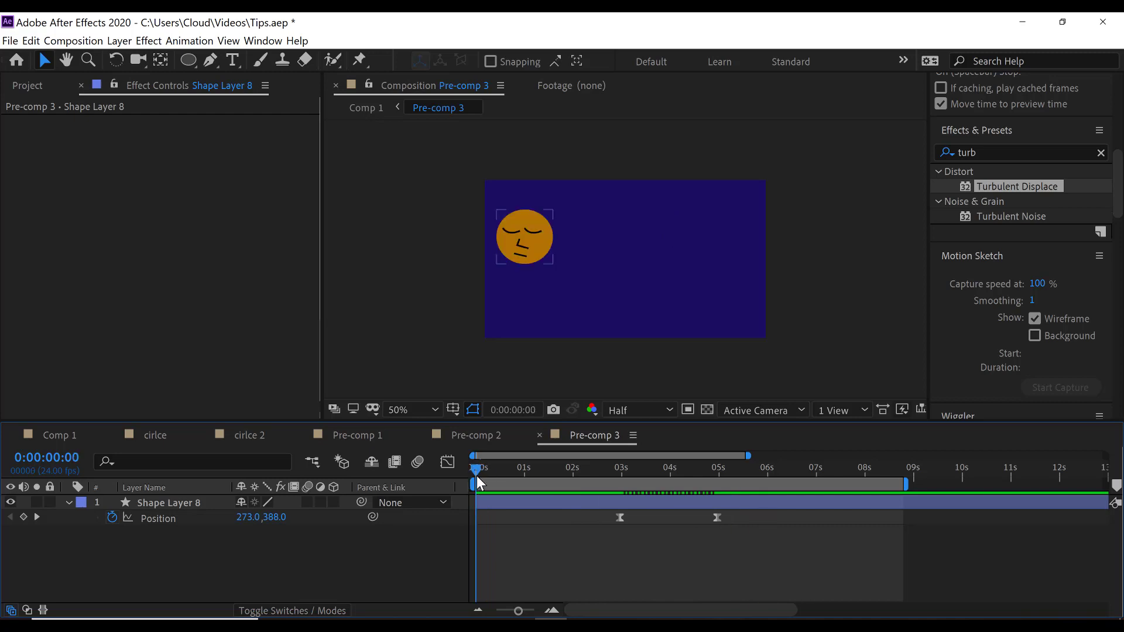
left_click(417, 461)
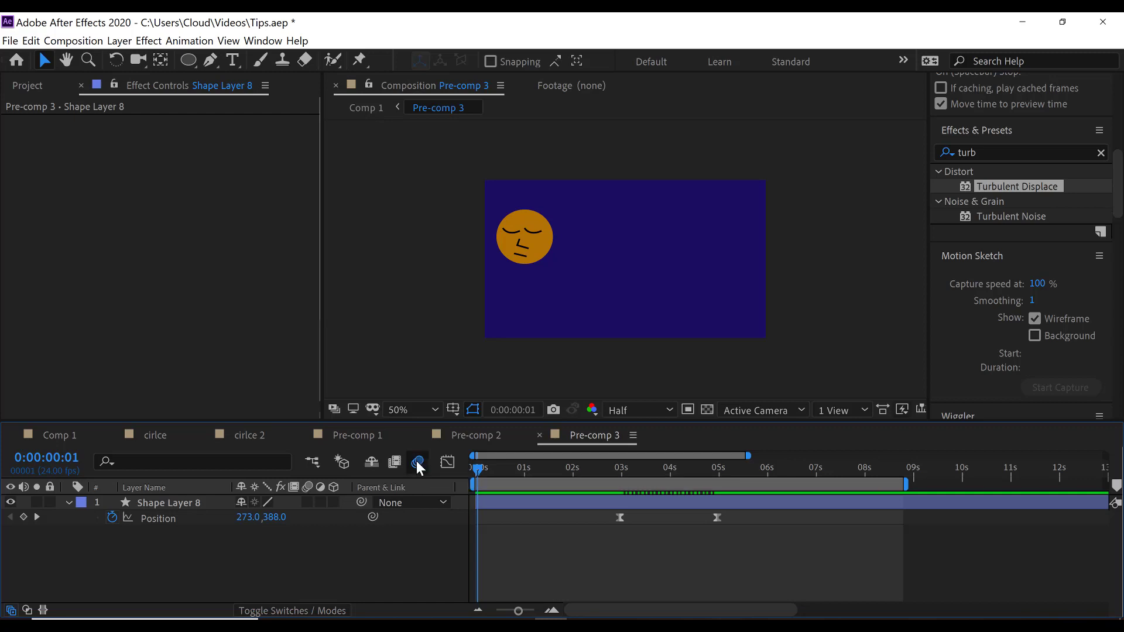
Enable motion blur on Shape Layer 8, preview the face's movement and return the playhead to 0 seconds
left_click(308, 502)
left_click(160, 504)
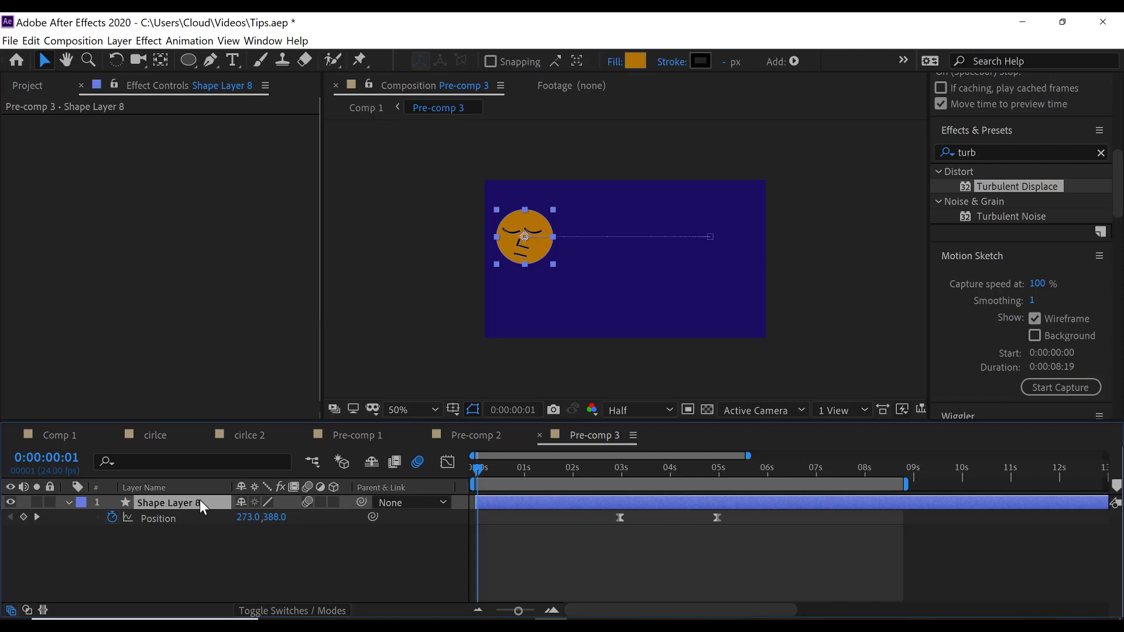
key("space")
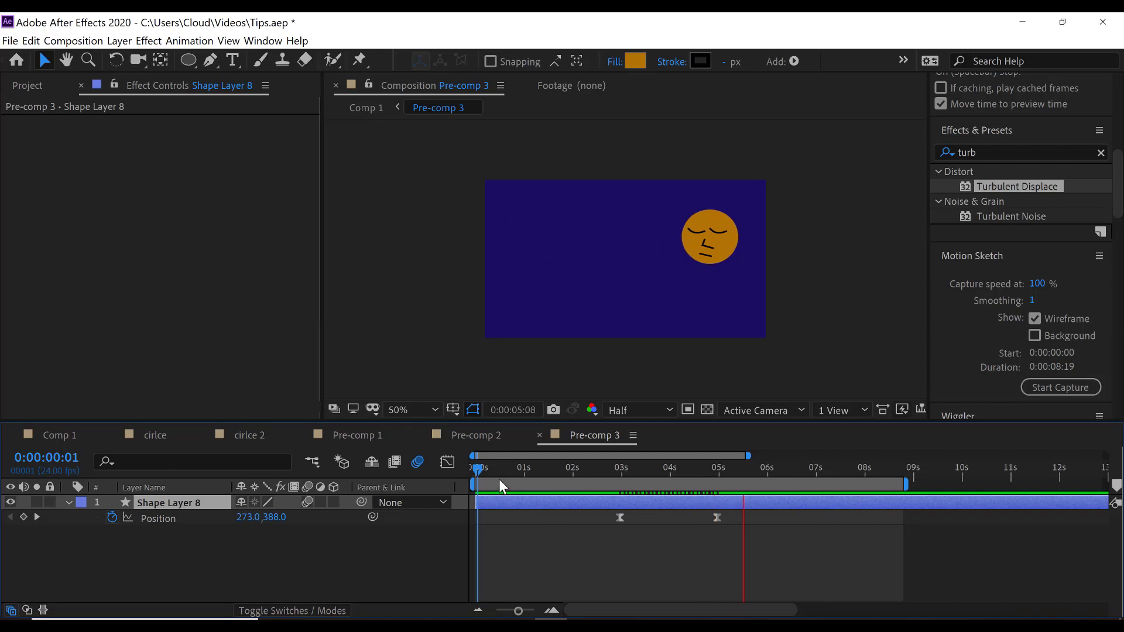
left_click(472, 468)
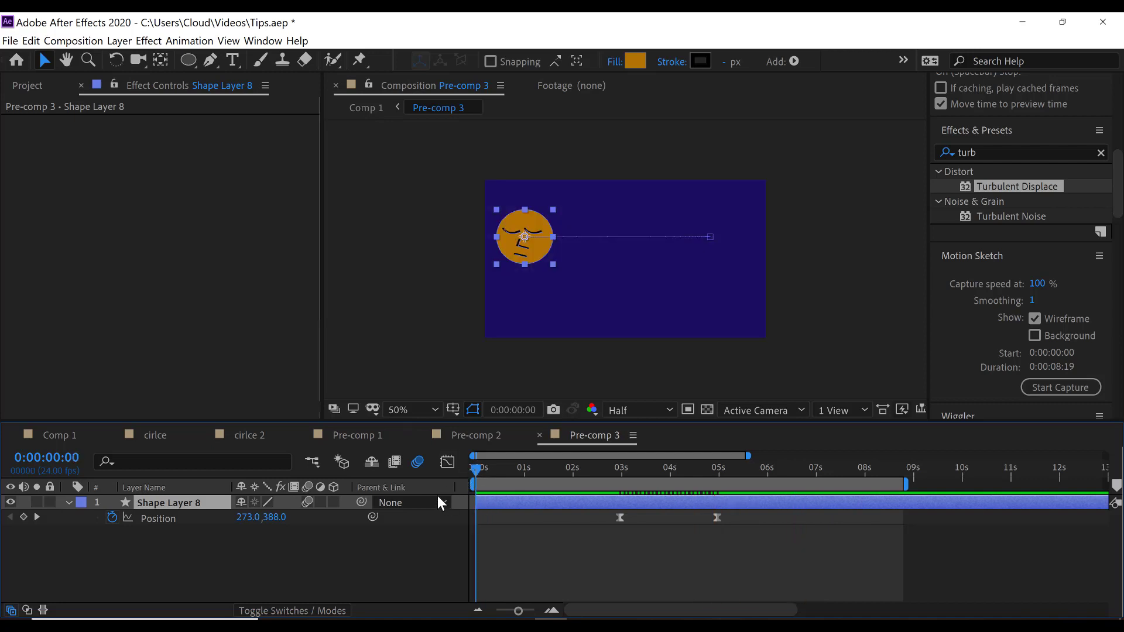
Switch off motion blur for both Shape Layer 8 and the composition
left_click(418, 461)
left_click(307, 501)
left_click(418, 461)
left_click(418, 464)
Find the Echo effect and apply it to Shape Layer 8
left_click_drag(999, 155, 927, 160)
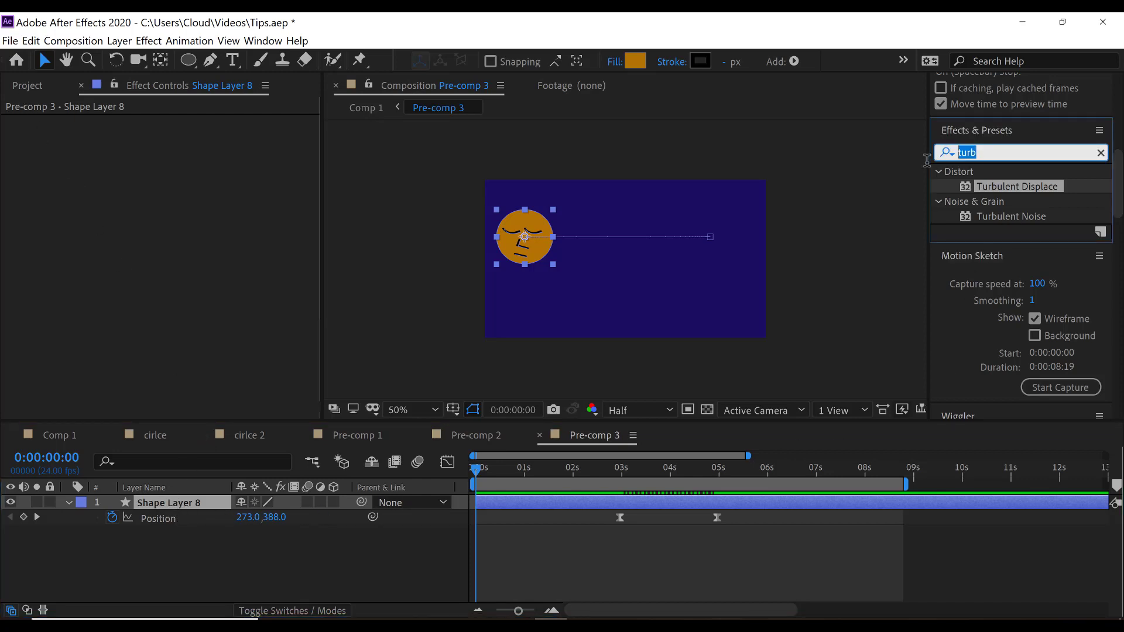
type("echo")
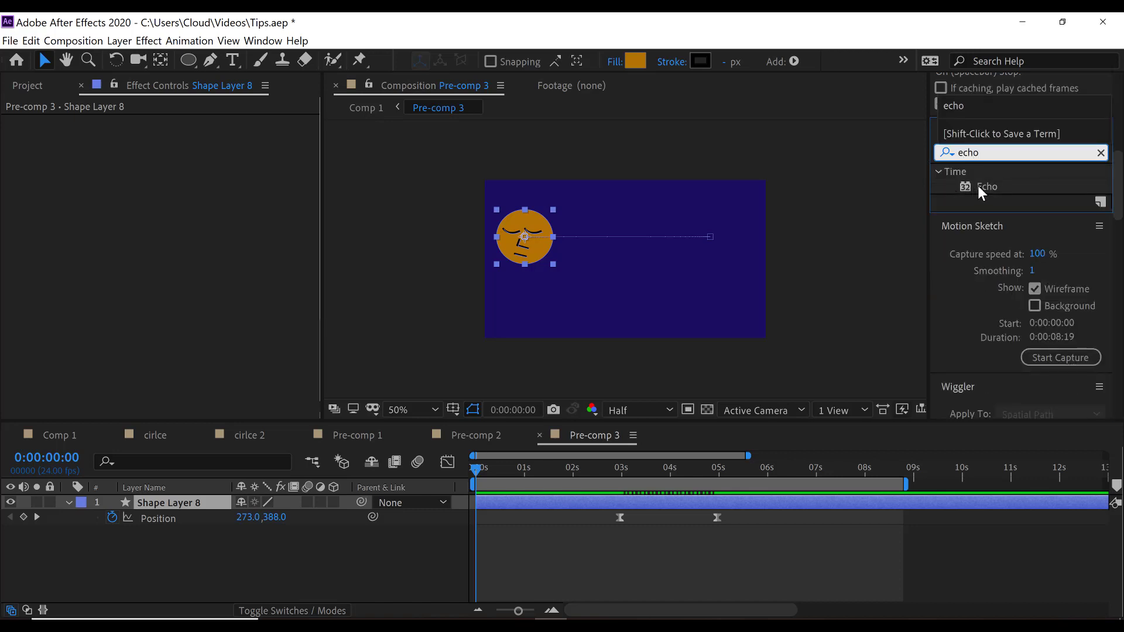
left_click_drag(978, 185, 157, 500)
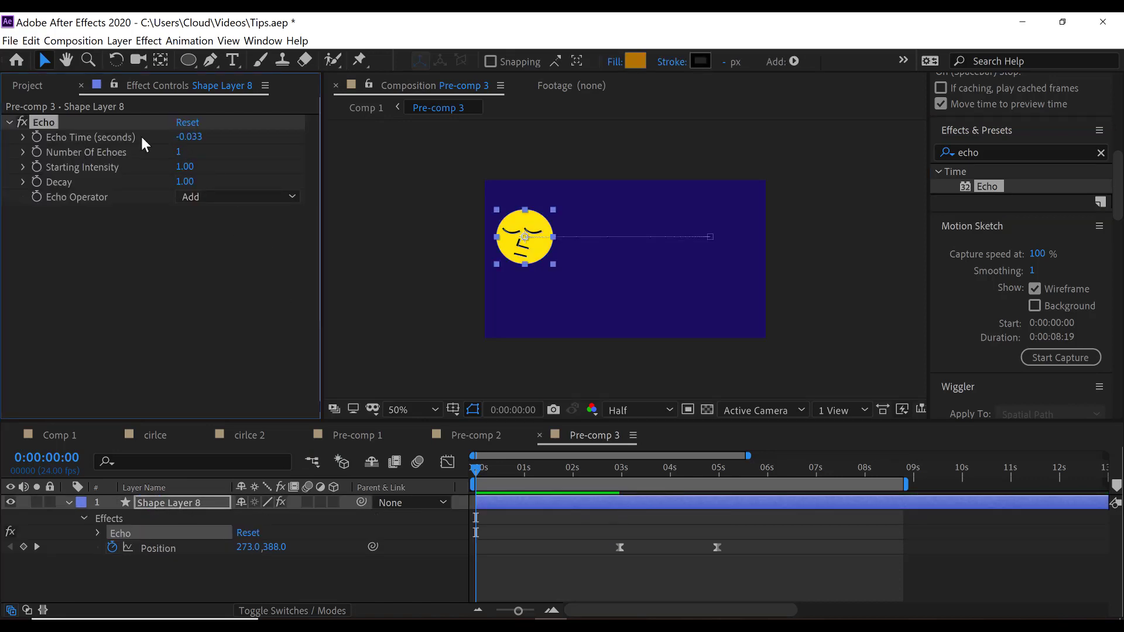
Set the Echo effect's echo time to -0.003 seconds
left_click(189, 138)
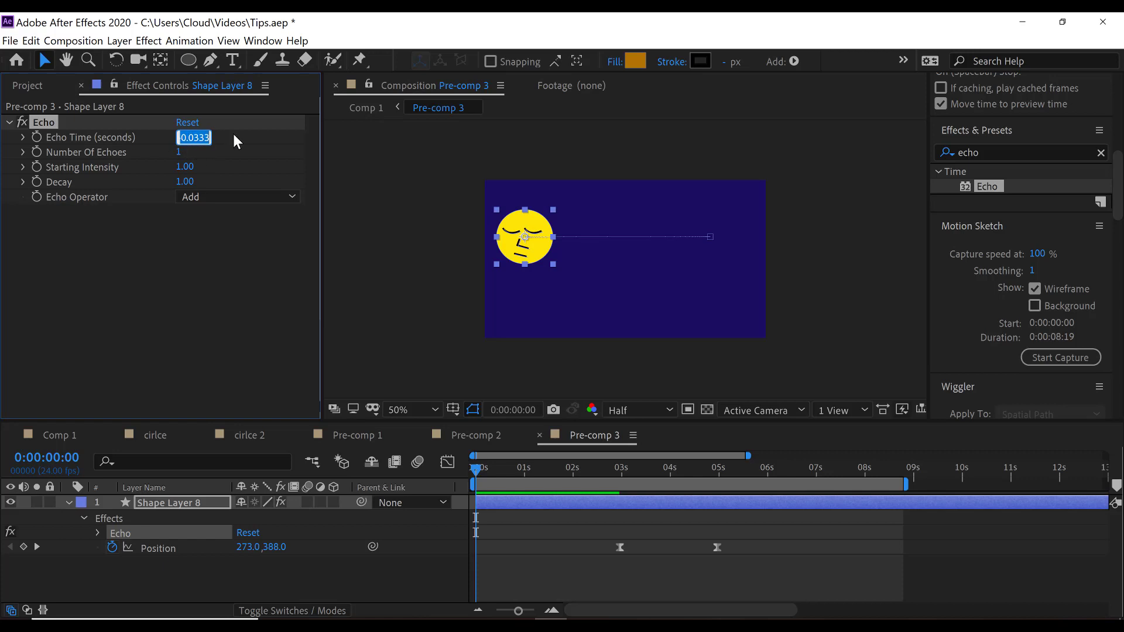
key("Return")
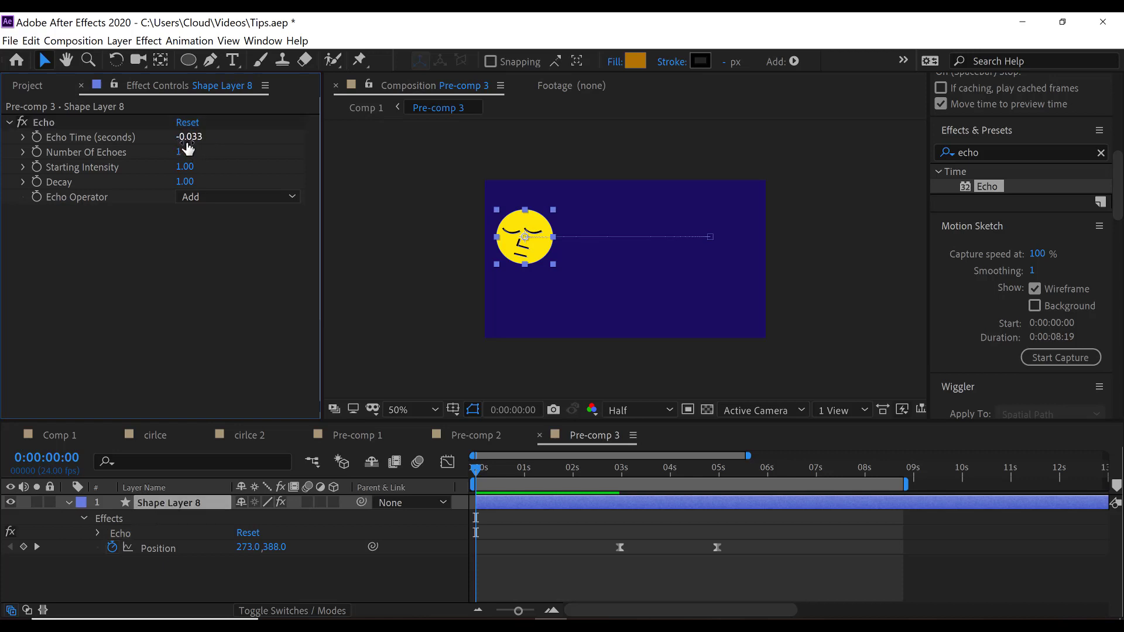
left_click(195, 138)
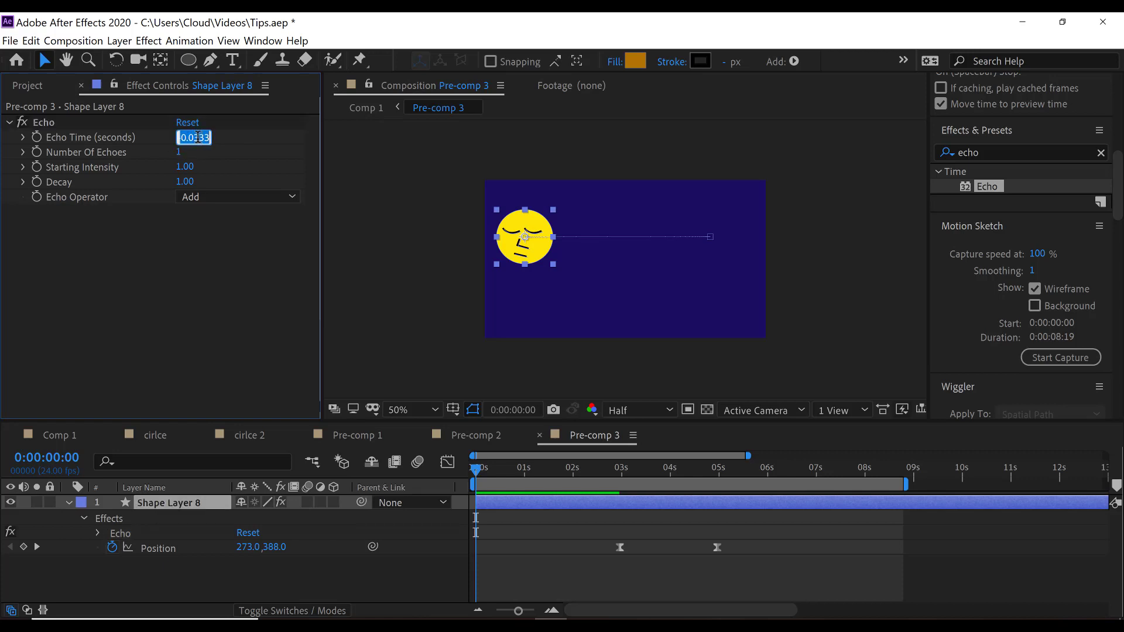
left_click(194, 137)
key("BackSpace")
type("00")
left_click(170, 156)
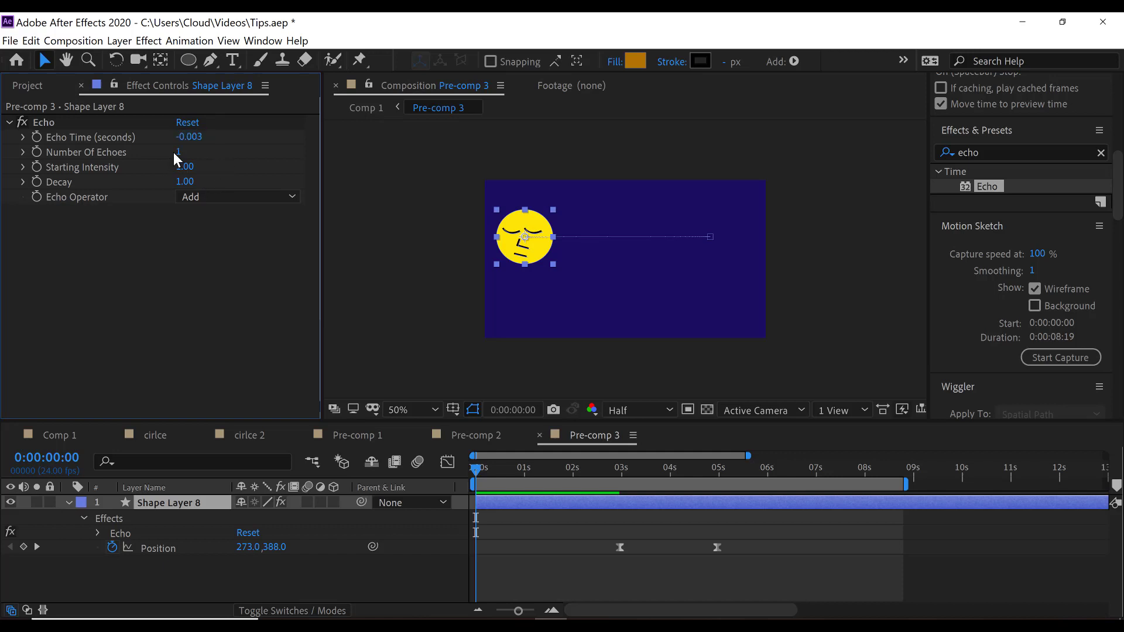
Set the number of echoes to 50 with the Maximum echo operator and preview the animation
left_click(179, 153)
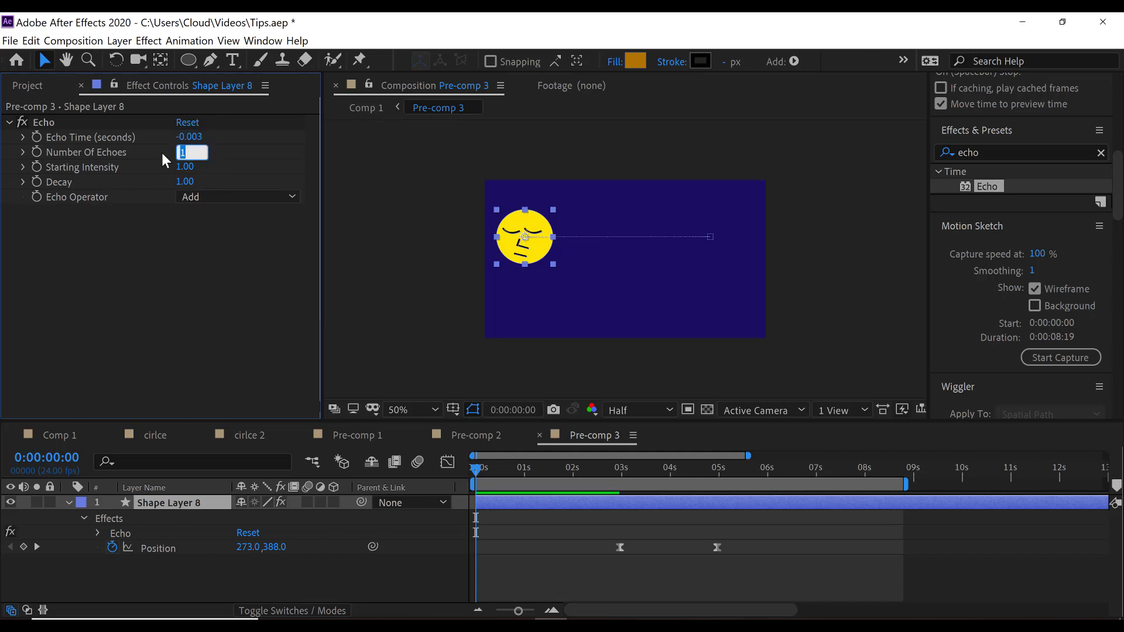
type("50")
left_click(195, 200)
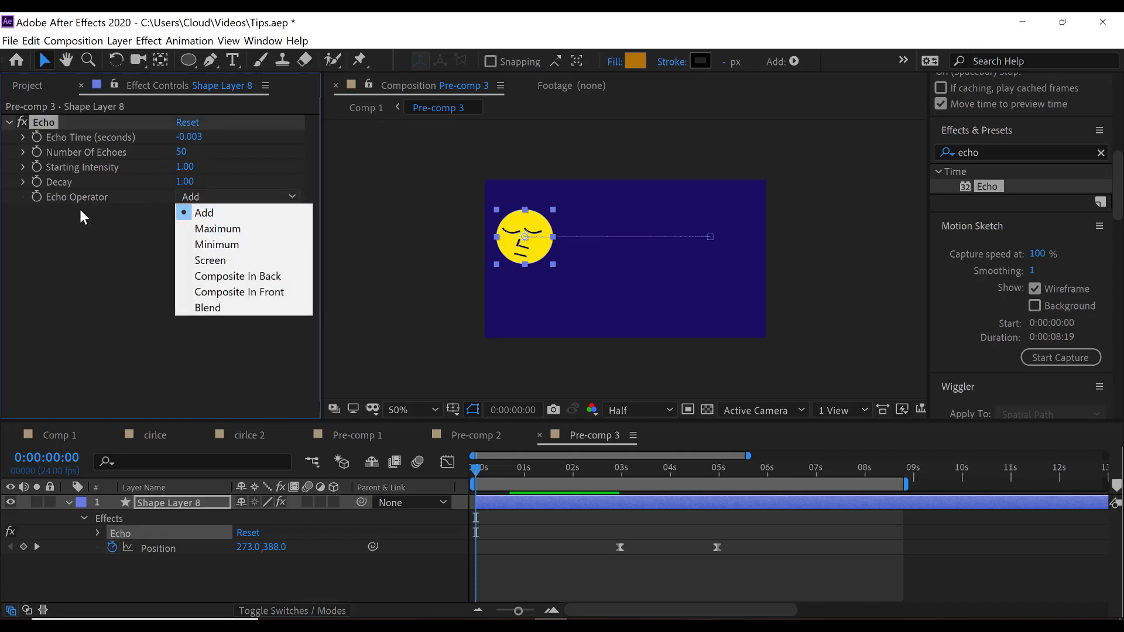
left_click(230, 229)
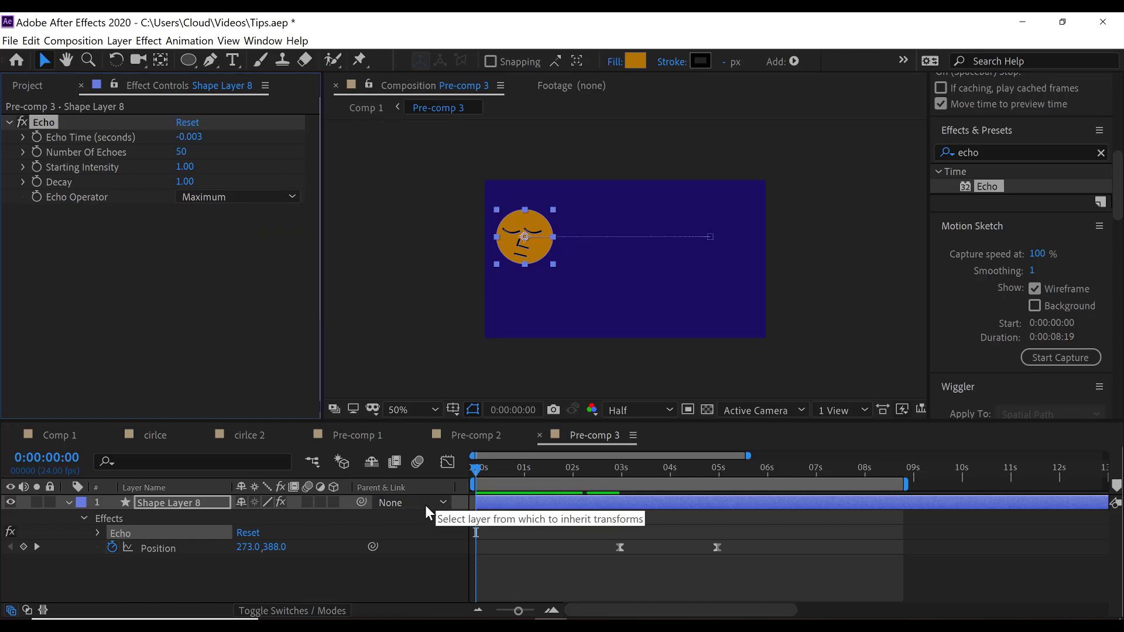
key("space")
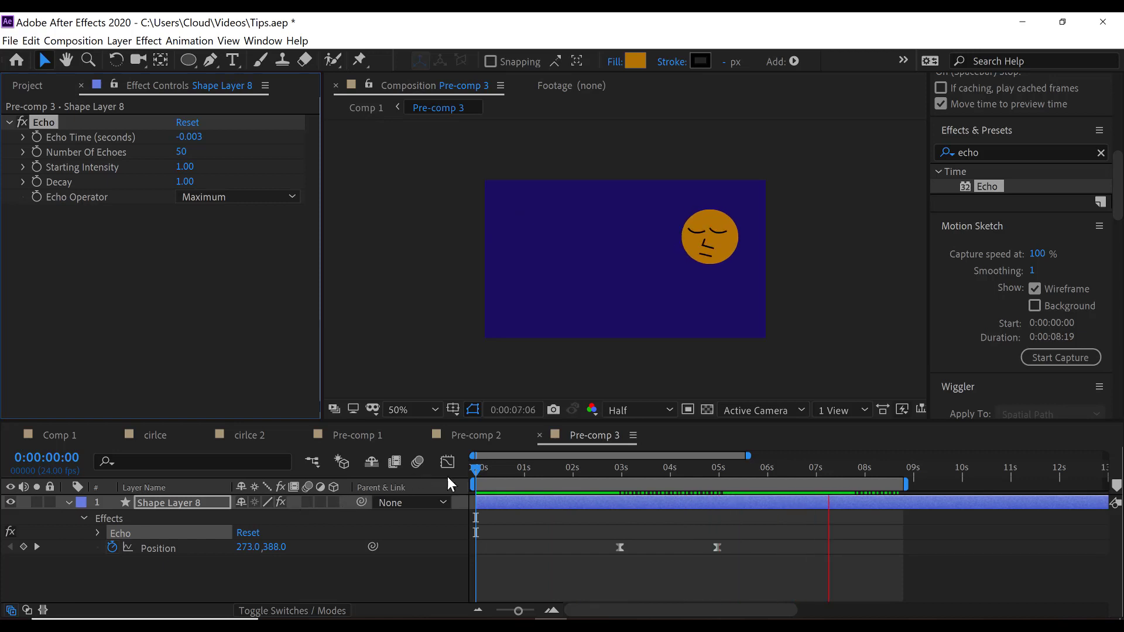
key("space")
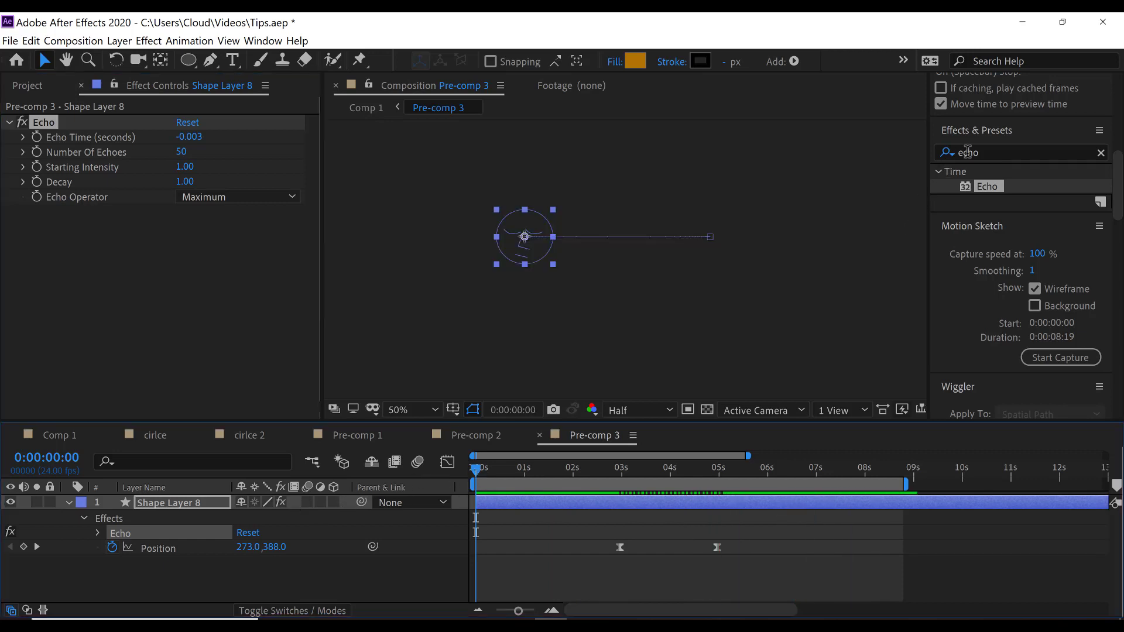
Find the Turbulent Displace effect and apply it to Shape Layer 8
double_click(961, 152)
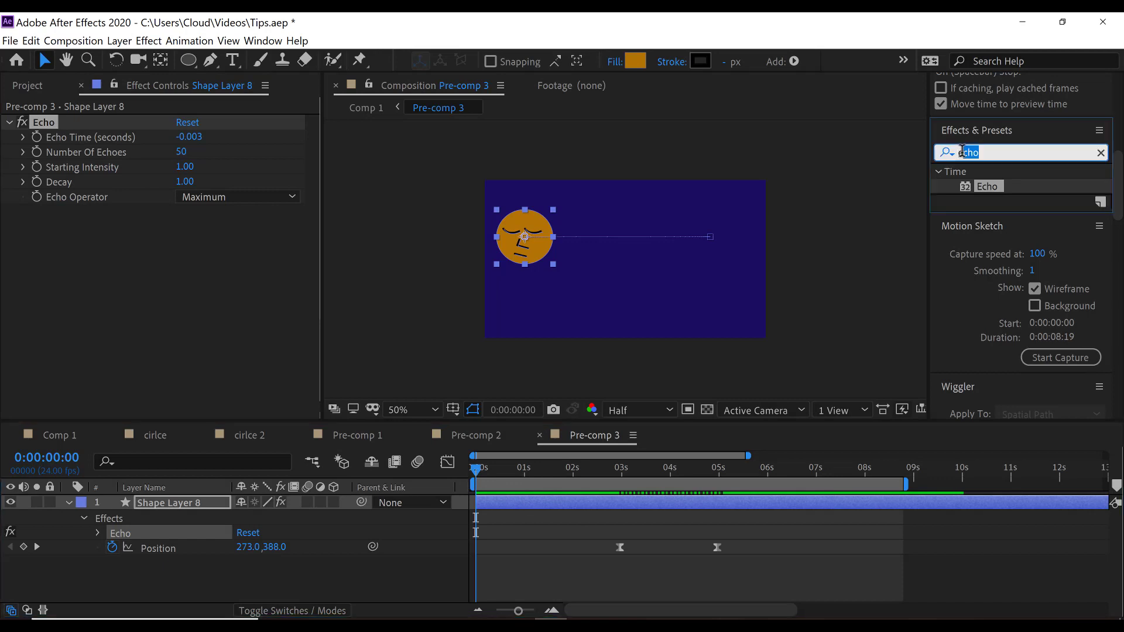
type("turb")
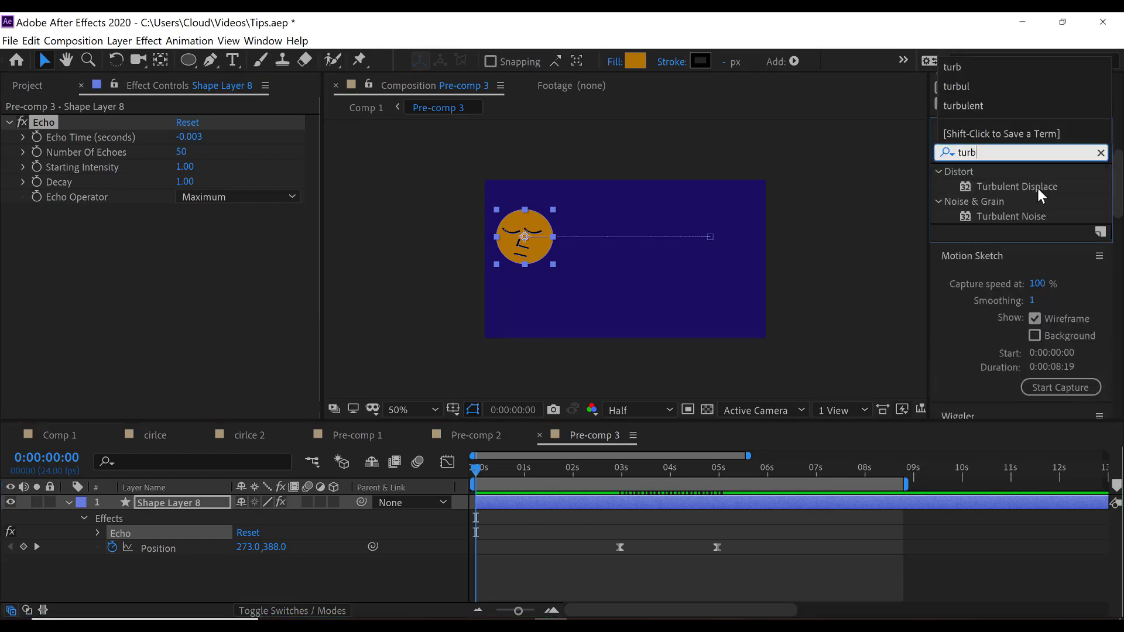
left_click_drag(1037, 187, 162, 503)
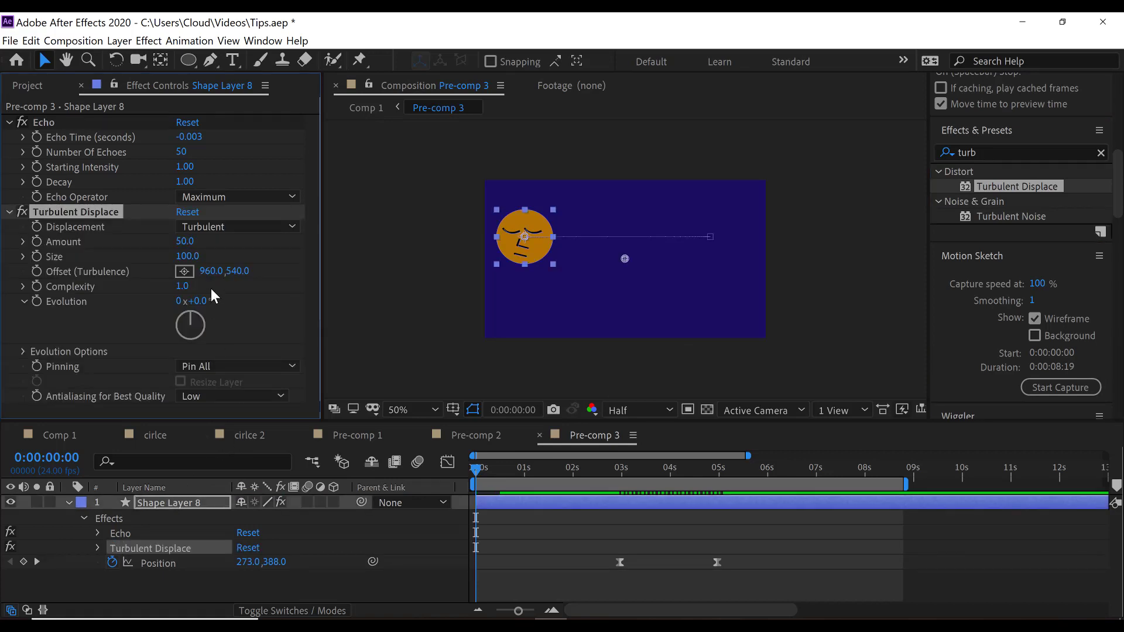
At 0:00:03:15, set the Turbulent Displace amount to 0 and start keyframing it
left_click_drag(476, 468, 652, 497)
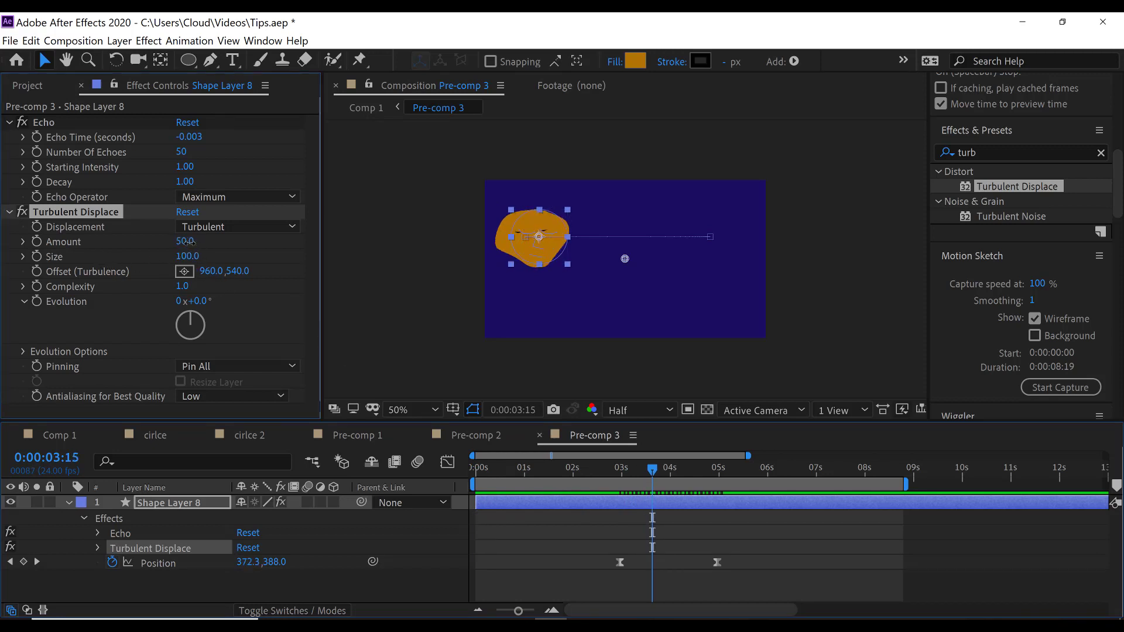
left_click(184, 242)
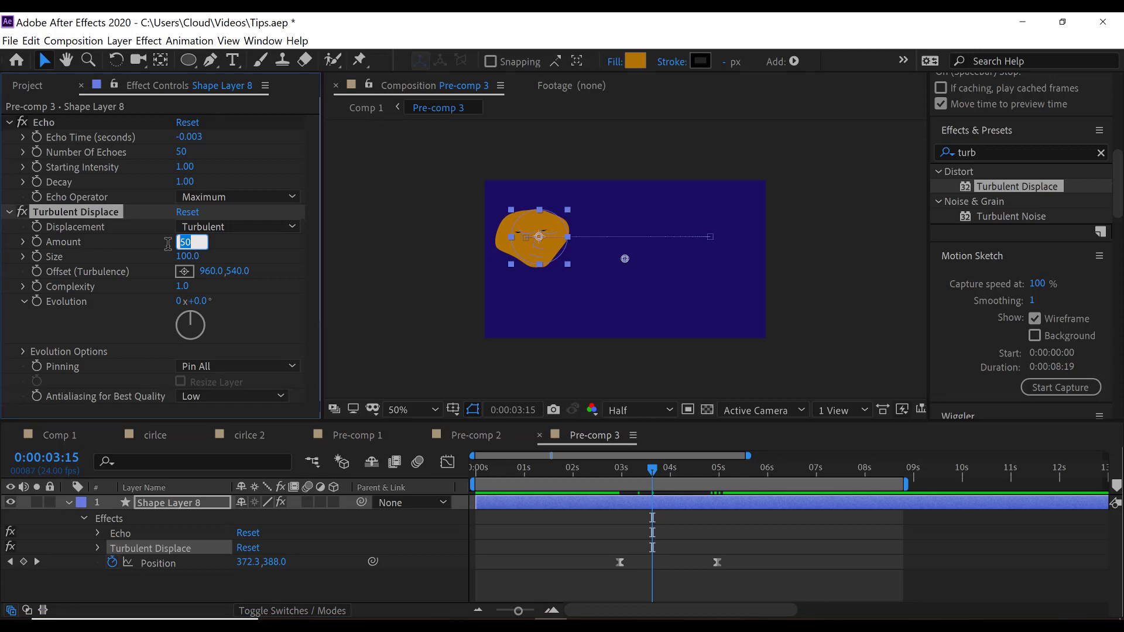
type("0")
left_click(36, 242)
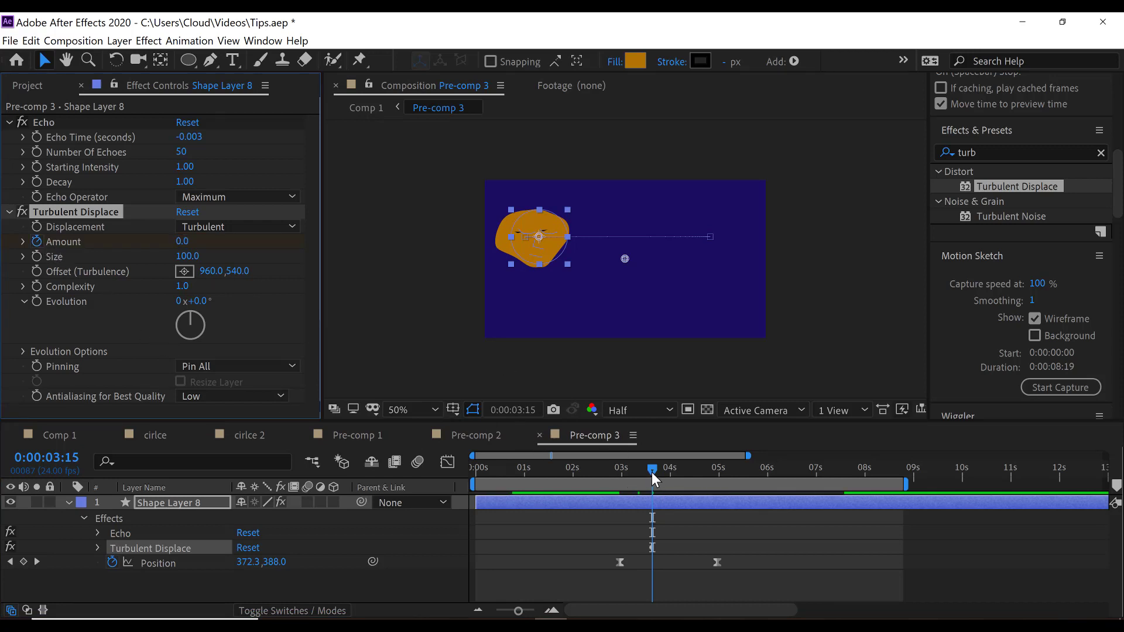
Add a Turbulent Displace amount keyframe of 10 at 0:00:04:12 and move the playhead back to the start
left_click_drag(649, 481, 694, 475)
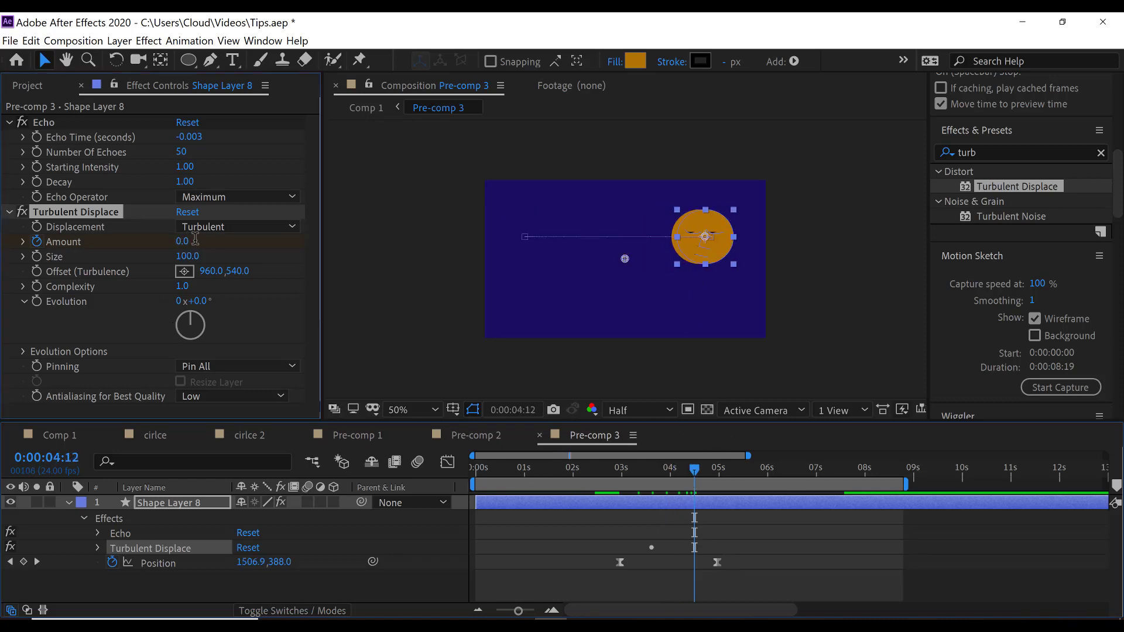
left_click(195, 240)
type("1")
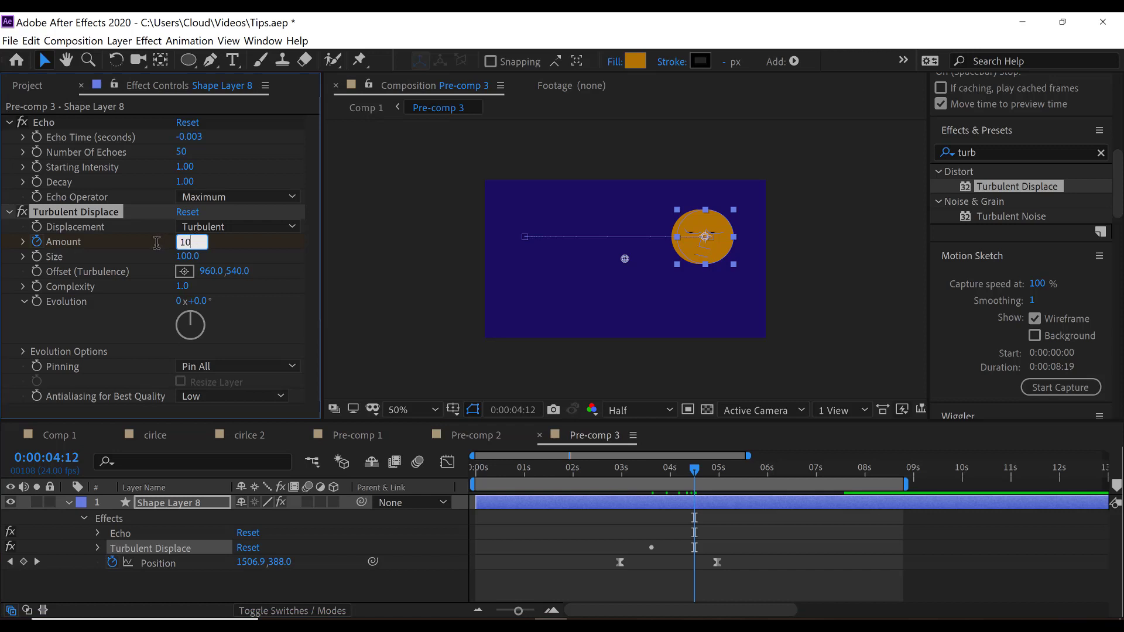
type("0")
left_click(373, 300)
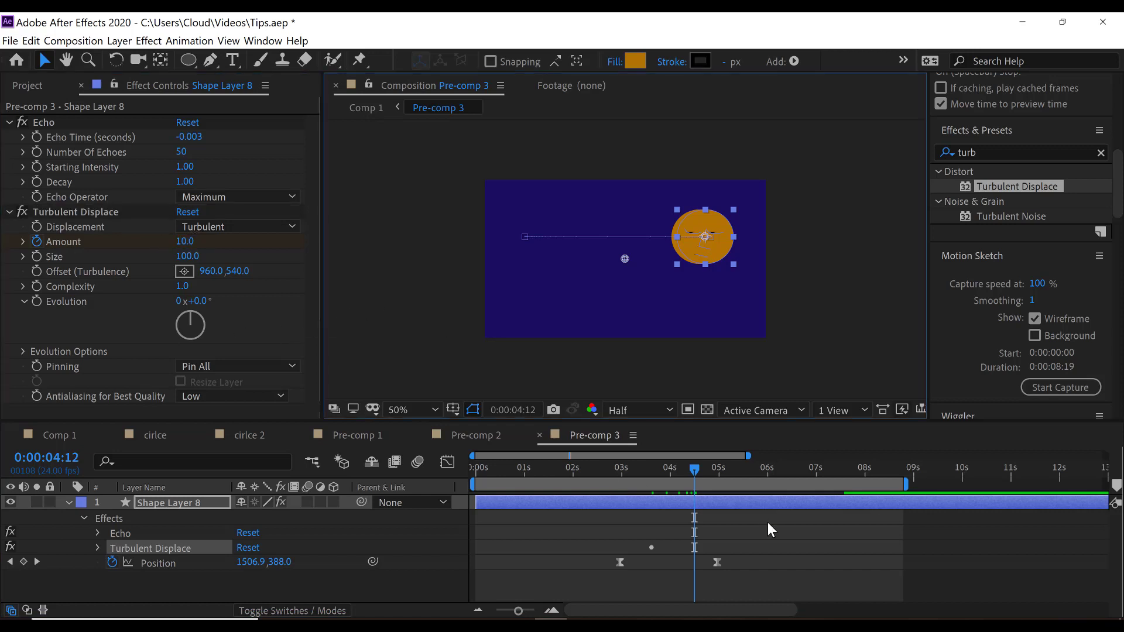
left_click_drag(606, 478, 476, 477)
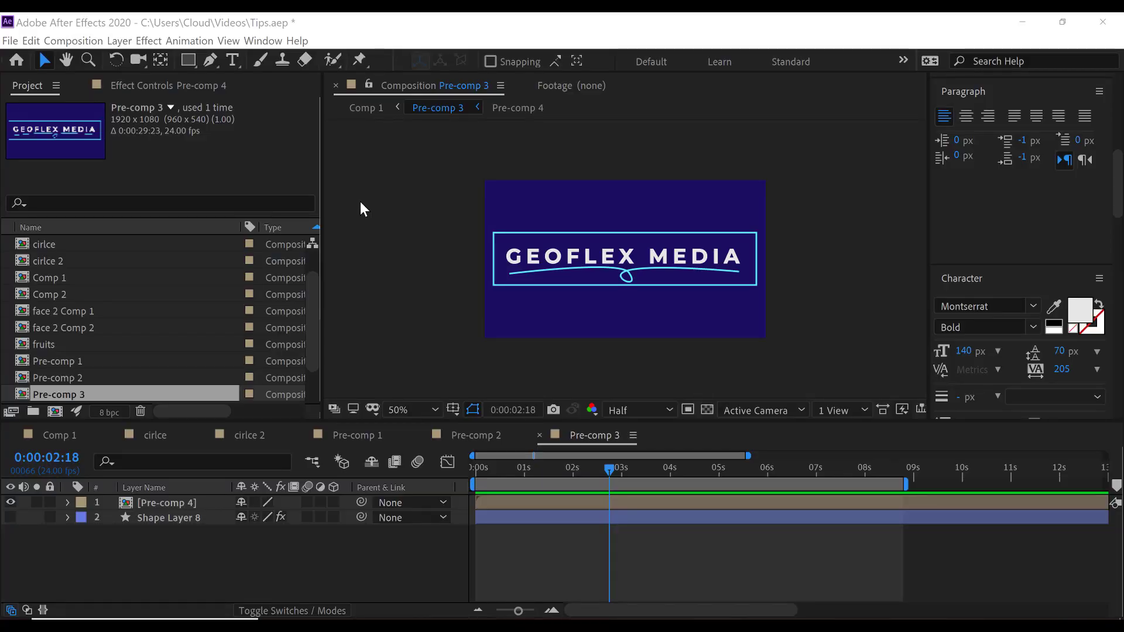
left_click(171, 501)
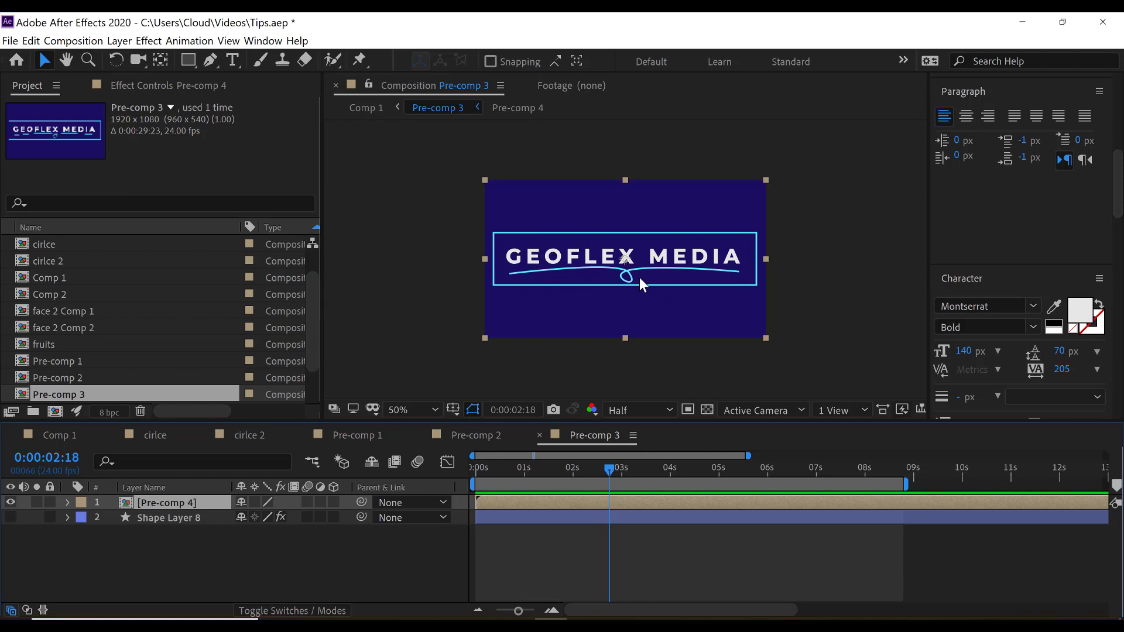
left_click(201, 557)
left_click(190, 501)
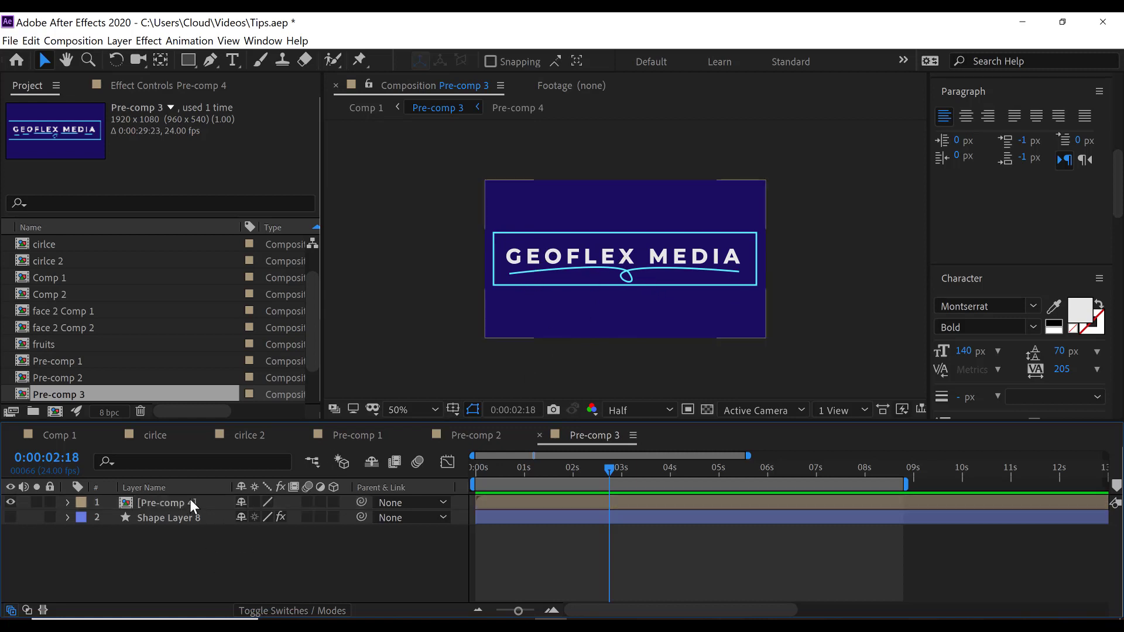
left_click(805, 289)
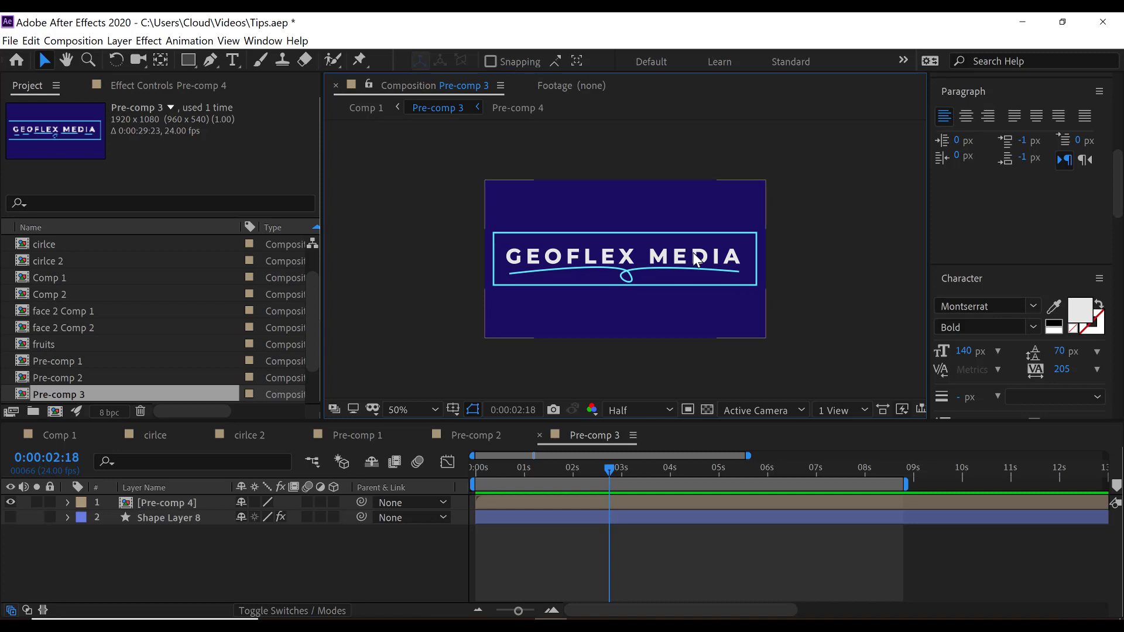
left_click(163, 505)
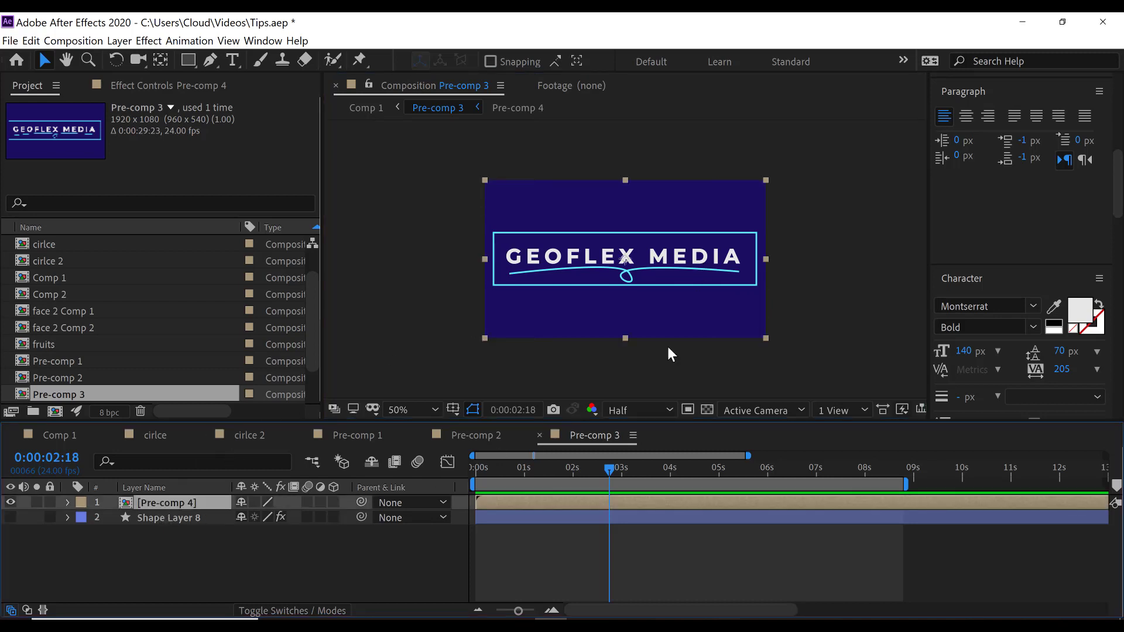
left_click(822, 287)
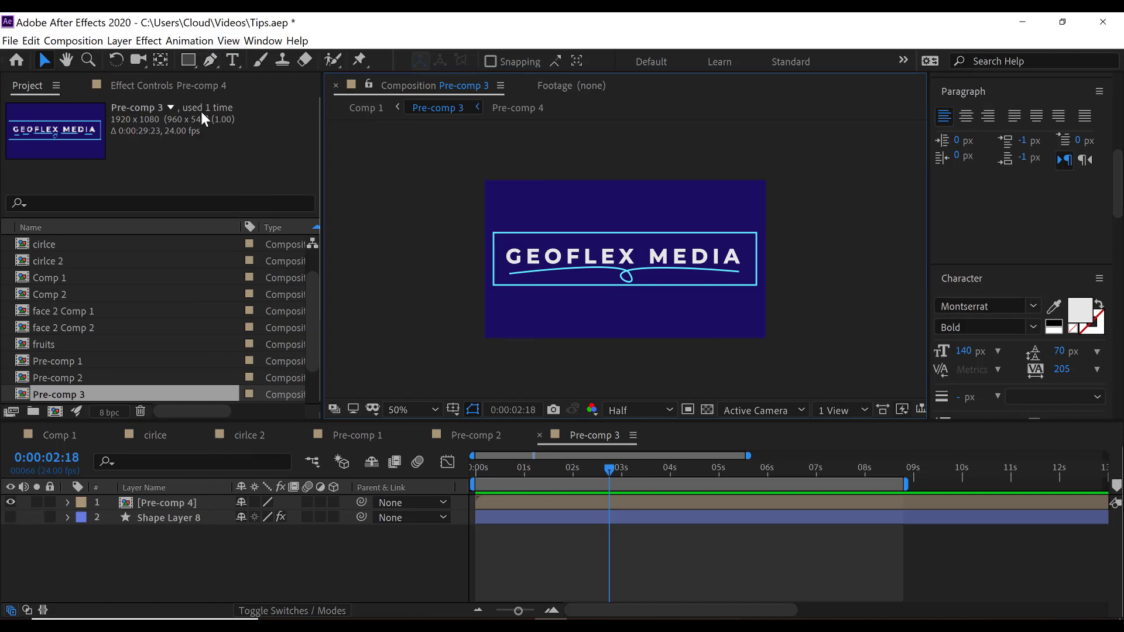
right_click(246, 547)
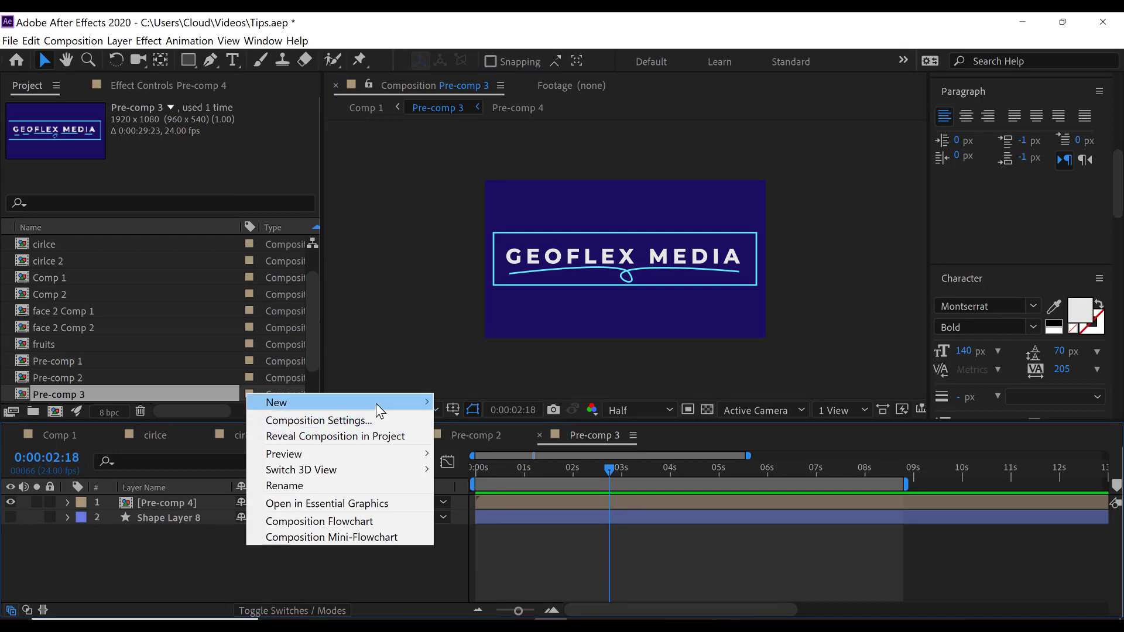
mouse_move(380, 405)
left_click(303, 594)
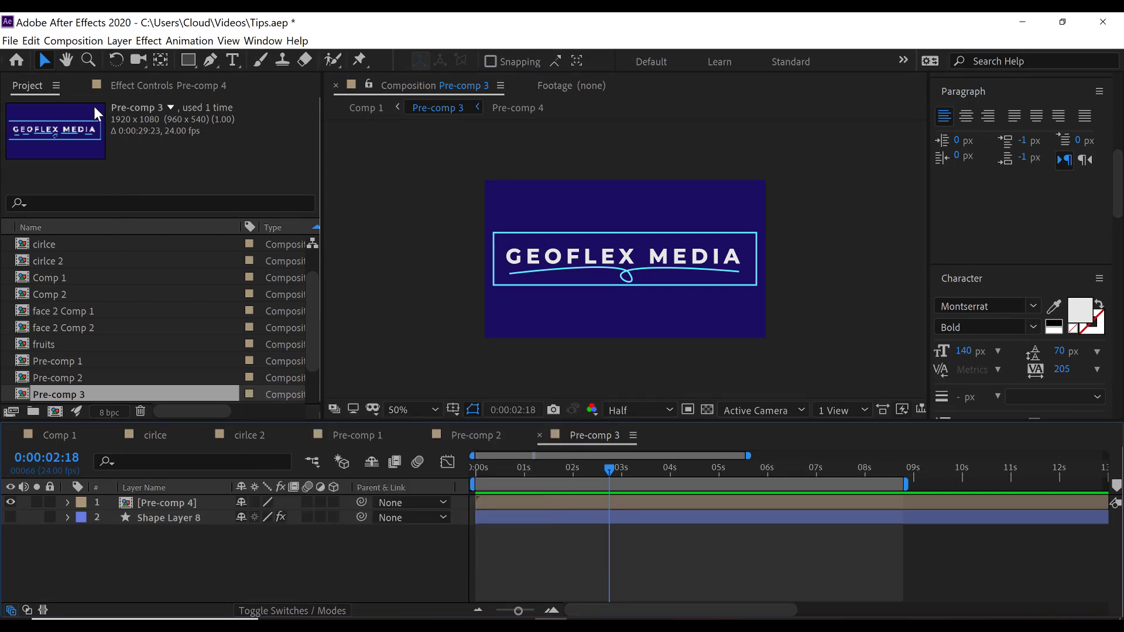
Add a new adjustment layer above the Pre-comp 4 layer in Pre-comp 3 and select it
left_click(119, 42)
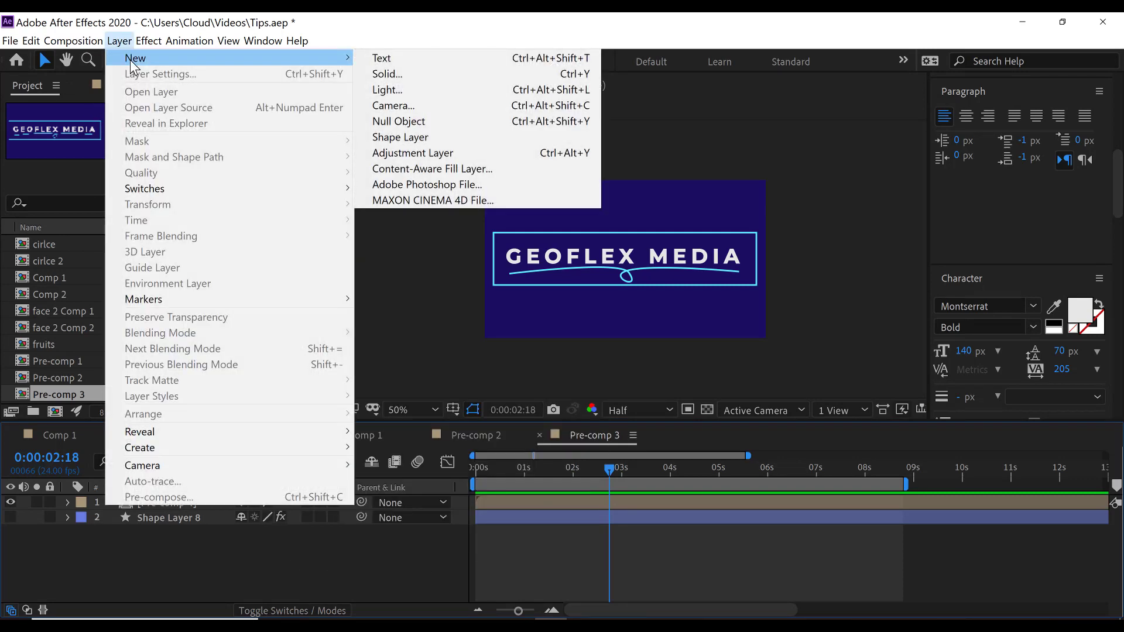
left_click(412, 154)
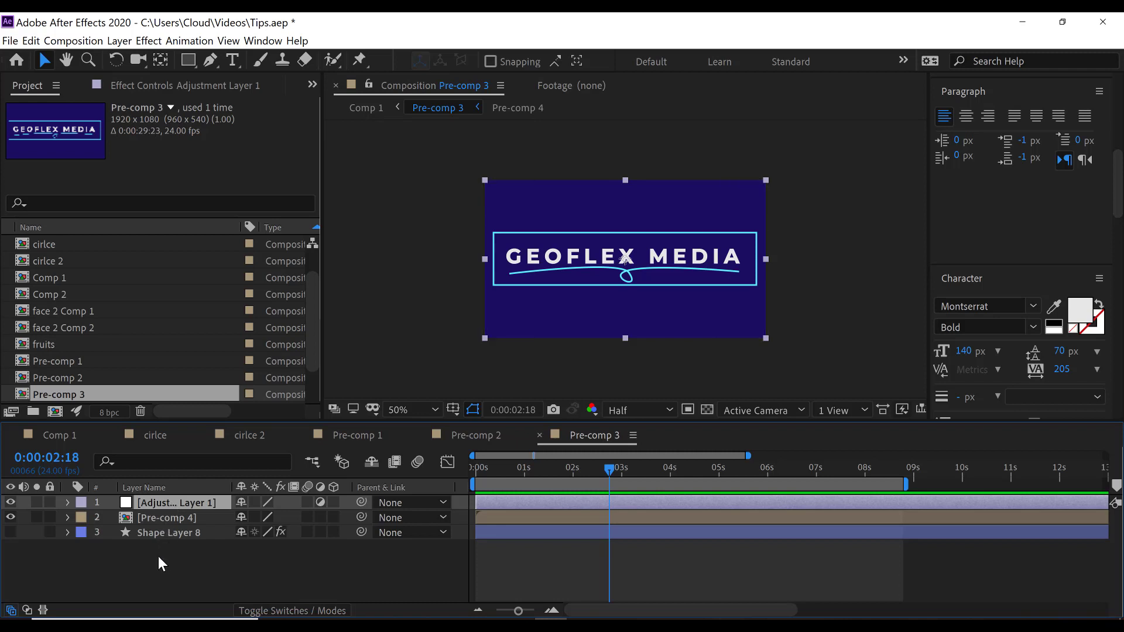
left_click(172, 516)
left_click(177, 500)
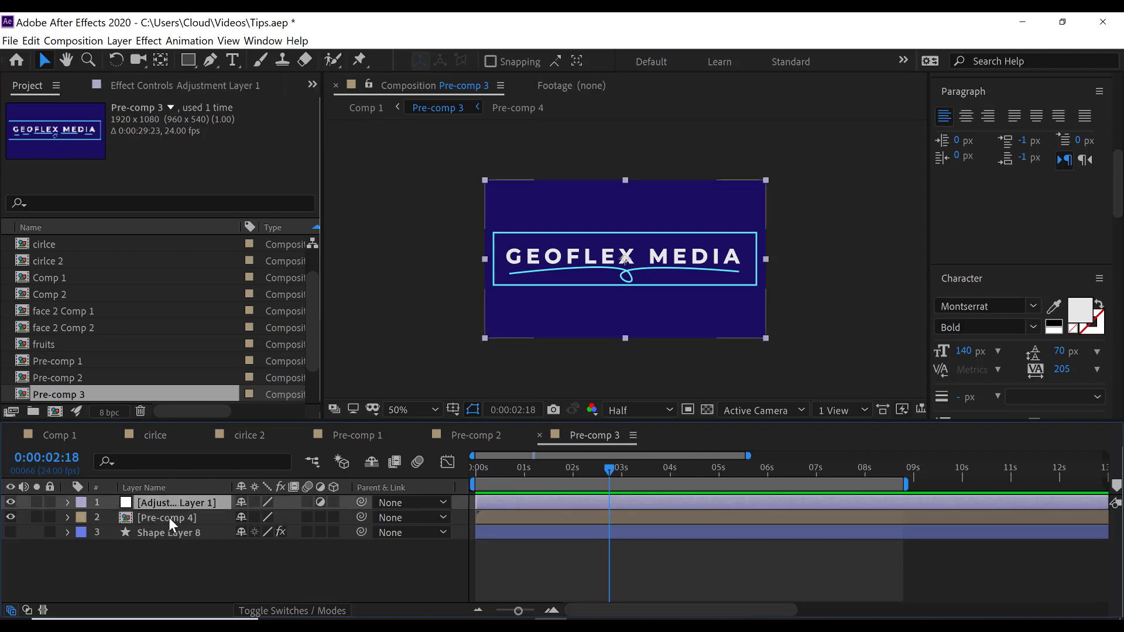
Rotate Adjustment Layer 1 to 54° and move it up toward the right end of the GEOFLEX MEDIA logo
left_click(171, 517)
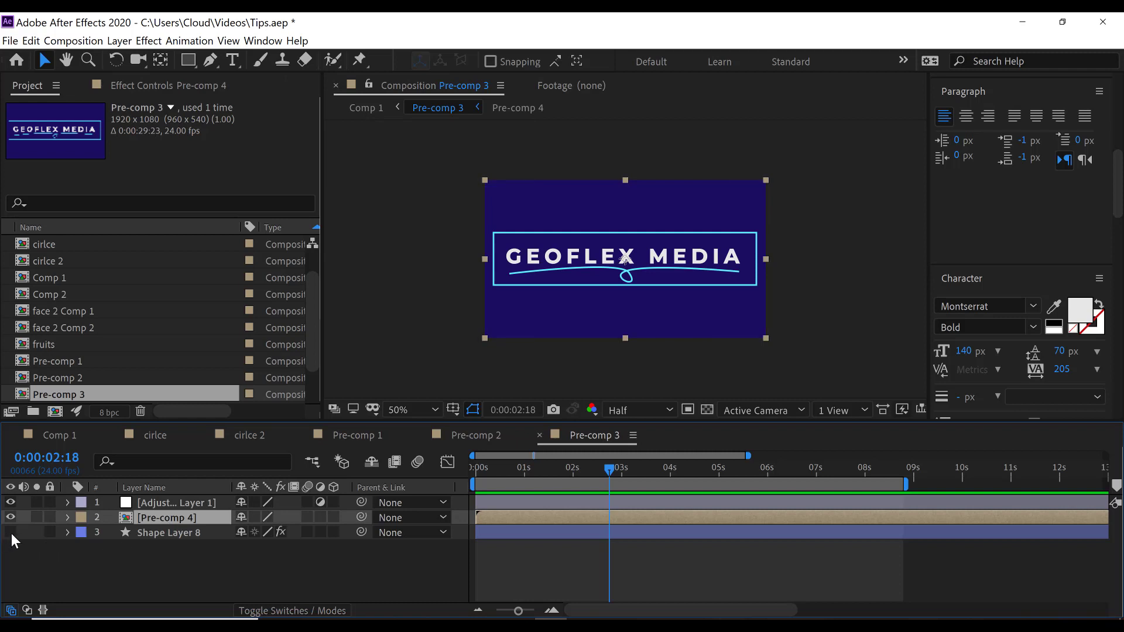
left_click(174, 501)
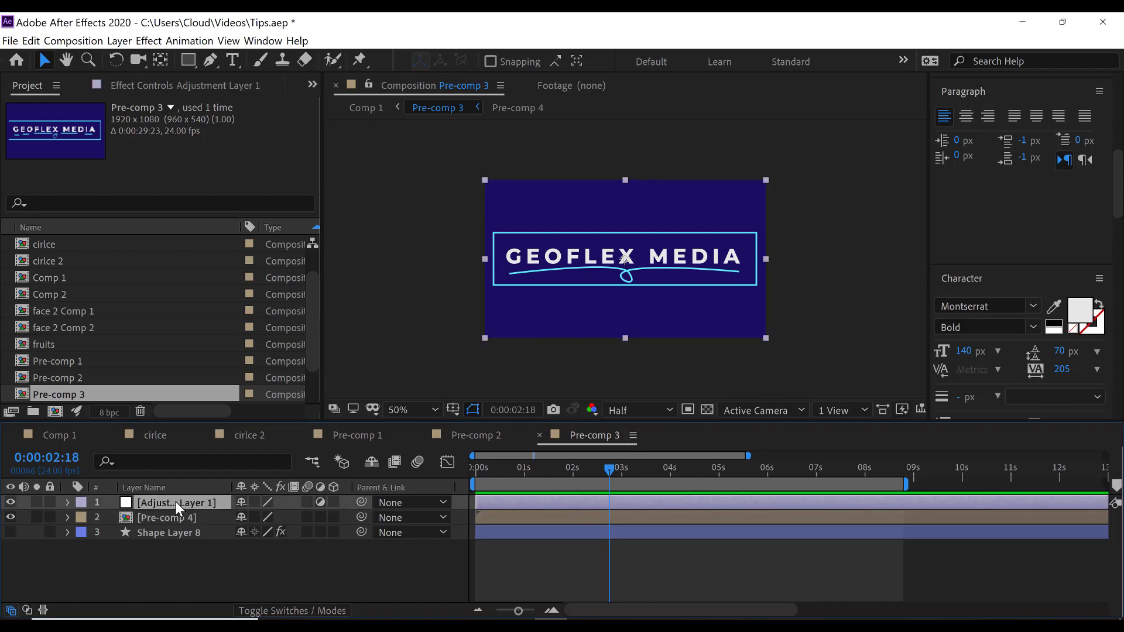
key("r")
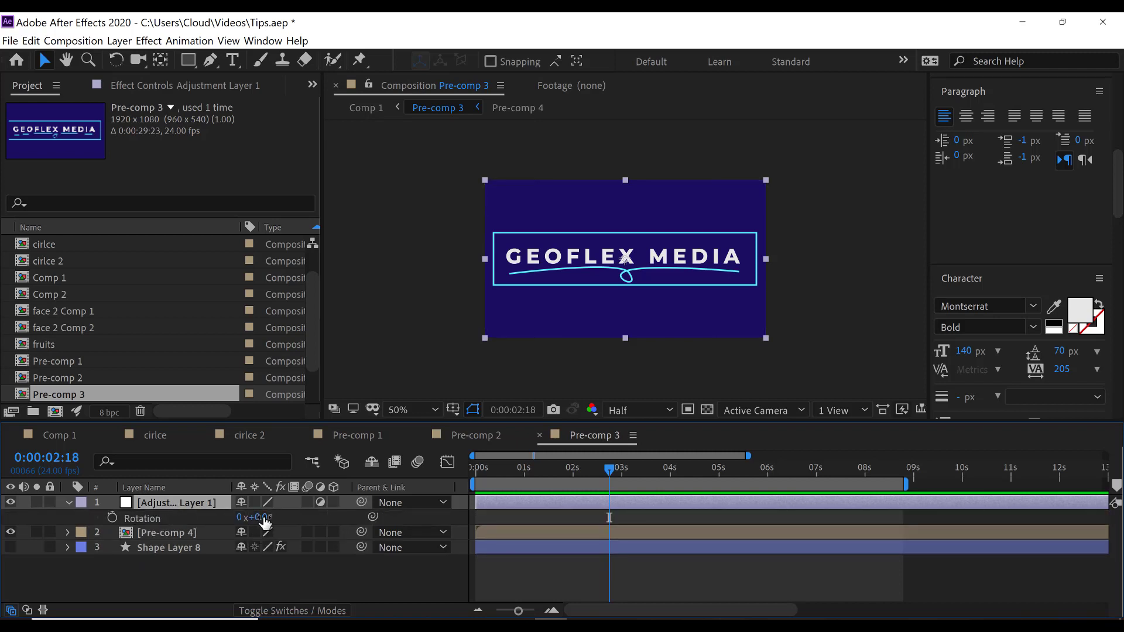
left_click_drag(262, 519, 314, 521)
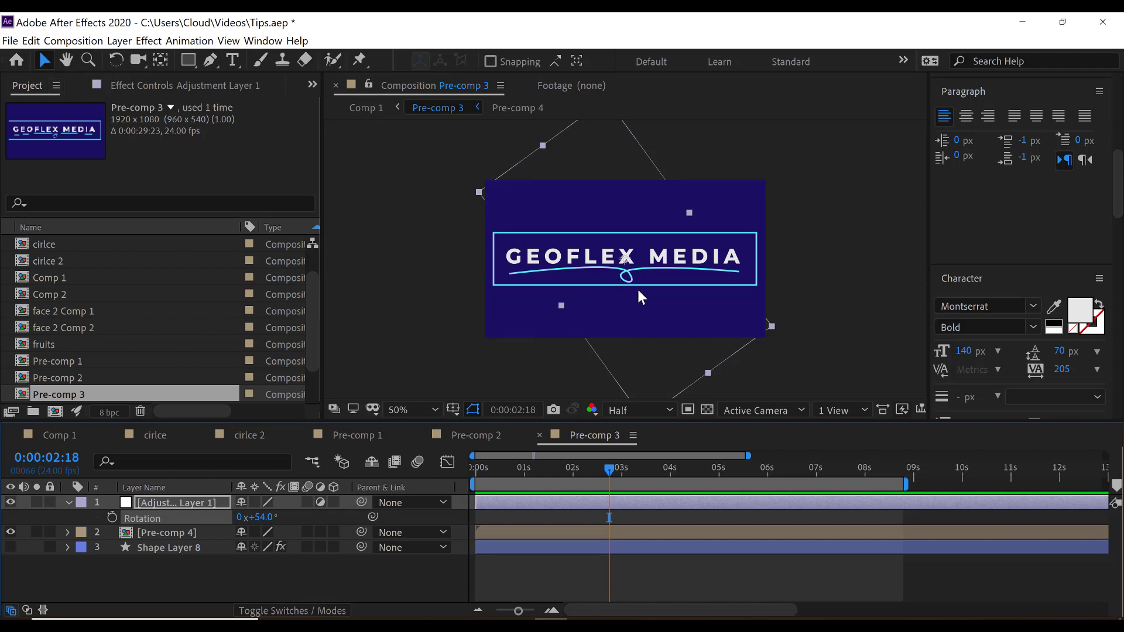
left_click(631, 266)
left_click_drag(631, 267, 727, 240)
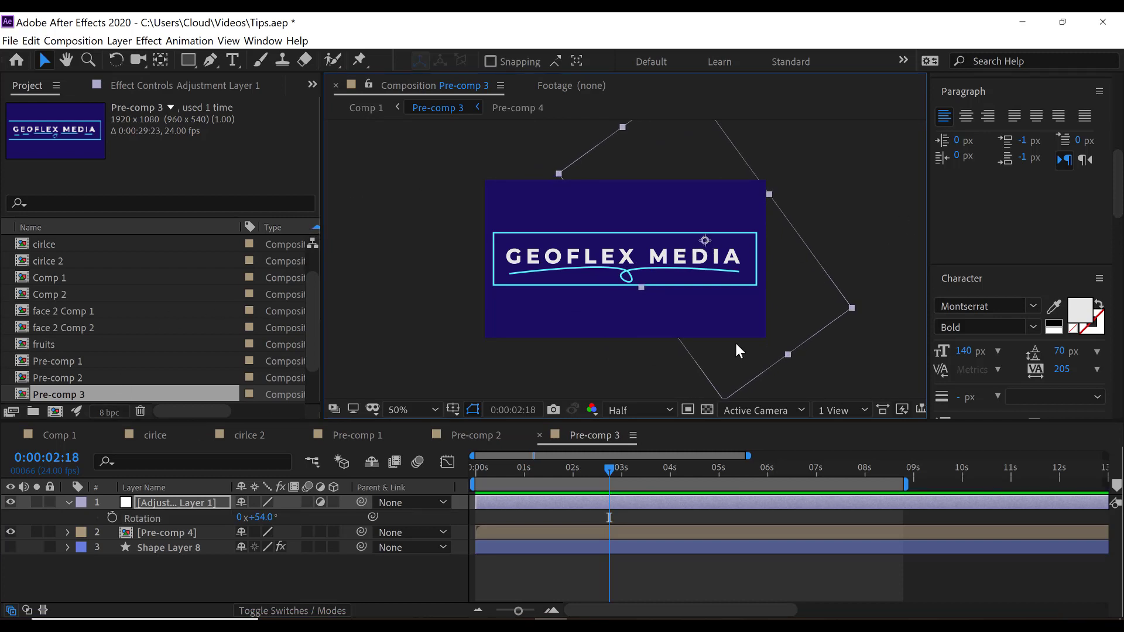
Find the Fill effect and apply it to Adjustment Layer 1
scroll(1121, 198, "up", 6)
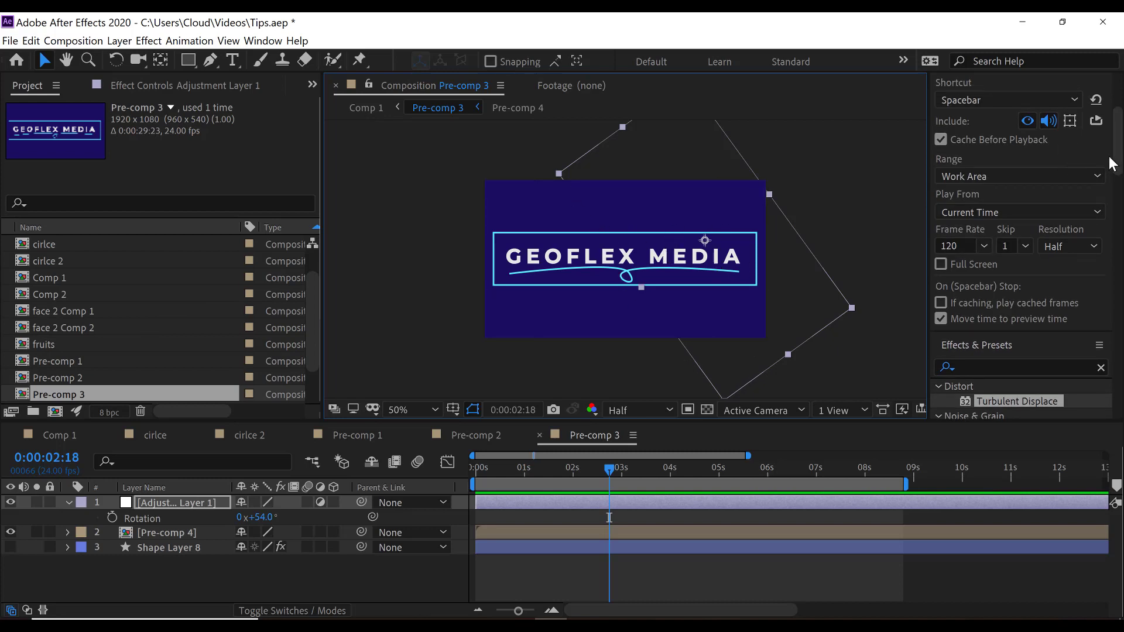
scroll(1112, 164, "up", 4)
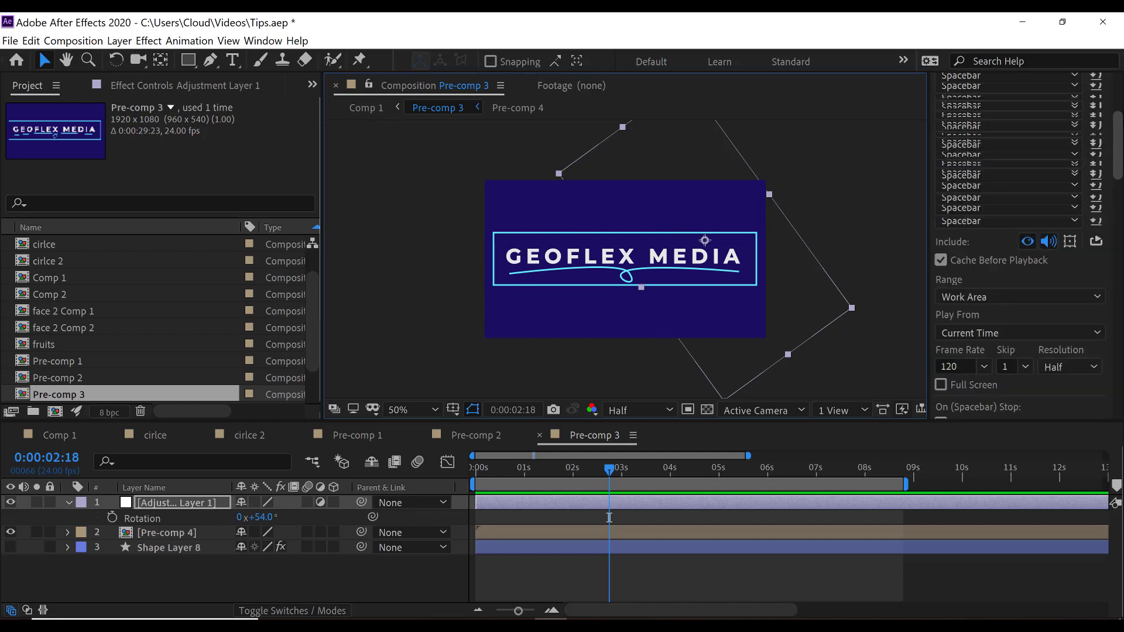
scroll(1022, 245, "down", 3)
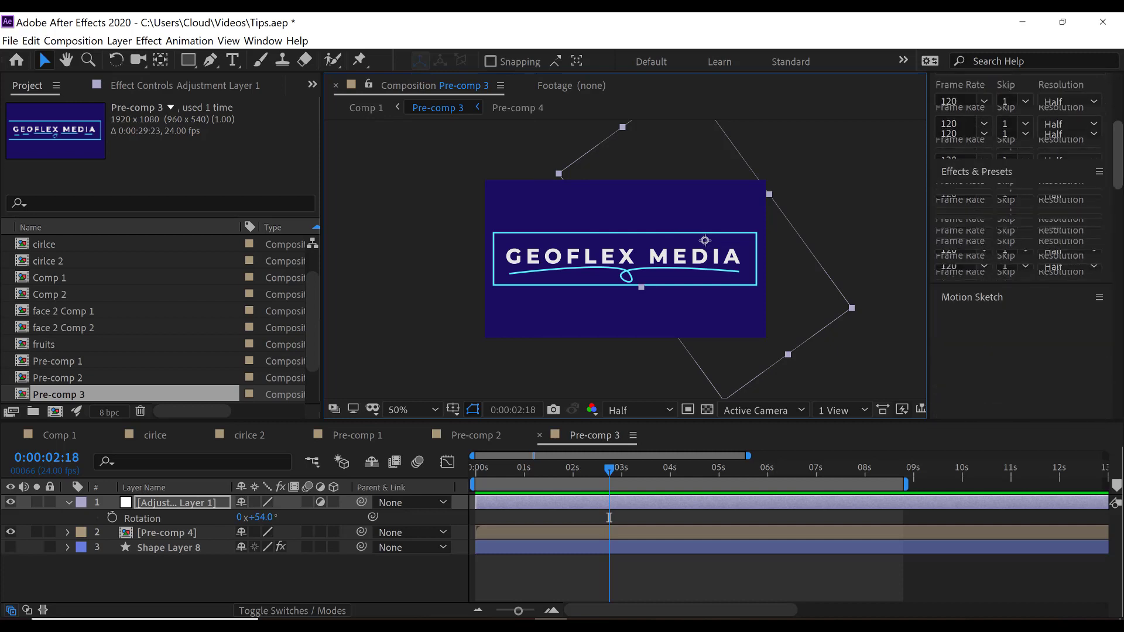
left_click_drag(1118, 173, 1118, 185)
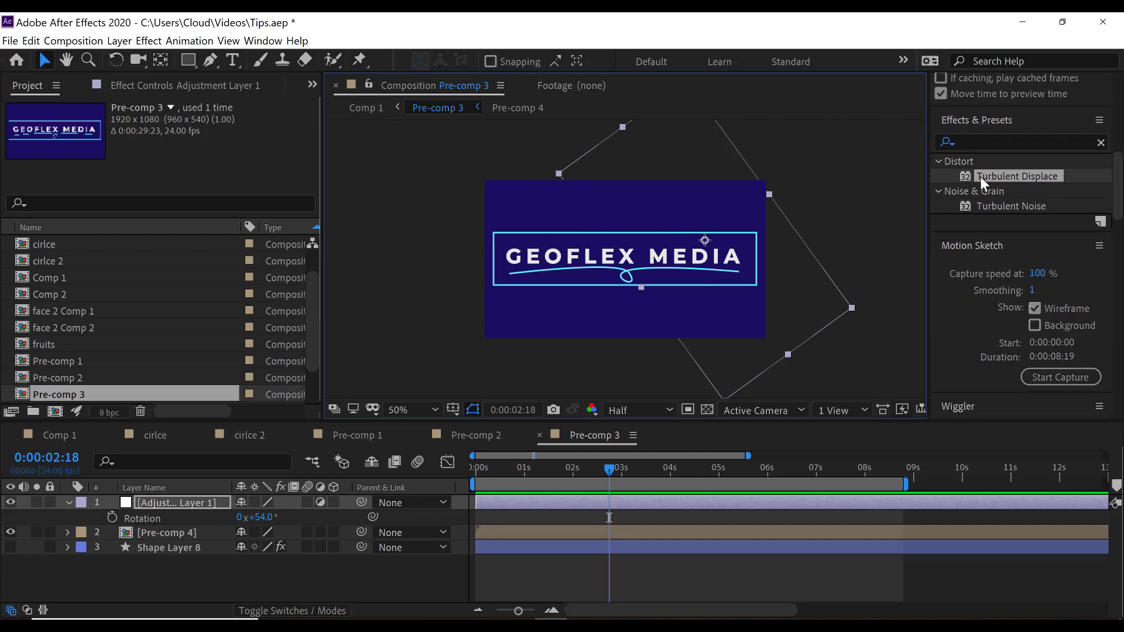
left_click(970, 142)
type("turb")
type("ib")
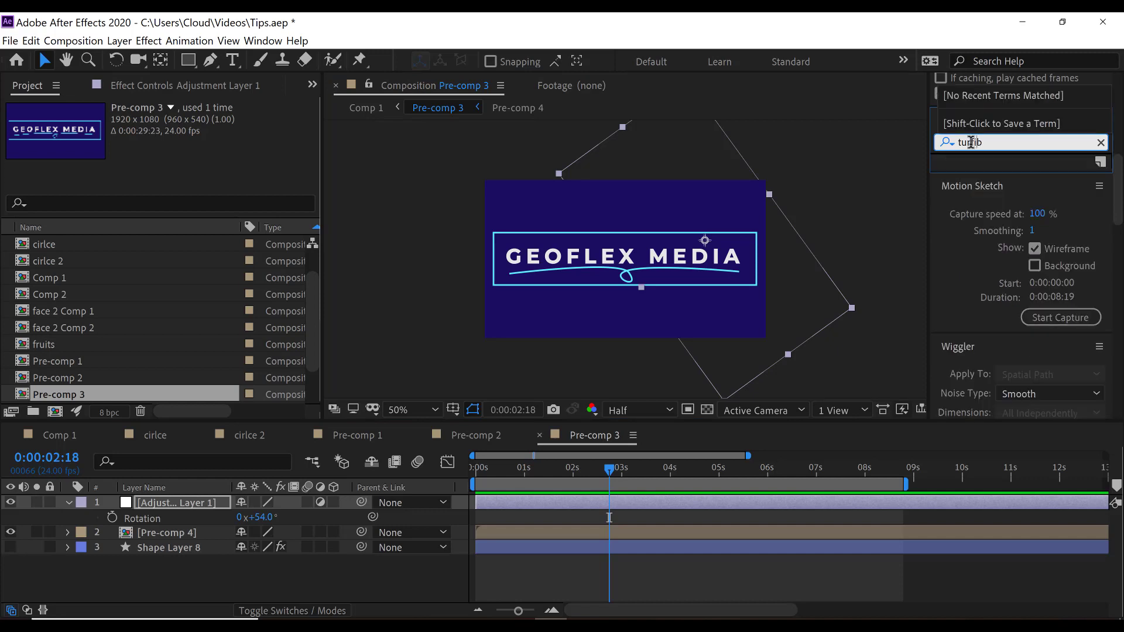
double_click(971, 142)
type("fill")
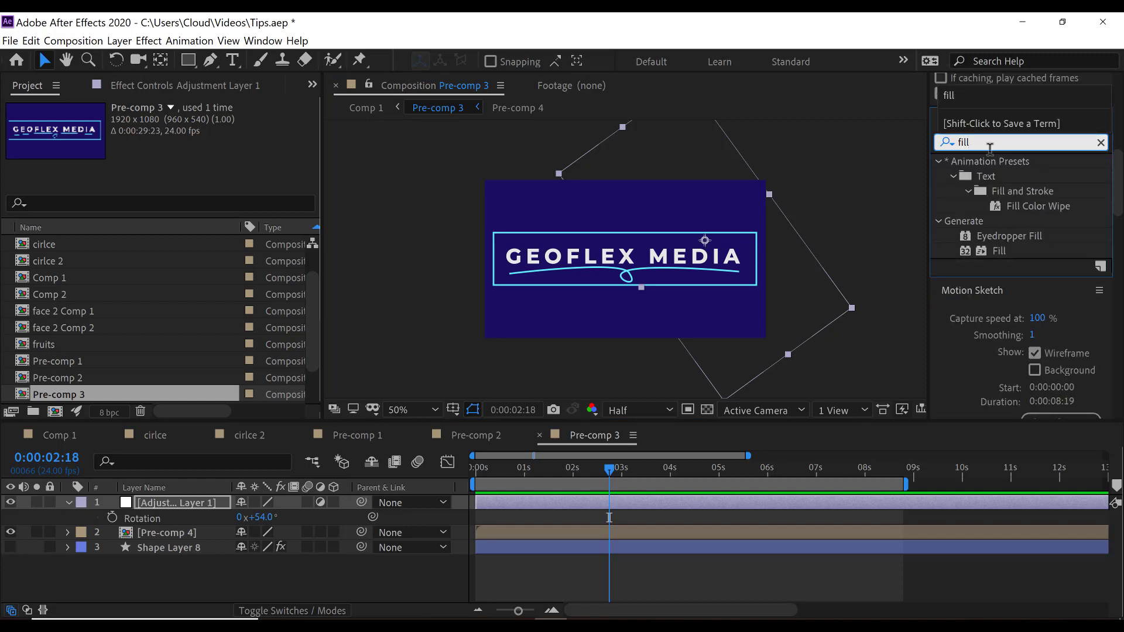
left_click(1000, 251)
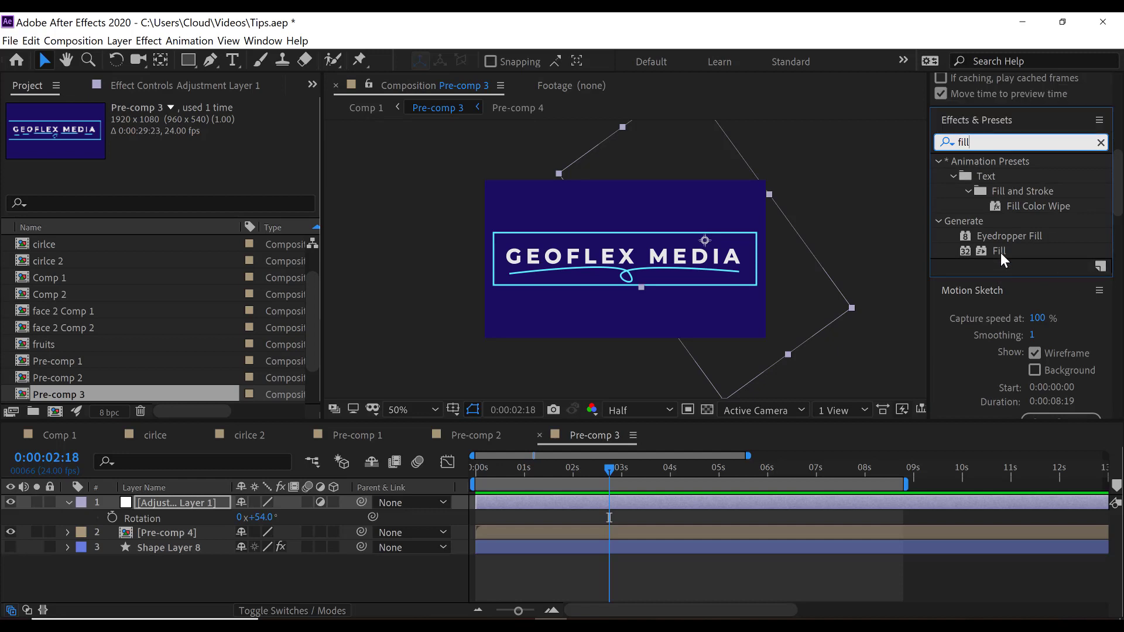
left_click_drag(1000, 252, 181, 505)
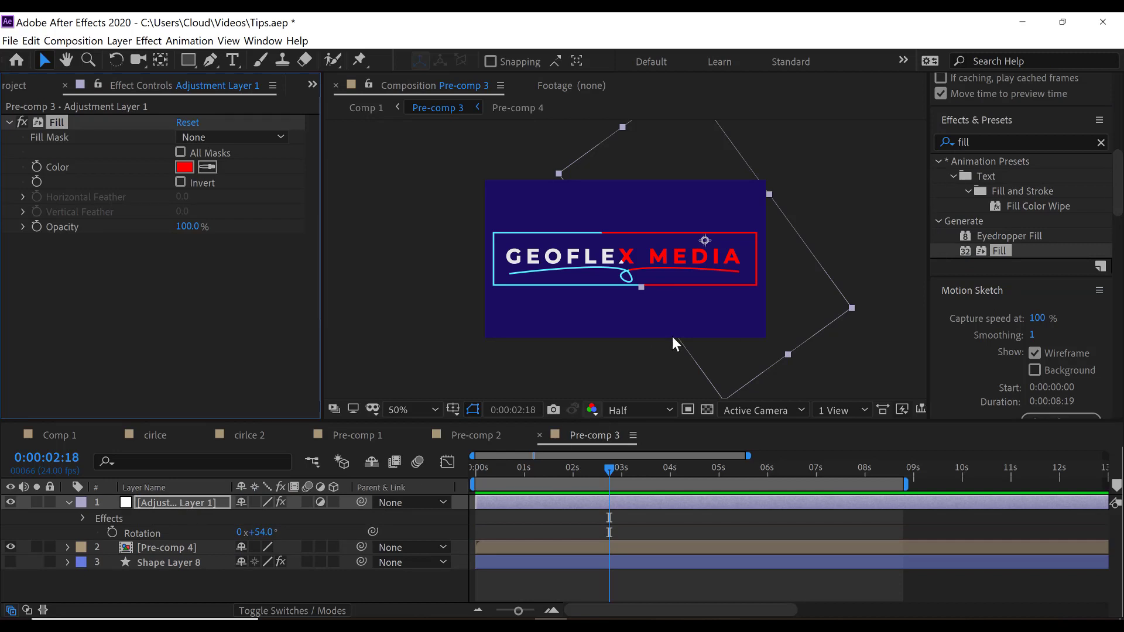
left_click(883, 268)
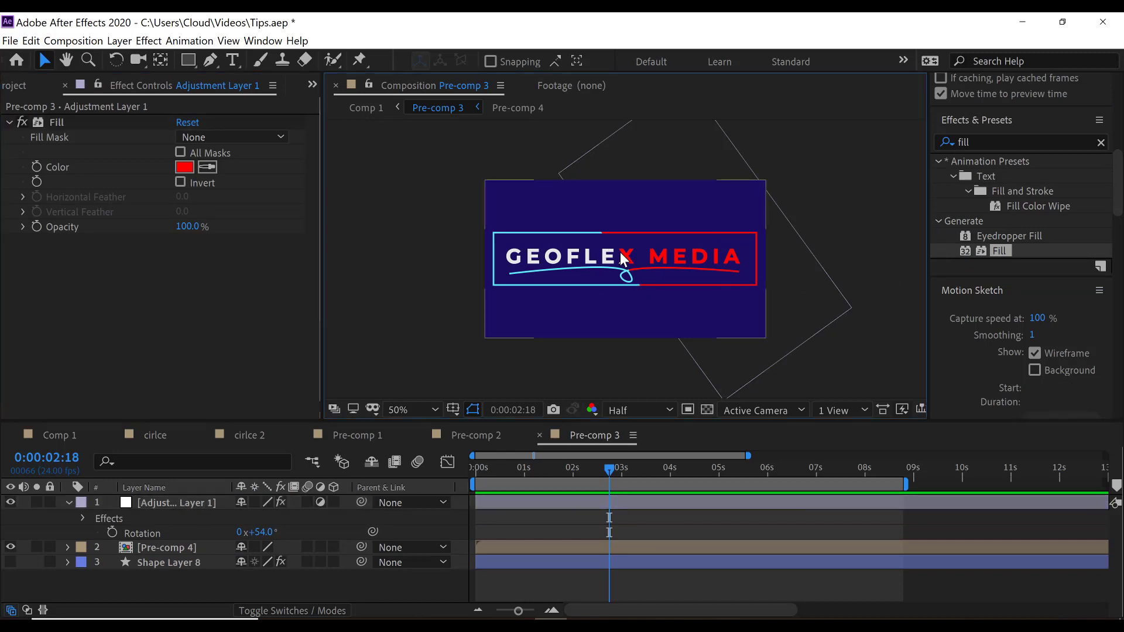
Move the rotated adjustment layer slightly upward over the logo, then deselect it
left_click(174, 503)
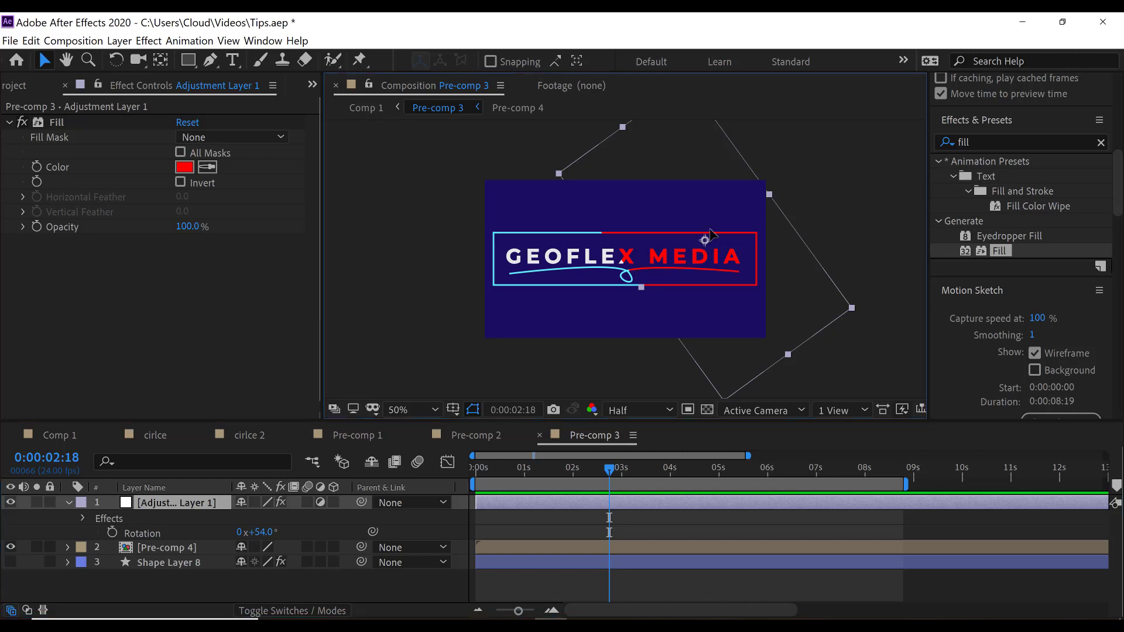
left_click_drag(710, 235, 705, 221)
left_click(834, 192)
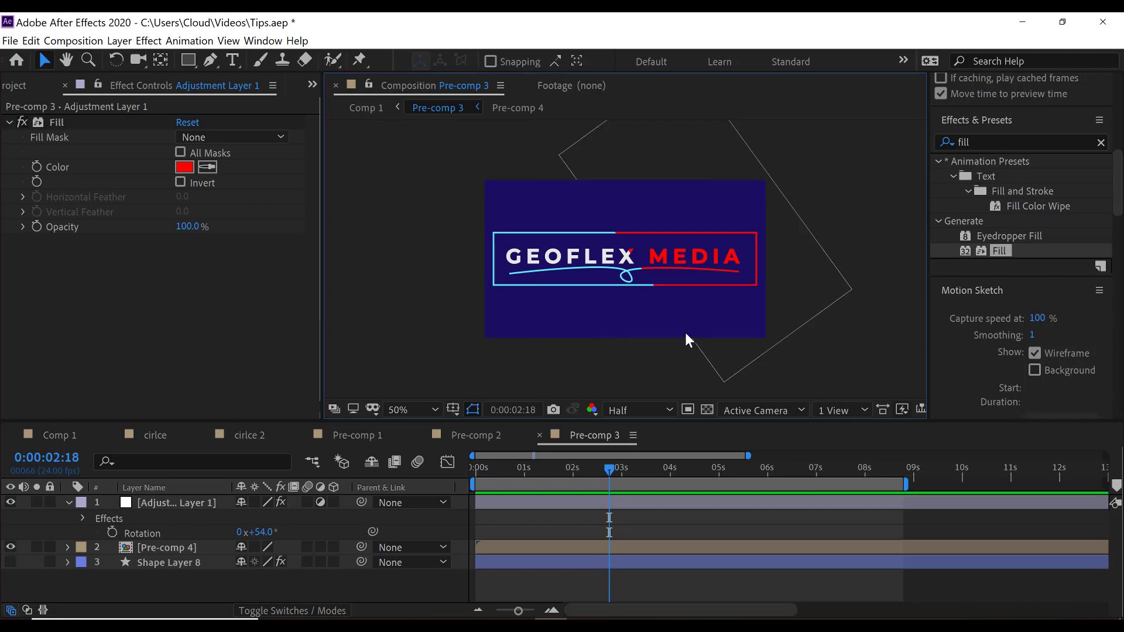
Rotate the adjustment layer to about 17.8° with the Rotation tool and move it slightly up and to the left
left_click(761, 168)
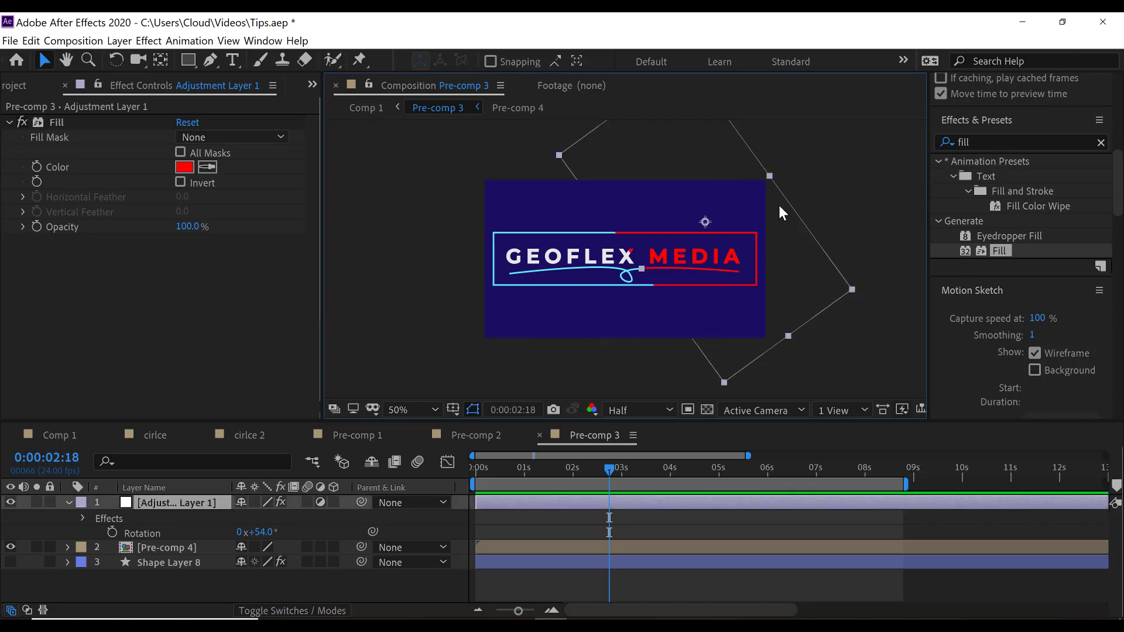
left_click(116, 60)
left_click_drag(644, 188, 614, 165)
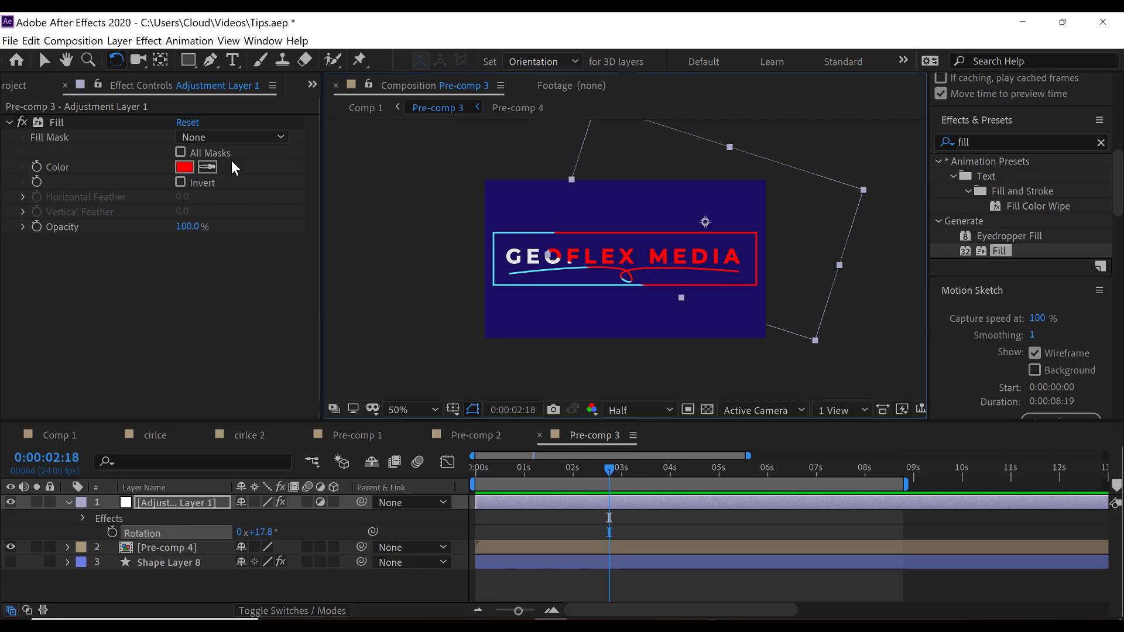
key("v")
left_click_drag(706, 218, 694, 196)
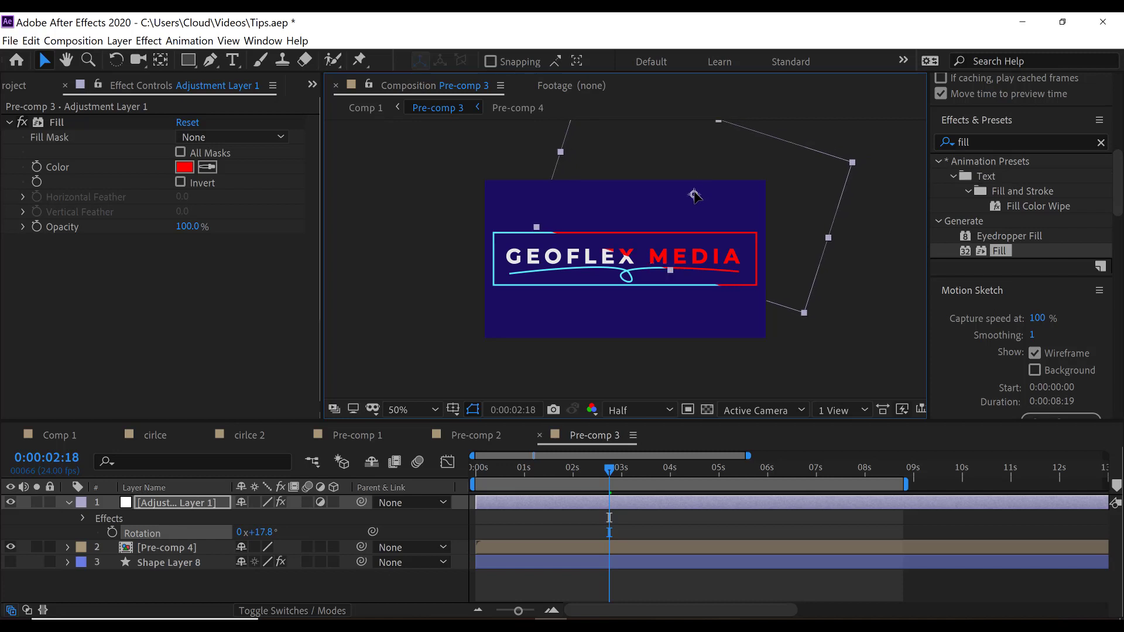
left_click(866, 332)
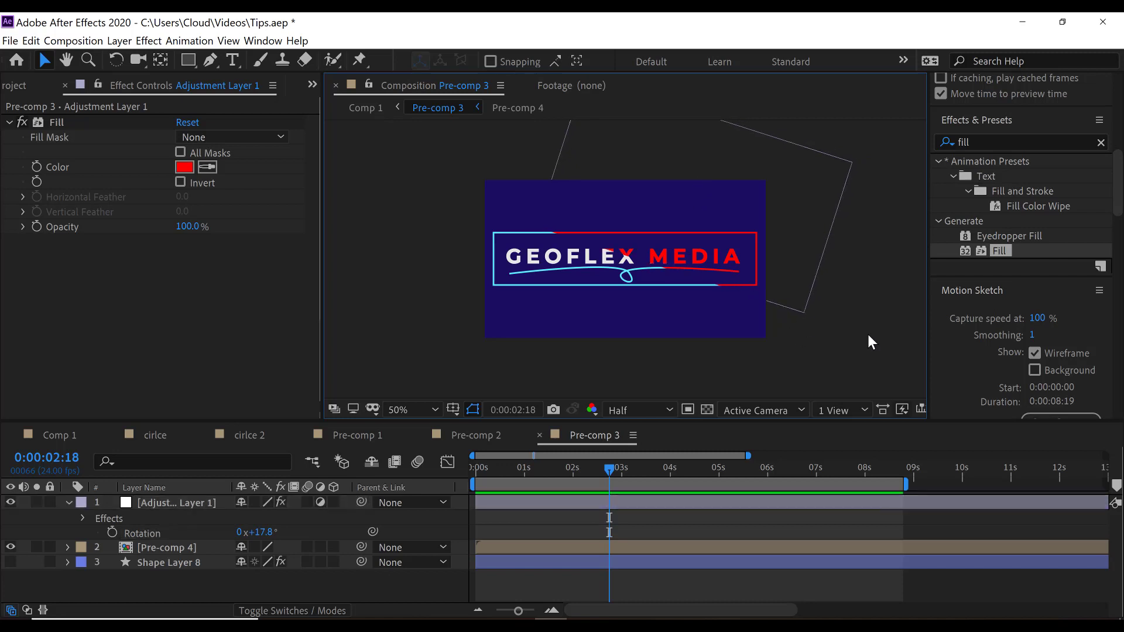
Collapse the adjustment layer's properties and delete the layer from Pre-comp 3
left_click(68, 503)
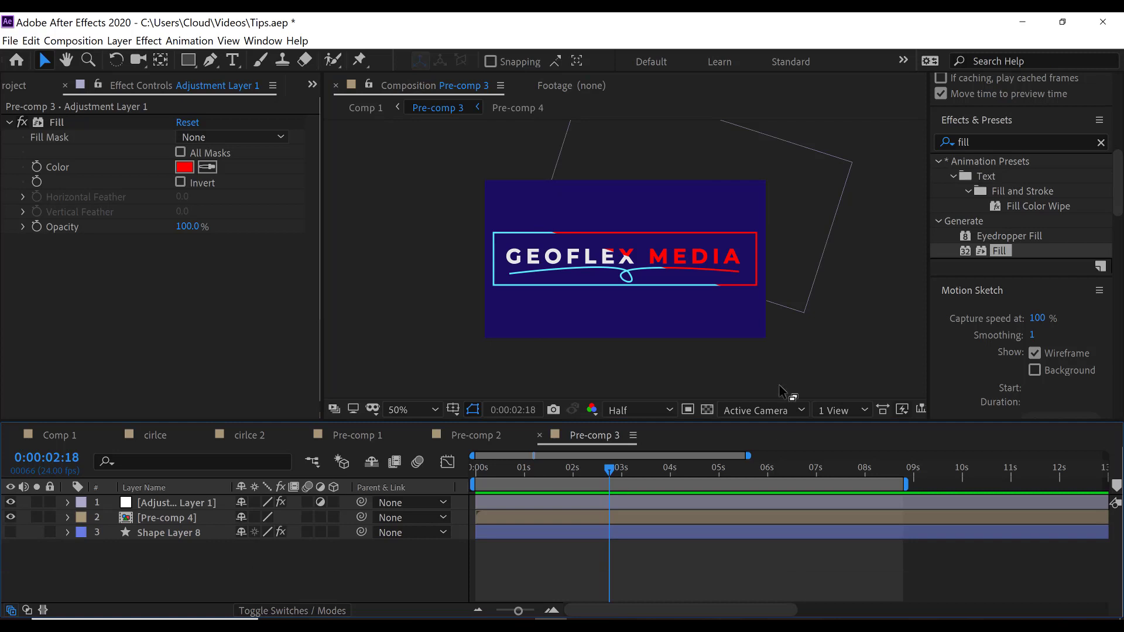
left_click(820, 319)
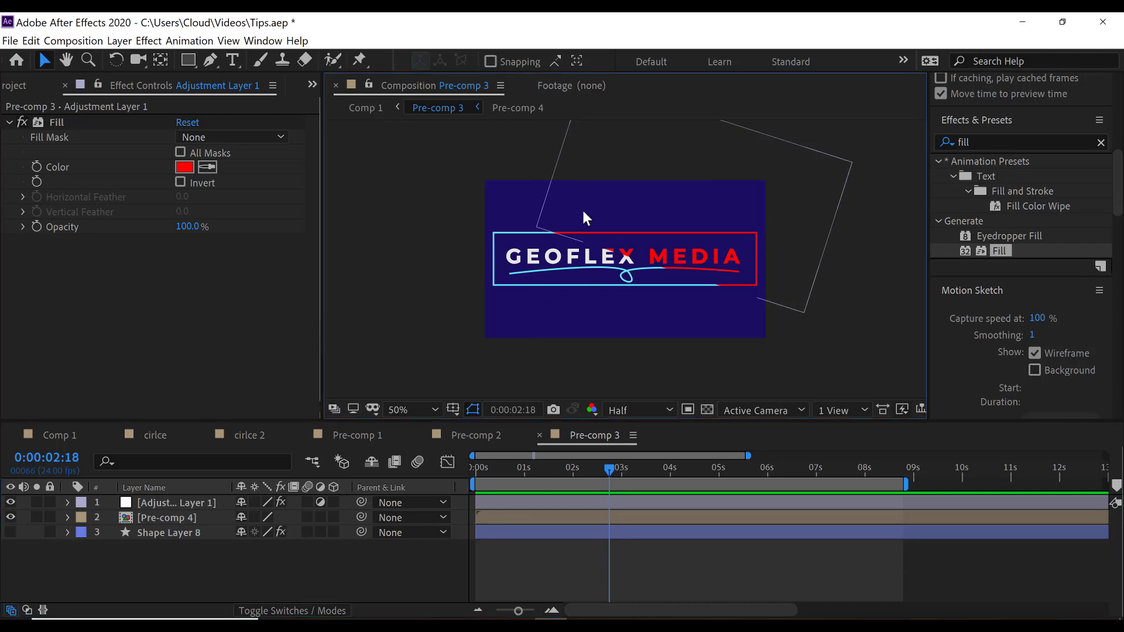
left_click(544, 196)
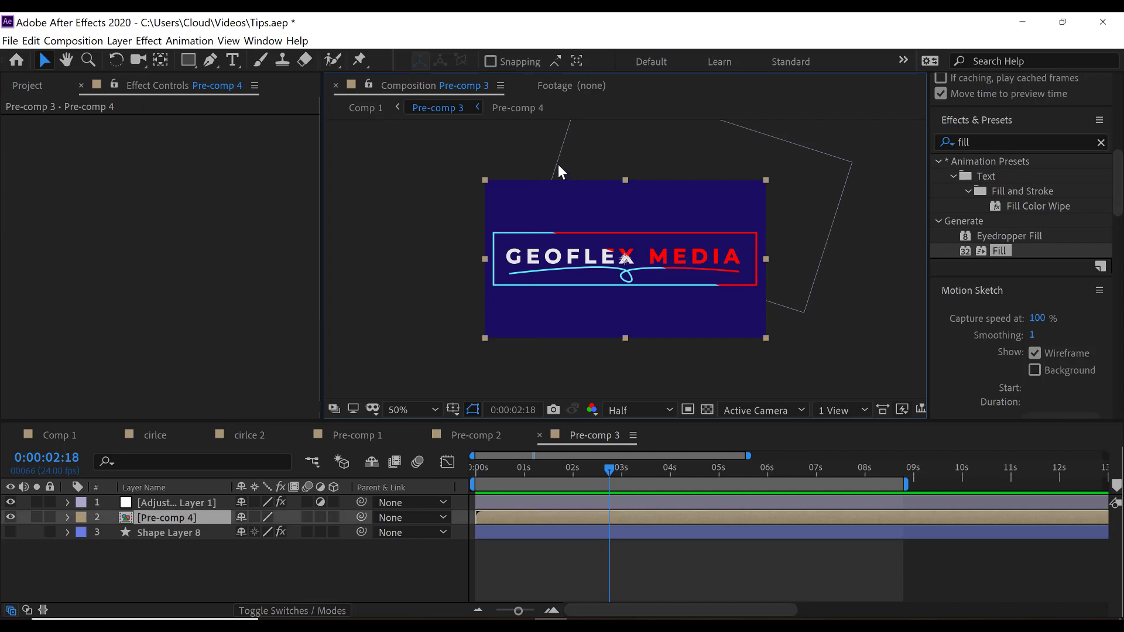
left_click(807, 150)
key("Delete")
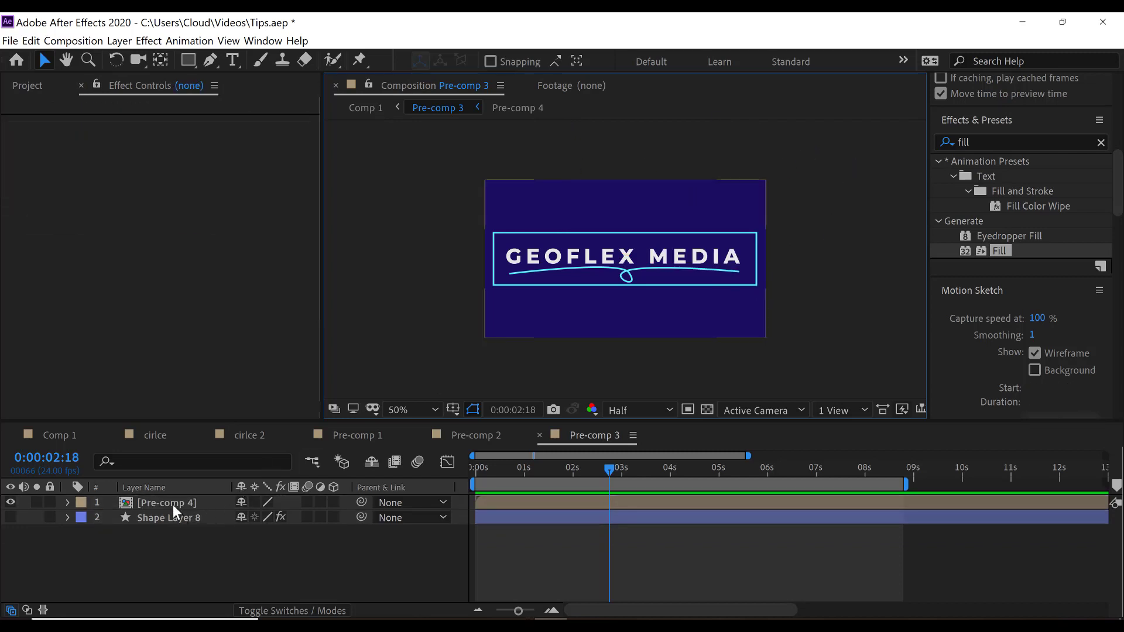
Draw a rectangular mask over the upper half of the logo on the Pre-comp 4 layer and duplicate the layer
left_click(174, 504)
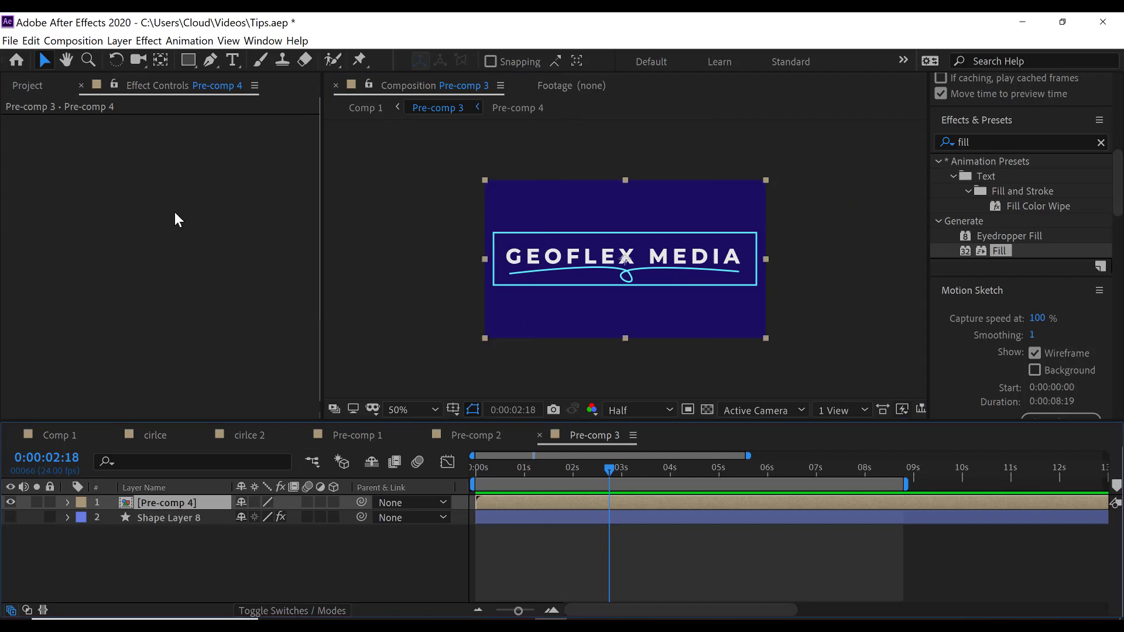
left_click(186, 65)
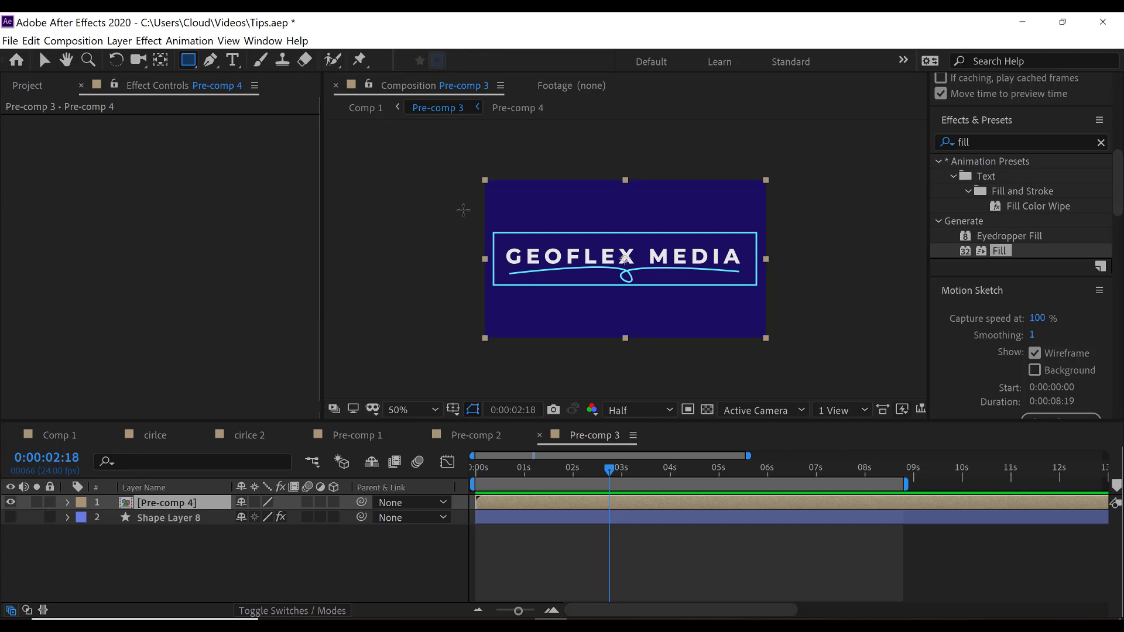
mouse_move(441, 194)
left_mouse_down()
mouse_move(632, 244)
mouse_move(781, 259)
left_mouse_up()
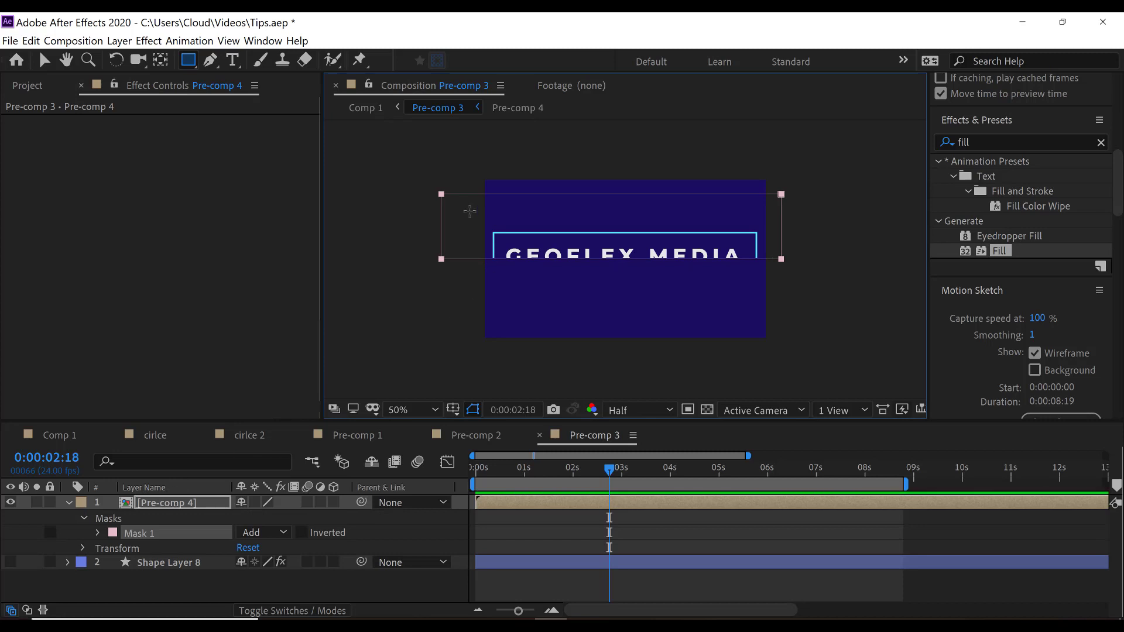
left_click(160, 503)
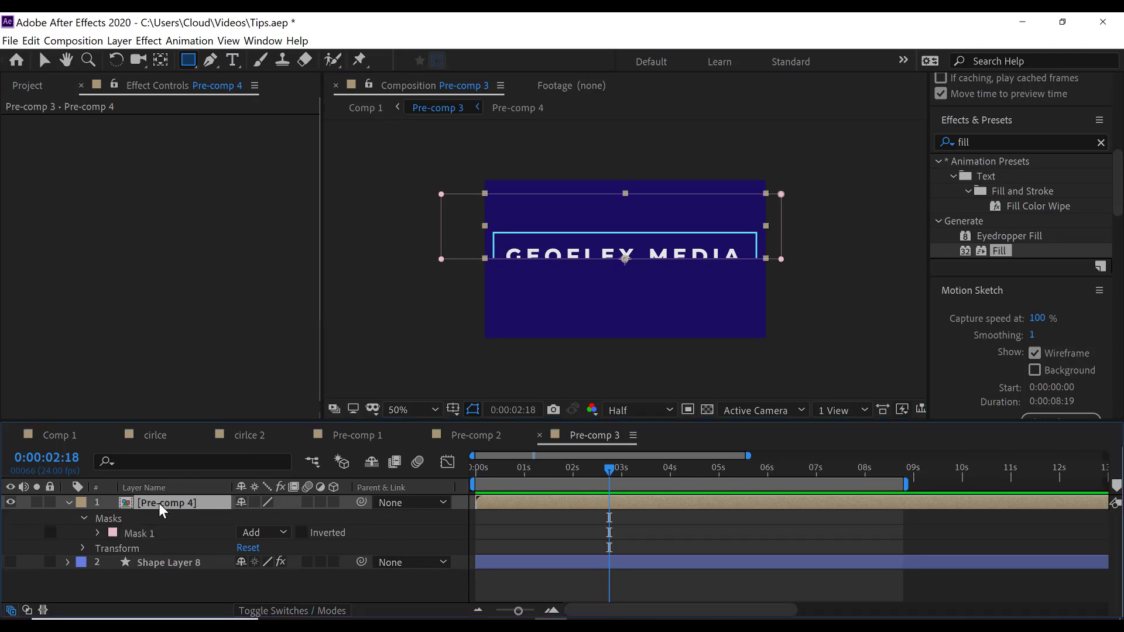
key("ctrl+d")
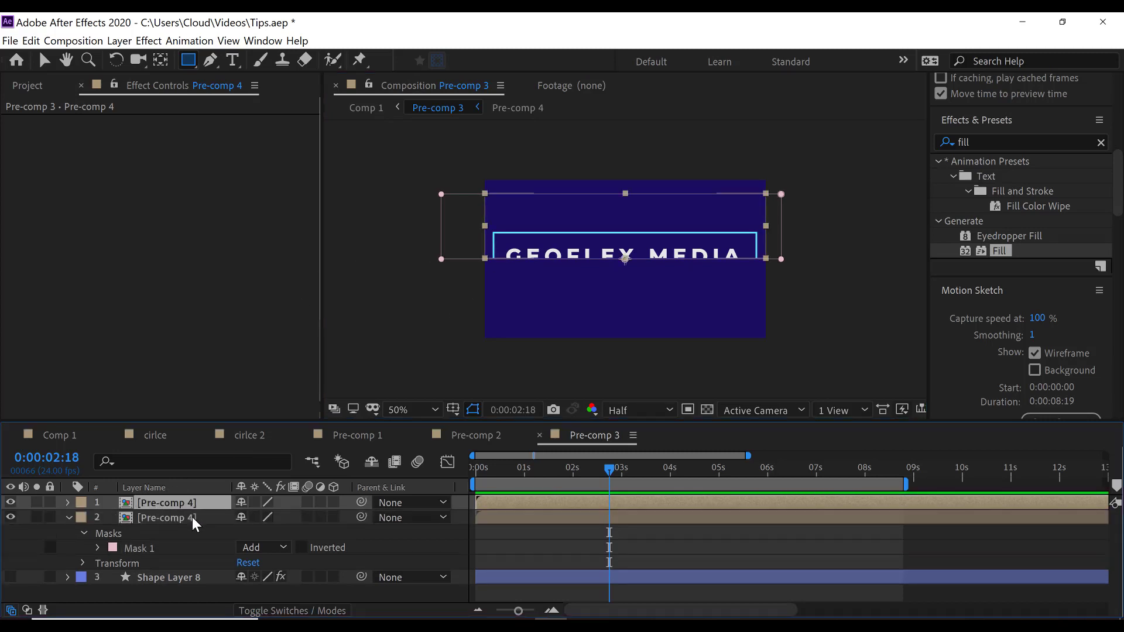
Delete Mask 1 from the lower Pre-comp 4 layer and select the masked upper copy
left_click(206, 518)
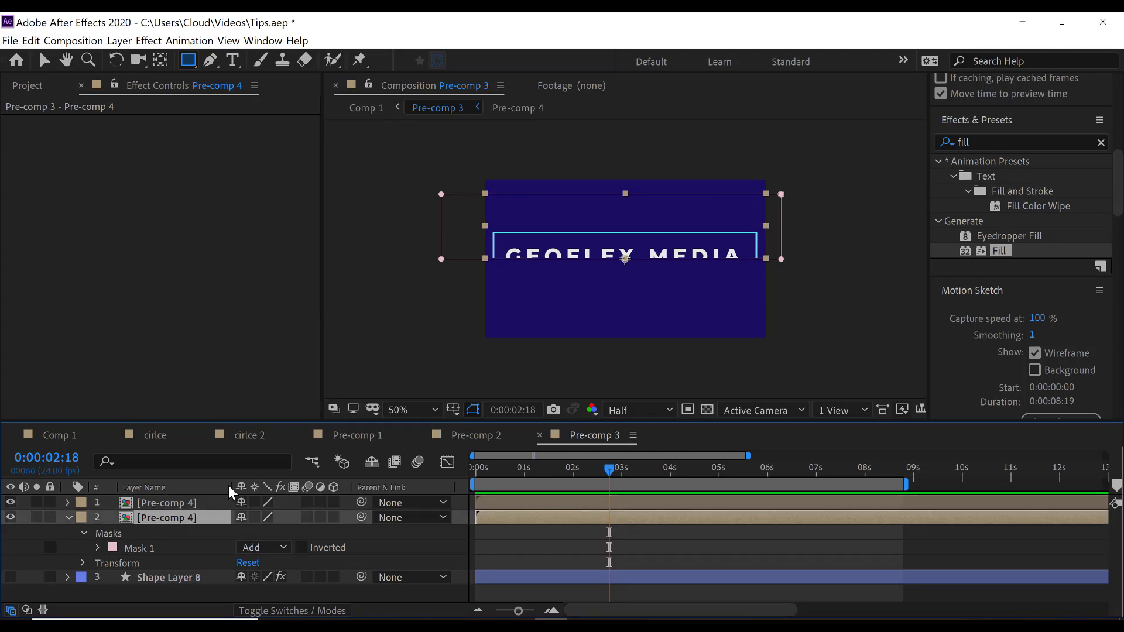
left_click(68, 518)
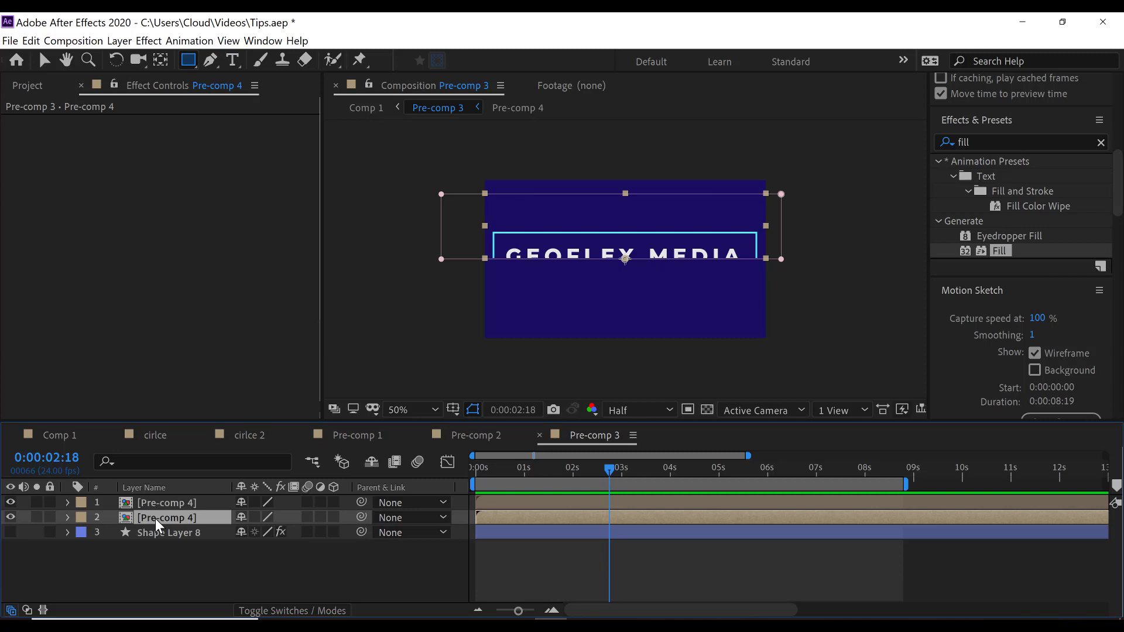
key("m")
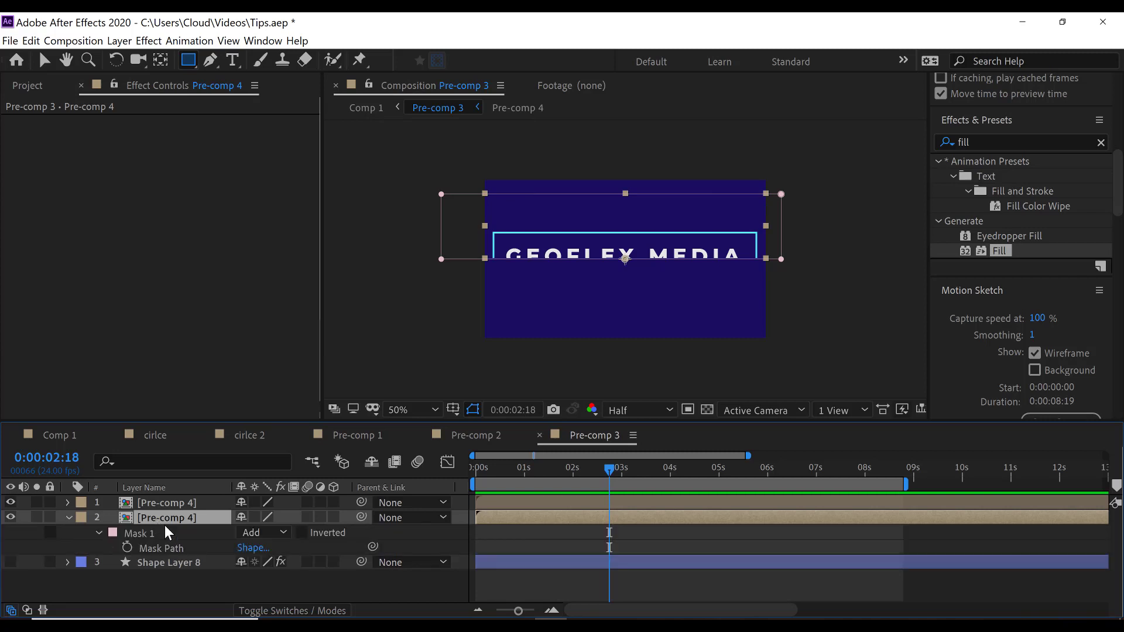
left_click(131, 535)
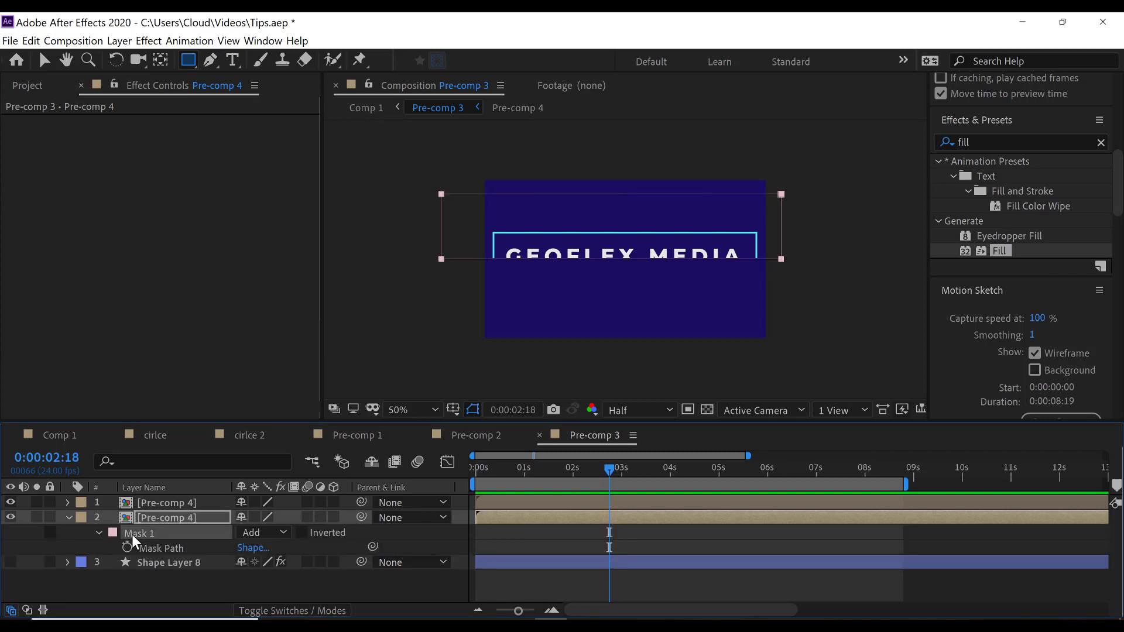
key("Delete")
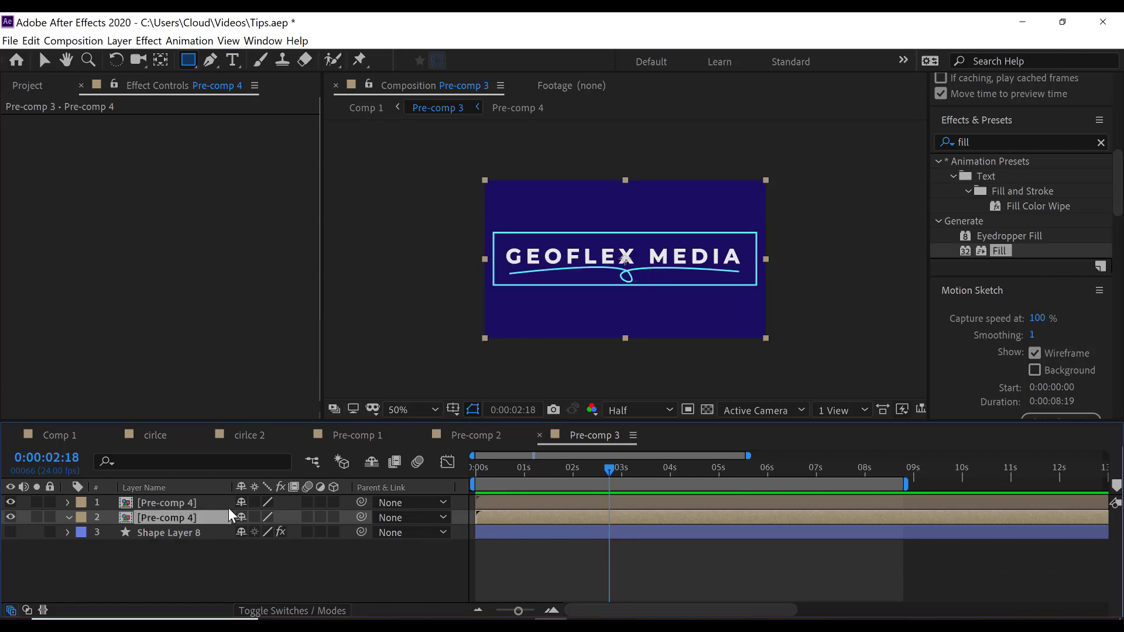
left_click(150, 503)
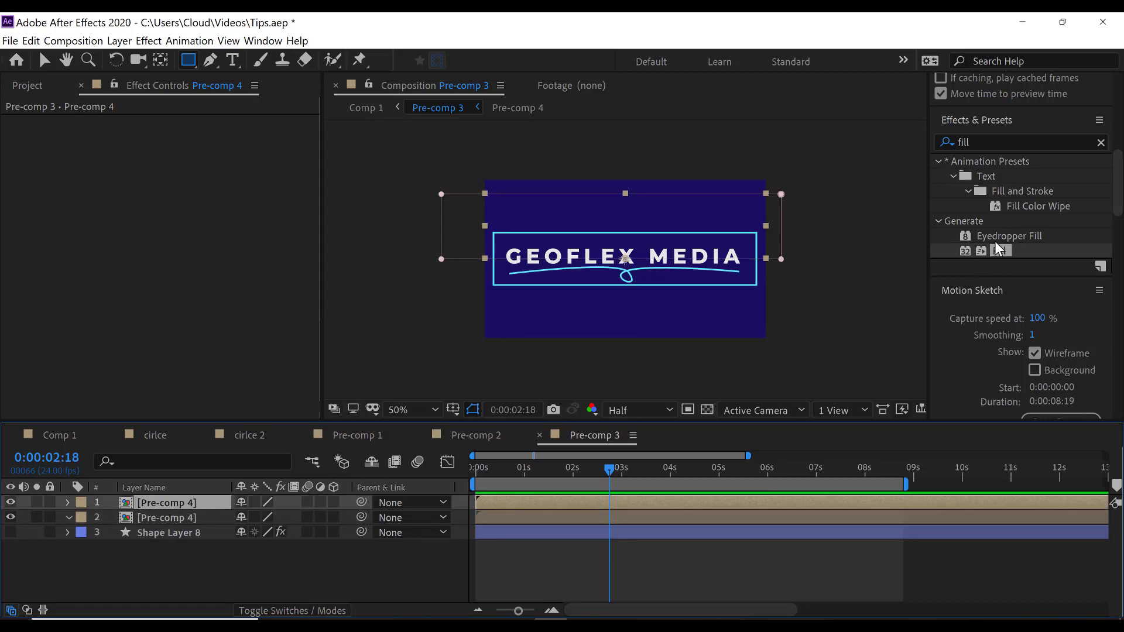
Apply the Fill effect to the masked upper Pre-comp 4 layer and switch to the Selection tool
left_click_drag(999, 248, 187, 503)
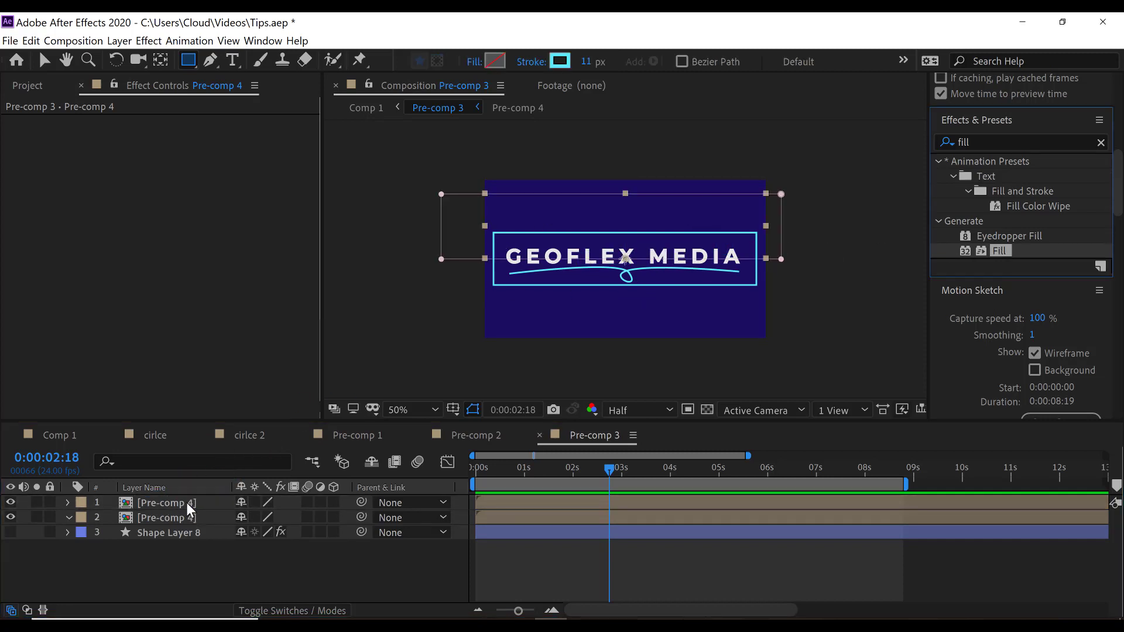
key("v")
left_click(786, 281)
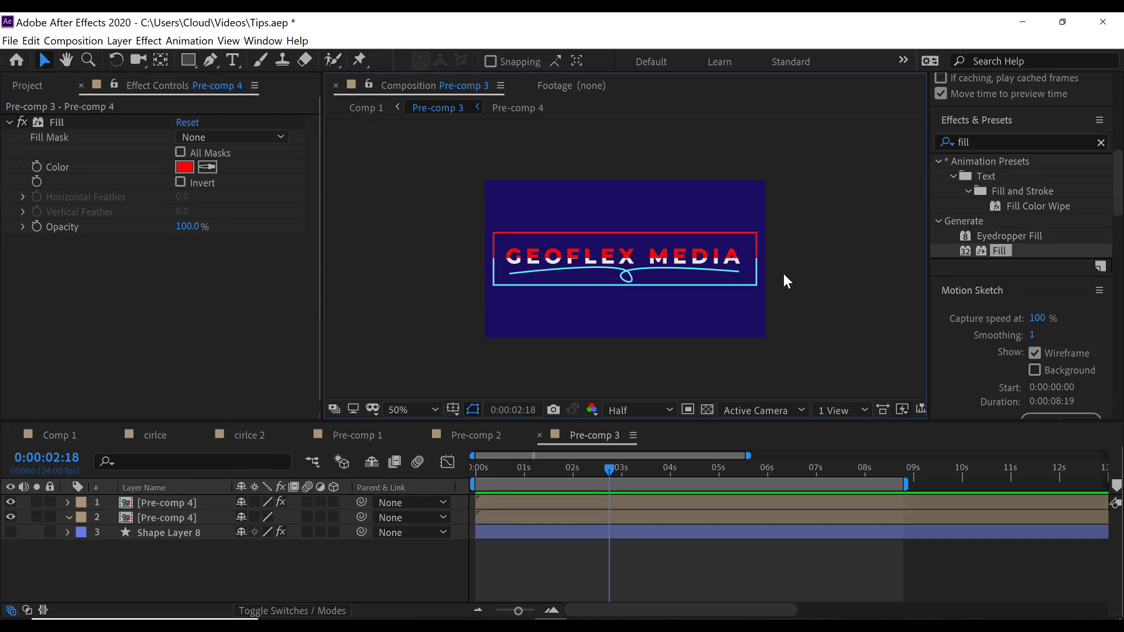
Tilt Mask 1 on the upper Pre-comp 4 layer clockwise and shift it right over the word MEDIA, then collapse the layer's properties
left_click(169, 505)
left_click(68, 502)
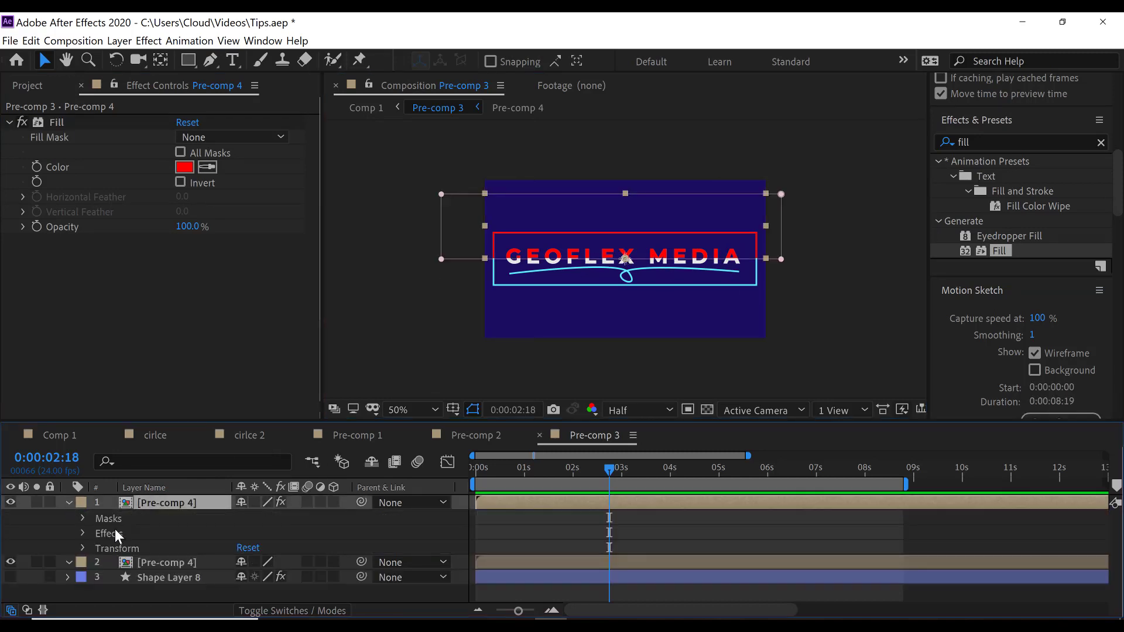
left_click(82, 518)
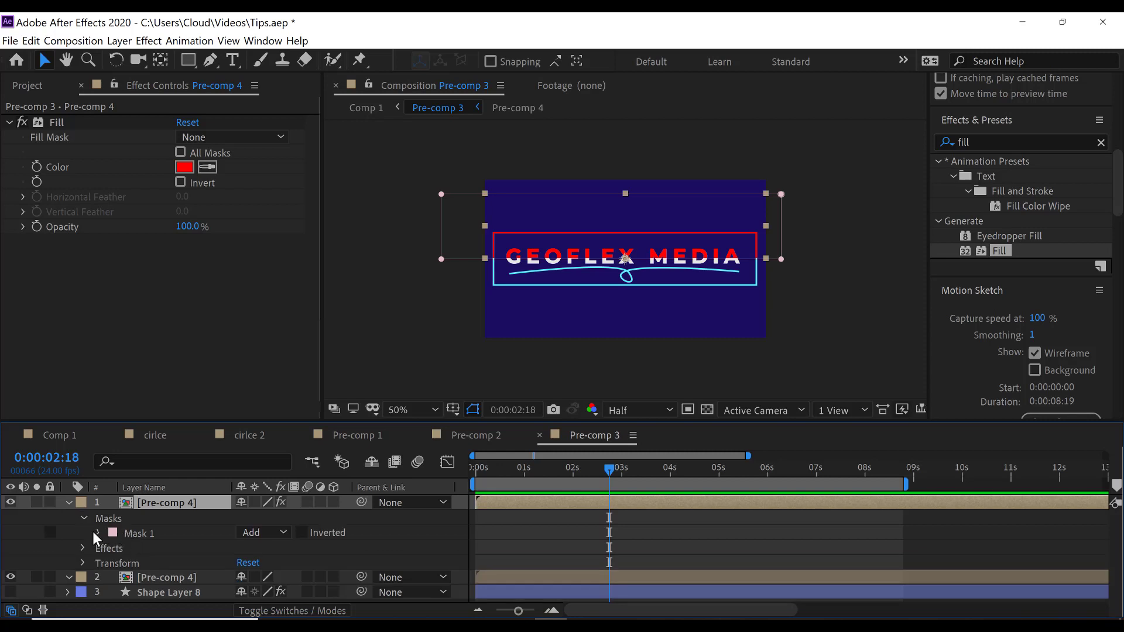
left_click(95, 532)
left_click(150, 547)
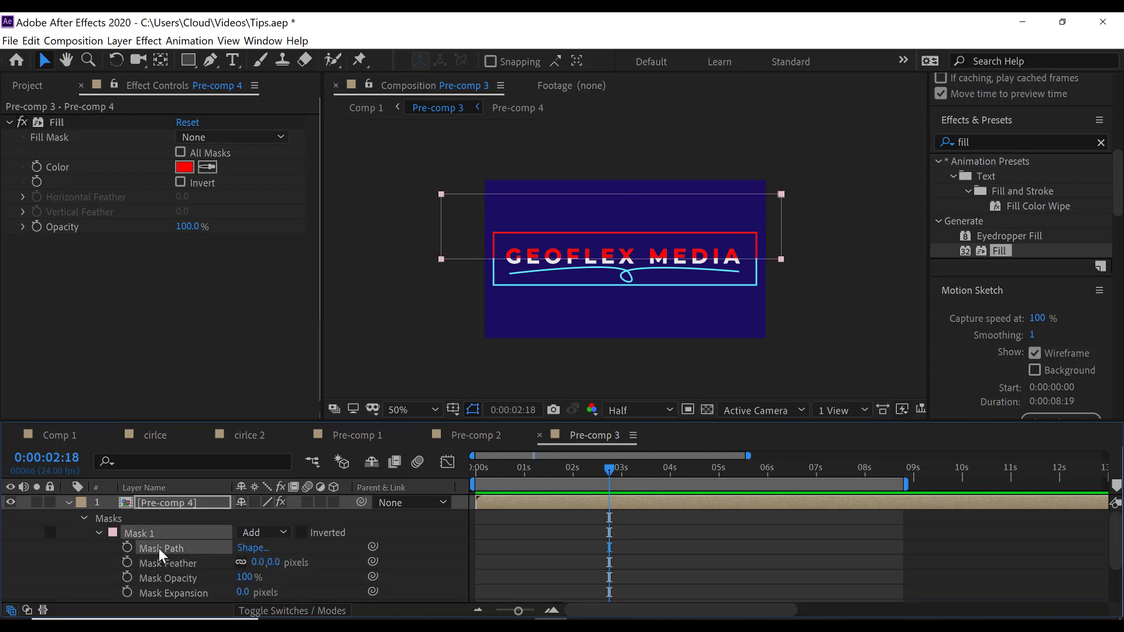
left_click(528, 199)
double_click(528, 199)
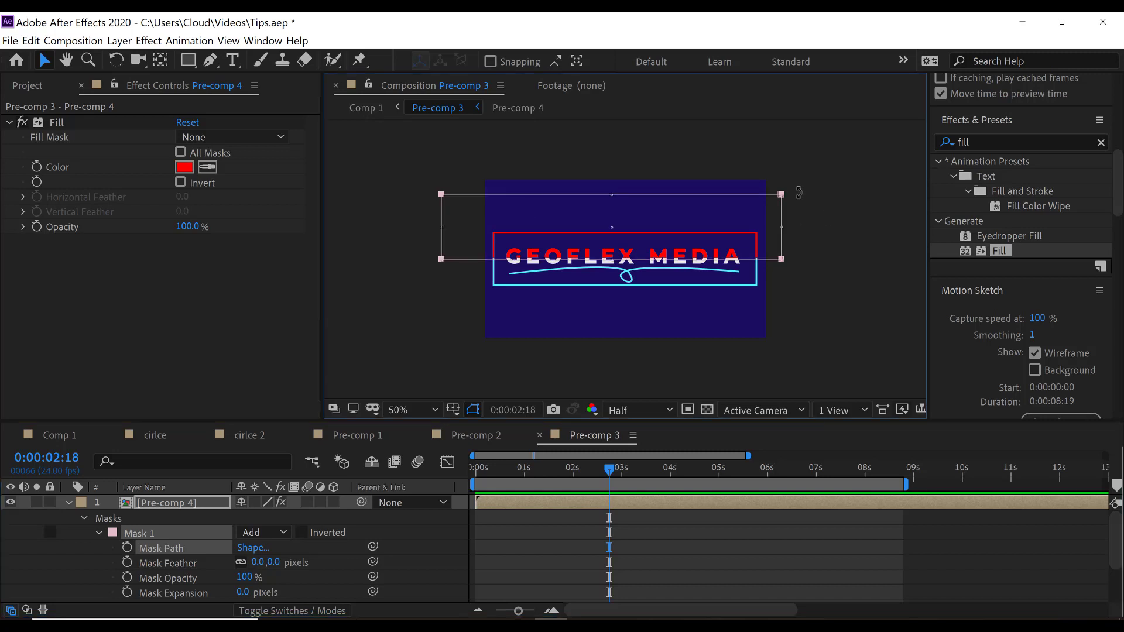
left_click_drag(799, 193, 819, 275)
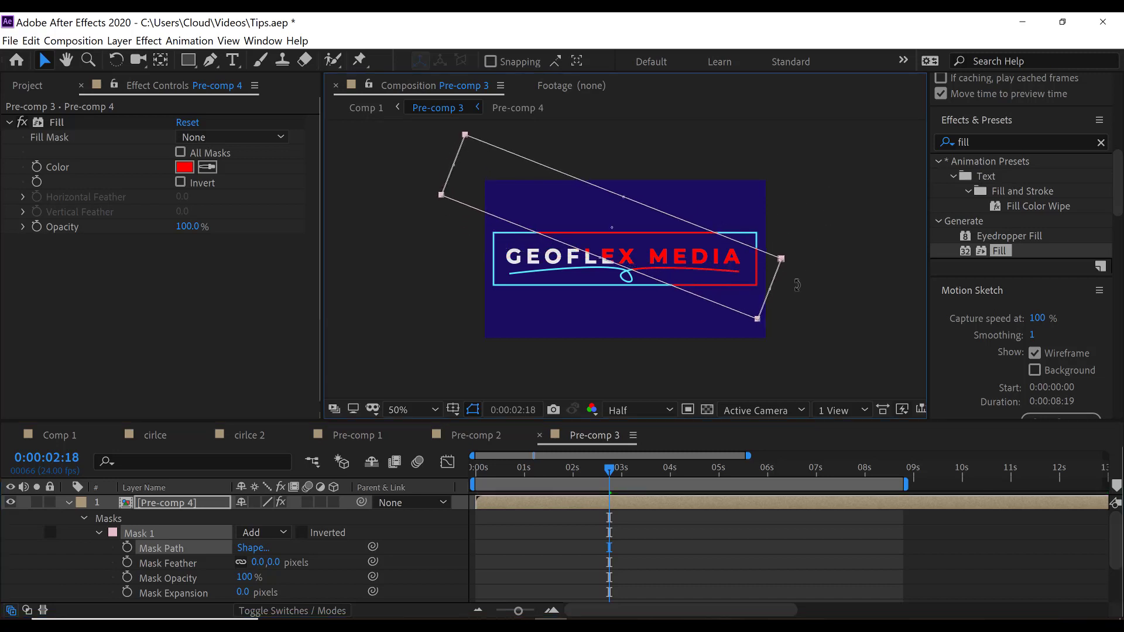
left_click_drag(645, 252, 696, 249)
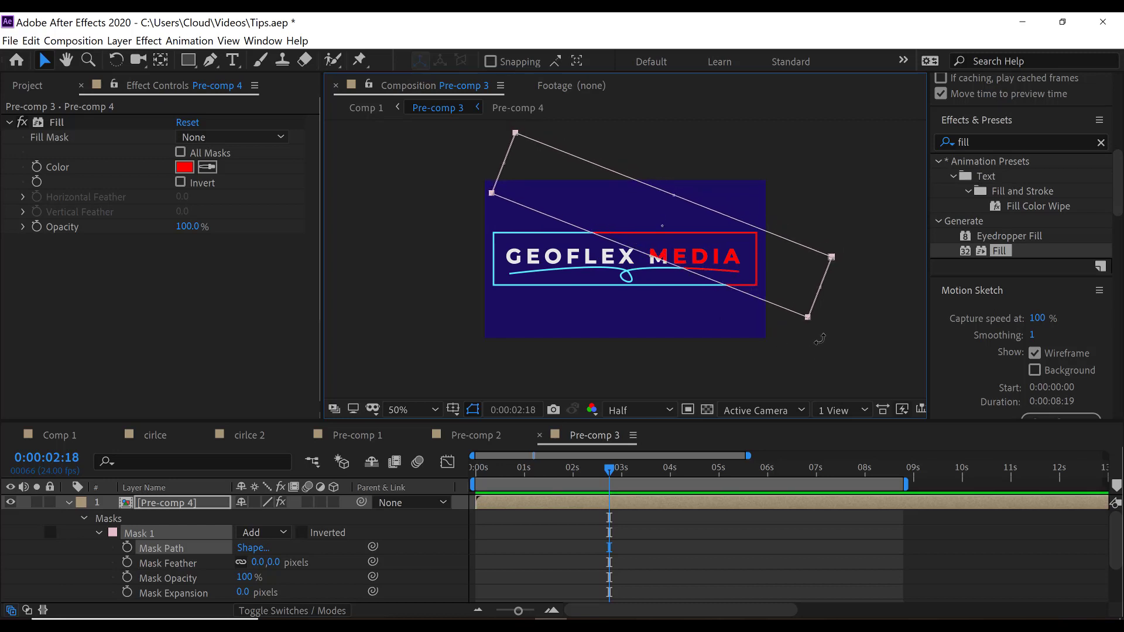
left_click(66, 503)
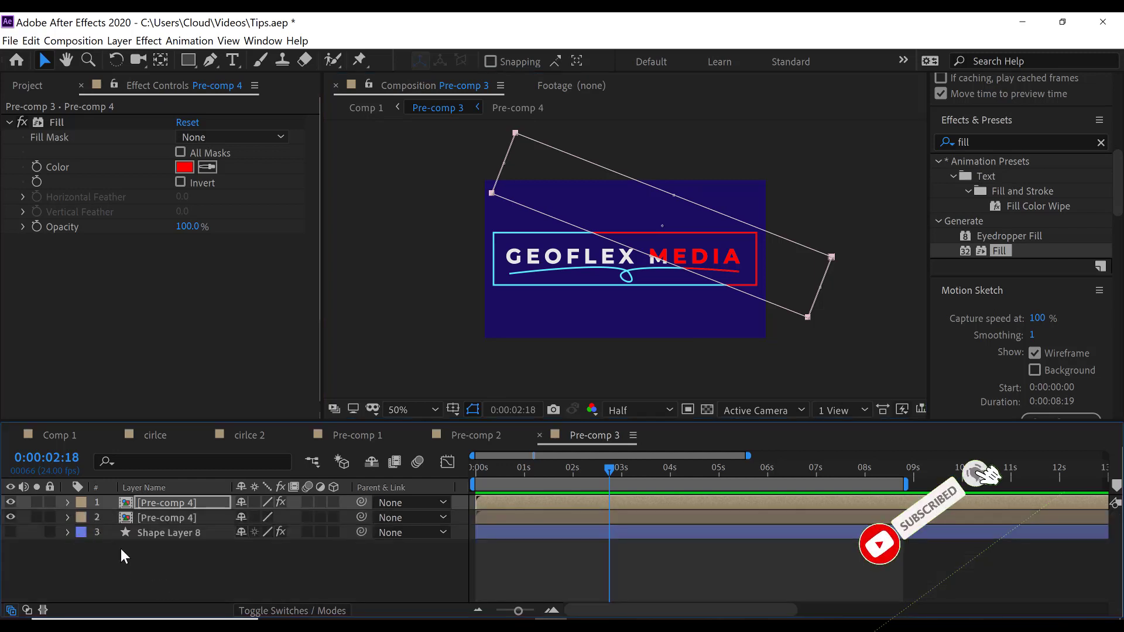
left_click(164, 561)
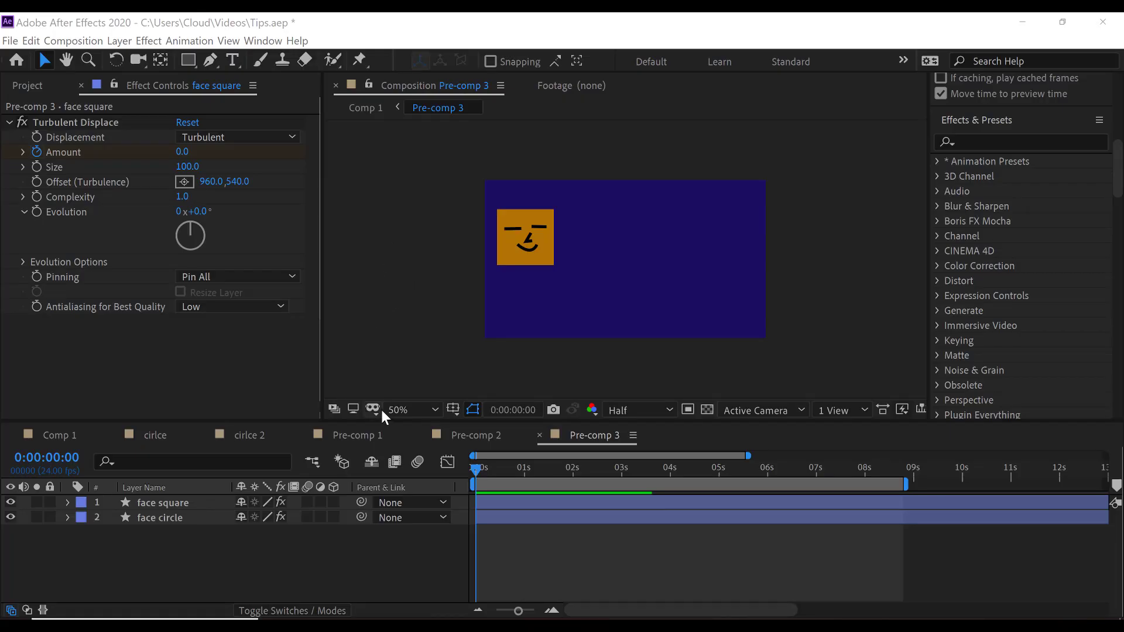
Compare the face square and face circle layers by temporarily hiding face square in the composition
left_click(155, 506)
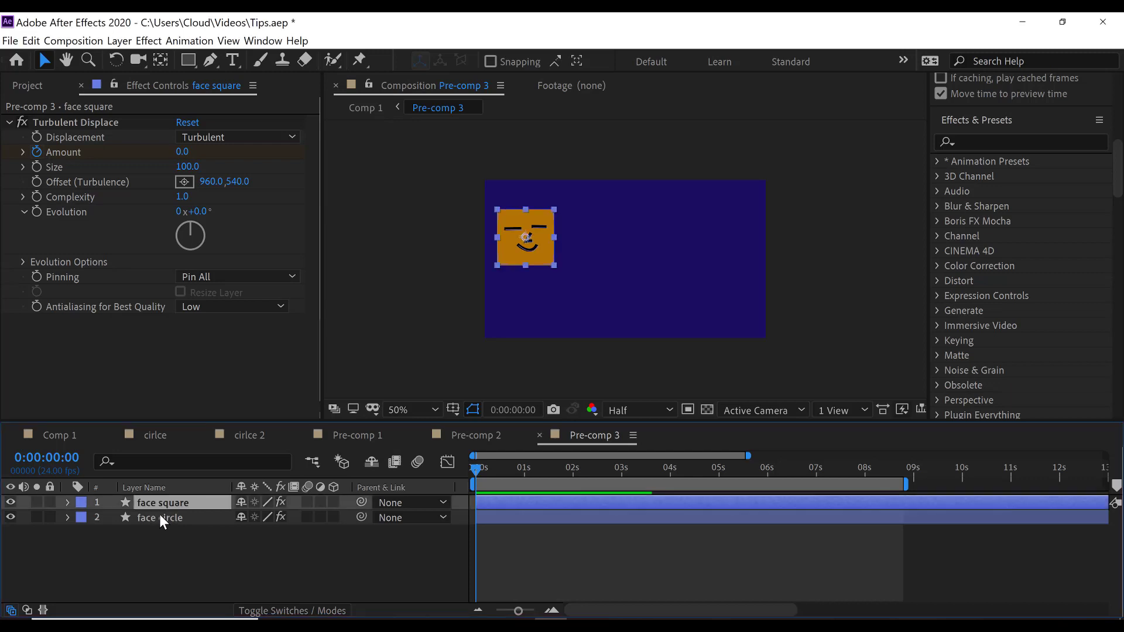
left_click(161, 517)
left_click(162, 502)
left_click(166, 518)
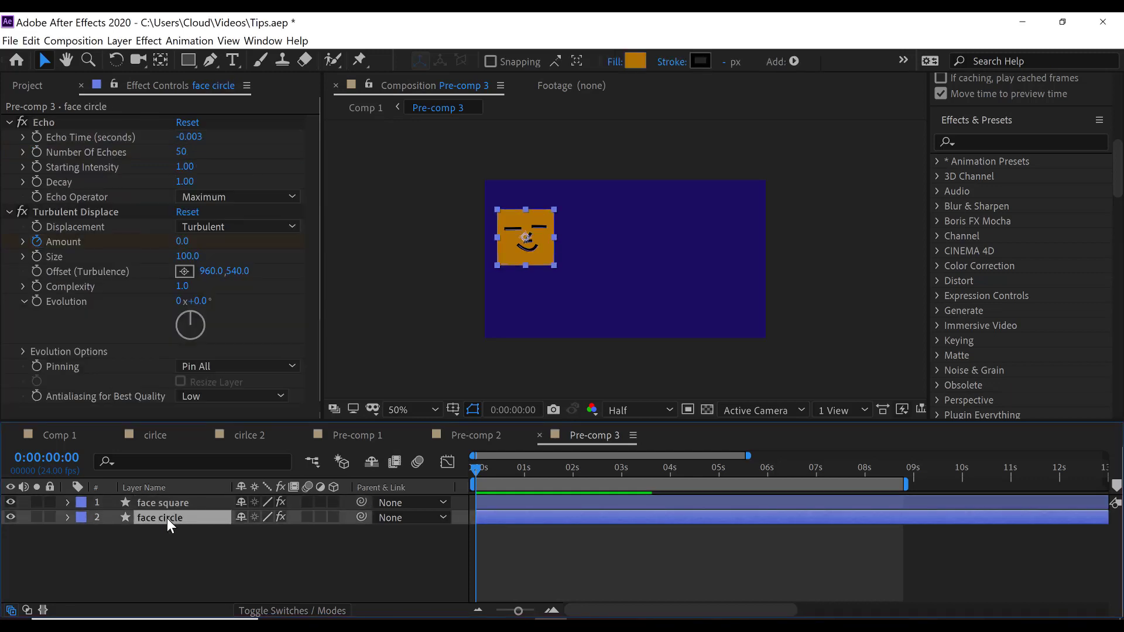
left_click(11, 502)
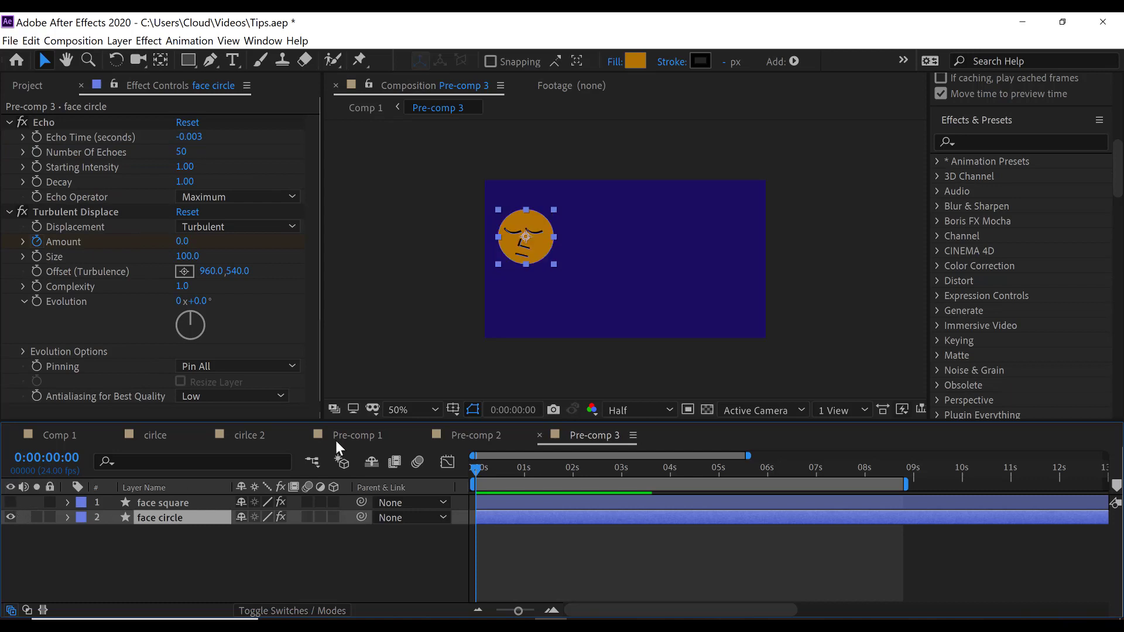
left_click(10, 501)
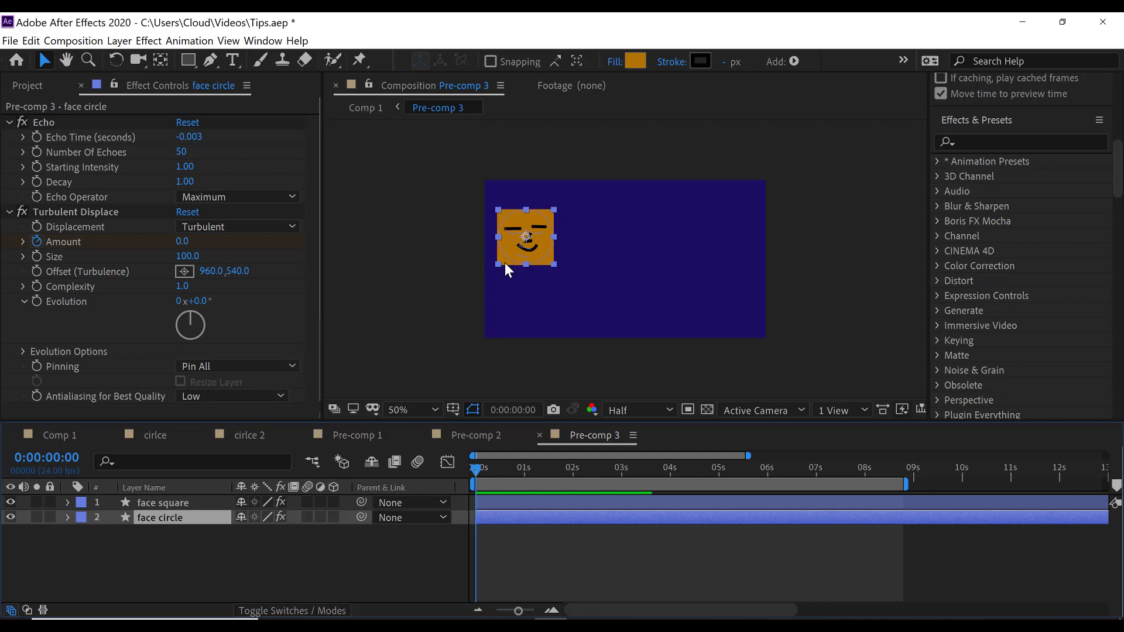
left_click(10, 501)
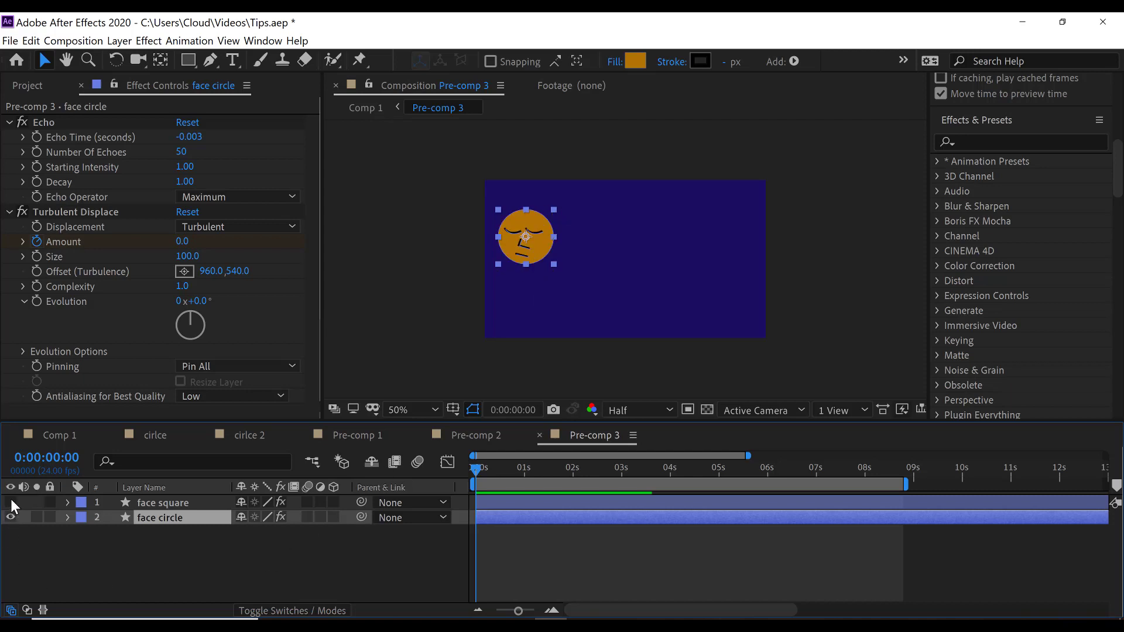
left_click(11, 502)
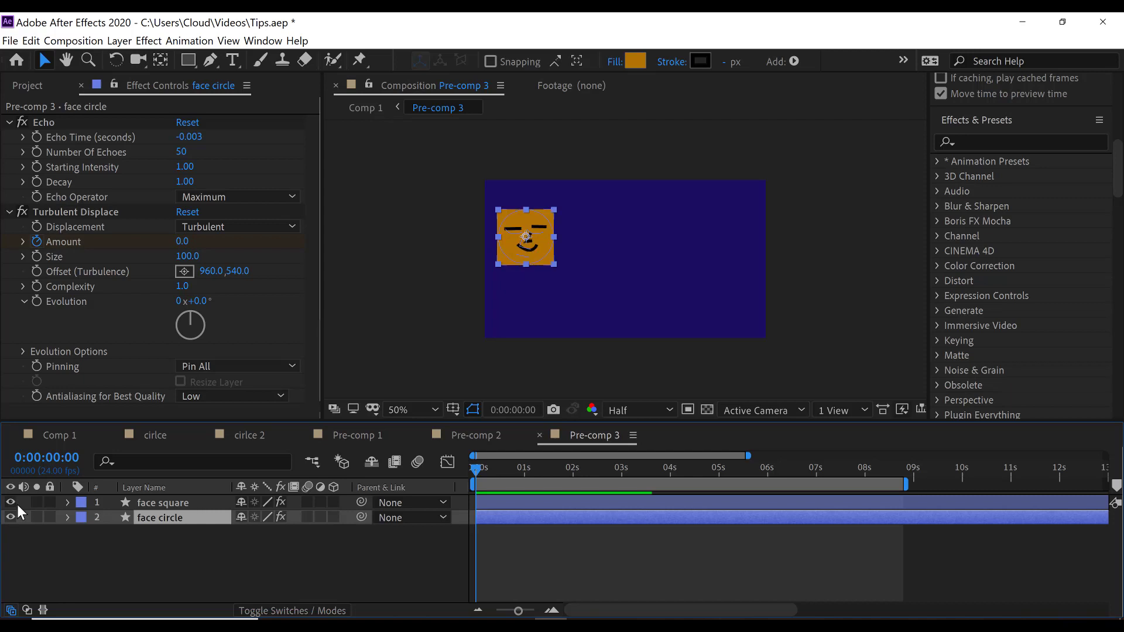
left_click(340, 570)
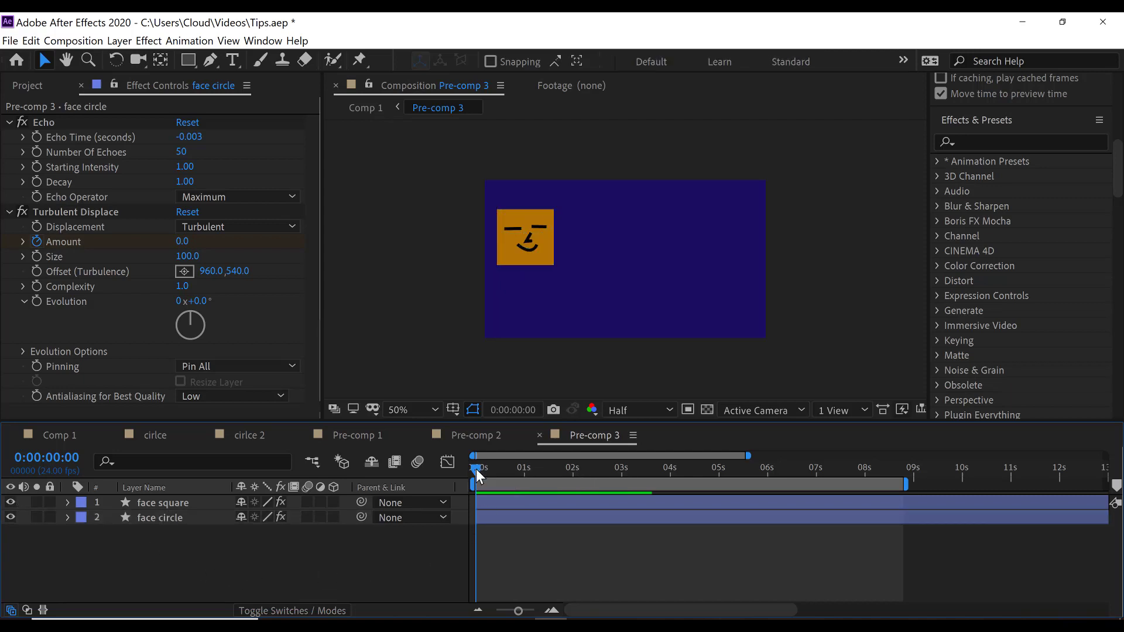
left_click(164, 517)
left_click(163, 529)
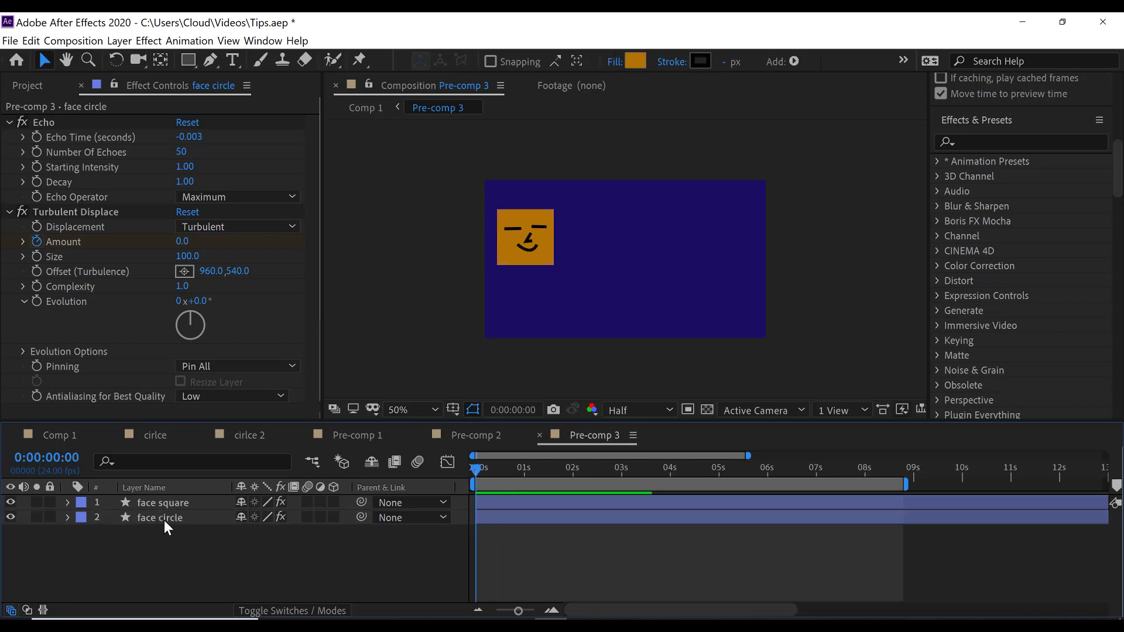
left_click(164, 519)
left_click(165, 502)
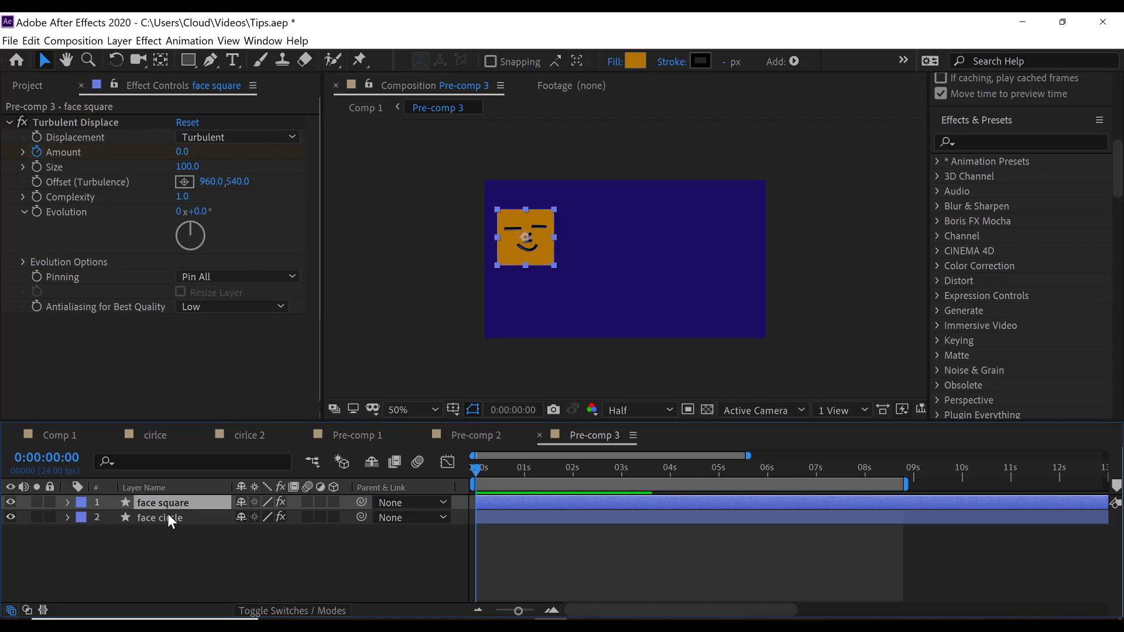
left_click(167, 515)
left_click(169, 503)
left_click(168, 518)
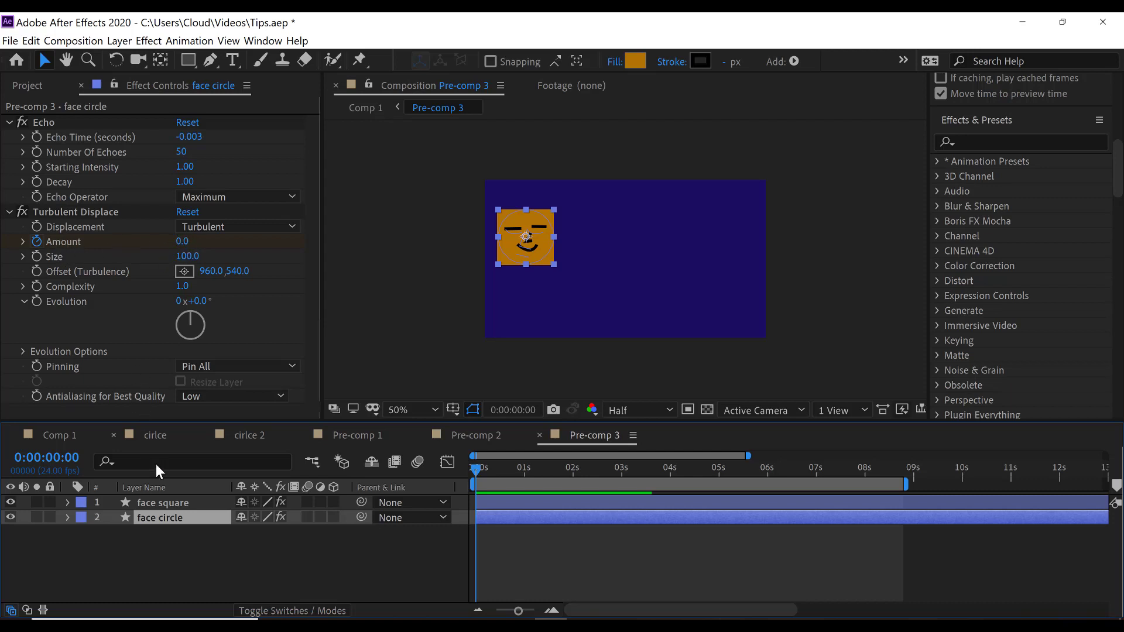
left_click(157, 501)
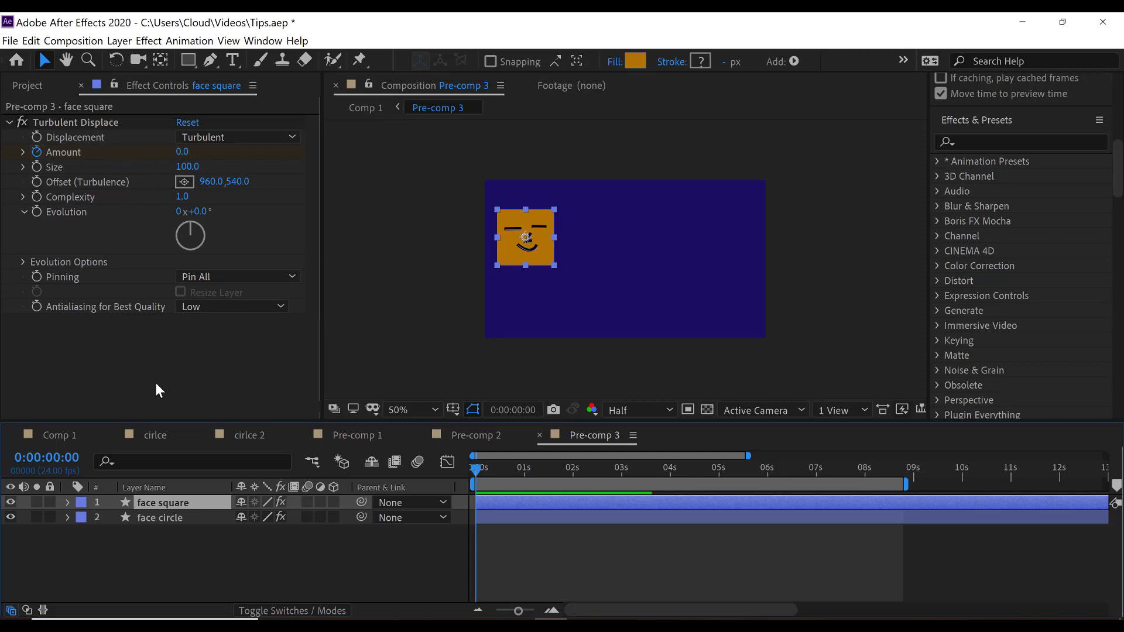
left_click(160, 519)
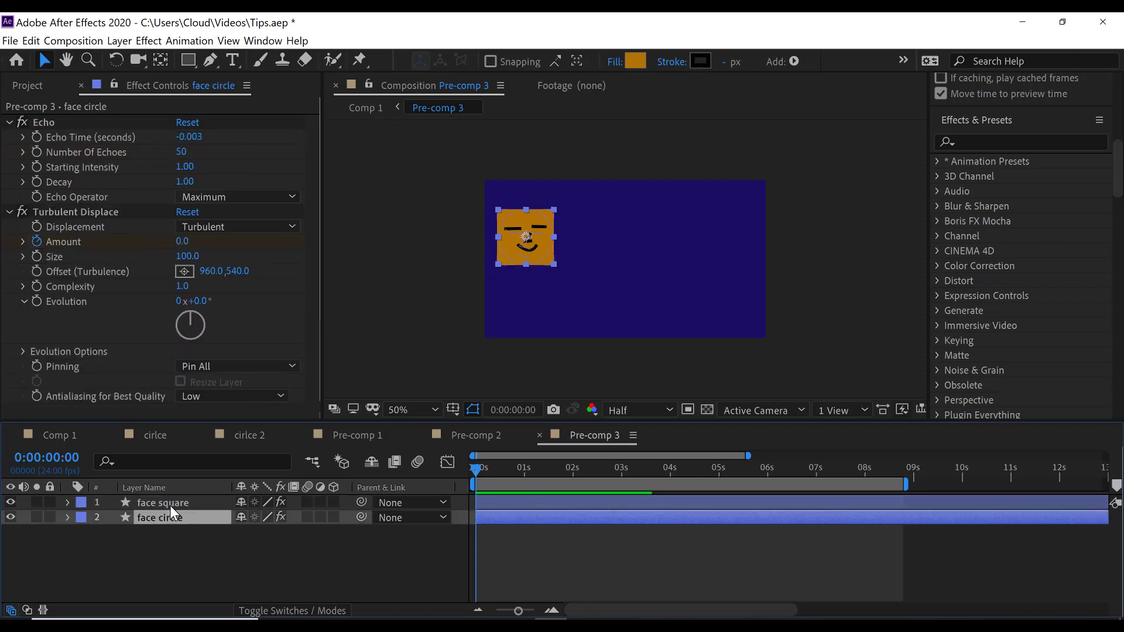
left_click(171, 505)
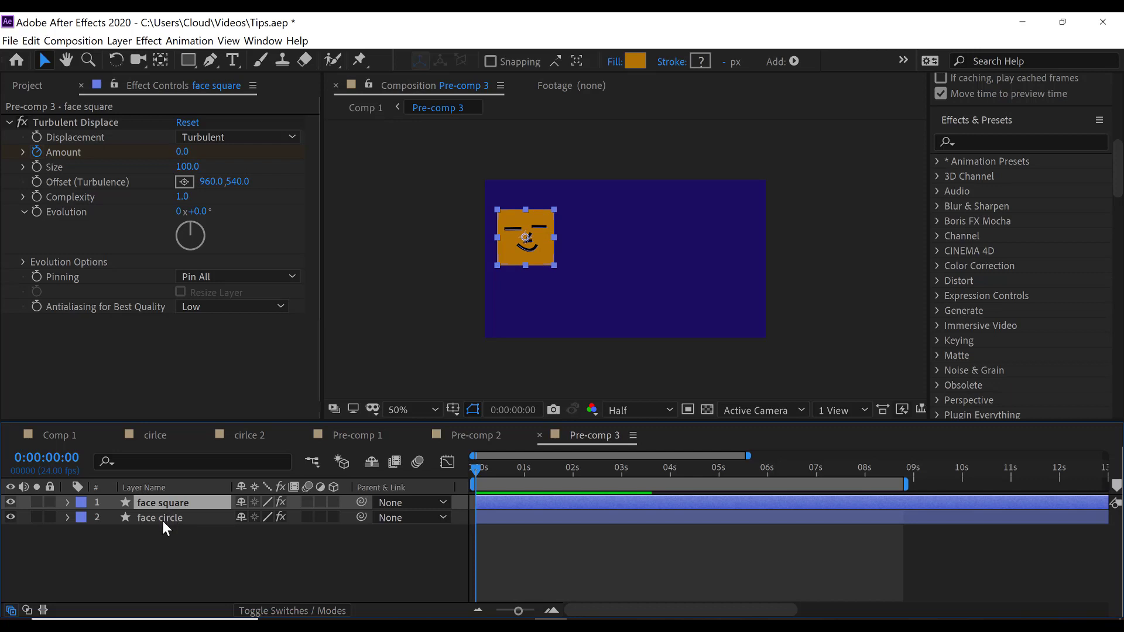
left_click(163, 519)
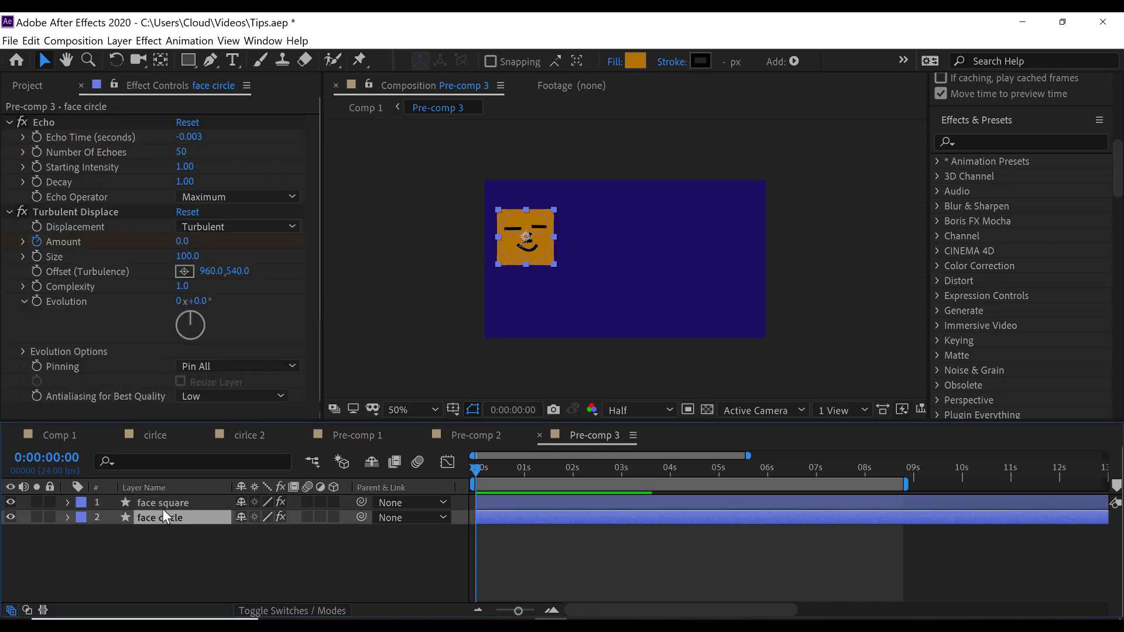
left_click(162, 507)
left_click(157, 520)
left_click(163, 501)
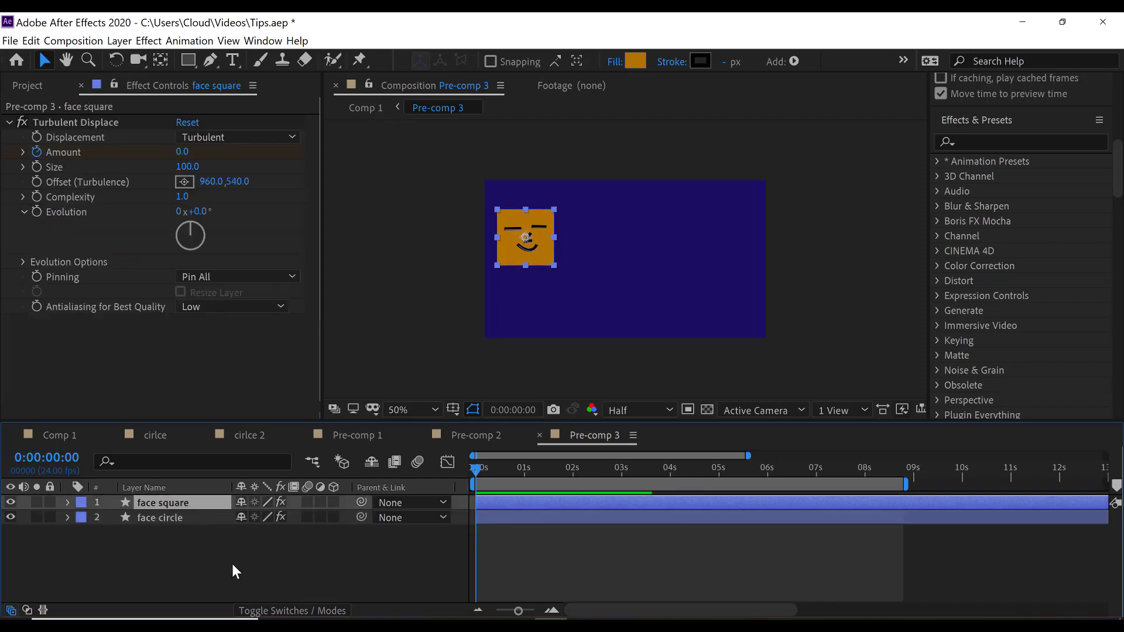
left_click(151, 519)
left_click(157, 503)
left_click(157, 518)
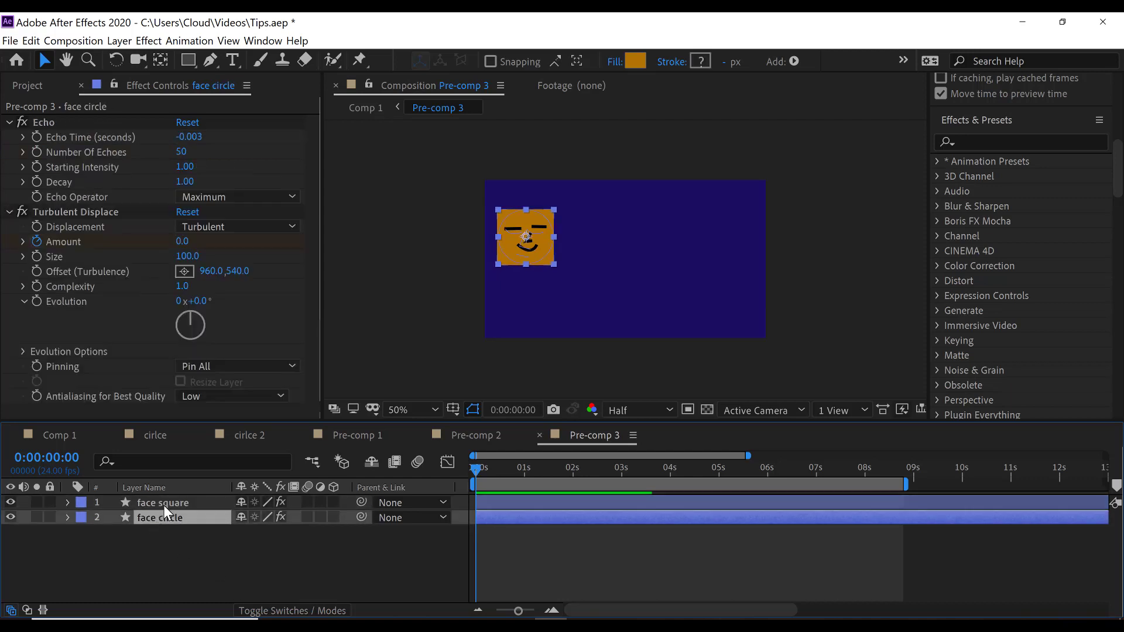
left_click(163, 505)
Create a null object with no layer selected and move it onto the center of the face square
left_click(195, 549)
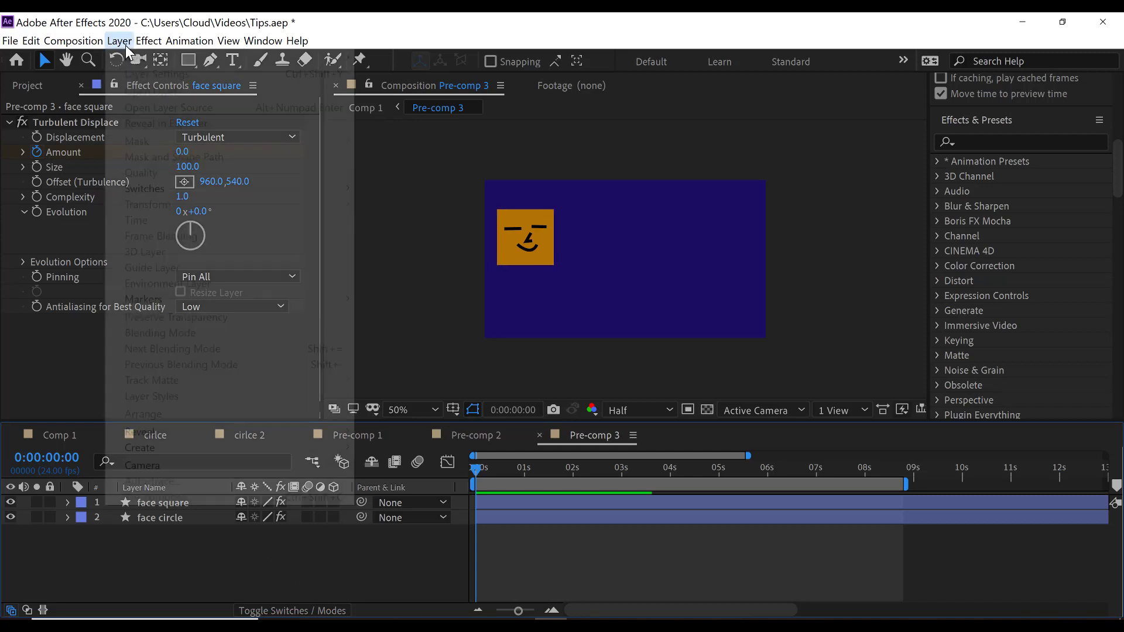
left_click(120, 41)
mouse_move(161, 66)
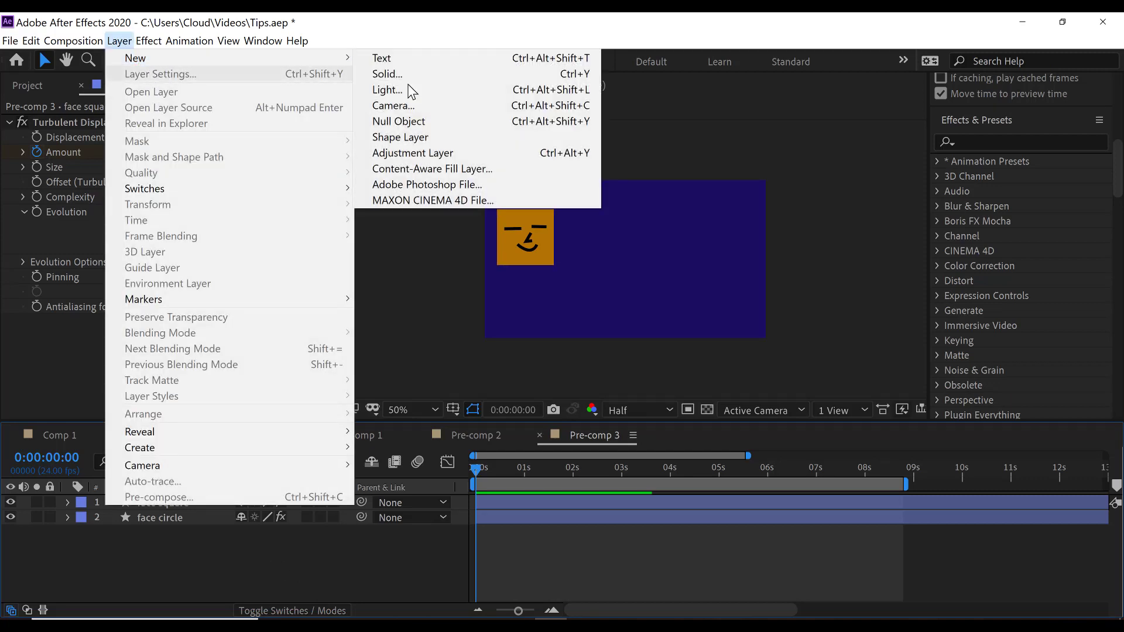
left_click(397, 122)
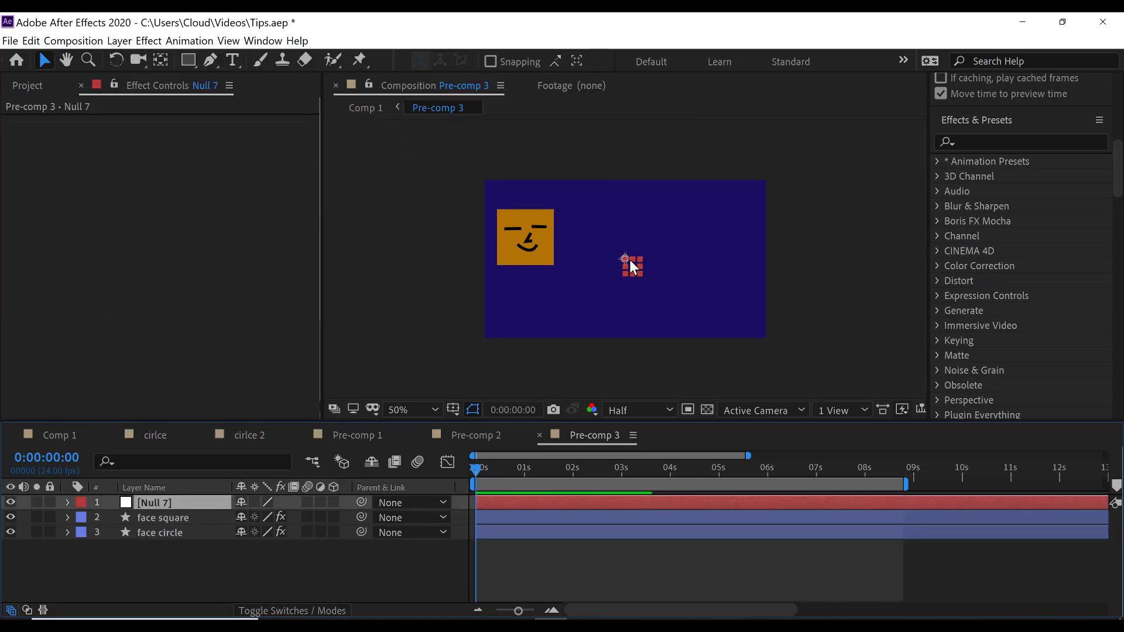
left_click_drag(626, 257, 530, 242)
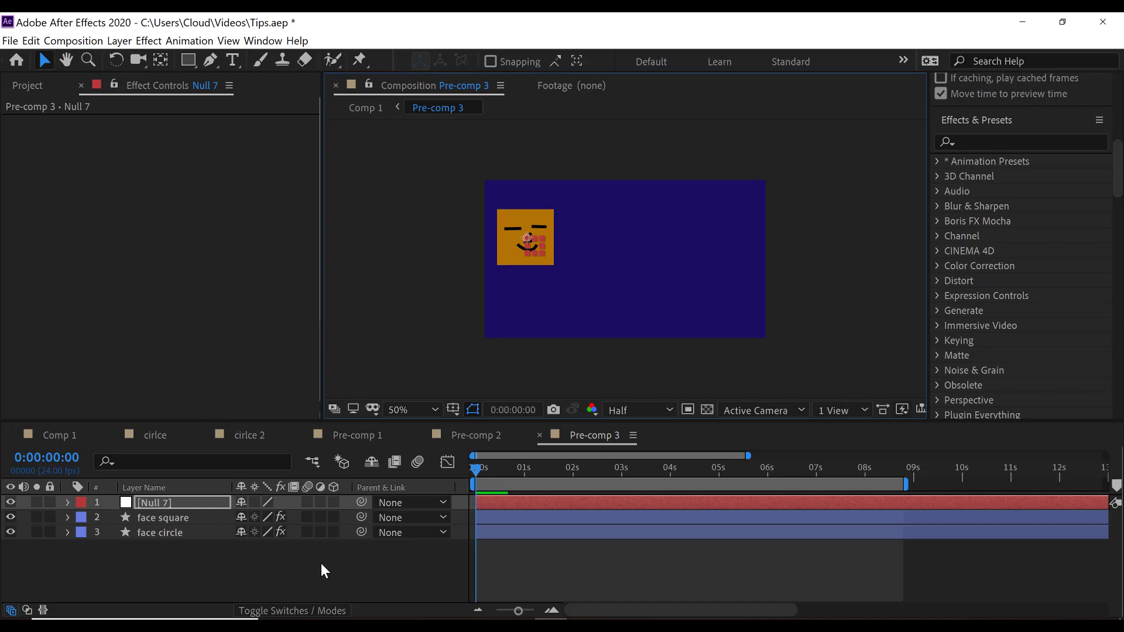
Parent the face square and face circle layers to the null object and select the null layer
left_click(145, 535)
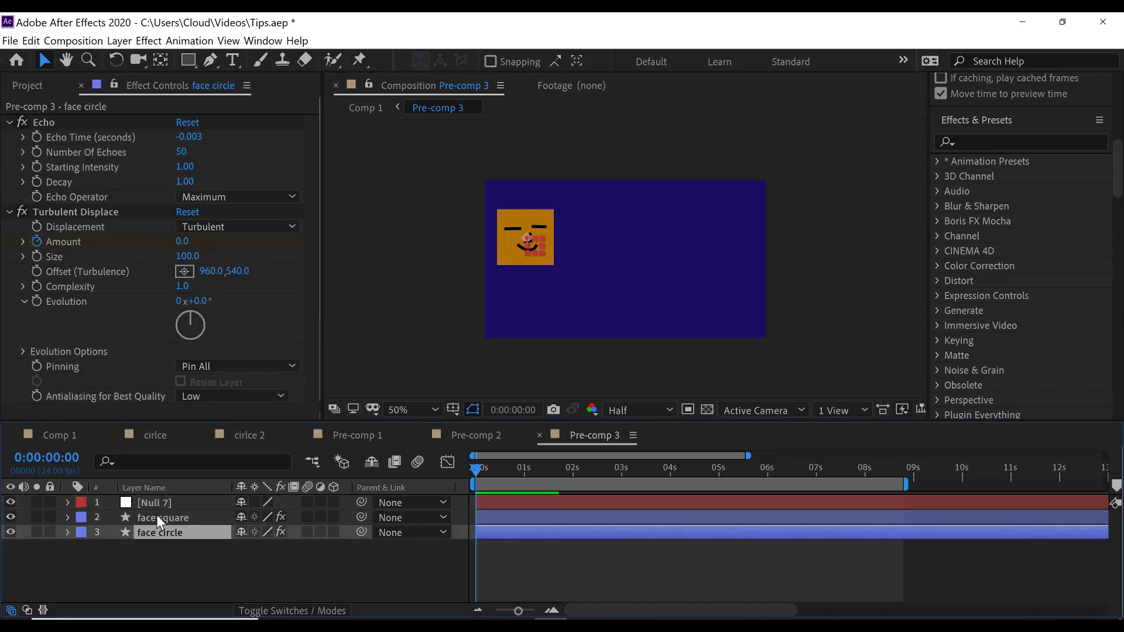
left_click(158, 518, "shift")
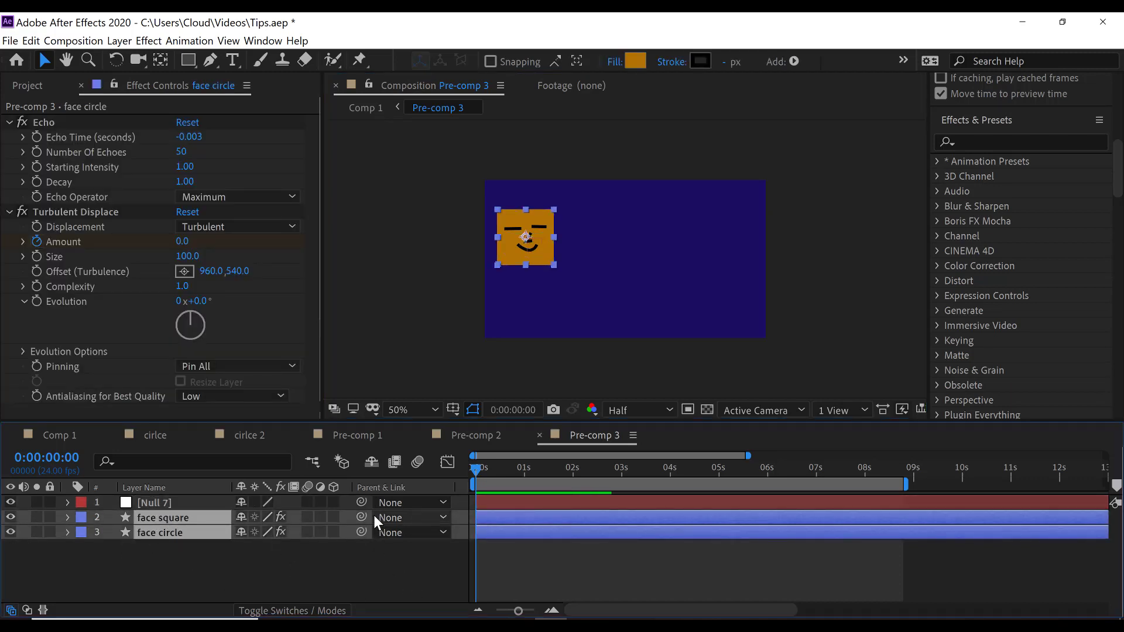
left_click_drag(361, 517, 172, 501)
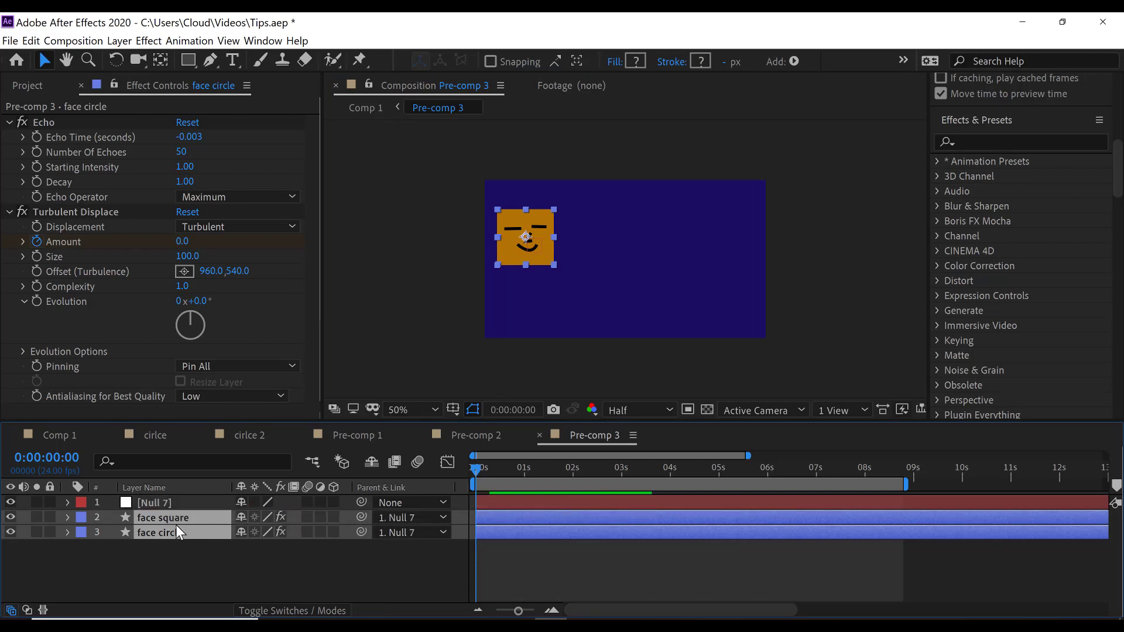
left_click(171, 553)
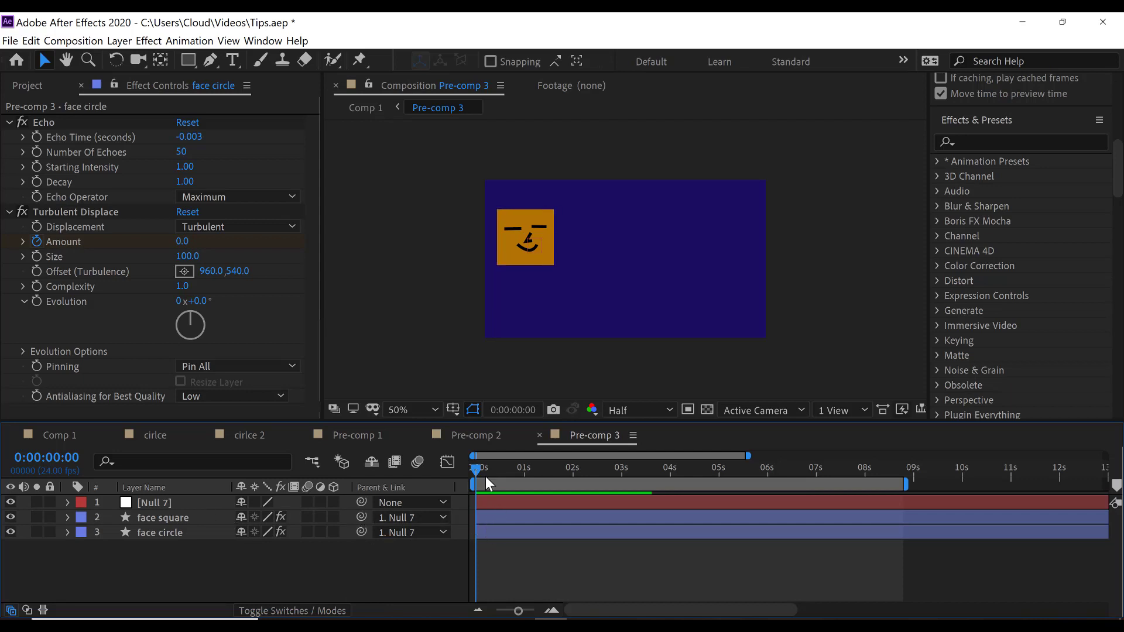
left_click(496, 507)
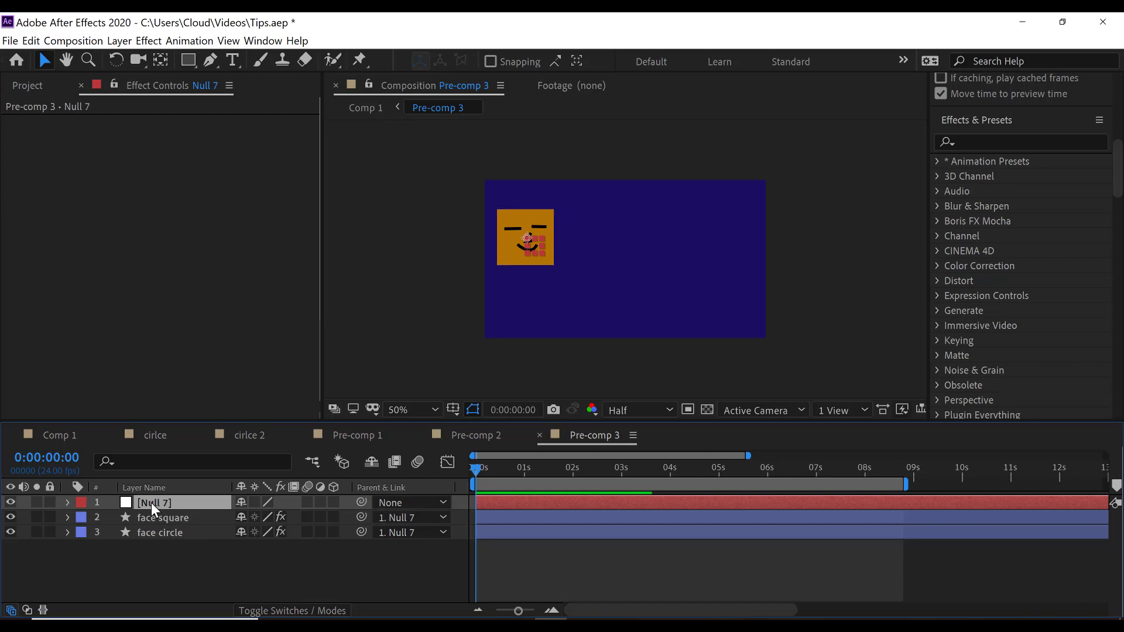
Keyframe the null's Position at 3 seconds and set its horizontal position to 1606 at 5 seconds so it moves right
key("p")
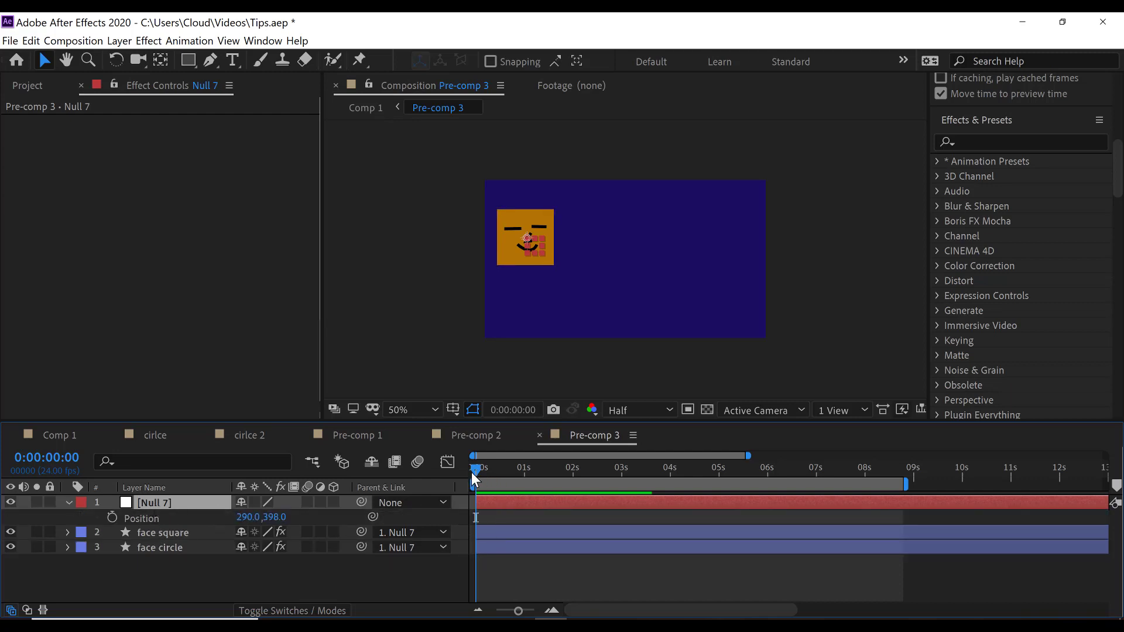
left_click_drag(473, 468, 620, 475)
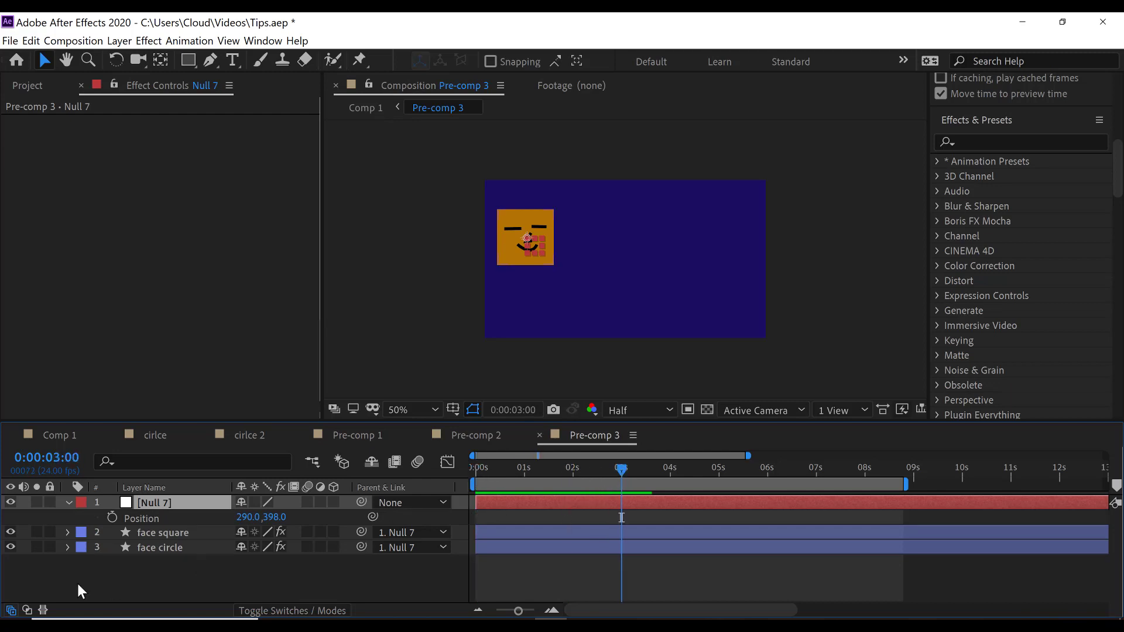
left_click(112, 517)
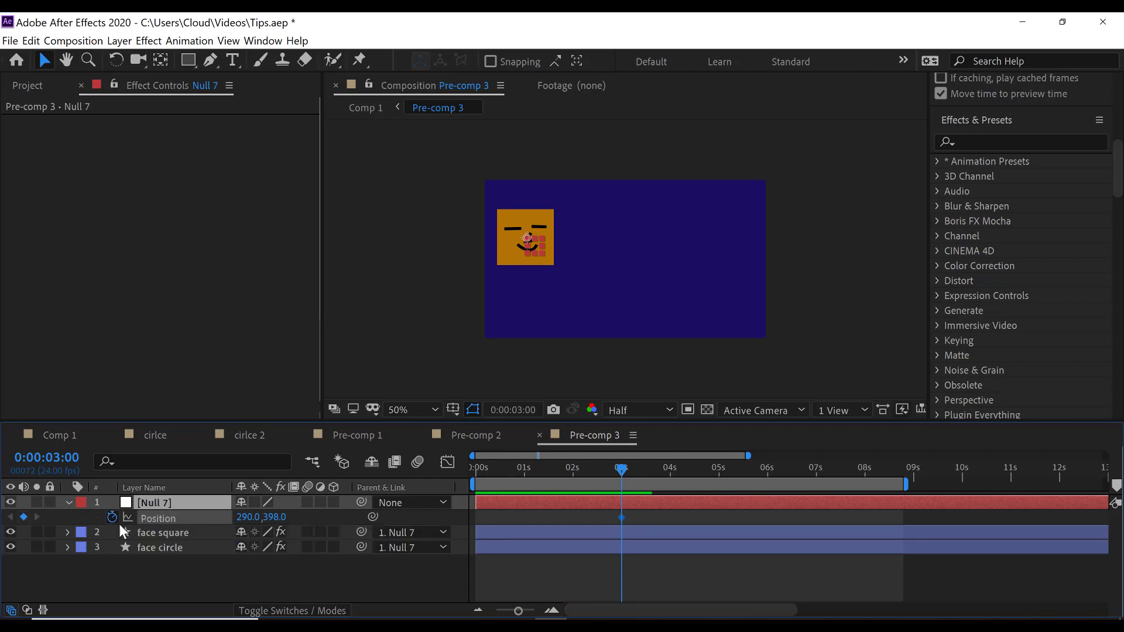
left_click_drag(619, 471, 718, 472)
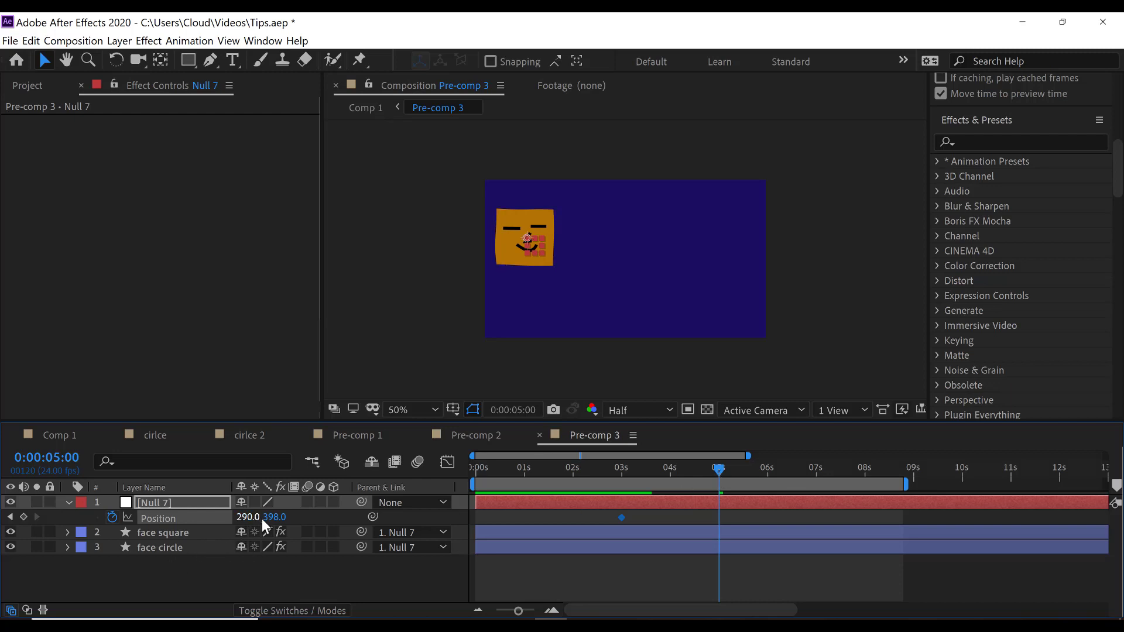
left_click_drag(247, 521, 310, 521)
left_click_drag(440, 531, 563, 539)
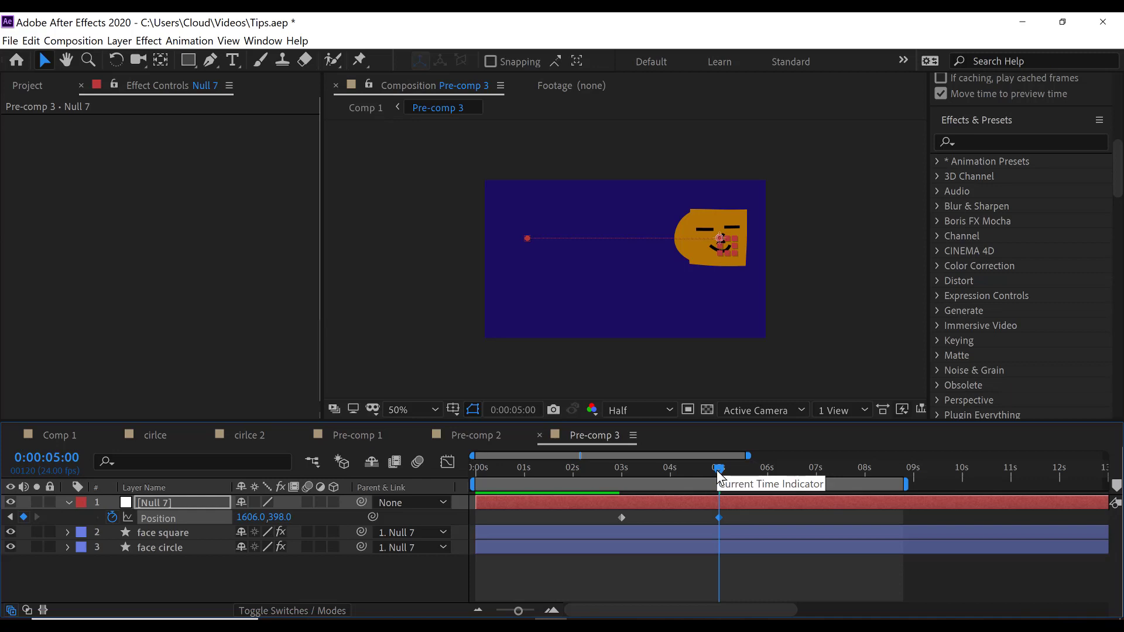
Preview the null-driven face movement from the beginning and return to the first frame
left_click_drag(718, 473, 469, 507)
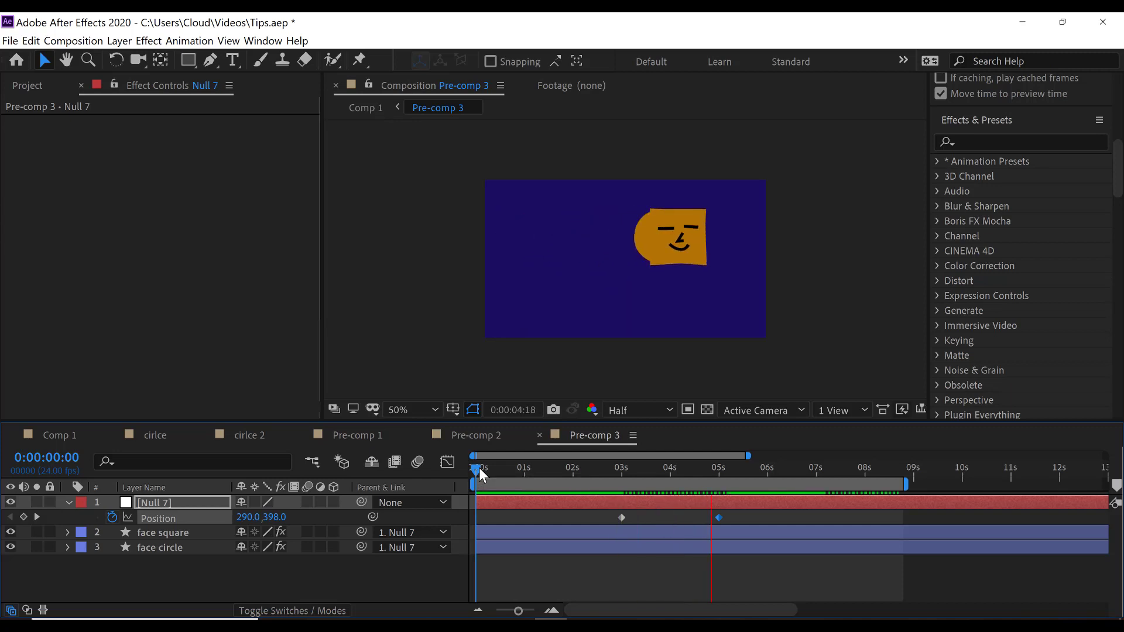
left_click(743, 517)
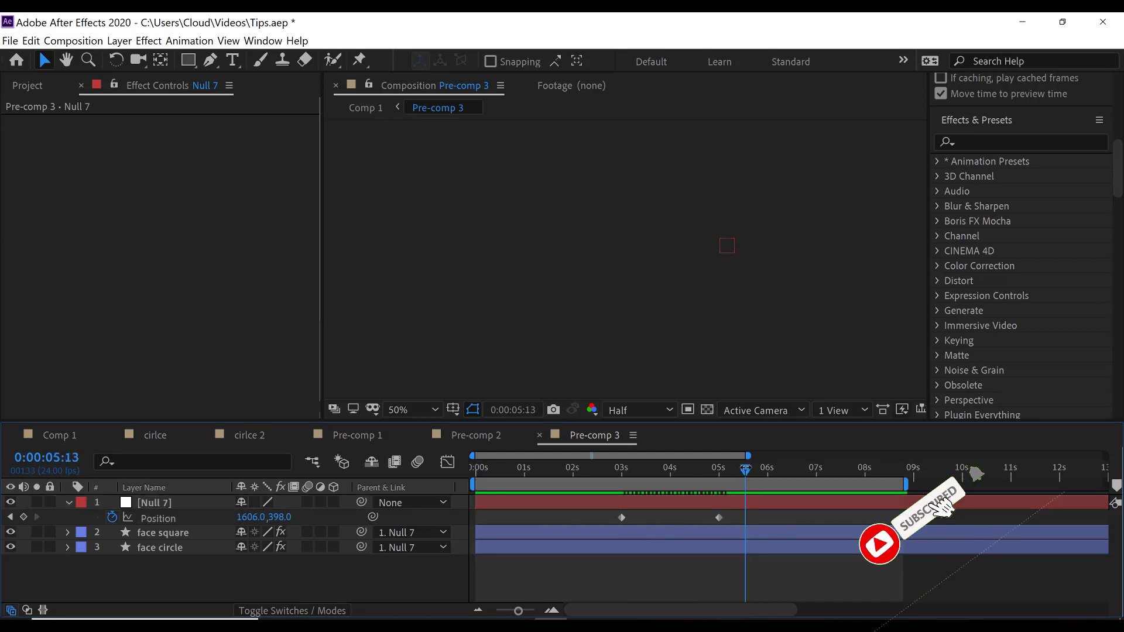
left_click_drag(746, 469, 467, 490)
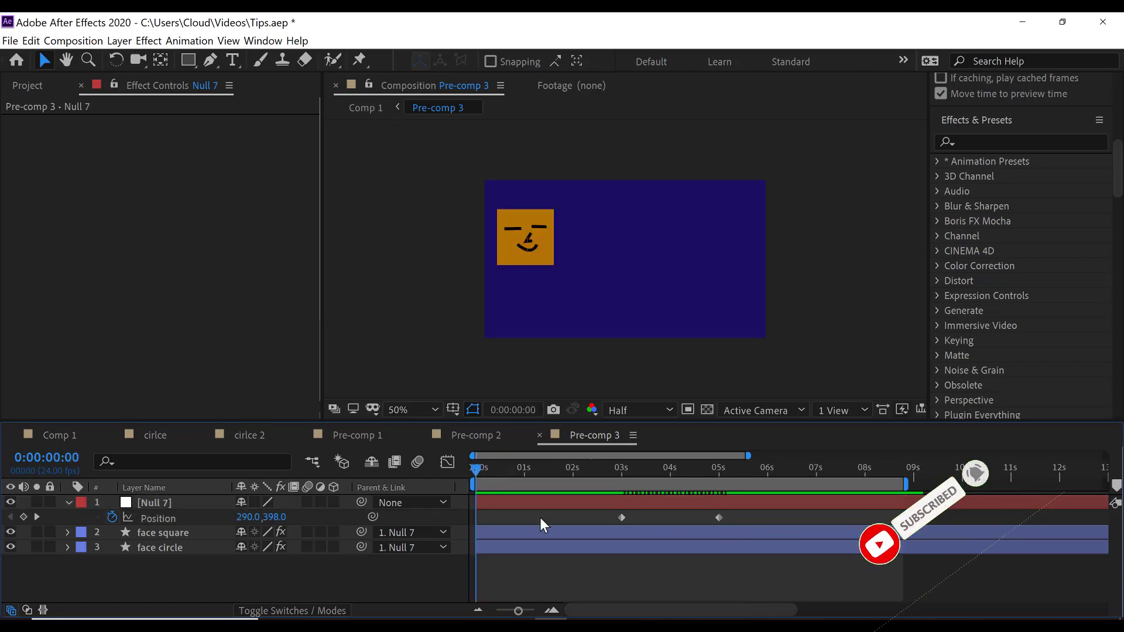
Apply Easy Ease to both Position keyframes of the null
left_click_drag(732, 513, 617, 521)
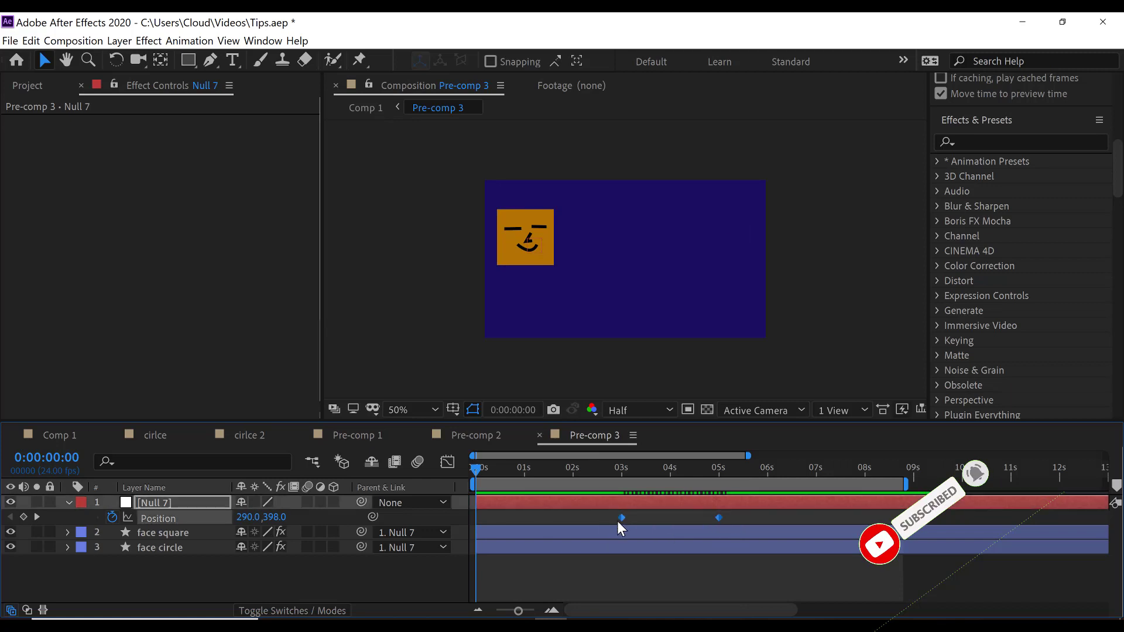
right_click(620, 517)
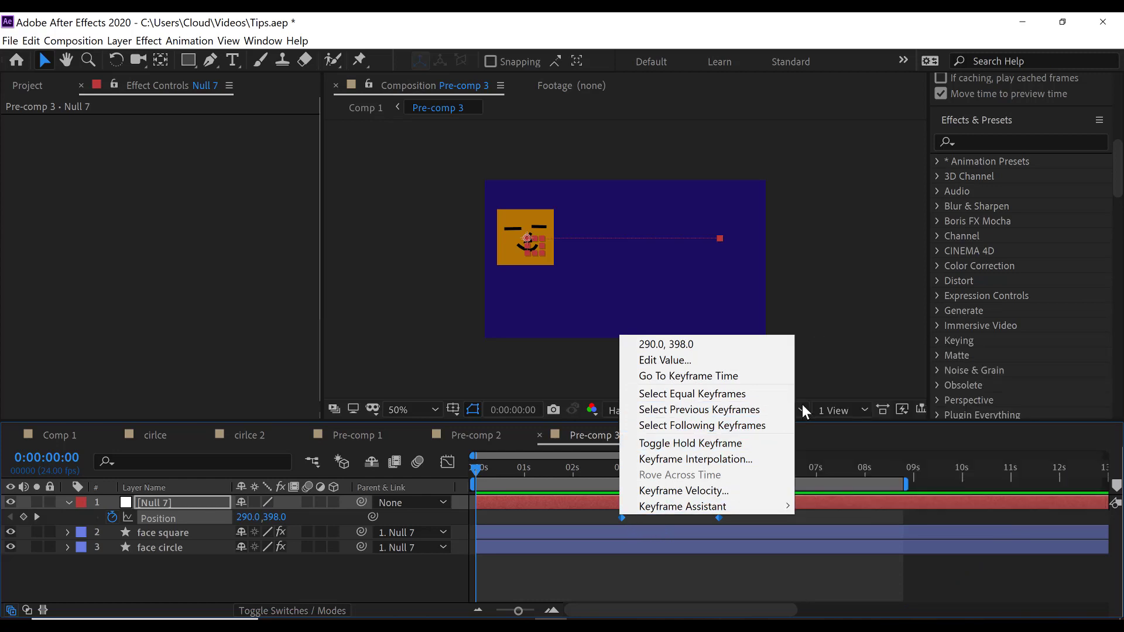
mouse_move(723, 499)
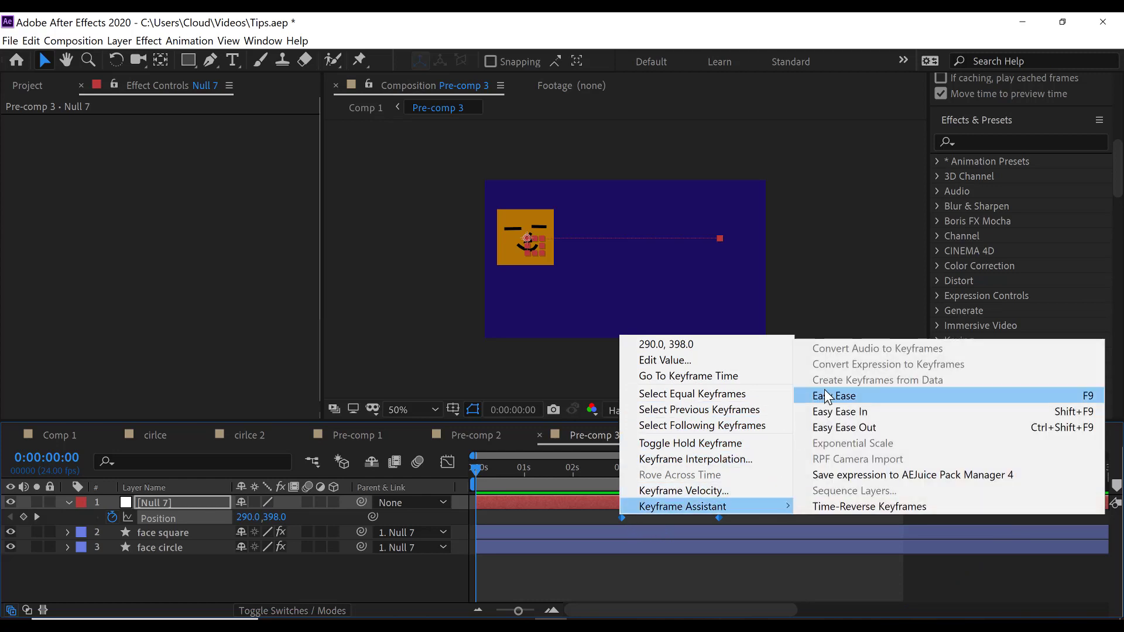
left_click(825, 395)
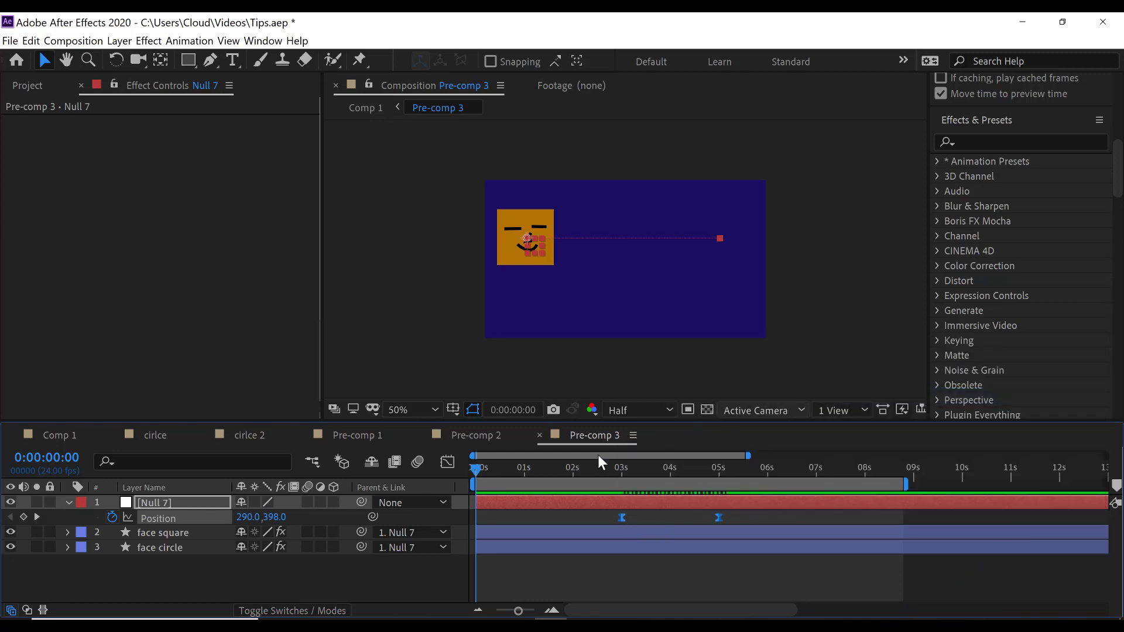
Reshape the null's Position speed graph into a sharp peak at 4 seconds, preview the motion, and close the graph editor
left_click(450, 464)
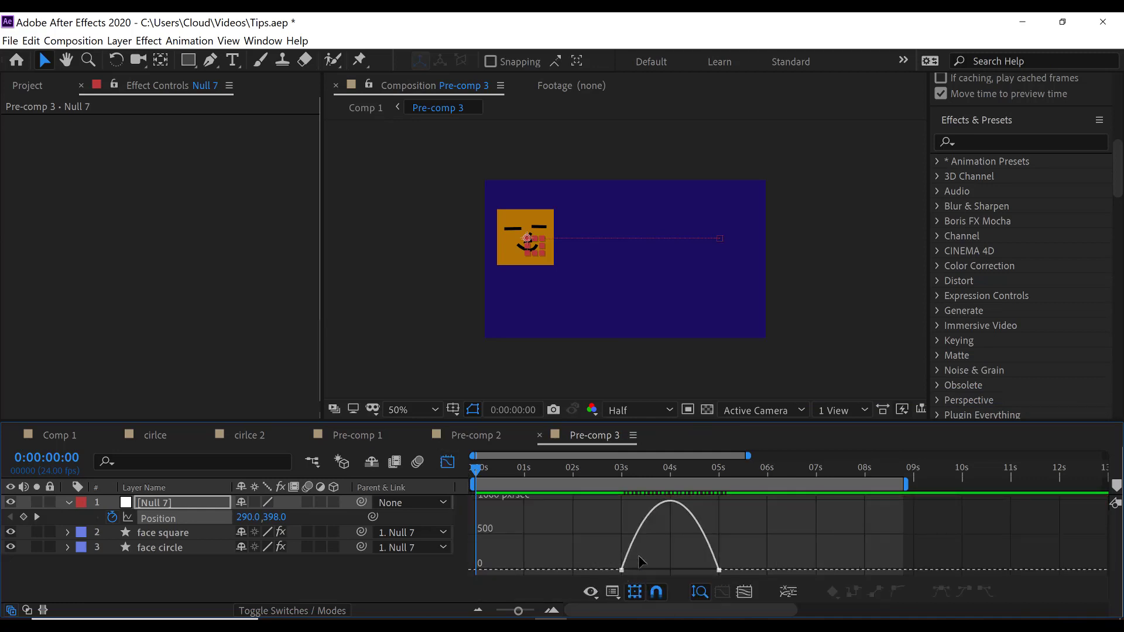
left_click_drag(477, 477, 670, 476)
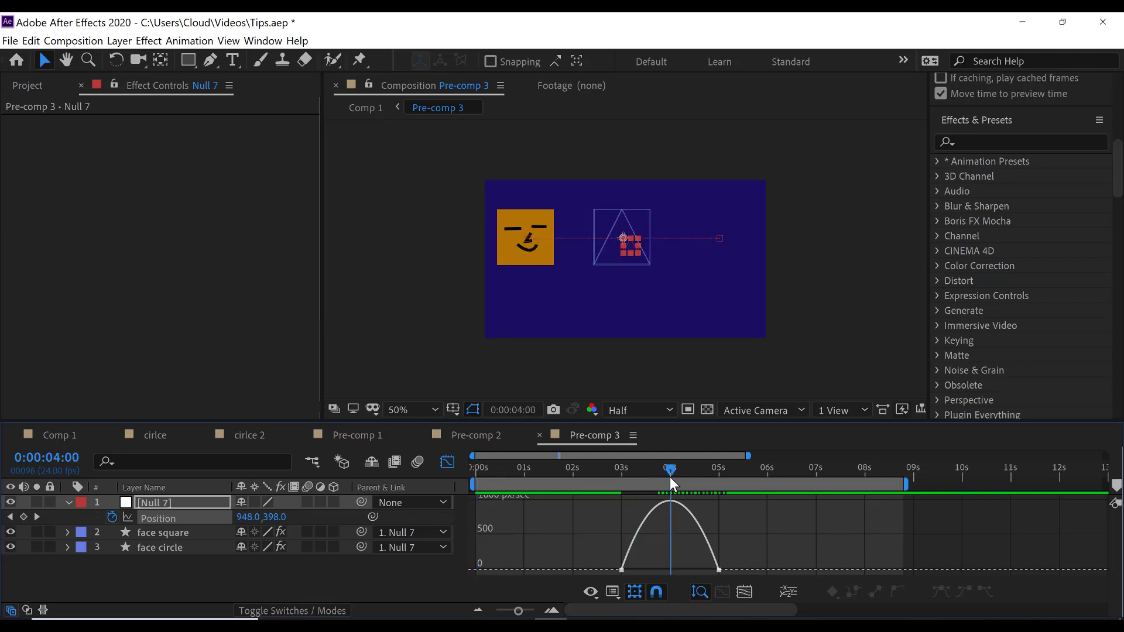
mouse_move(641, 558)
left_mouse_down()
mouse_move(602, 574)
mouse_move(698, 569)
mouse_move(673, 571)
left_mouse_up()
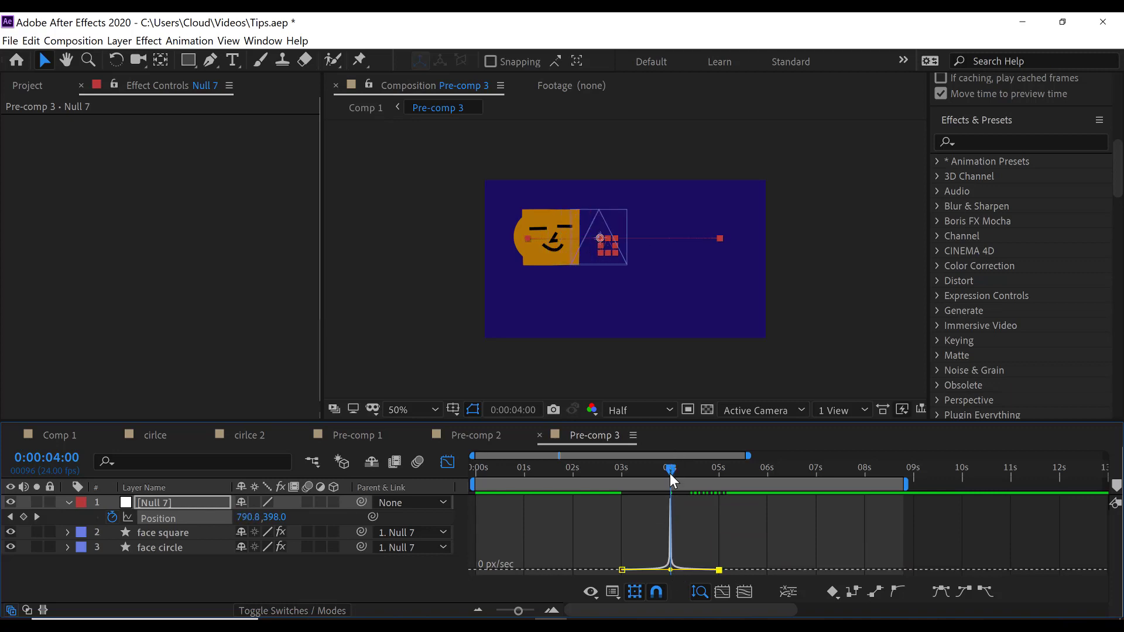
key("space")
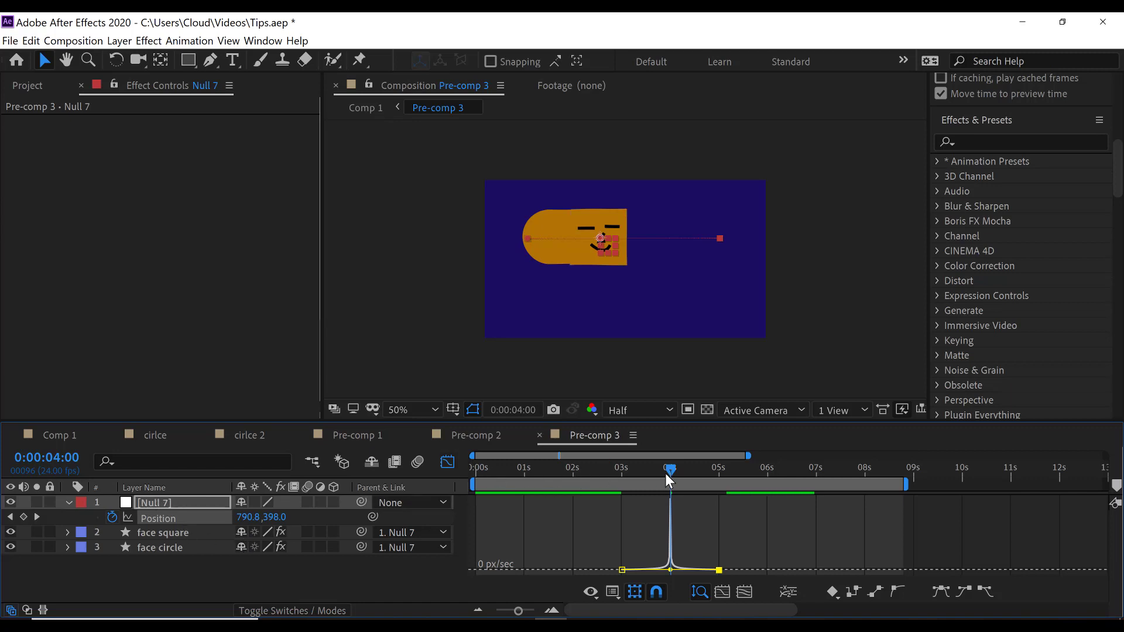
left_click(448, 467)
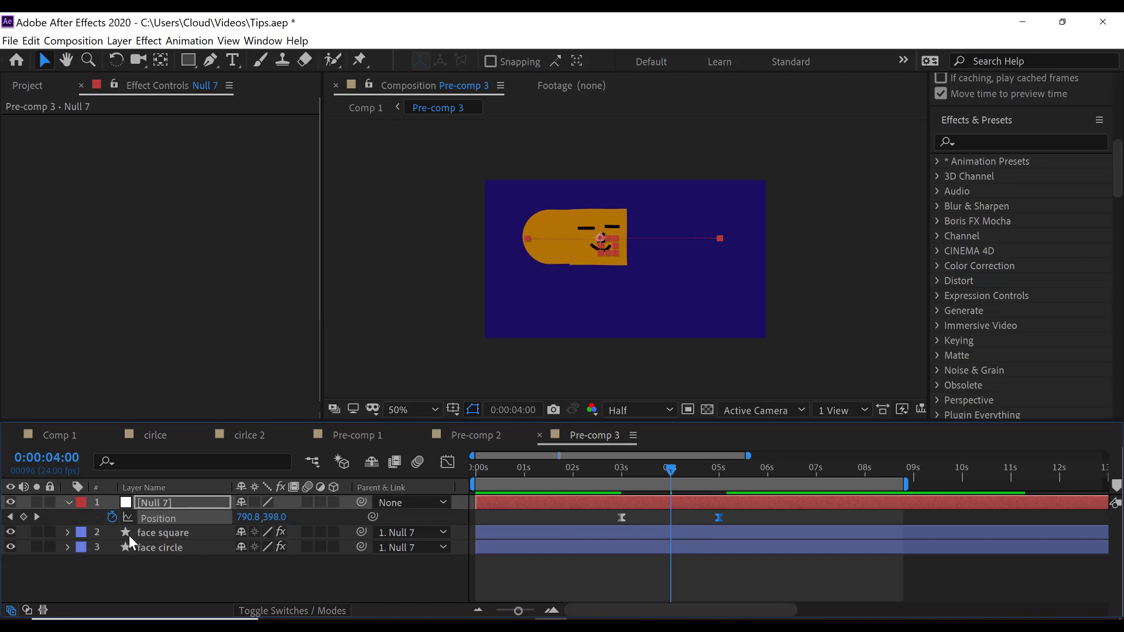
Trim face circle to end at 4 seconds and face square to start at 4 seconds
left_click(167, 548)
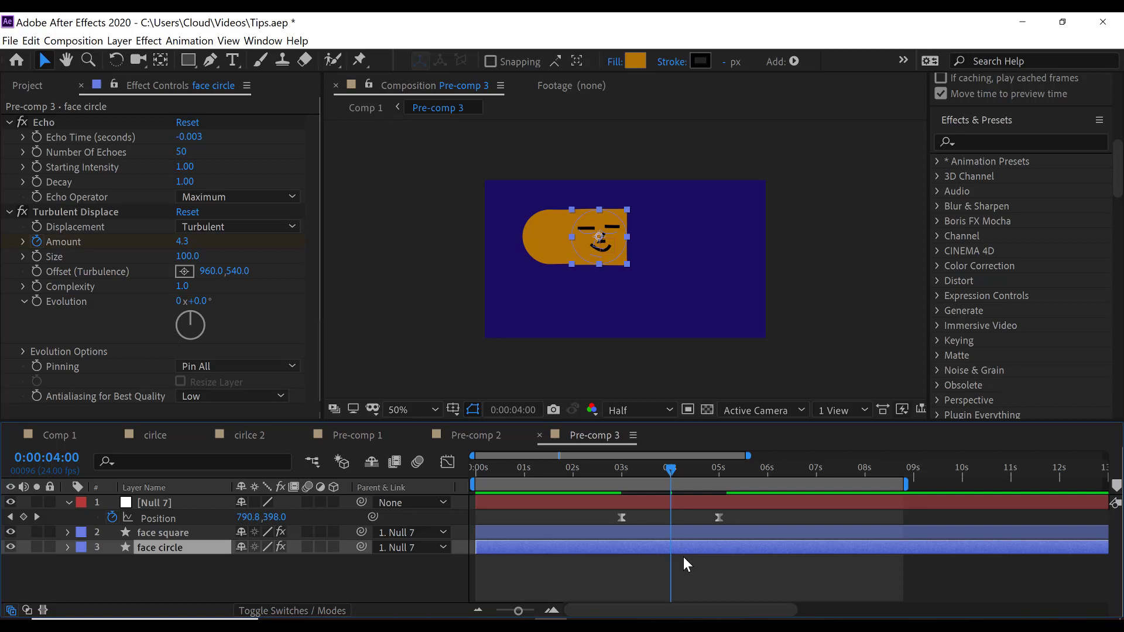
key("alt+bracketright")
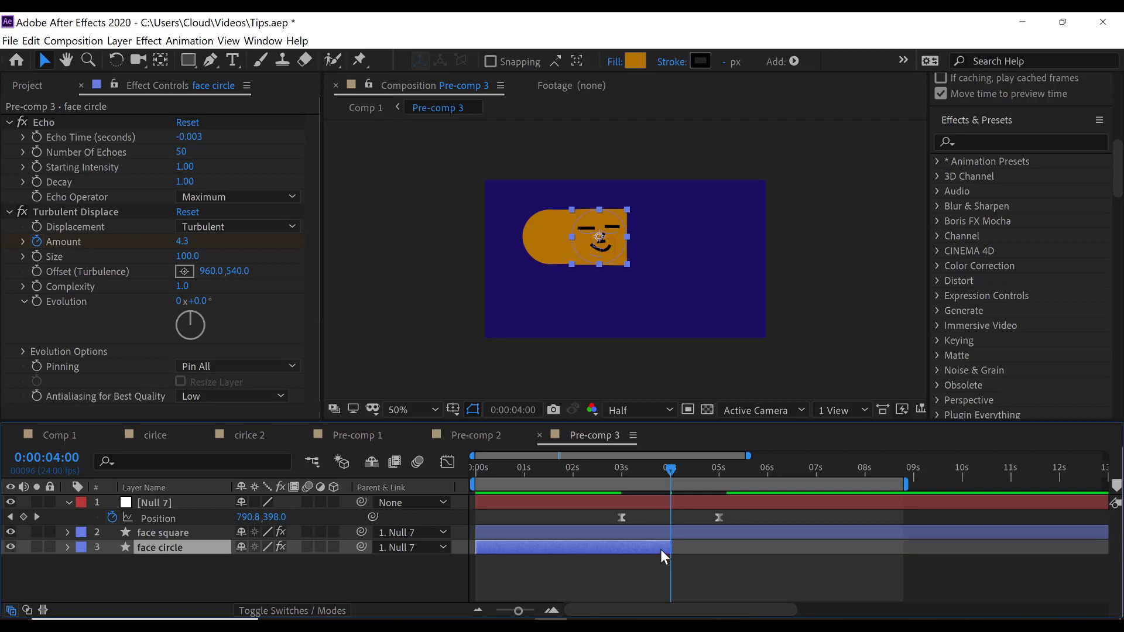
left_click(574, 530)
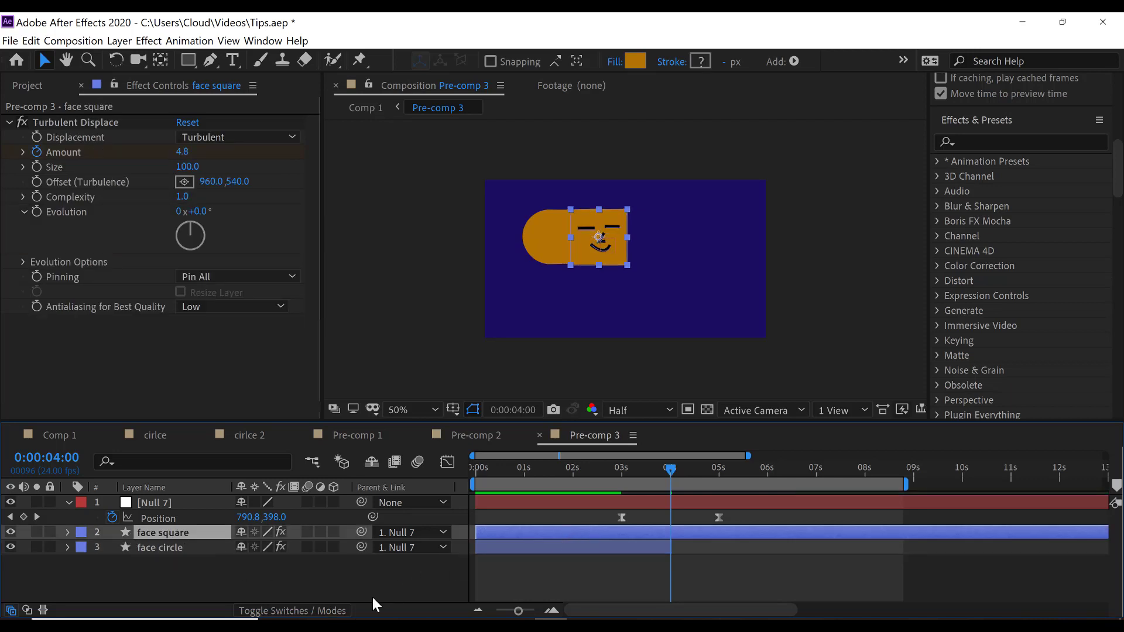
key("alt+bracketleft")
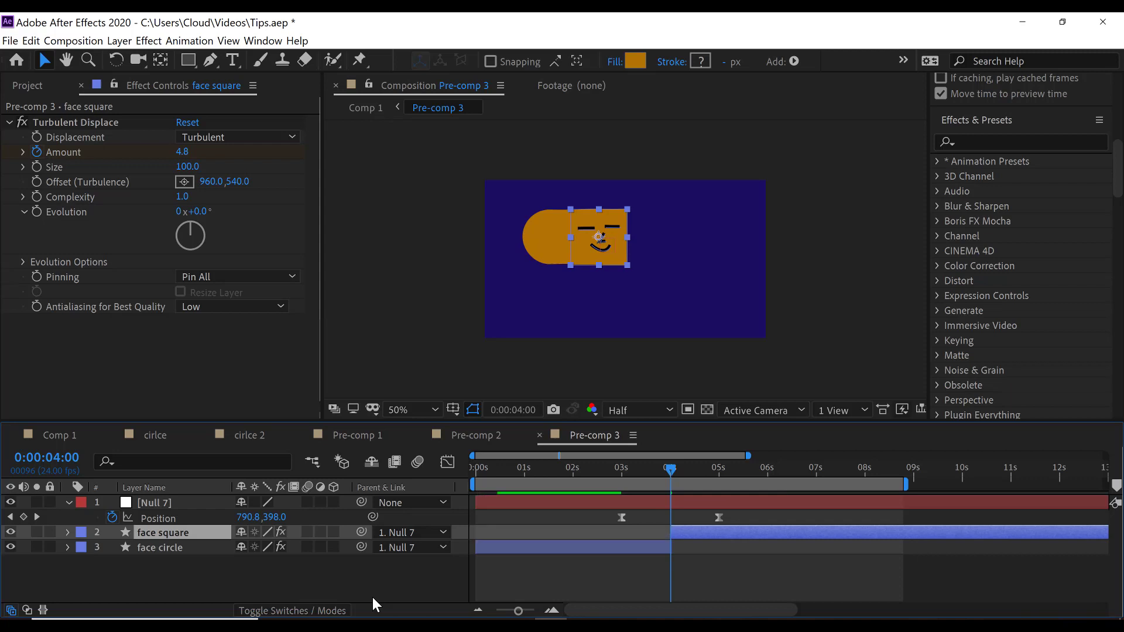
Preview the circle-to-square face transition from the beginning of Pre-comp 3
left_click_drag(672, 474, 471, 528)
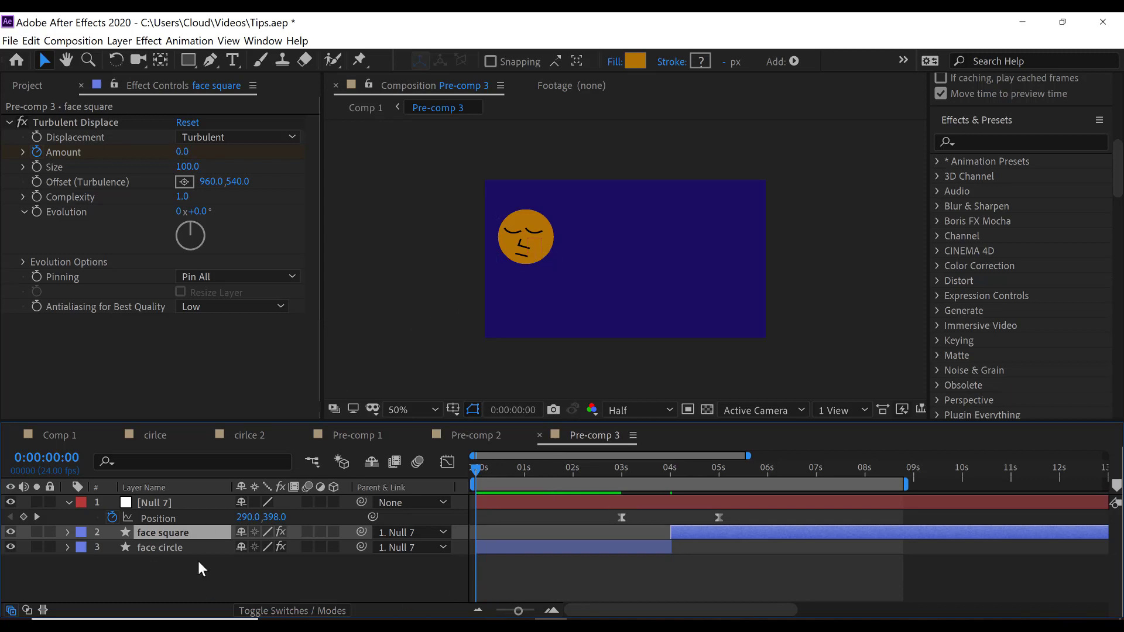
left_click(180, 552)
left_click(175, 535)
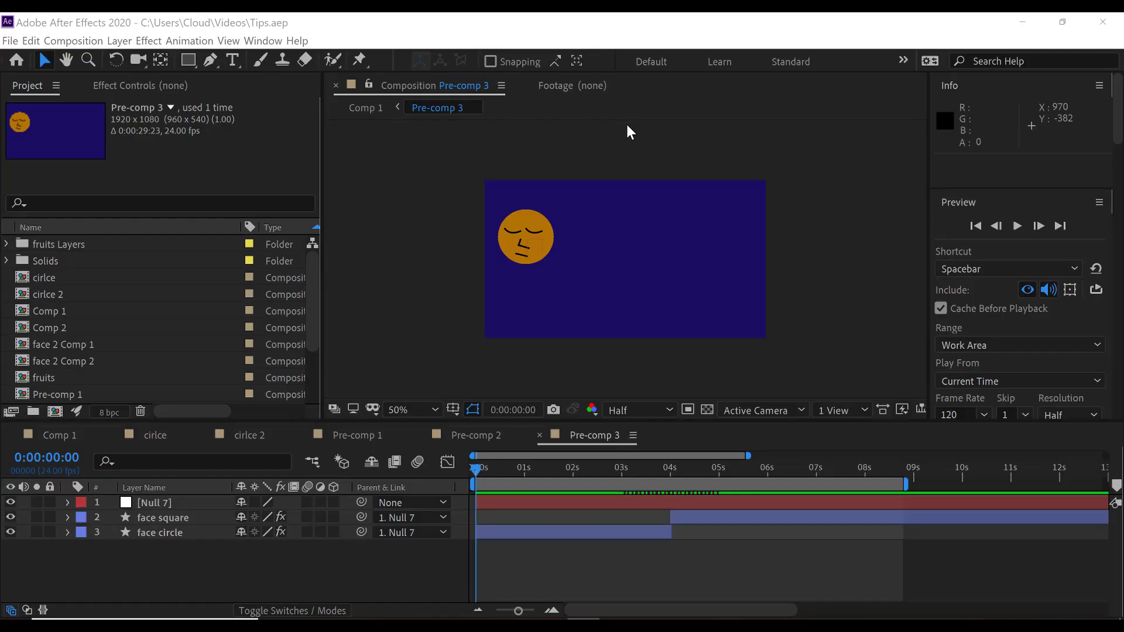
left_click(443, 227)
key("space")
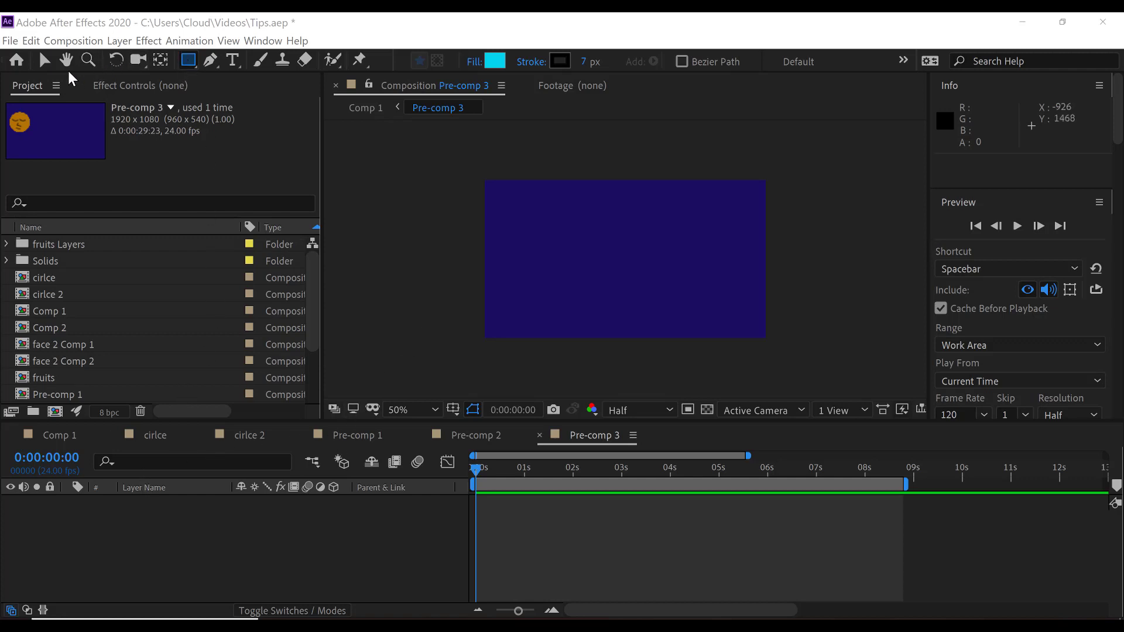
left_click(45, 59)
mouse_move(188, 59)
left_mouse_down()
mouse_move(227, 105)
mouse_move(44, 65)
left_mouse_up()
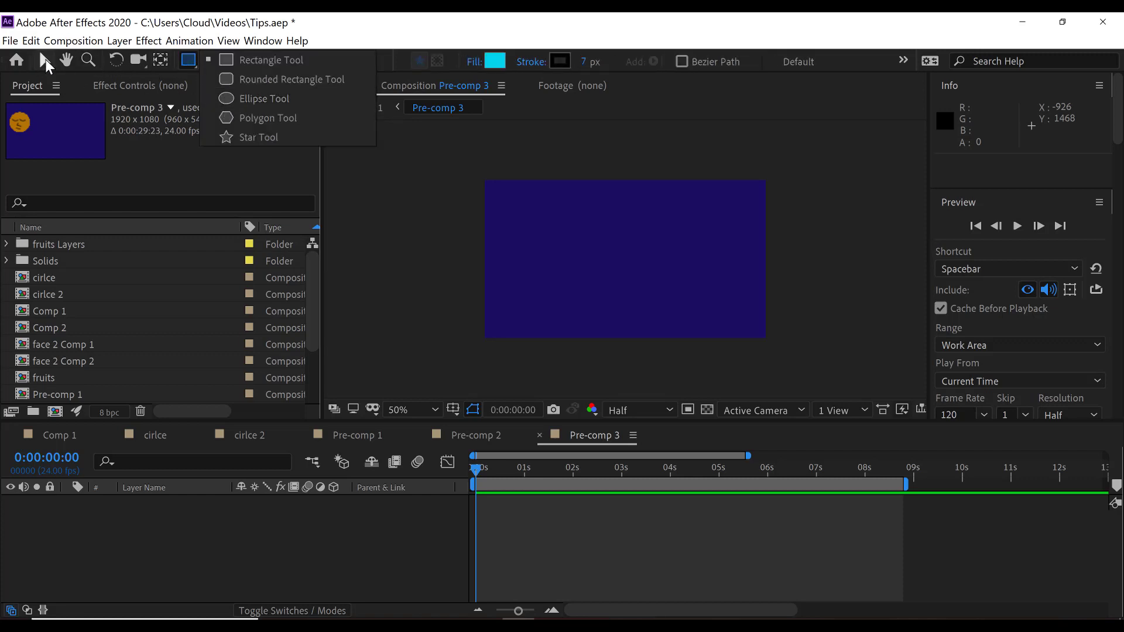
left_click(46, 62)
left_click(558, 260)
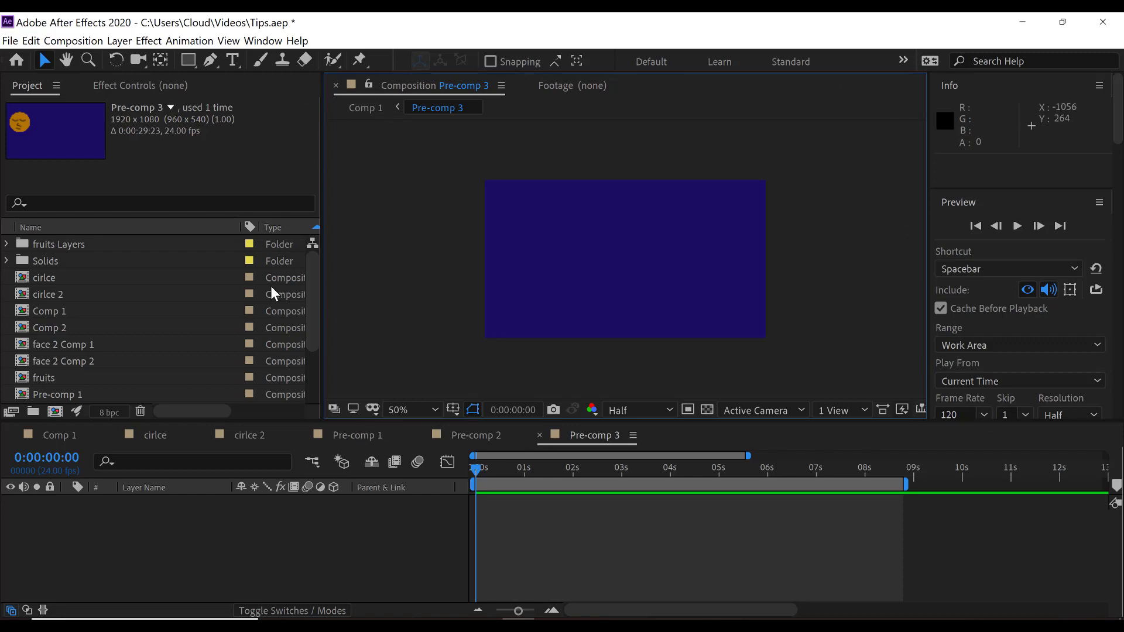
Create a composition-sized ellipse shape layer with the Ellipse Tool, and switch back to the Selection tool
left_click(191, 59)
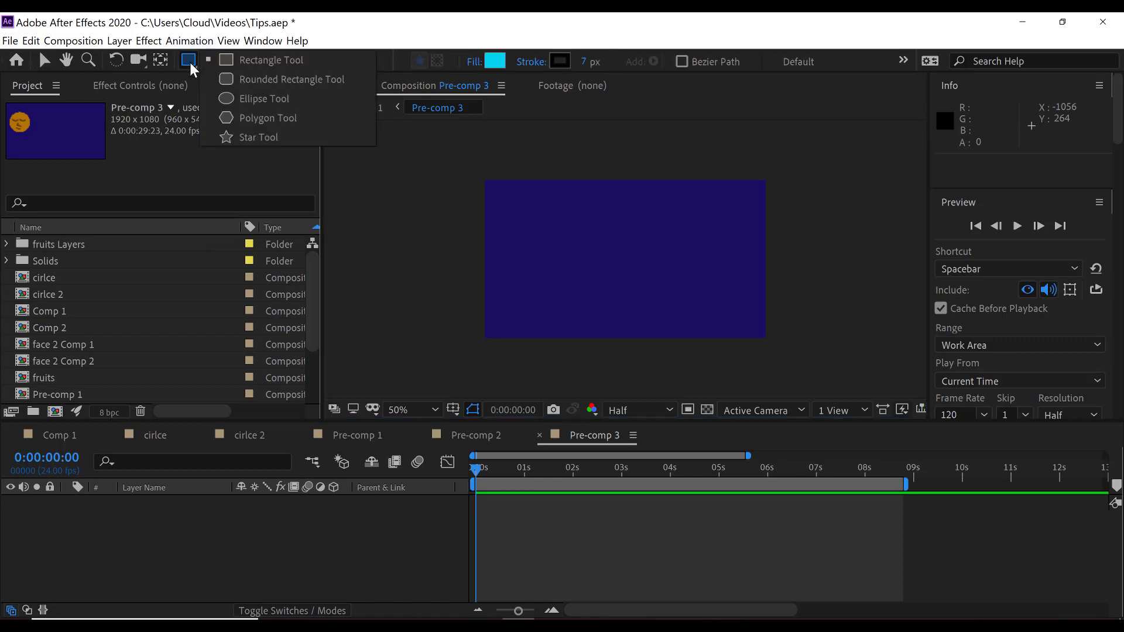
left_click(228, 99)
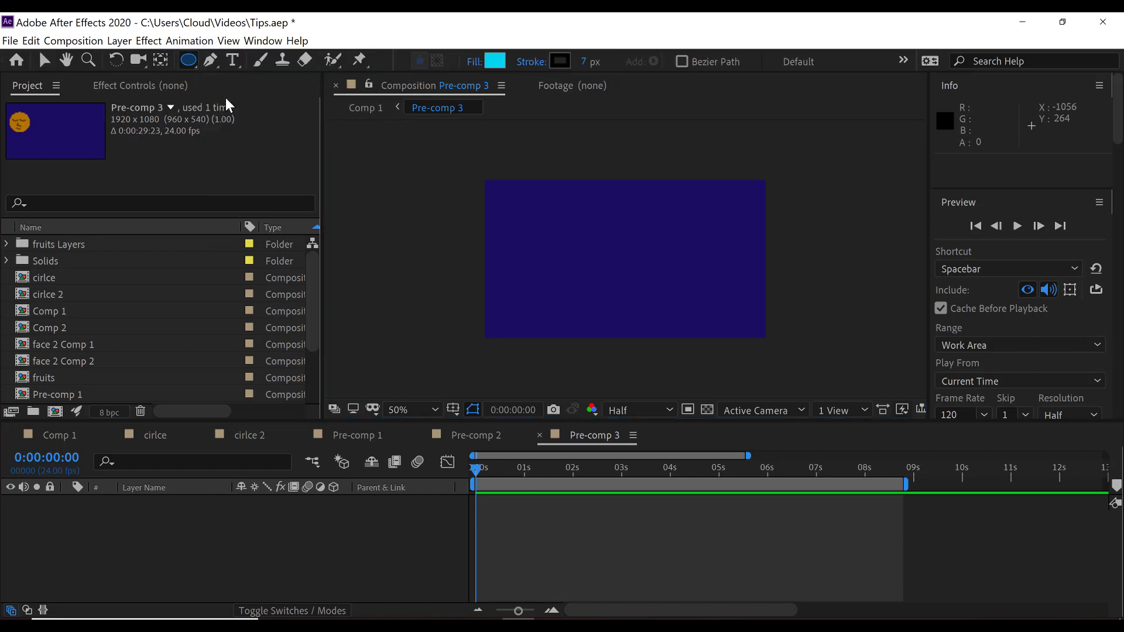
double_click(188, 59)
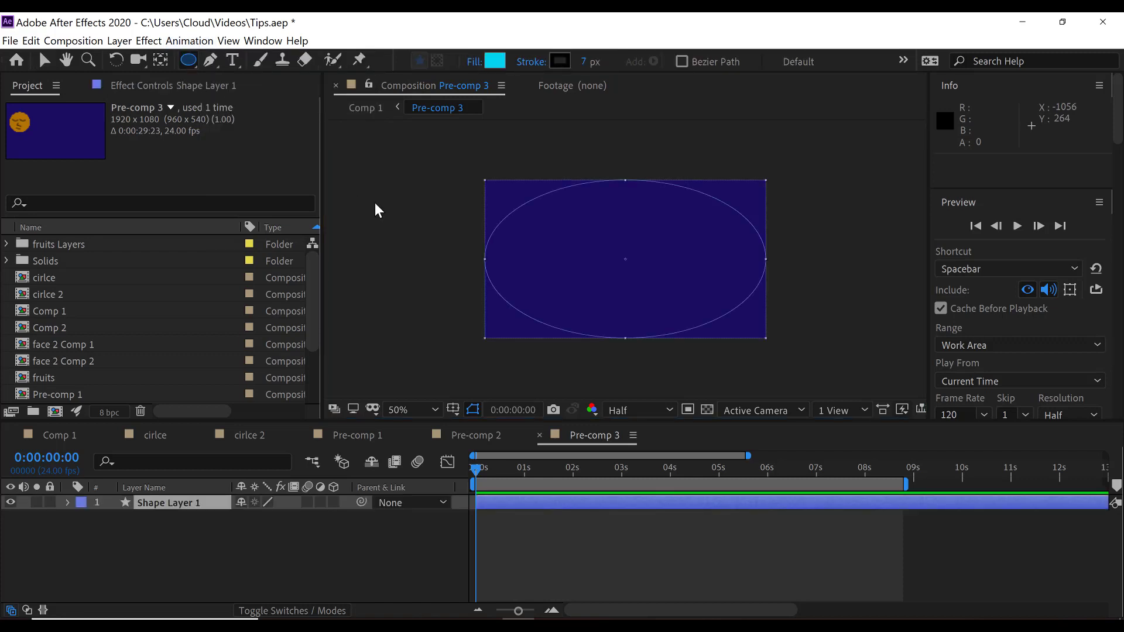
key("v")
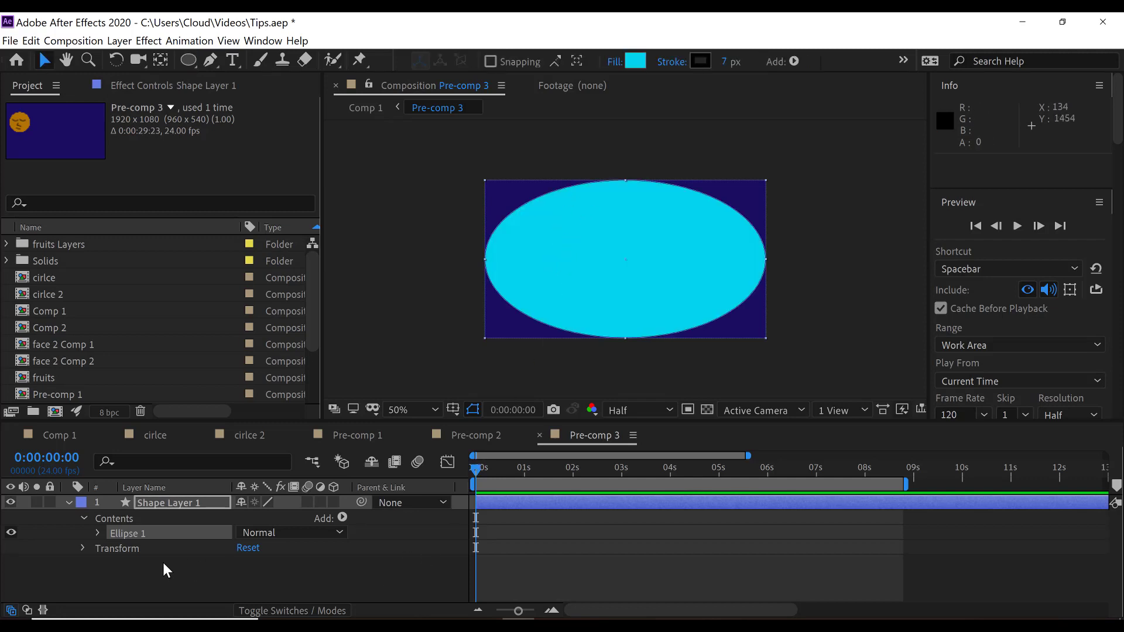
Constrain the ellipse path to equal proportions and reduce its size to 80 by 80
left_click(97, 529)
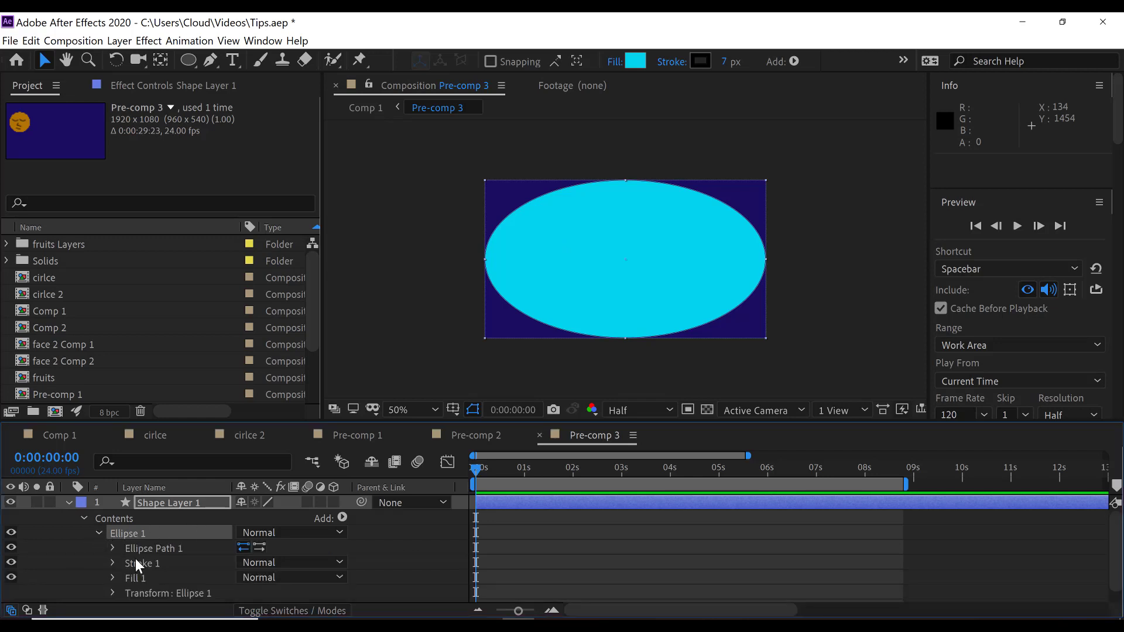
left_click(112, 548)
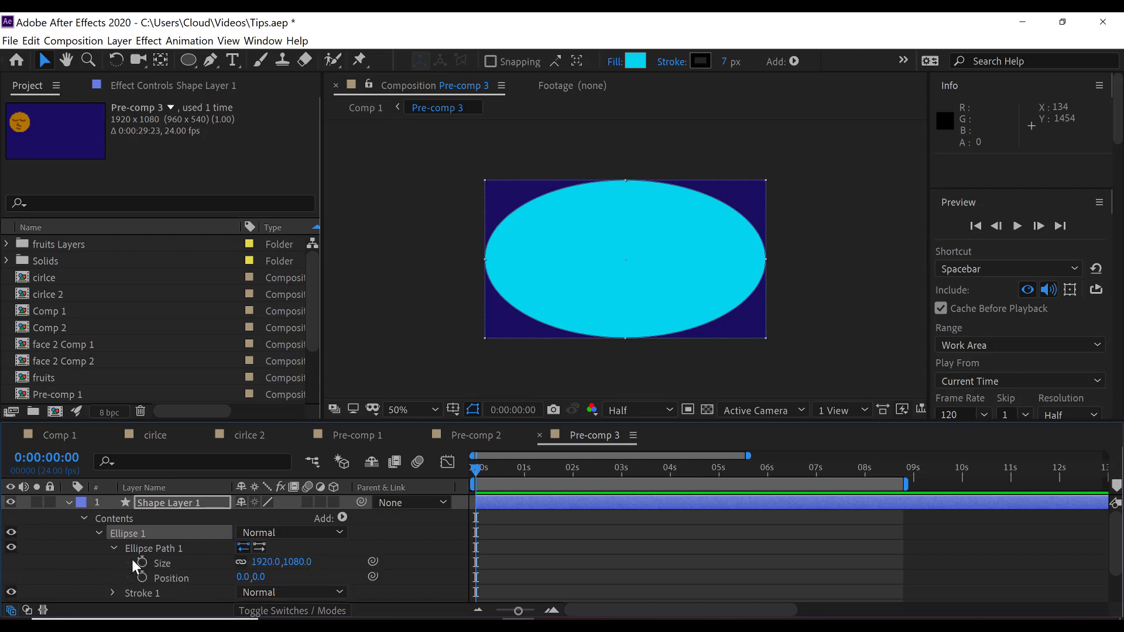
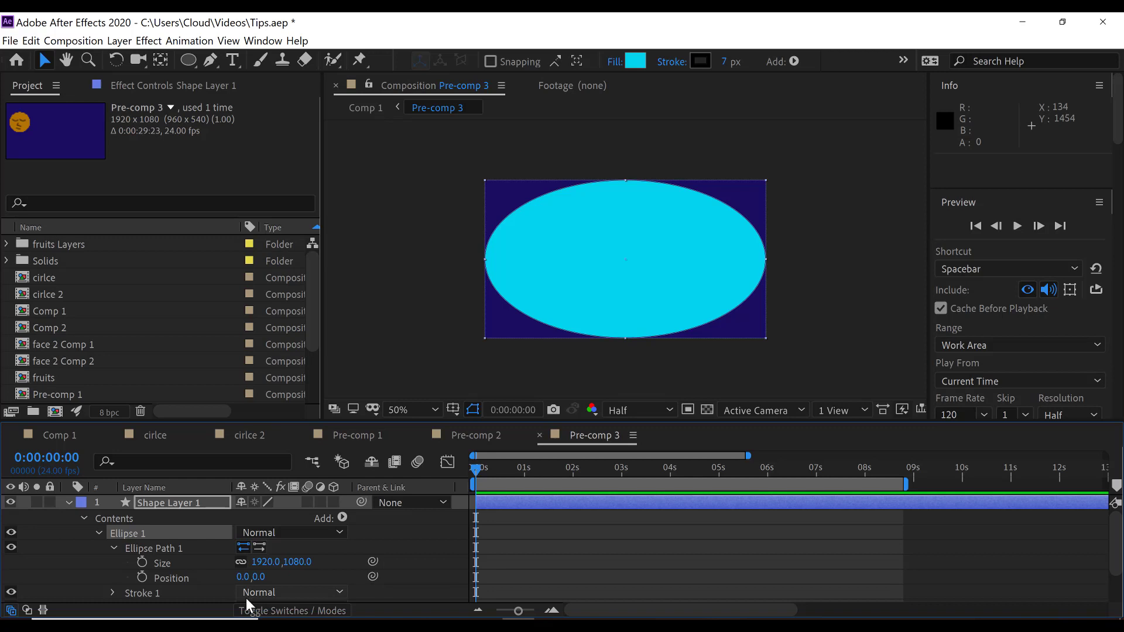
left_click(241, 561, "alt")
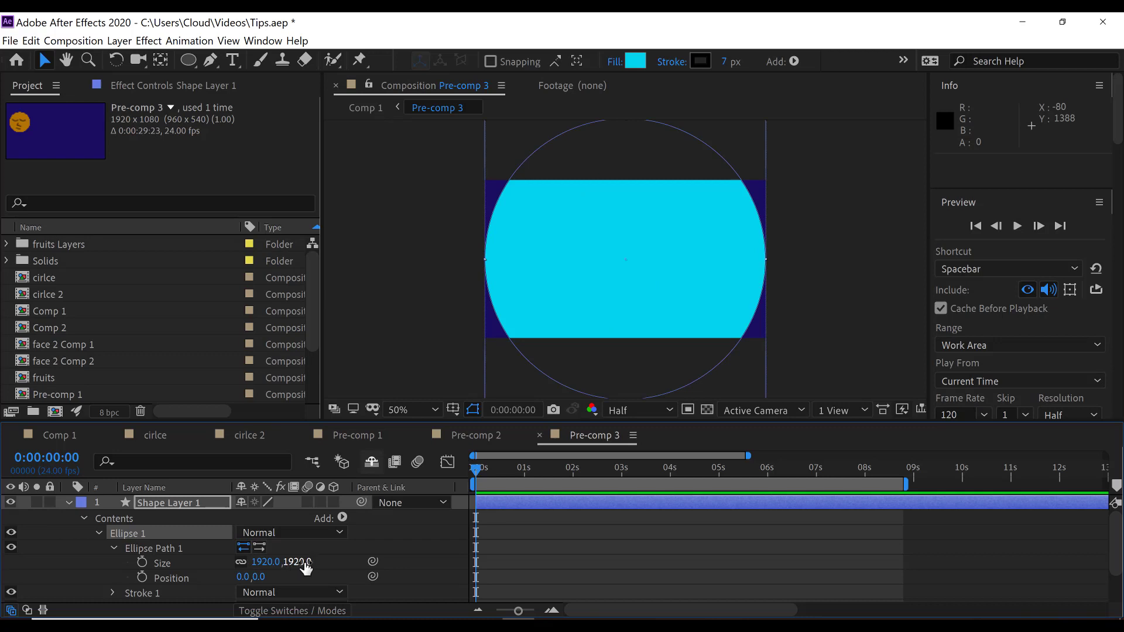
left_click_drag(310, 567, 171, 590)
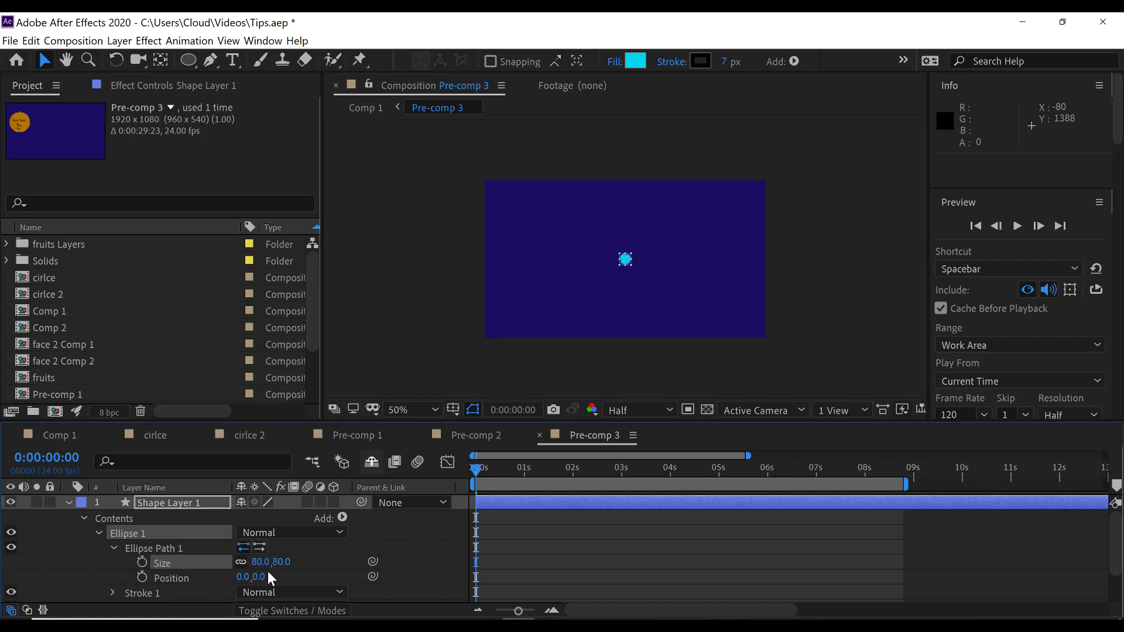
Inspect the centered circle at 100% magnification, comparing selection of the whole Shape Layer 1 with selection of its Ellipse 1 group
key("slash")
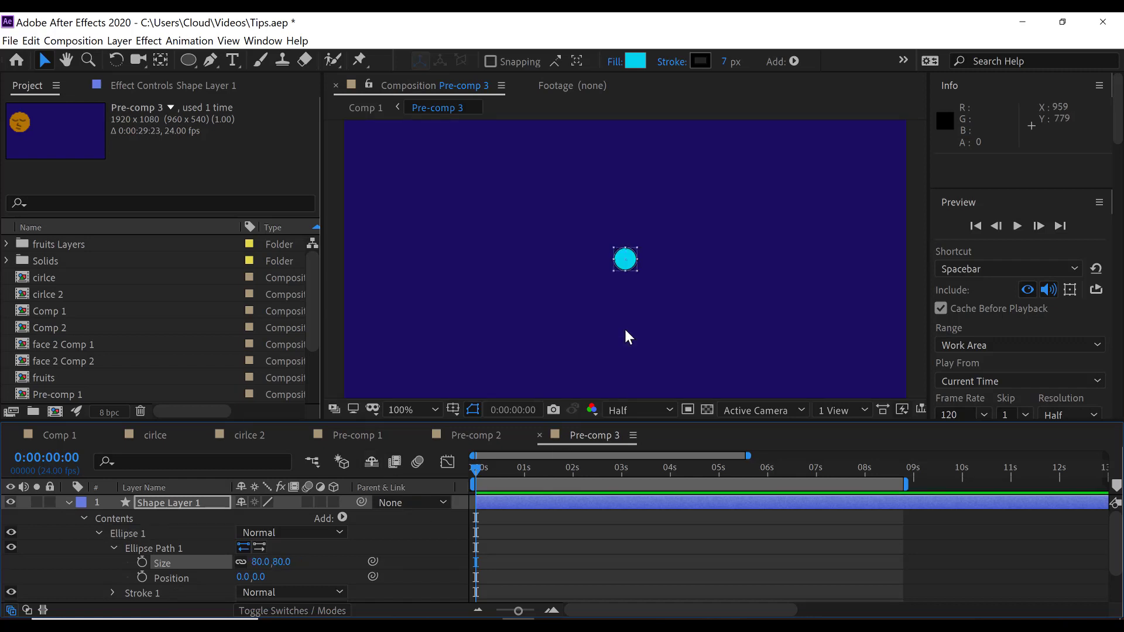
left_click(672, 278)
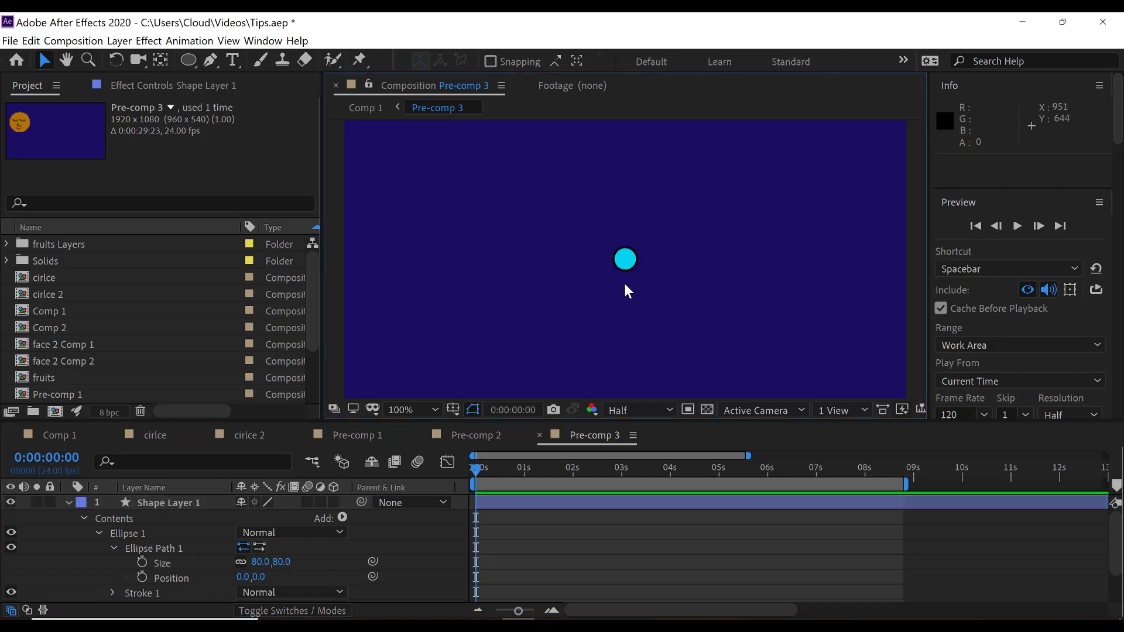
left_click(632, 261)
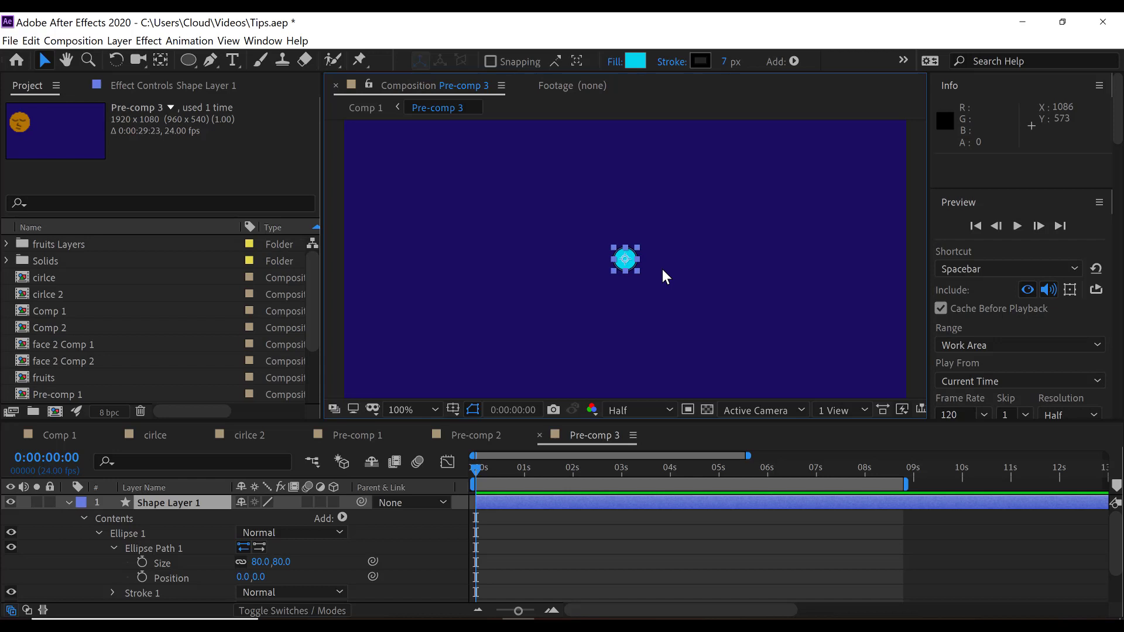
left_click(549, 299)
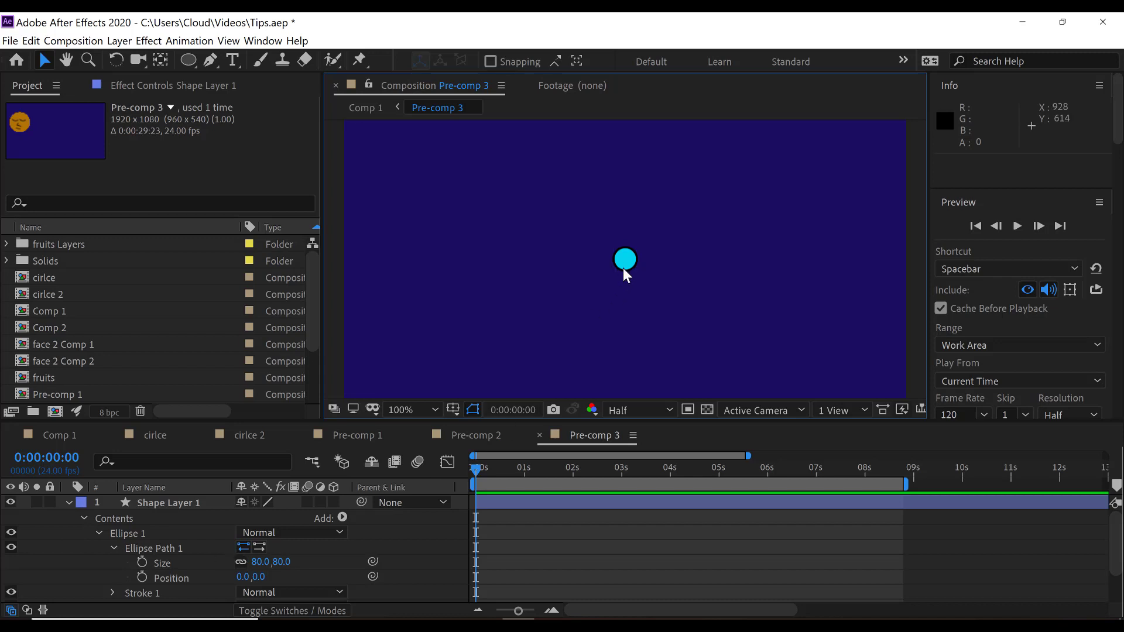
left_click(101, 534)
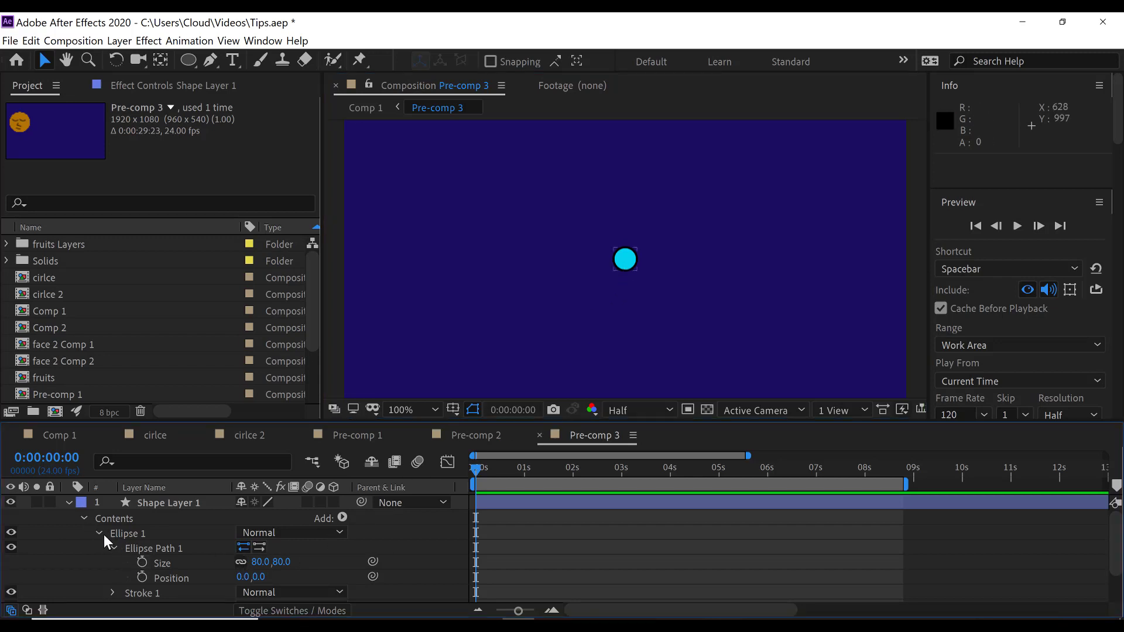
left_click(100, 533)
left_click(125, 536)
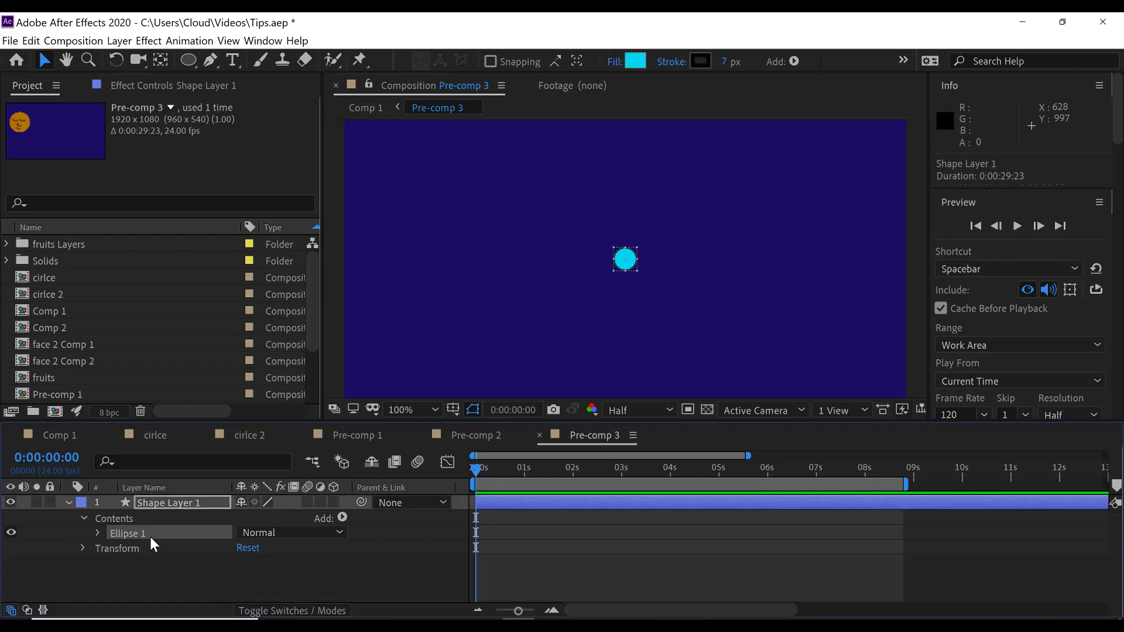
left_click(163, 502)
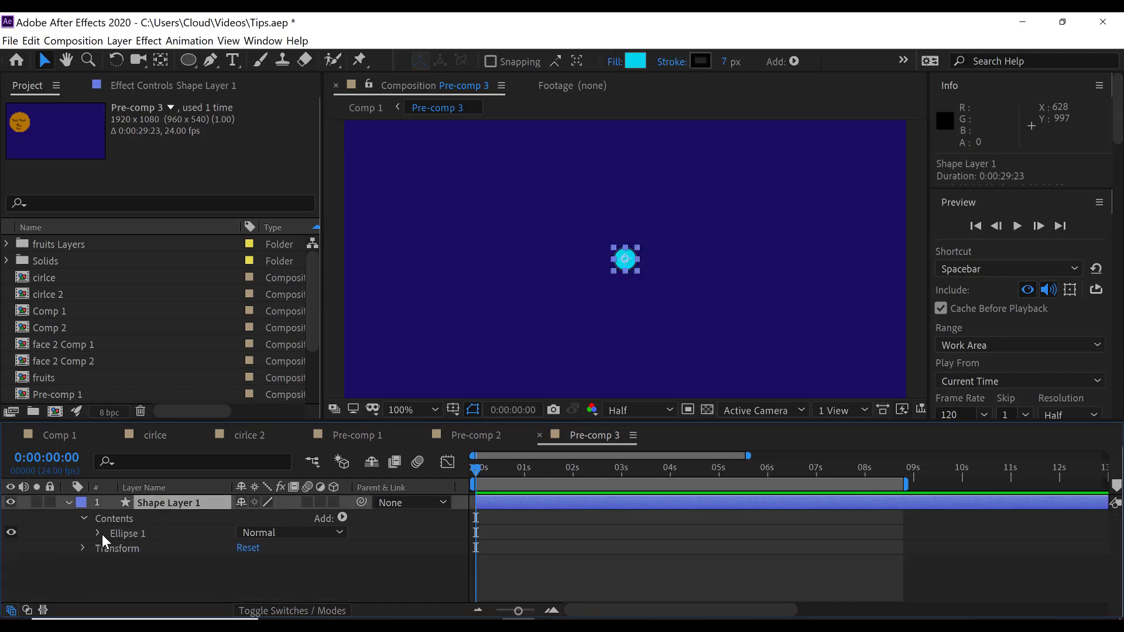
left_click(135, 532)
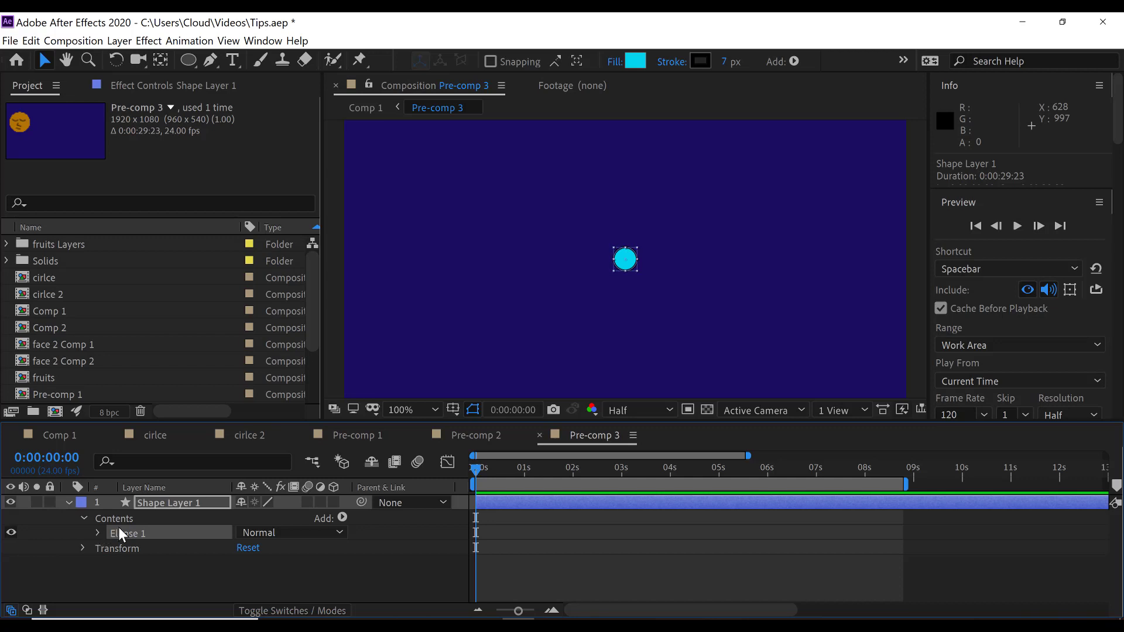
left_click(162, 502)
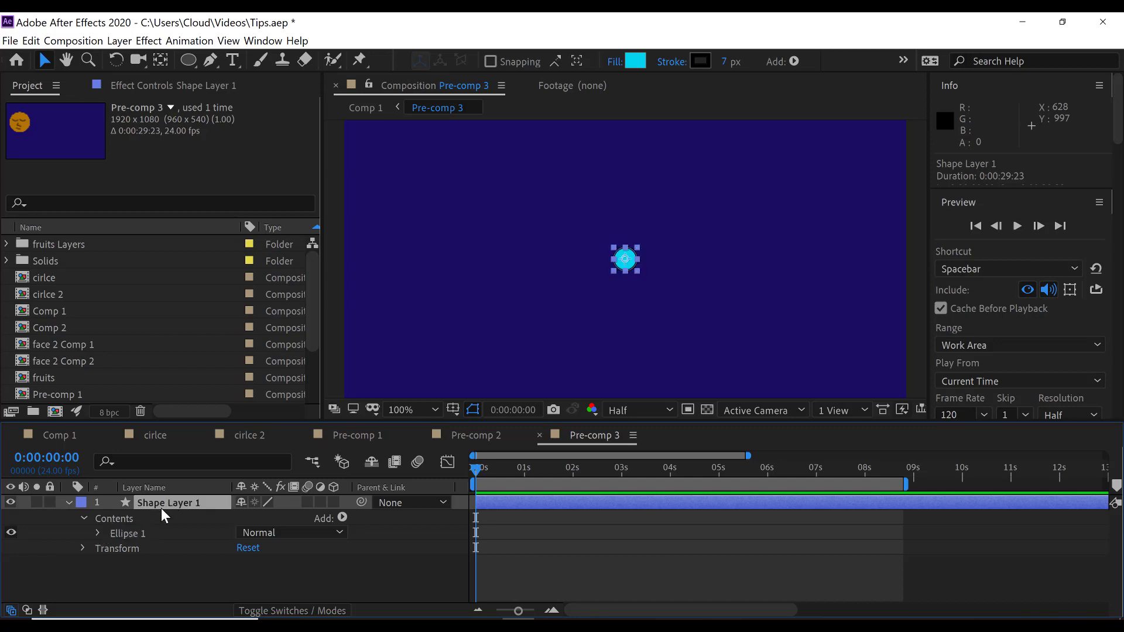
left_click(124, 536)
left_click(116, 520)
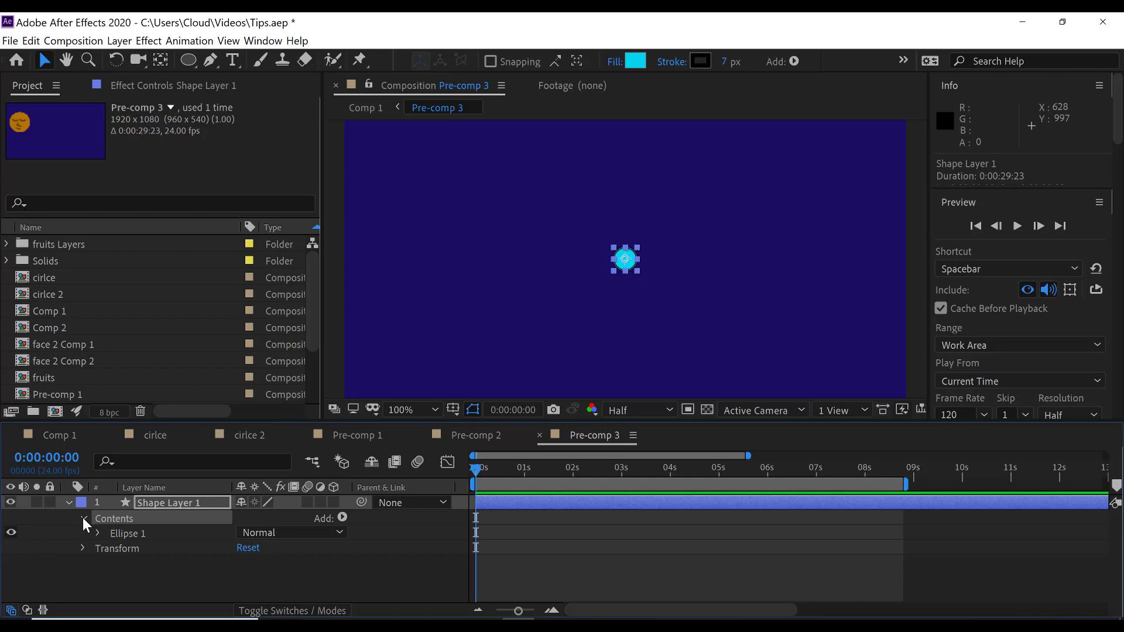
left_click(111, 532)
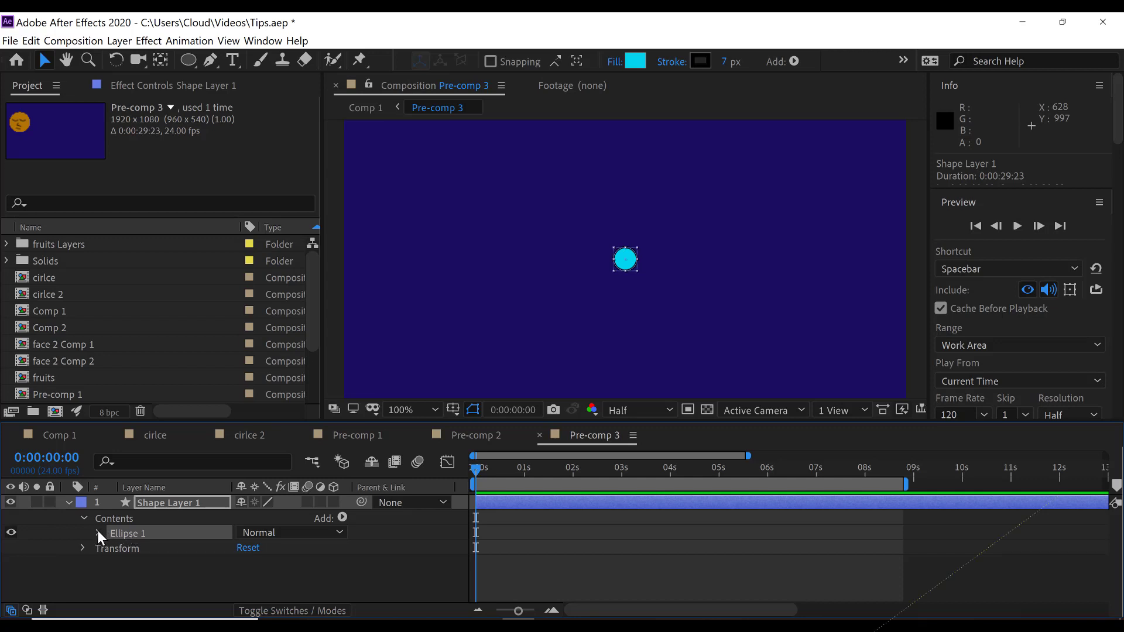
Add a Position keyframe in the Ellipse 1 group's transform and place it at 1 second
left_click(97, 533)
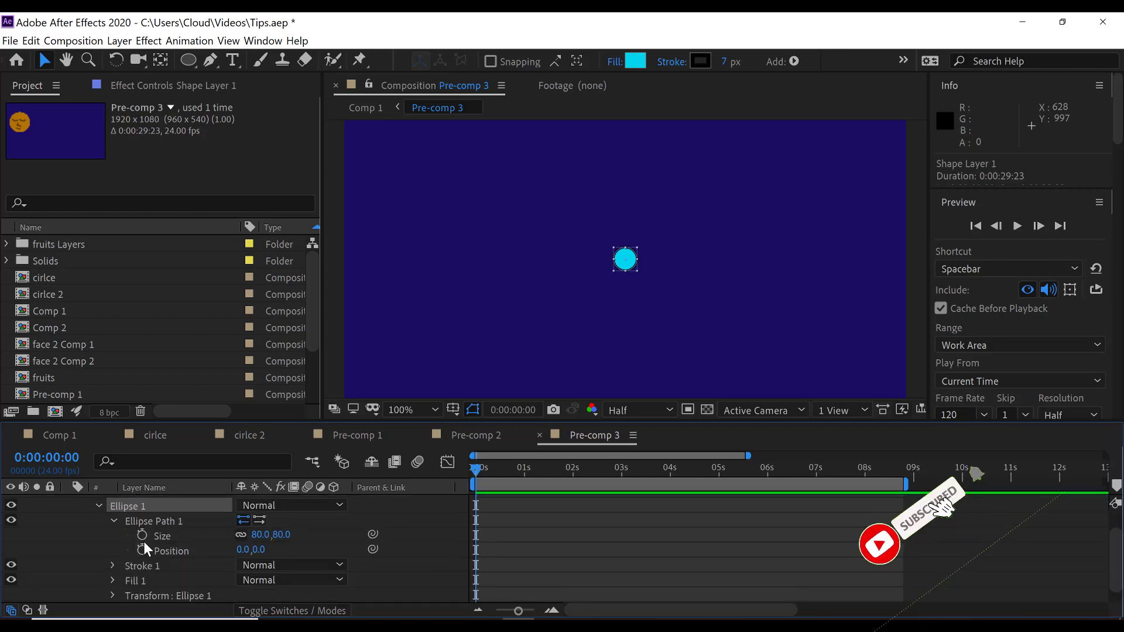
scroll(126, 543, "down", 1)
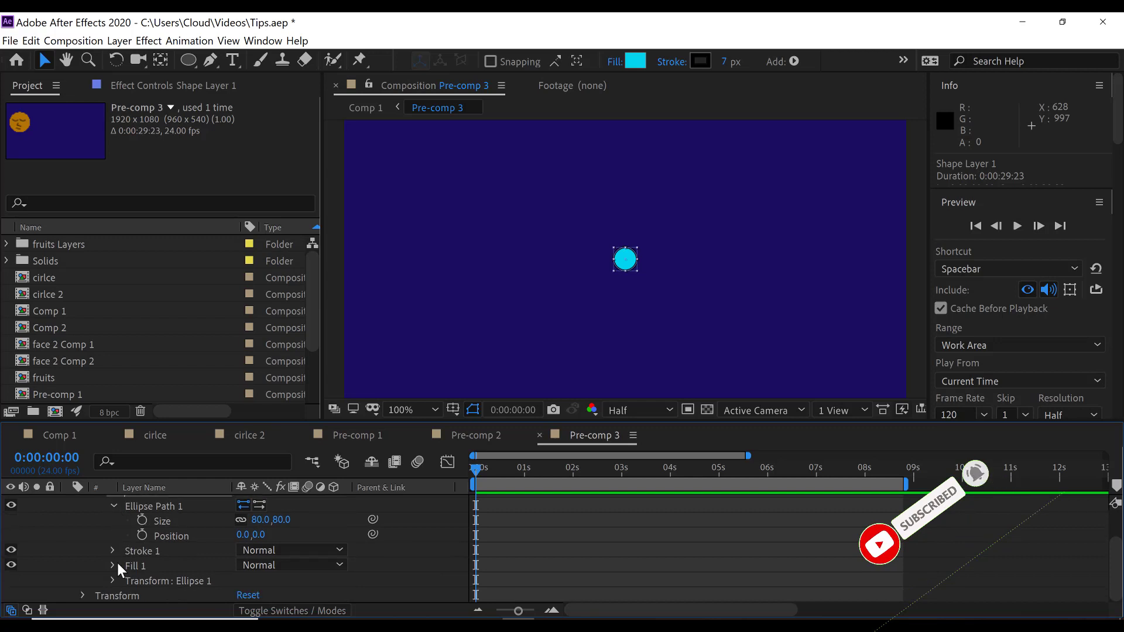
scroll(137, 542, "up", 3)
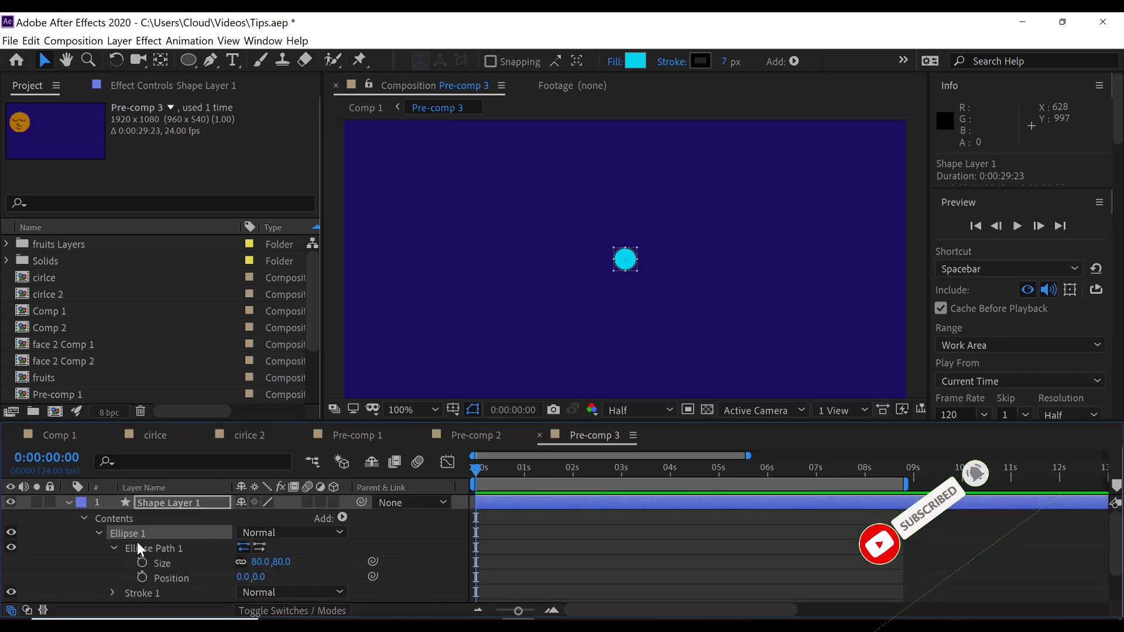
scroll(137, 543, "down", 3)
left_click(113, 581)
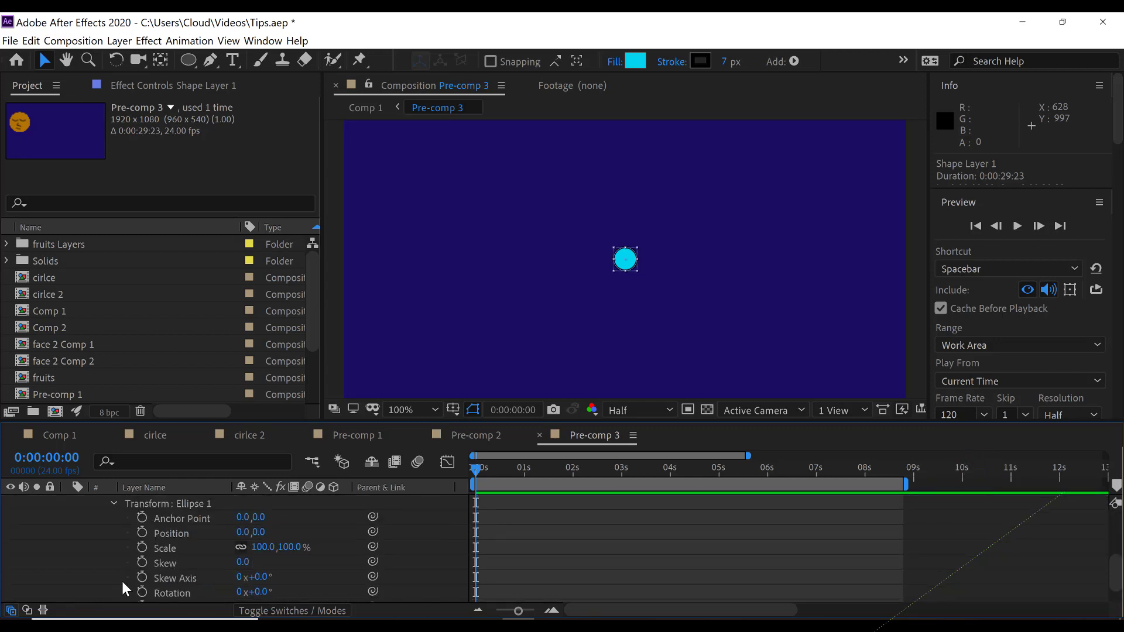
left_click(142, 532)
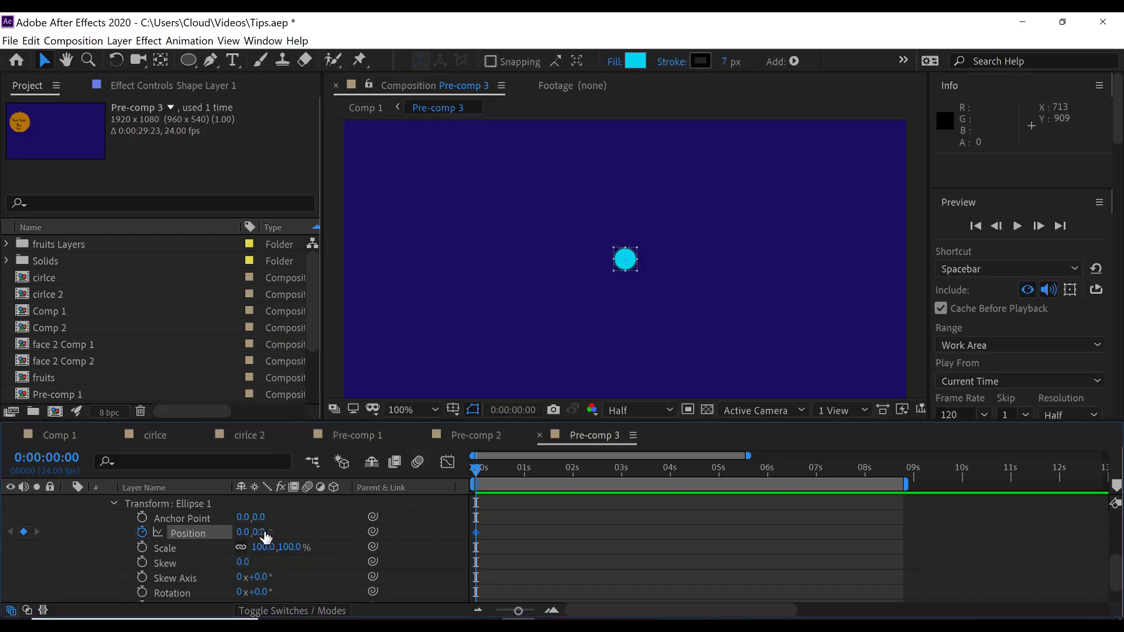
left_click_drag(475, 530, 525, 517)
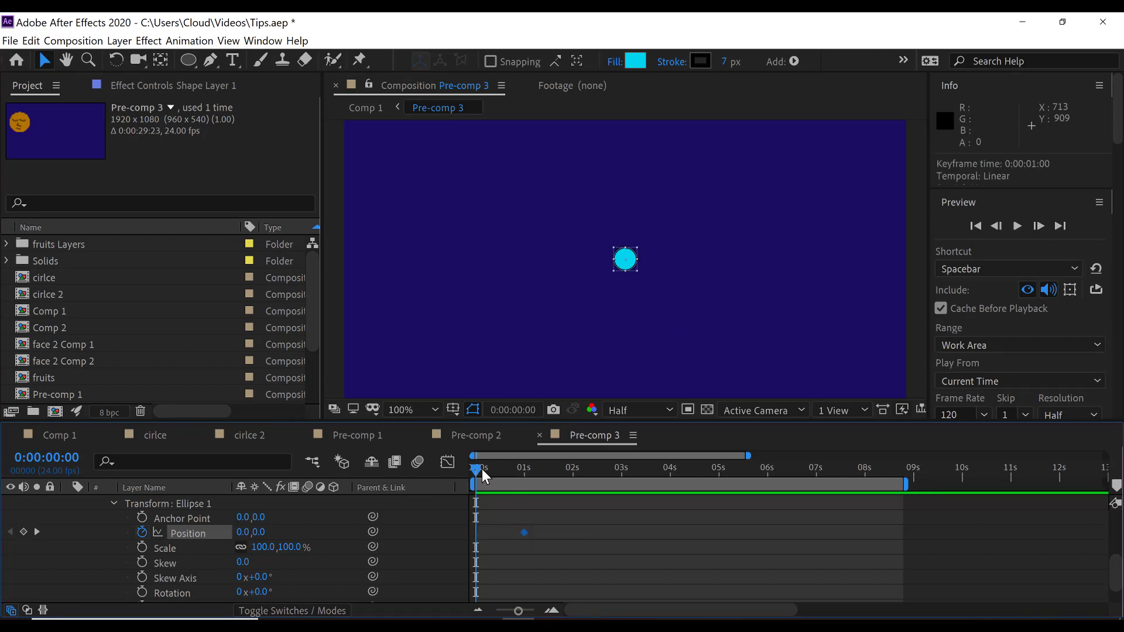
Move the circle straight up to a group Position of 0, -257, placing the new keyframe at 2 seconds
left_click_drag(483, 469, 571, 475)
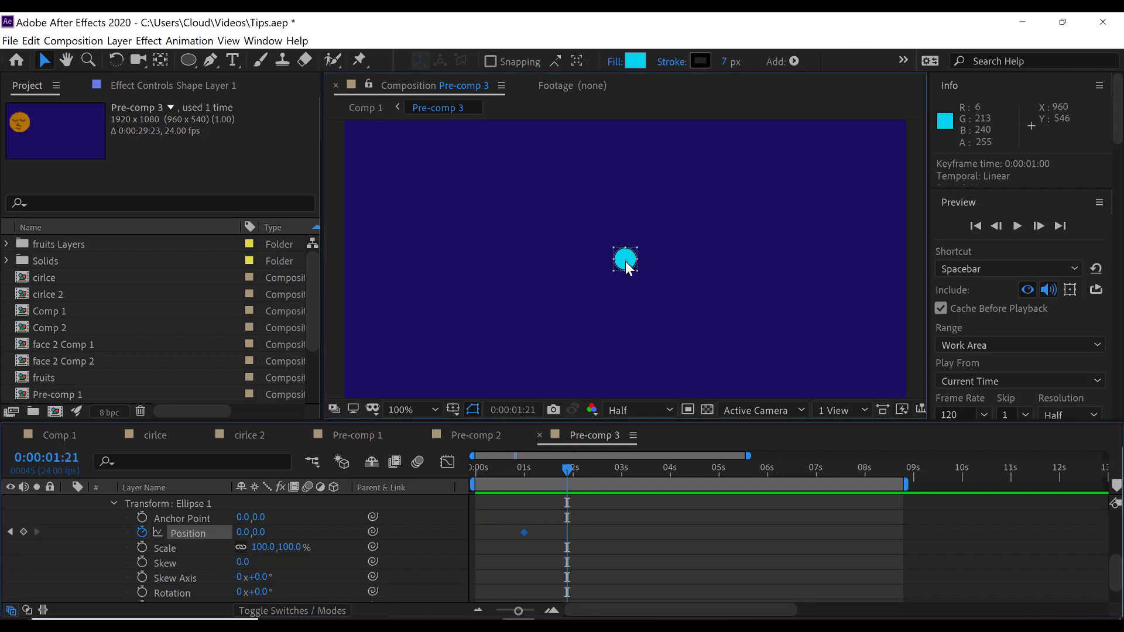
left_click_drag(625, 261, 624, 184)
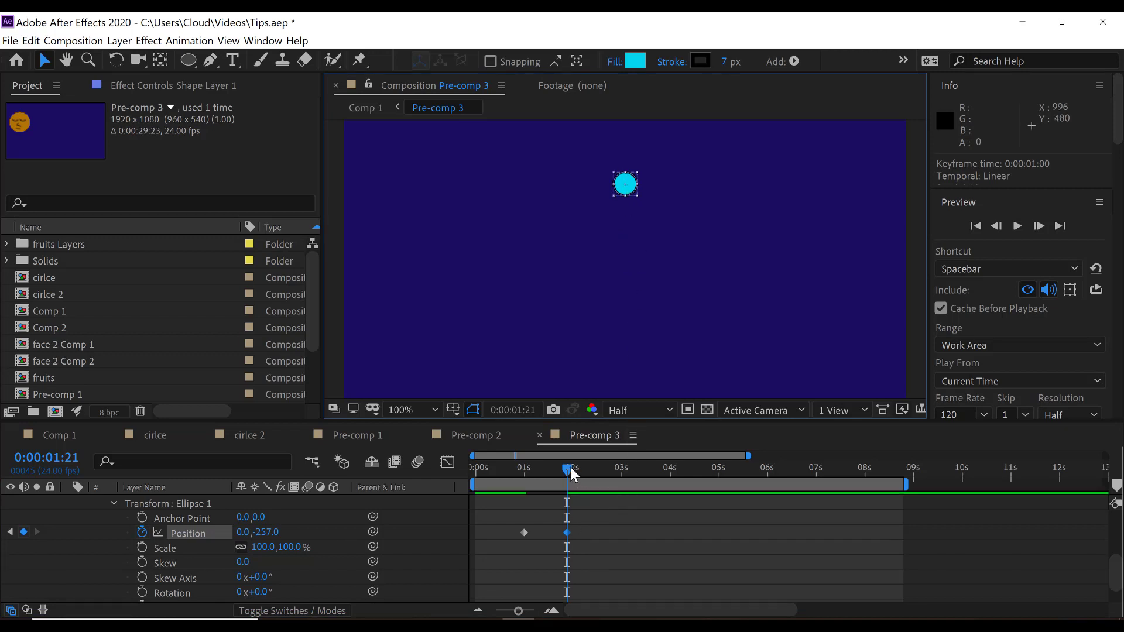
left_click_drag(570, 467, 624, 473)
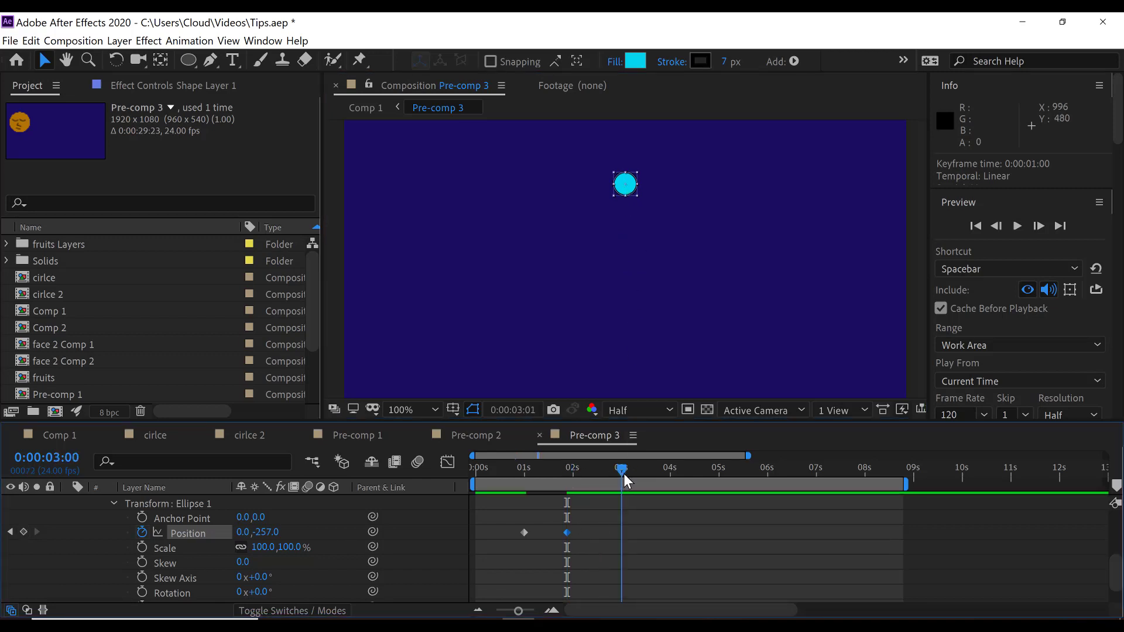
left_click_drag(566, 532, 585, 510)
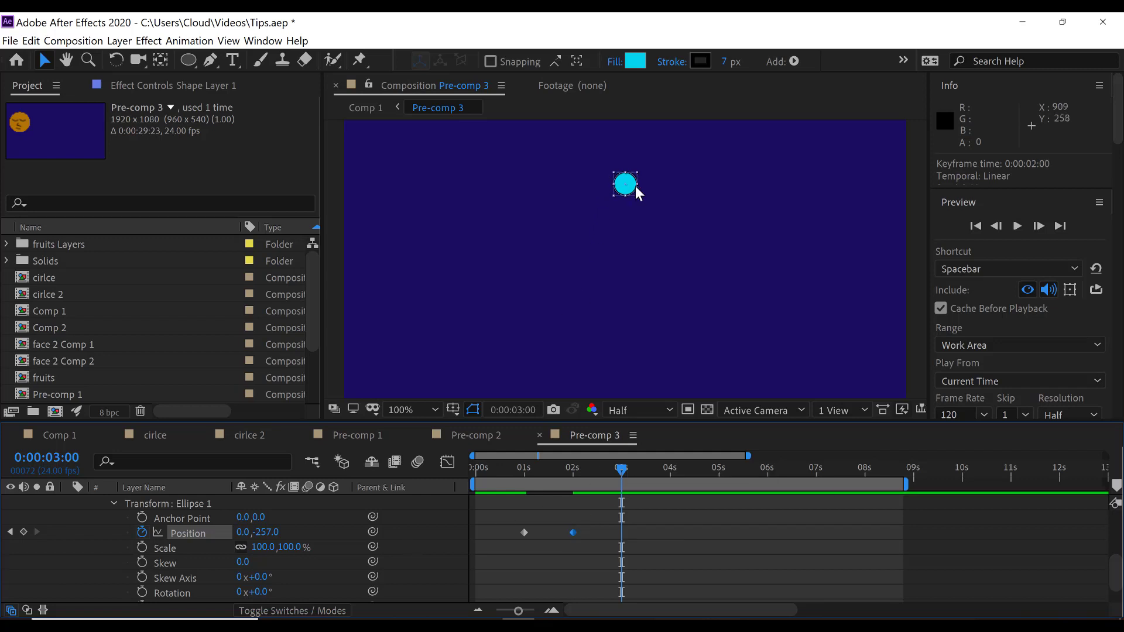
Copy the Position keyframe at 1 second and paste it at 3 seconds
left_click(524, 533)
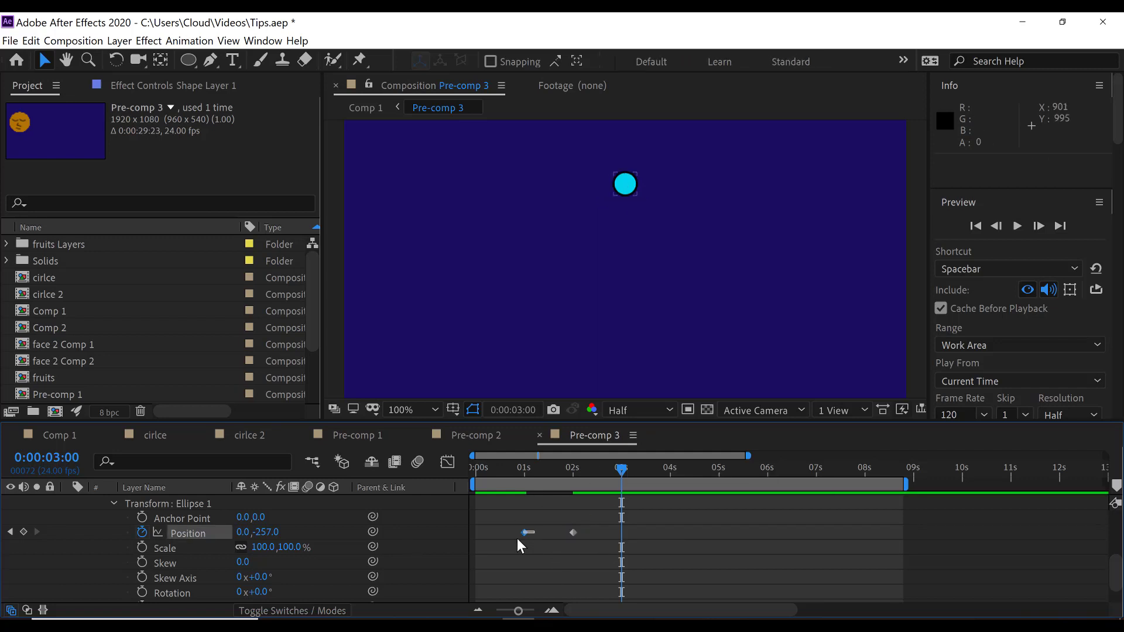
key("ctrl+c")
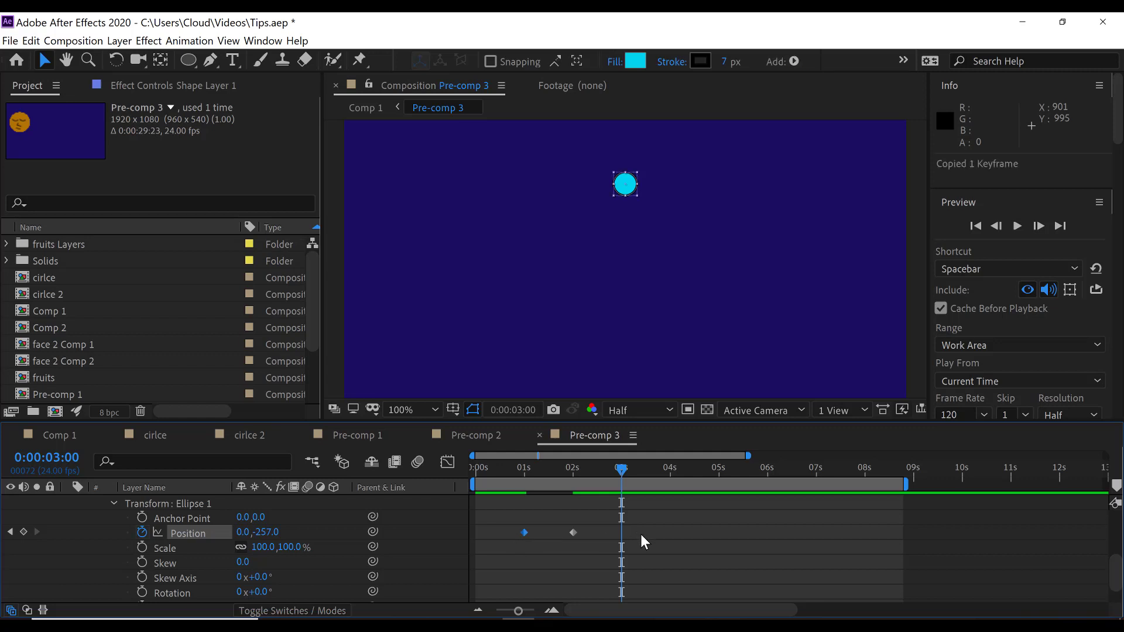
key("ctrl+v")
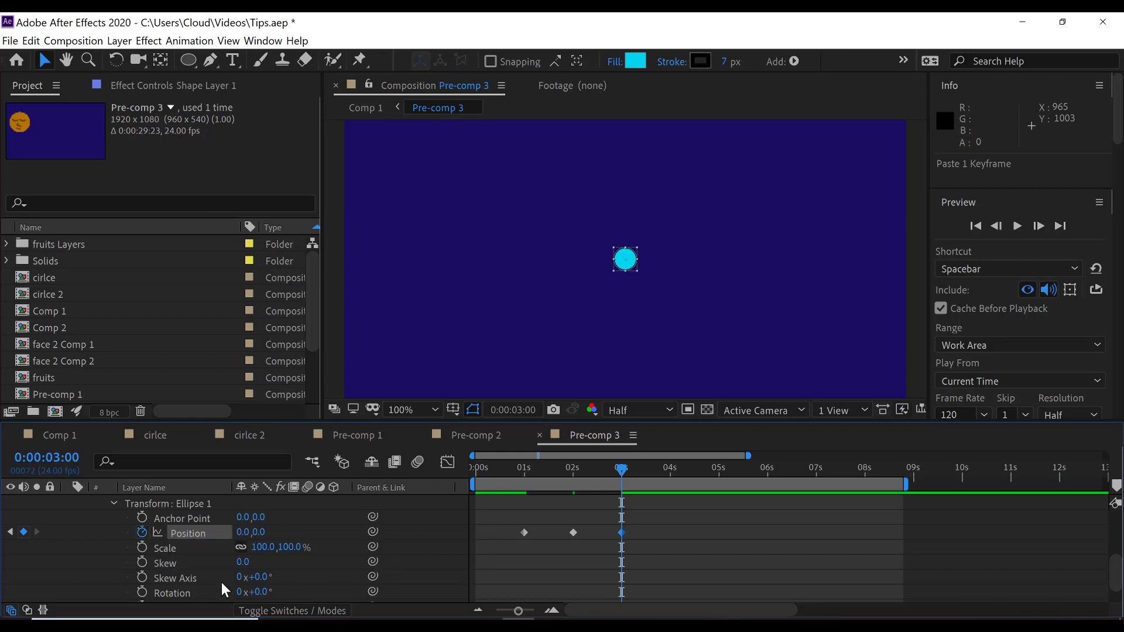
Add a loopOut() expression to the Ellipse 1 group's Position, and return to the composition start
left_click(143, 533, "alt")
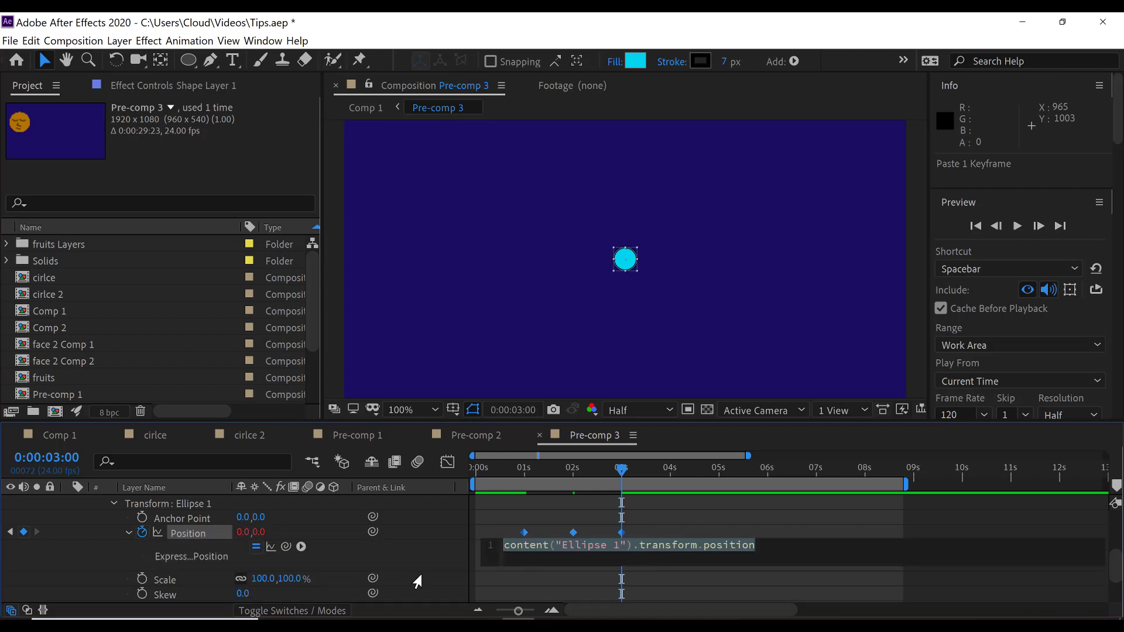
type("loop")
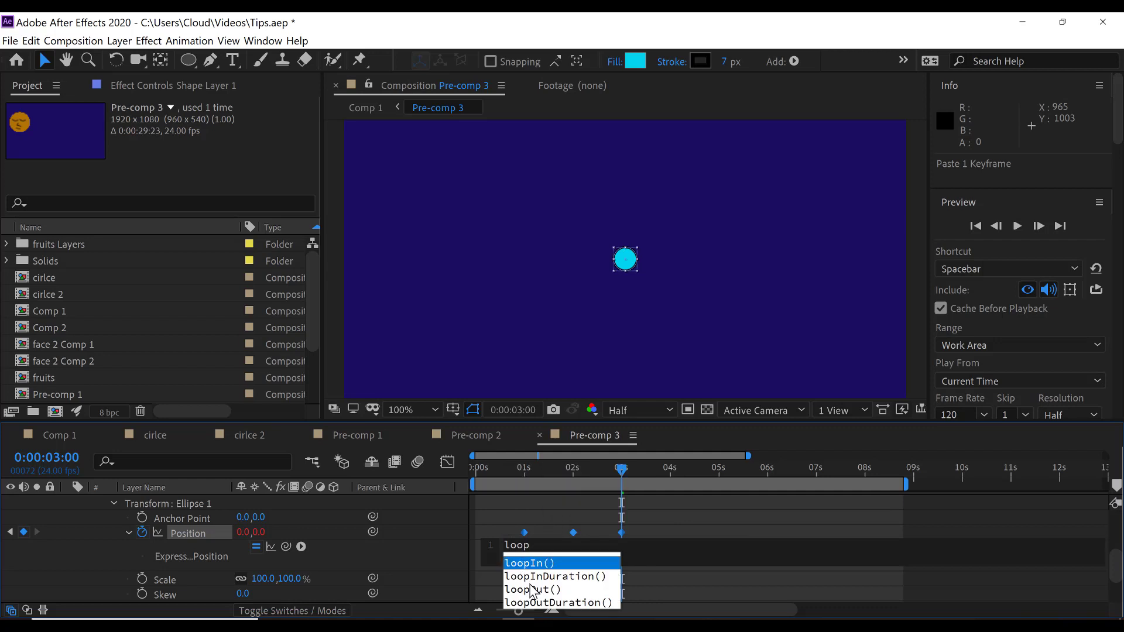
left_click(530, 588)
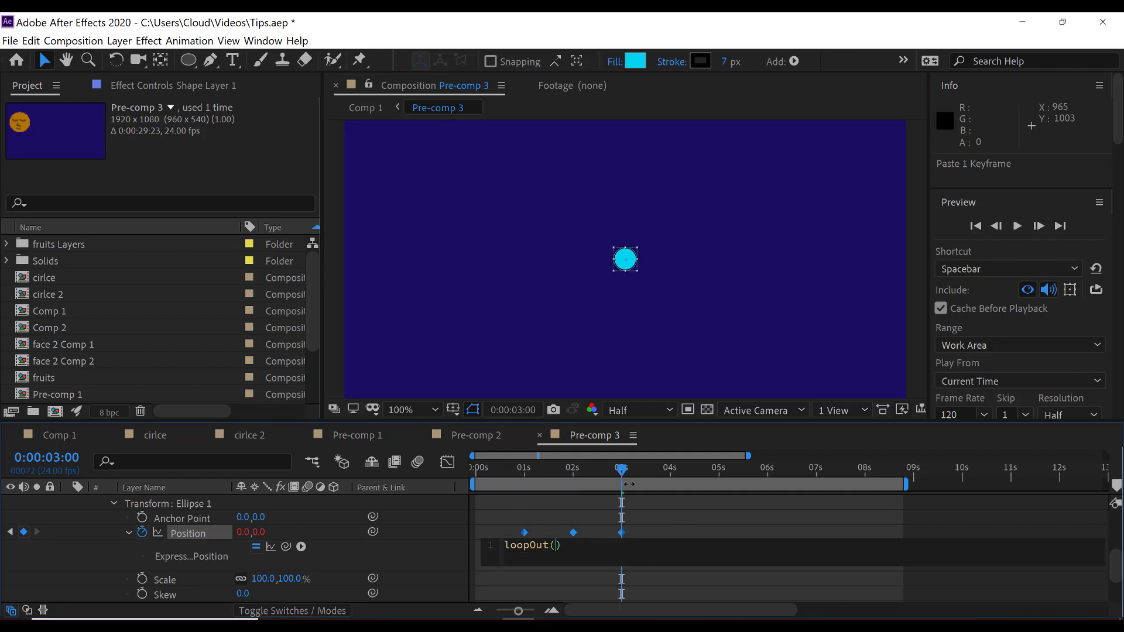
left_click_drag(624, 469, 483, 475)
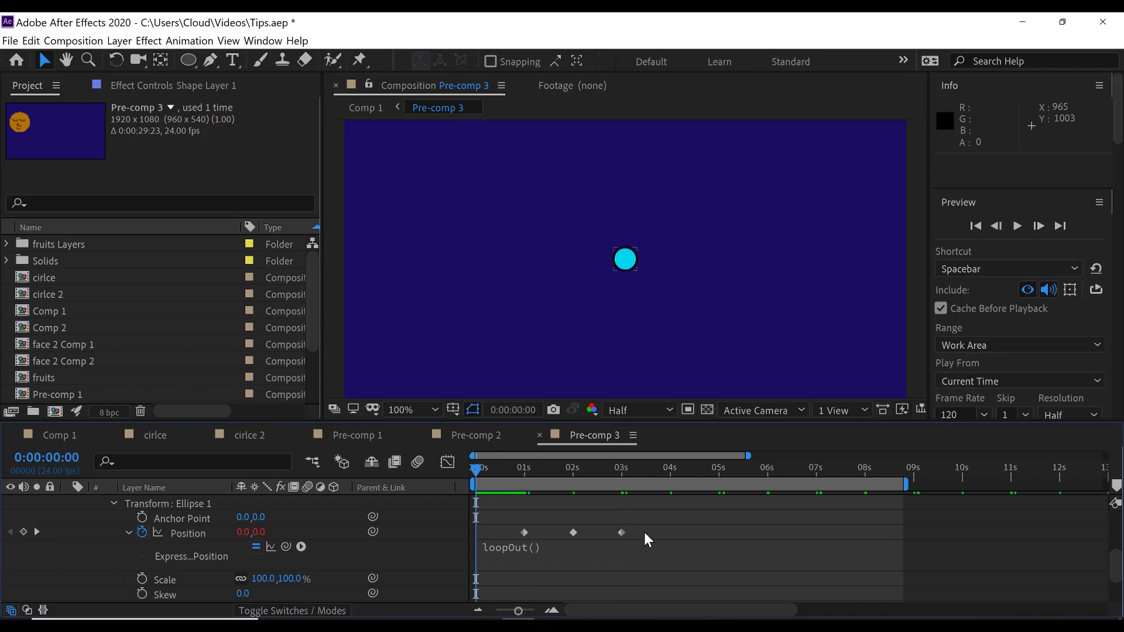
Apply Easy Ease to all three Position keyframes and preview the looping circle motion from the start
left_click_drag(643, 530, 514, 544)
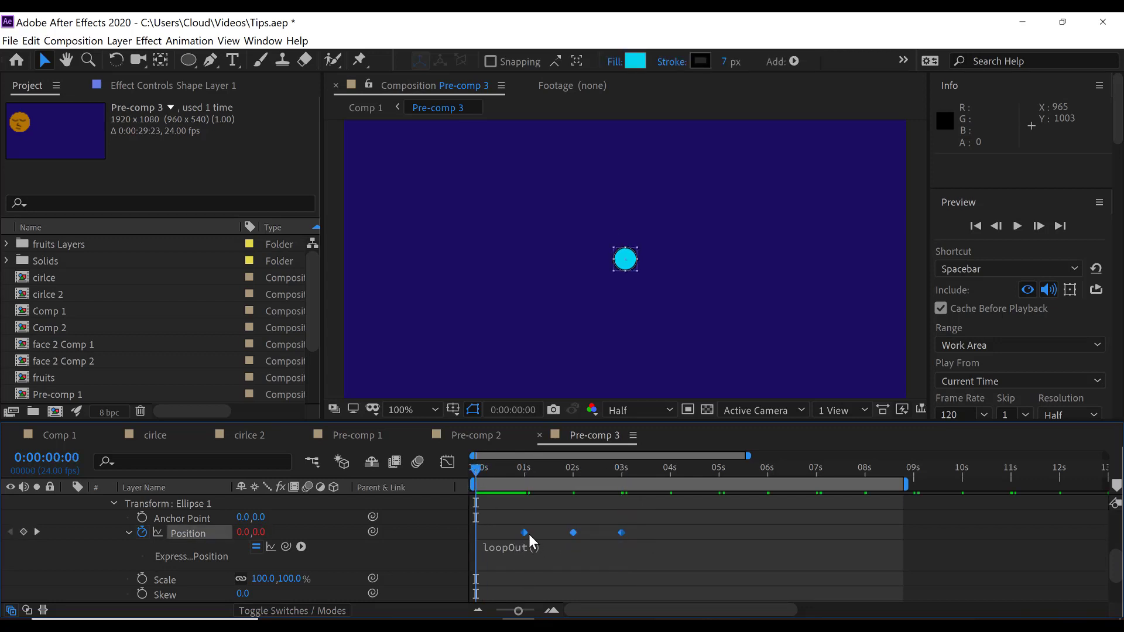
double_click(524, 532)
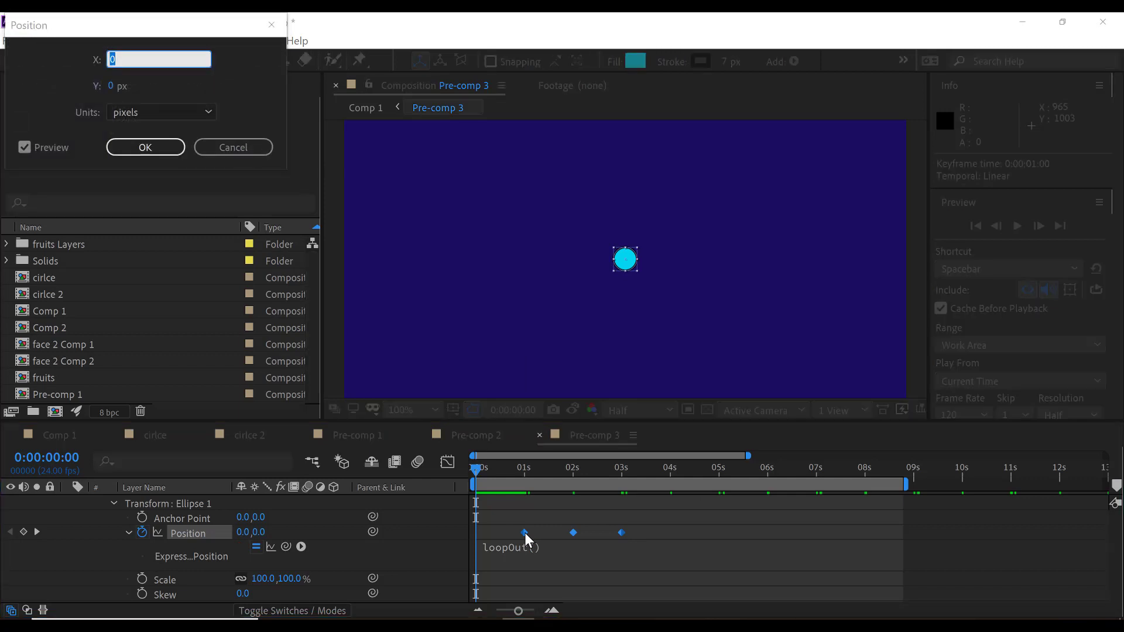
left_click(493, 500)
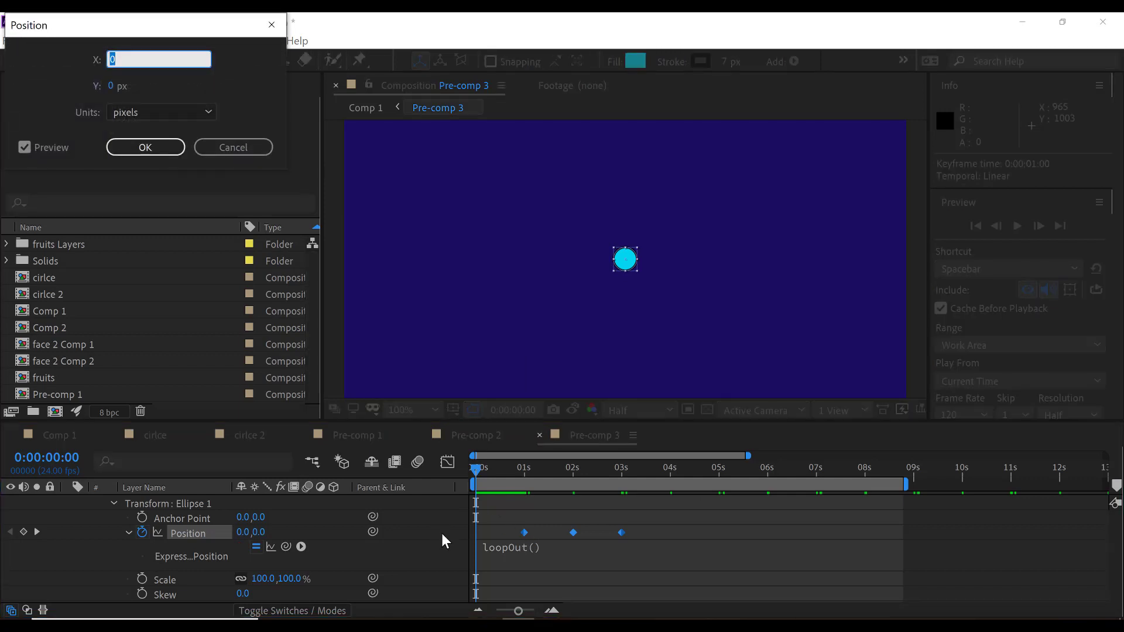
left_click(231, 148)
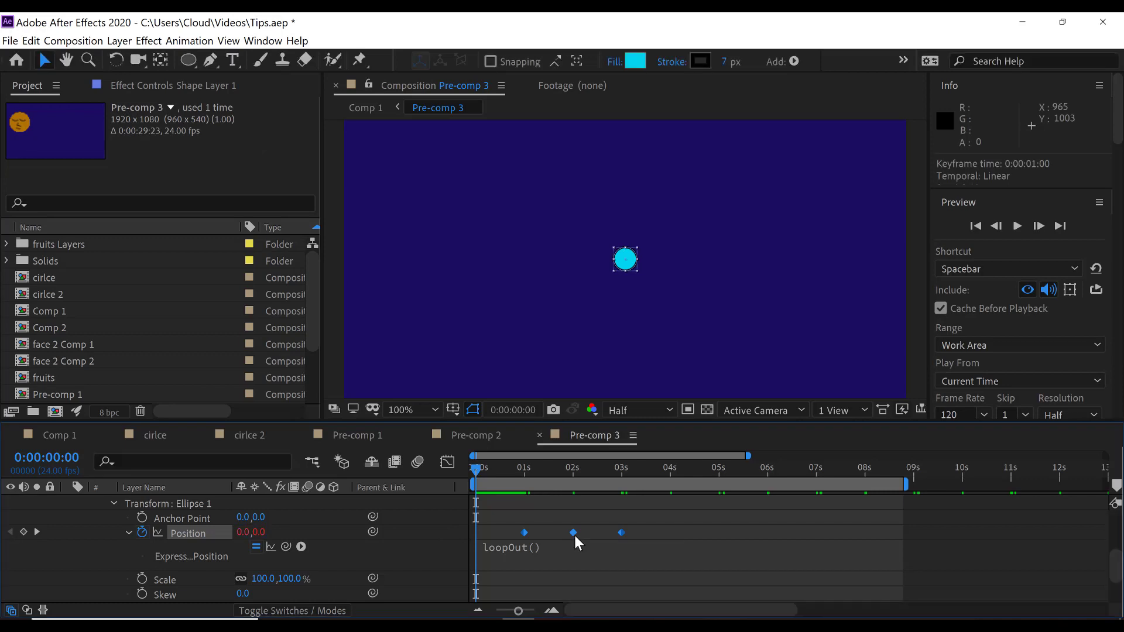
right_click(575, 535)
mouse_move(625, 525)
left_click(802, 416)
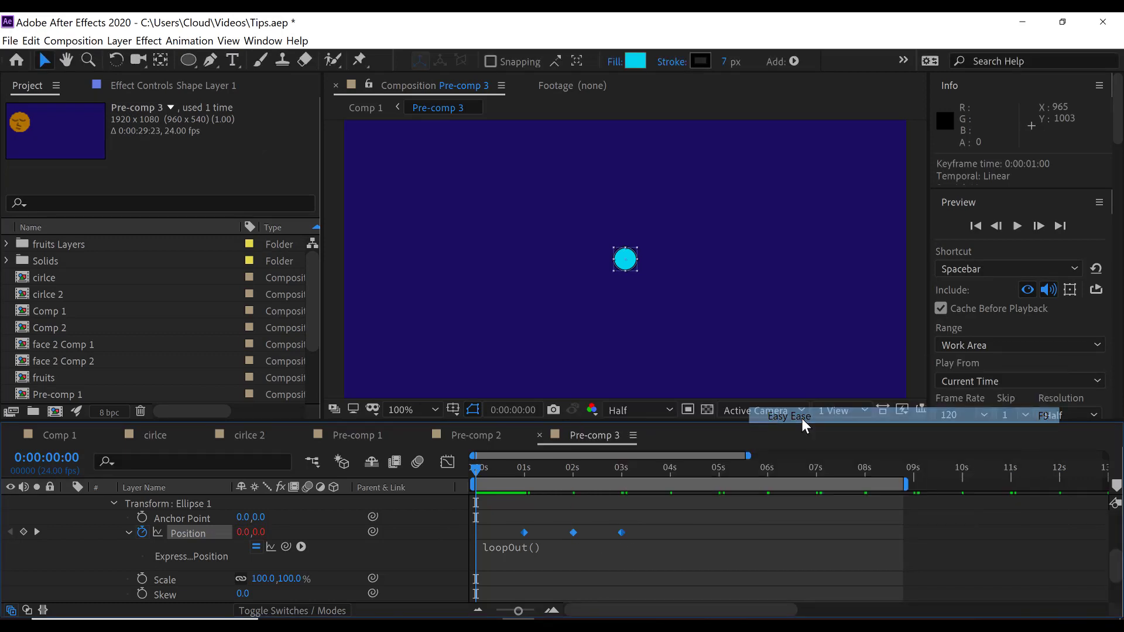
left_click(482, 486)
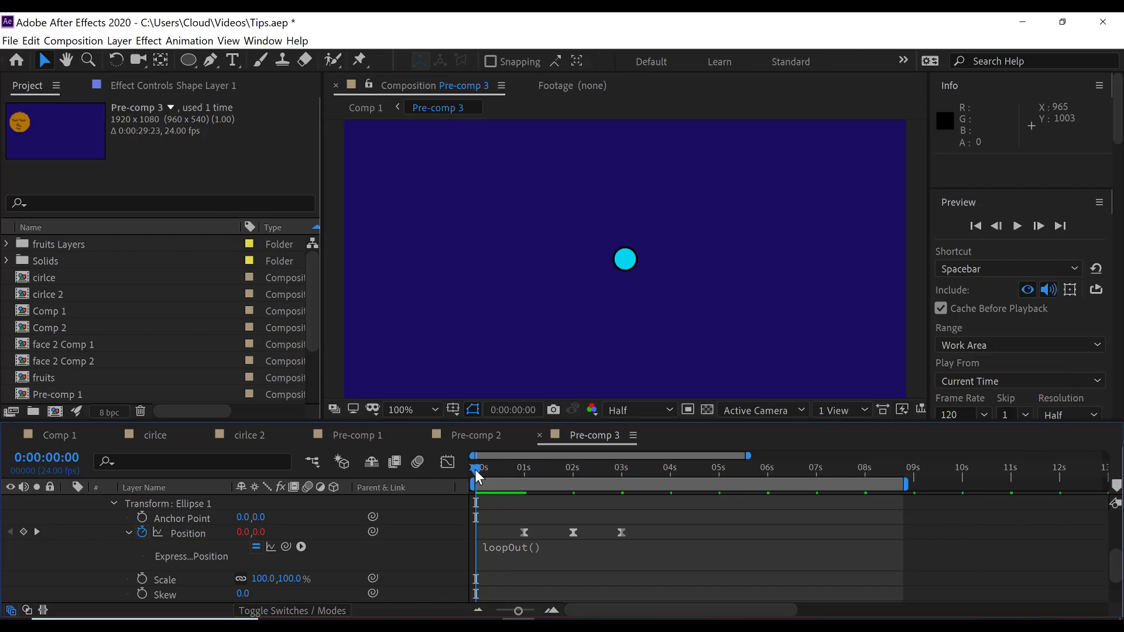
key("space")
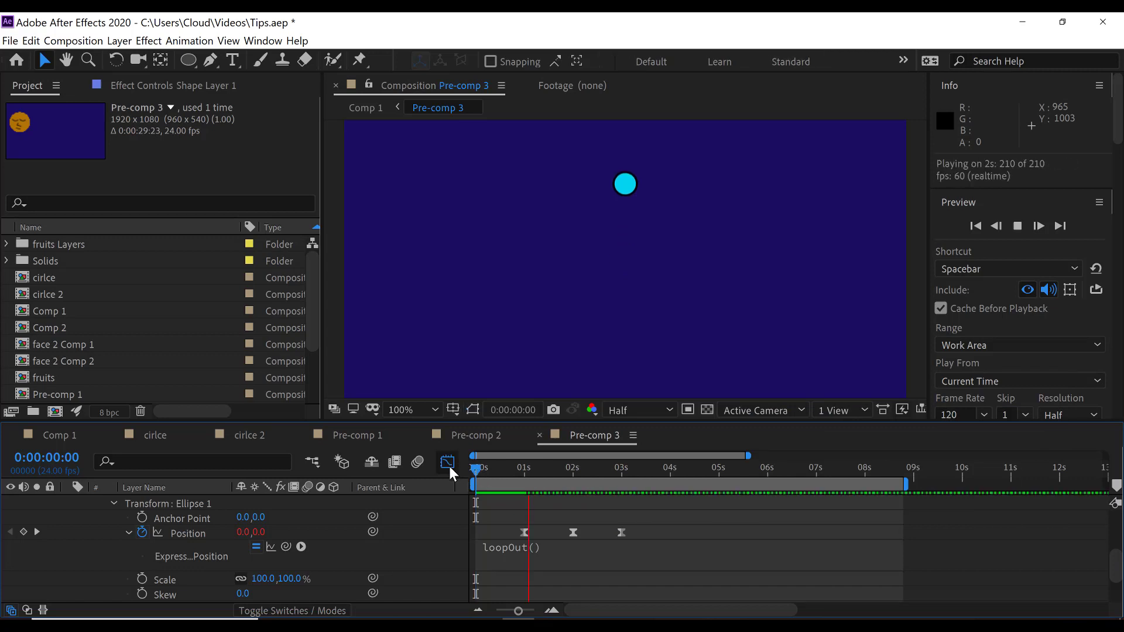
Stop the looping preview and collapse the Ellipse 1 group and Contents of Shape Layer 1
left_click(446, 463)
left_click(446, 464)
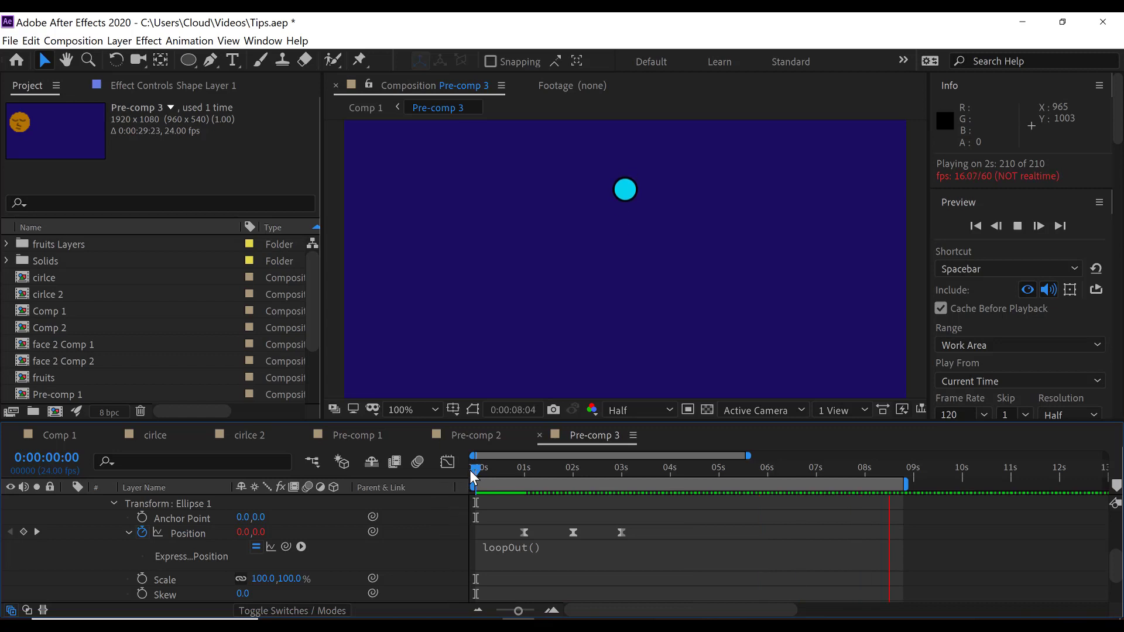
key("space")
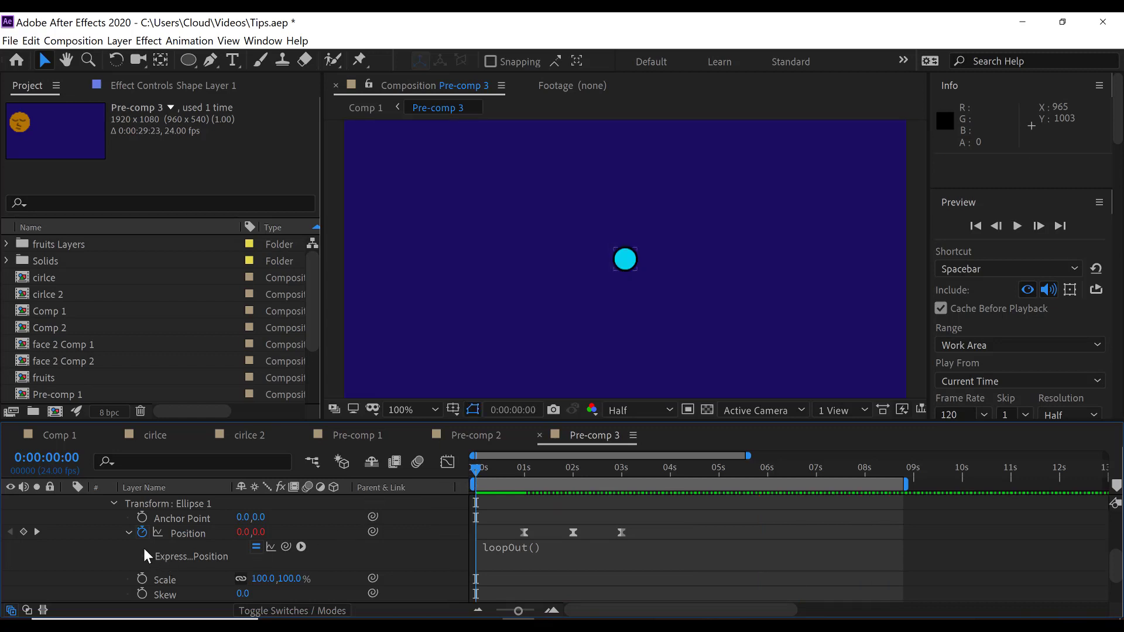
scroll(140, 548, "up", 5)
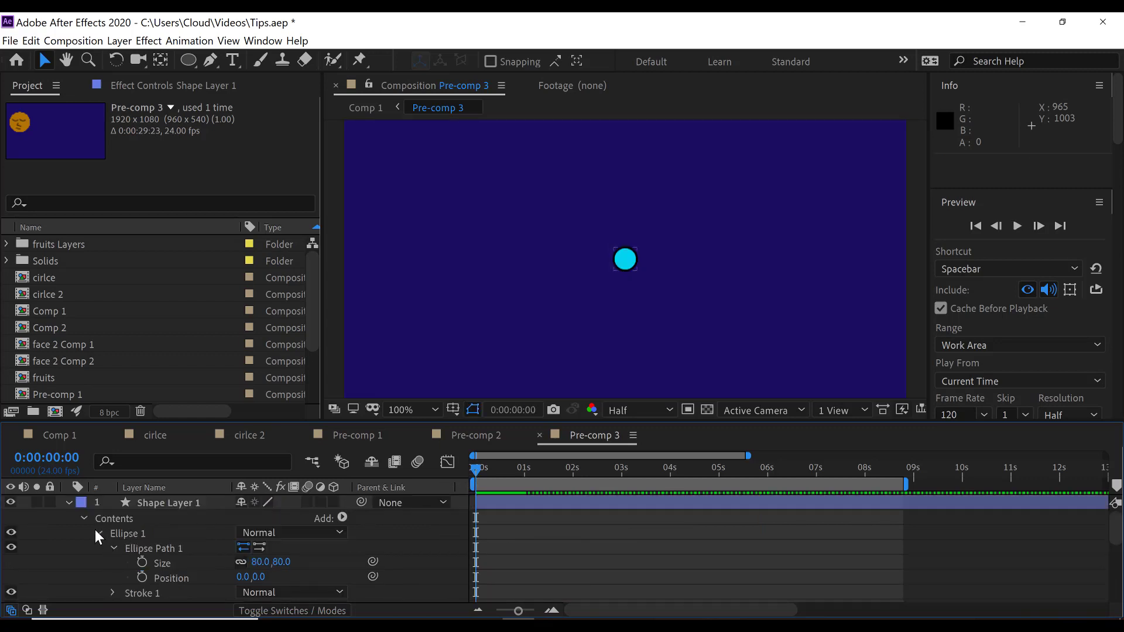
left_click(98, 533)
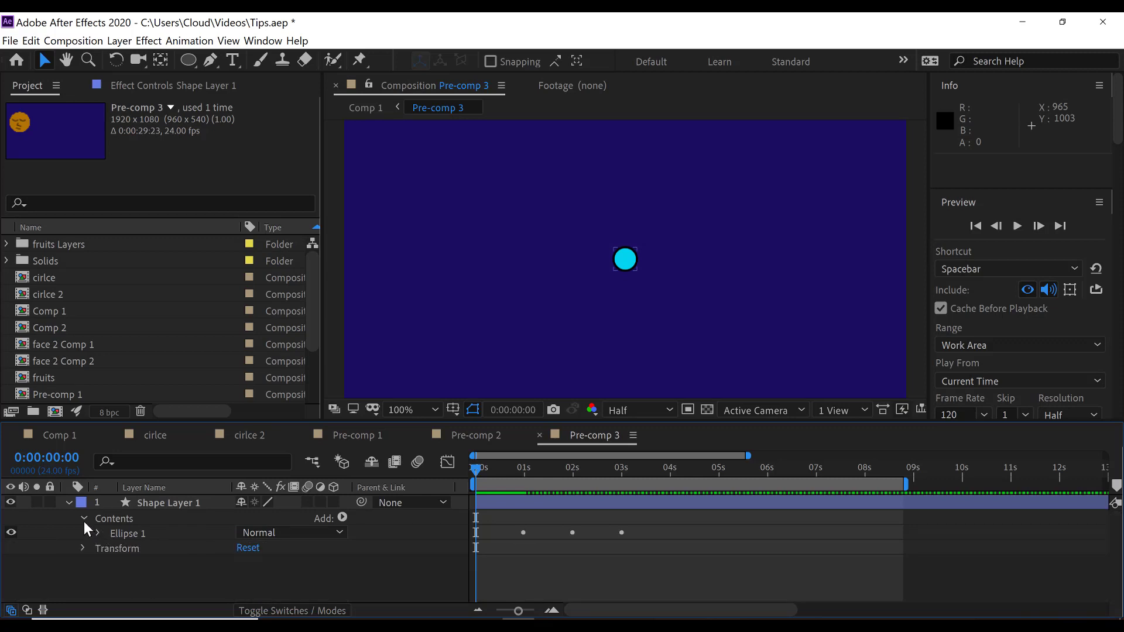
left_click(84, 520)
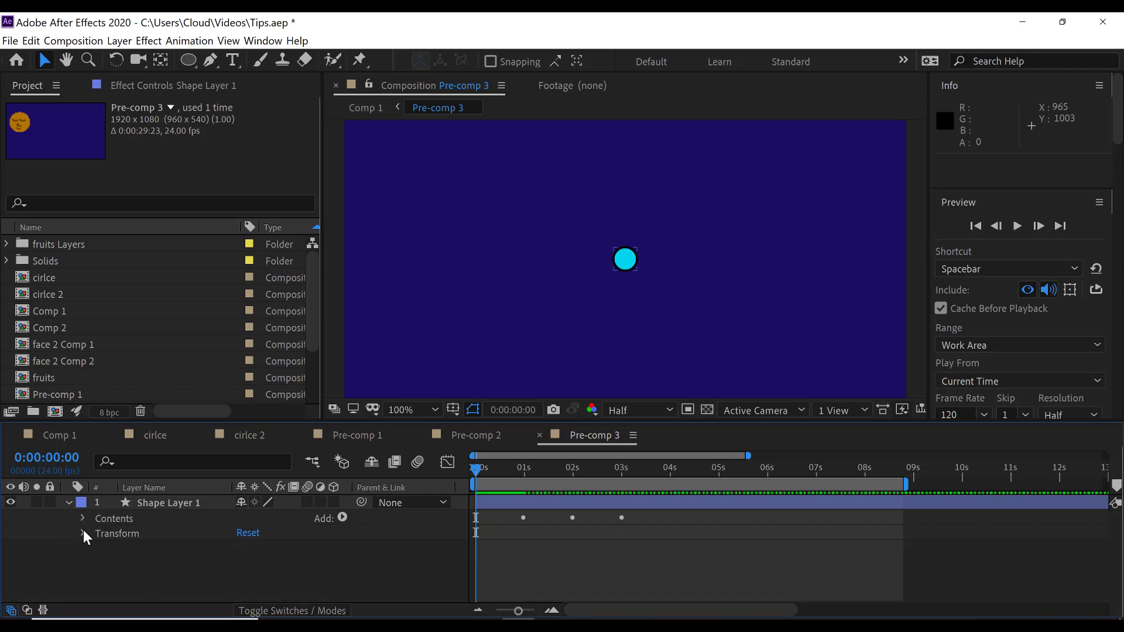
left_click(115, 523)
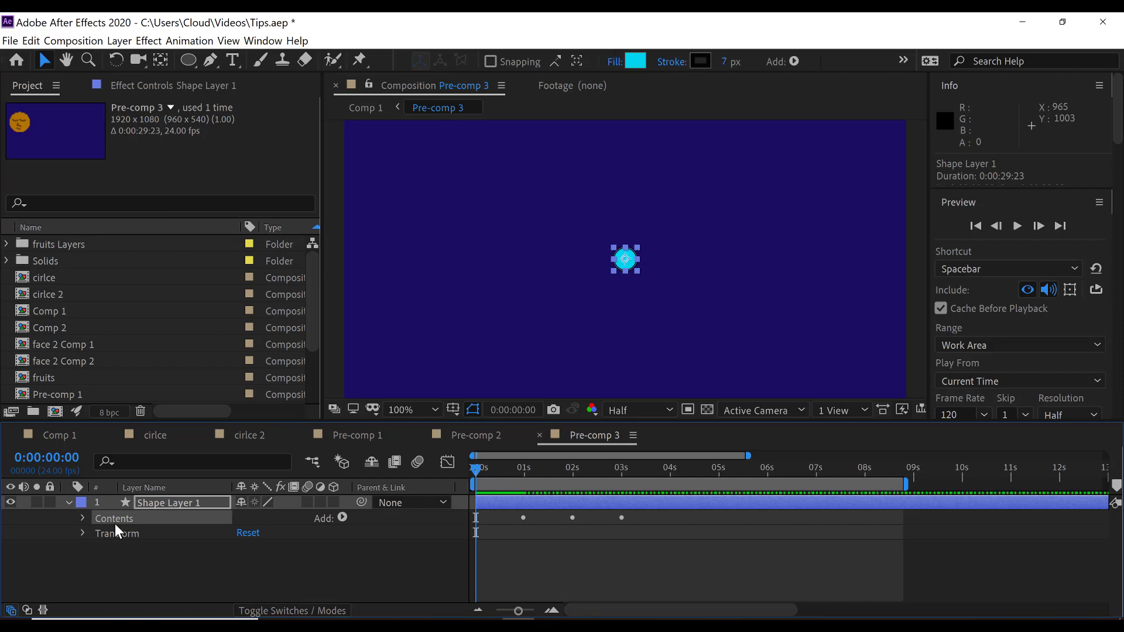
left_click(166, 501)
key("Return")
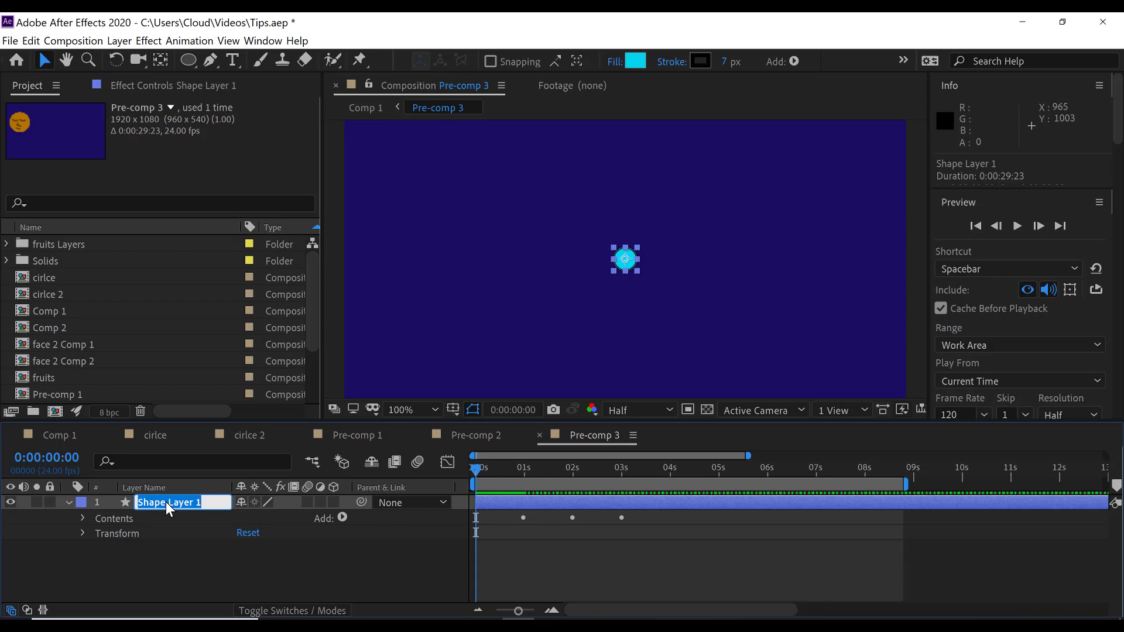
left_click(160, 547)
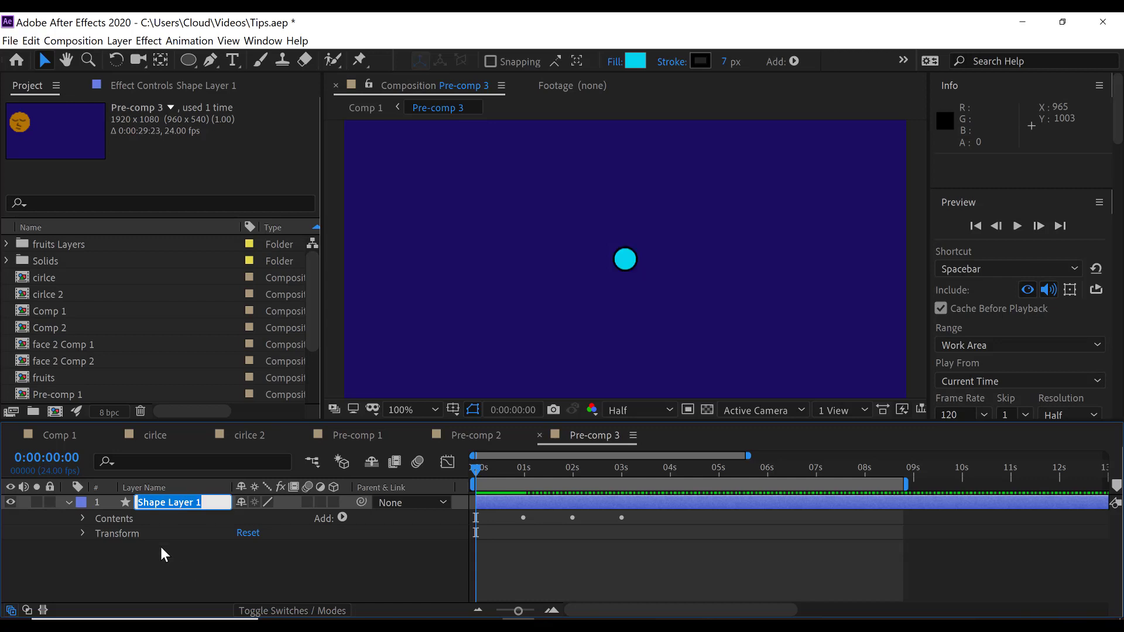
left_click(80, 518)
left_click(79, 517)
left_click(120, 518)
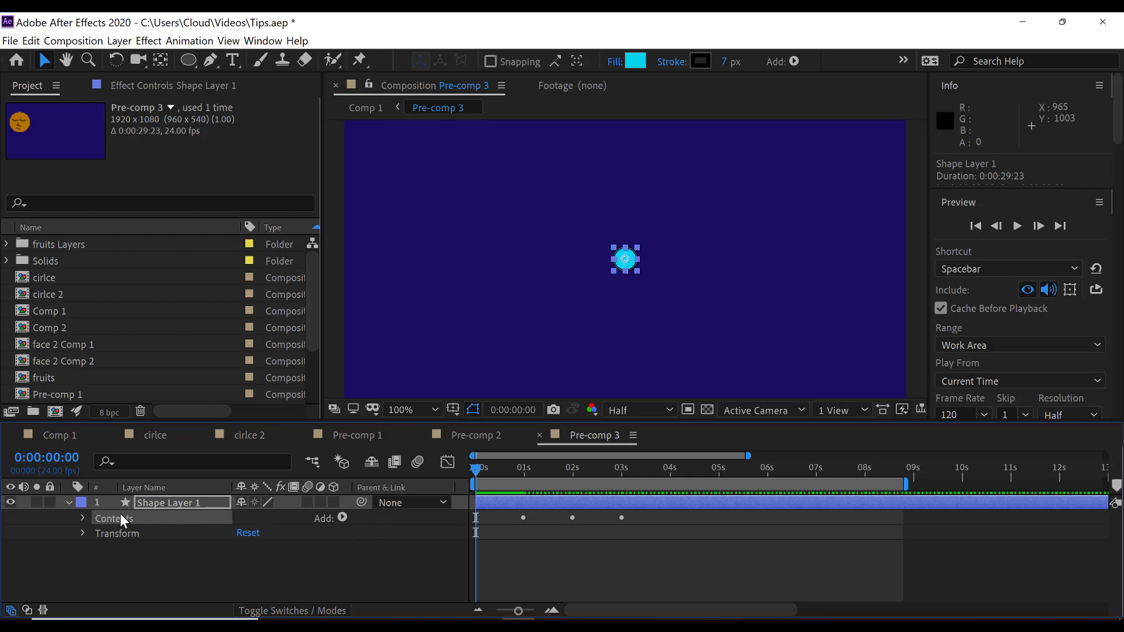
left_click(82, 518)
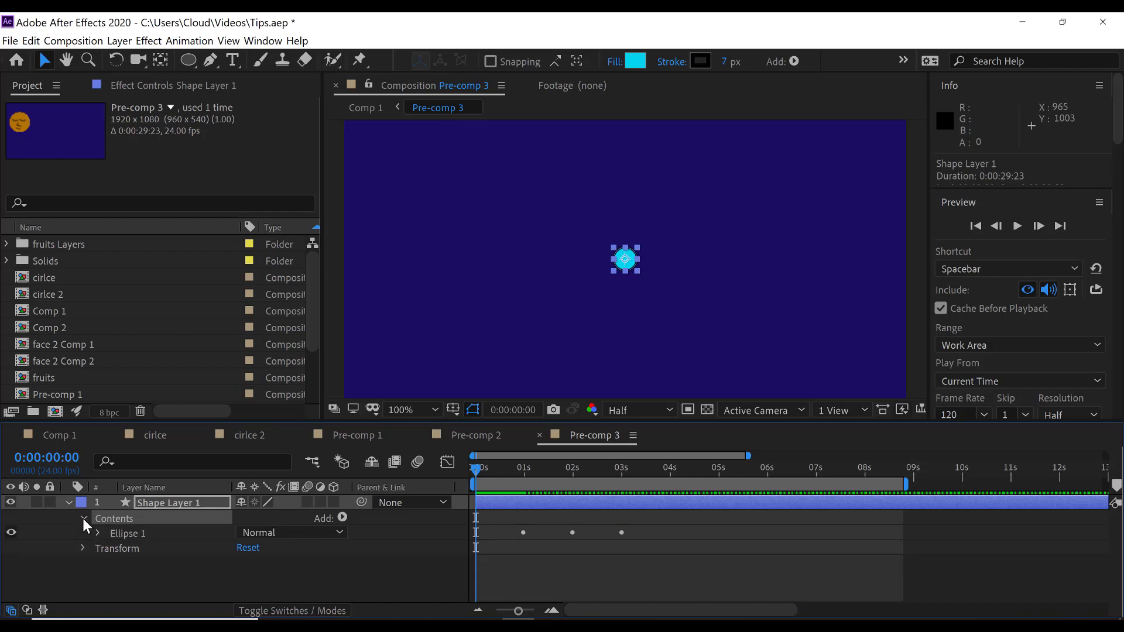
left_click(83, 518)
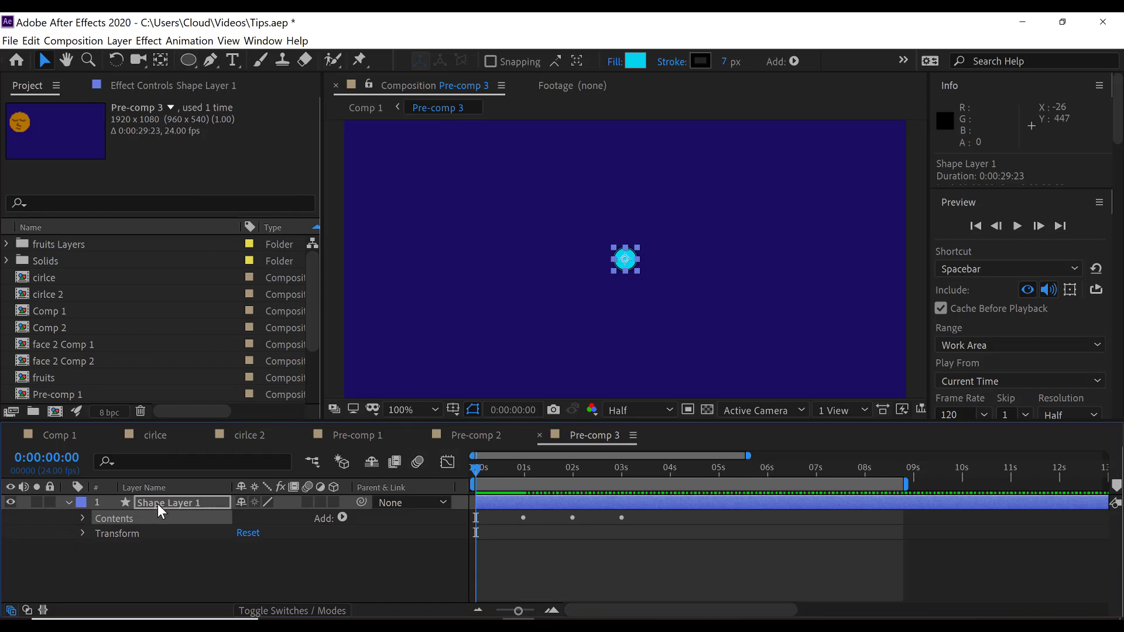
key("Return")
Draw a pentagon with the Polygon tool in Shape Layer 1, to the left of the circle, and inspect the layer's Contents
left_click_drag(188, 55, 224, 102)
key("q")
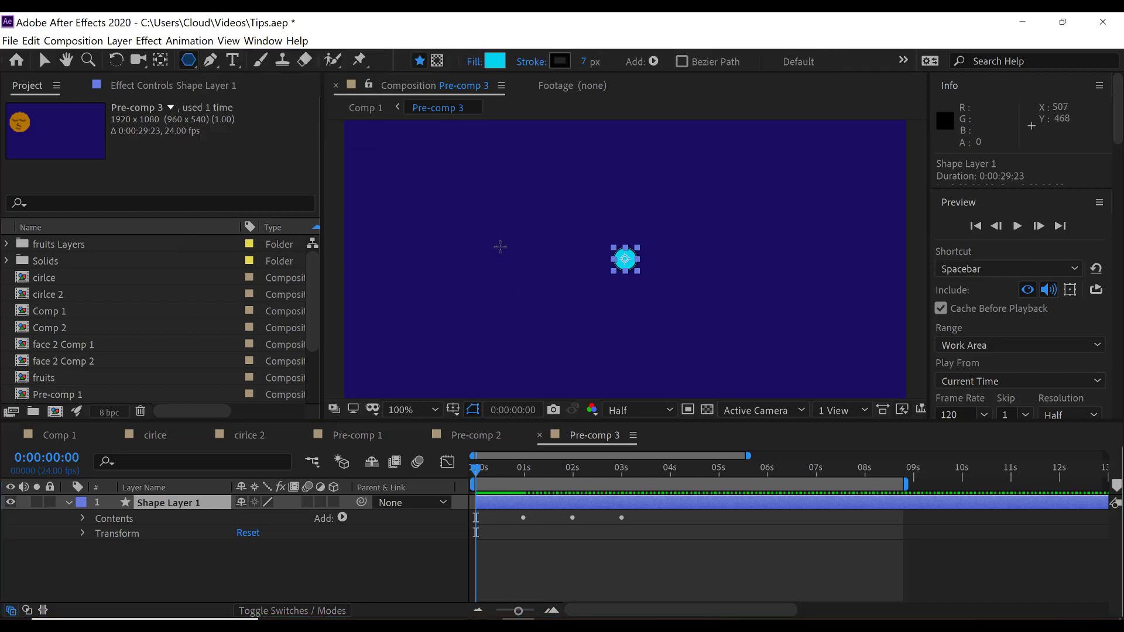
left_click_drag(497, 243, 516, 263)
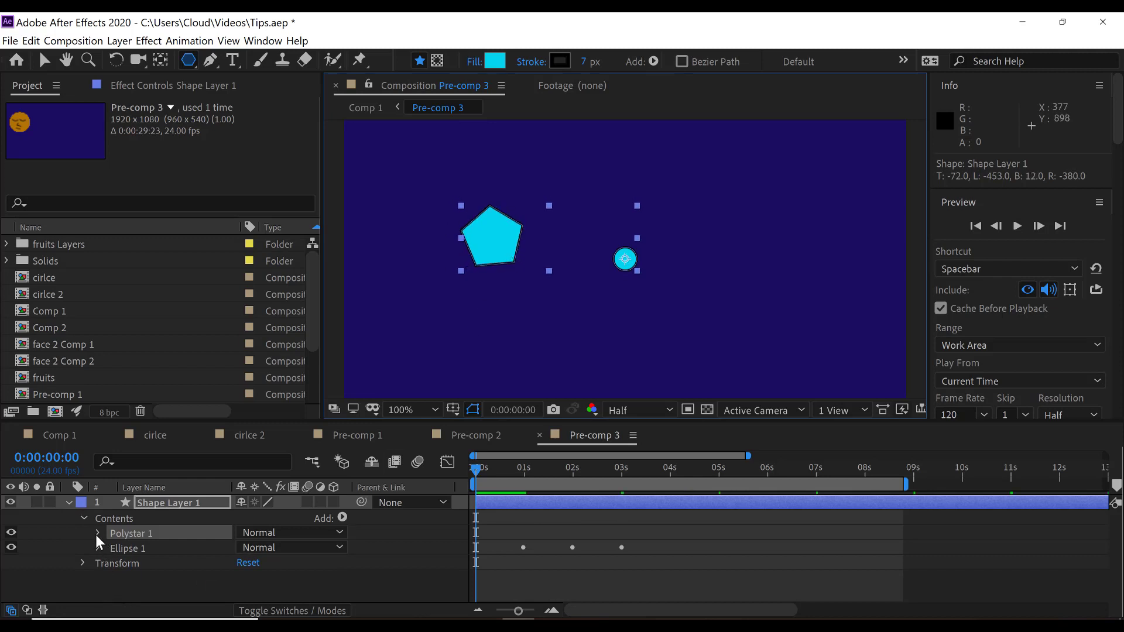
left_click(84, 516)
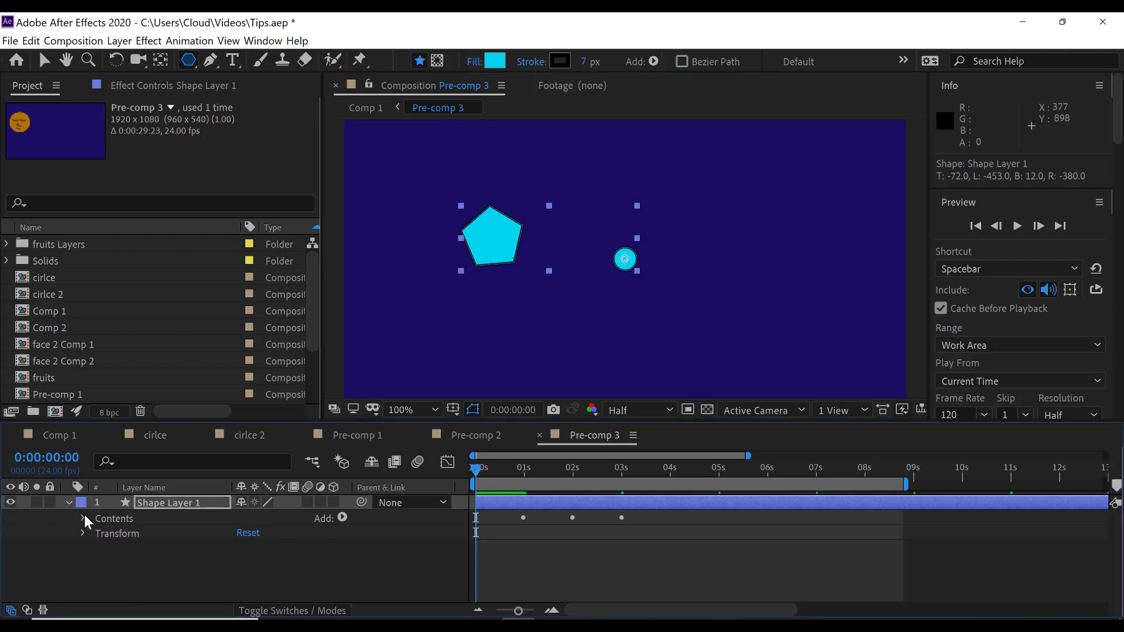
left_click(84, 515)
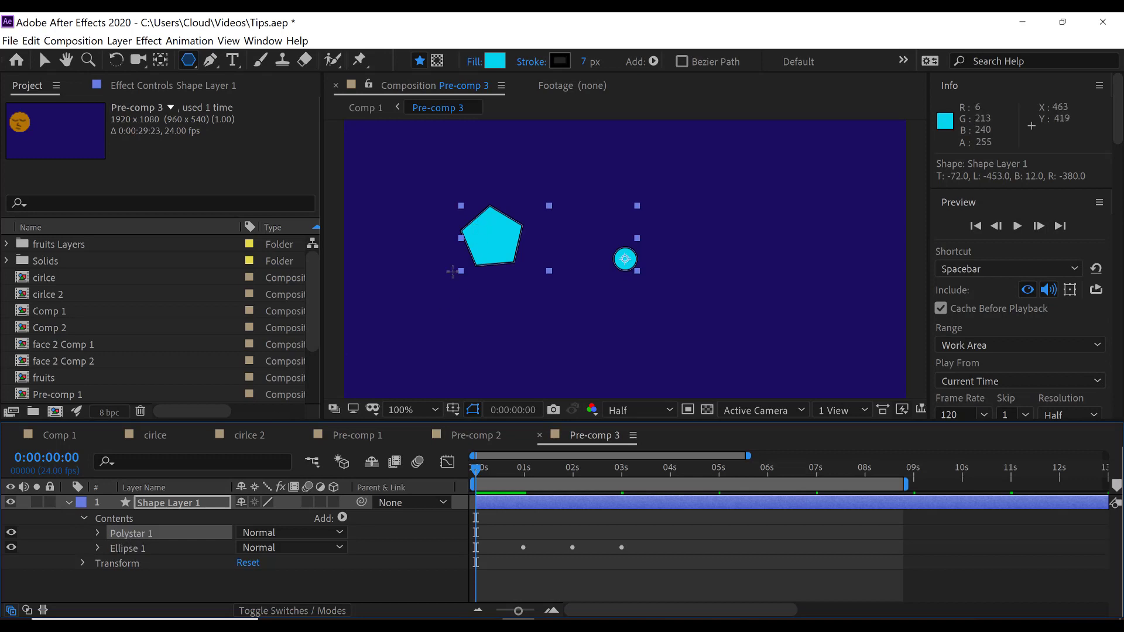
Delete the Polystar 1 group from Shape Layer 1
left_click(120, 533)
key("Delete")
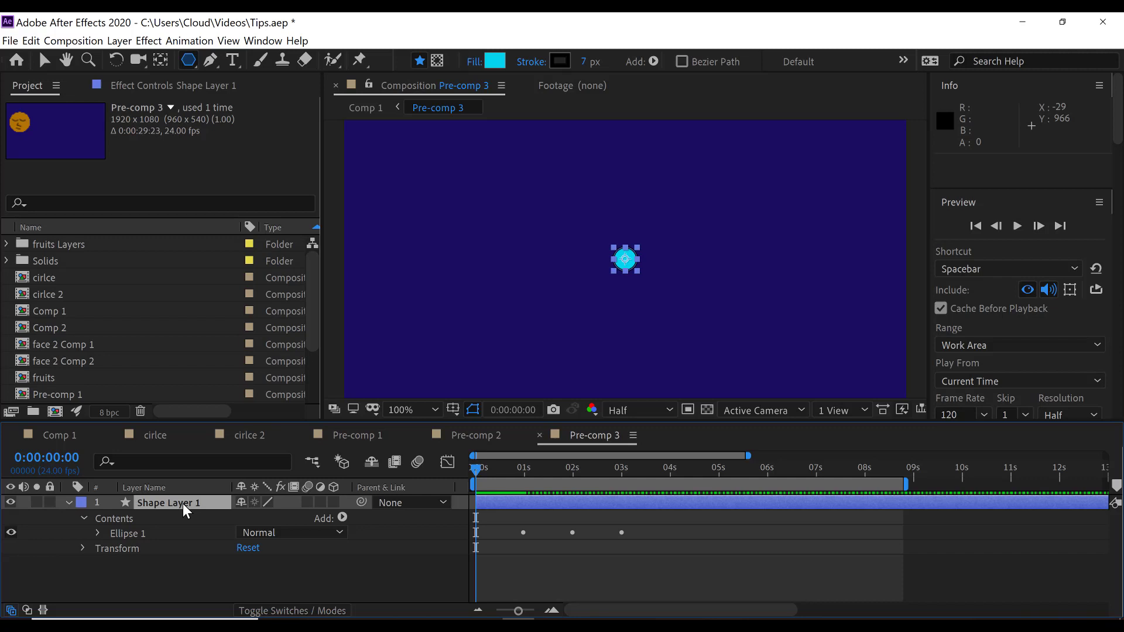
Add a Repeater to Shape Layer 1 at the Contents level, outside the Ellipse 1 group
left_click(124, 532)
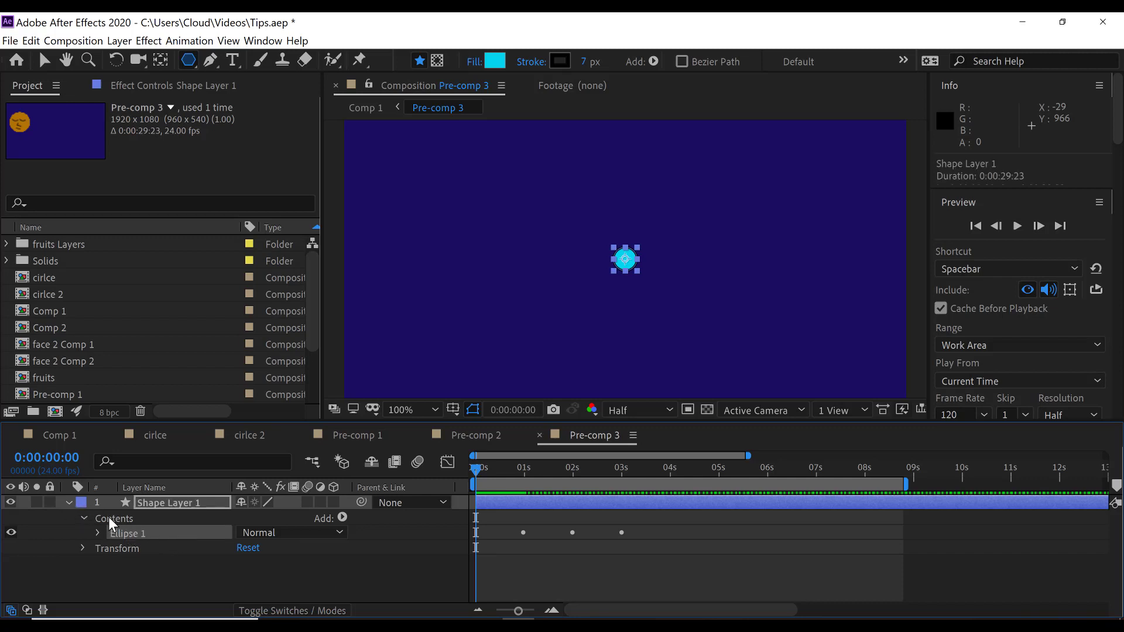
left_click(130, 519)
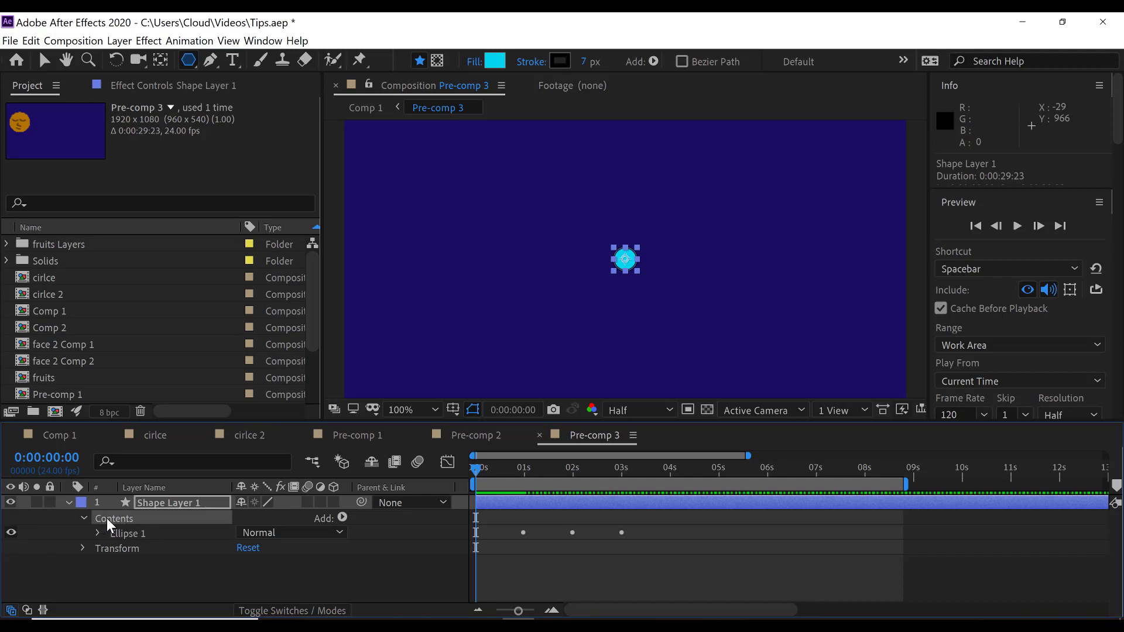
left_click(343, 518)
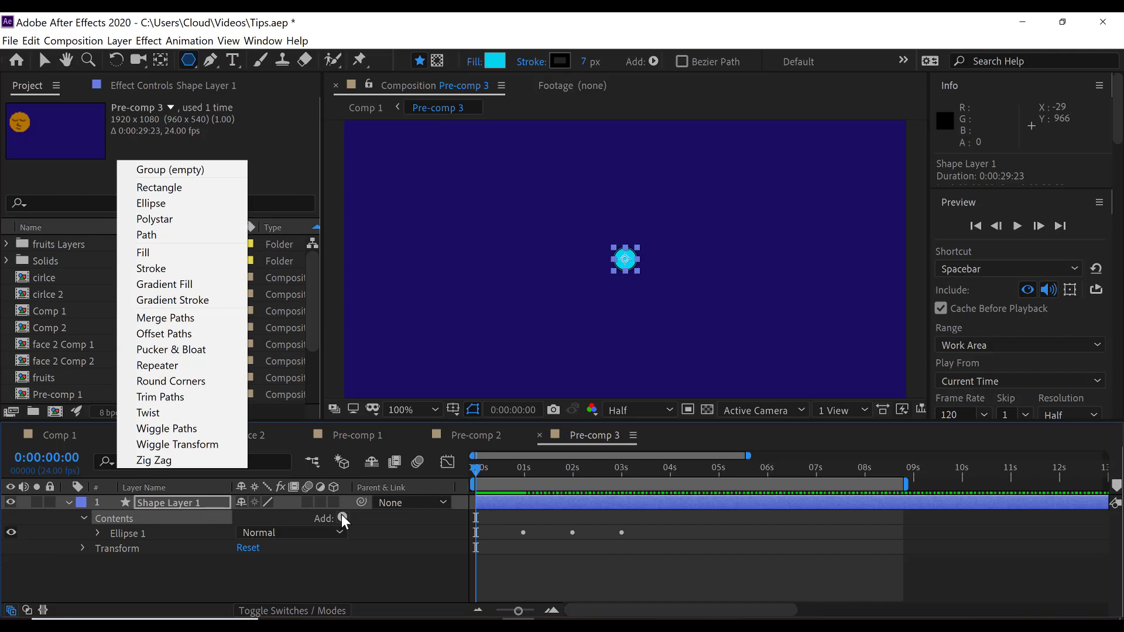
left_click(188, 558)
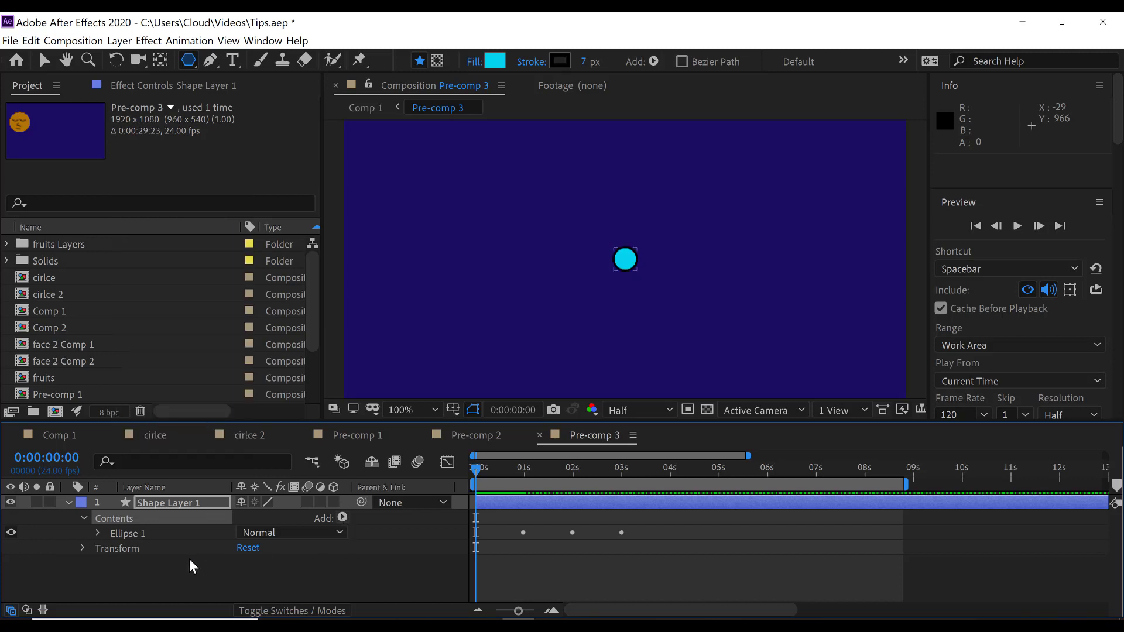
left_click(136, 520)
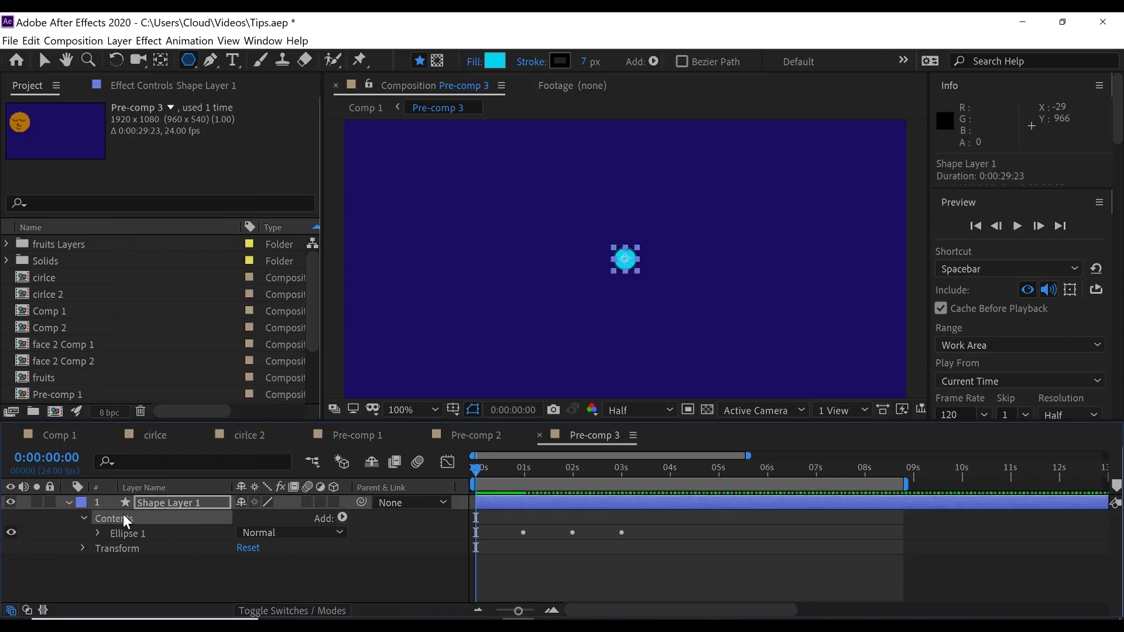
left_click(342, 517)
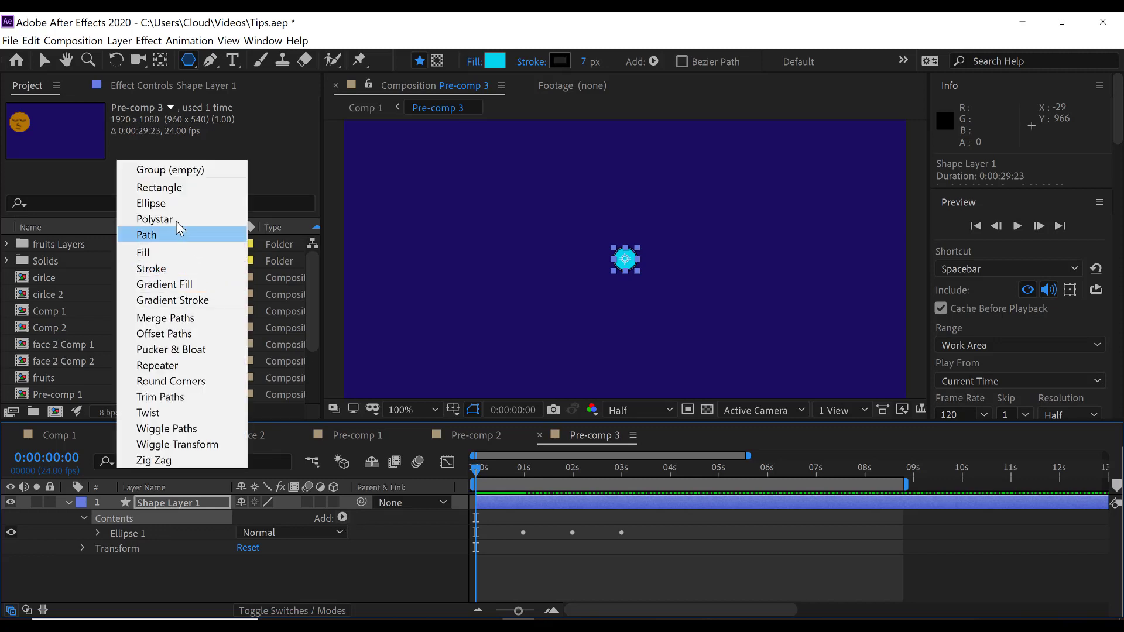
left_click(163, 364)
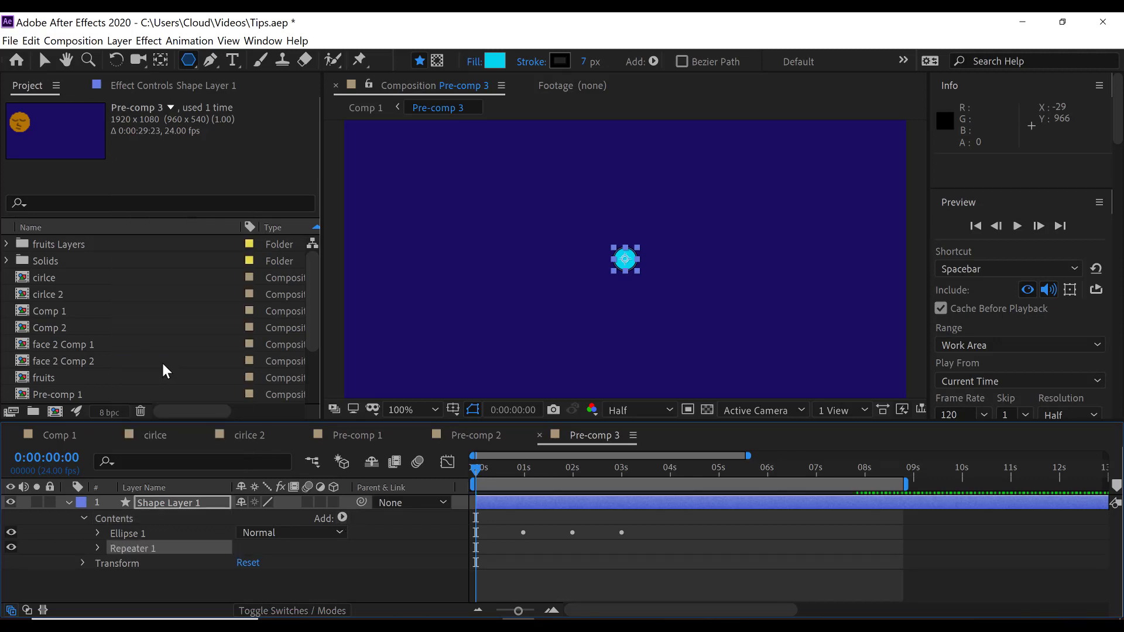
Delete the Repeater placed below the Ellipse 1 group
left_click(122, 535)
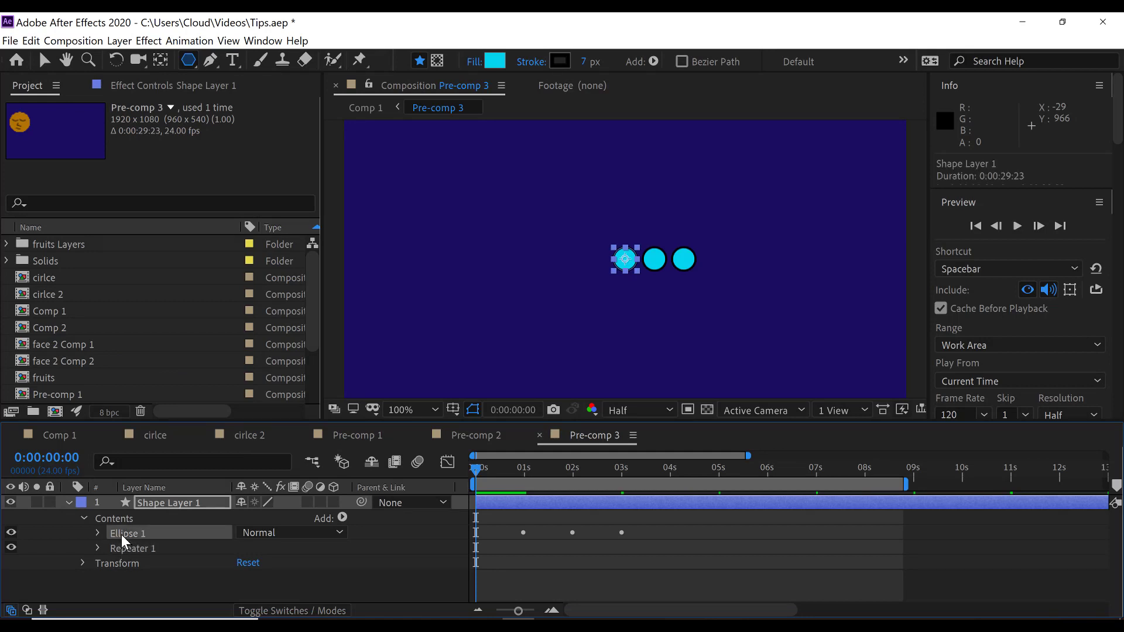
left_click(123, 549)
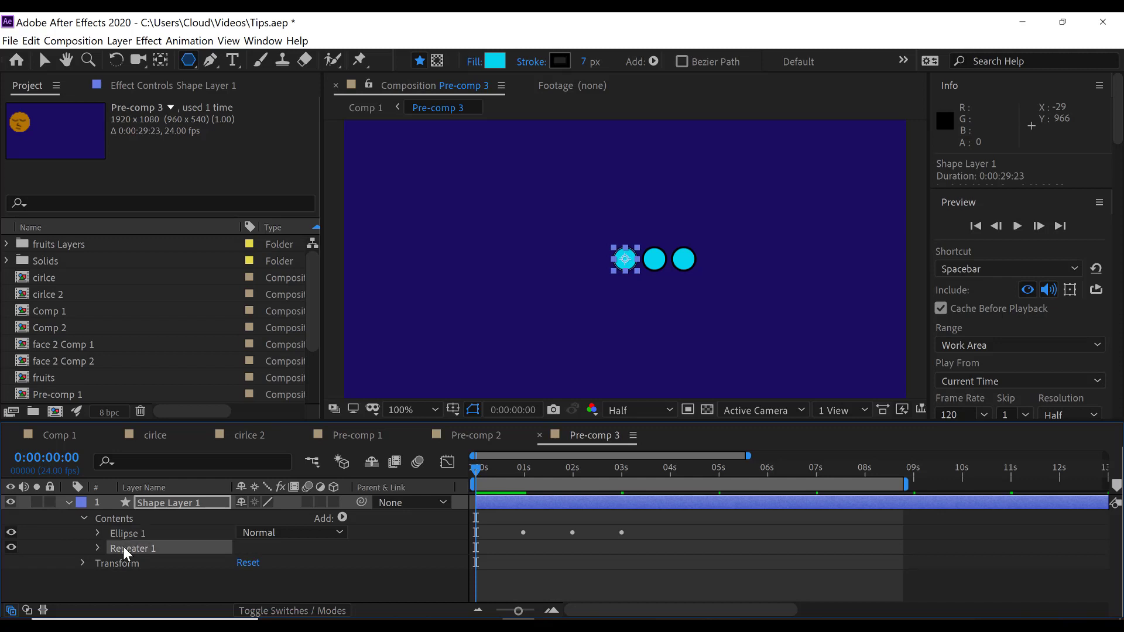
key("Delete")
Add a Repeater inside the Ellipse 1 group and collapse the group's Transform properties
left_click(125, 532)
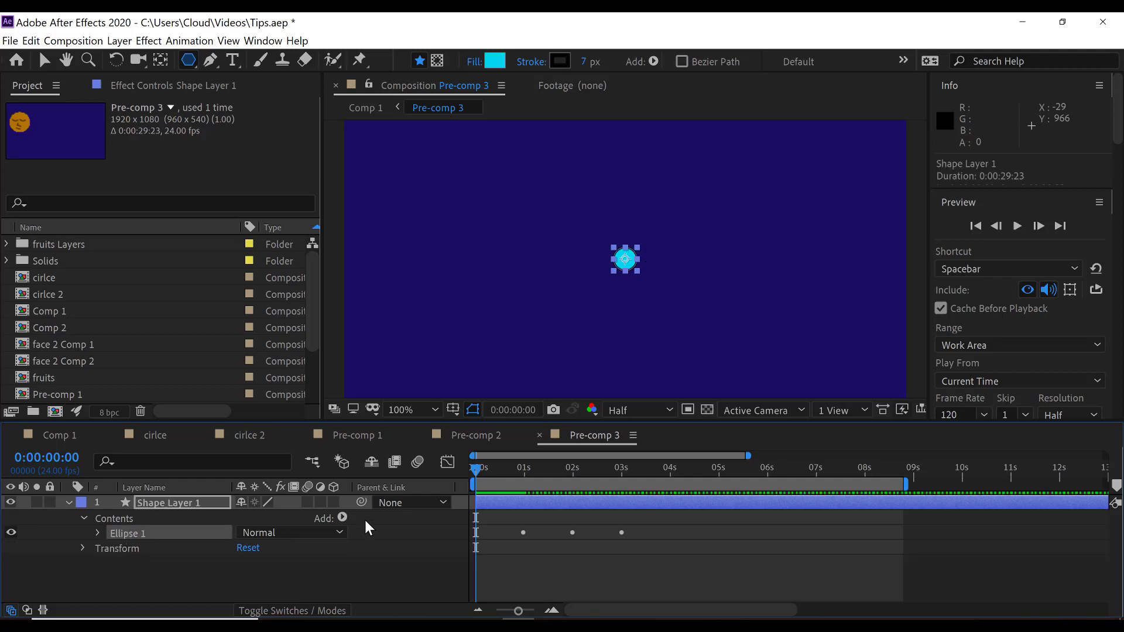
left_click(342, 518)
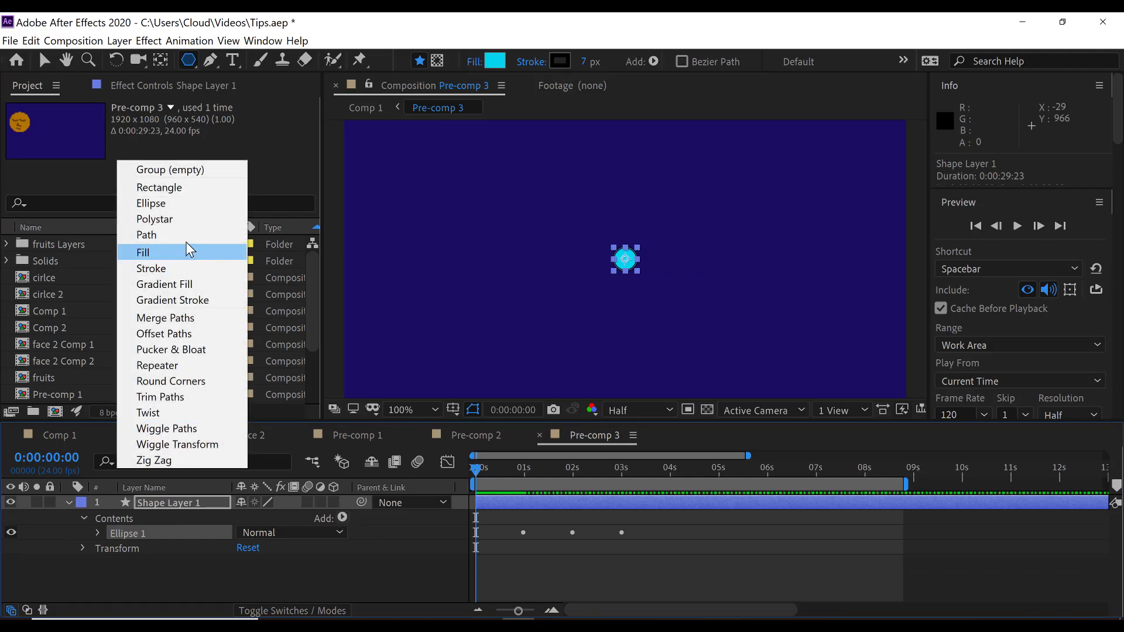
left_click(177, 364)
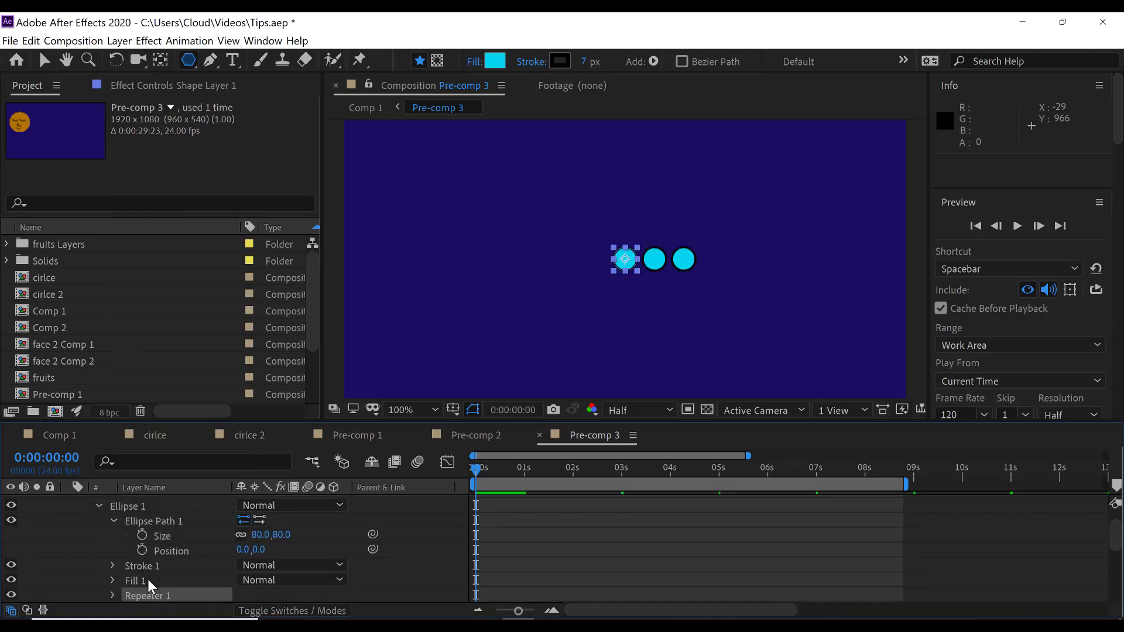
scroll(147, 579, "down", 2)
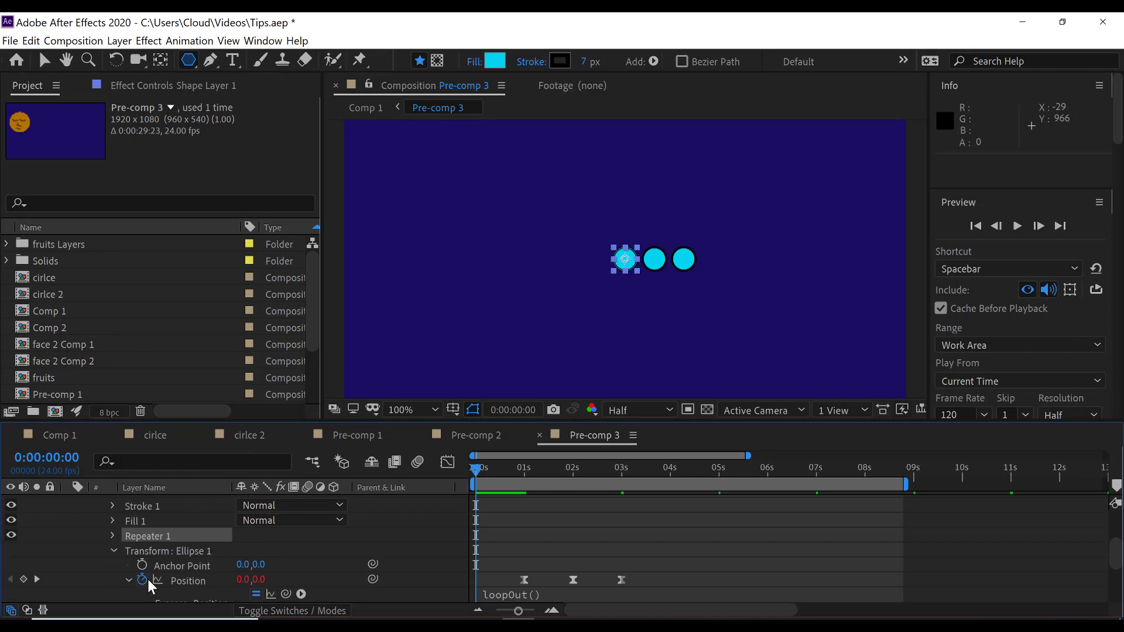
left_click(158, 550)
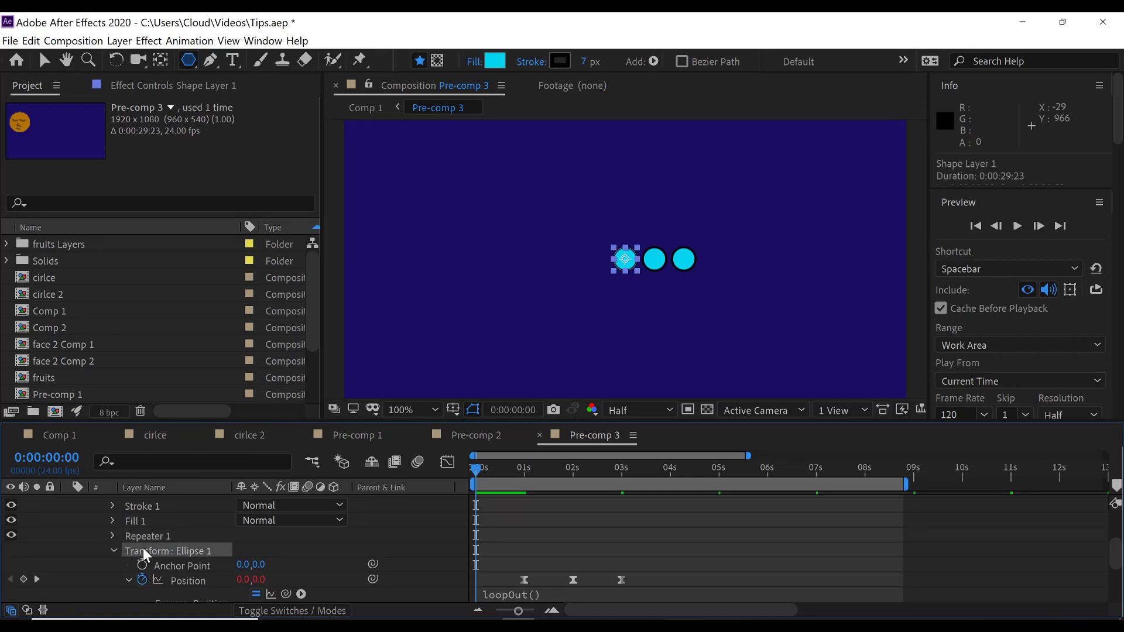
left_click(118, 550)
left_click(112, 550)
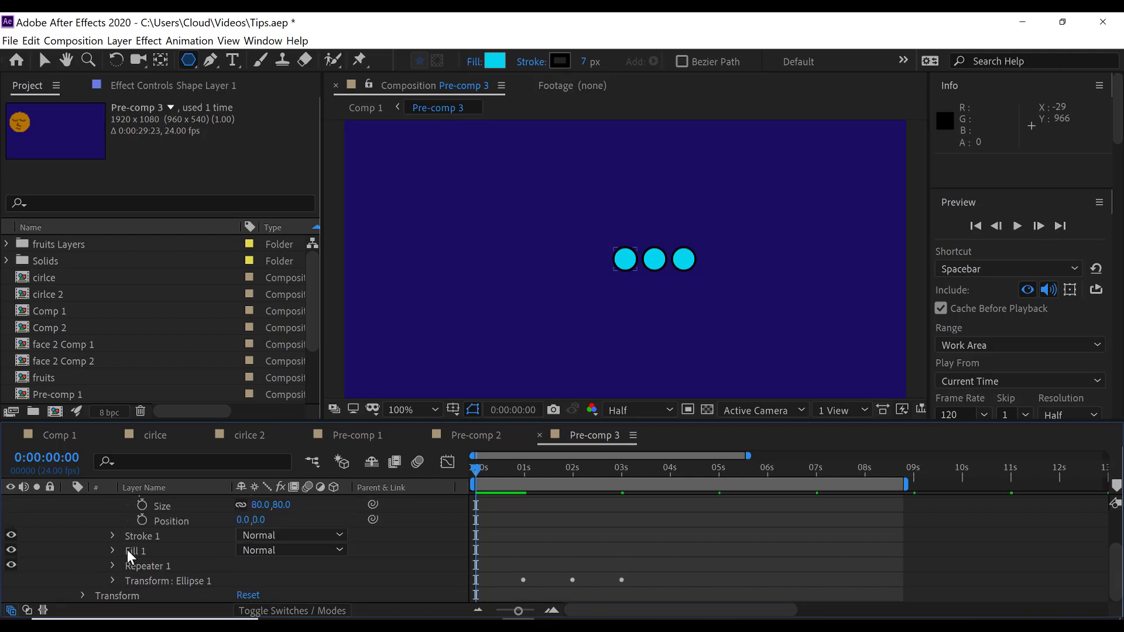
Delete the Repeater inside the Ellipse 1 group
scroll(139, 571, "up", 2)
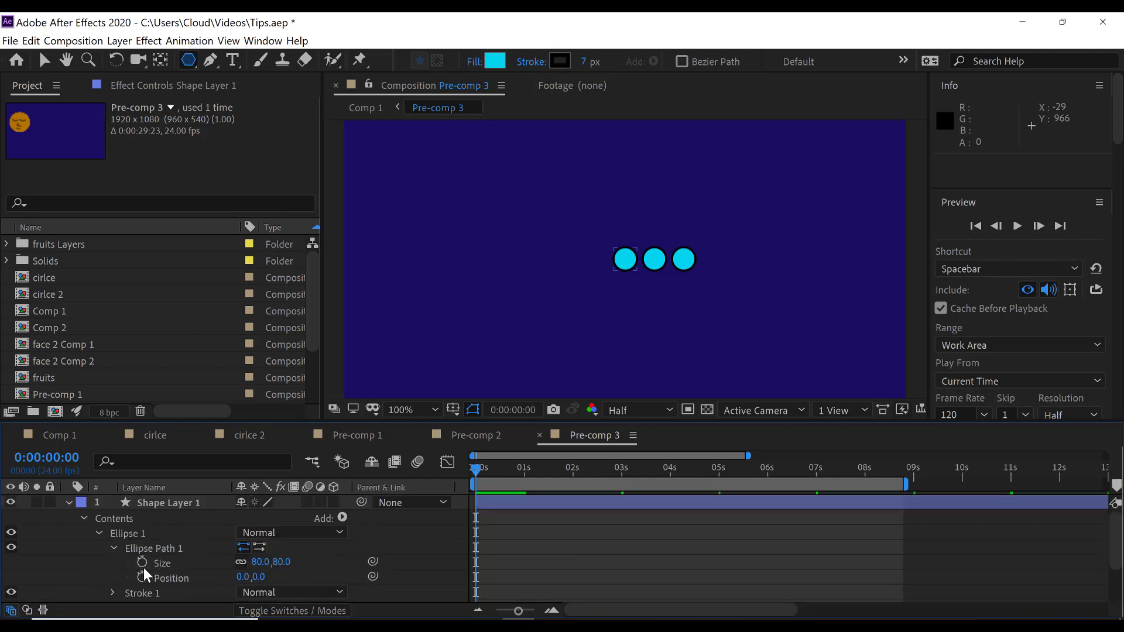
scroll(129, 546, "down", 2)
left_click(142, 562)
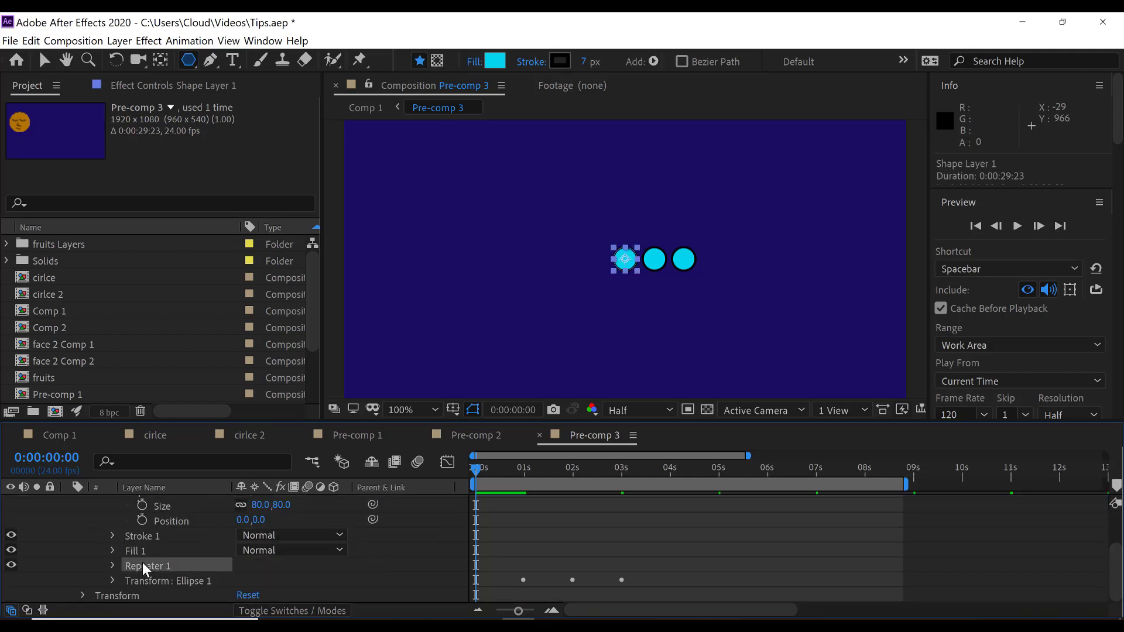
key("Delete")
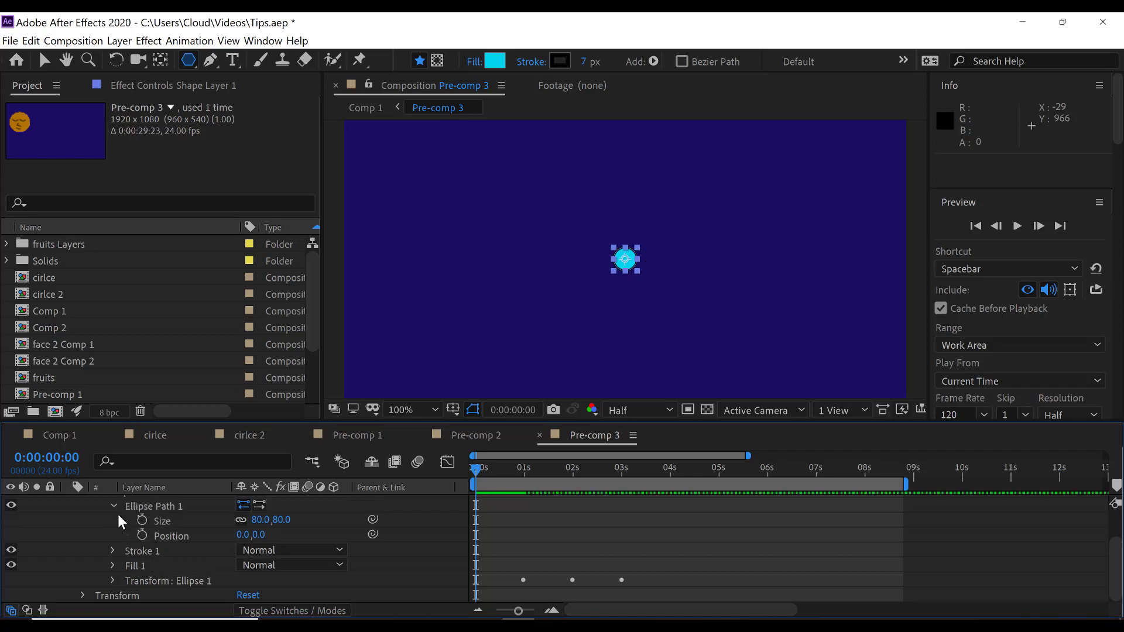
scroll(118, 514, "up", 2)
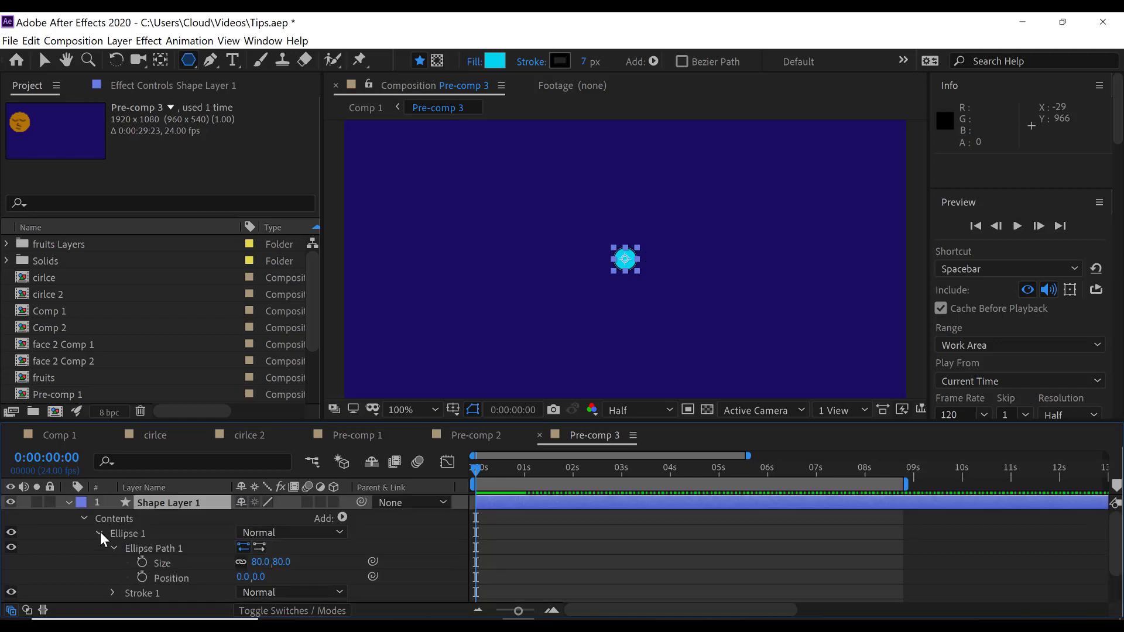
Undo the Repeater's deletion and expand the Transform properties of the Ellipse 1 group
key("ctrl+z")
scroll(123, 544, "down", 2)
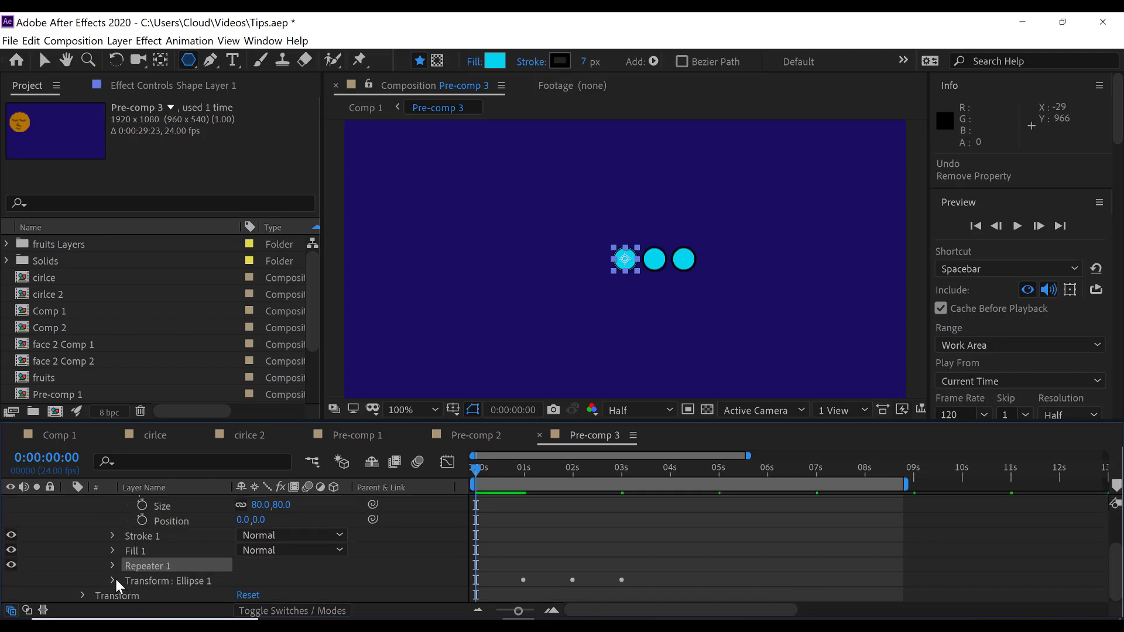
left_click(170, 580)
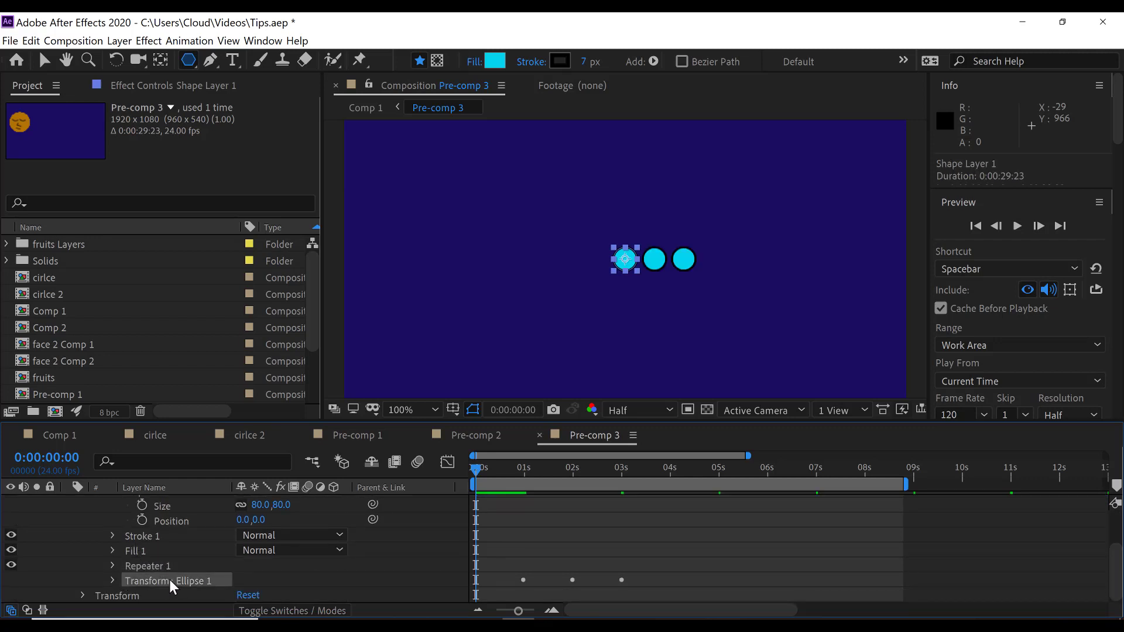
left_click(113, 580)
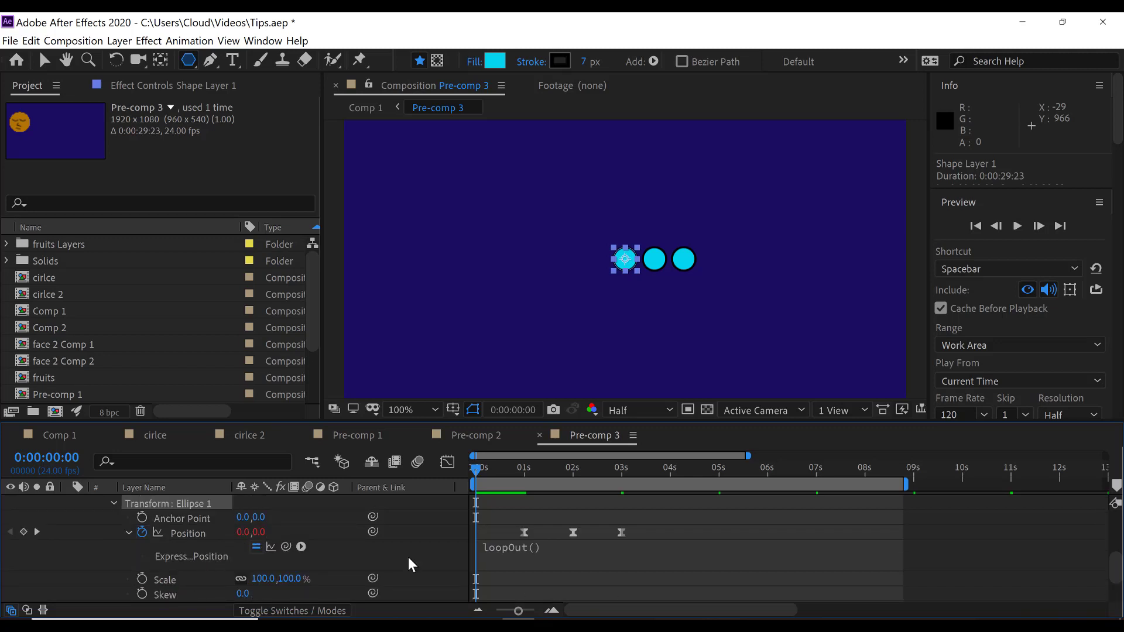
scroll(183, 565, "up", 2)
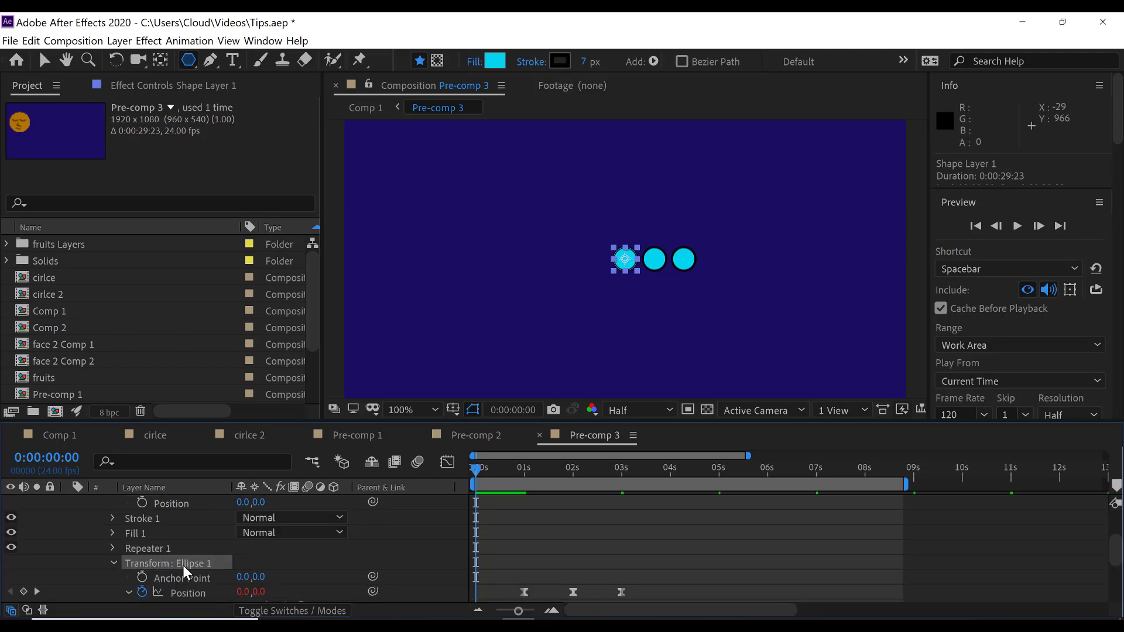
Check the Repeater's place above the Transform properties inside the Ellipse 1 group and delete that Repeater
left_click(148, 550)
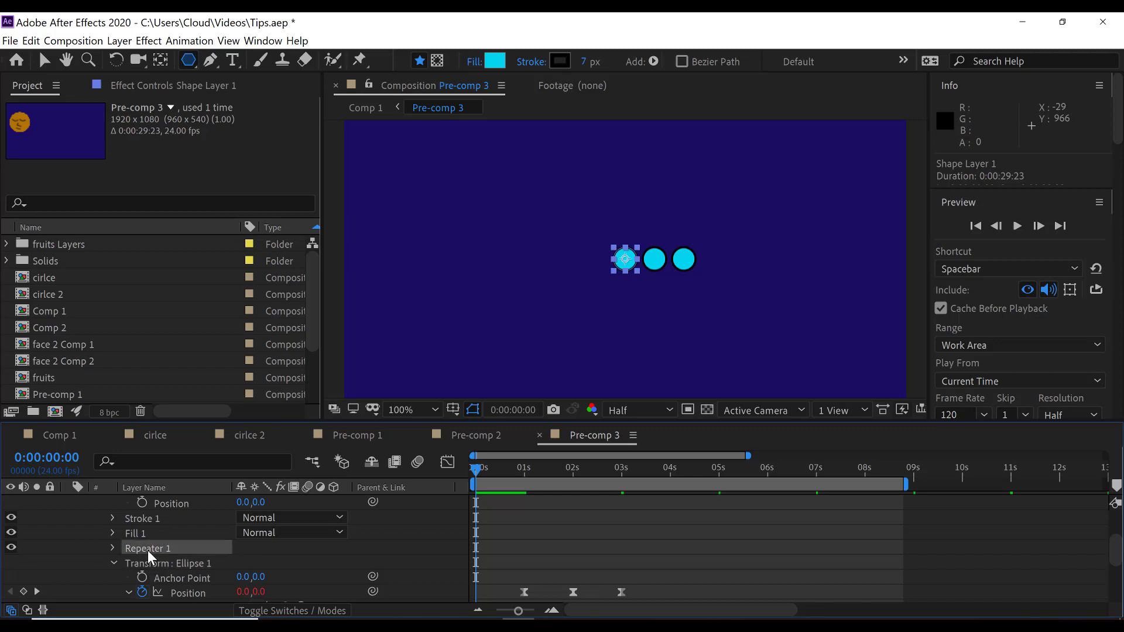
scroll(150, 546, "up", 2)
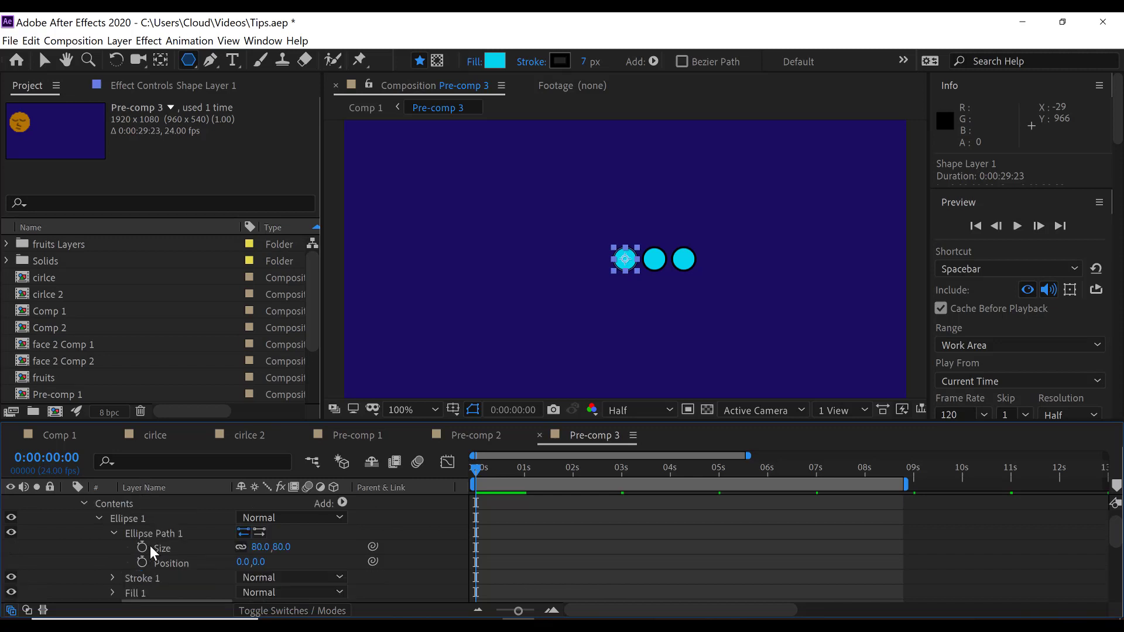
scroll(170, 578, "down", 2)
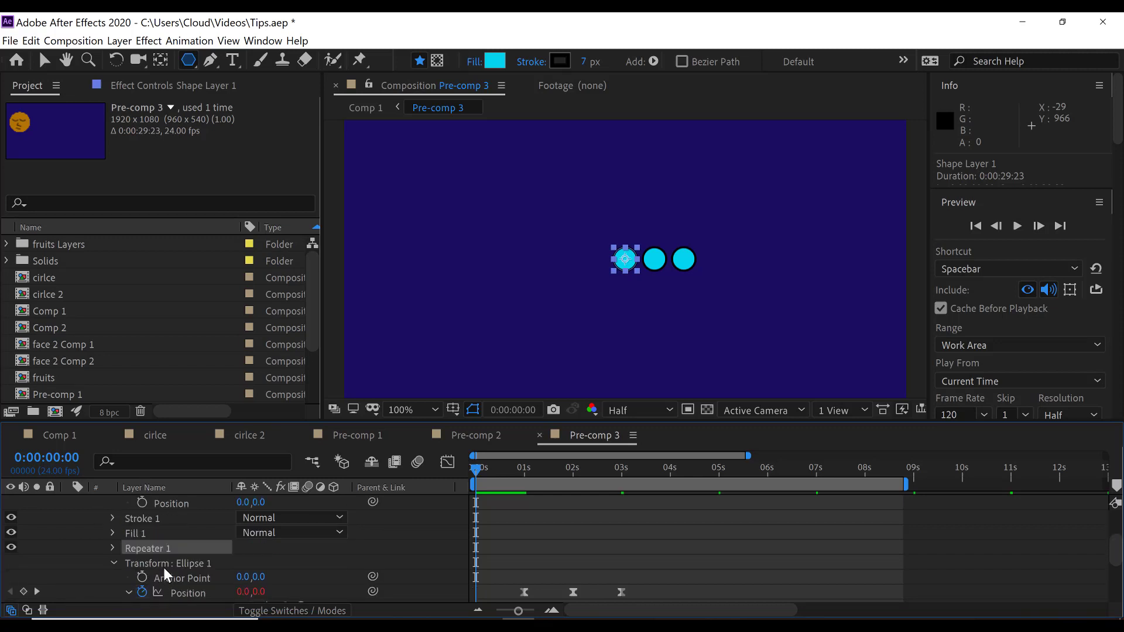
scroll(146, 563, "up", 2)
scroll(159, 561, "down", 2)
key("Delete")
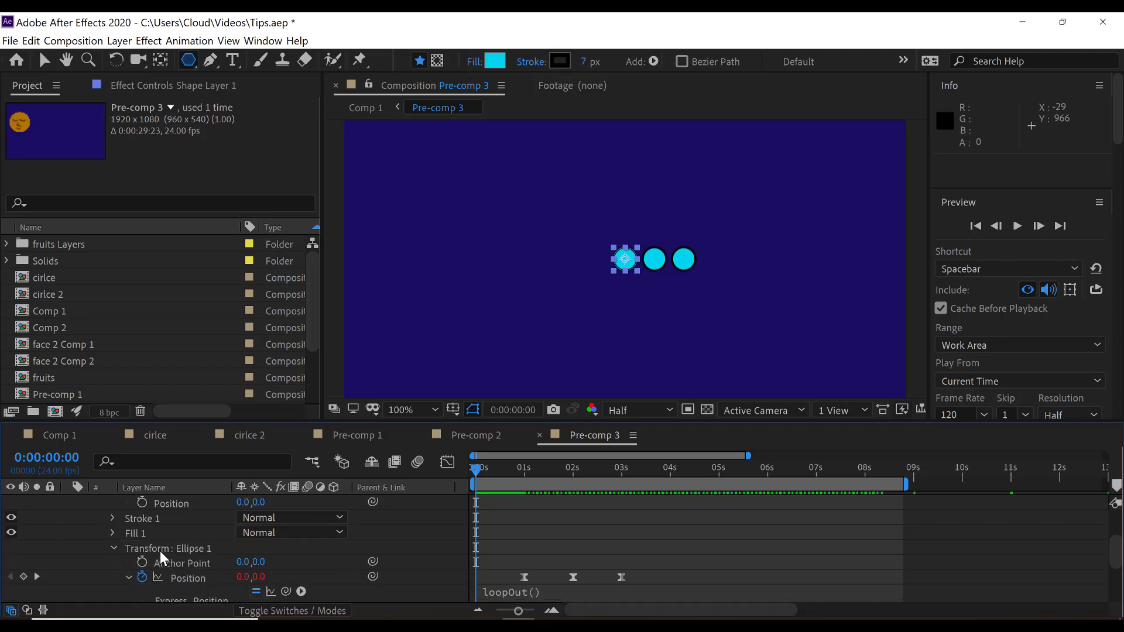
Collapse the Ellipse 1 group and add a Repeater to Shape Layer 1 at the Contents level, outside the group
scroll(157, 550, "up", 2)
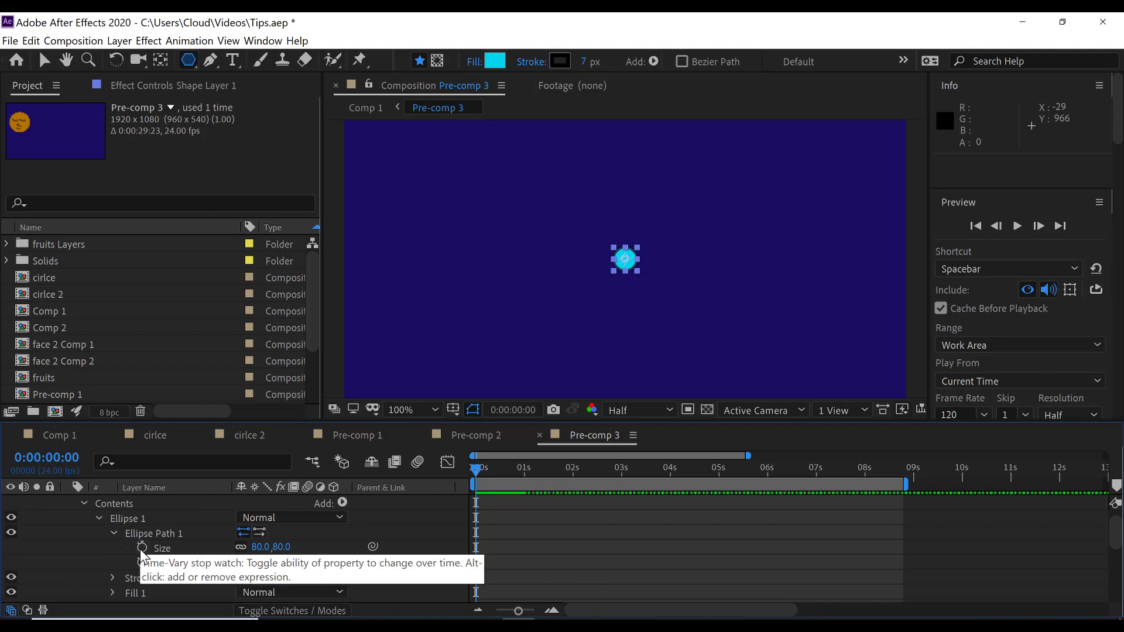
left_click(98, 518)
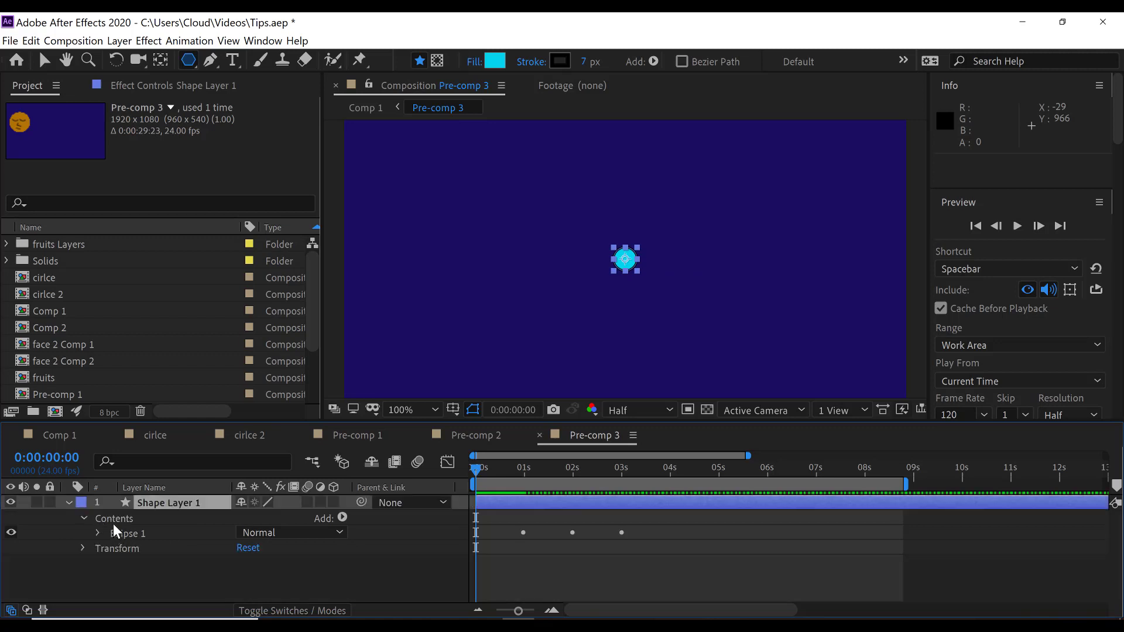
left_click(111, 517)
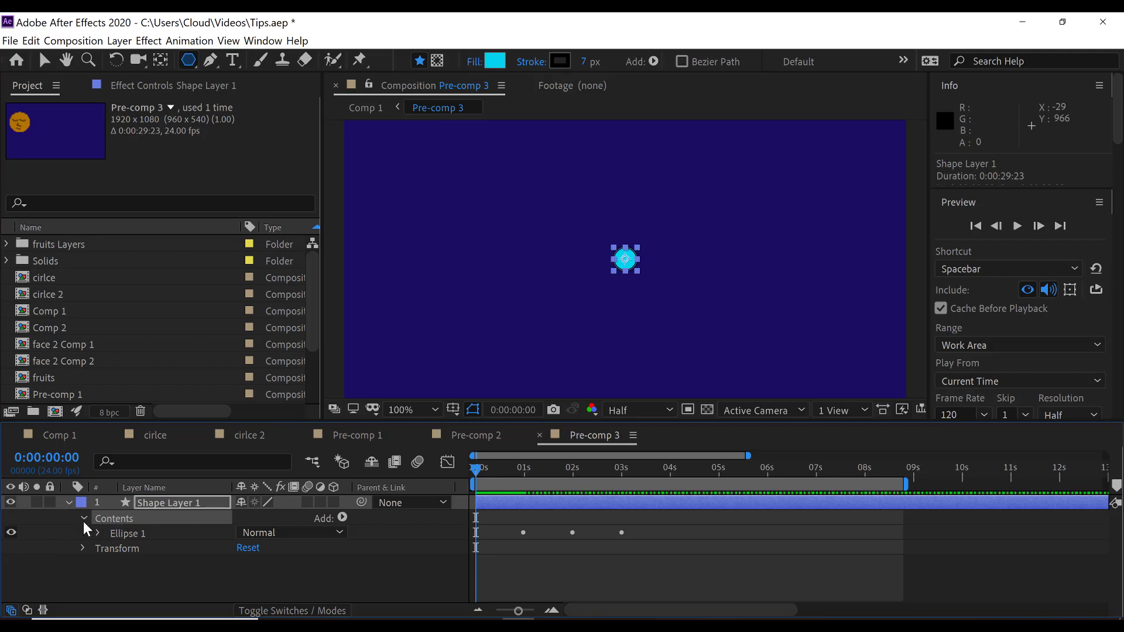
left_click(84, 519)
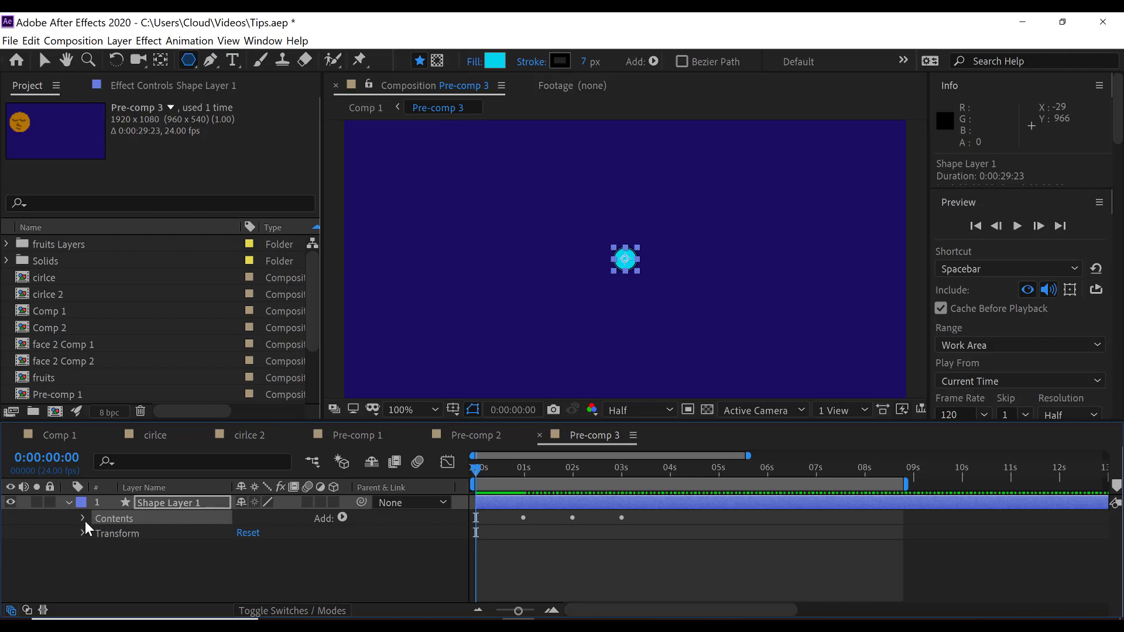
left_click(342, 517)
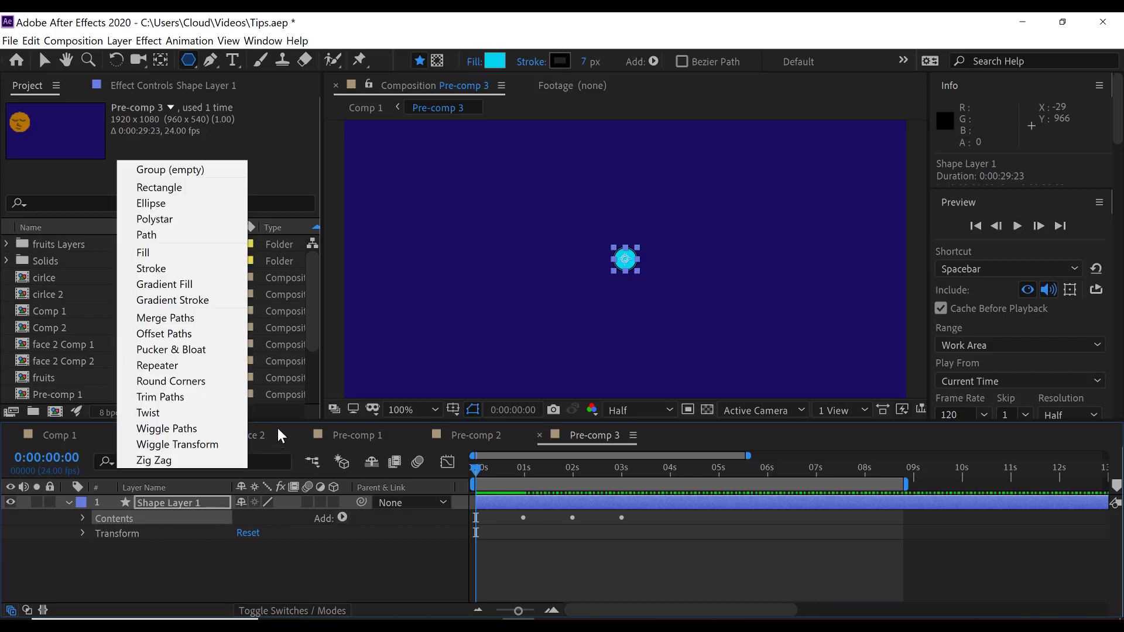
left_click(169, 365)
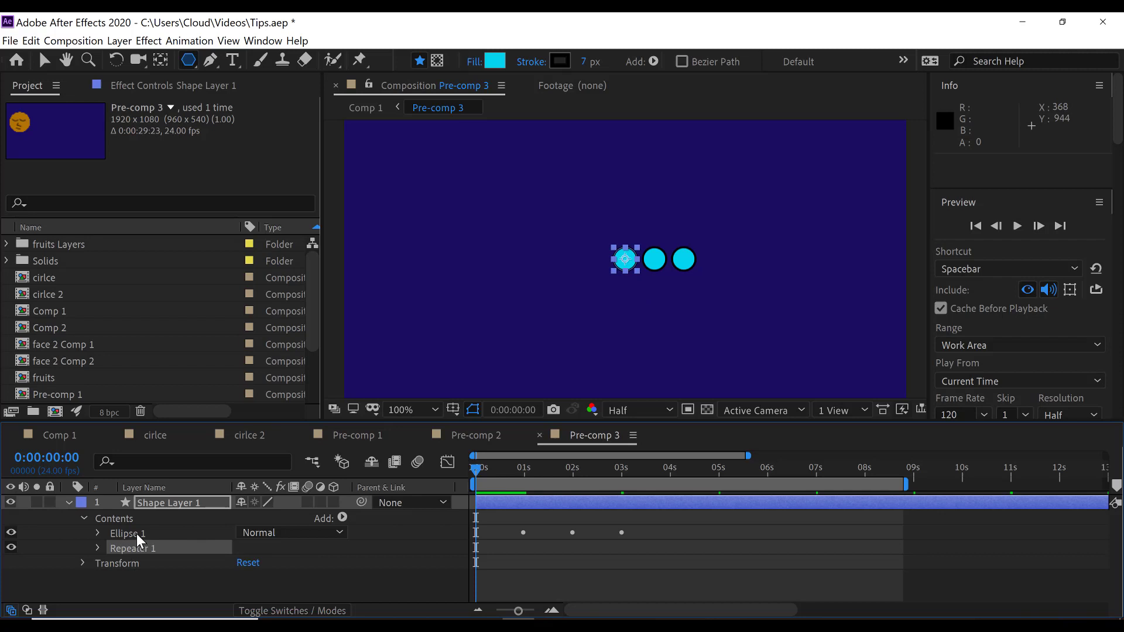
Expand the Repeater's properties and set its number of copies to 6
left_click(135, 532)
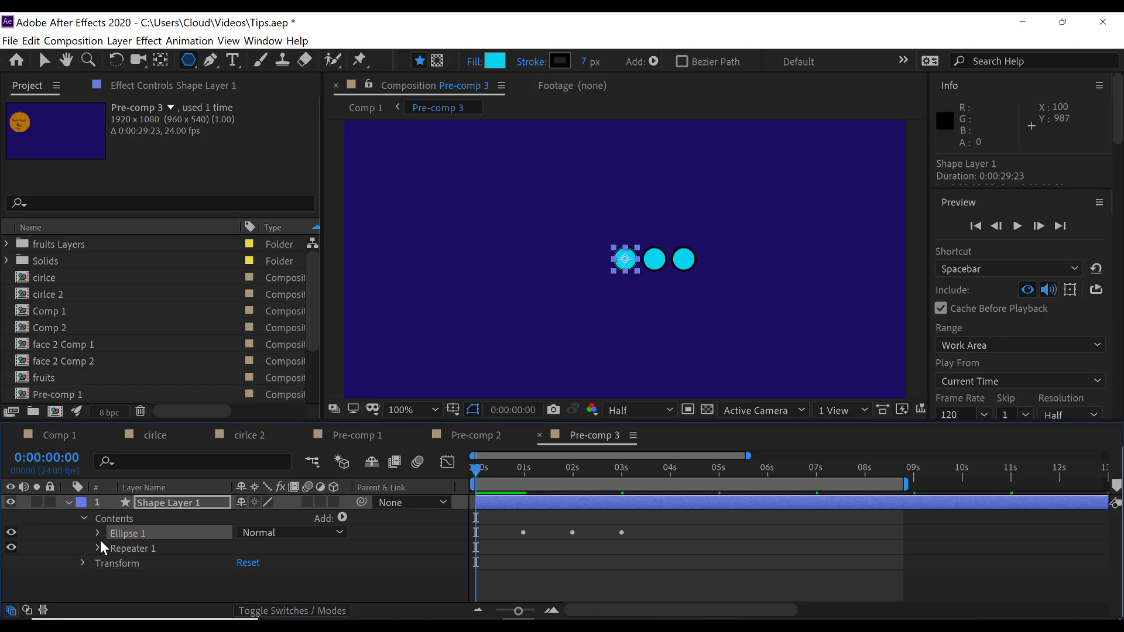
left_click(132, 549)
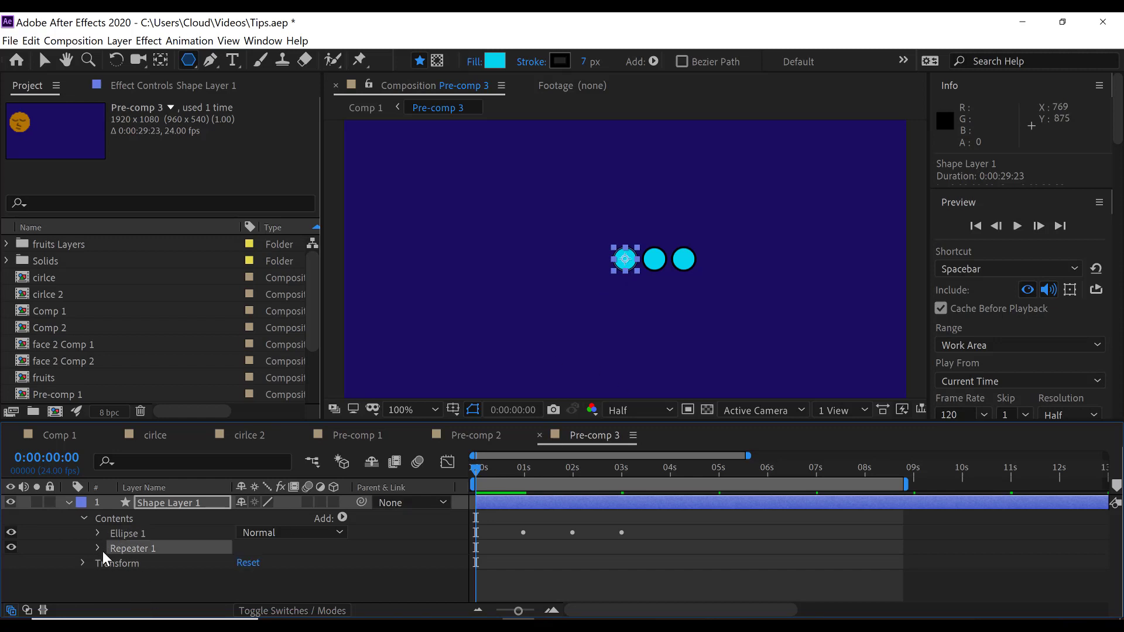
left_click(98, 548)
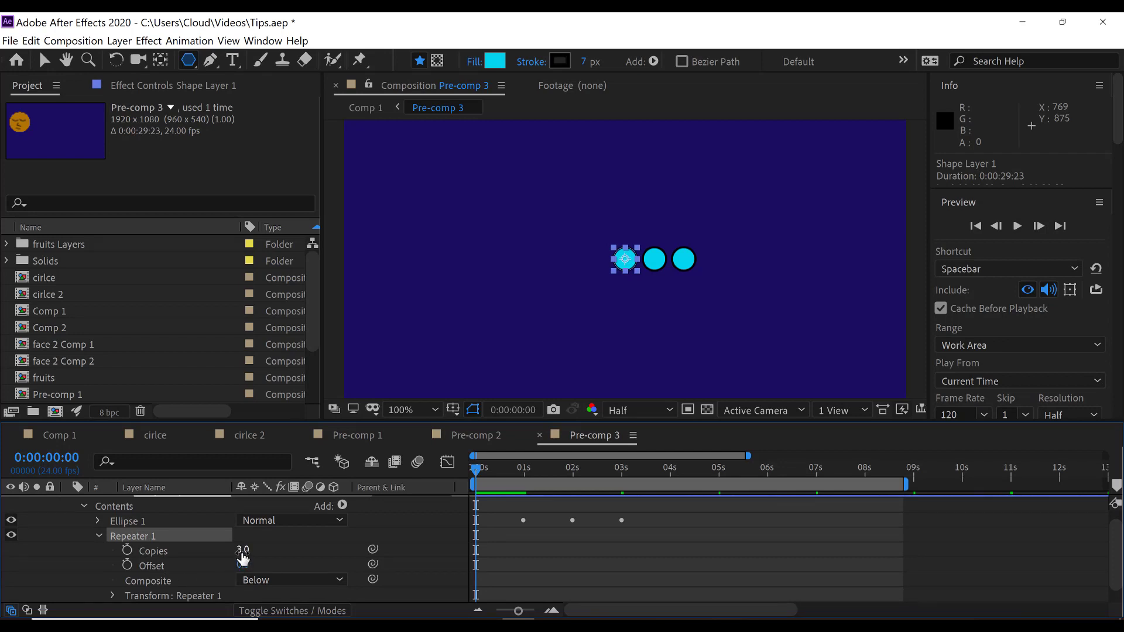
left_click_drag(242, 550, 246, 557)
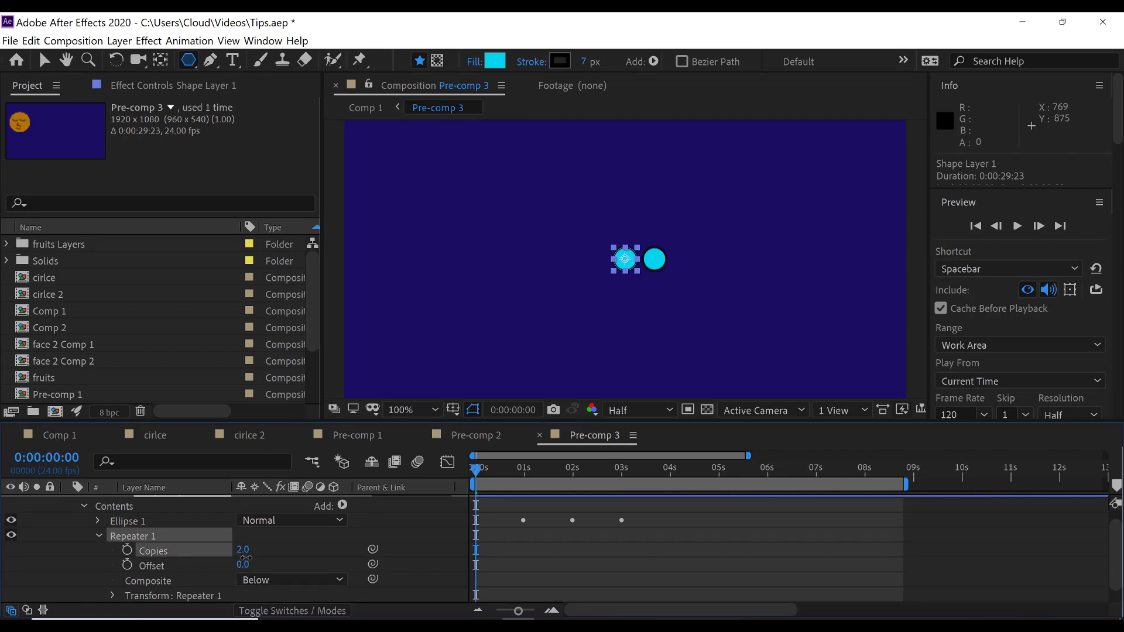
left_click(244, 552)
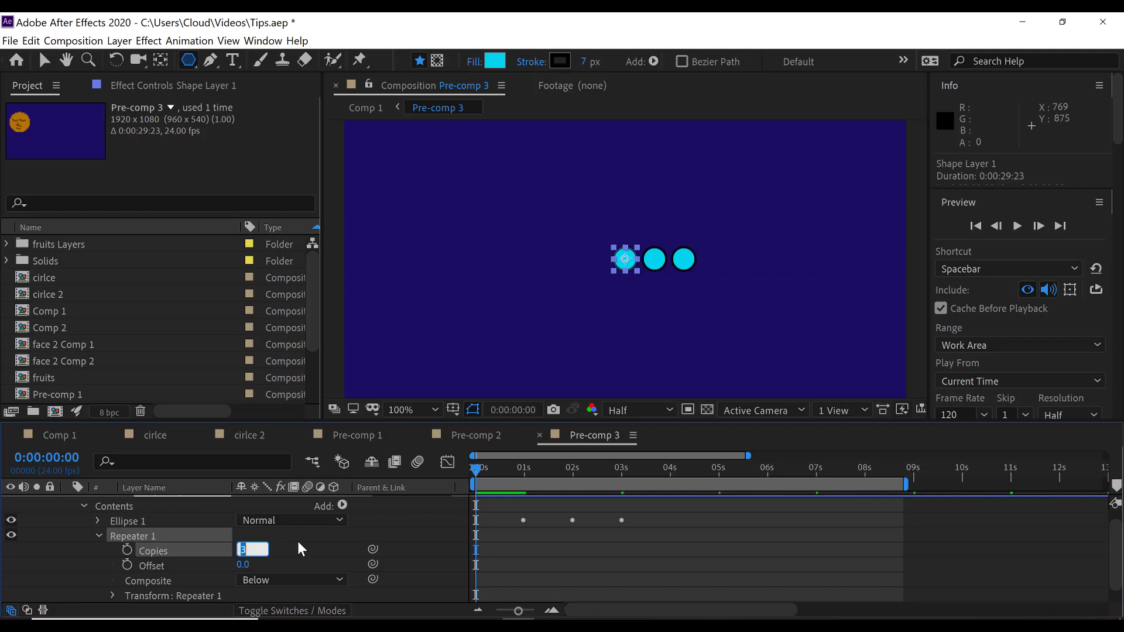
type("6")
left_click(313, 550)
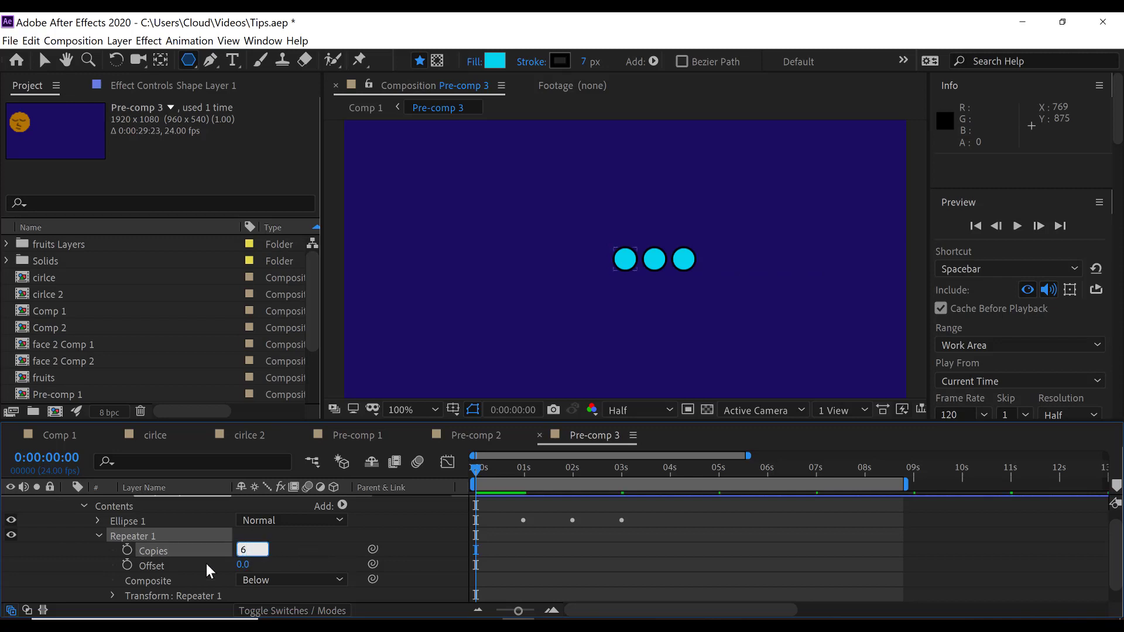
left_click(98, 536)
left_click(98, 548)
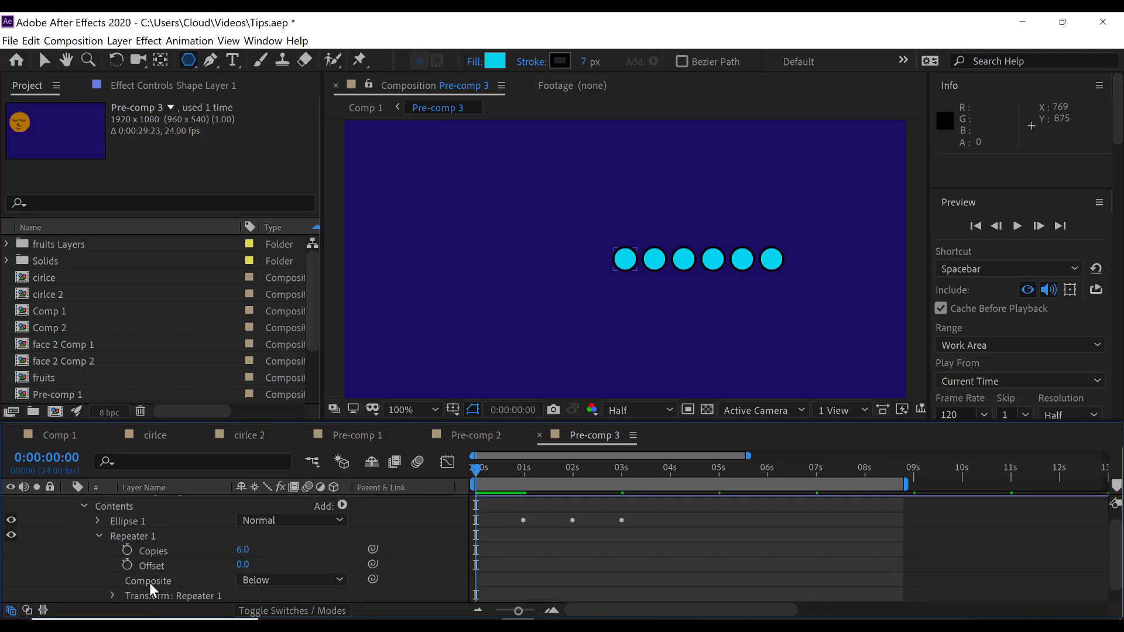
Expand the Repeater's Transform properties and set its Position to 0.0, 0.0
scroll(133, 570, "down", 1)
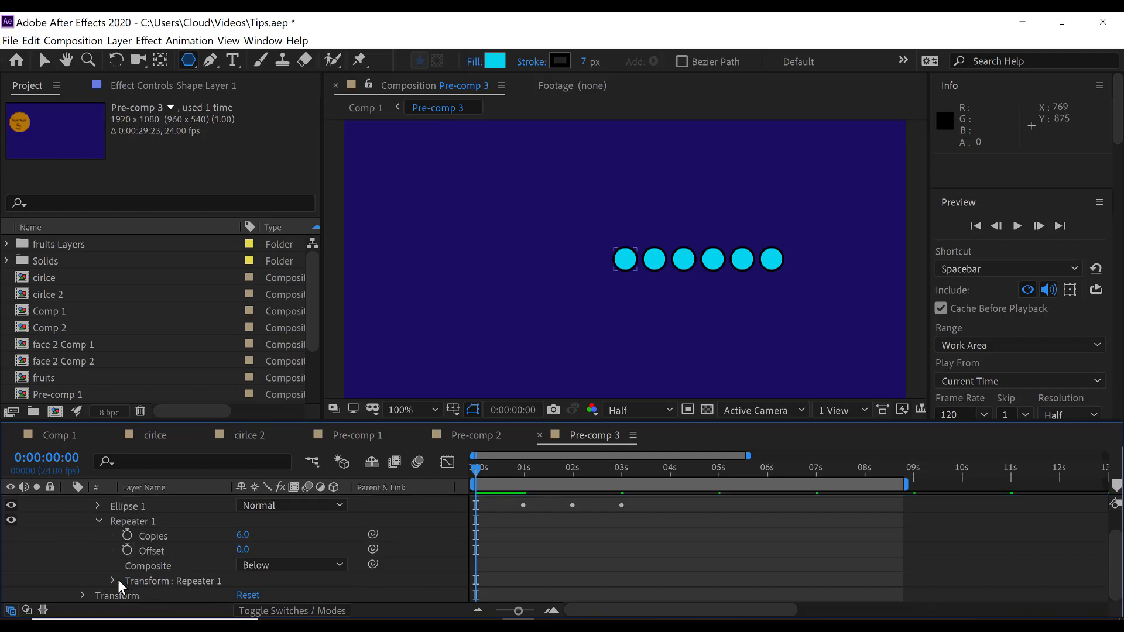
left_click(114, 580)
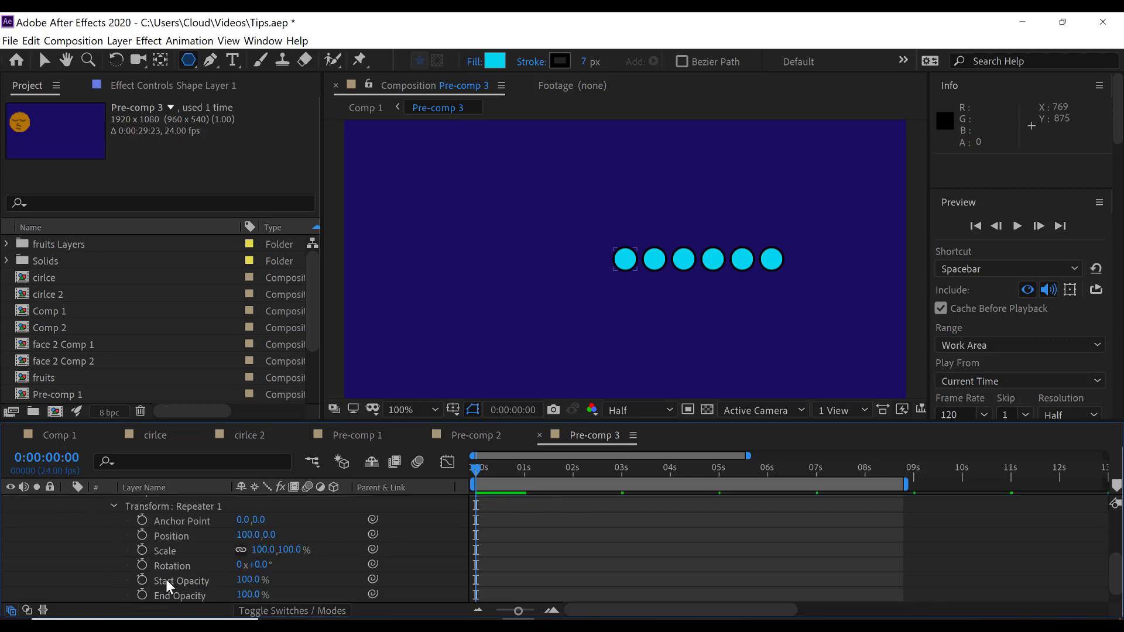
left_click(246, 536)
left_click(252, 535)
type("0")
left_click(202, 550)
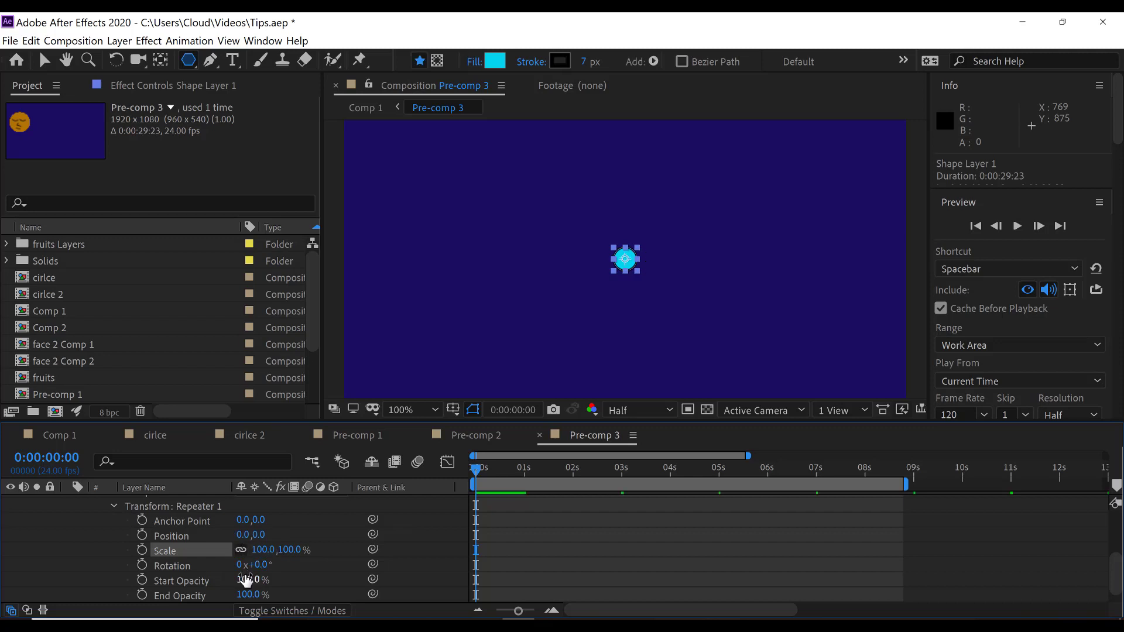
Set the Rotation in the Repeater's Transform to 360/6, giving 60° between copies
scroll(246, 579, "down", 1)
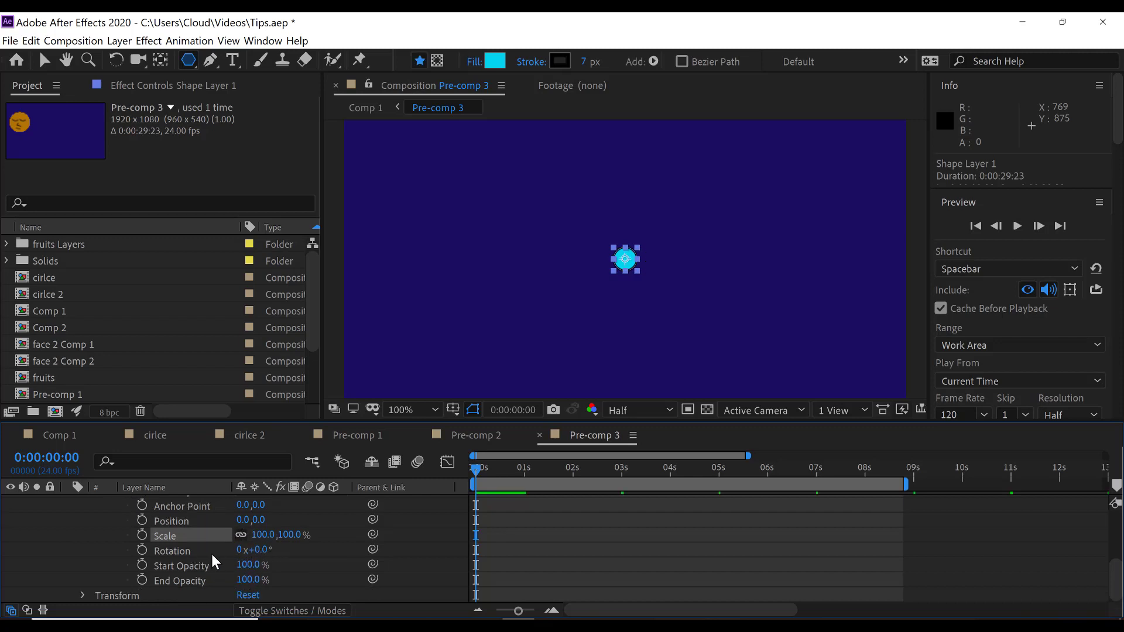
left_click(264, 547)
type("360/6")
key("Return")
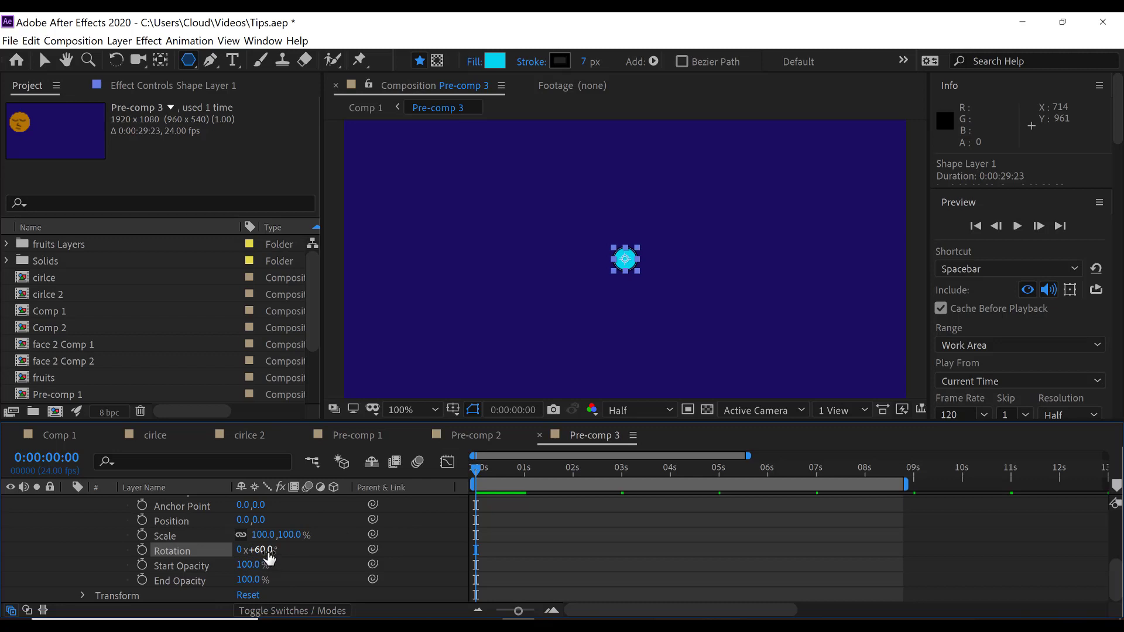
Collapse Shape Layer 1 and preview the repeated circle animation from the start of the timeline
scroll(275, 561, "up", 2)
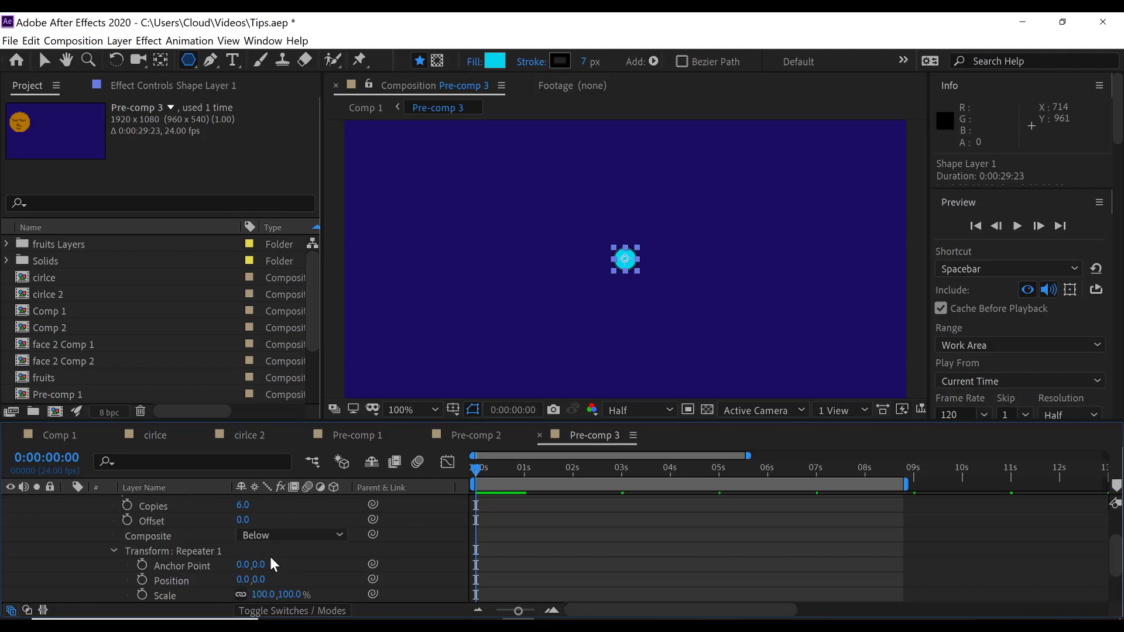
scroll(270, 561, "up", 2)
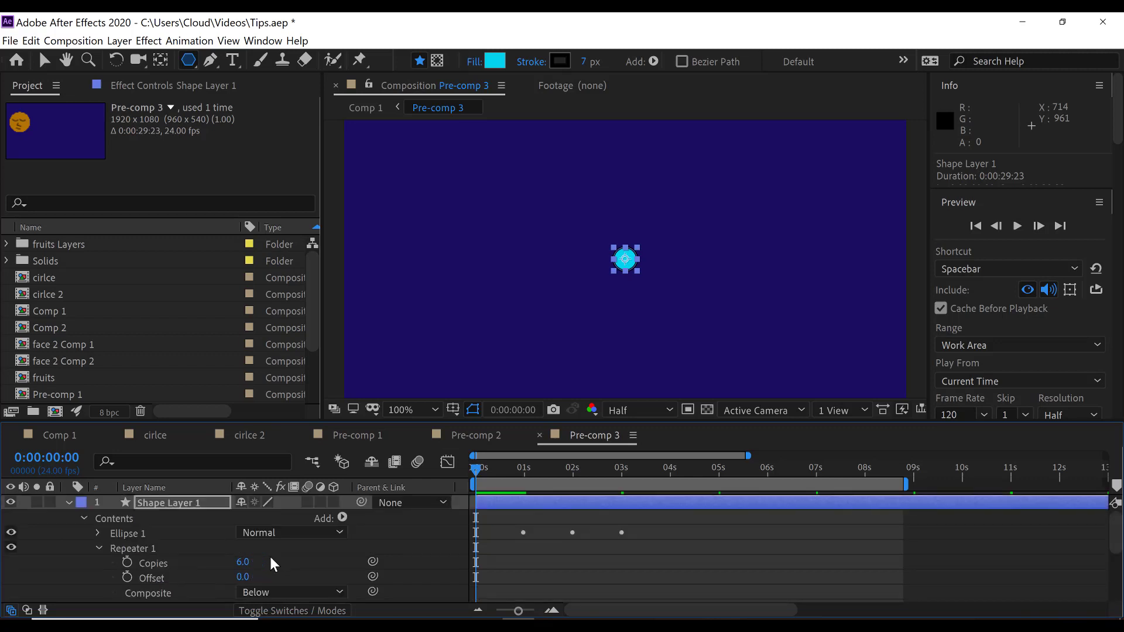
left_click(68, 502)
key("space")
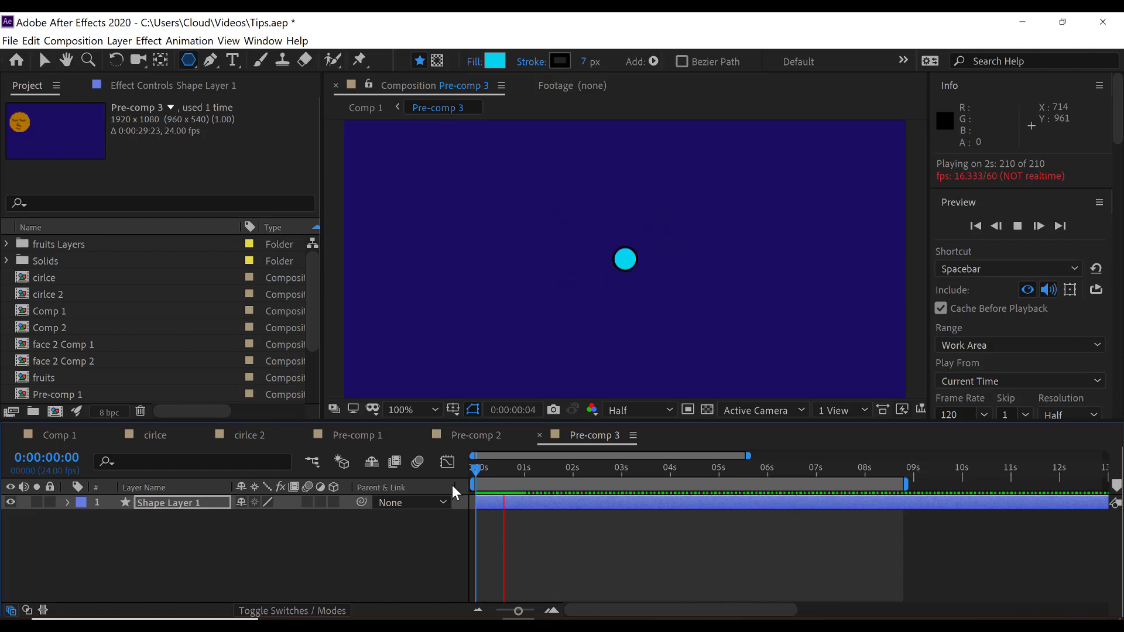
left_click(476, 468)
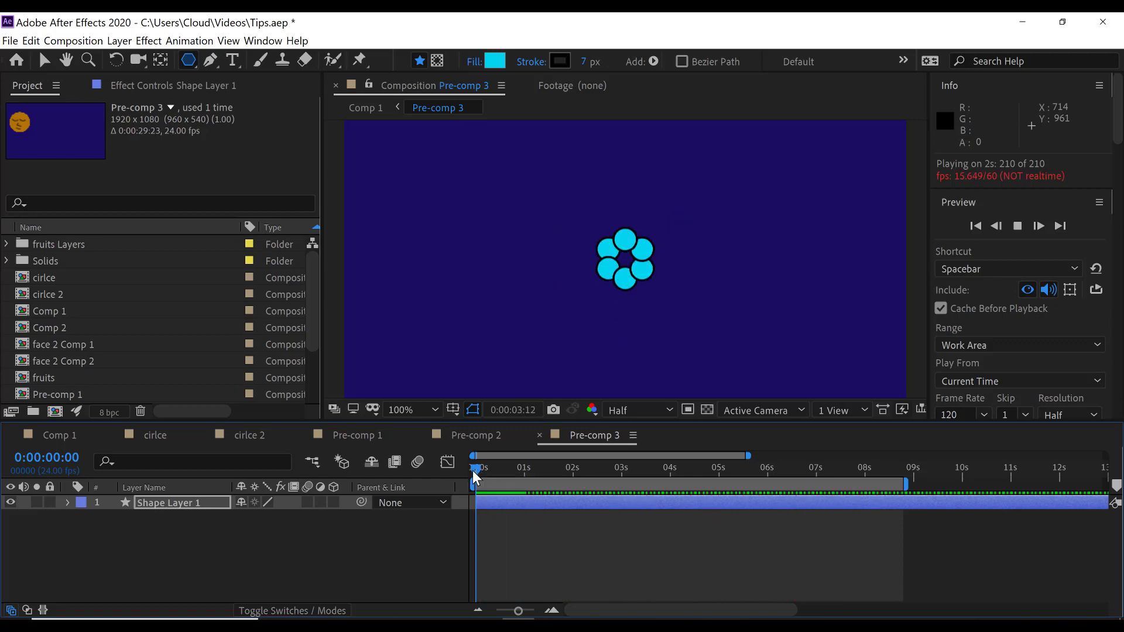
Expand Shape Layer 1, collapse the Repeater's properties and examine the order of Ellipse 1 and the Repeater in Contents
left_click(68, 504)
left_click(117, 534)
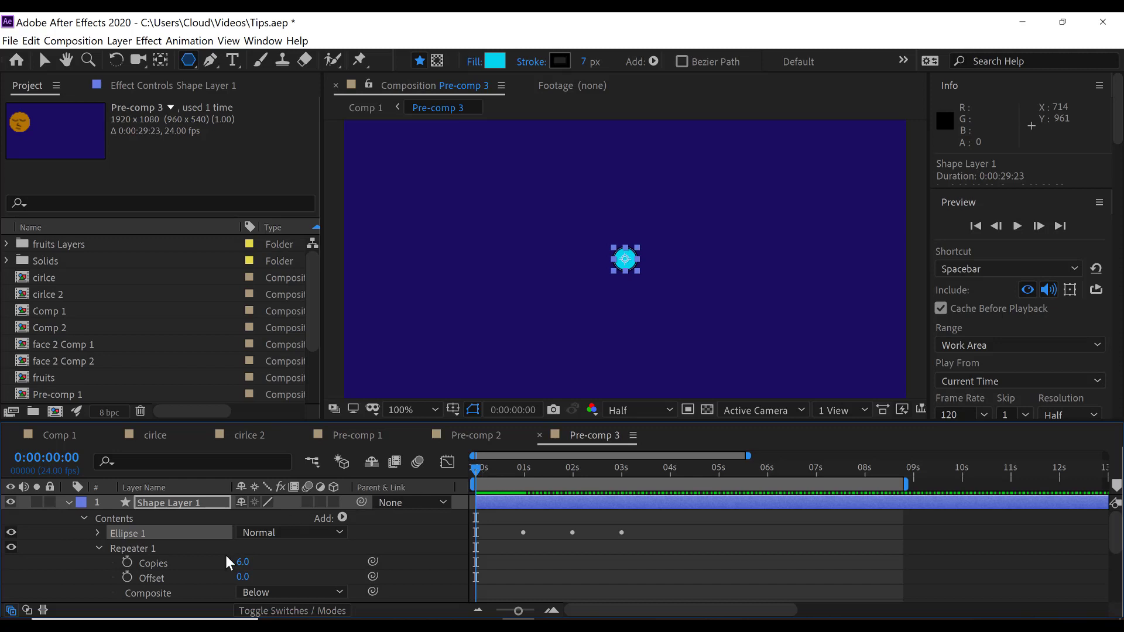
left_click(98, 549)
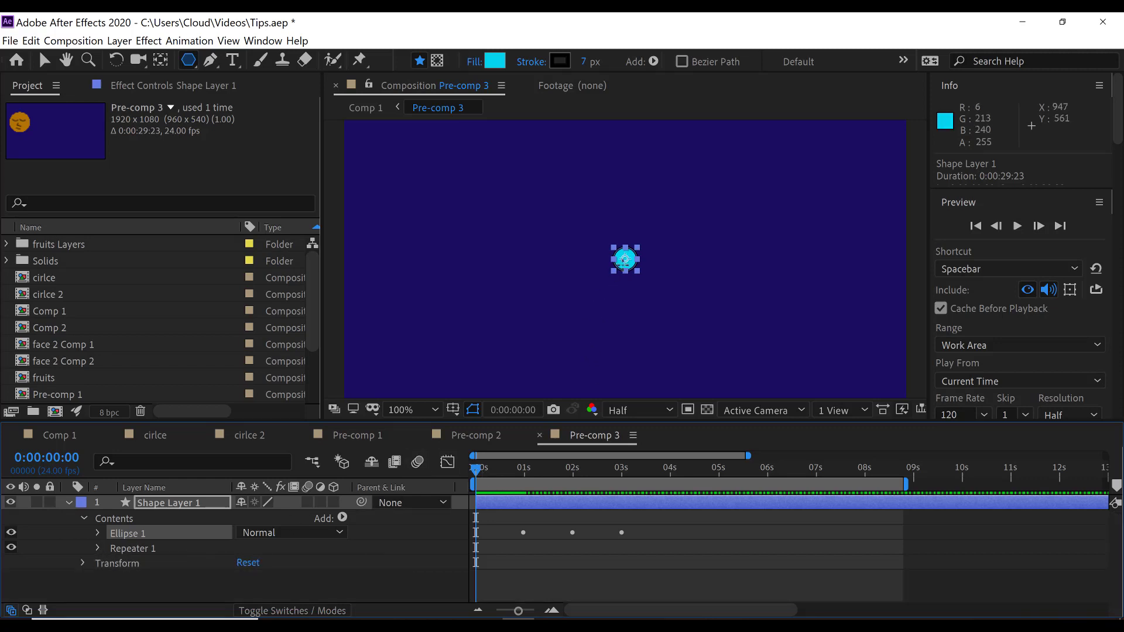
left_click(353, 549)
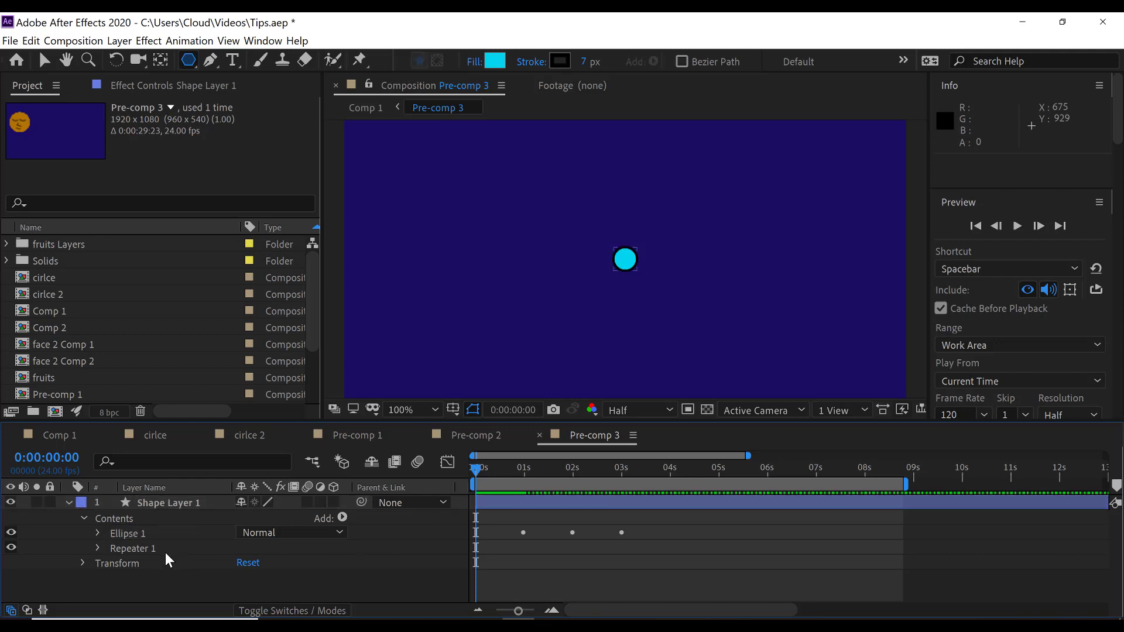
left_click(149, 548)
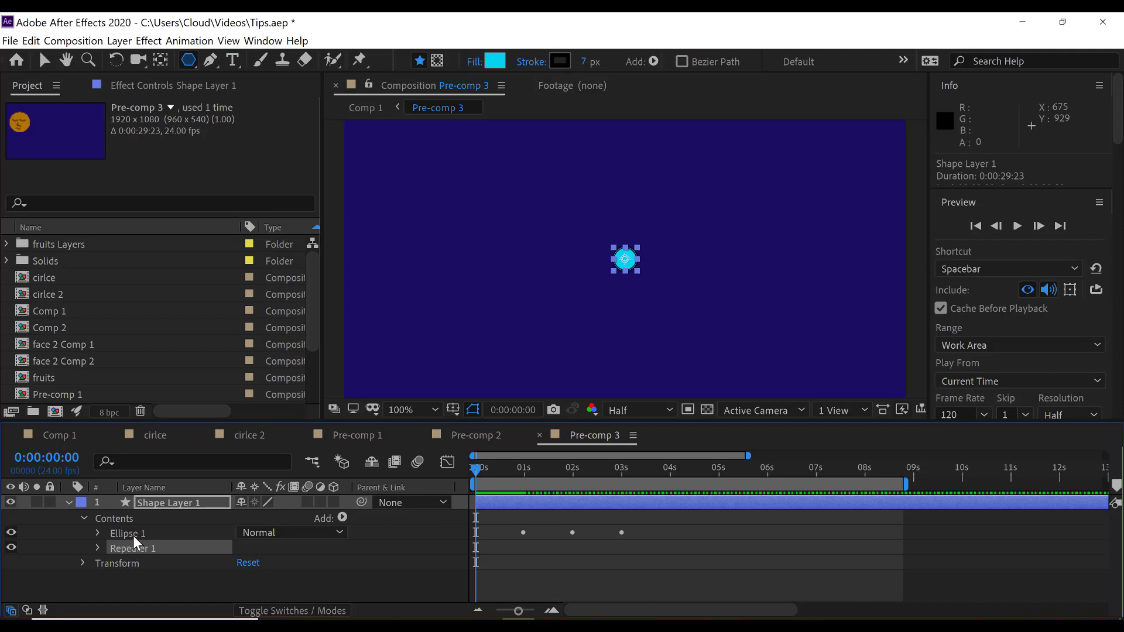
left_click(132, 535)
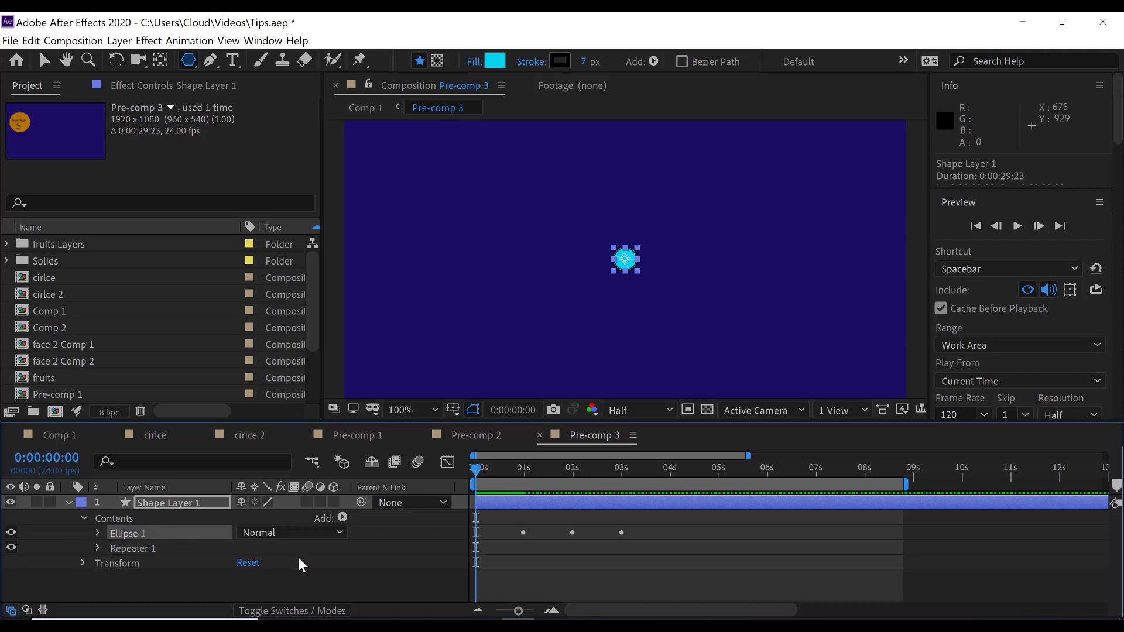
Draw a small star with the Star Tool inside Shape Layer 1, over the circle at the composition's centre
left_click(197, 63)
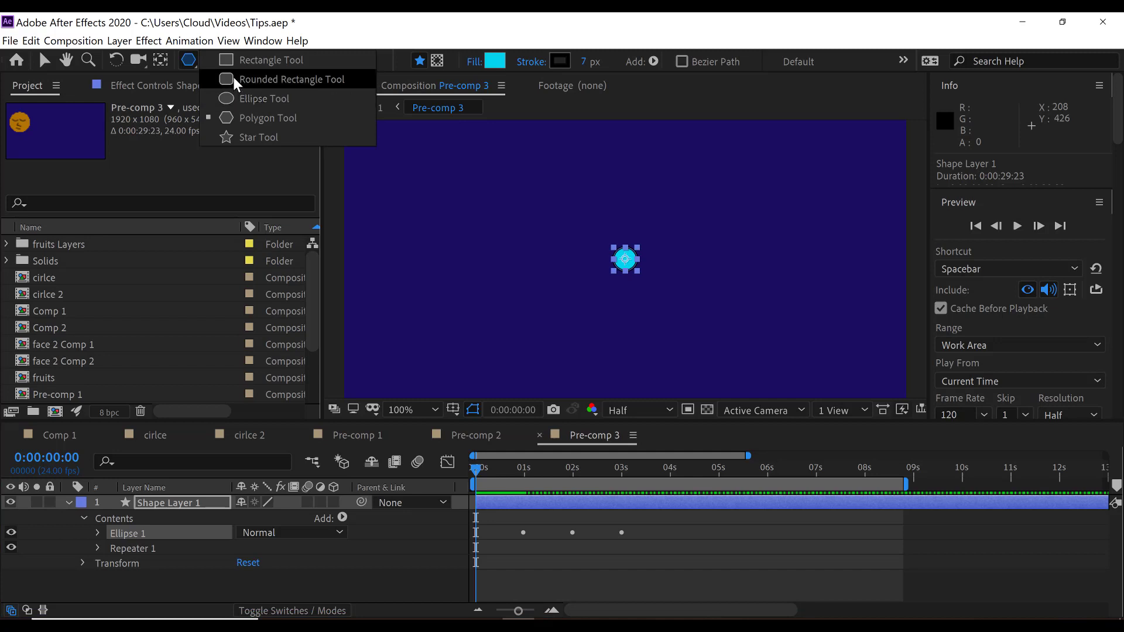
left_click(226, 119)
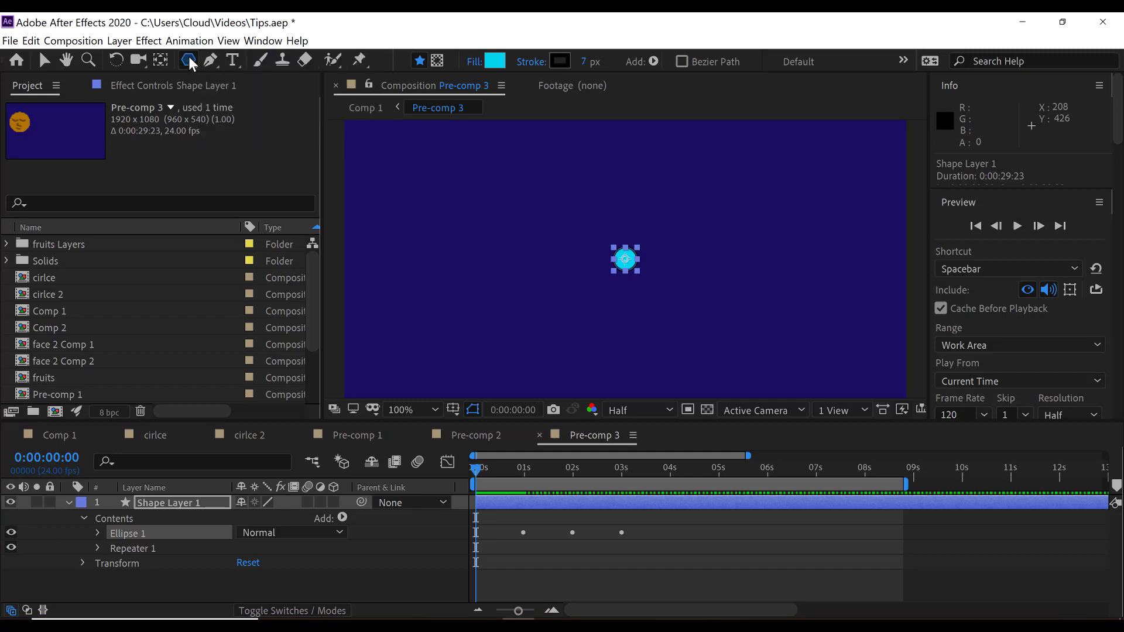
left_click(191, 64)
left_click(222, 134)
left_click(208, 503)
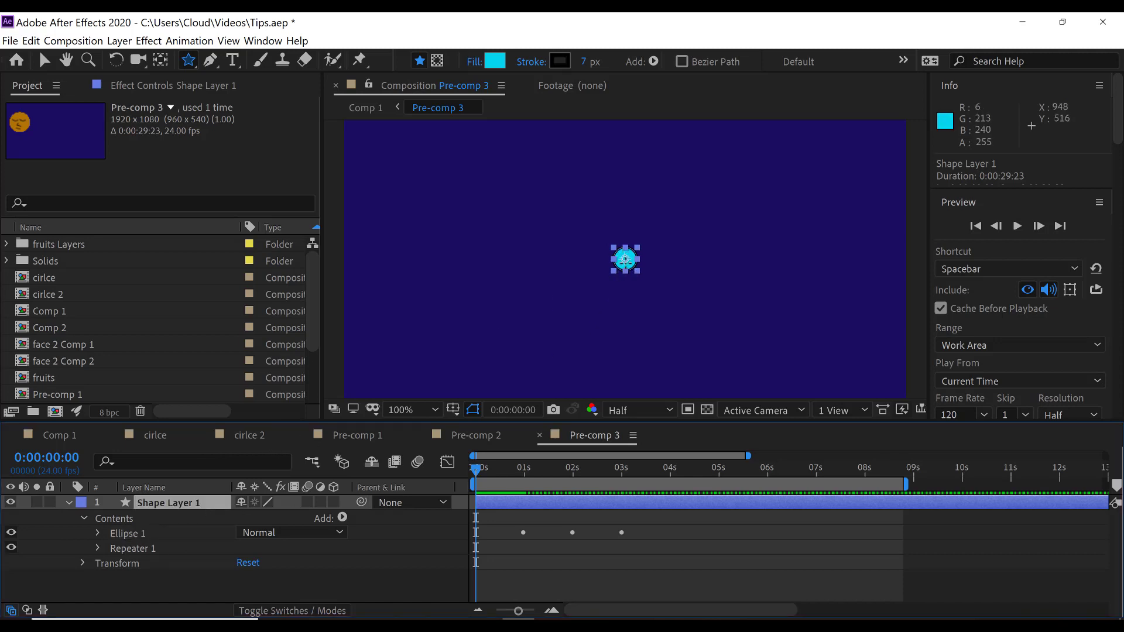
left_click_drag(622, 252, 625, 263)
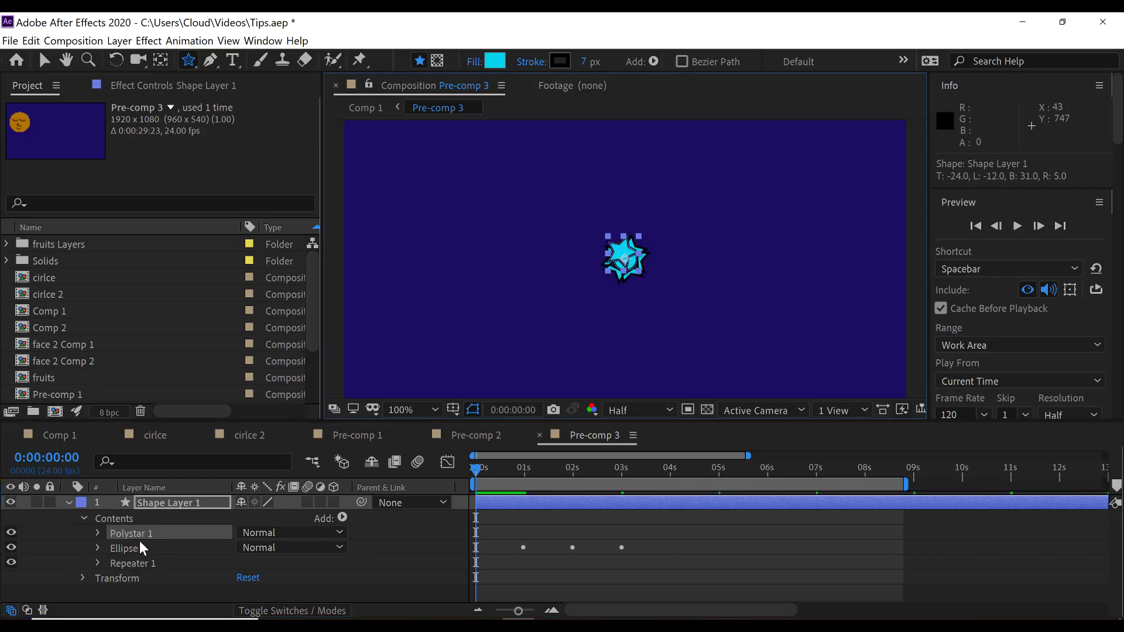
Change the star's fill color to white, FFFFFF
left_click(495, 61)
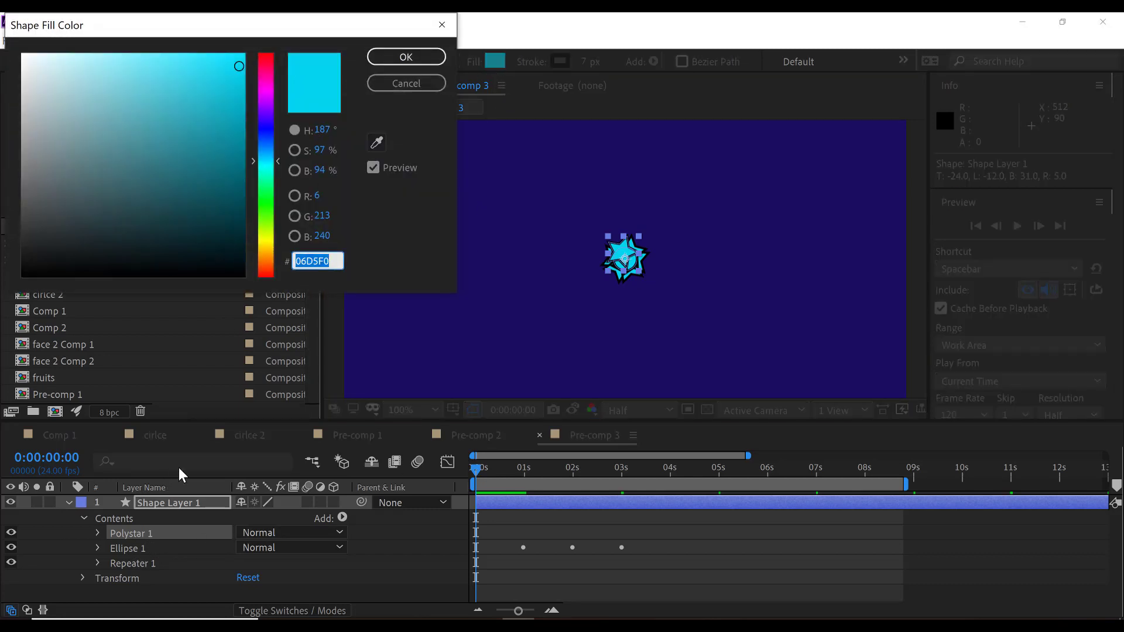
left_click(22, 55)
left_click_drag(1, 49, 3, 48)
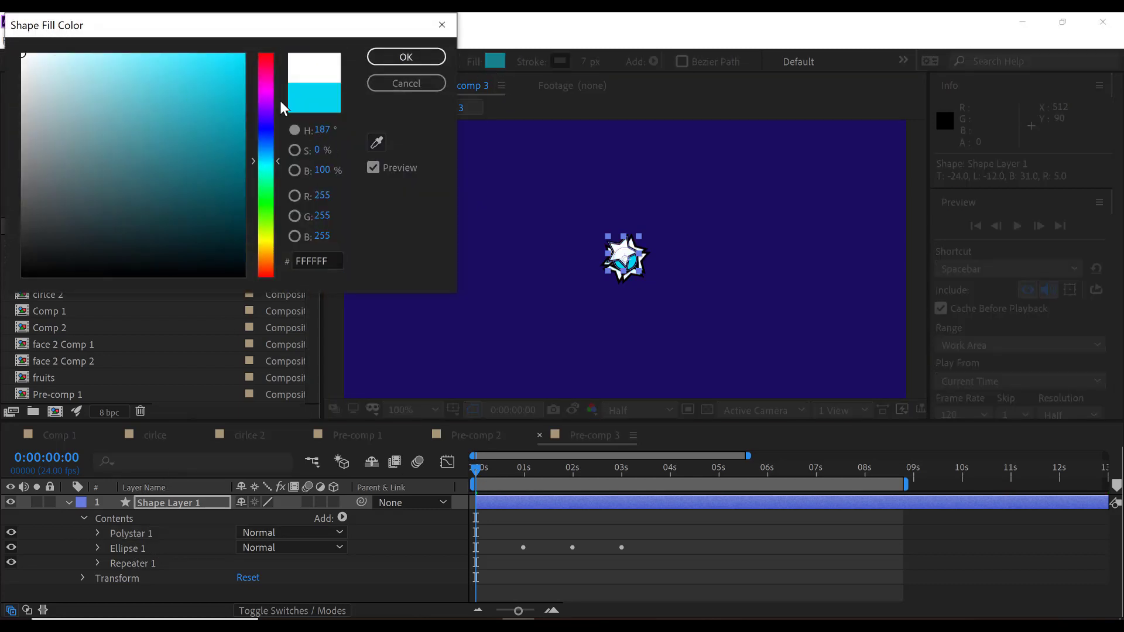
left_click(389, 59)
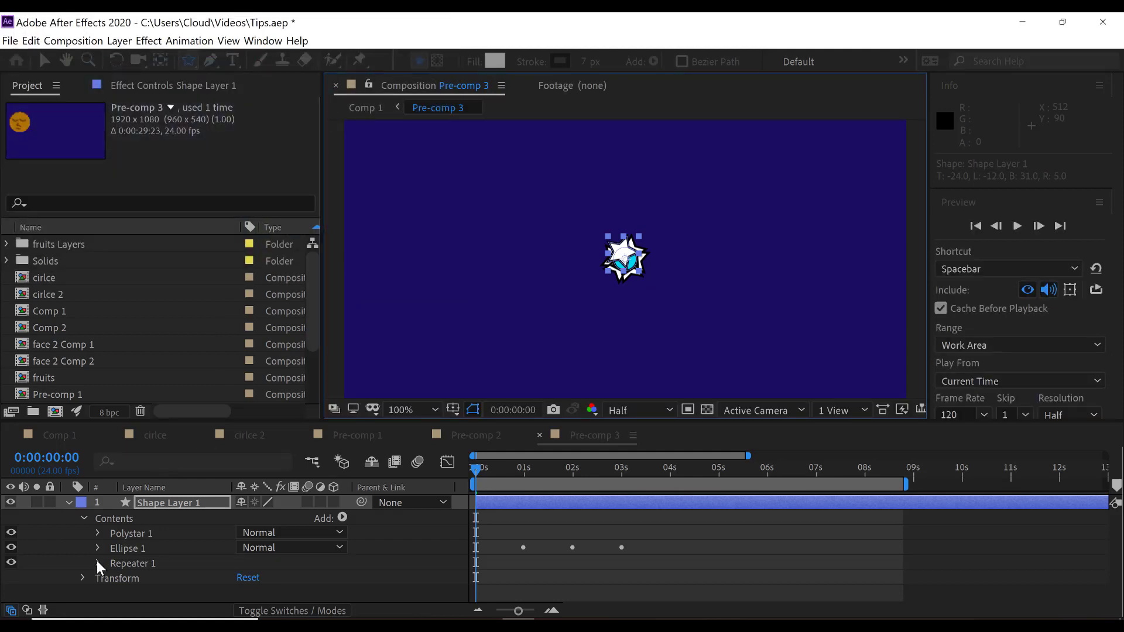
Examine the star's path properties under Polystar 1, then collapse the layer's Contents
left_click(97, 533)
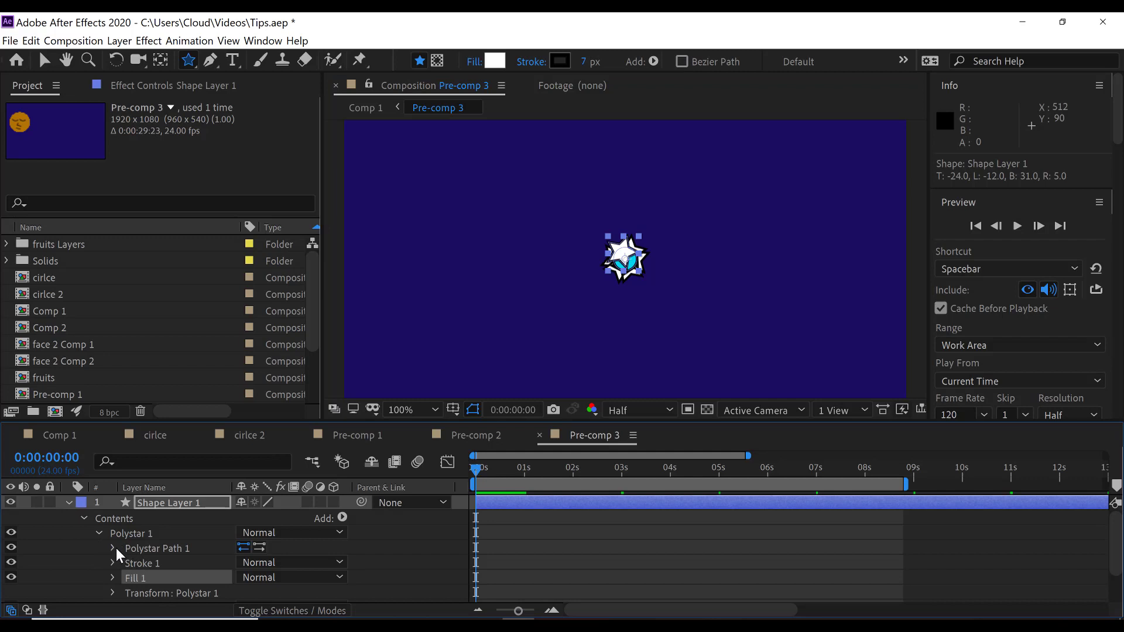
left_click(113, 548)
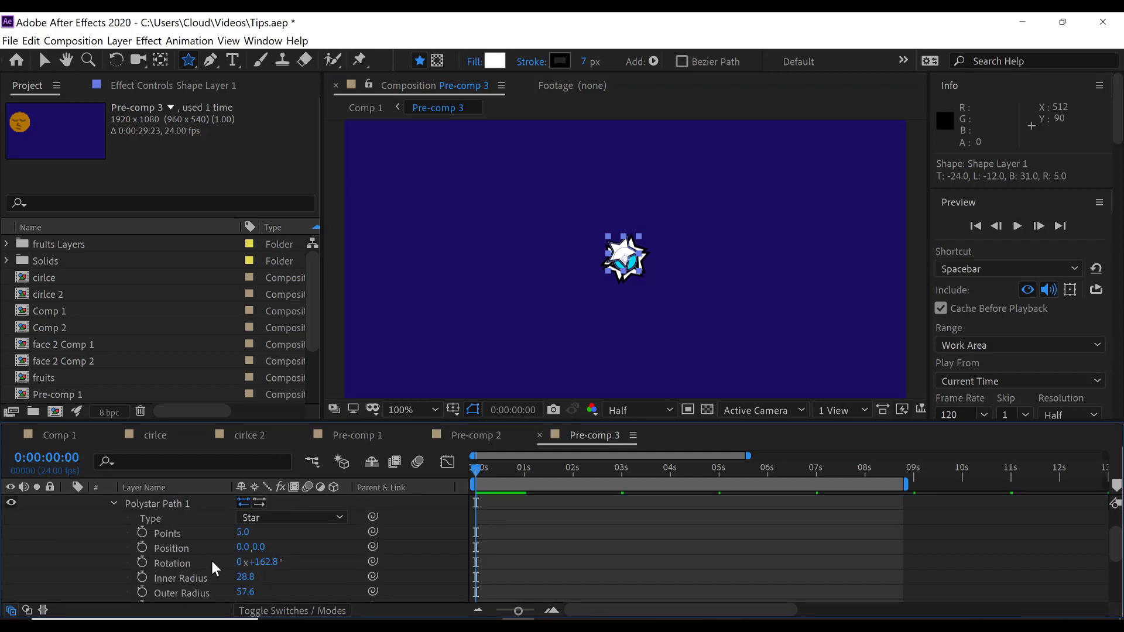
scroll(211, 559, "down", 2)
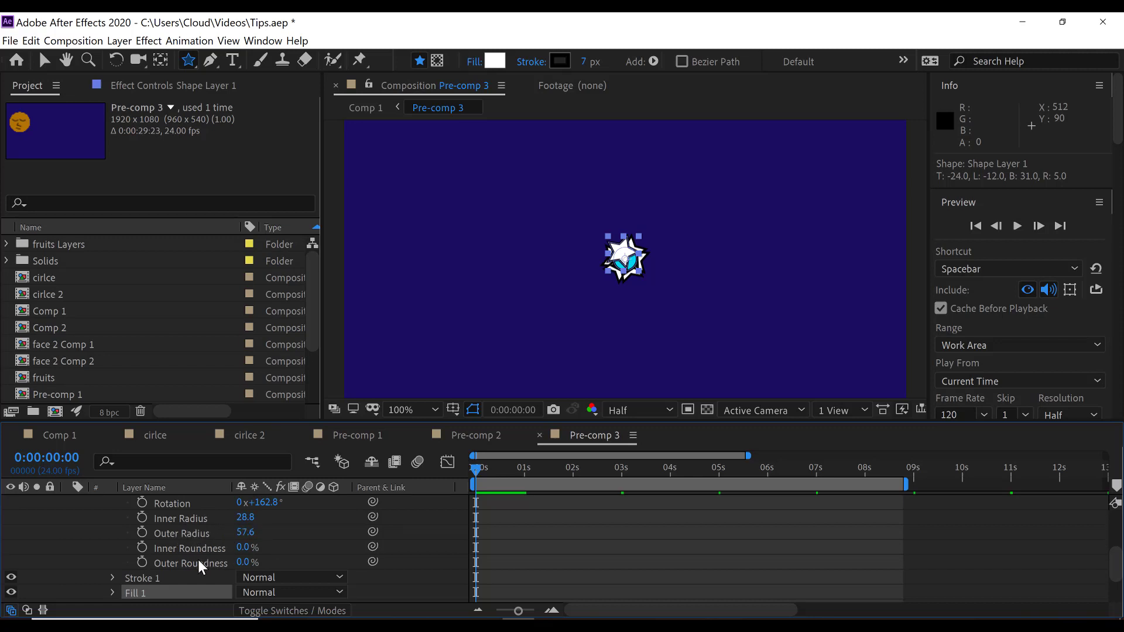
scroll(197, 553, "up", 4)
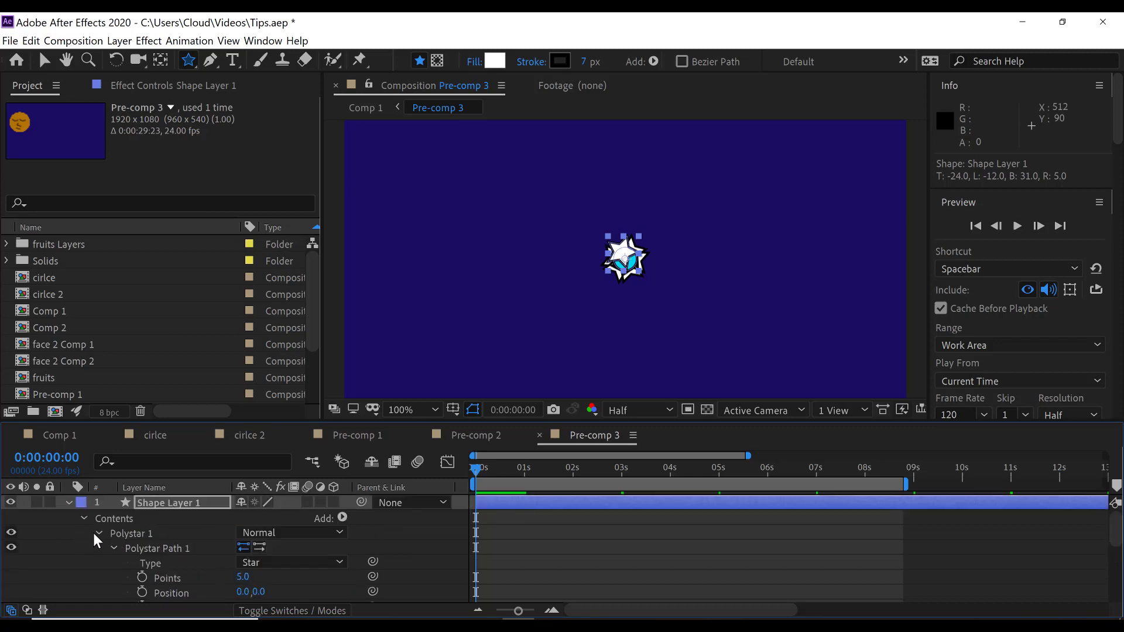
left_click(94, 533)
left_click(82, 518)
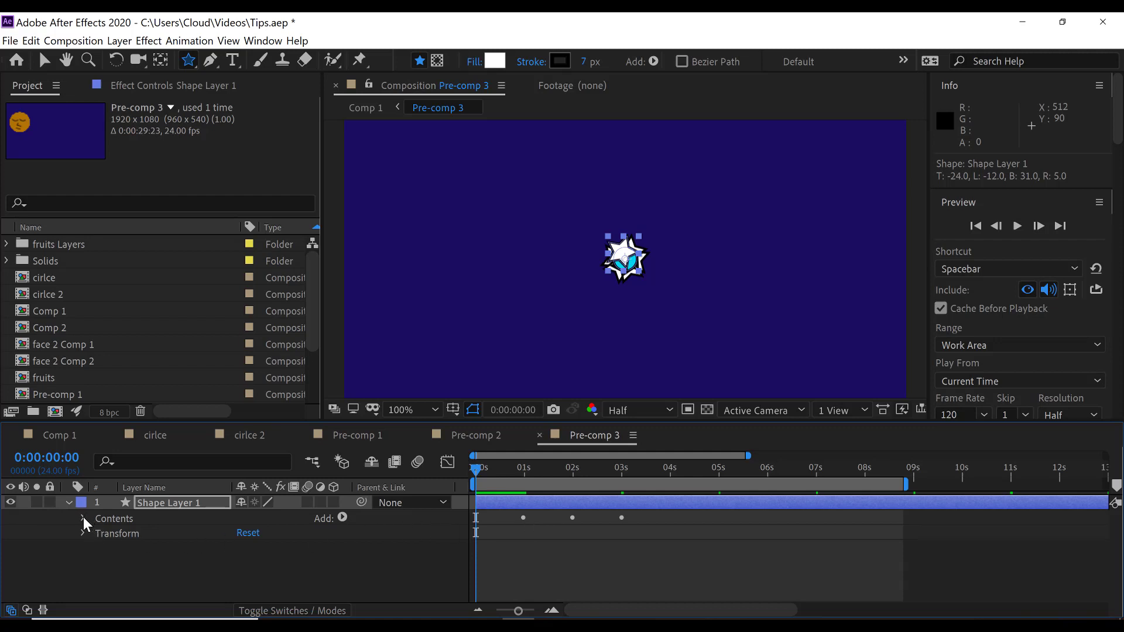
Preview the repeated stars and circles with Shape Layer 1 collapsed, stopping at 0:00:01:04
key("space")
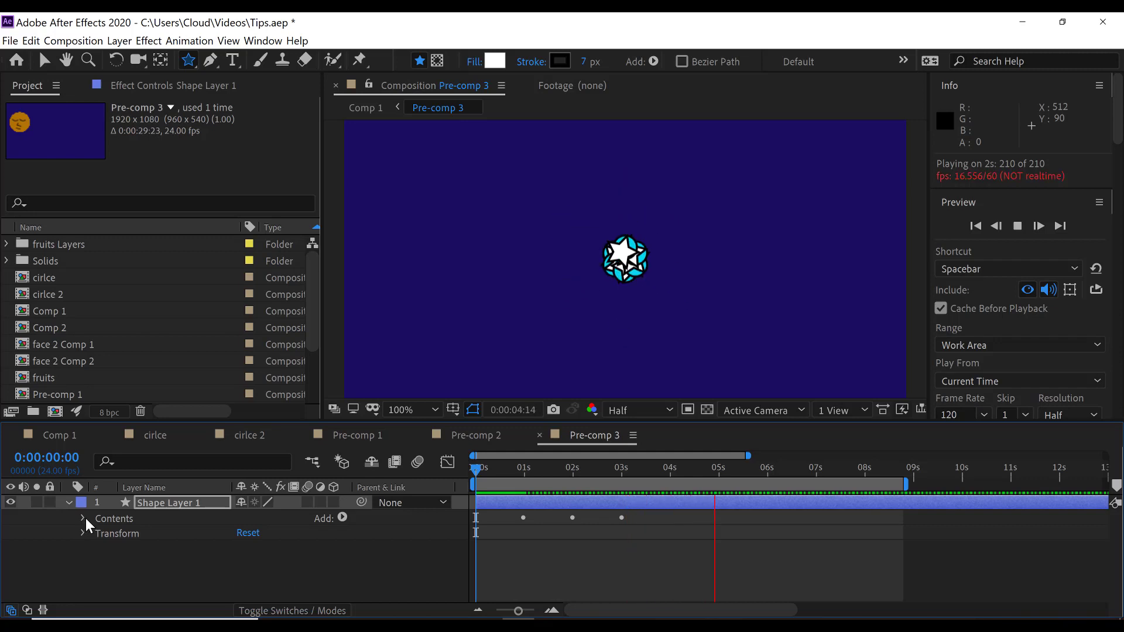
left_click(68, 503)
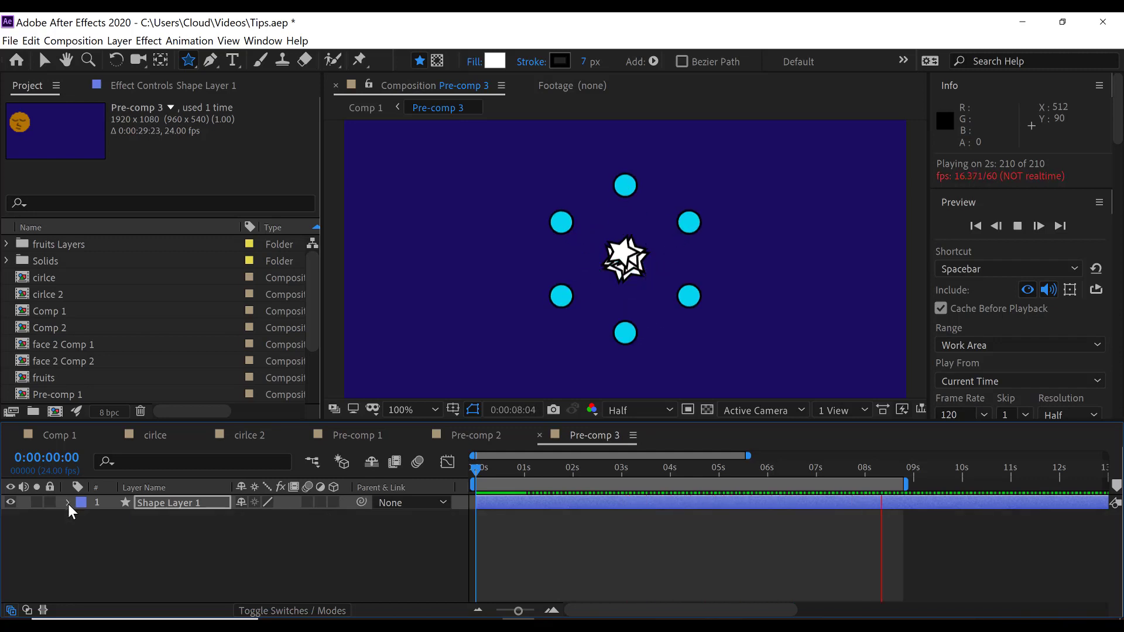
key("space")
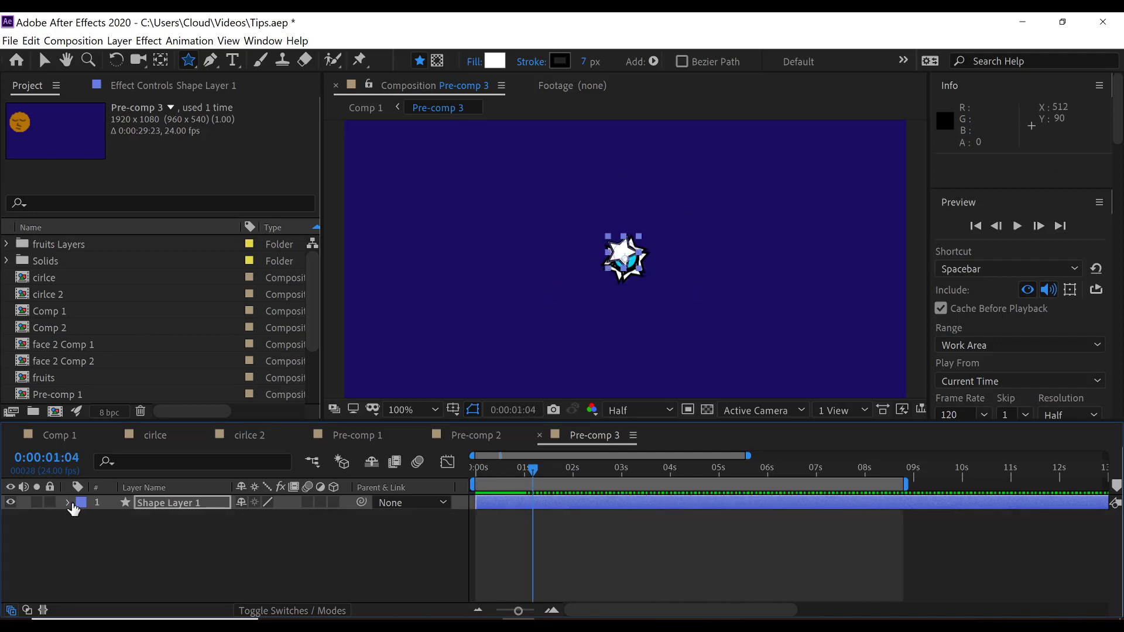
Copy the three Position keyframes with their loopOut() expression from Ellipse 1's Transform group
left_click(68, 503)
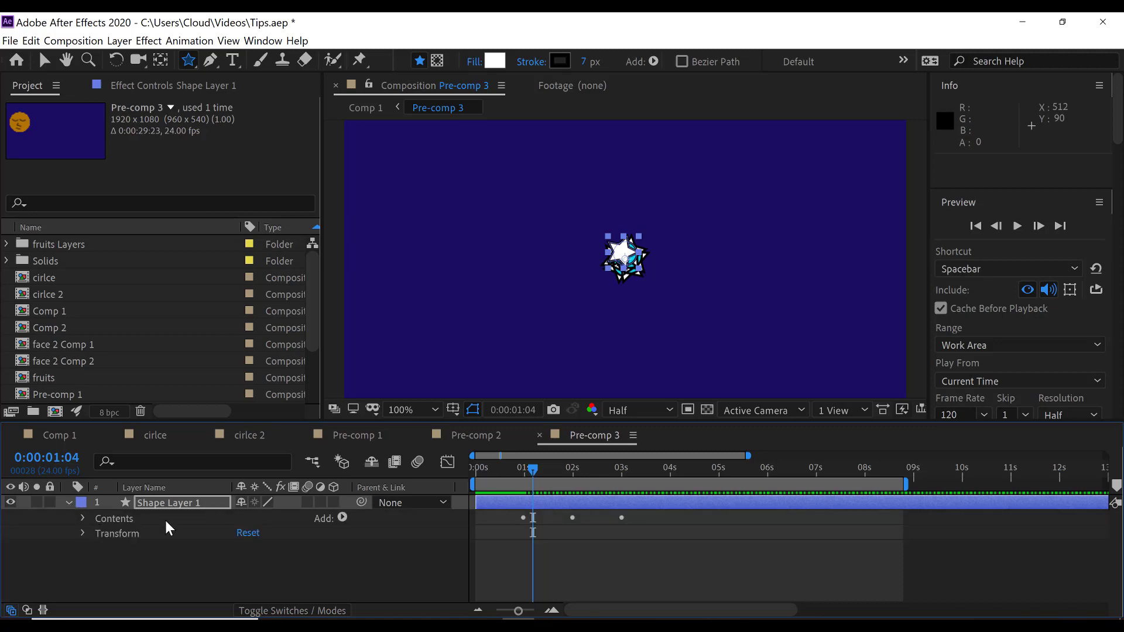
left_click(83, 518)
left_click(97, 548)
scroll(134, 567, "down", 2)
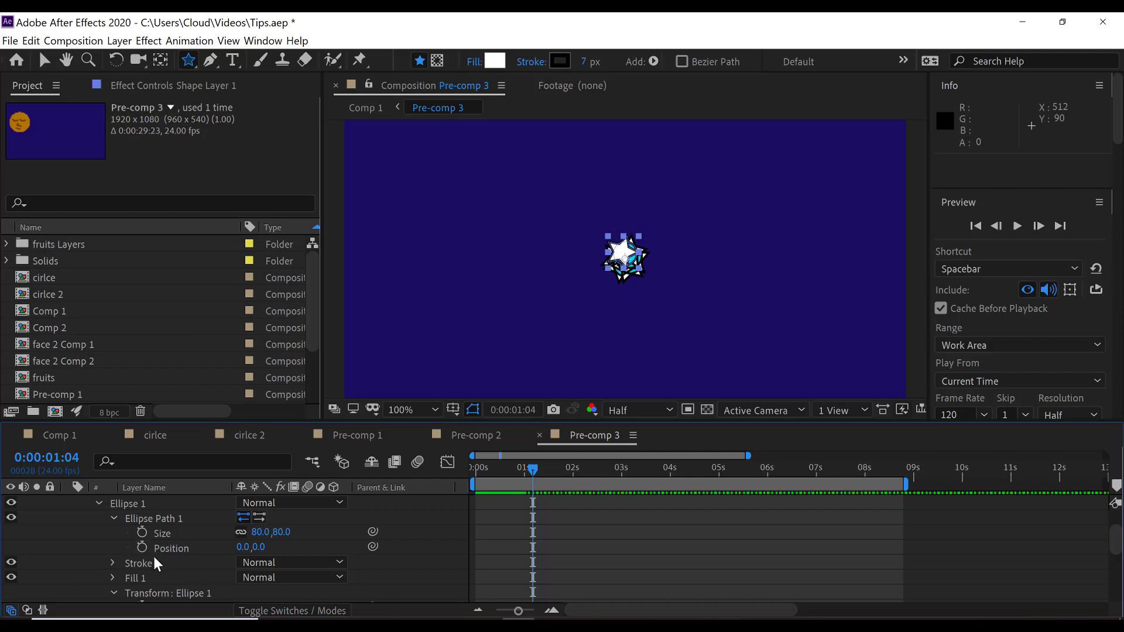
scroll(151, 578, "down", 5)
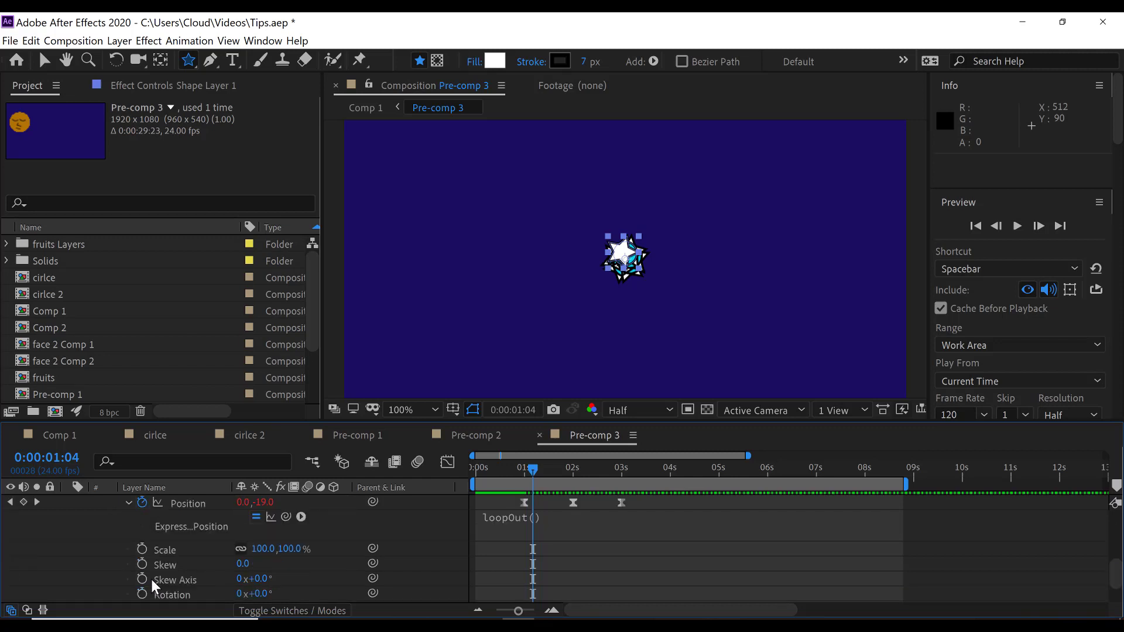
right_click(187, 501)
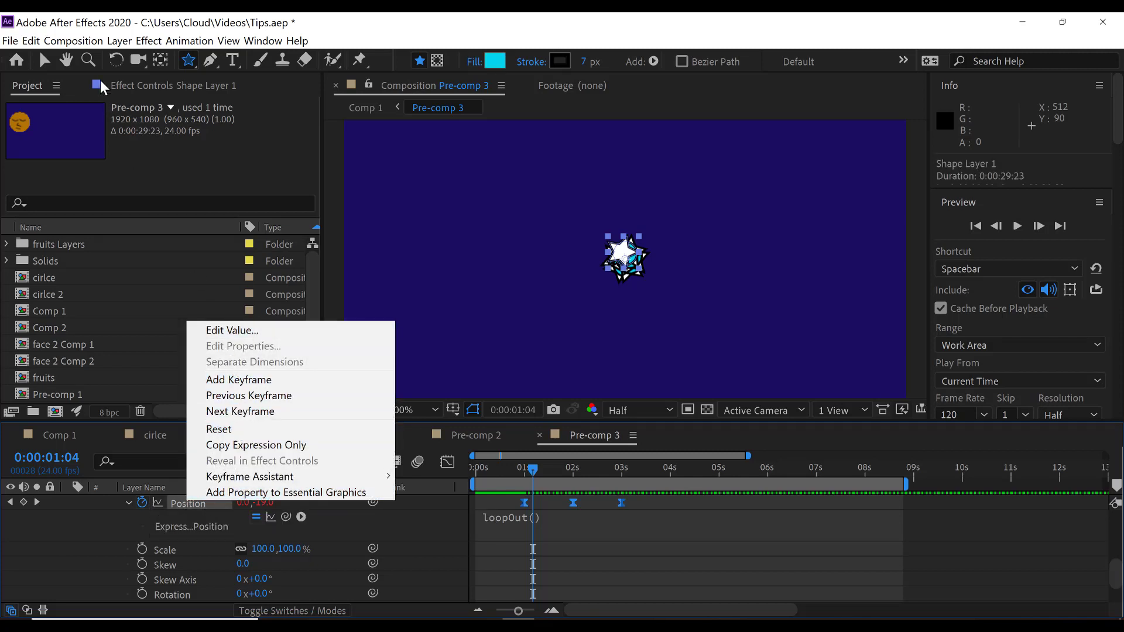
left_click(31, 41)
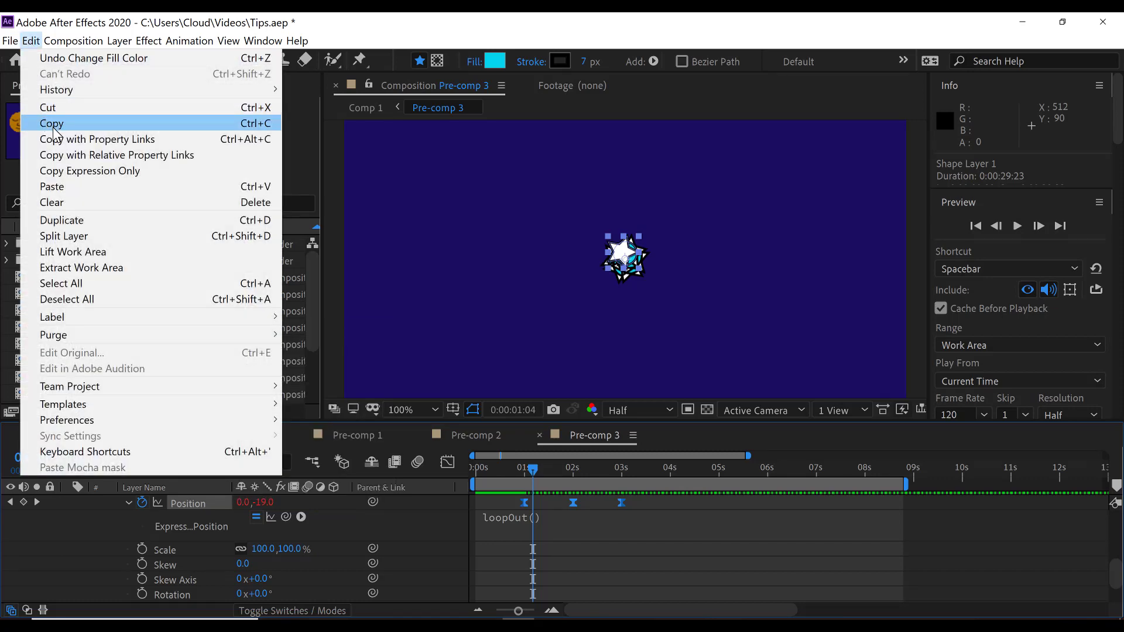
left_click(52, 123)
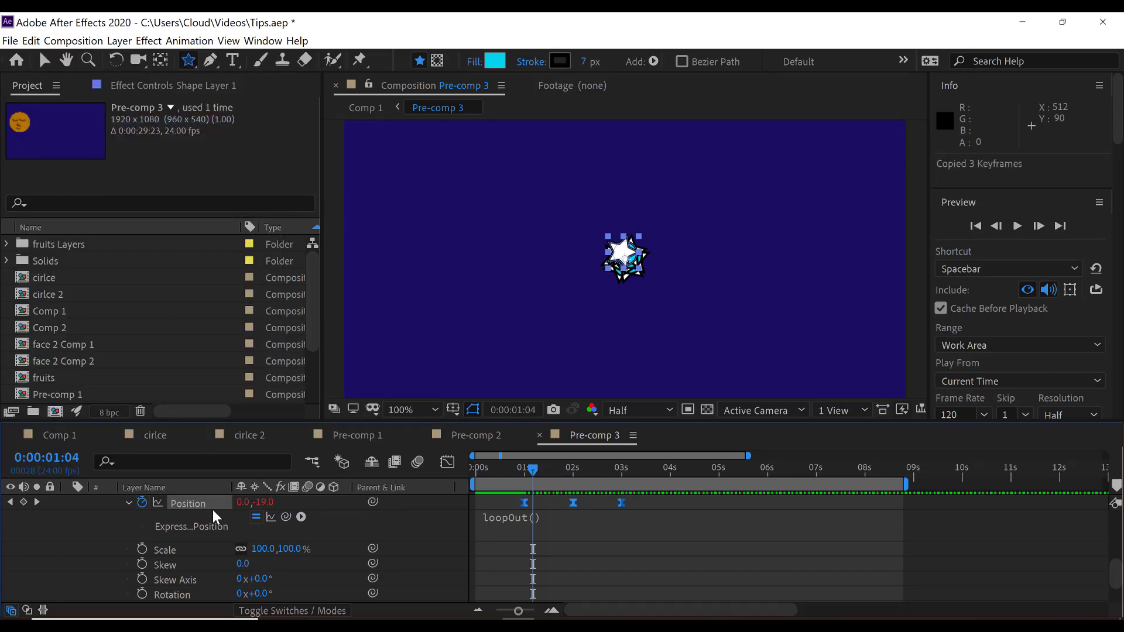
Paste the copied Position animation onto Polystar 1 at 0:00:01:04, offset slightly from the circle's keyframes
scroll(169, 550, "up", 3)
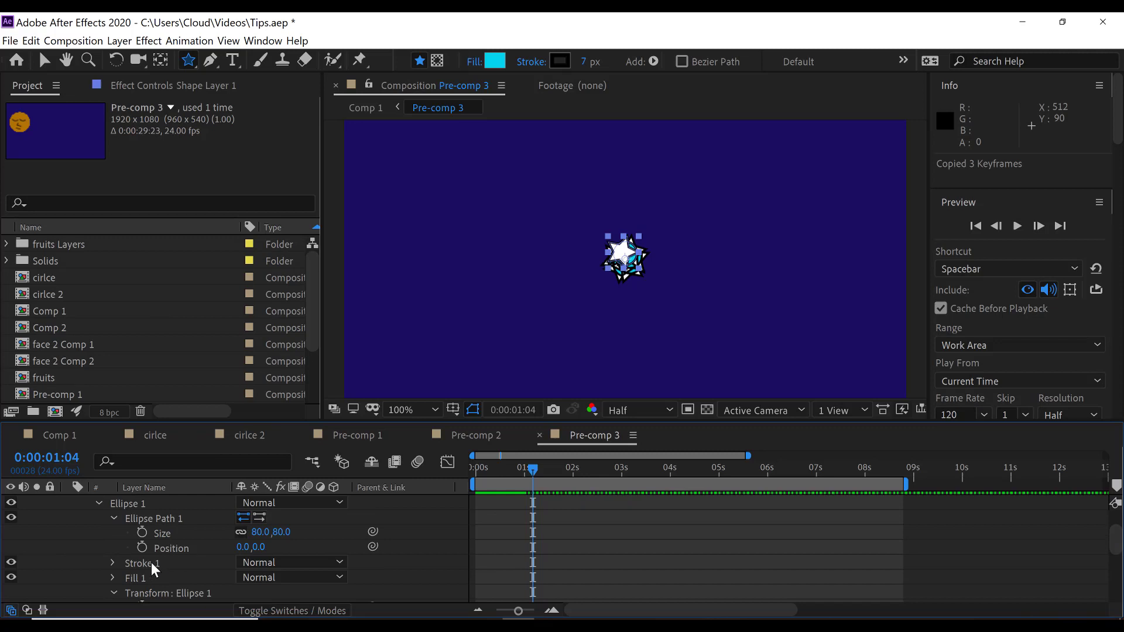
scroll(150, 522, "up", 2)
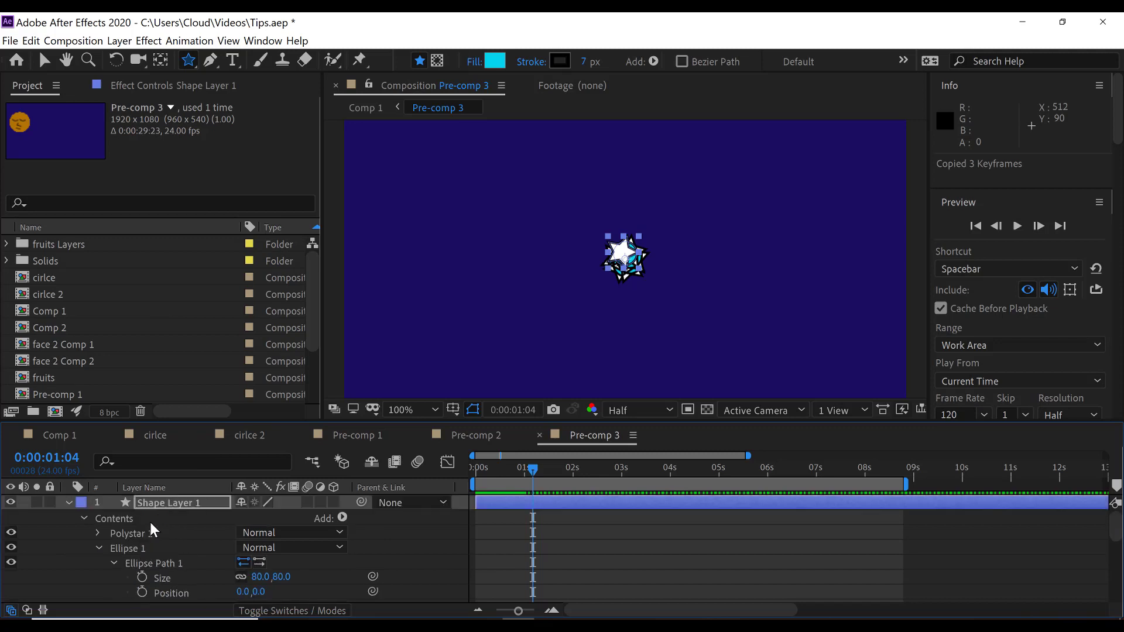
left_click(128, 532)
right_click(128, 532)
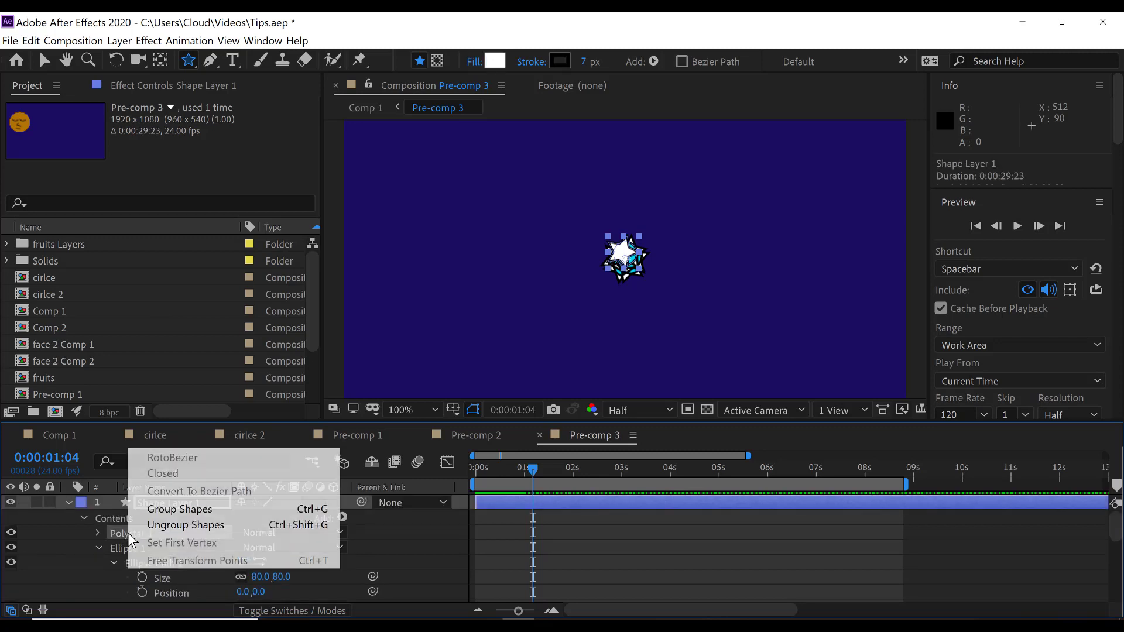
left_click(24, 44)
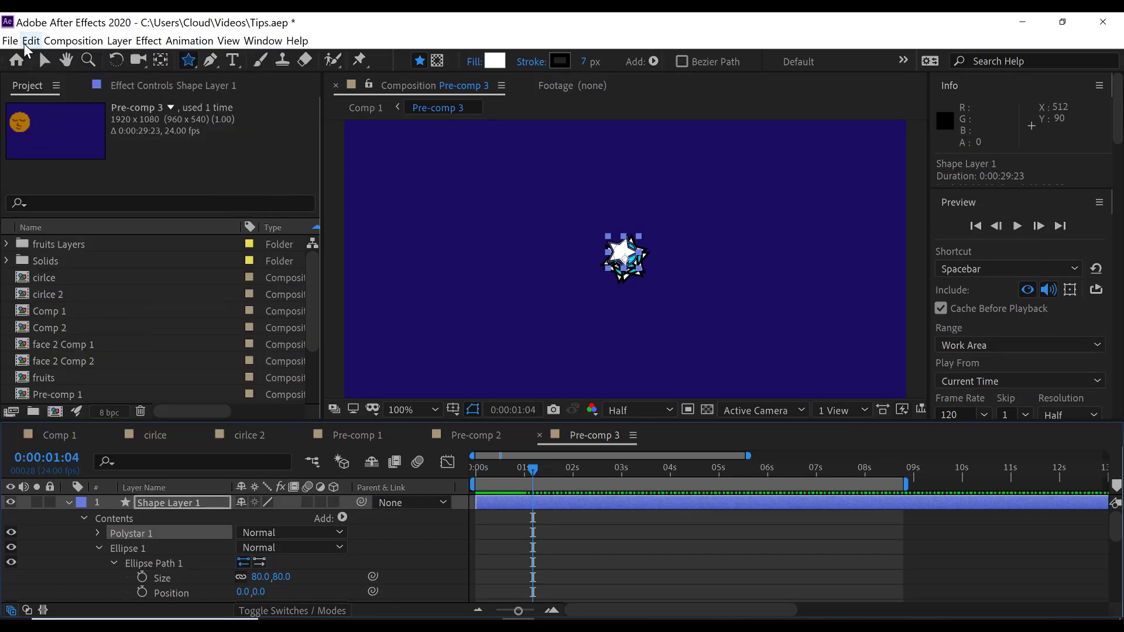
left_click(30, 41)
left_click(52, 186)
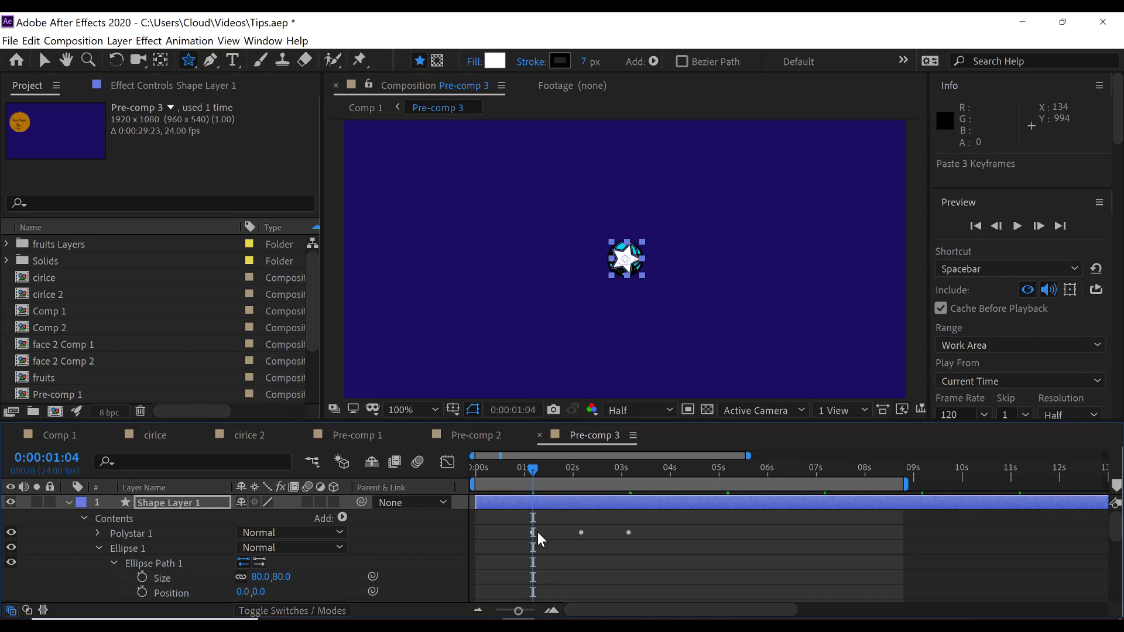
Preview the stars moving with the circles, then return the playhead to the start of the timeline
left_click_drag(531, 466, 527, 472)
key("space")
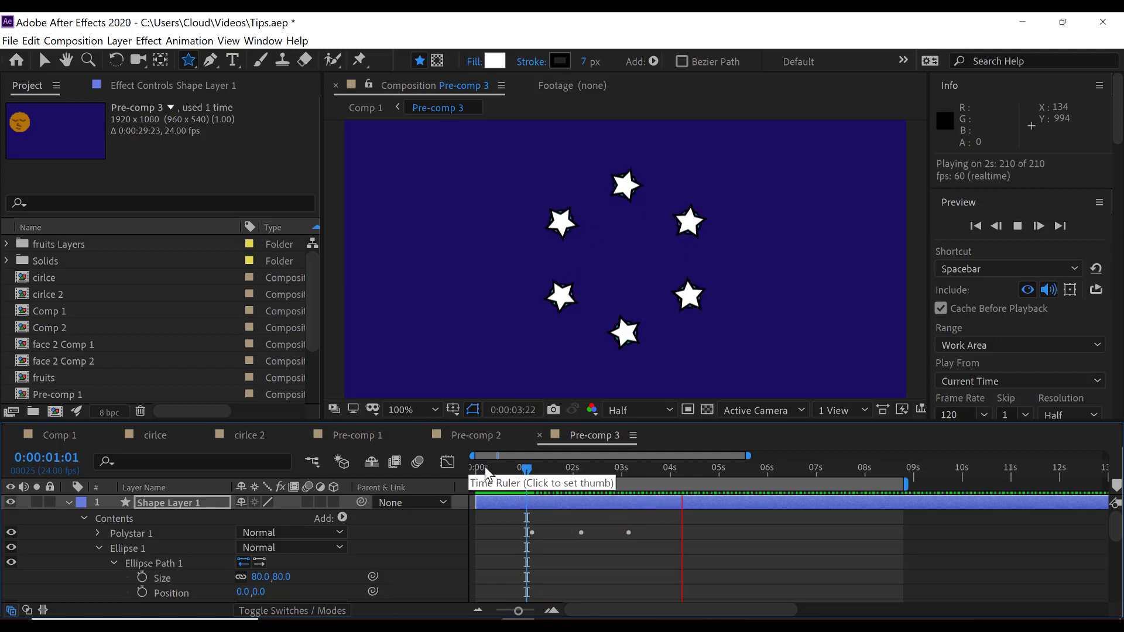
key("space")
left_click_drag(477, 469, 473, 469)
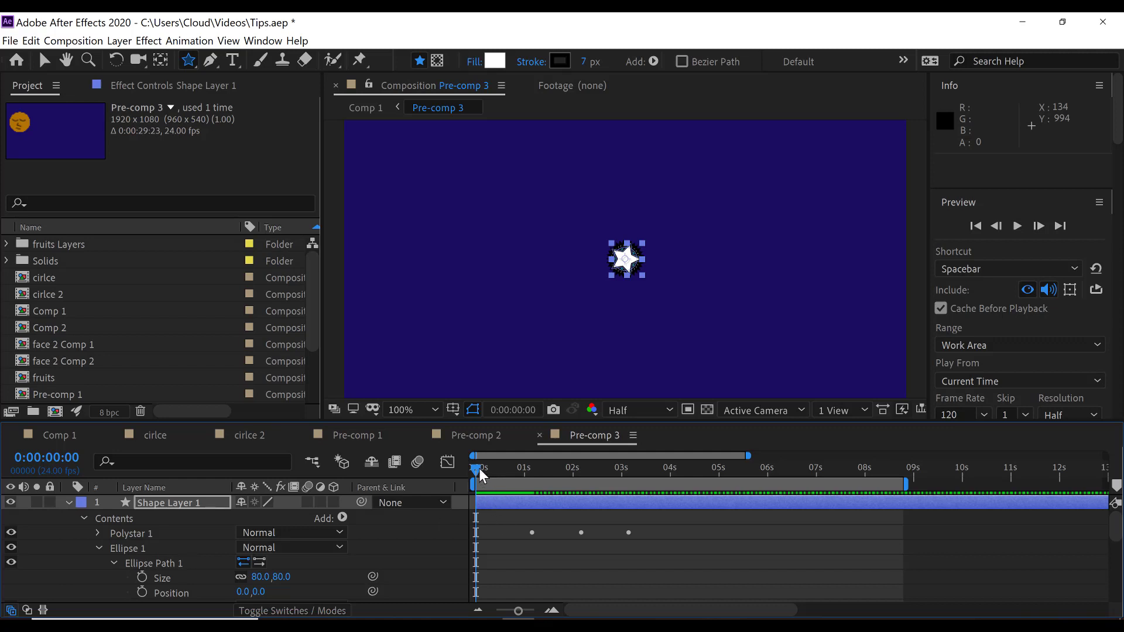
Set the Rotation of Polystar Path 1 to -23x -197.2° and preview the animation
left_click(124, 535)
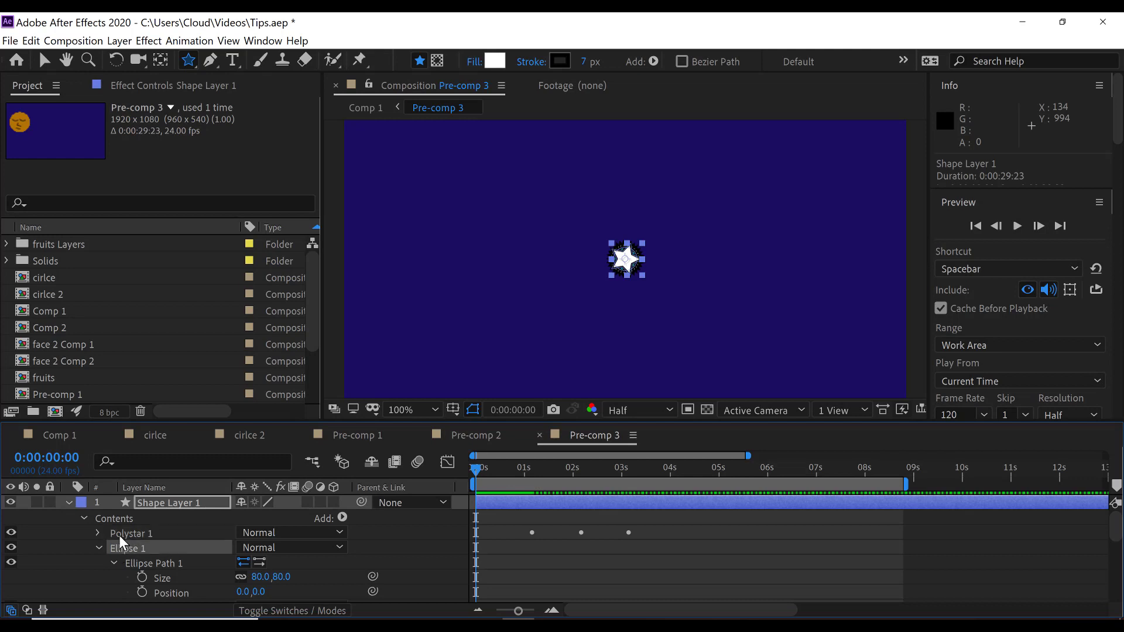
left_click(98, 532)
scroll(129, 533, "down", 1)
left_click(132, 531)
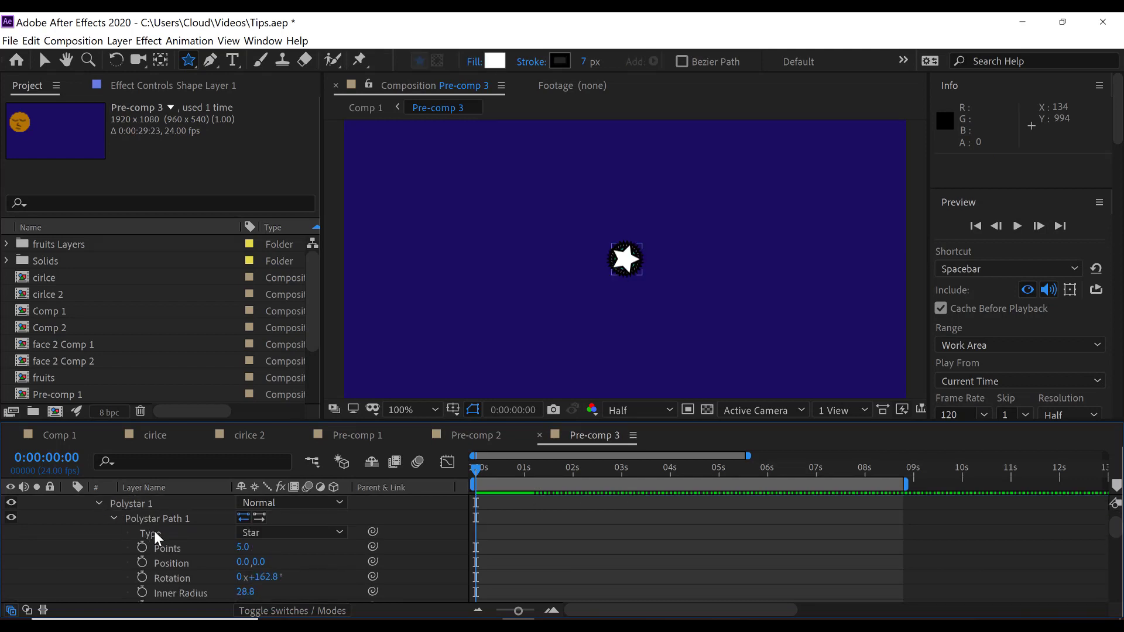
scroll(149, 549, "down", 2)
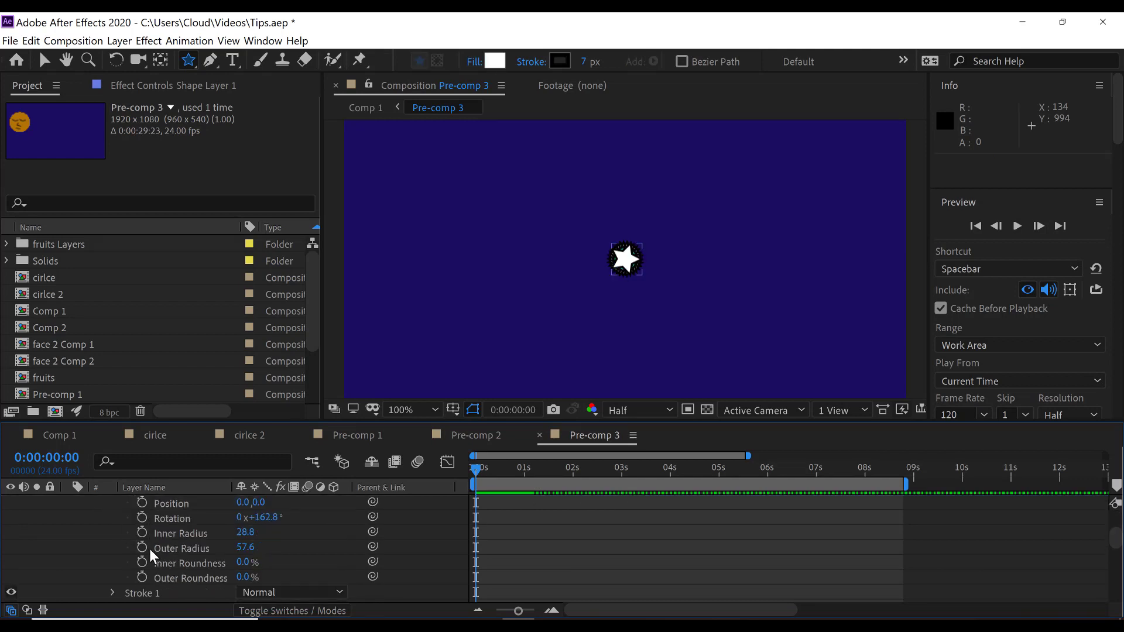
scroll(168, 531, "up", 2)
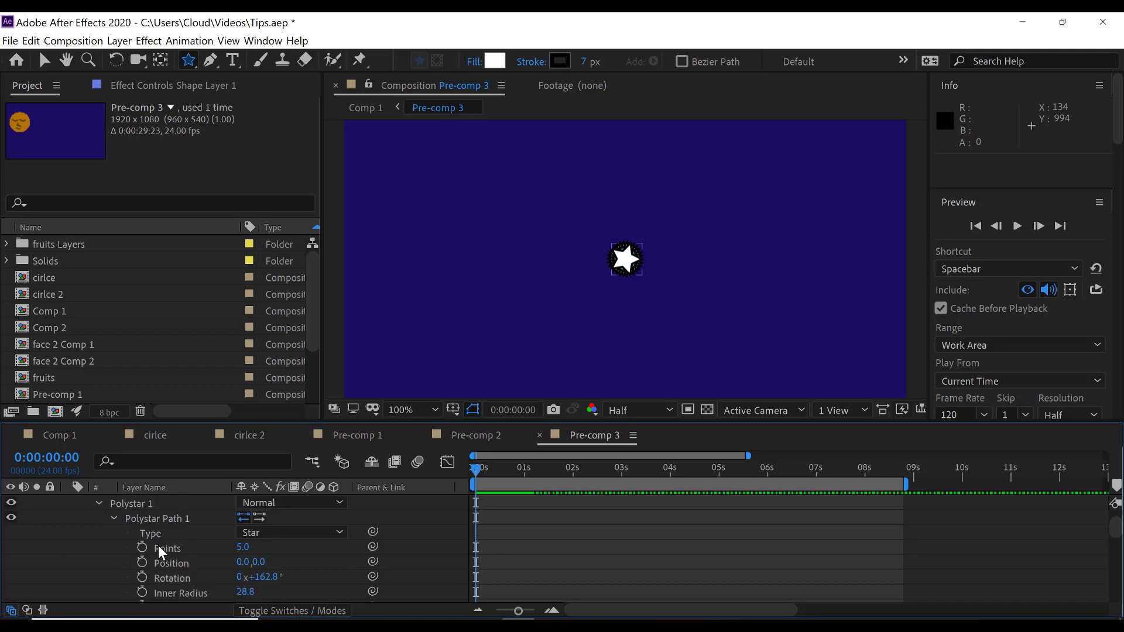
left_click_drag(275, 579, 226, 583)
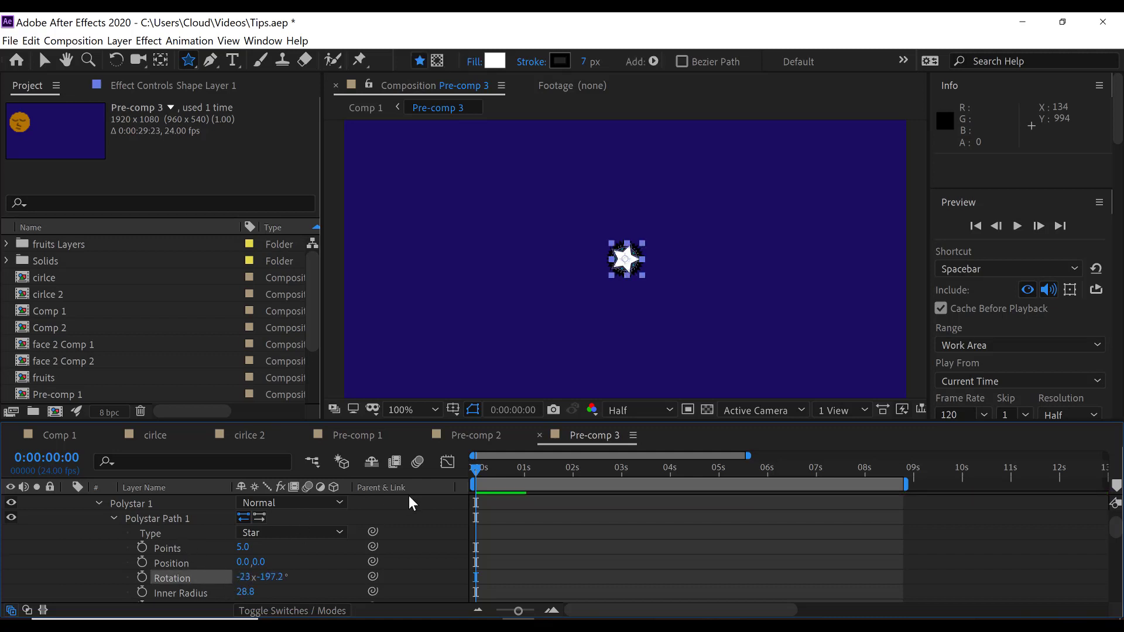
key("space")
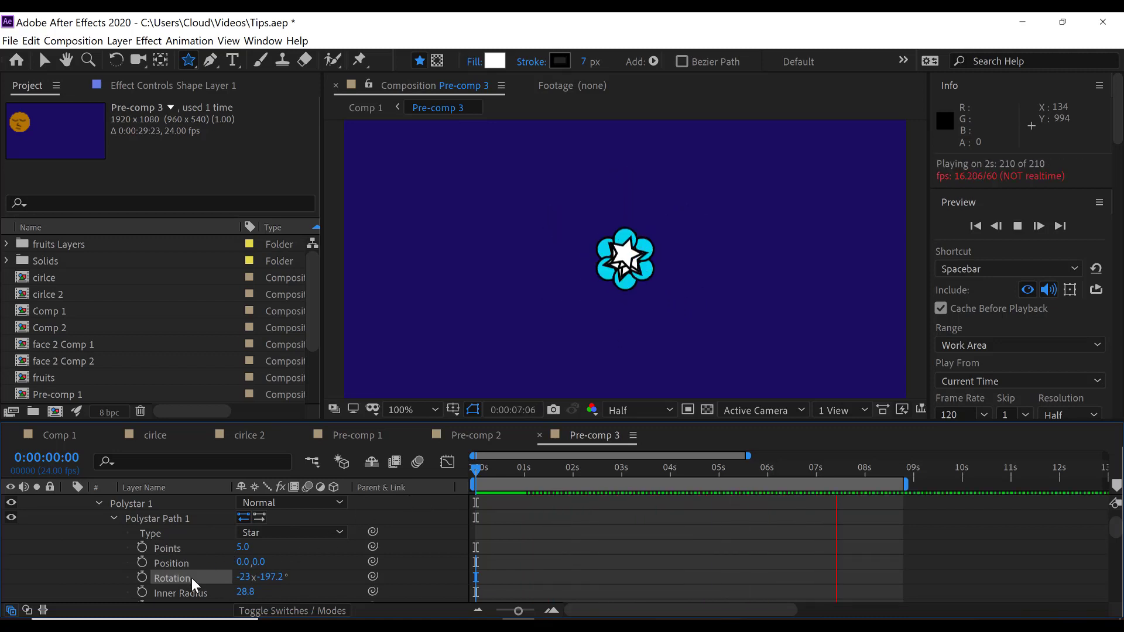
Set the Rotation in Polystar 1's Transform group to 27° and return the playhead to the start
scroll(187, 571, "down", 4)
scroll(178, 557, "down", 3)
scroll(170, 557, "up", 3)
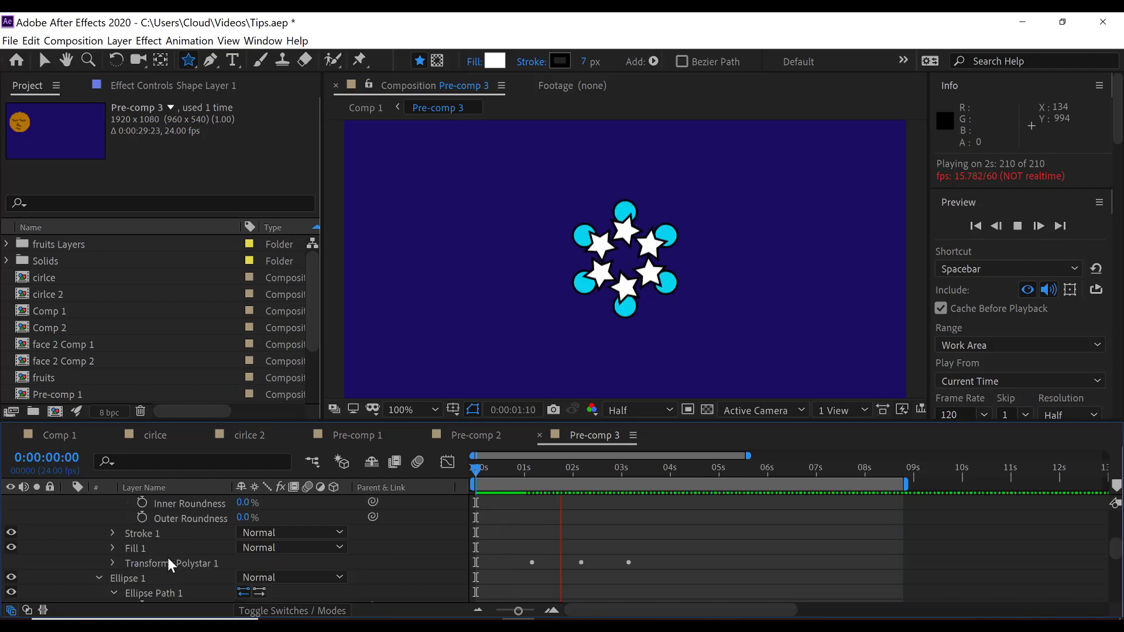
left_click(113, 564)
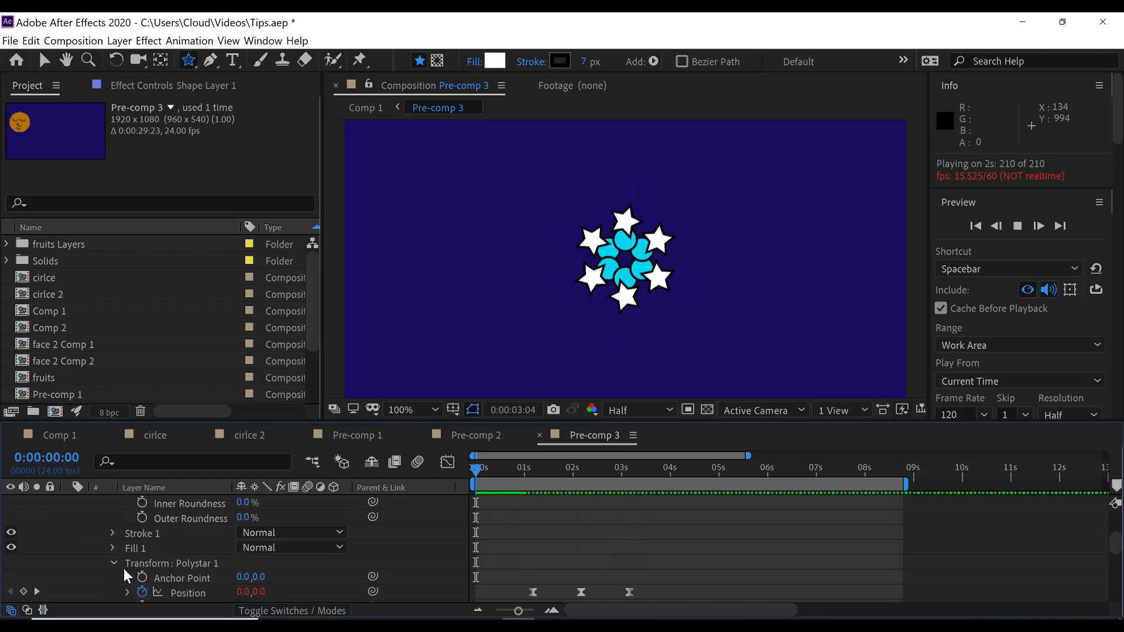
scroll(194, 561, "down", 2)
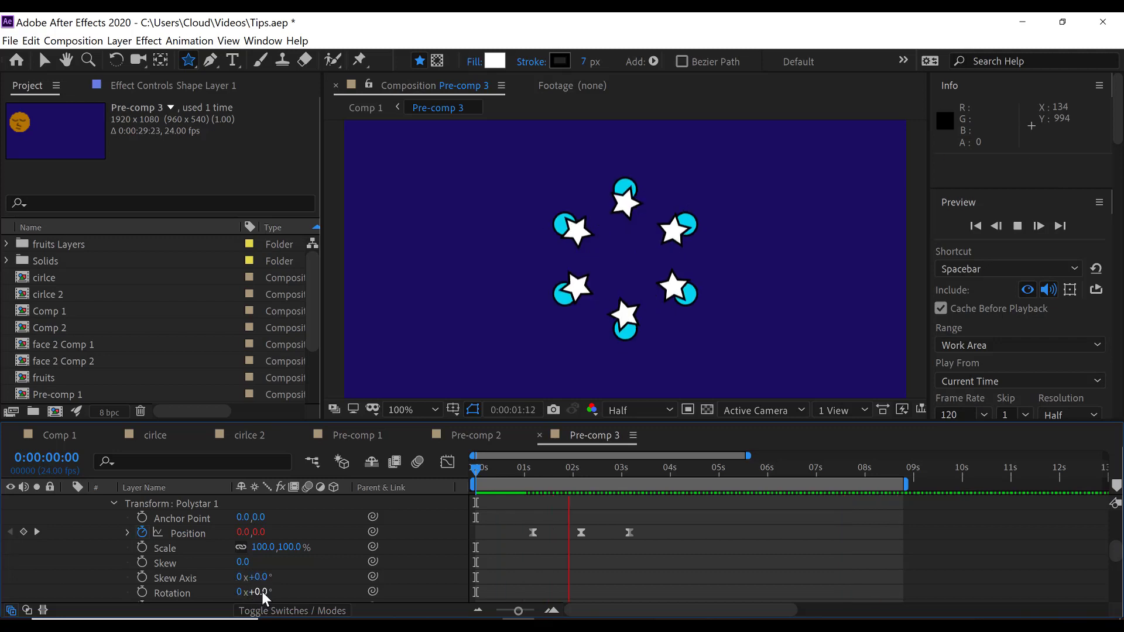
key("space")
left_click_drag(258, 595, 226, 589)
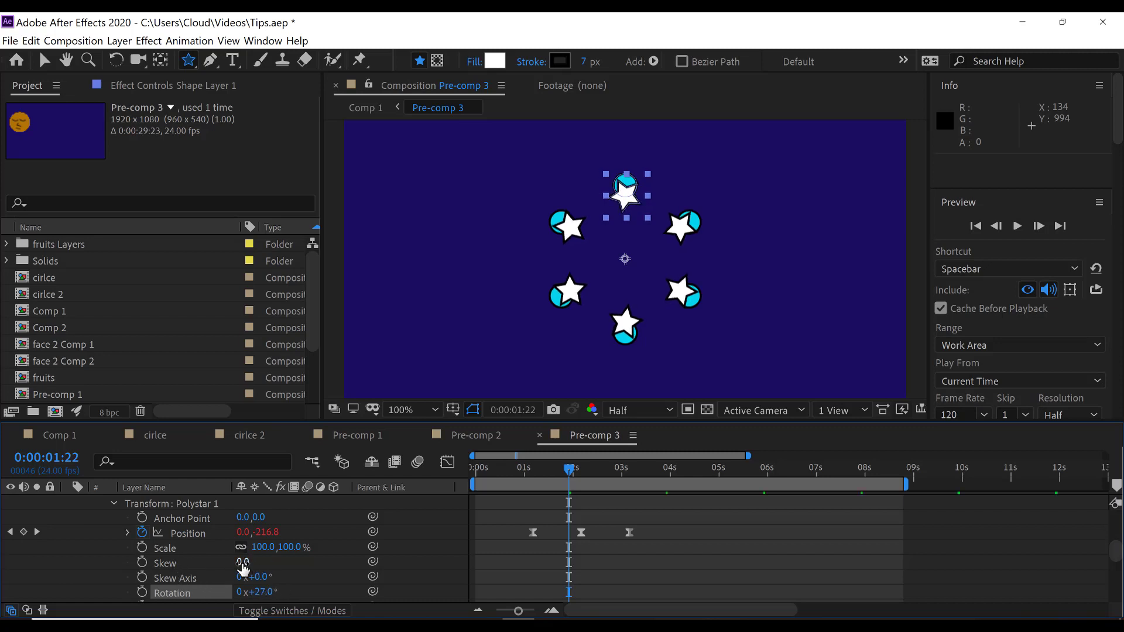
scroll(218, 566, "down", 2)
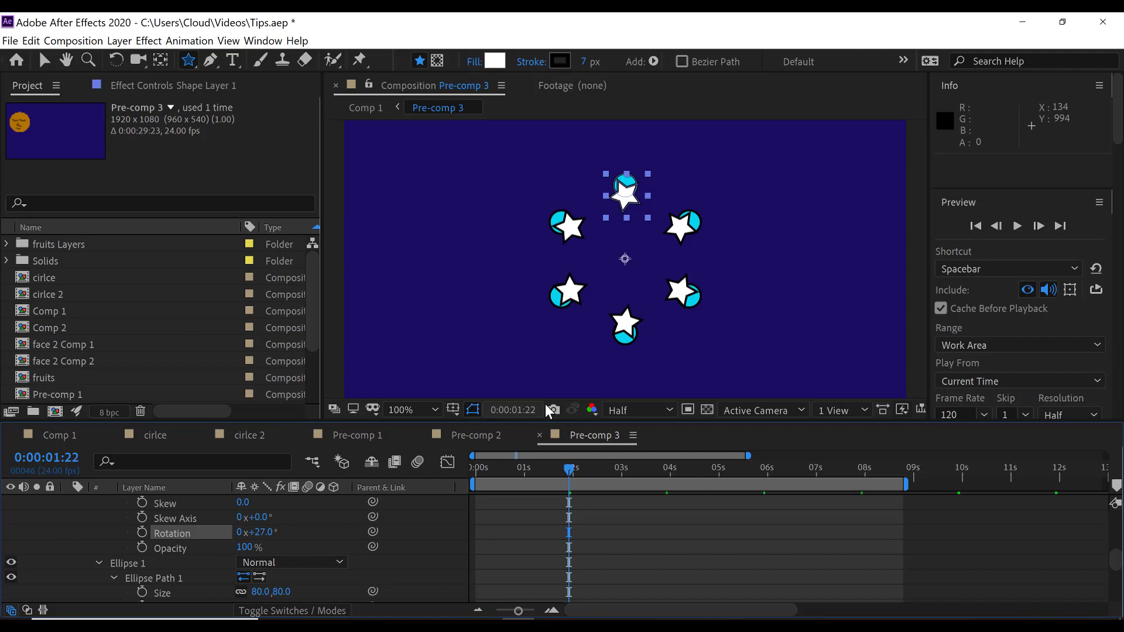
left_click_drag(573, 479, 472, 497)
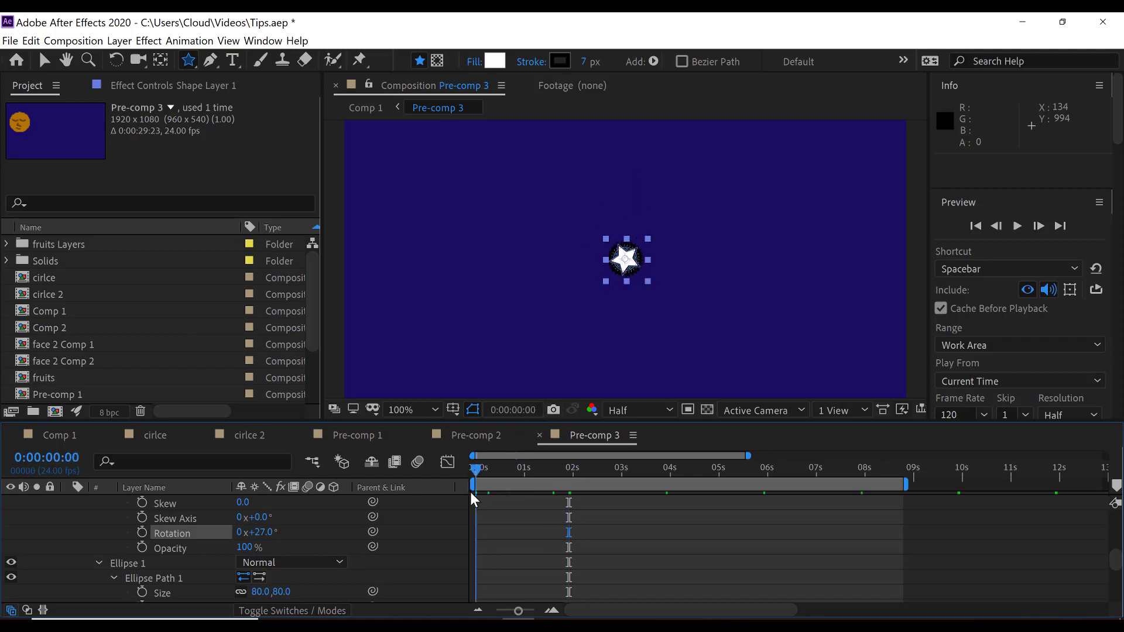